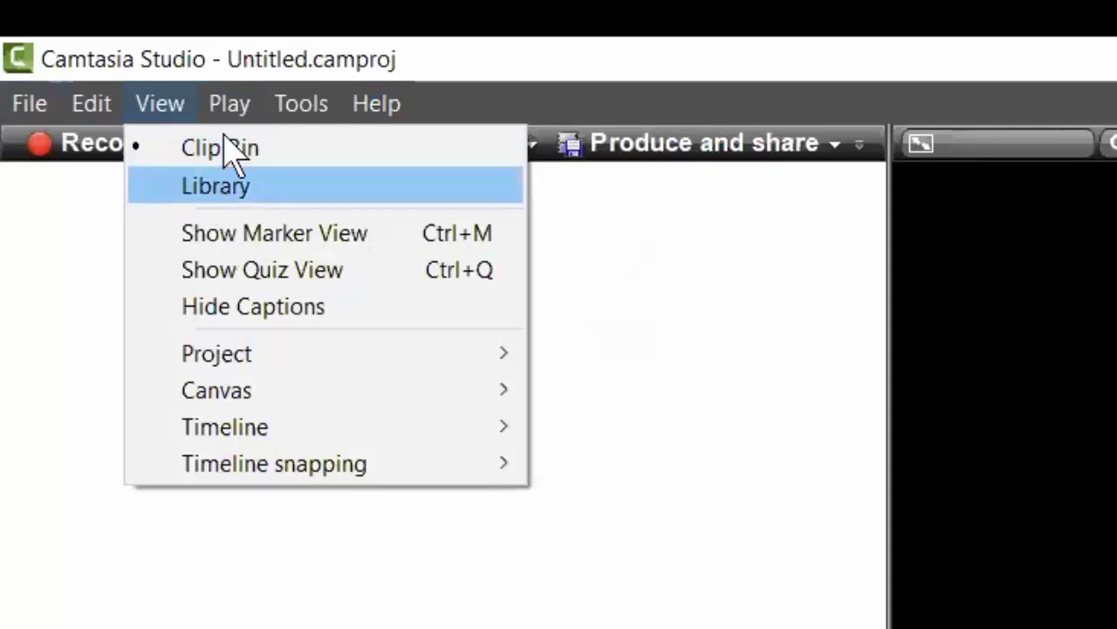
left_click(397, 109)
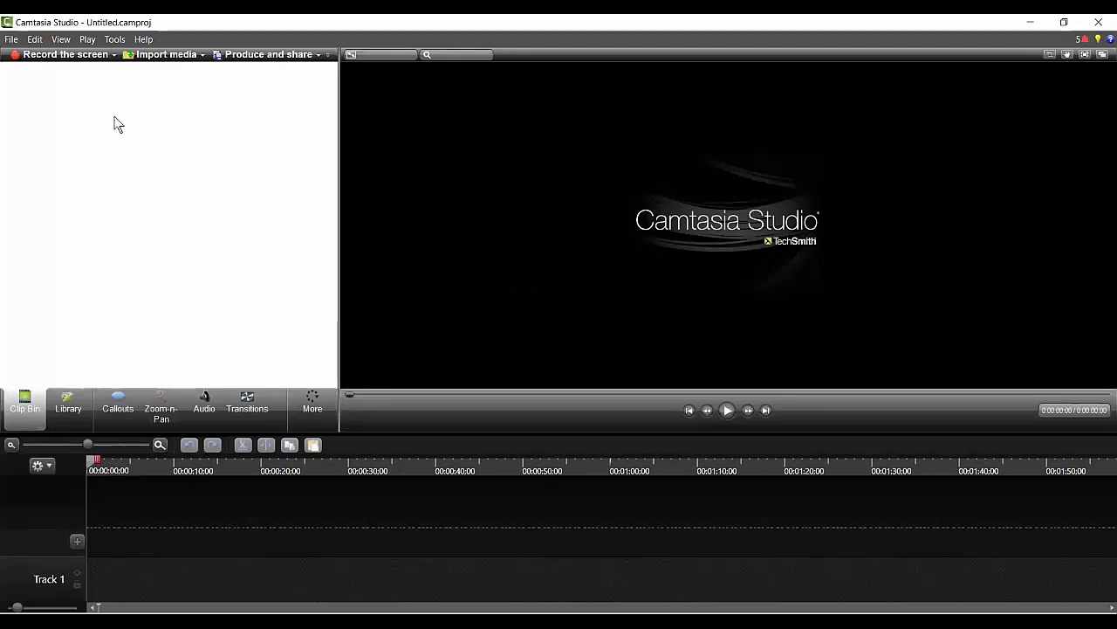
- Import the python_installation_win recording from the Downloads folder into the project
left_click(203, 55)
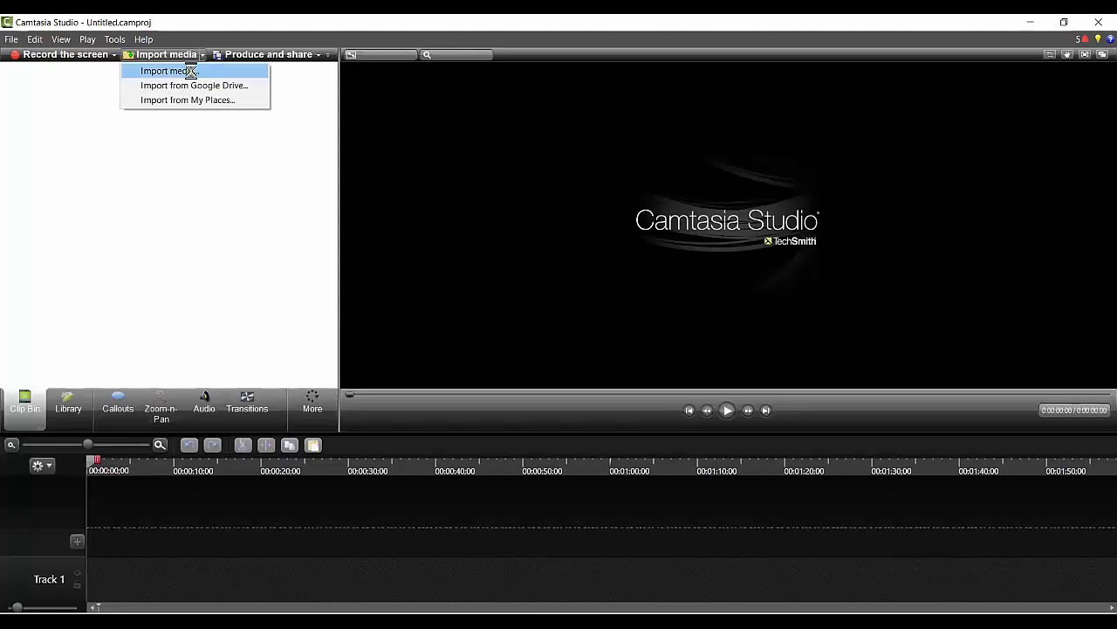
left_click(193, 73)
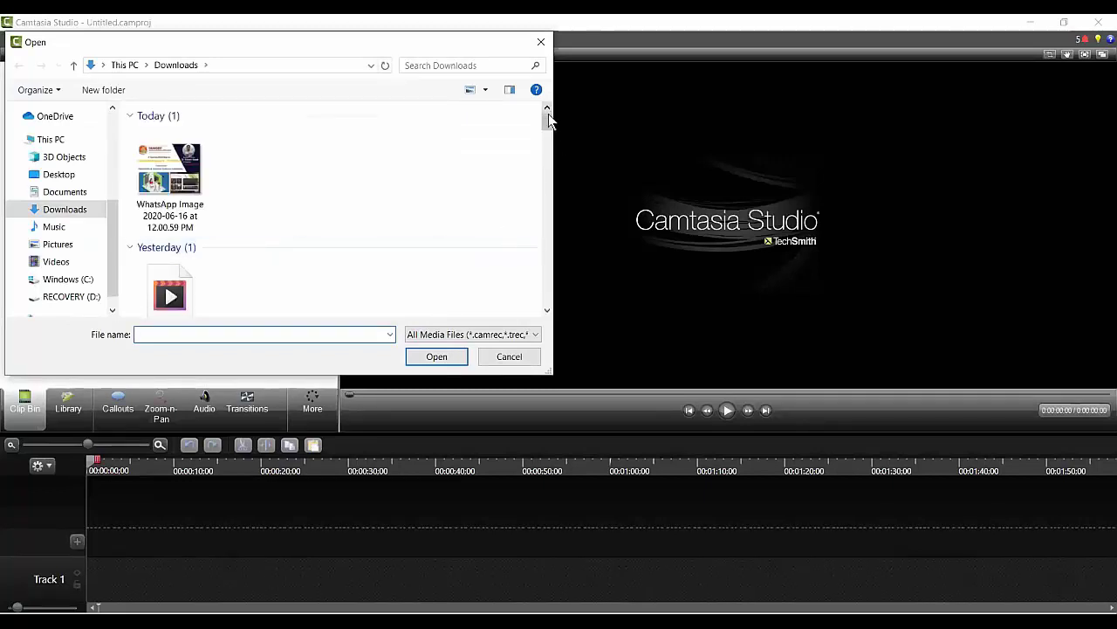
left_click_drag(548, 115, 548, 157)
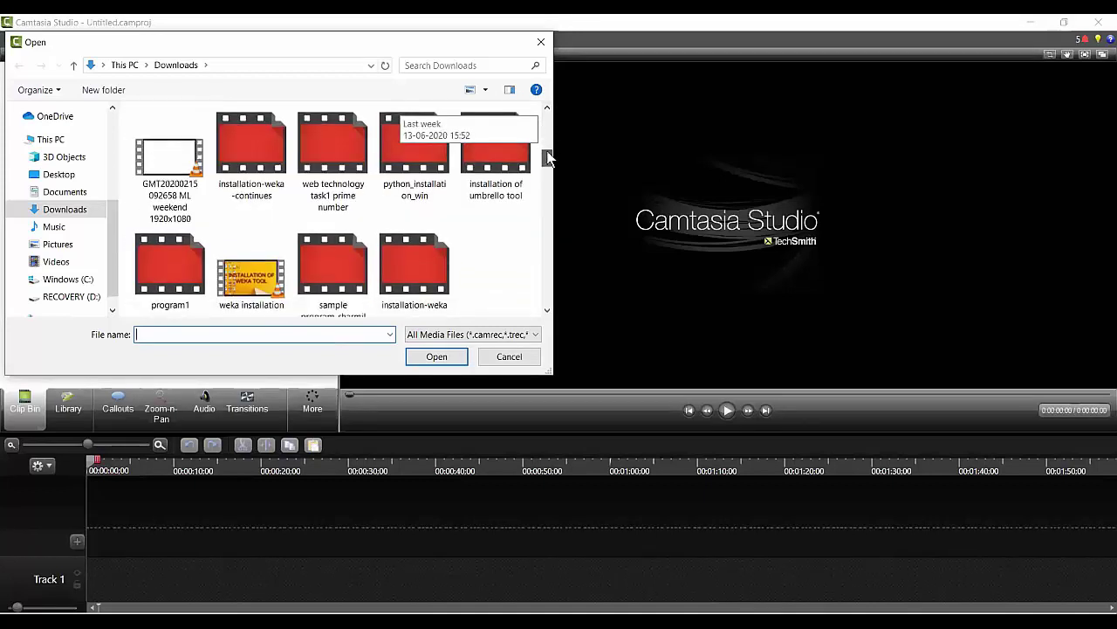
left_click(253, 143)
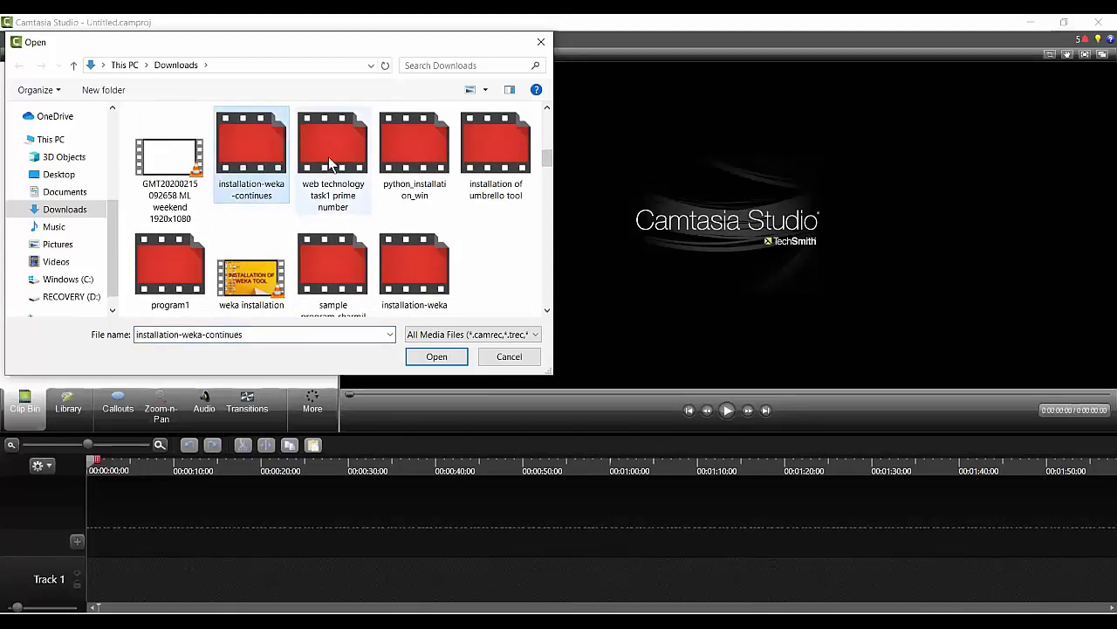
left_click(397, 157)
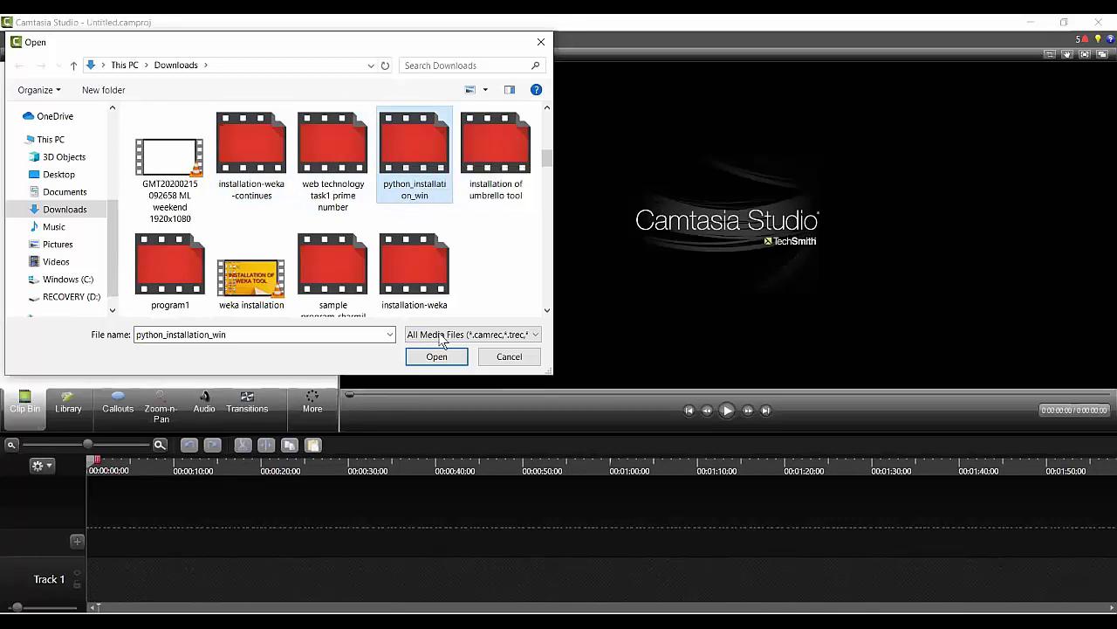
key("Return")
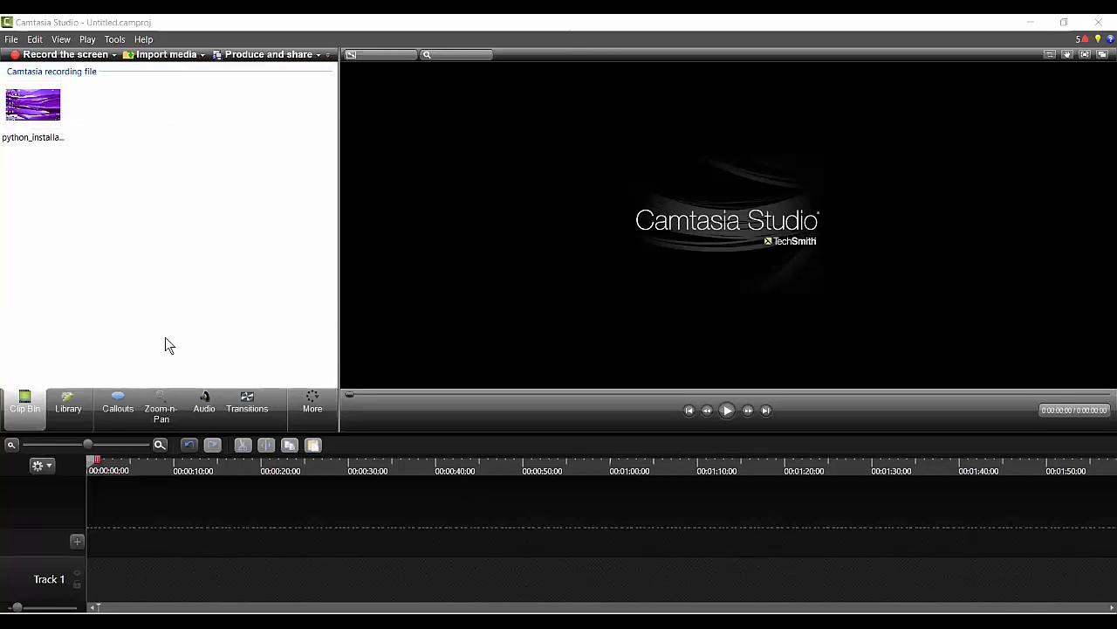
- Place the python_installation_win recording on the timeline, with its screen and system audio clips starting at 00:00:00
left_click(33, 106)
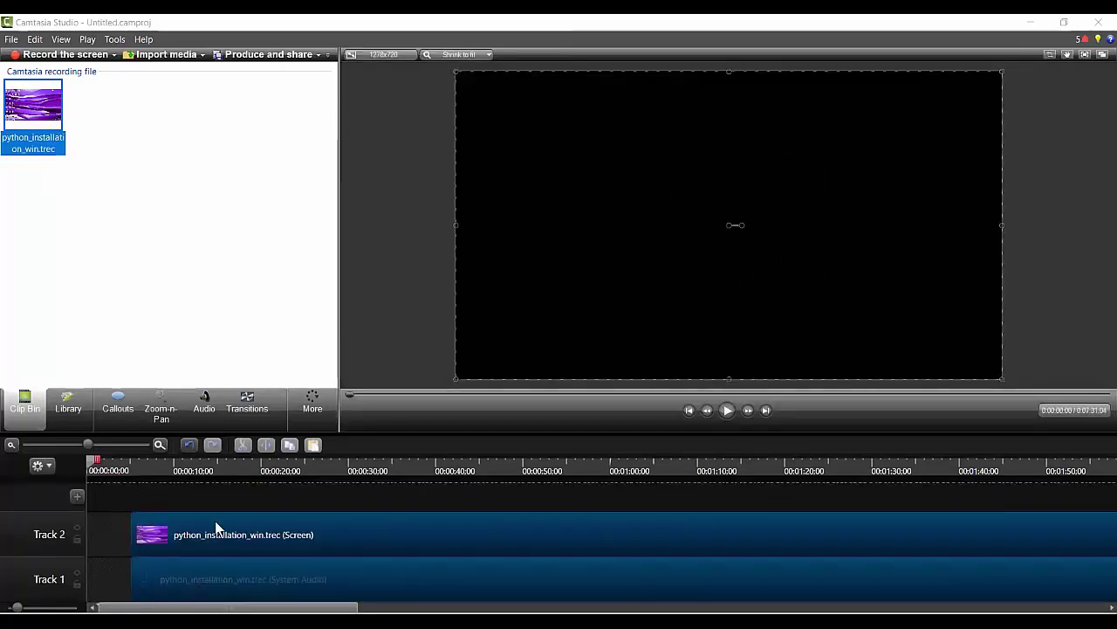
left_click_drag(217, 530, 87, 550)
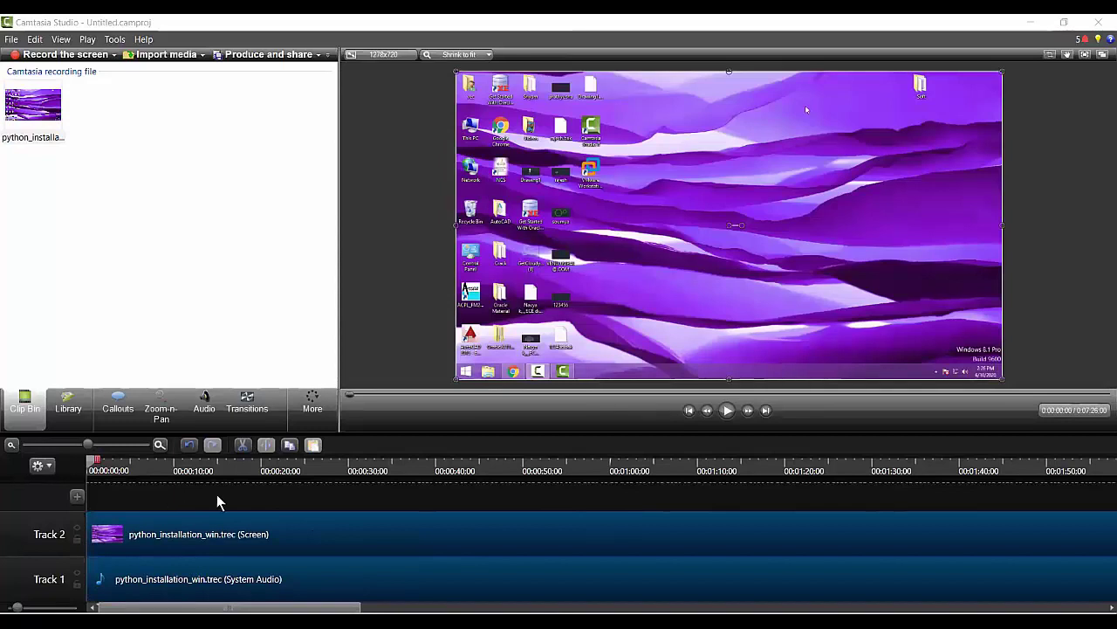
left_click(117, 512)
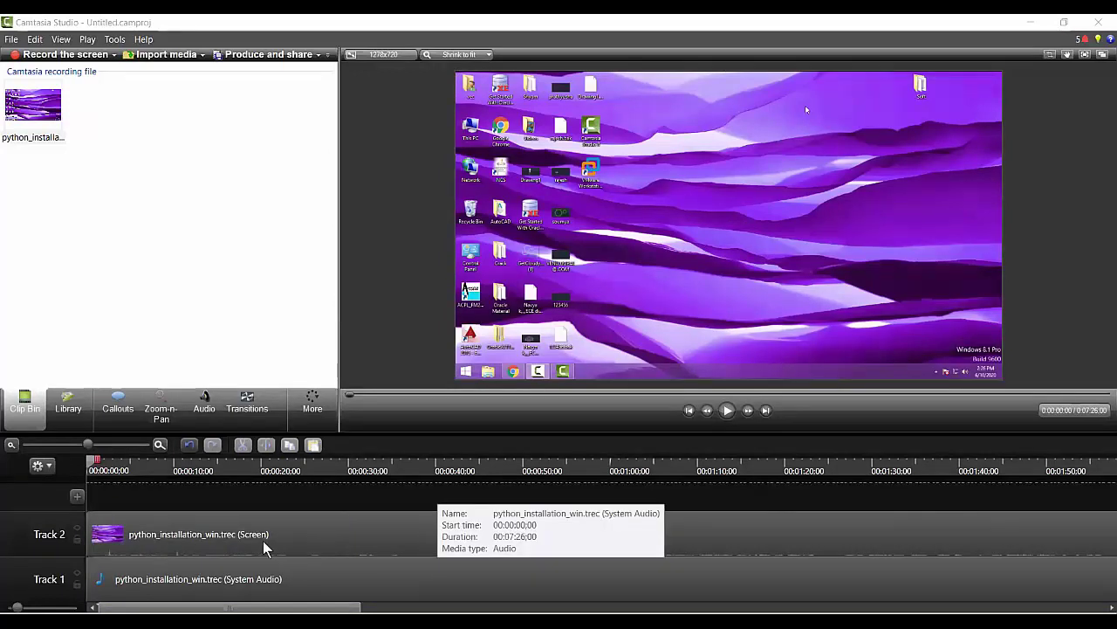
- Delete the system audio clip from Track 1 and move the screen clip from Track 2 down to Track 1
left_click(244, 593)
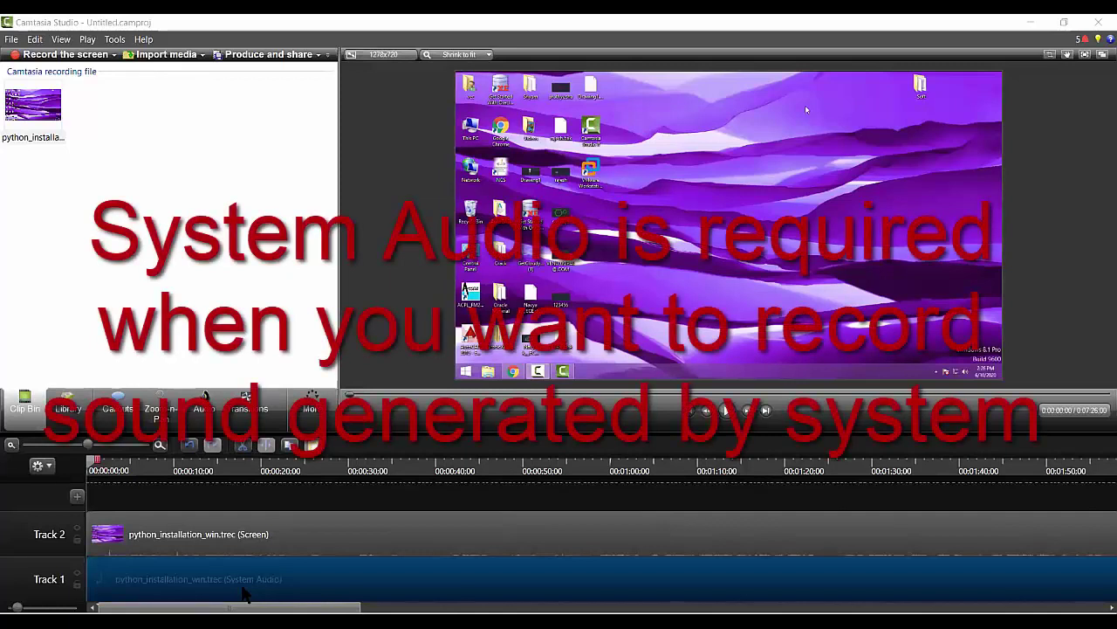
key("Delete")
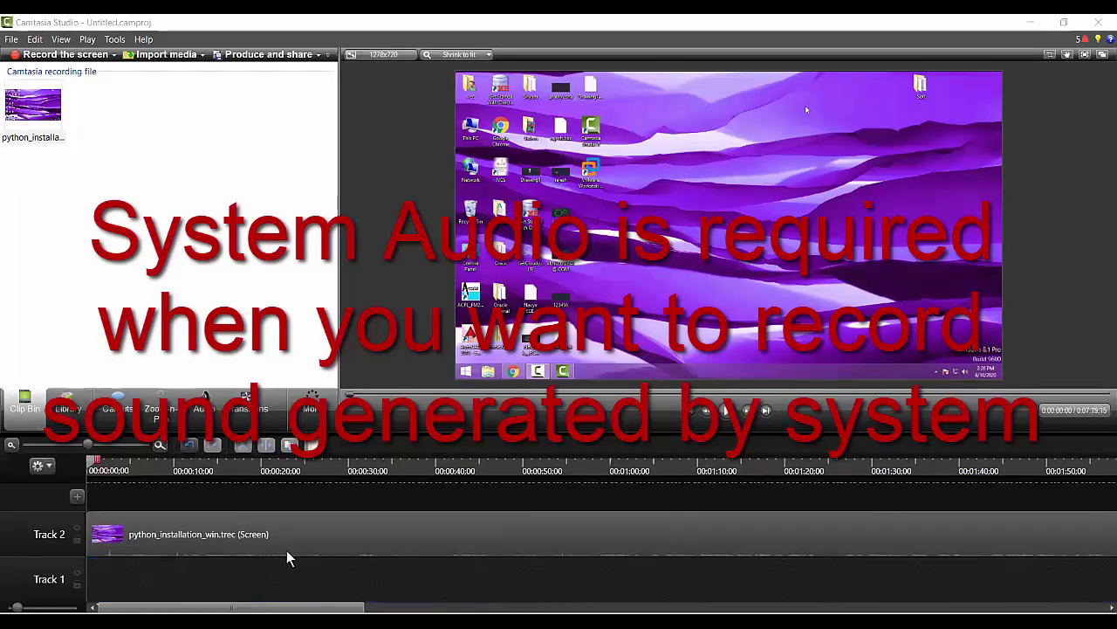
left_click(308, 542)
left_click_drag(297, 597, 294, 598)
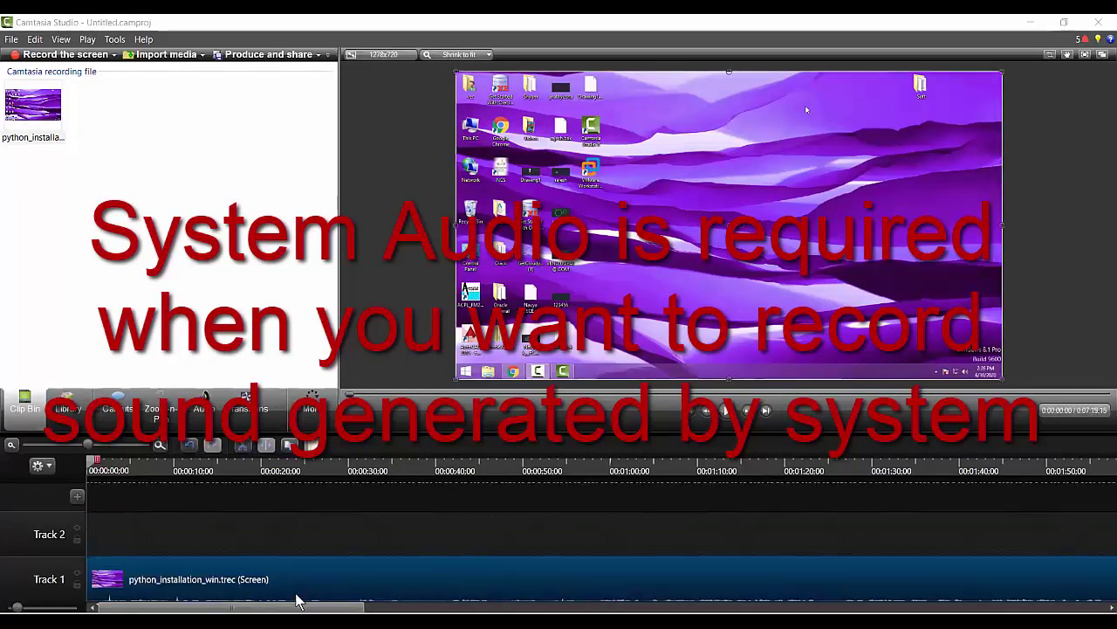
left_click(241, 529)
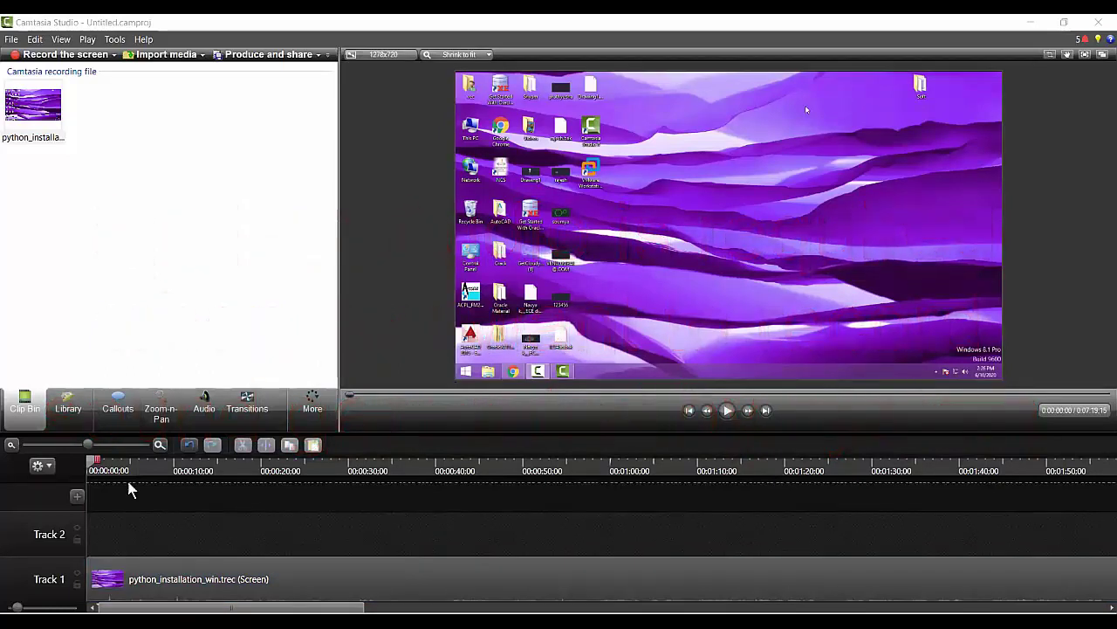
- Preview the python_installation_win recording from the Clip Bin, and play the first seconds of its clip on the timeline
double_click(29, 123)
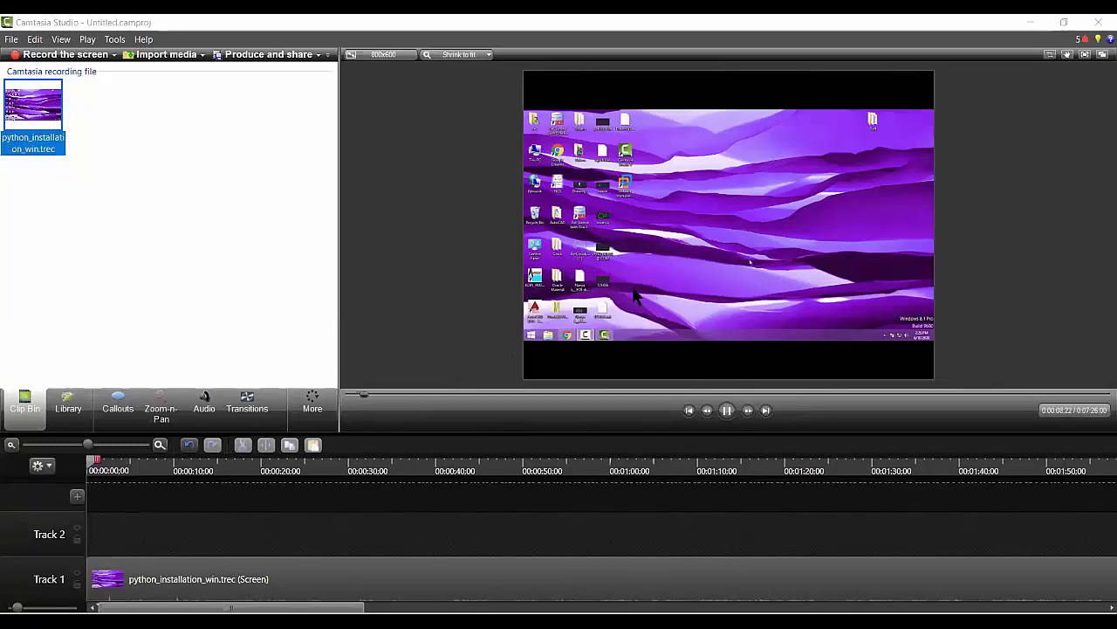
left_click(728, 410)
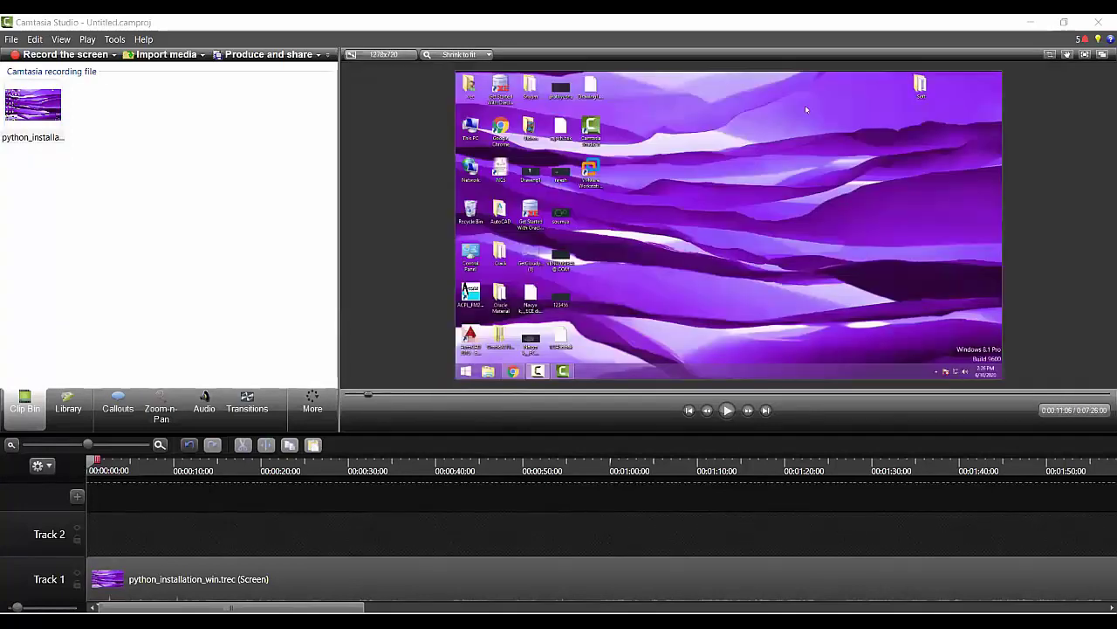
left_click(187, 588)
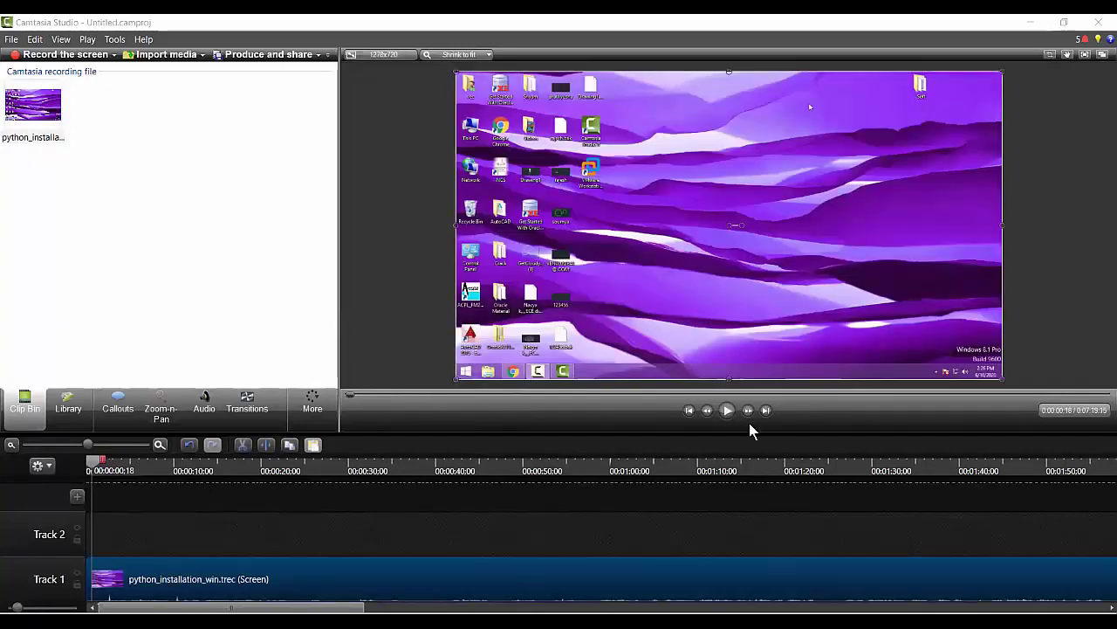
left_click(728, 410)
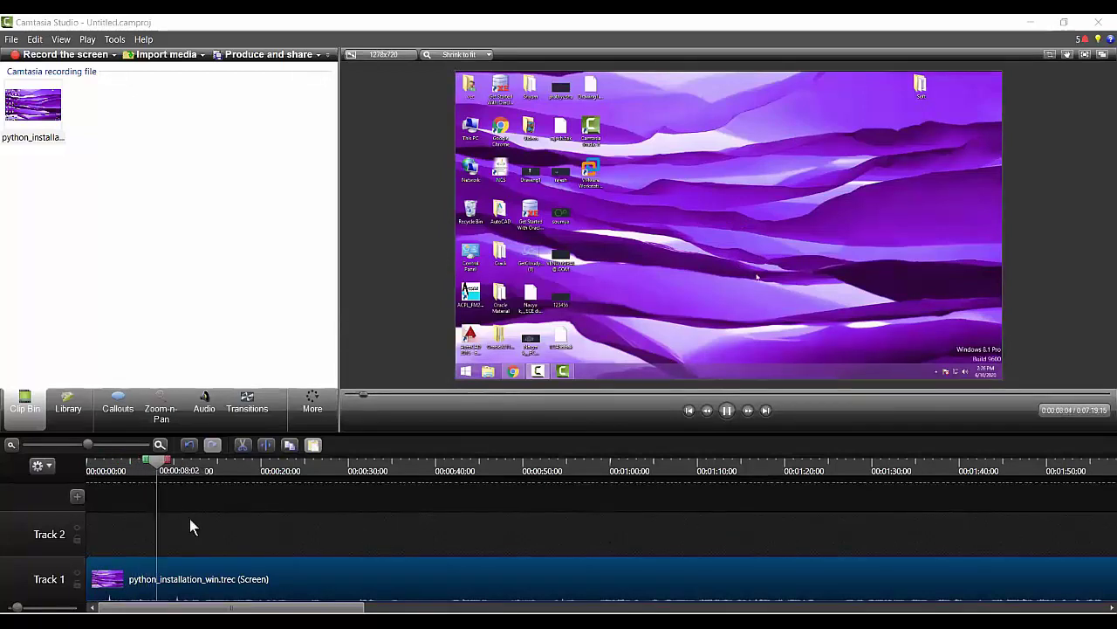
left_click(728, 412)
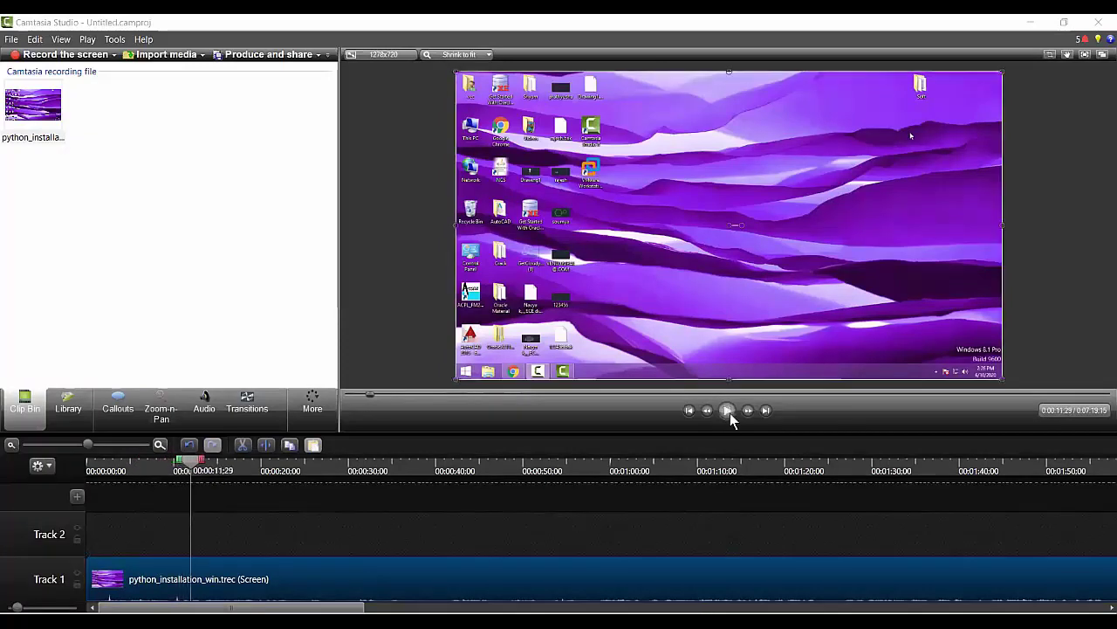
- Move the screen clip from Track 1 up to Track 2 and keep it selected
left_click(426, 585)
left_click_drag(426, 585, 617, 541)
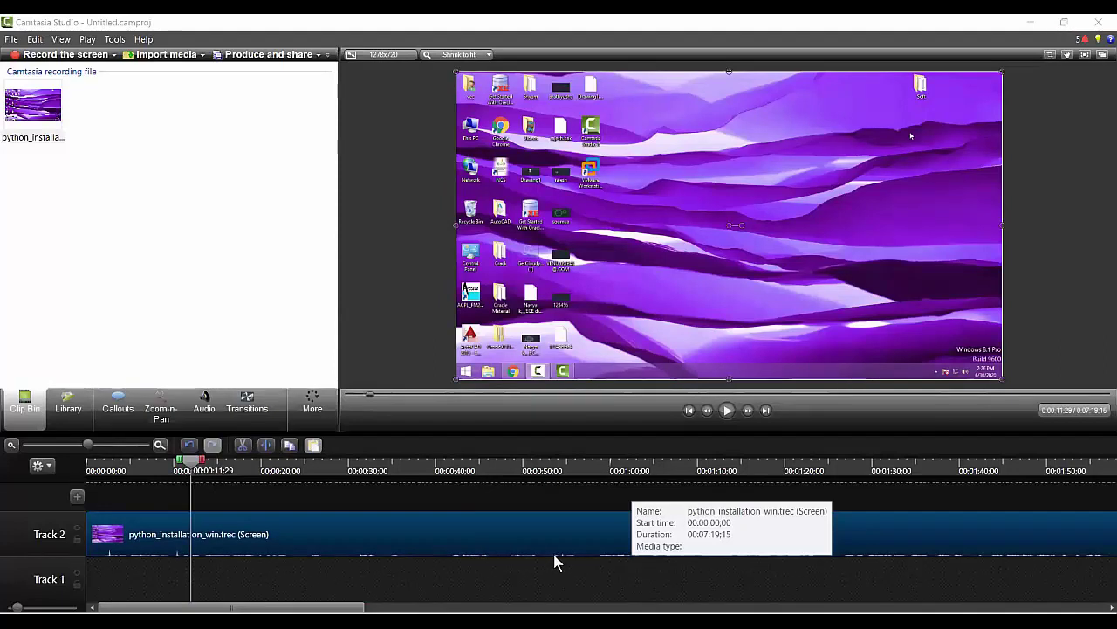
left_click(333, 545)
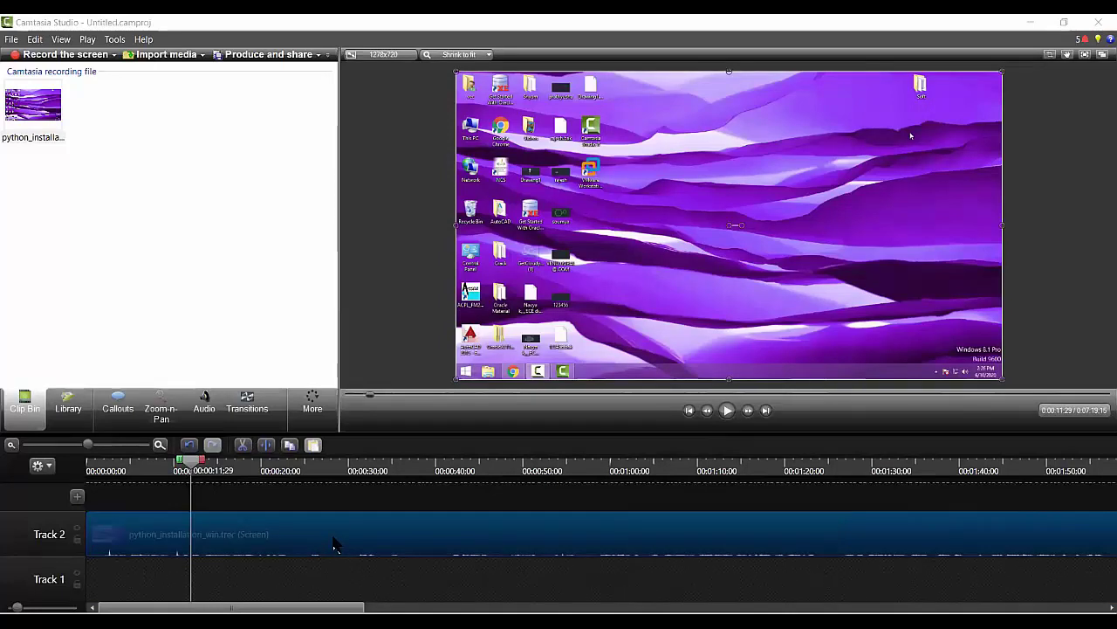
left_click_drag(334, 545, 303, 559)
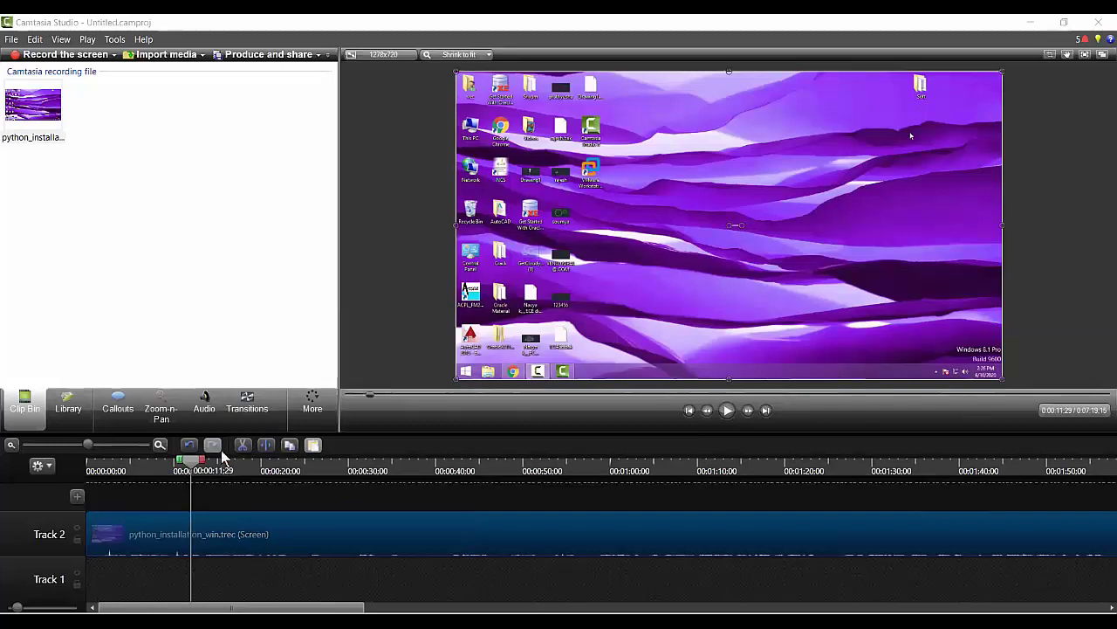
- Raise the audio volume of the screen clip on Track 2, and play the timeline from the start to check it
left_click(208, 410)
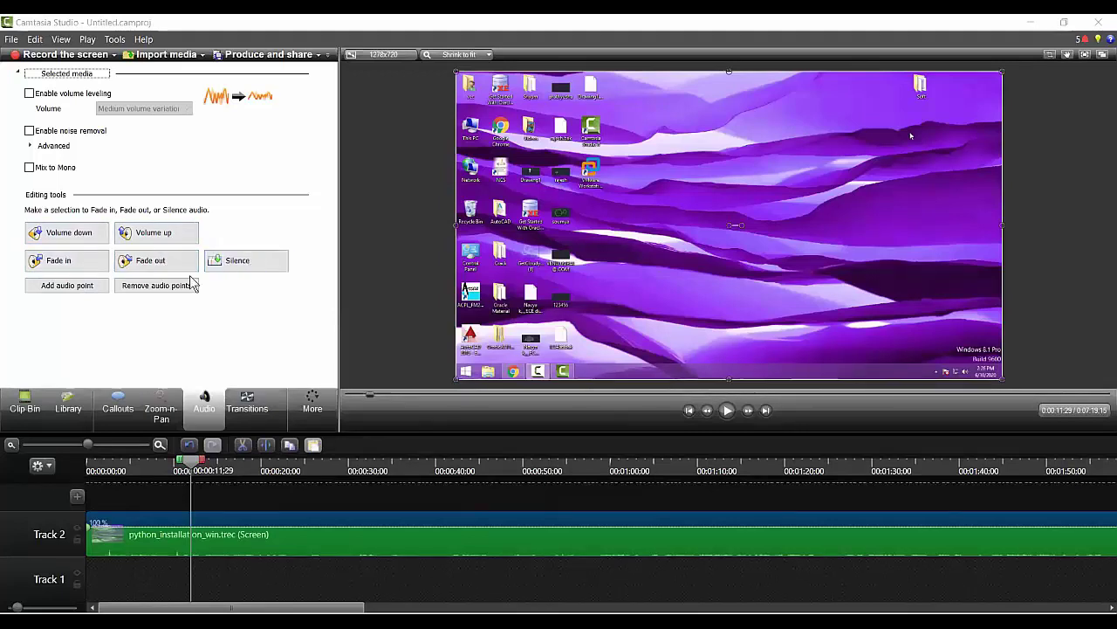
left_click(166, 238)
left_click(167, 242)
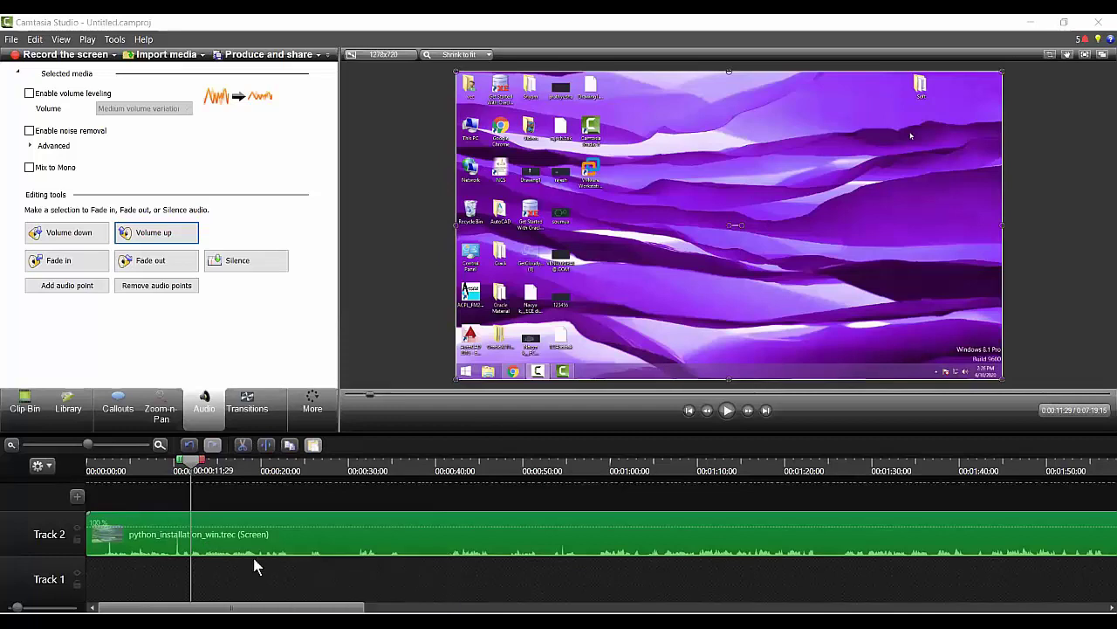
left_click(321, 502)
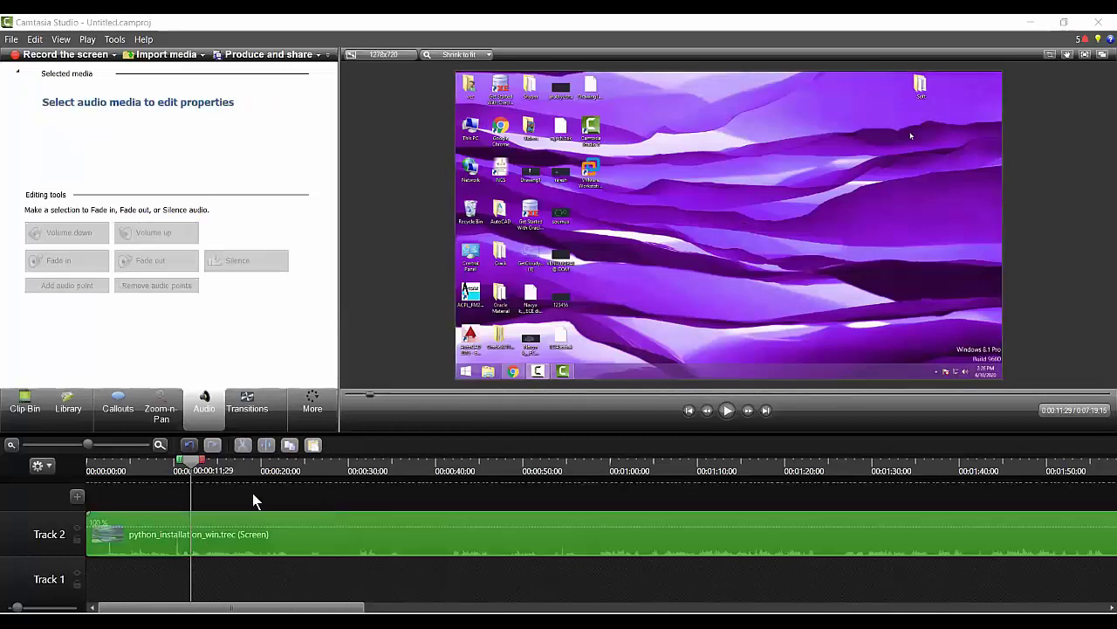
left_click_drag(192, 460, 61, 469)
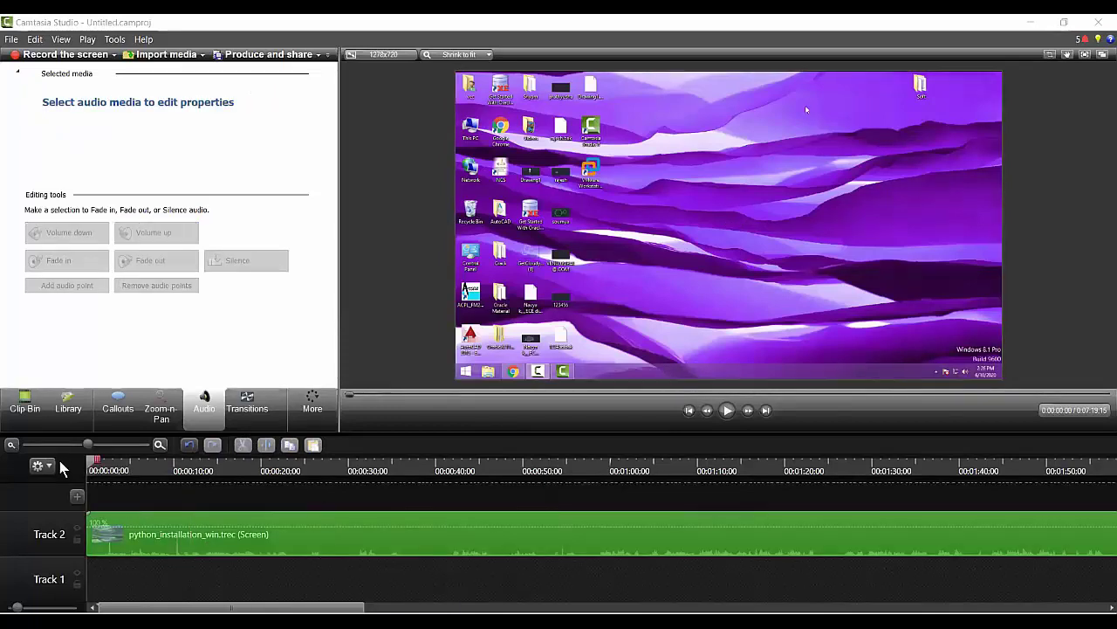
left_click(727, 410)
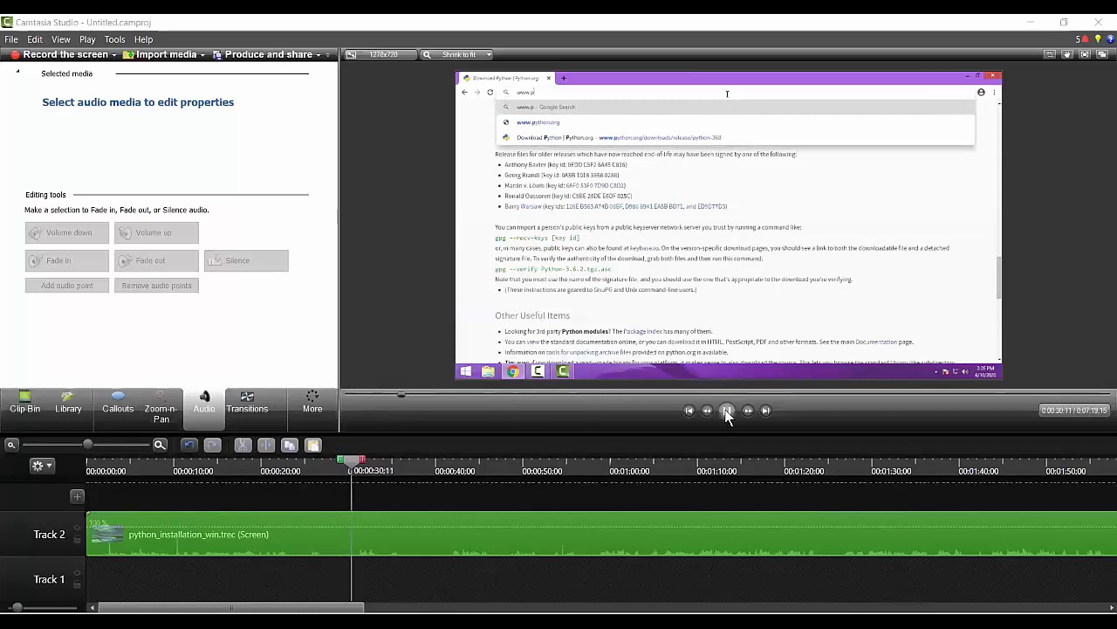
- Select the screen clip on Track 2 and lower its audio volume by four increments
left_click(349, 517)
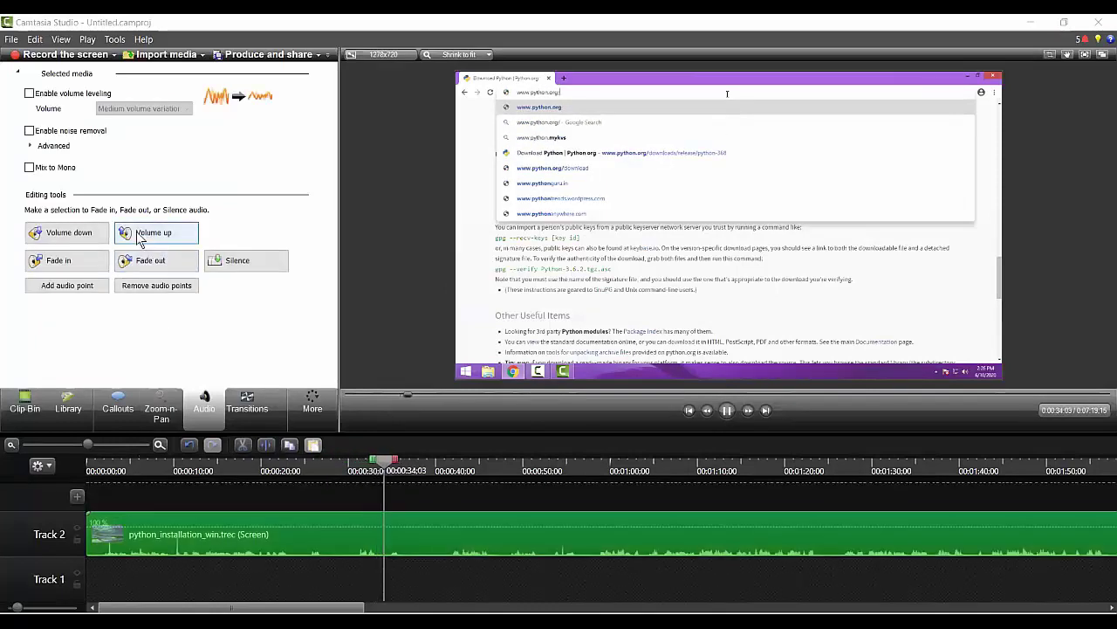
left_click(77, 242)
left_click(77, 243)
left_click(77, 243)
left_click(77, 243)
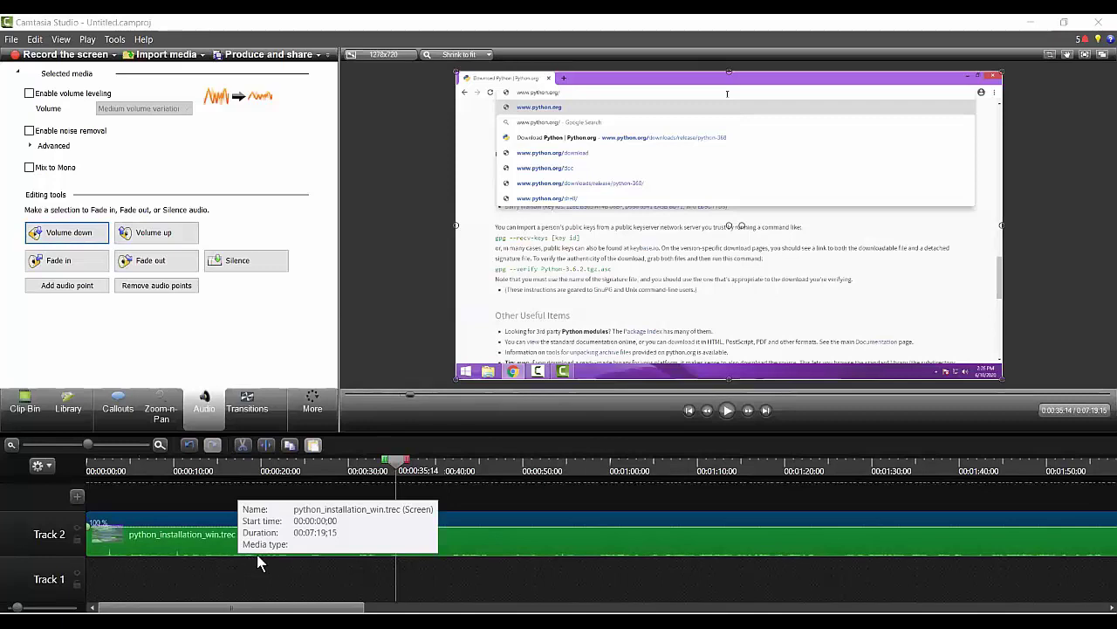
- Raise the screen clip's audio volume by four increments
left_click(155, 243)
left_click(155, 243)
left_click(155, 242)
left_click(155, 243)
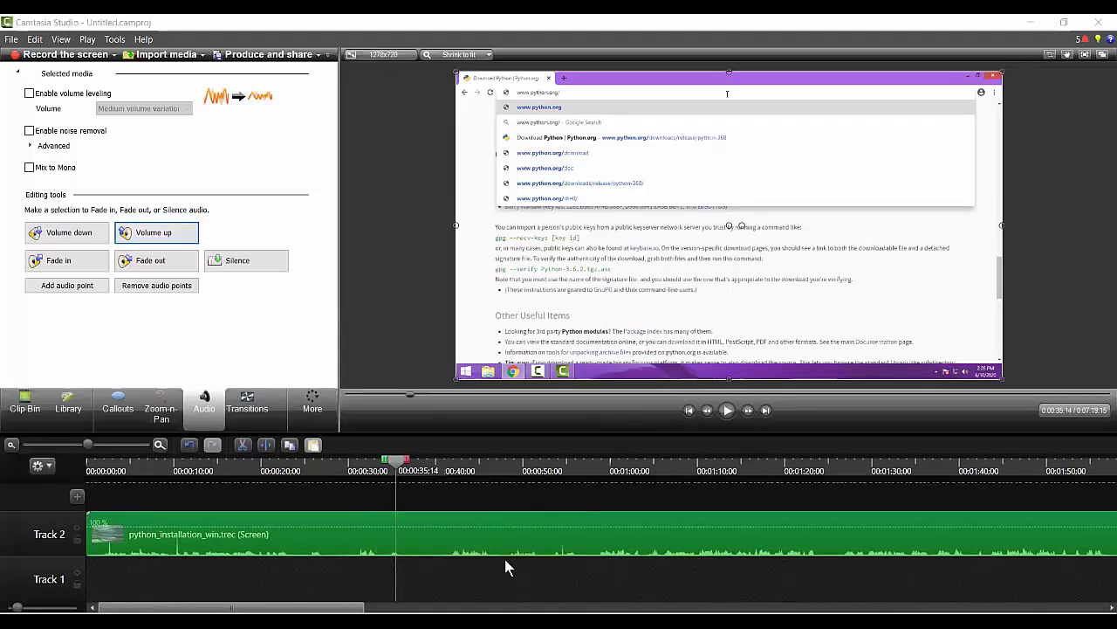
- Play about the first 20 seconds of the timeline to listen to the clip's audio level
left_click_drag(398, 463, 31, 481)
left_click(727, 410)
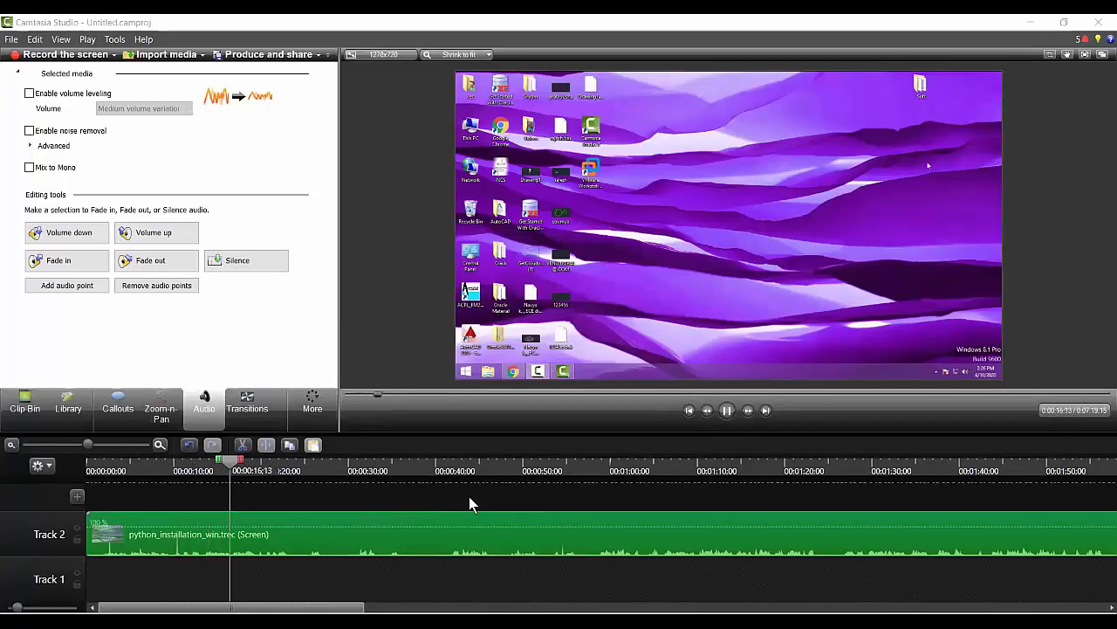
left_click(727, 410)
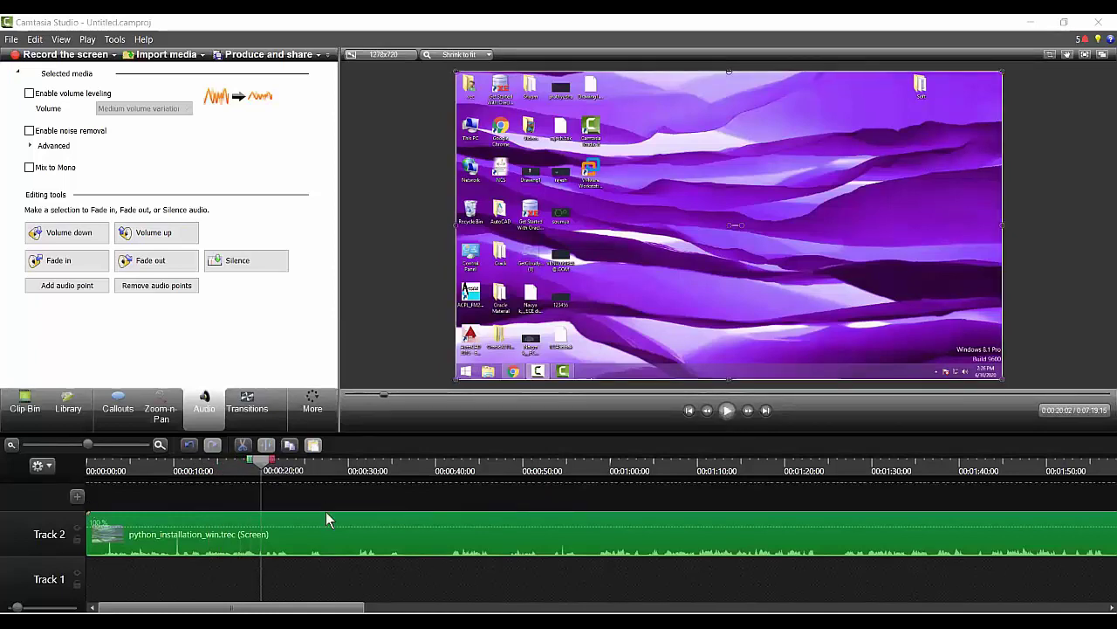
- Move the screen clip from Track 2 down to Track 1 and show the Clip Bin
left_click(214, 540)
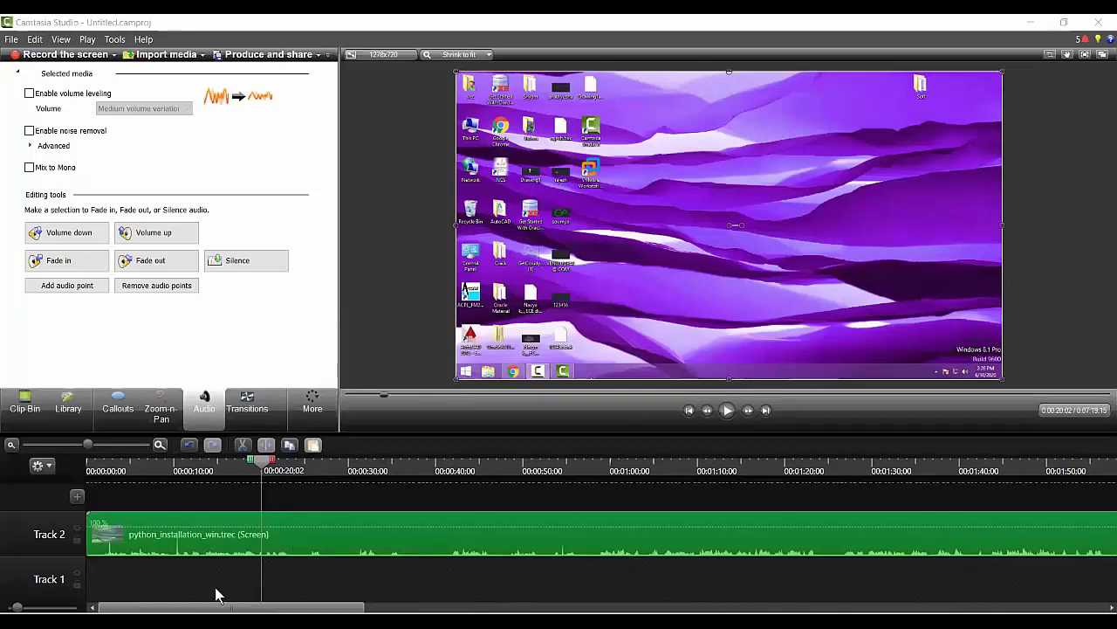
left_click_drag(110, 532, 110, 578)
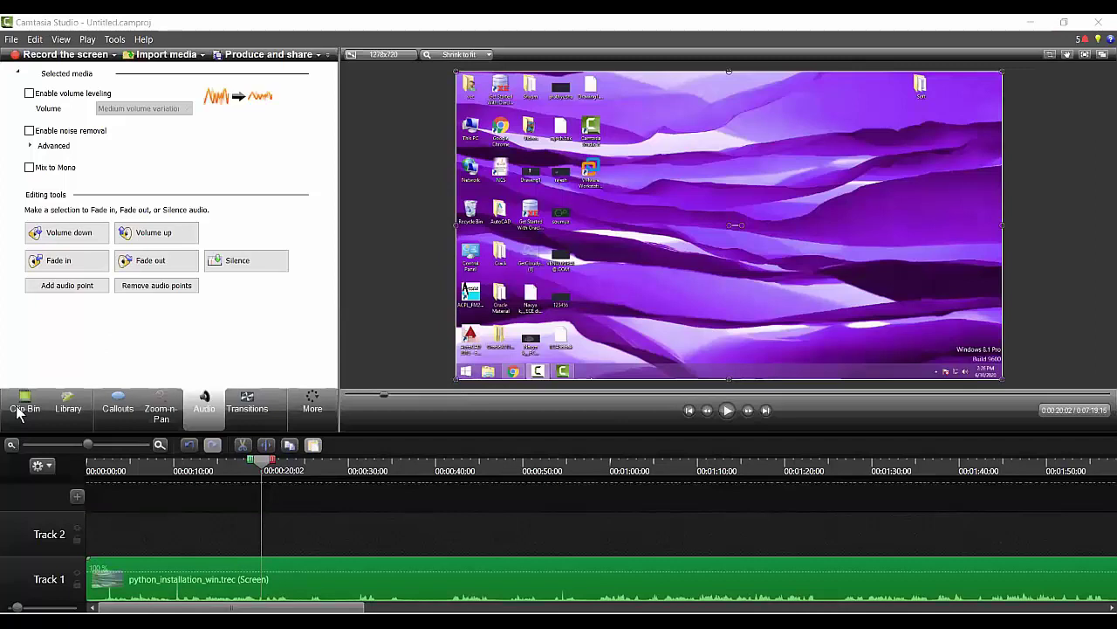
left_click(18, 413)
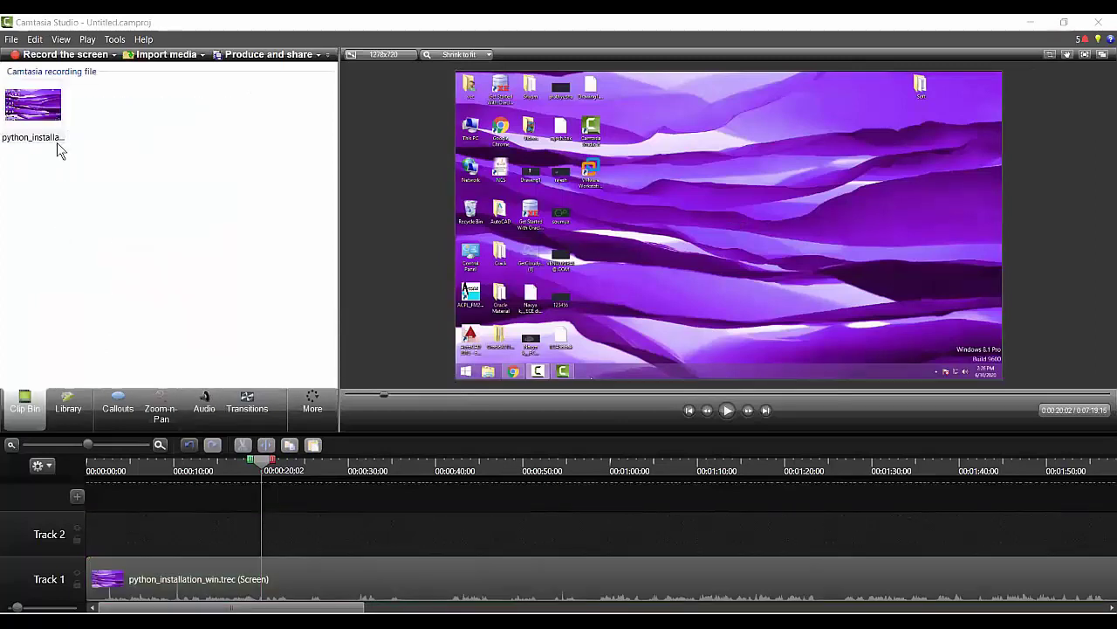
- Show the Library and shift the screen clip on Track 1 about 4 seconds away from the timeline's start
left_click(75, 411)
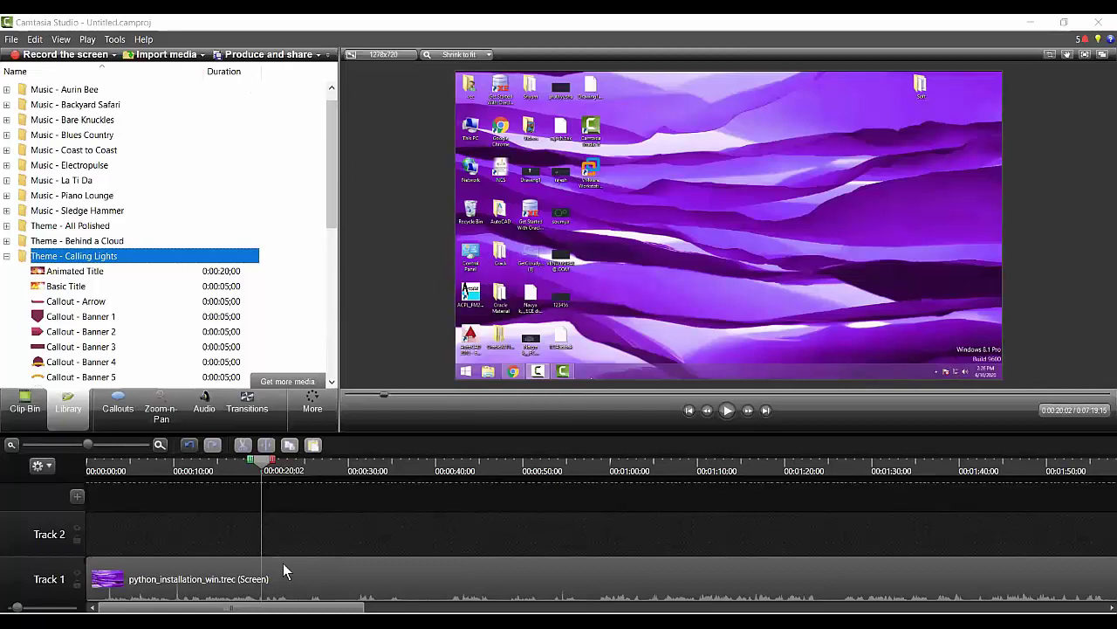
left_click_drag(245, 586, 281, 594)
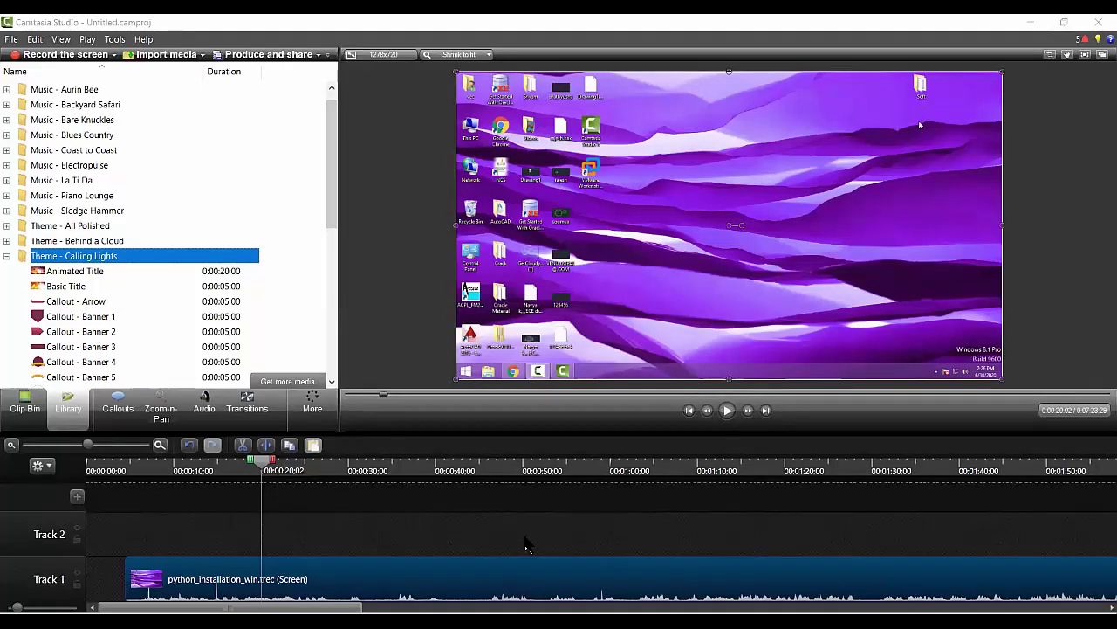
left_click(525, 545)
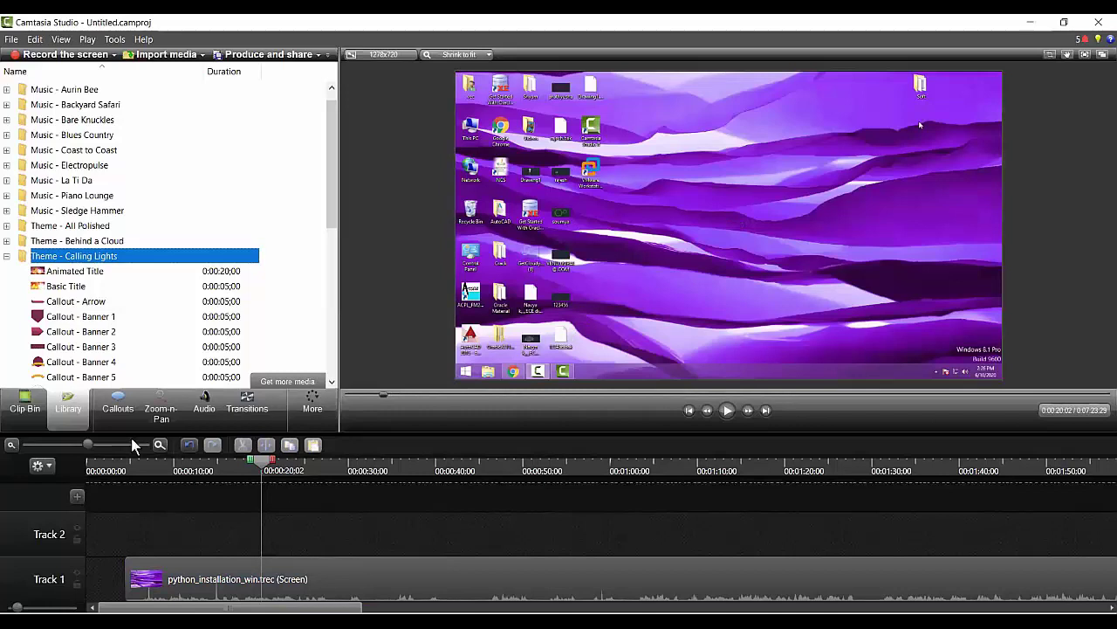
- Preview the Animated Title from Theme - Calling Lights and the one from Theme - Checkered Past
mouse_move(78, 278)
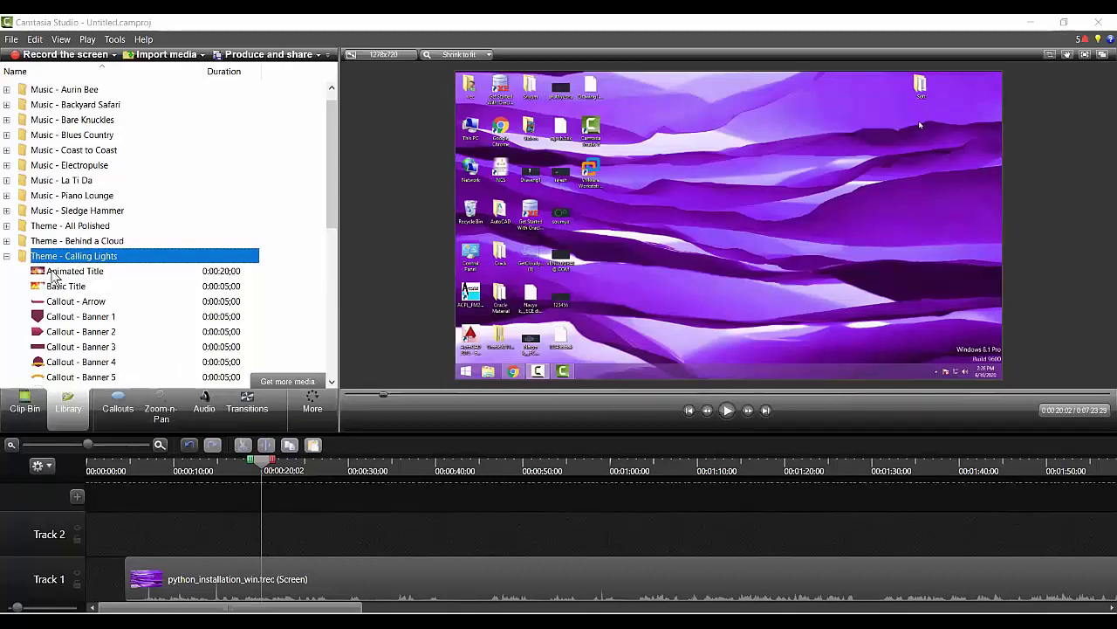
left_click(61, 275)
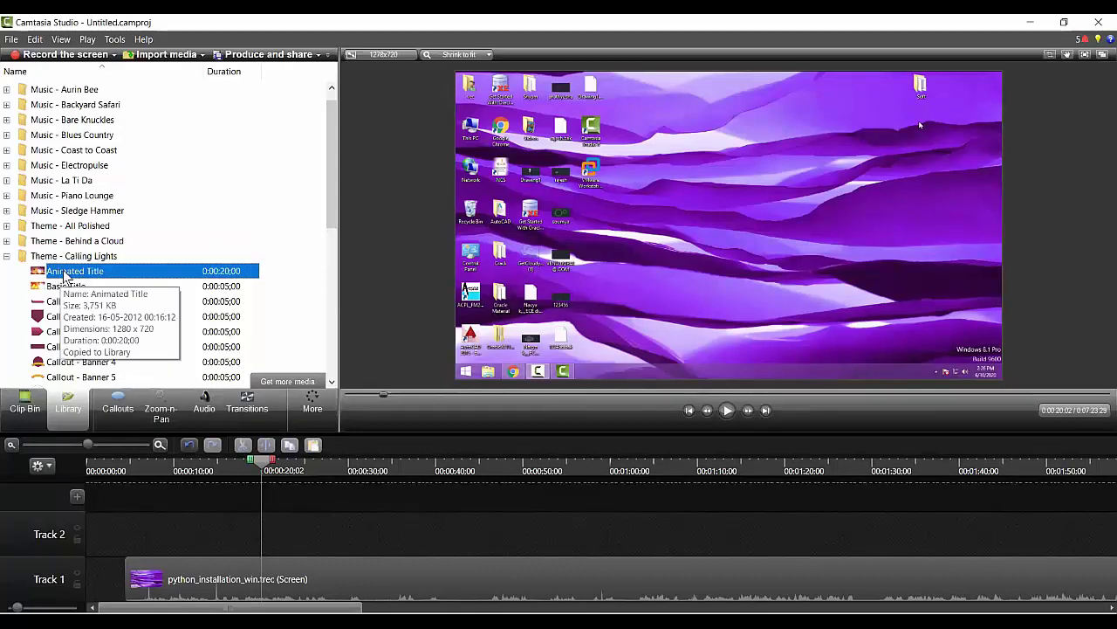
left_click(62, 278)
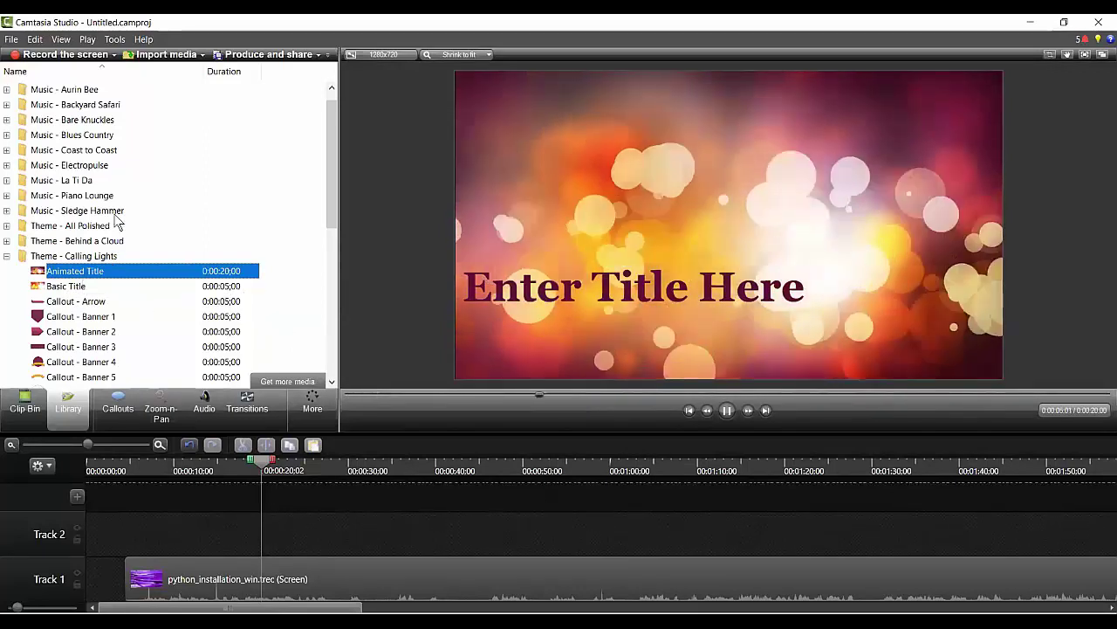
left_click(6, 256)
left_click(6, 270)
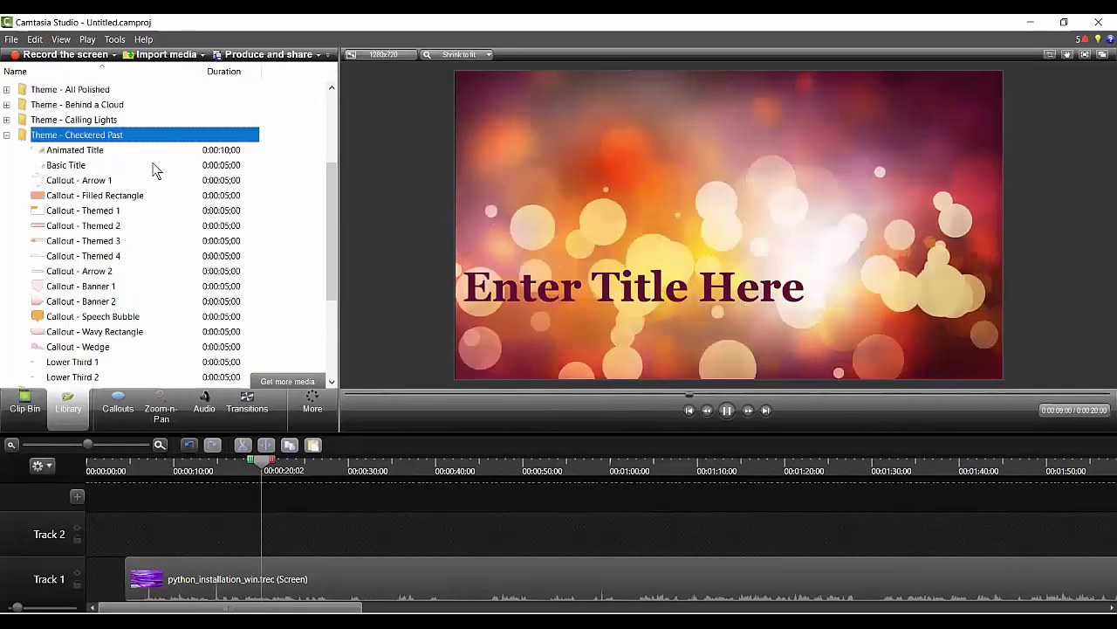
left_click(95, 155)
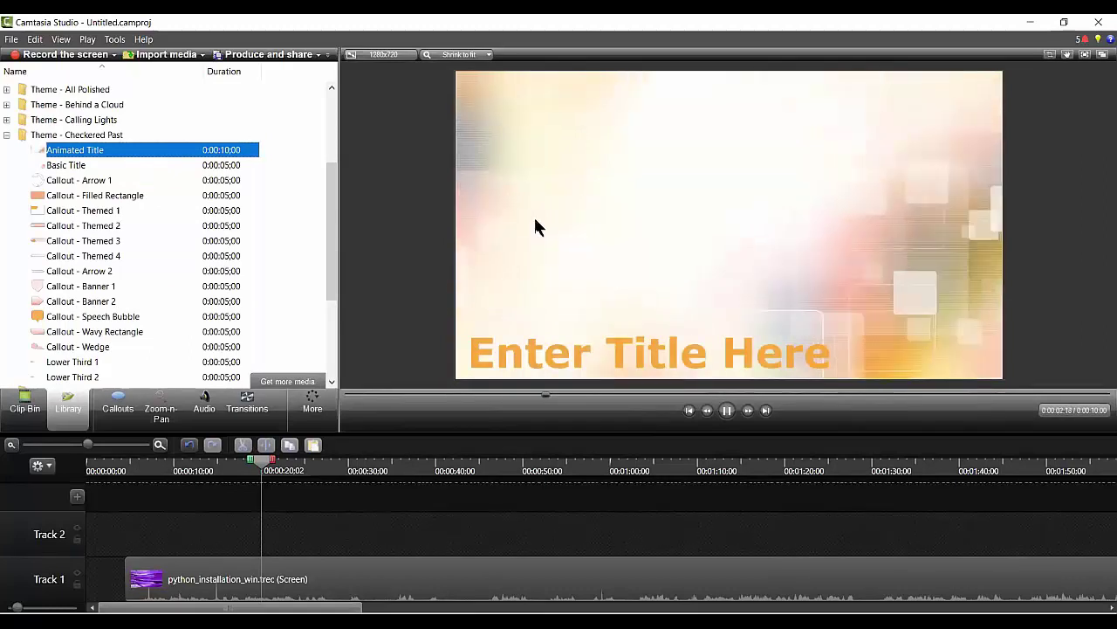
left_click(57, 154)
key("shift+End")
key("Escape")
left_click(67, 154)
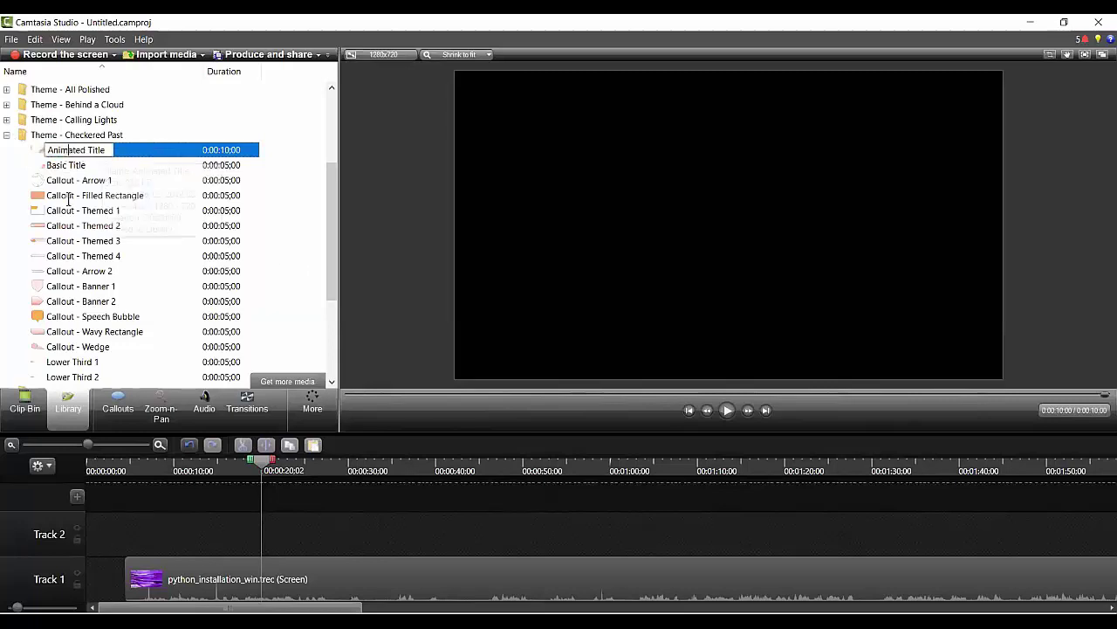
key("shift+Right")
key("shift+Right")
key("shift+Right")
key("shift+Right")
left_click(223, 150)
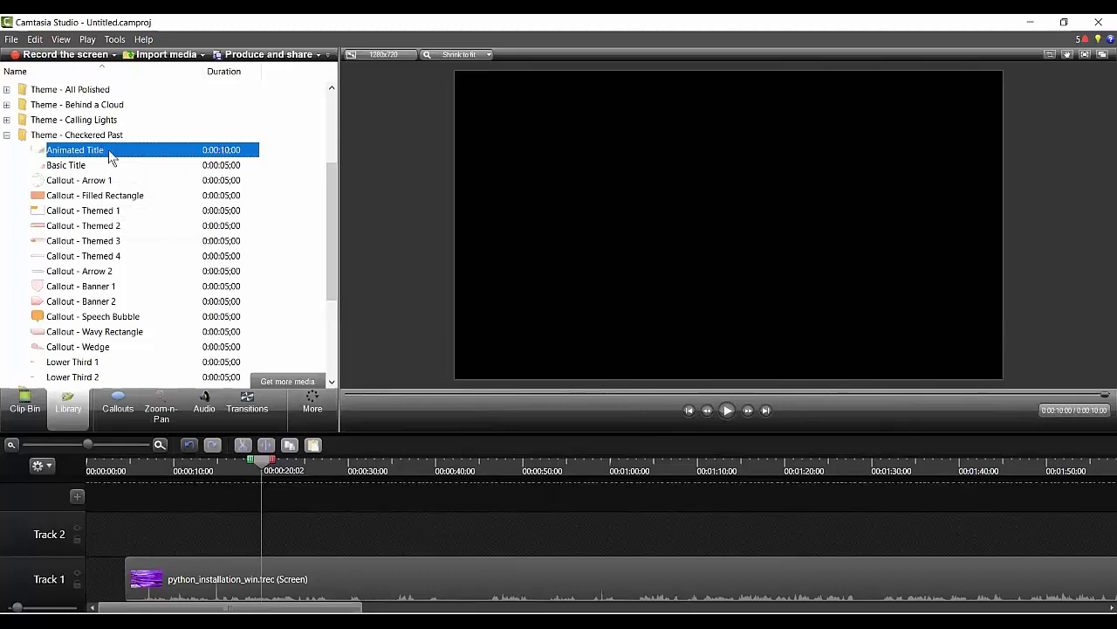
left_click(74, 154)
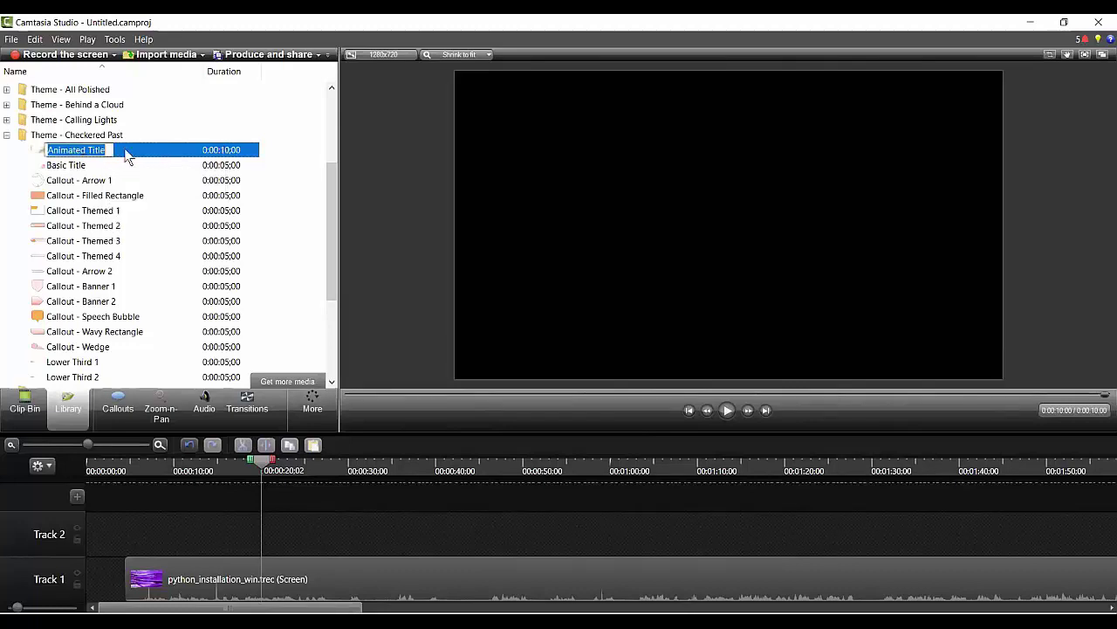
left_click(26, 160)
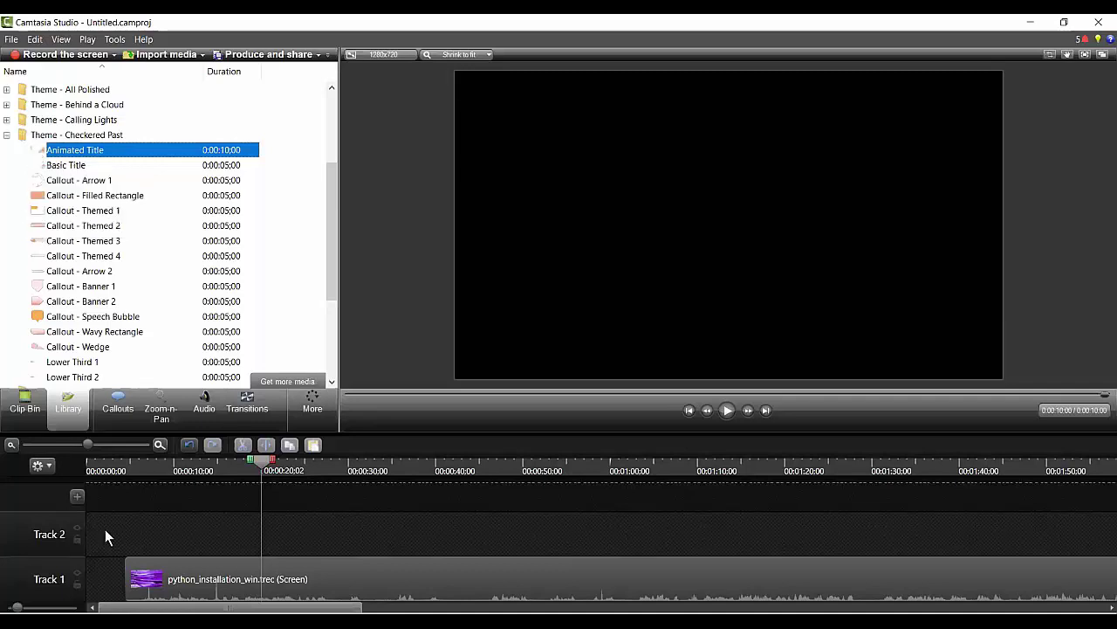
- Place the Checkered Past Animated Title at the start of Track 2 and play the timeline from about 6 to 13 seconds
left_click_drag(143, 533, 113, 540)
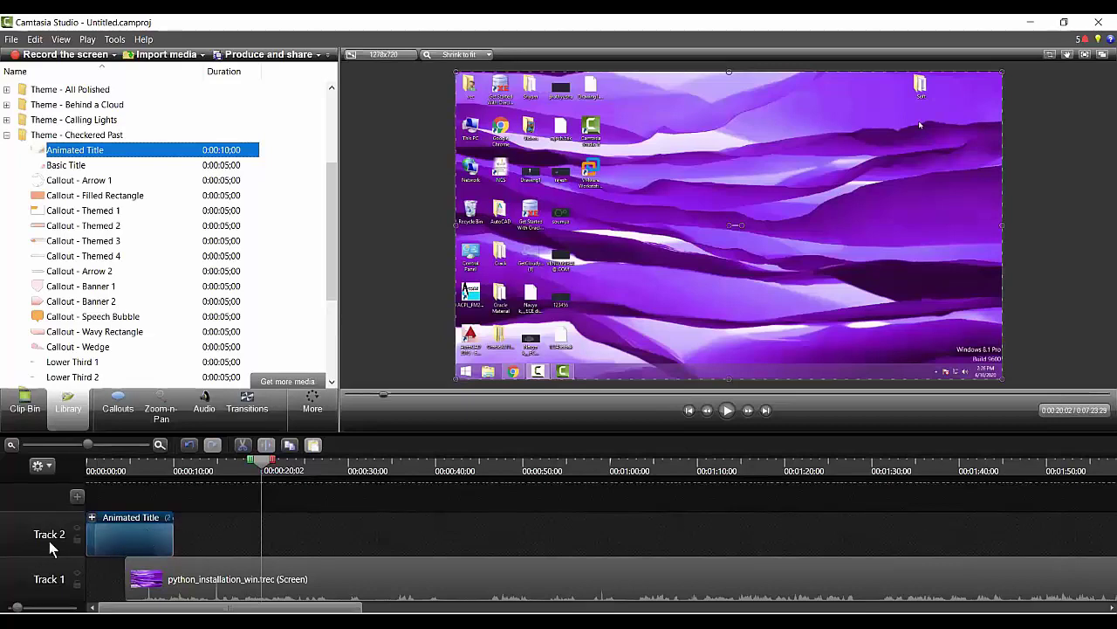
left_click(131, 590)
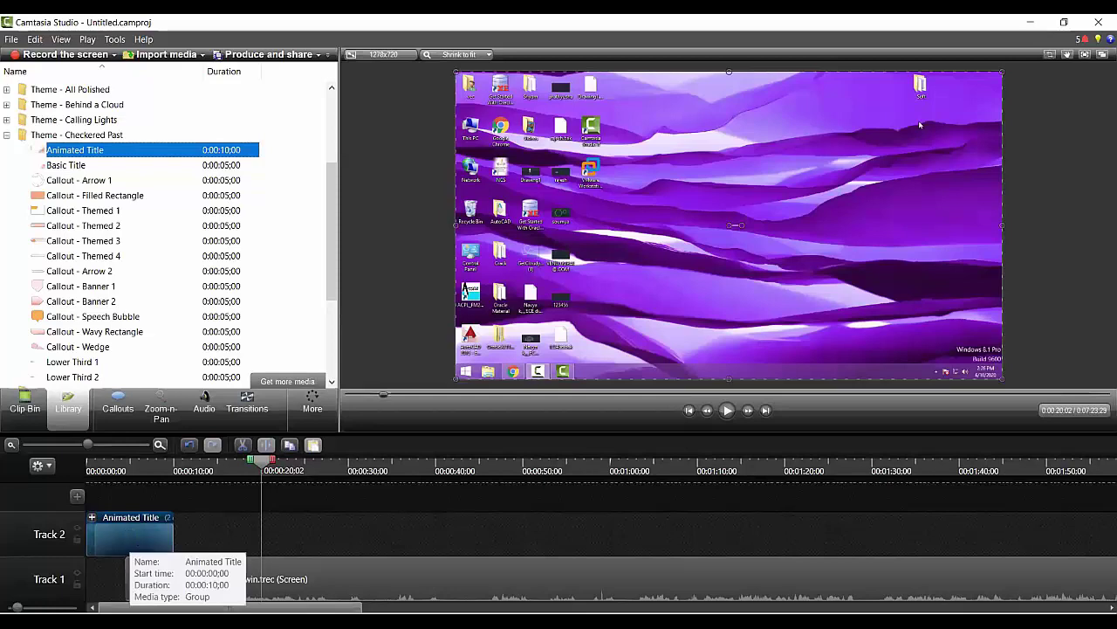
left_click_drag(150, 467, 115, 467)
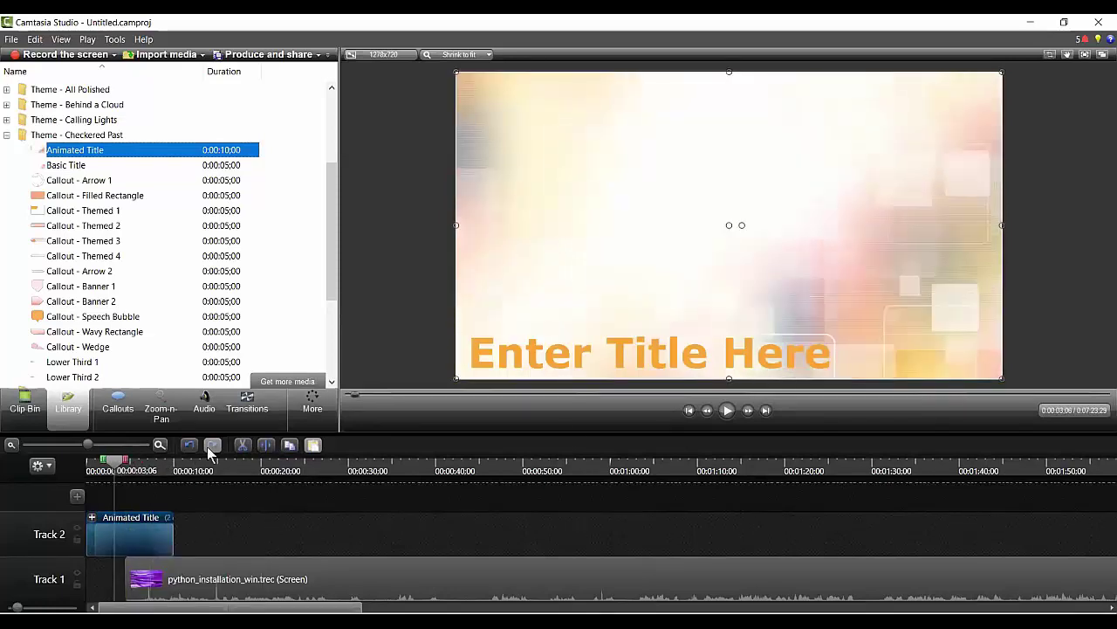
left_click(147, 471)
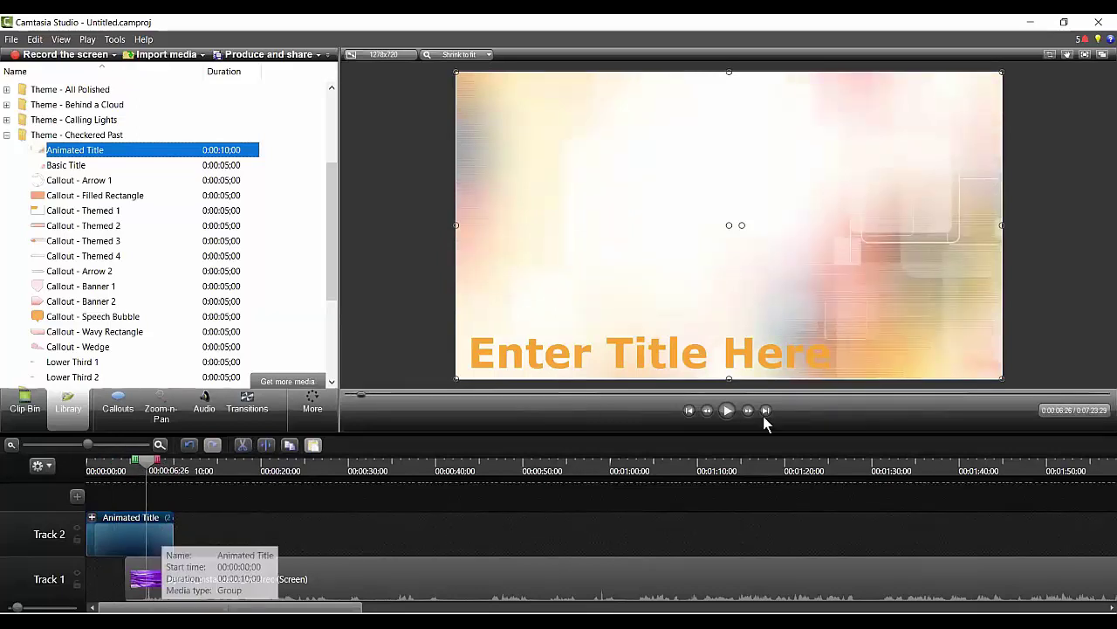
left_click(730, 415)
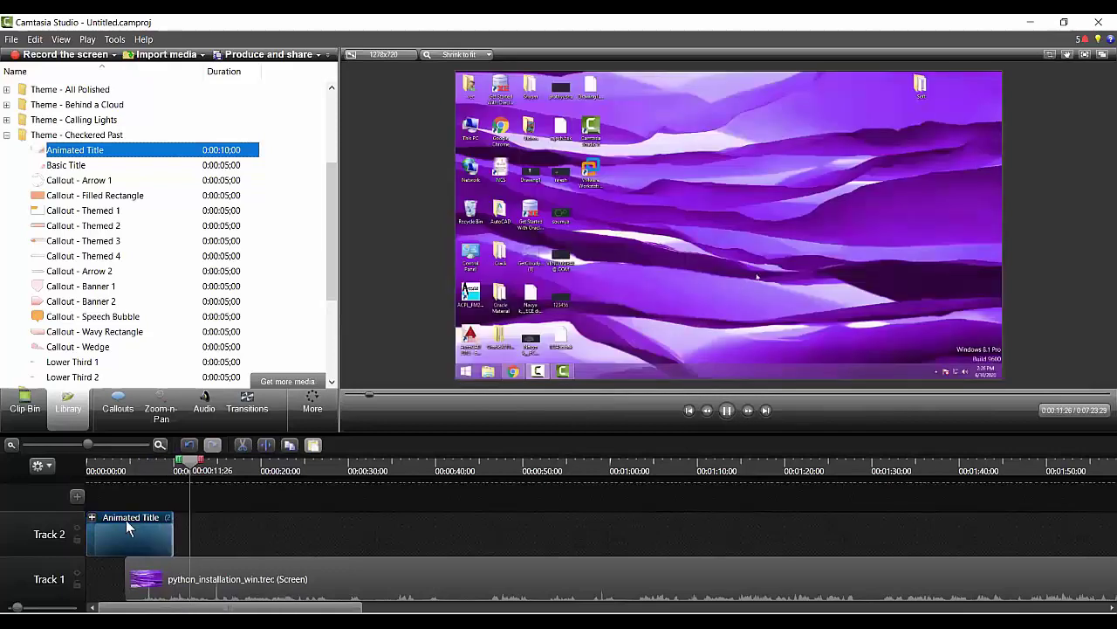
key("space")
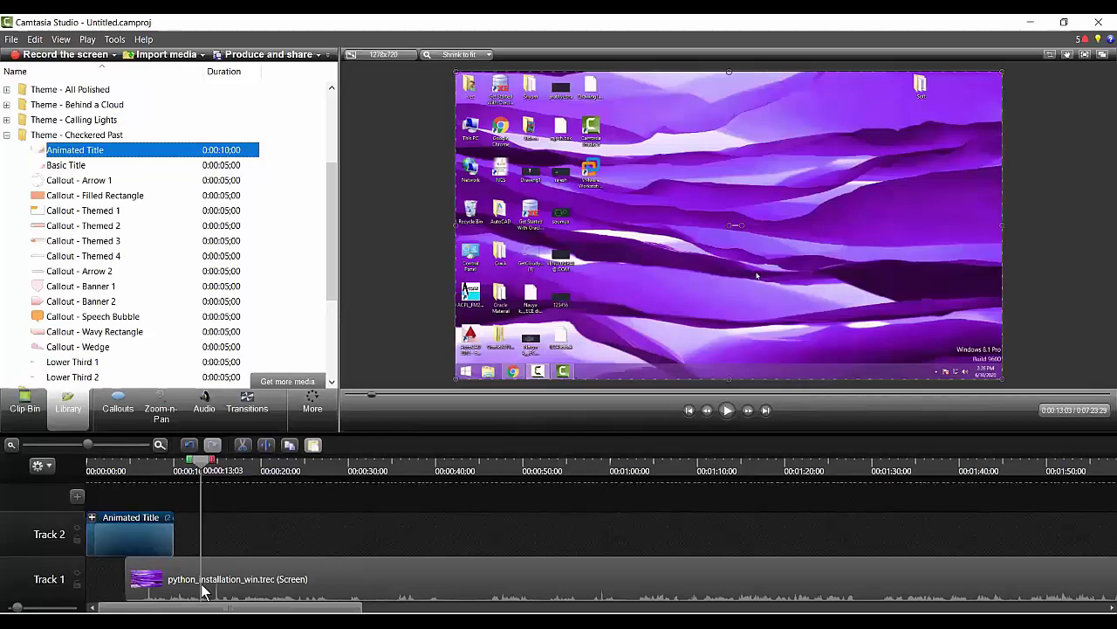
- Move the screen clip to start at 10 seconds and put the Animated Title before it at the start of Track 1
left_click_drag(203, 591, 262, 579)
left_click_drag(112, 536, 111, 575)
left_click(233, 575)
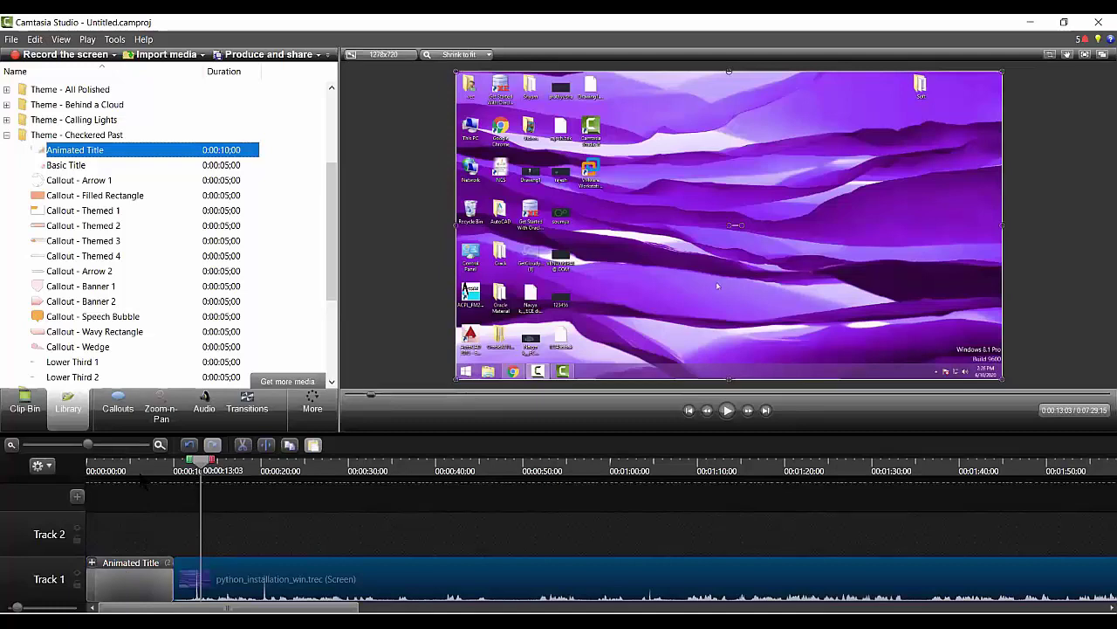
- Open the Animated Title's text callout at about 6 seconds and move it up to just above the canvas middle
left_click(140, 467)
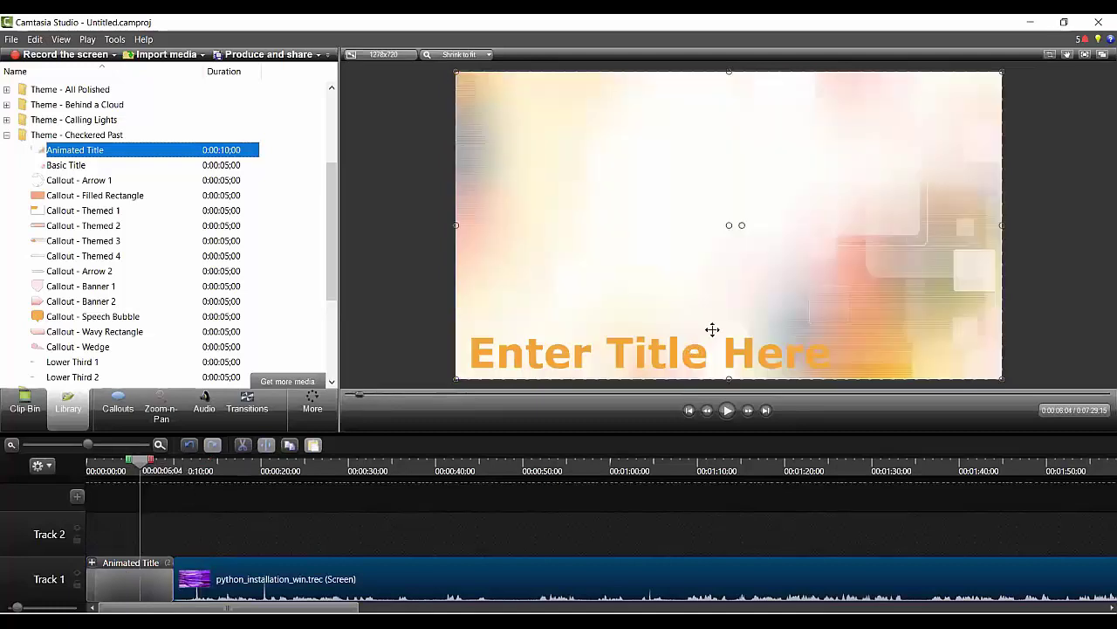
double_click(684, 344)
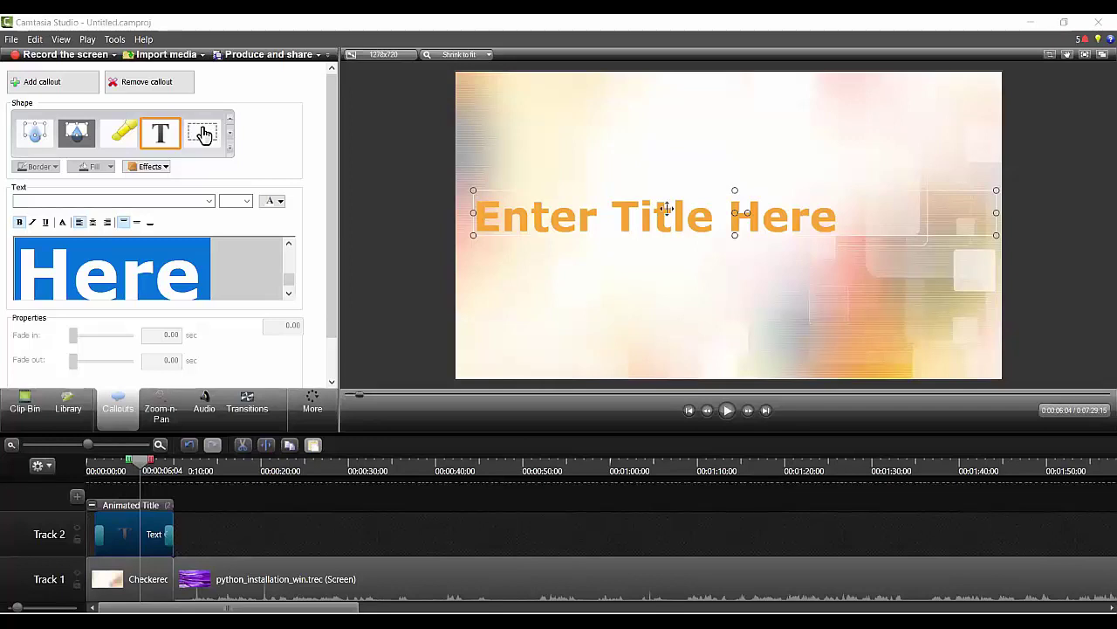
left_click(721, 194)
left_click_drag(714, 192, 653, 206)
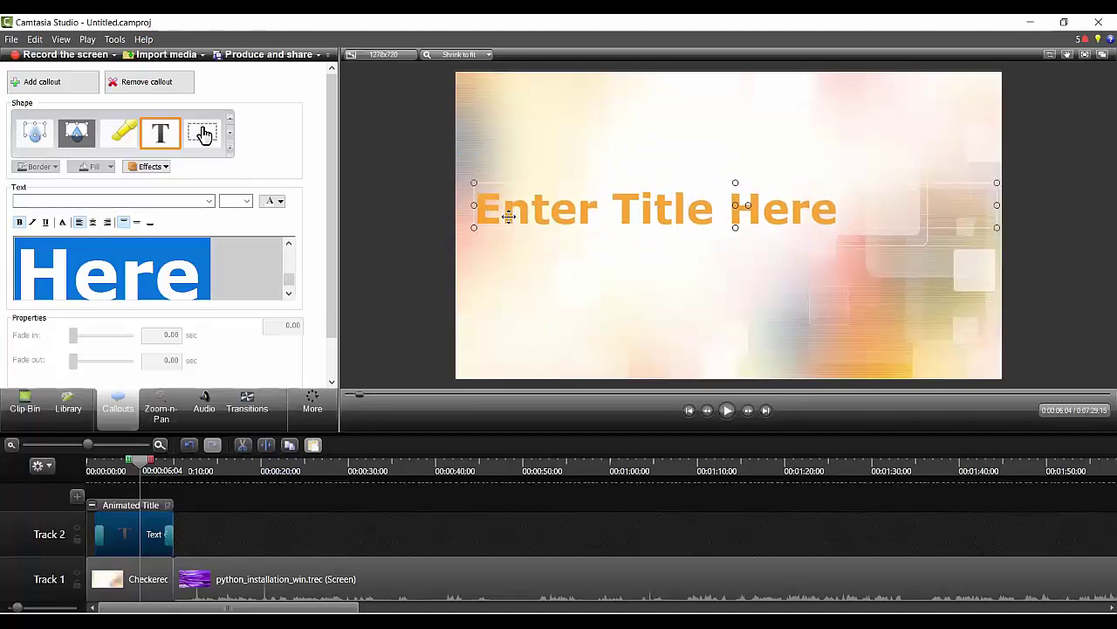
- Replace the title text with "This is a trial Video" and collapse the Animated Title group
left_click(247, 270)
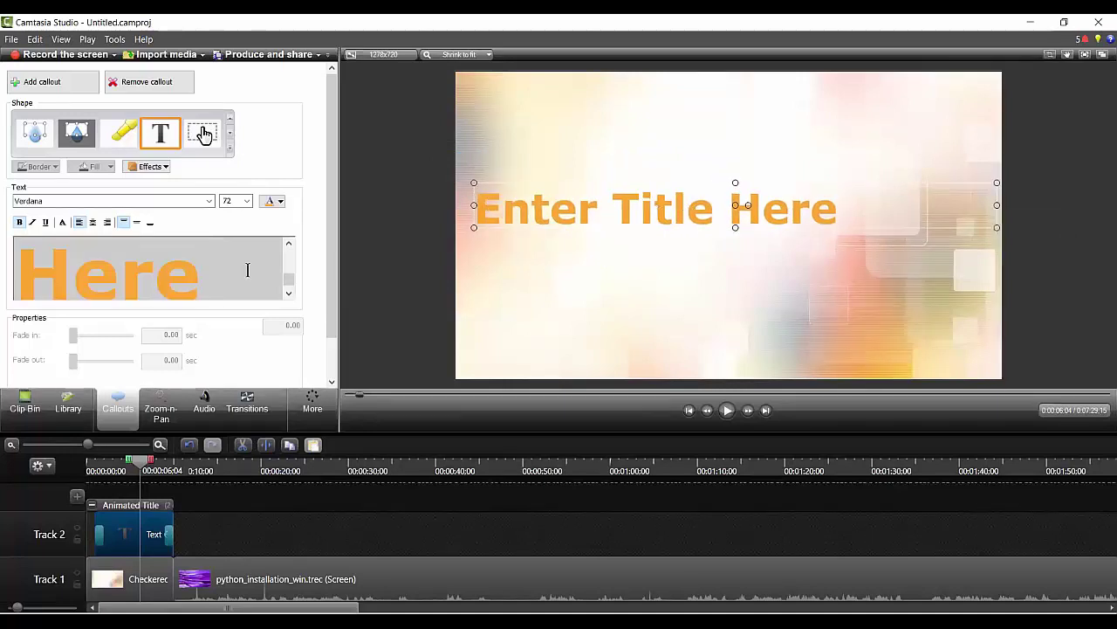
key("BackSpace")
key("BackSpace")
key("BackSpace")
key("BackSpace")
key("BackSpace")
key("BackSpace")
key("BackSpace")
key("BackSpace")
key("BackSpace")
key("BackSpace")
key("BackSpace")
key("BackSpace")
key("BackSpace")
key("BackSpace")
key("BackSpace")
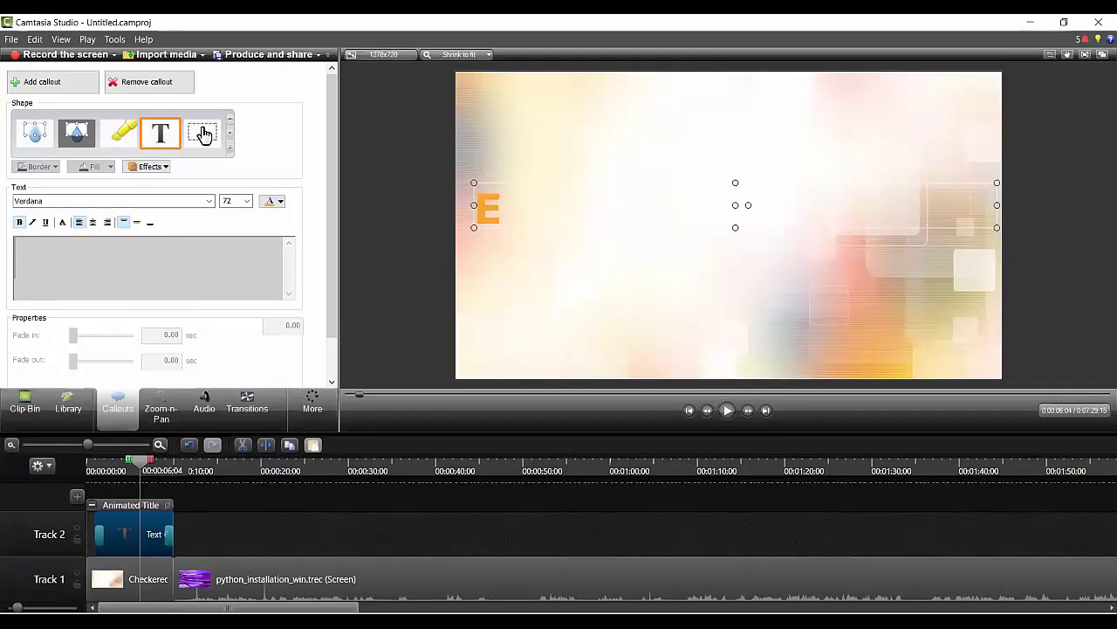
type("This is")
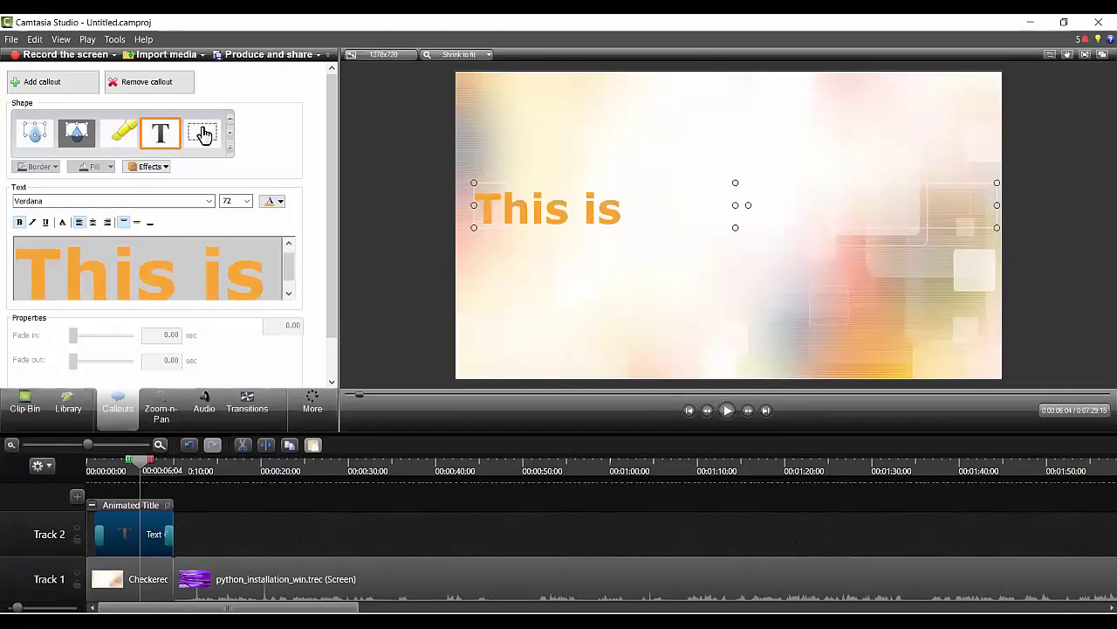
type(" a trial Vi")
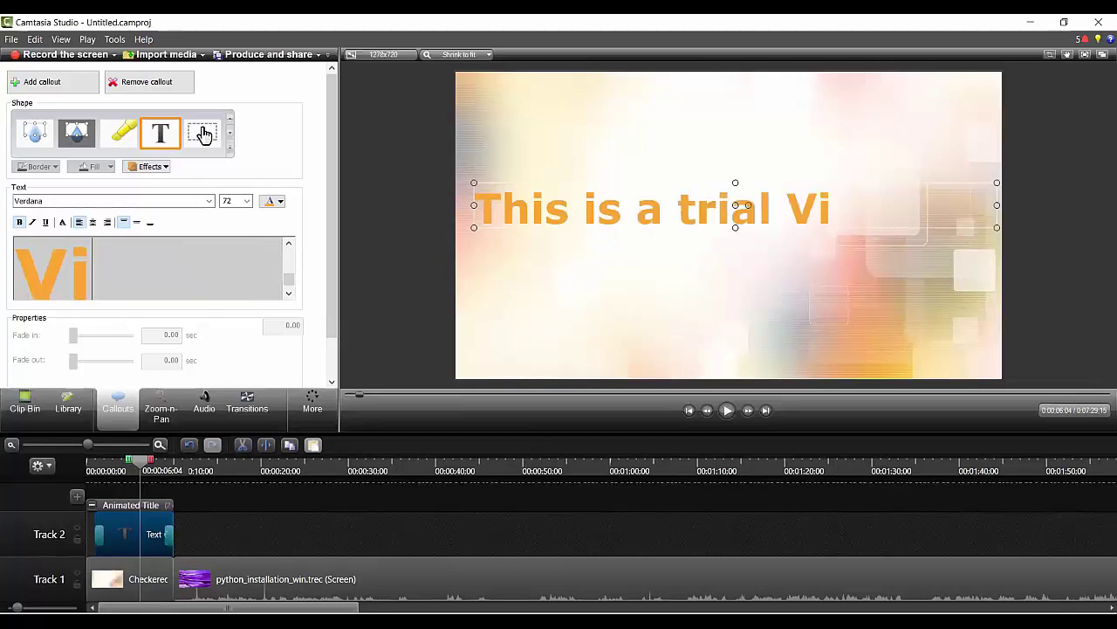
type("deo")
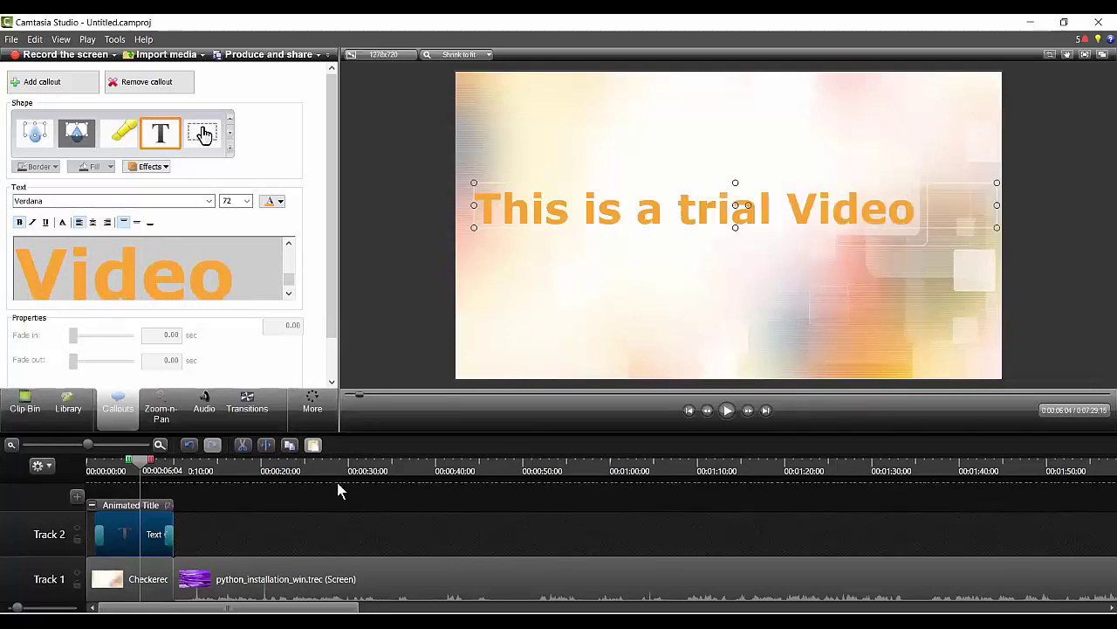
left_click(104, 485)
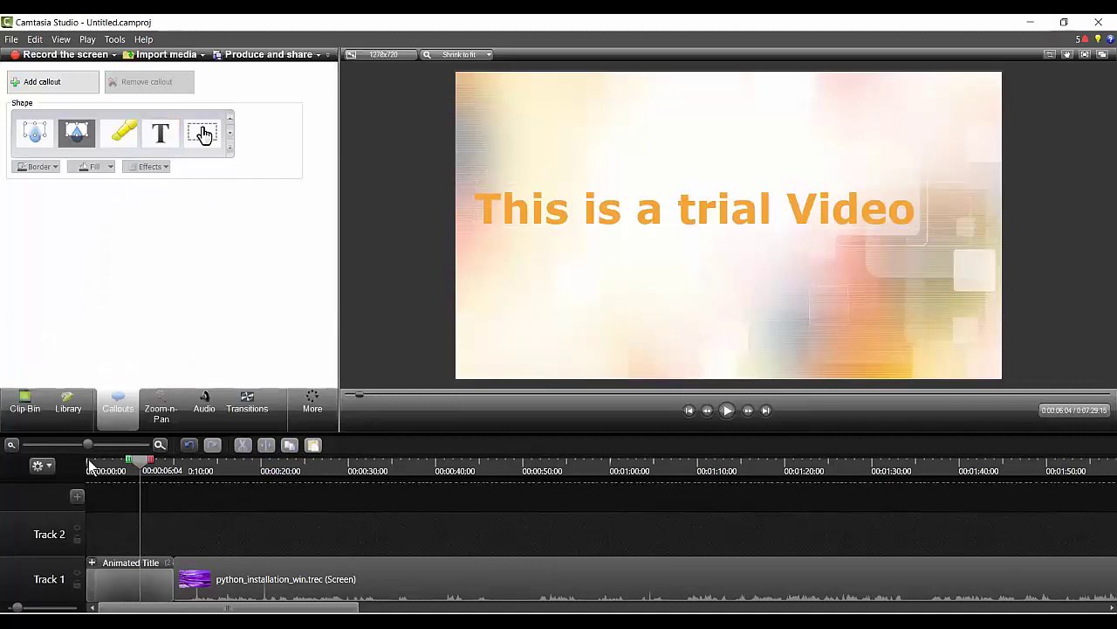
- Play the timeline from the beginning, and replay the change from the title to the screen clip from about 9 seconds
left_click(90, 465)
left_click(729, 410)
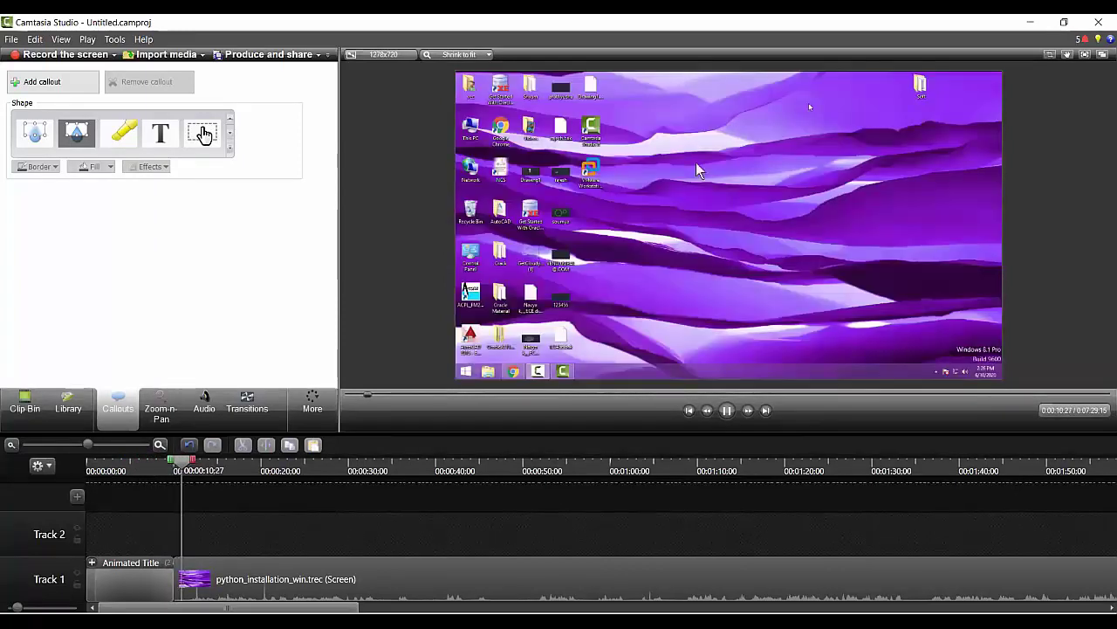
key("space")
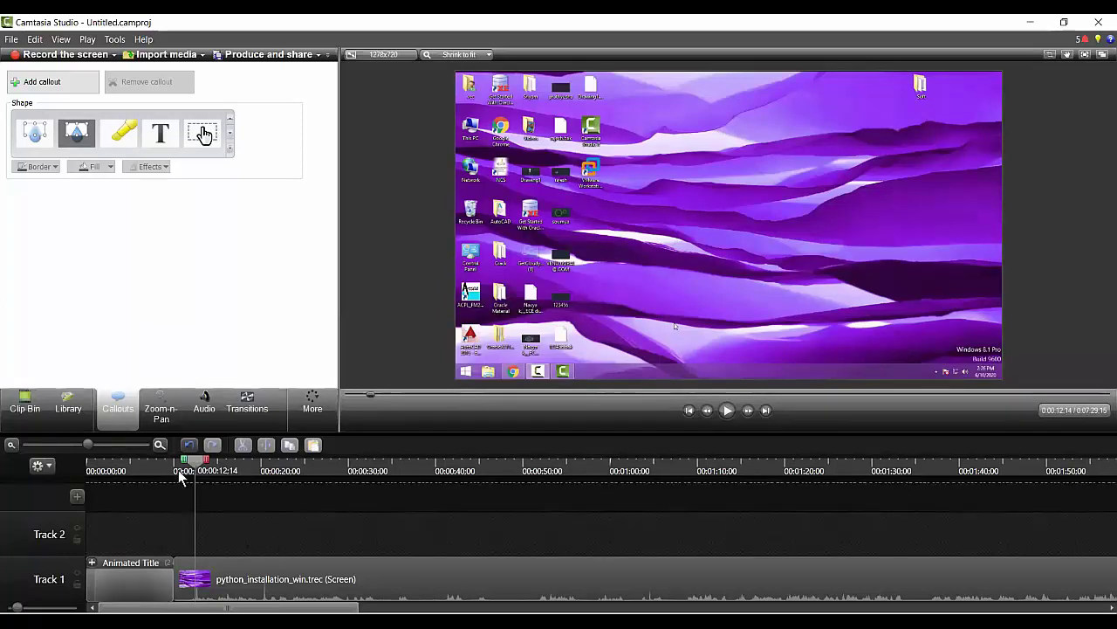
left_click_drag(179, 469, 166, 471)
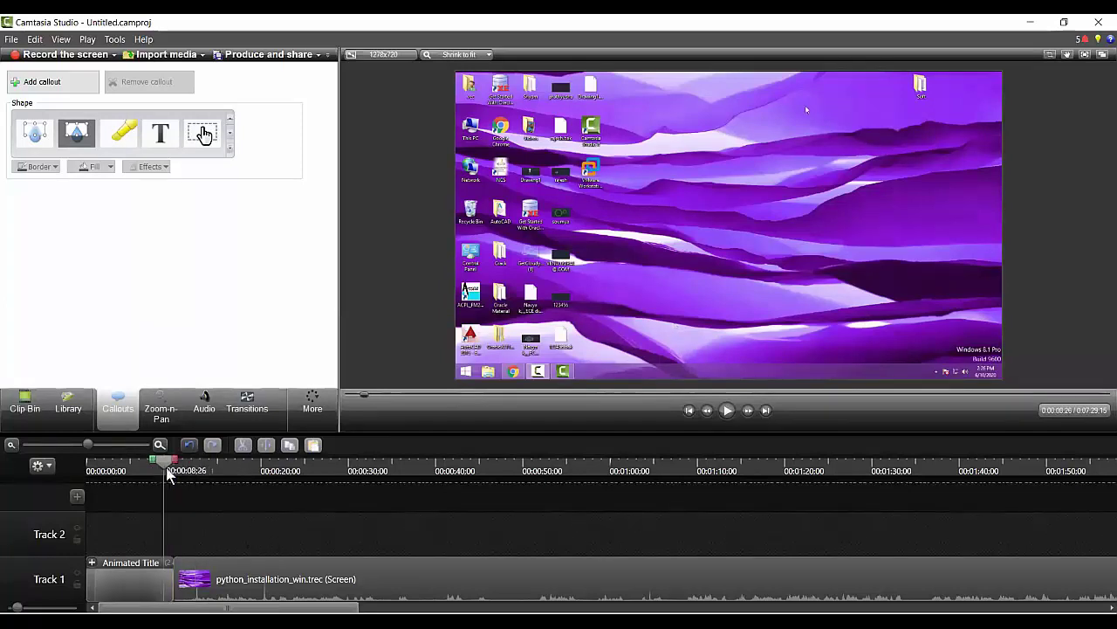
left_click(730, 410)
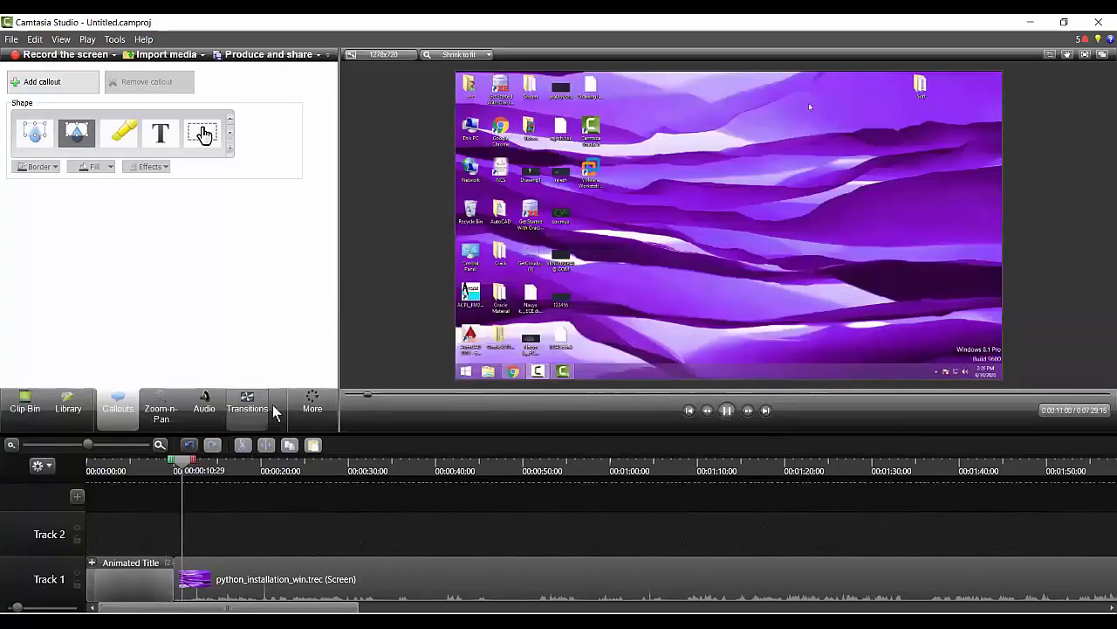
left_click(726, 412)
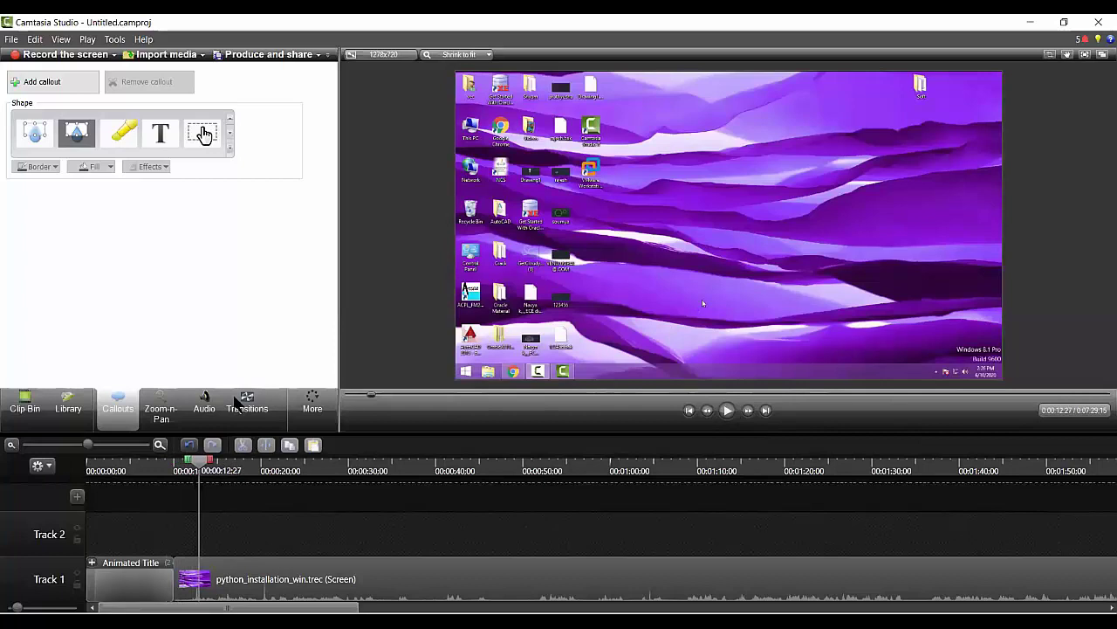
- Add a Cube rotate transition between the Animated Title and the screen clip on Track 1
left_click(238, 406)
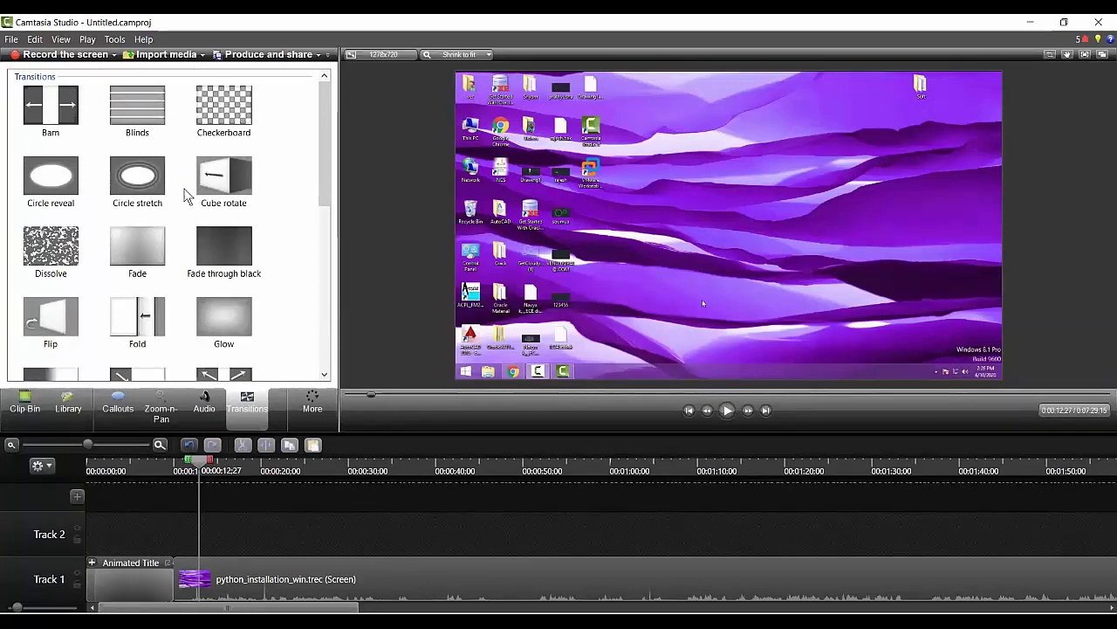
left_click_drag(224, 179, 175, 590)
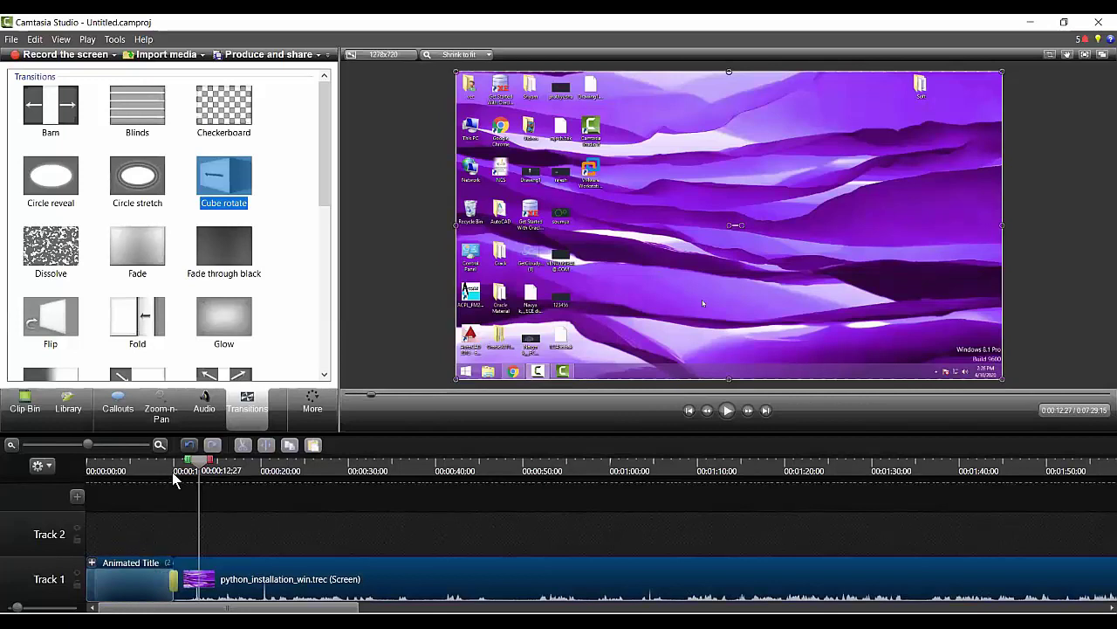
- Play the Cube rotate transition between the Animated Title and the screen clip from about 10 seconds
left_click(173, 474)
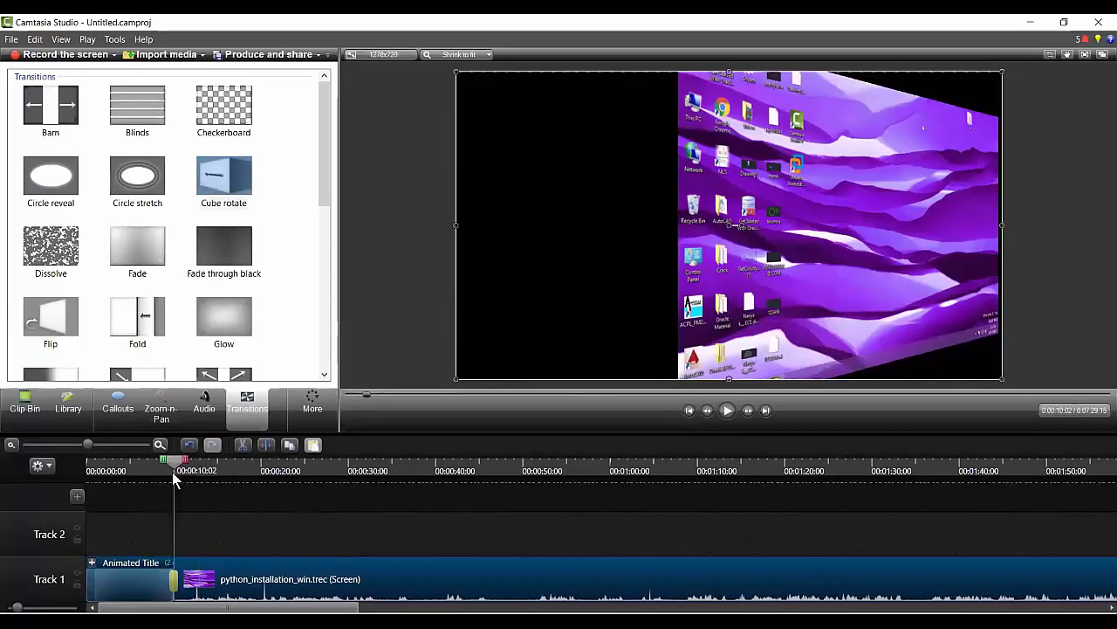
left_click(726, 411)
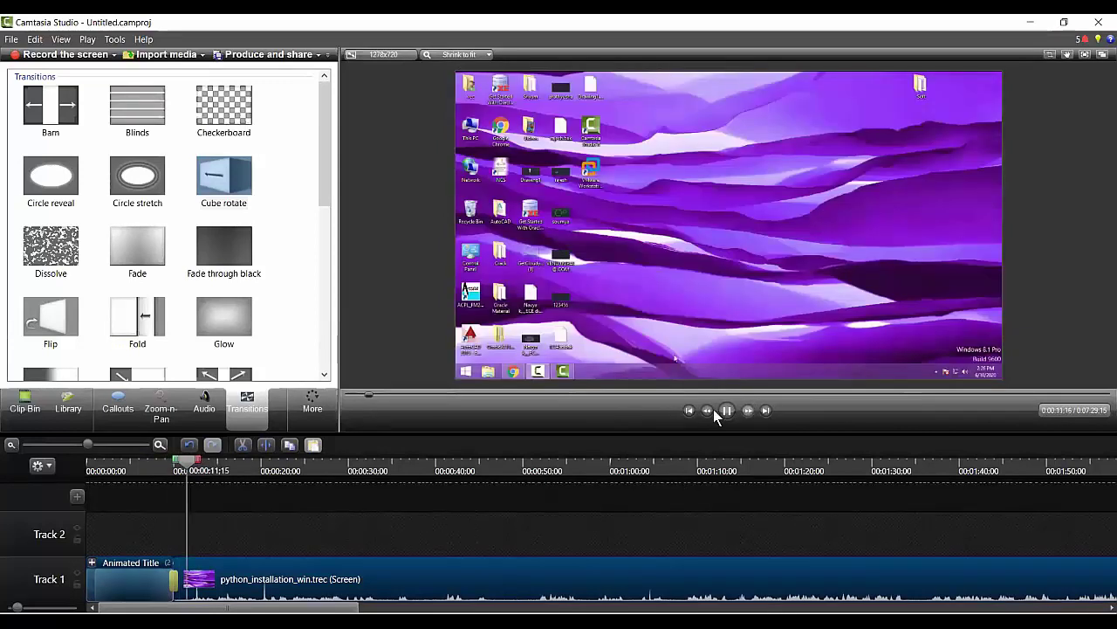
left_click(727, 410)
left_click(727, 411)
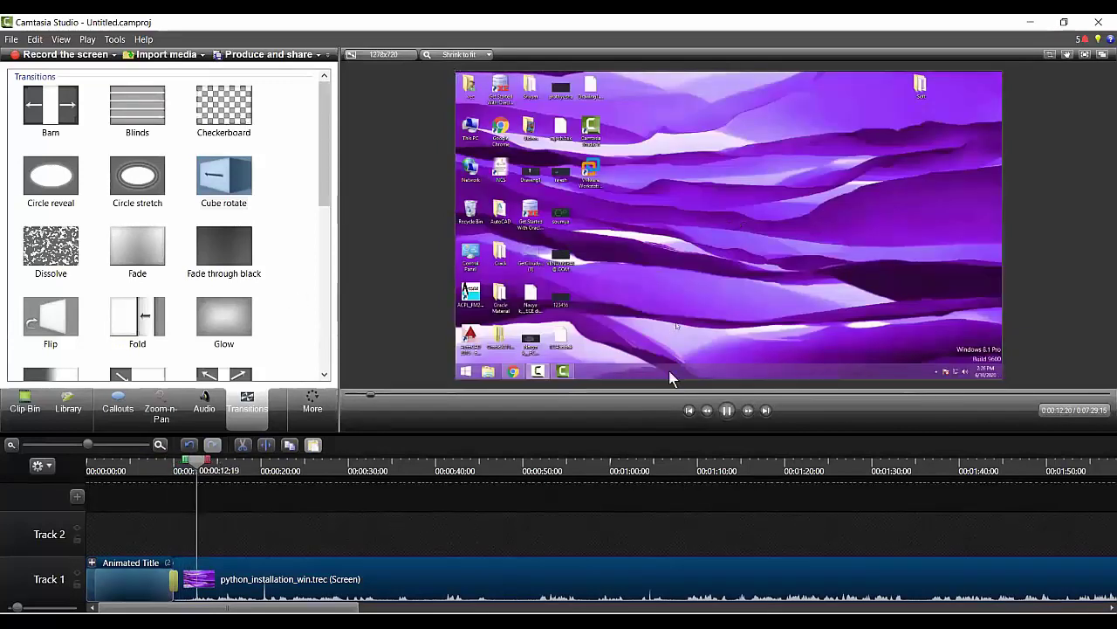
key("space")
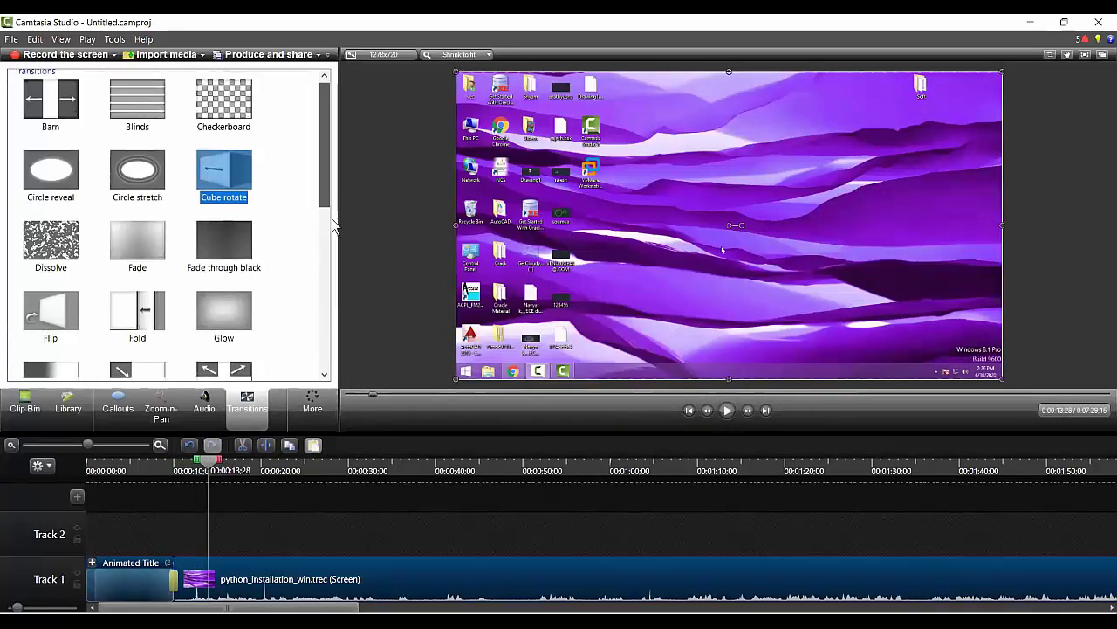
- Replace the transition between the Animated Title and the screen clip with Pixelate, and play it from about 9 seconds
scroll(332, 224, "down", 3)
left_click(220, 298)
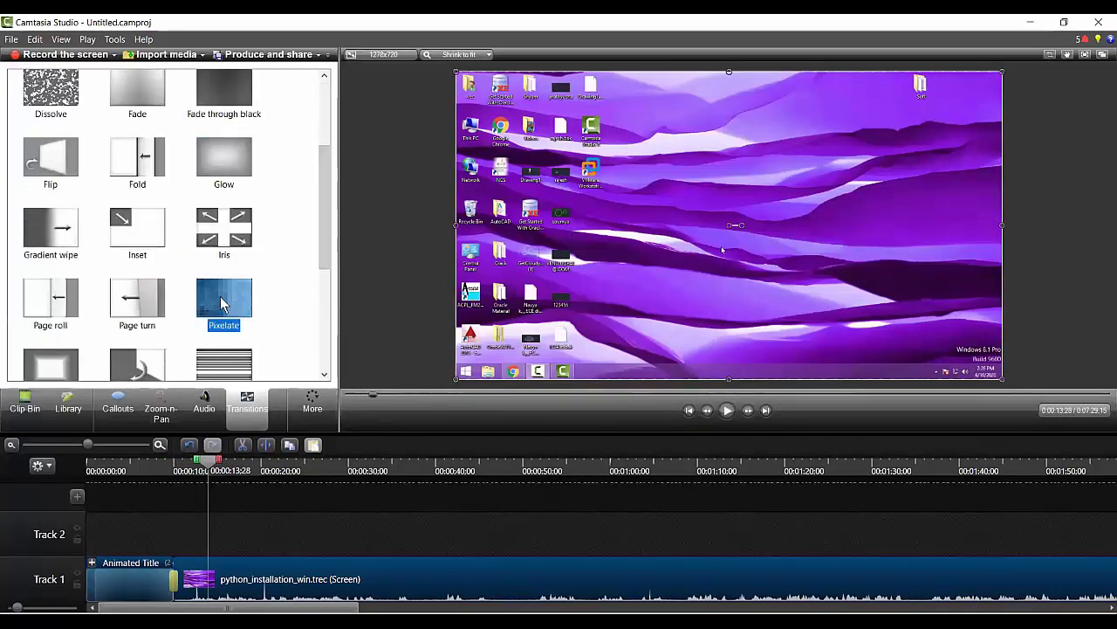
left_click_drag(215, 477, 175, 585)
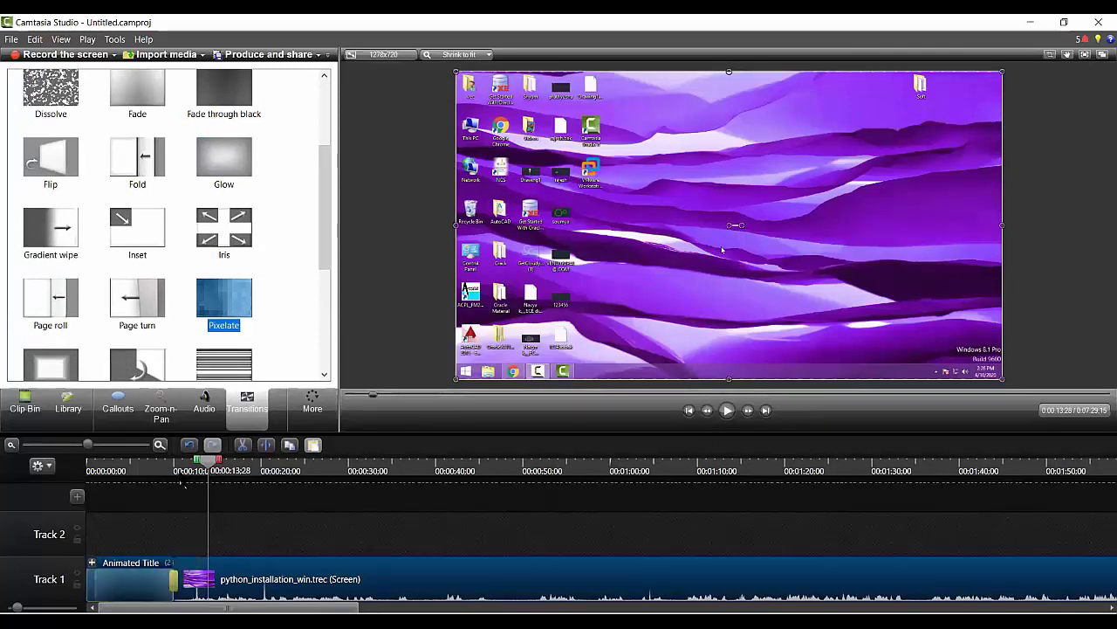
left_click(171, 475)
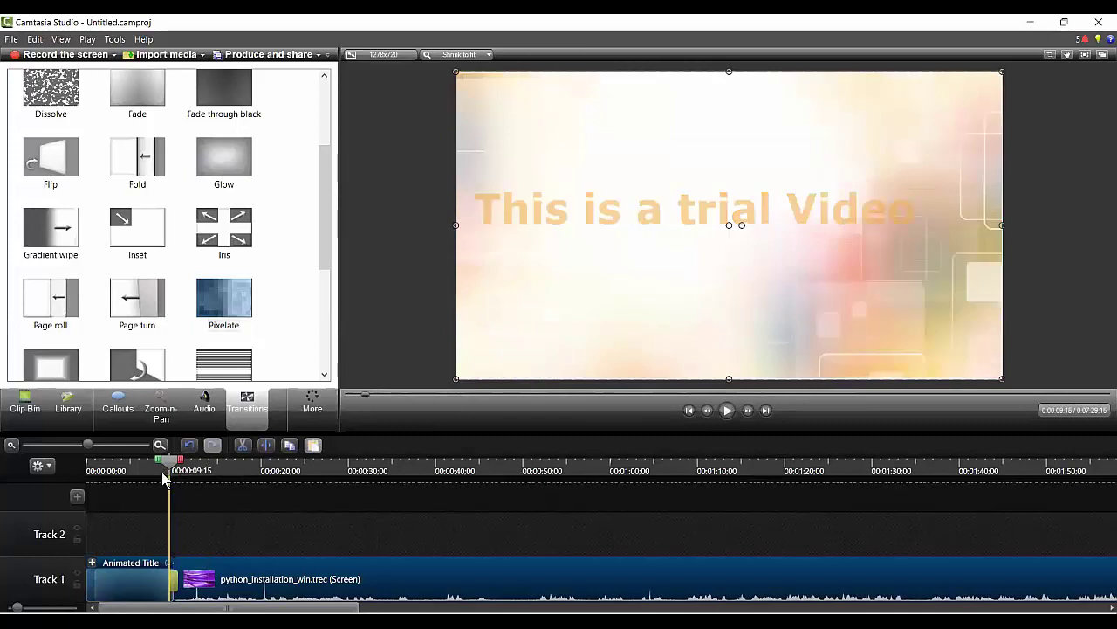
left_click(731, 416)
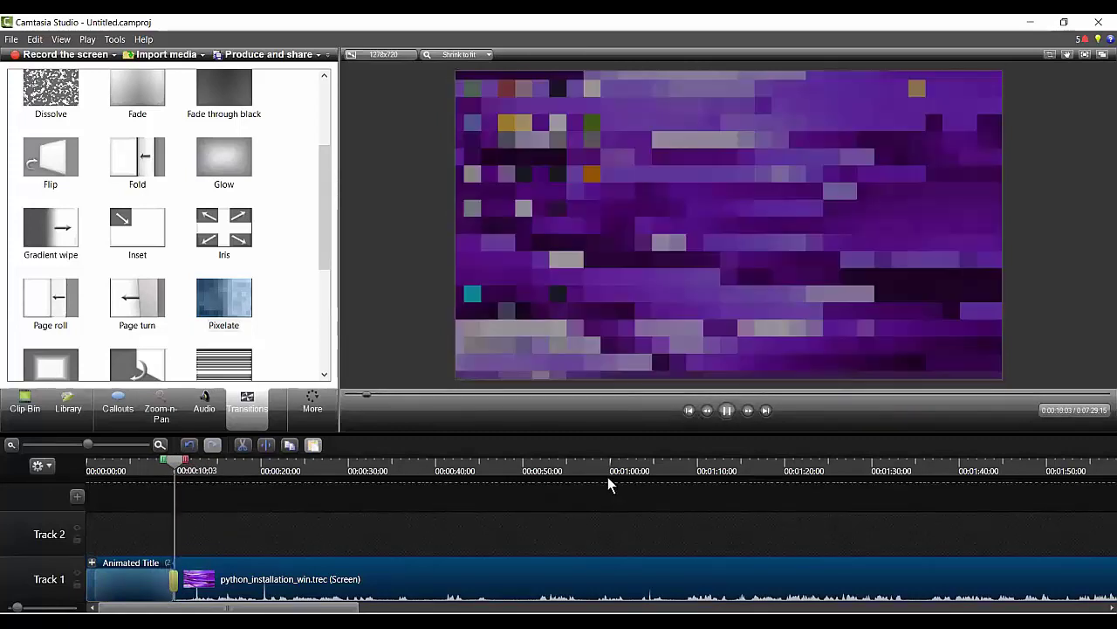
left_click(728, 417)
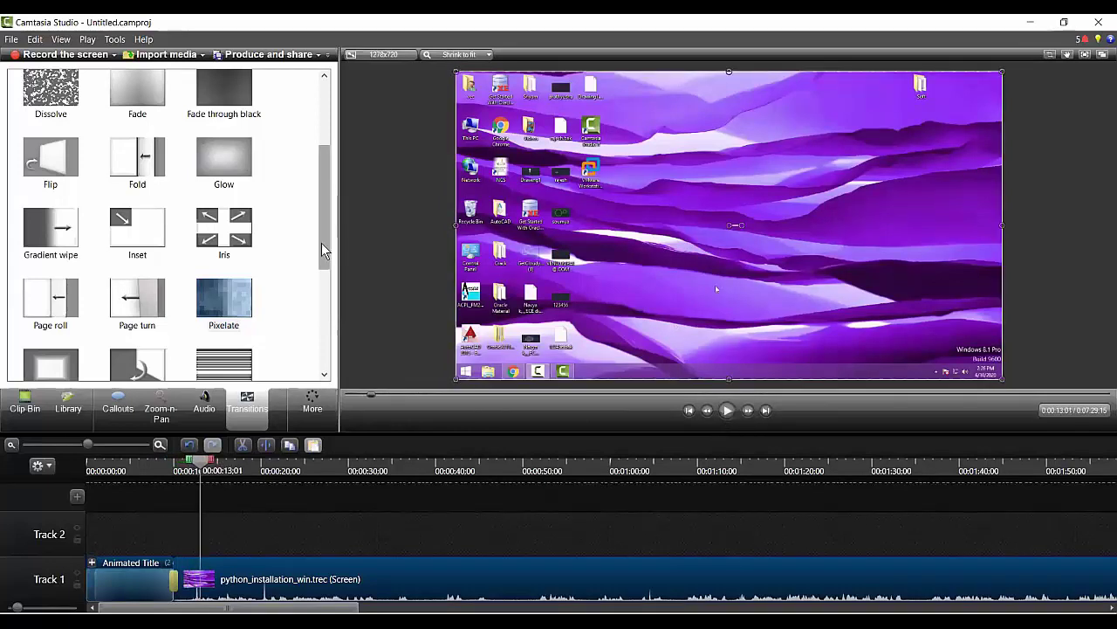
- Replace the transition between the title and the screen clip with Random bars, and play it from just before 10 seconds
scroll(322, 251, "down", 3)
left_click_drag(223, 240, 174, 471)
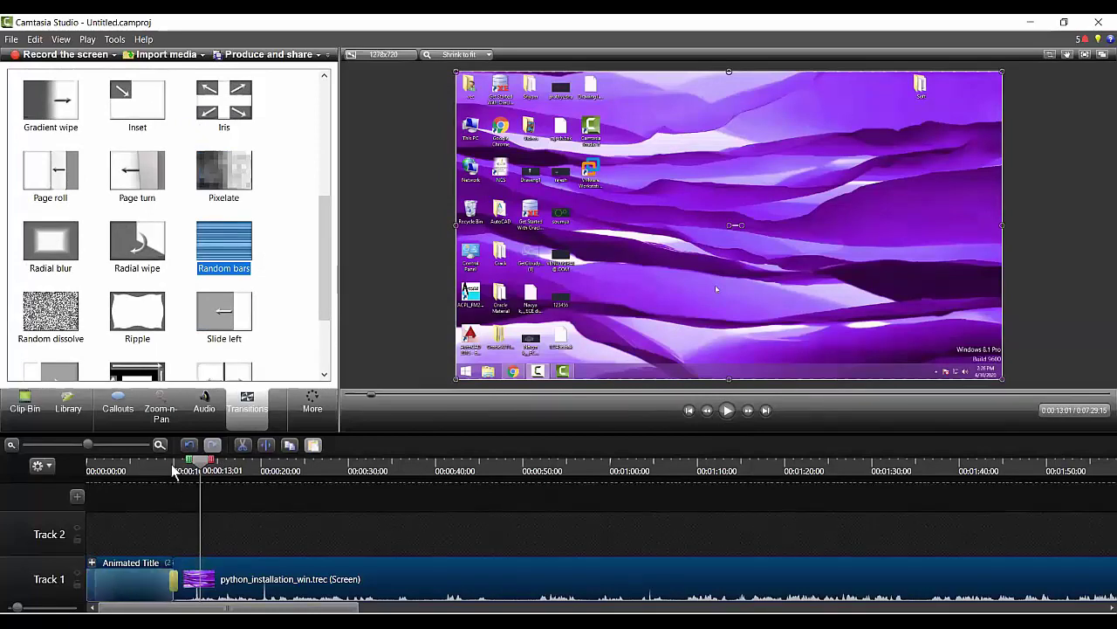
left_click(175, 471)
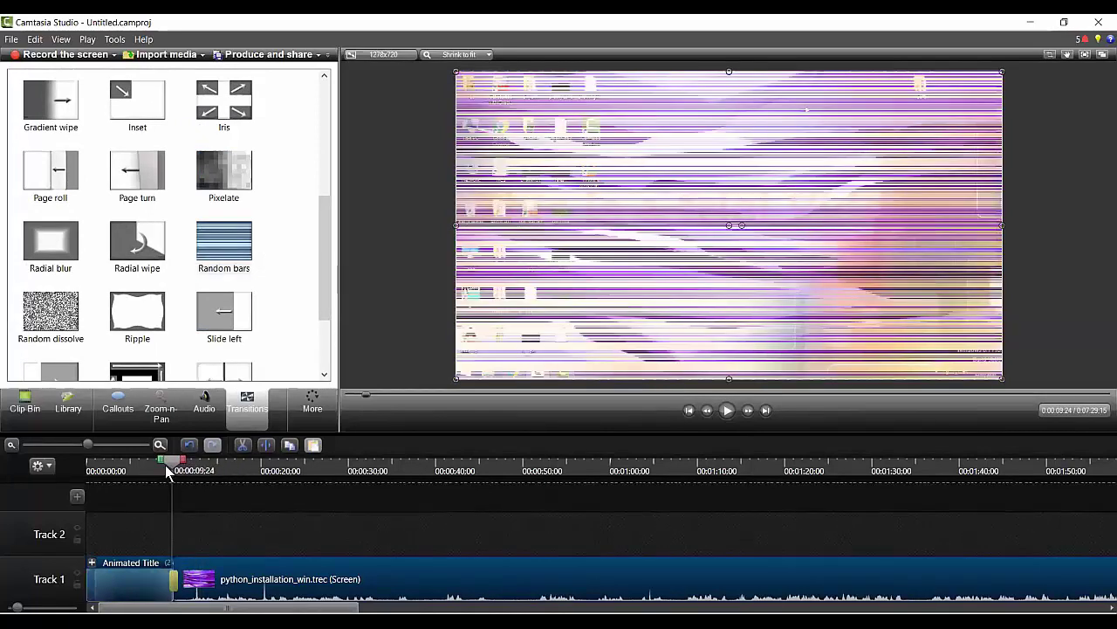
left_click(727, 410)
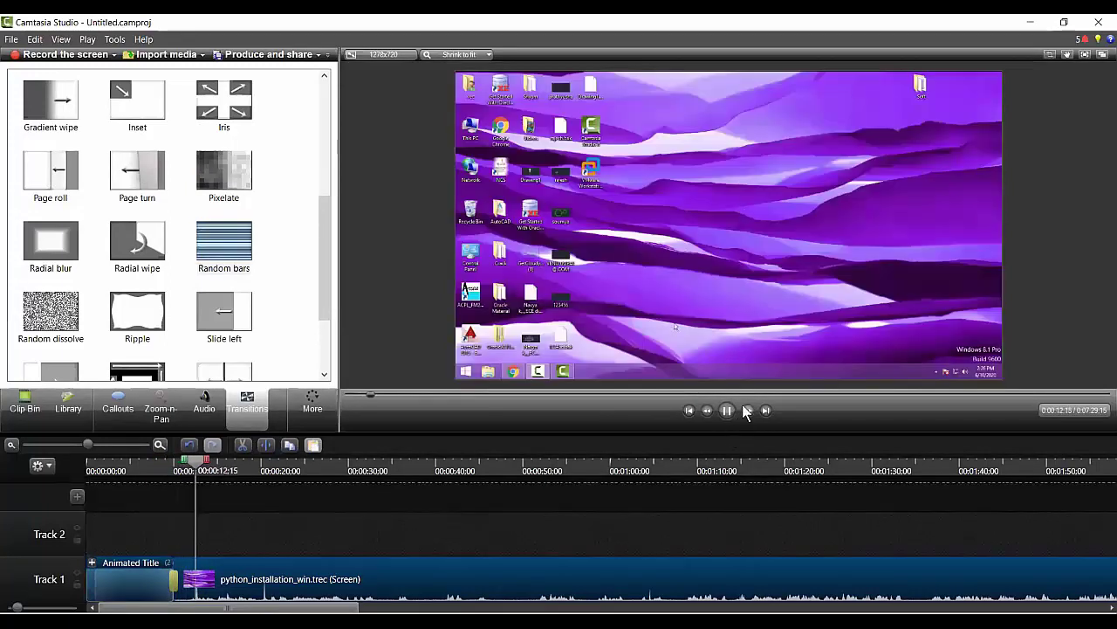
left_click(728, 411)
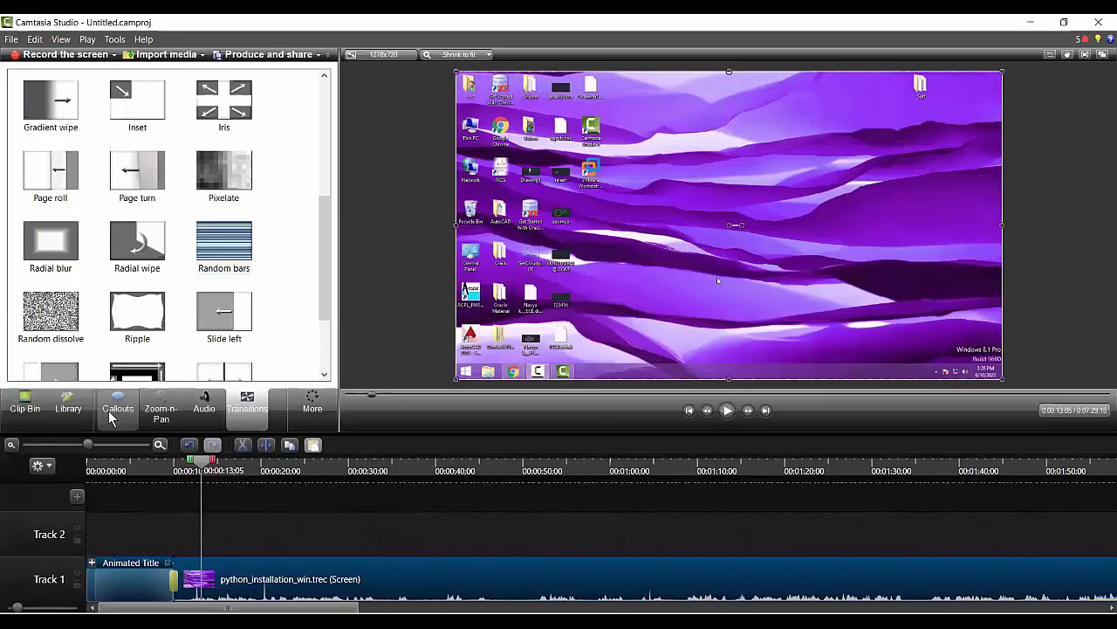
left_click(70, 408)
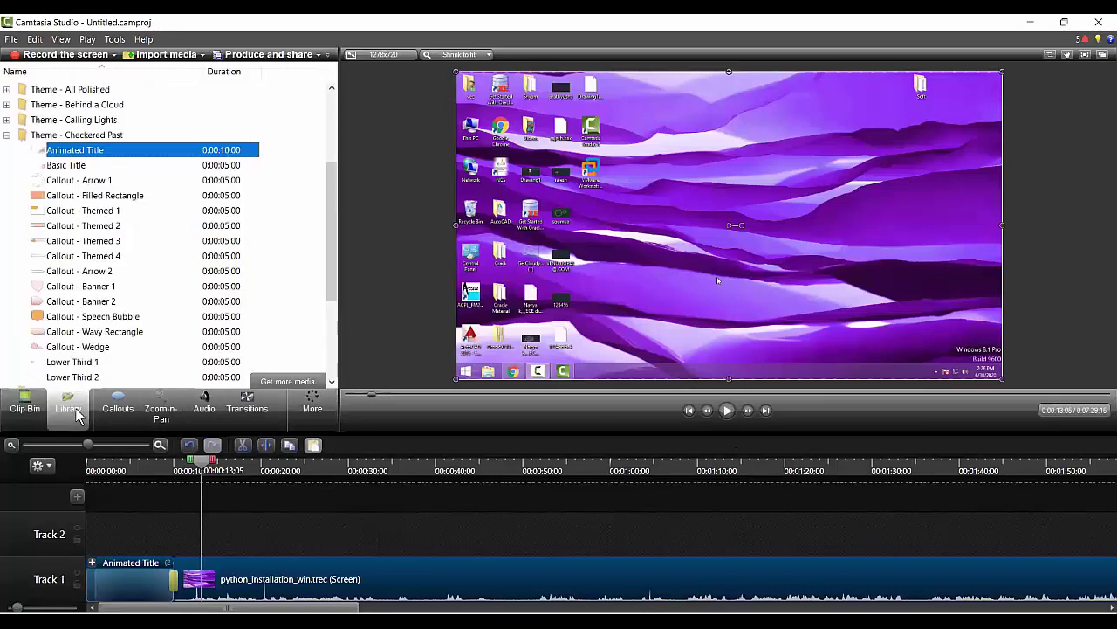
left_click(128, 430)
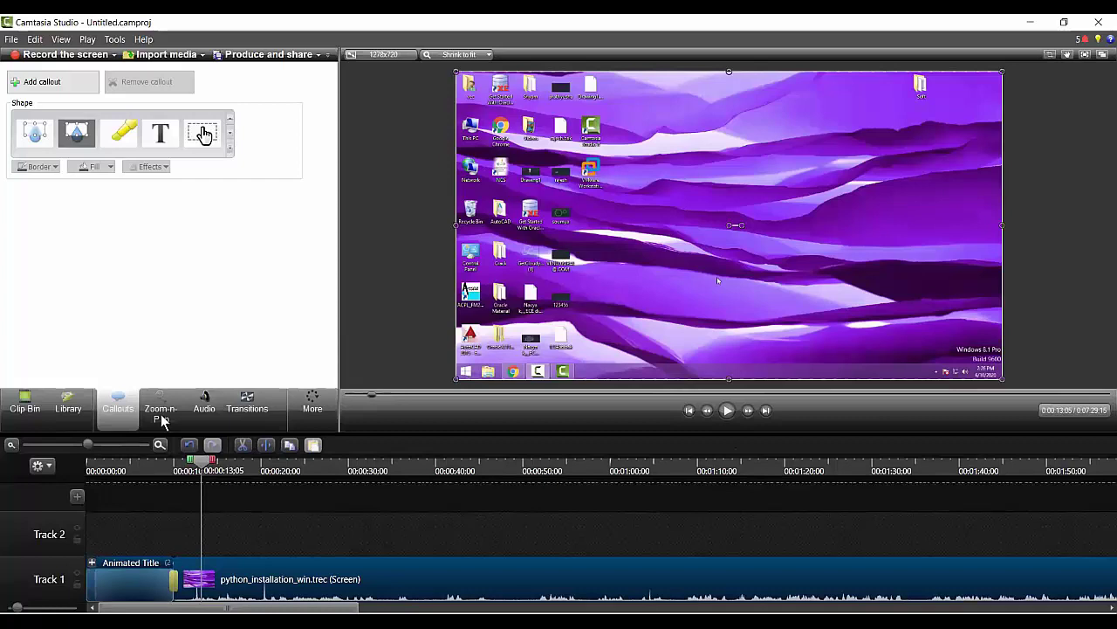
left_click(162, 417)
- Remove the transition between the Animated Title and the screen clip on Track 1, and play the joint from 10 seconds
left_click(170, 471)
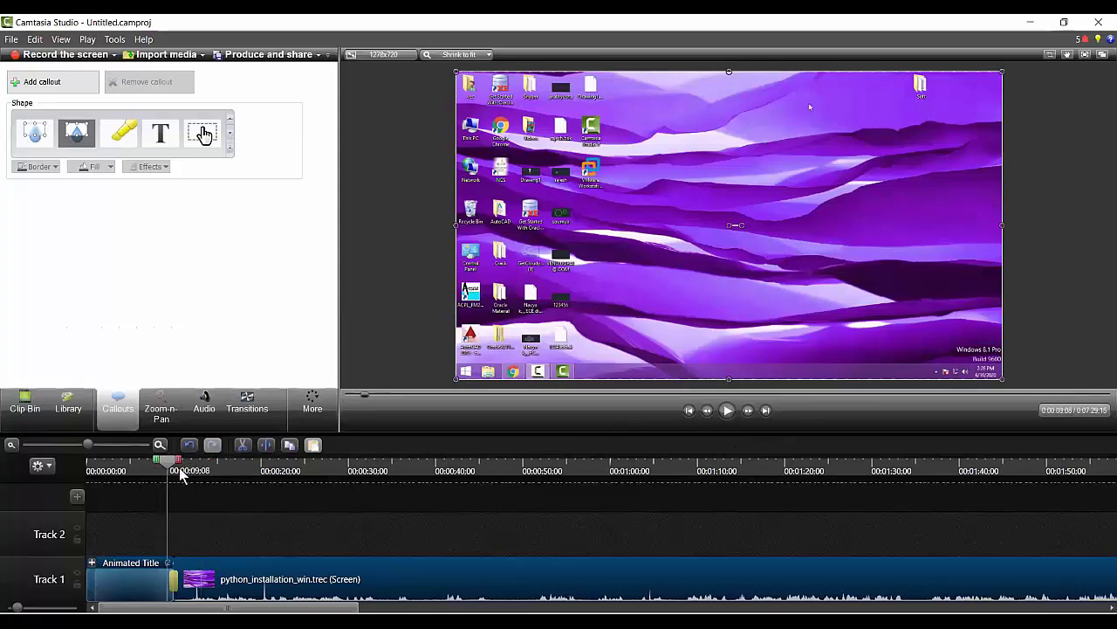
left_click(727, 410)
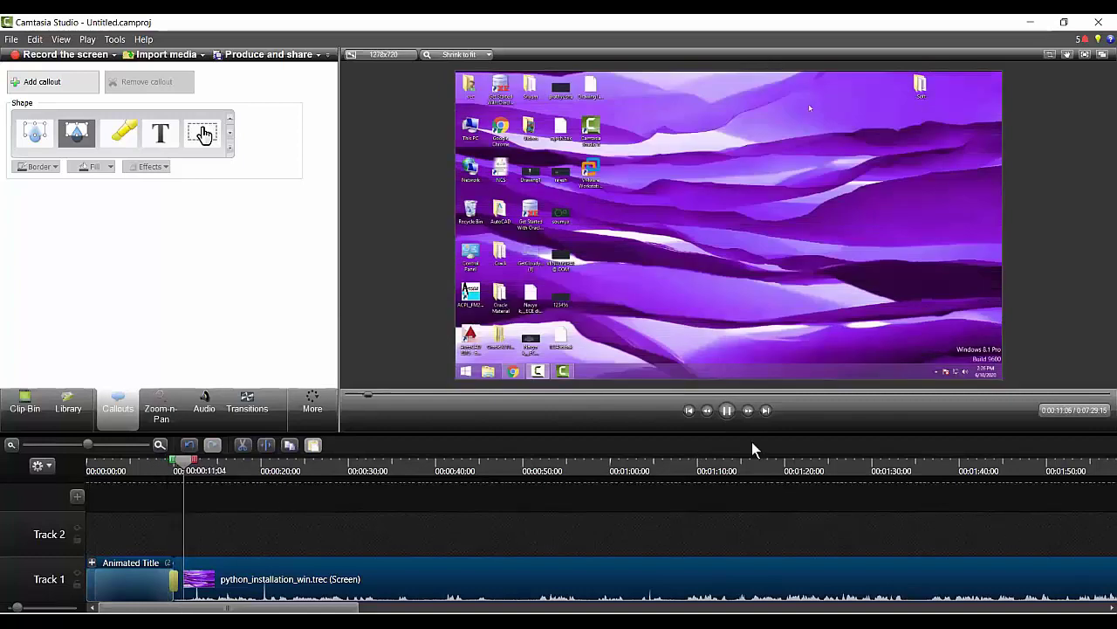
left_click(173, 583)
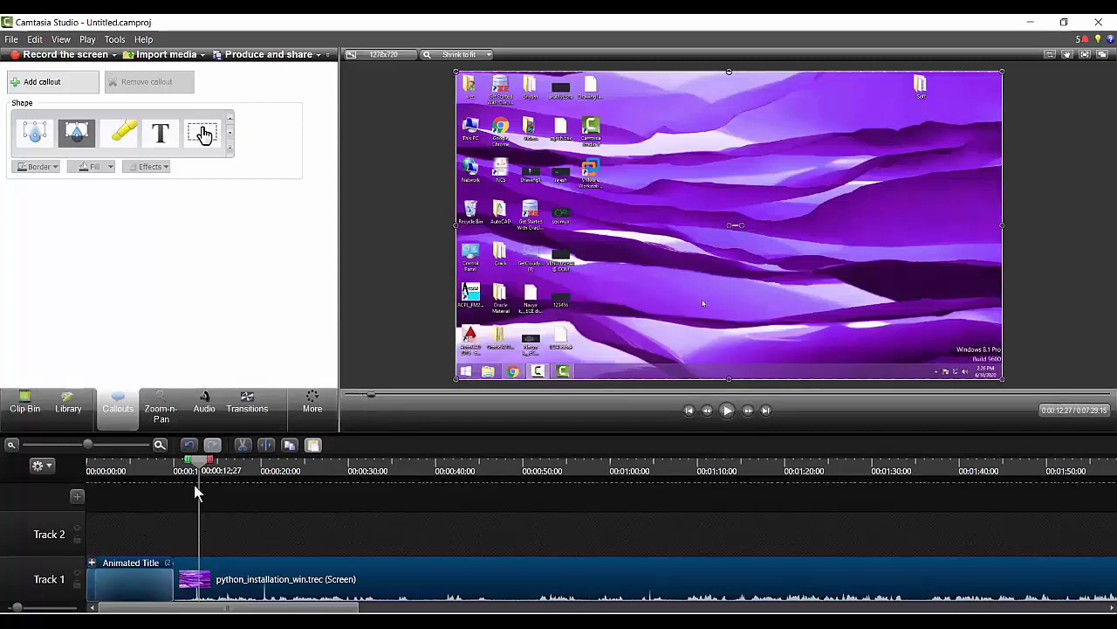
left_click_drag(201, 463, 179, 465)
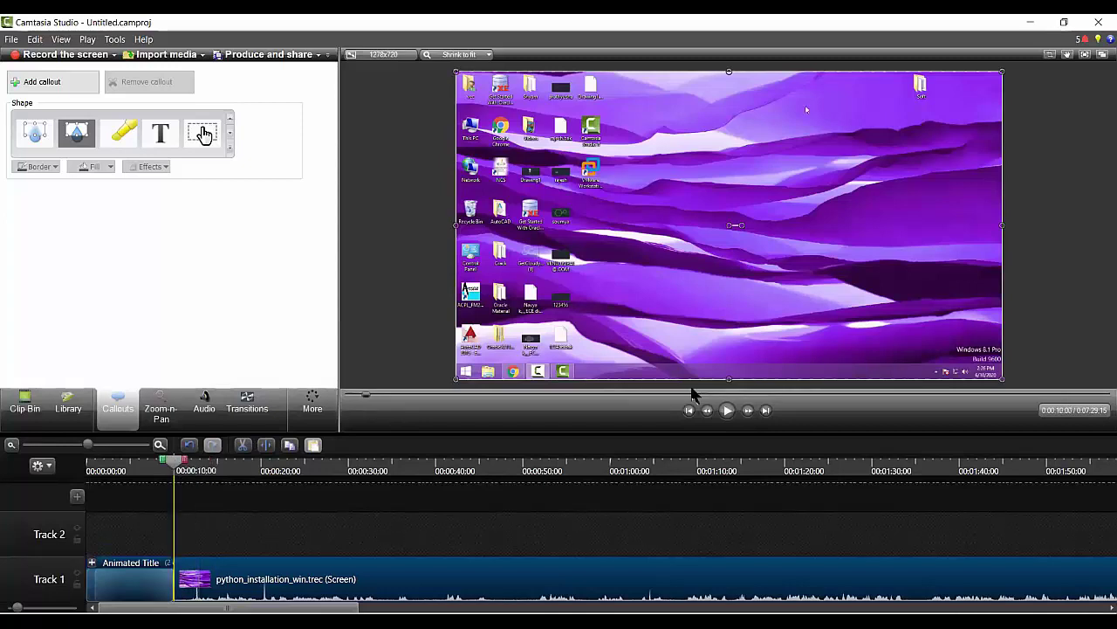
left_click(728, 411)
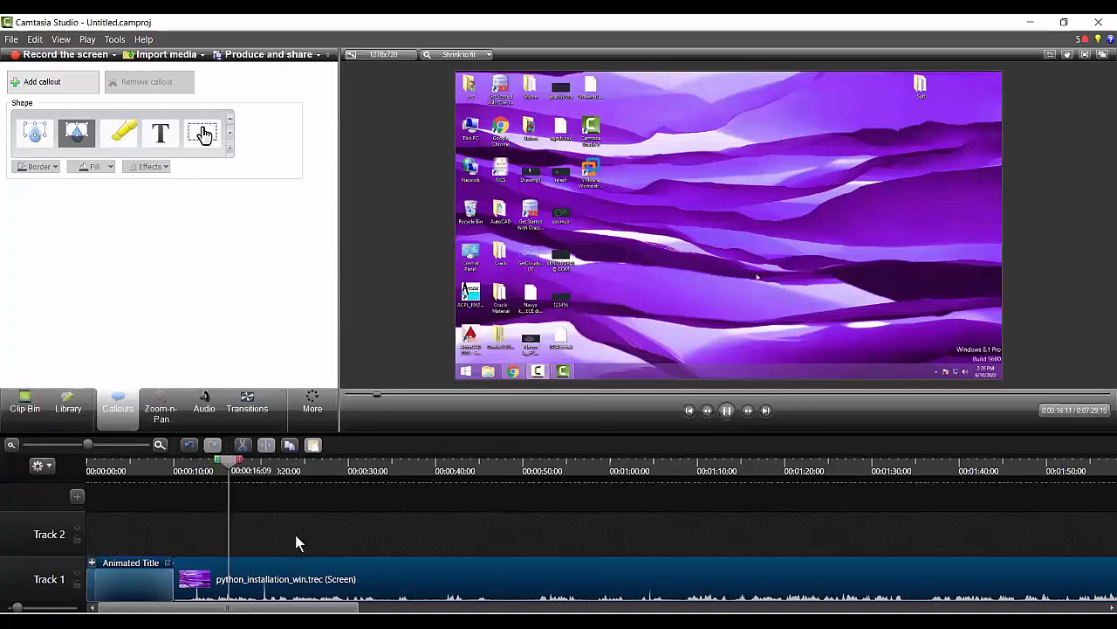
- Cut the section from about 10;28 to 12;00 seconds out of the screen clip on Track 1
left_click(203, 470)
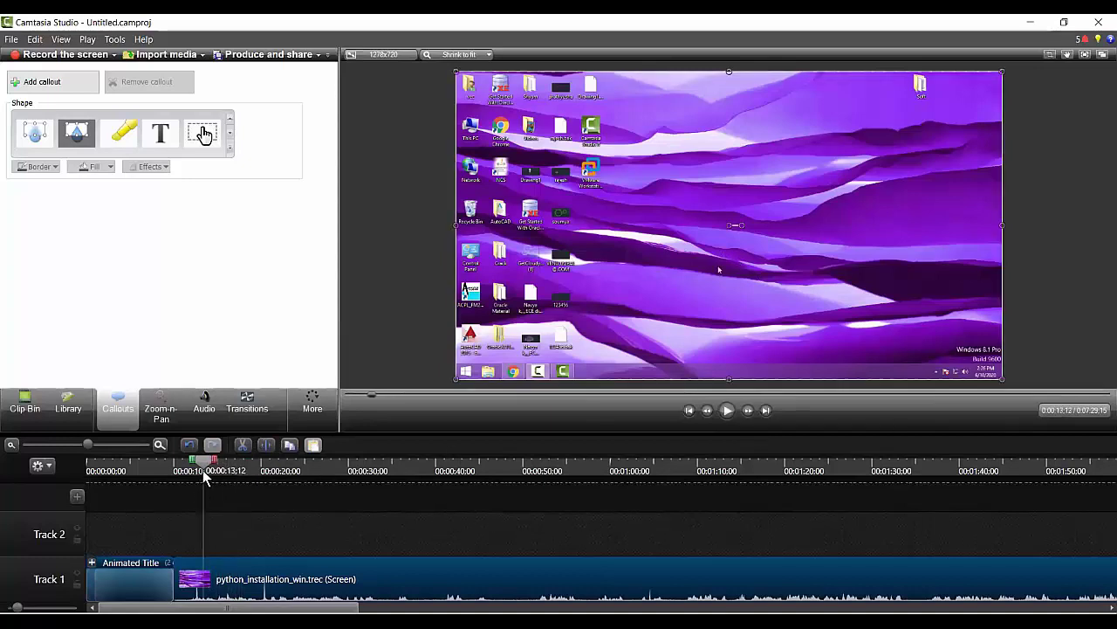
left_click(187, 471)
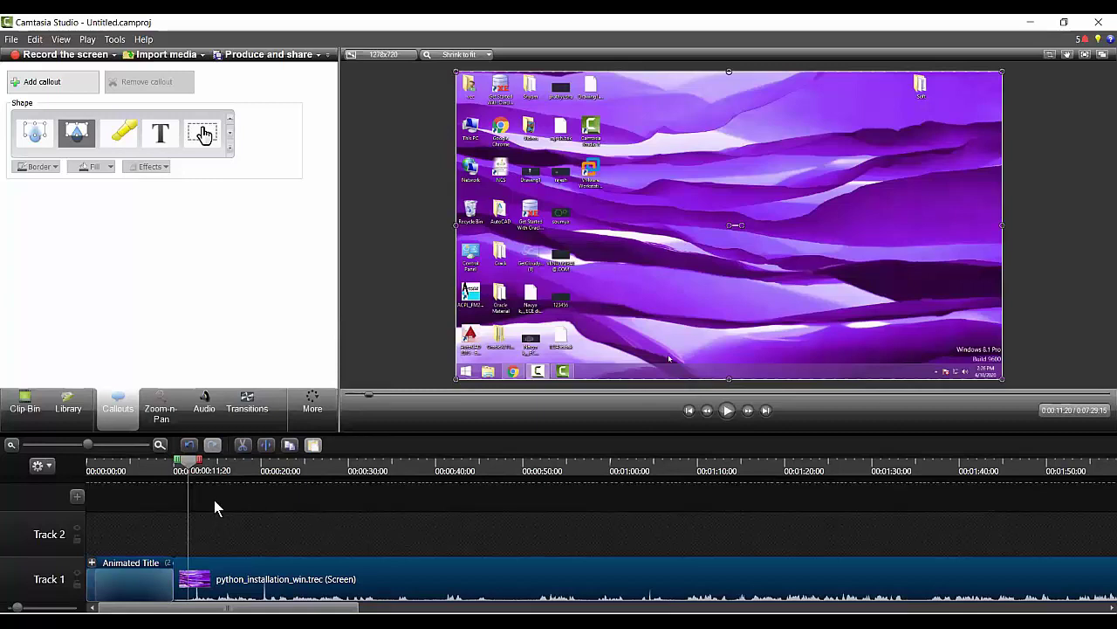
left_click(192, 464)
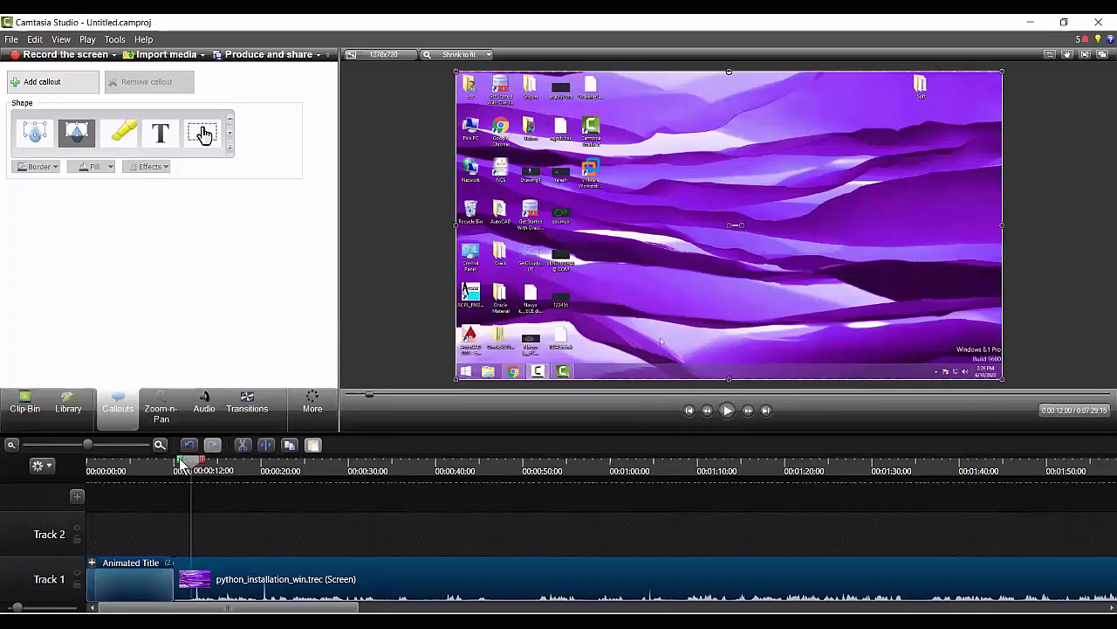
left_click_drag(173, 466, 171, 464)
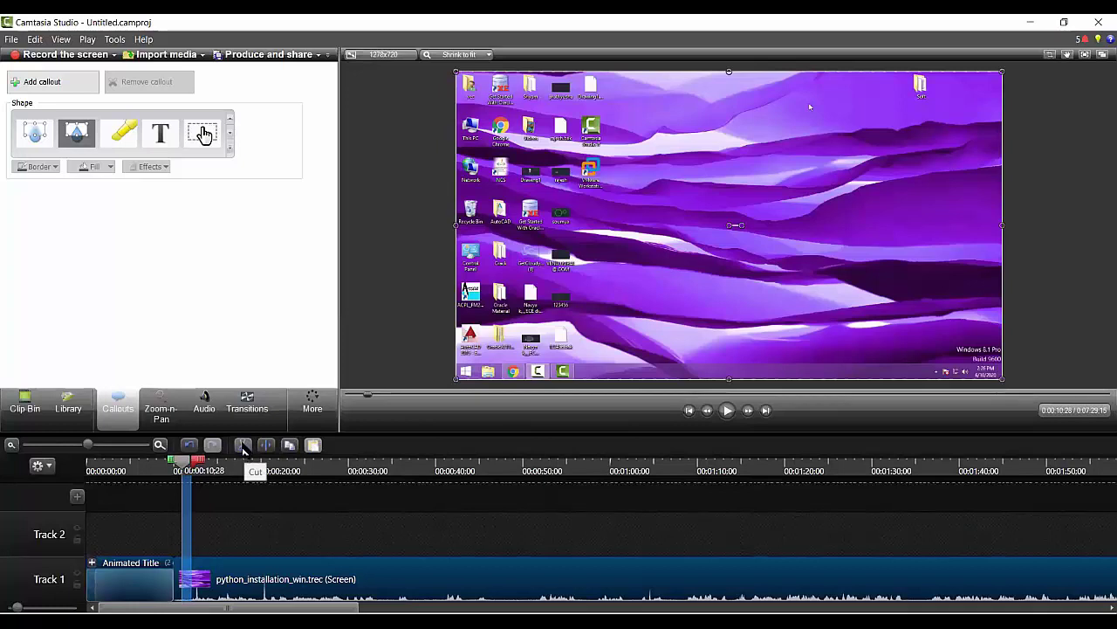
left_click(243, 446)
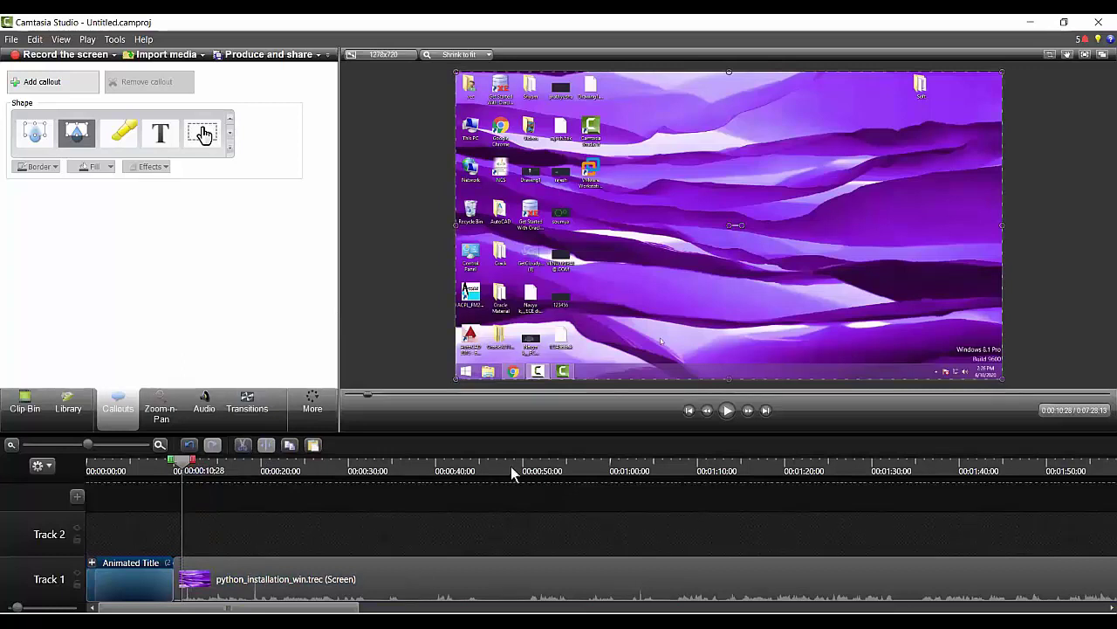
- Preview the screen clip at about 47 and 37 seconds, and play the timeline from about 9 seconds
left_click(488, 471)
mouse_move(487, 472)
left_mouse_down()
mouse_move(519, 471)
mouse_move(502, 477)
left_mouse_up()
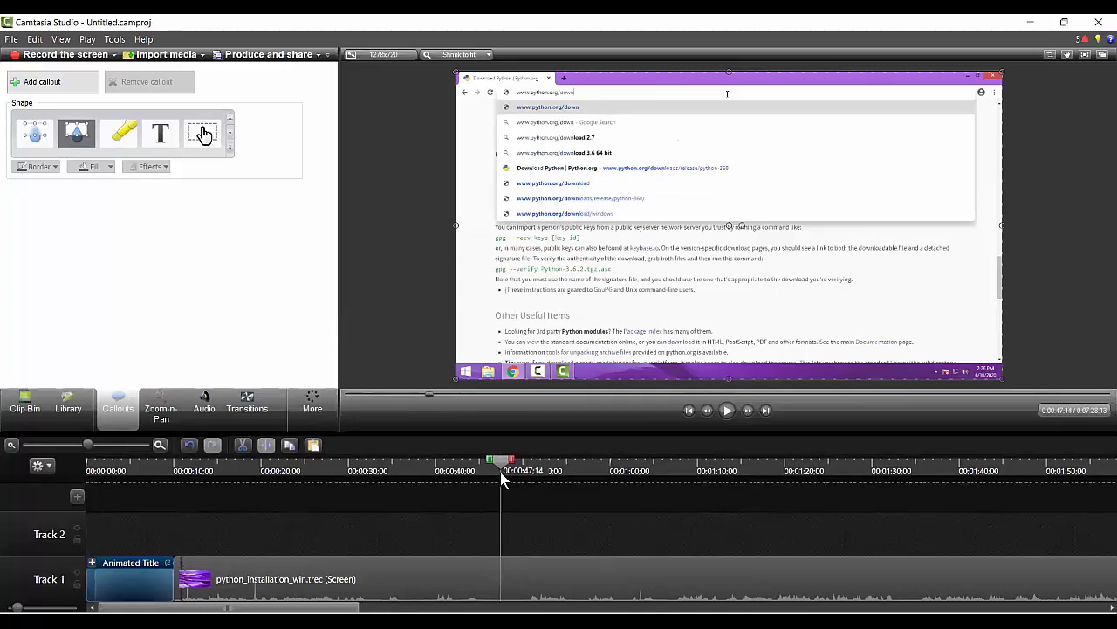
left_click(424, 468)
mouse_move(413, 469)
left_mouse_down()
mouse_move(429, 473)
mouse_move(419, 474)
left_mouse_up()
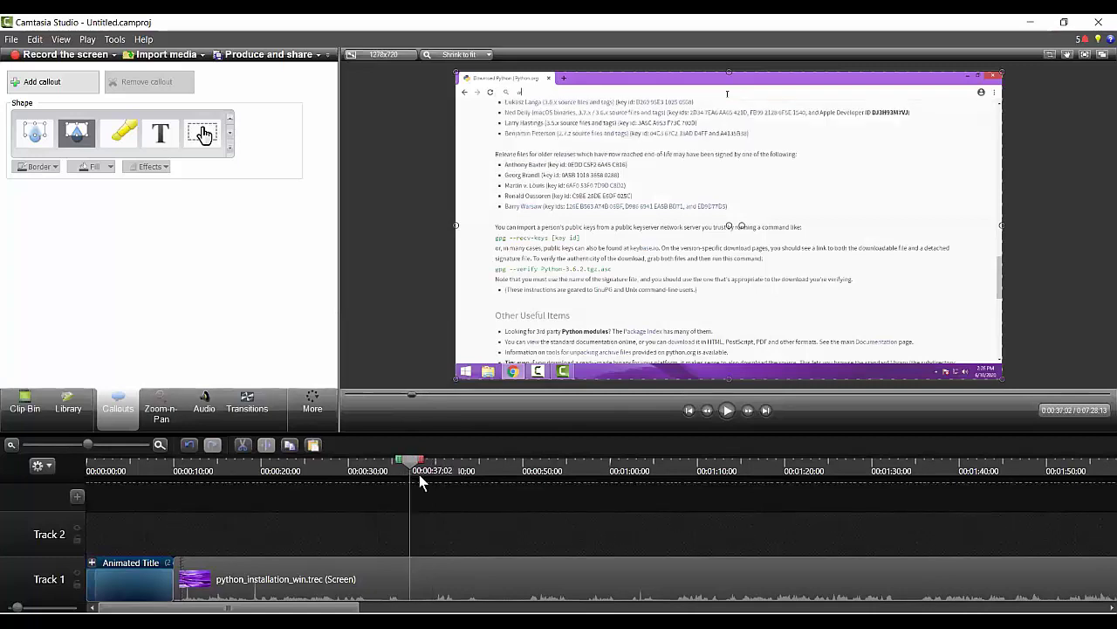
left_click(165, 469)
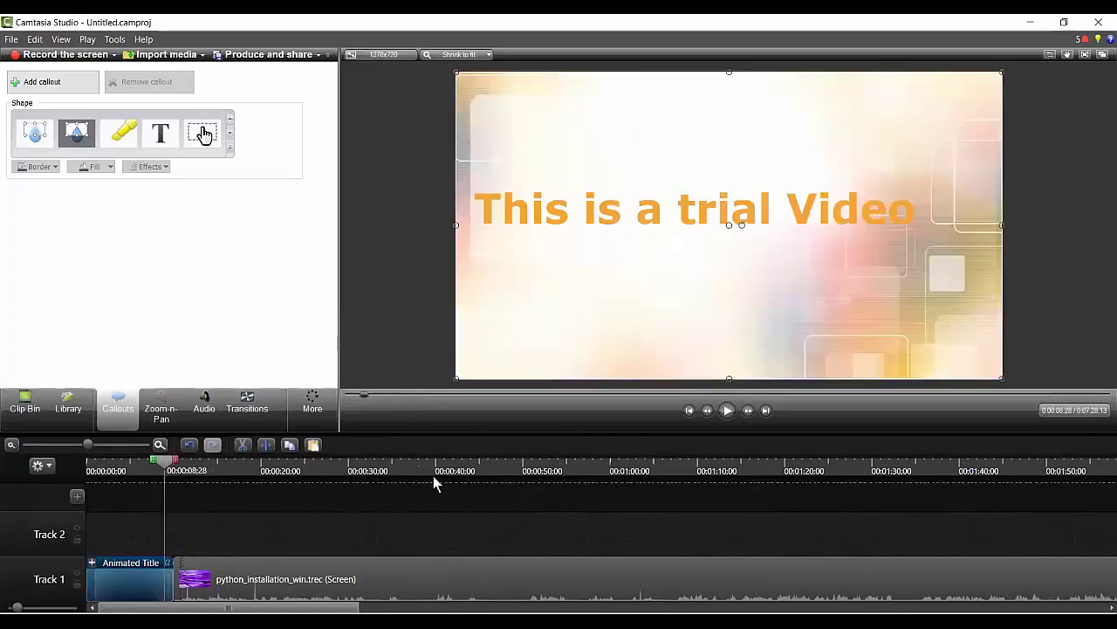
left_click(726, 412)
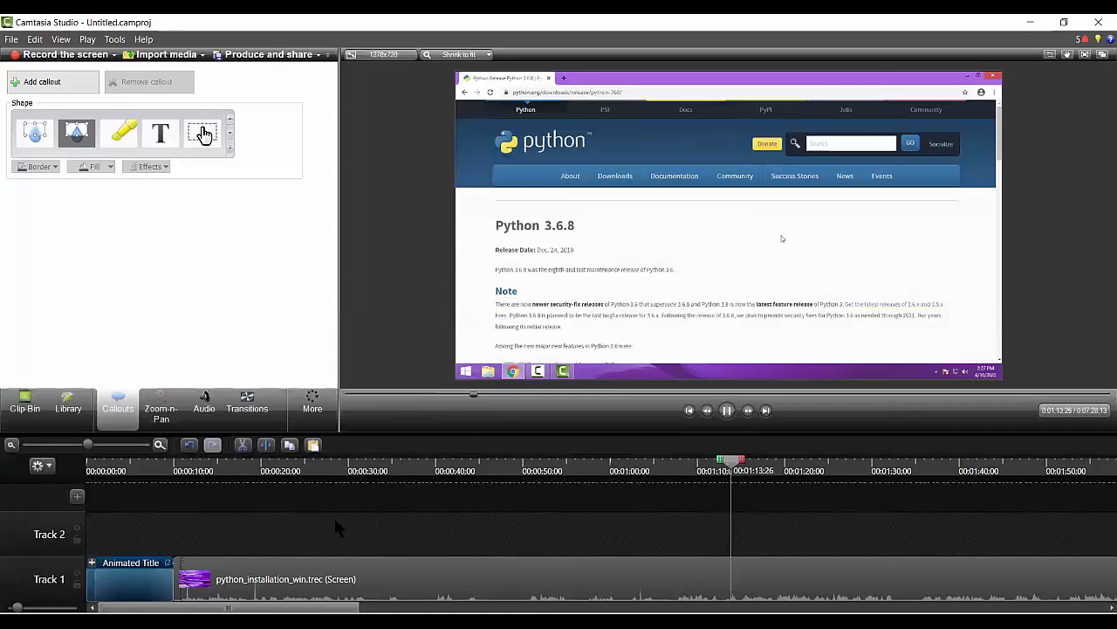
- Play the start of the screen clip from 10 seconds to check the cut
left_click(191, 471)
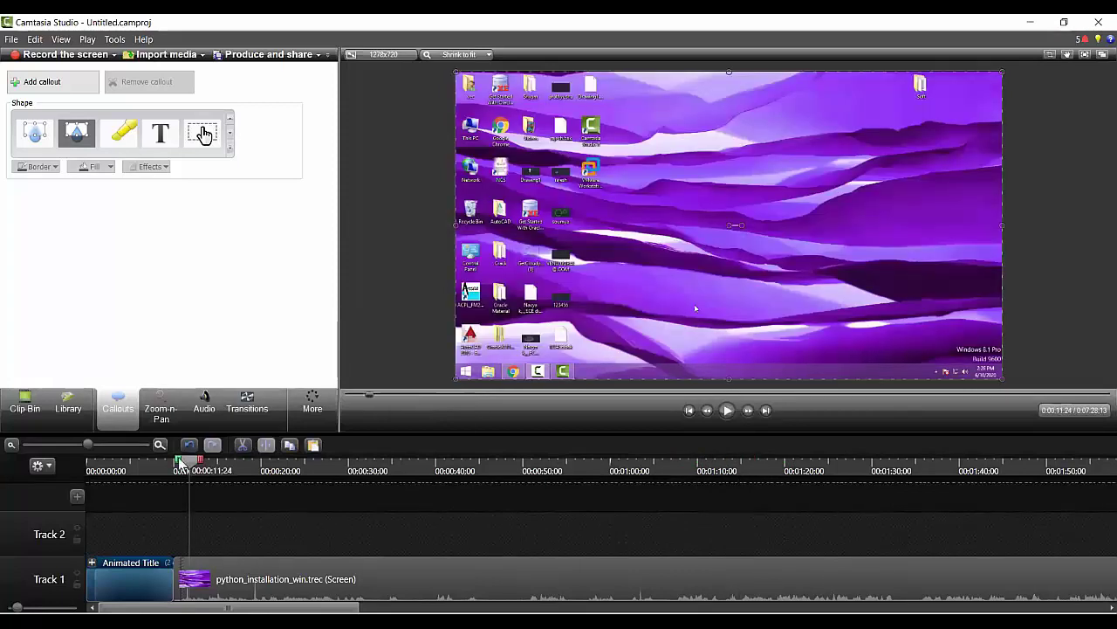
key("ctrl+alt+Left")
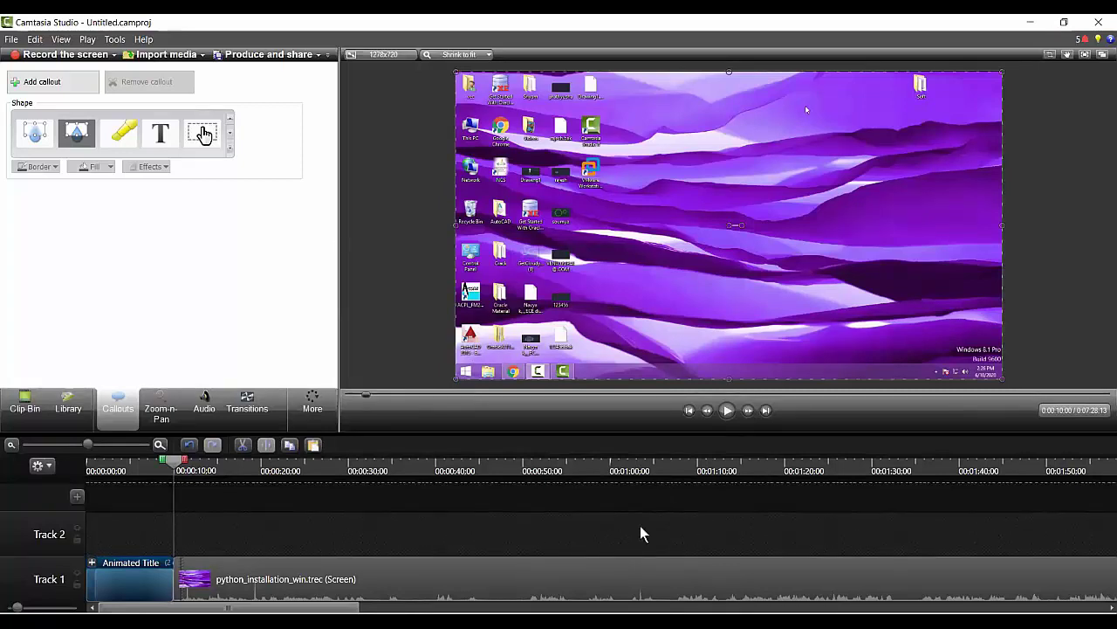
left_click(728, 412)
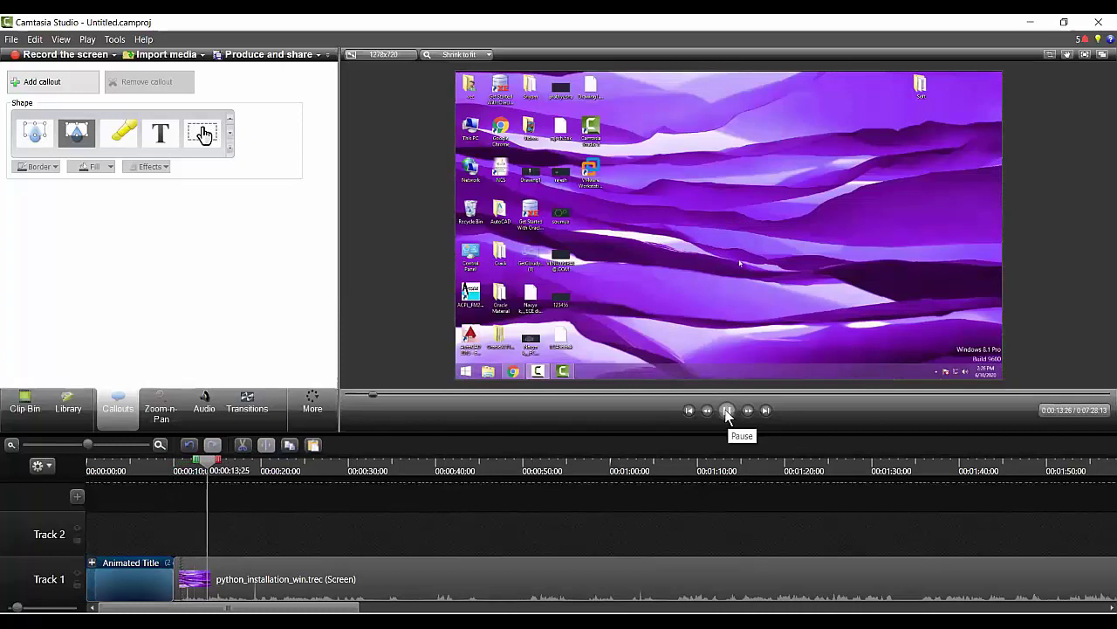
left_click(728, 411)
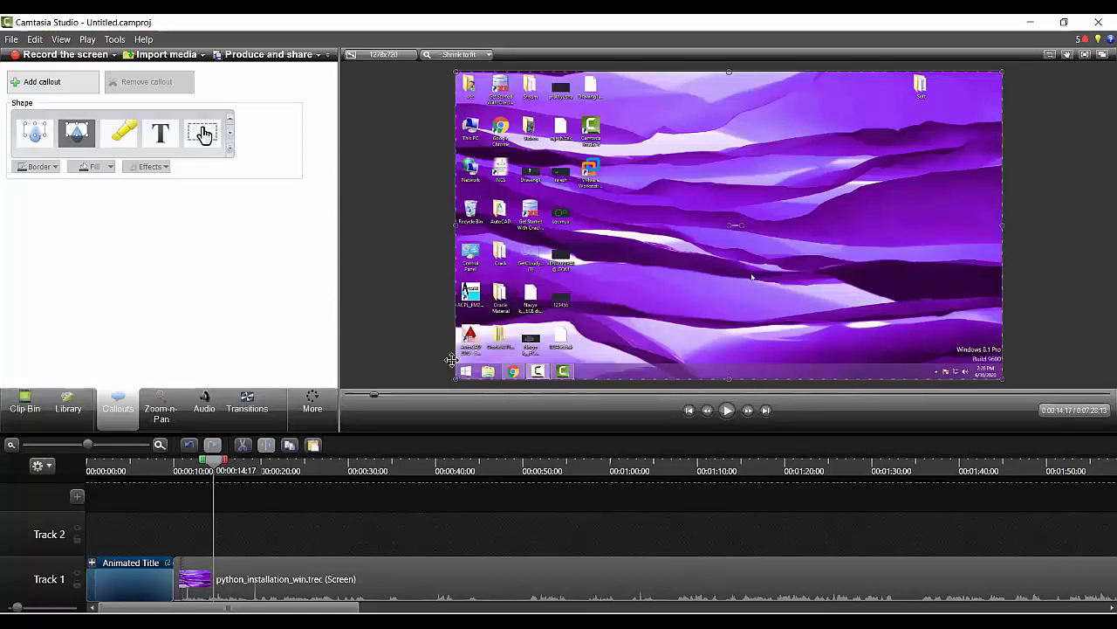
- Open the Cursor Effects settings for the python_installation_win.trec screen clip on Track 1
left_click(319, 408)
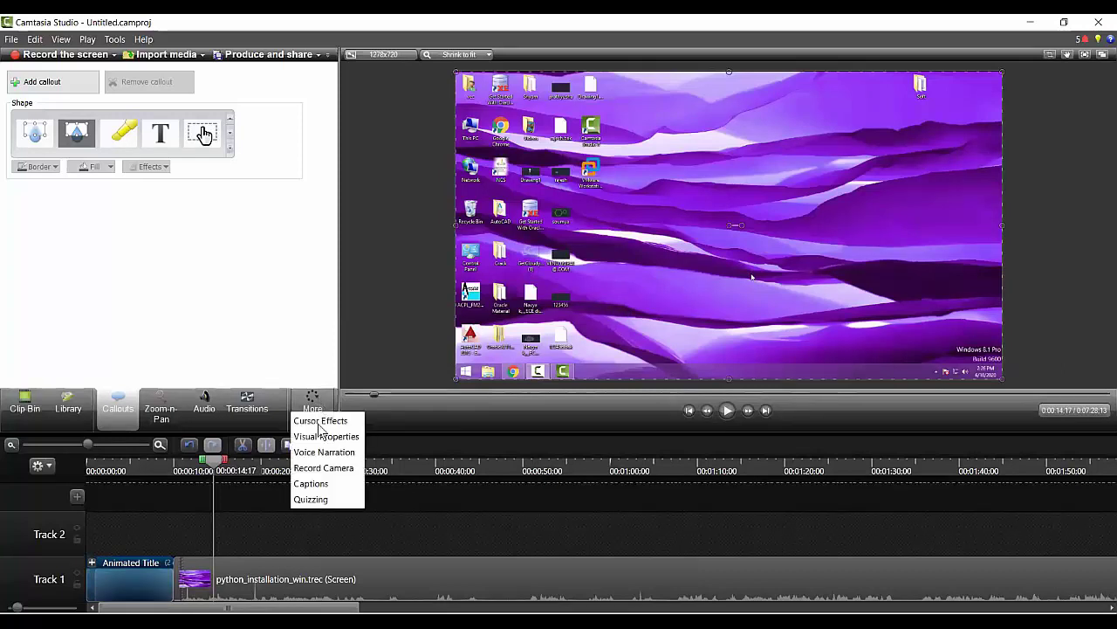
left_click(319, 421)
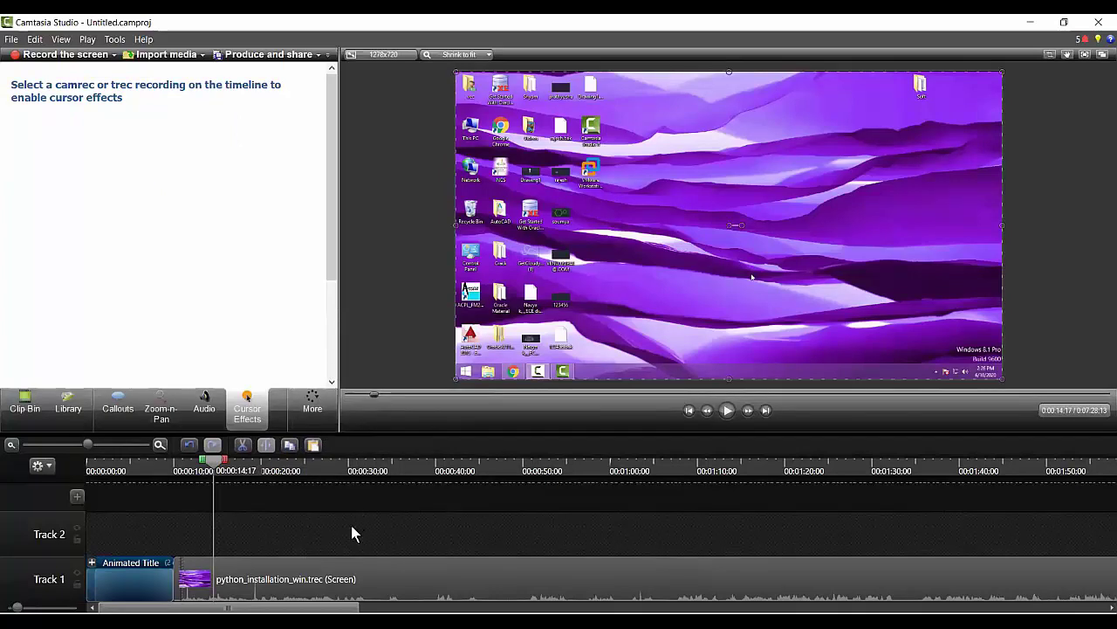
left_click(352, 589)
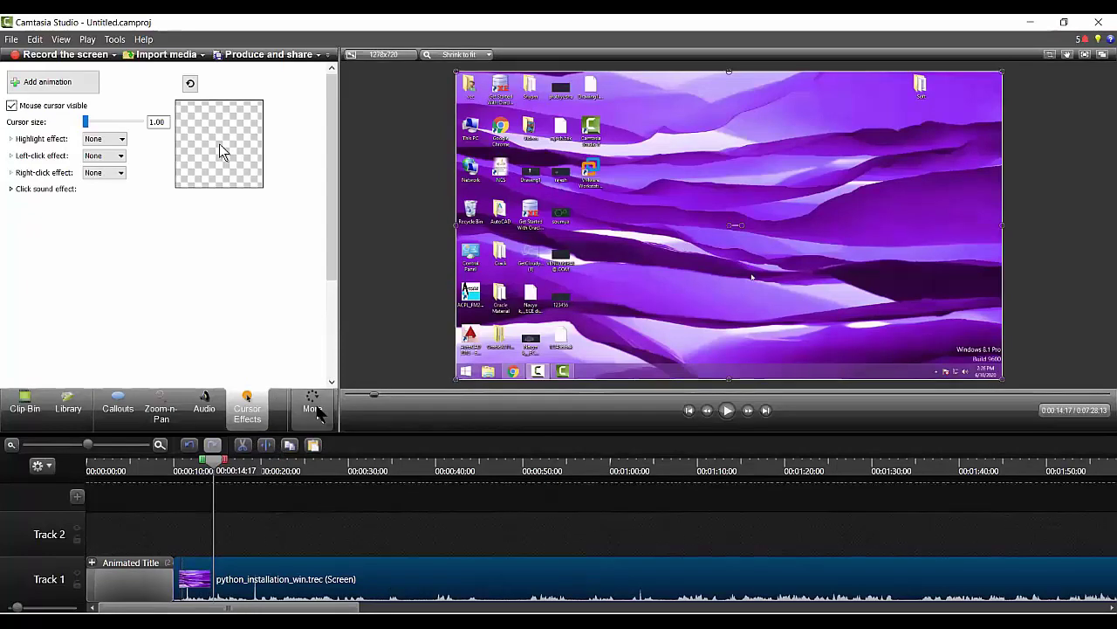
left_click(316, 410)
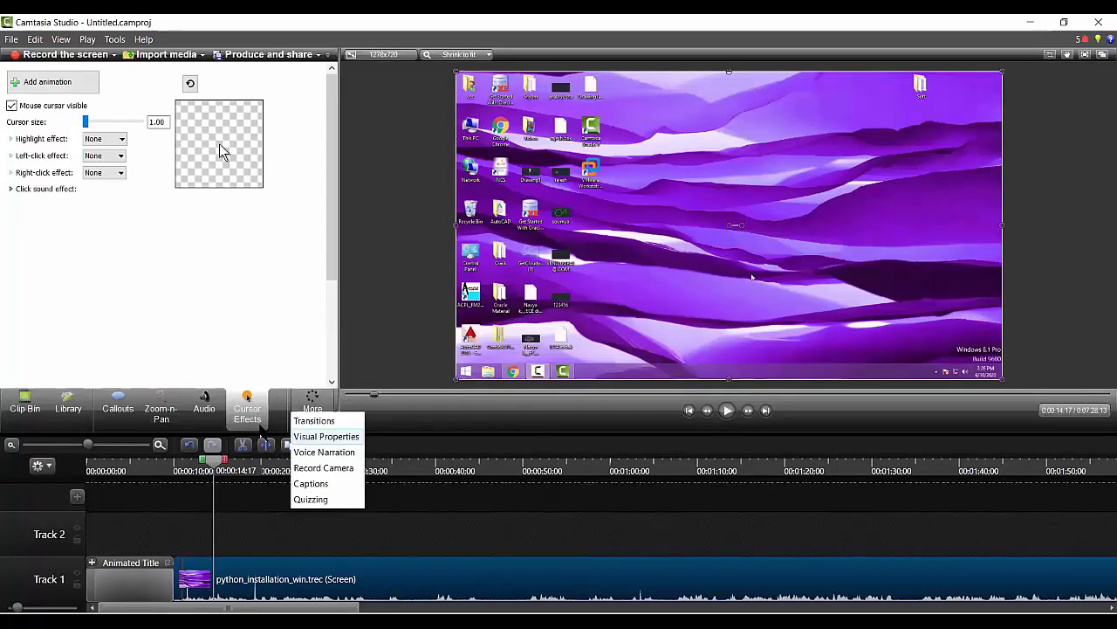
- Hide the mouse cursor in the screen clip, and make it visible again
left_click(12, 107)
left_click(12, 105)
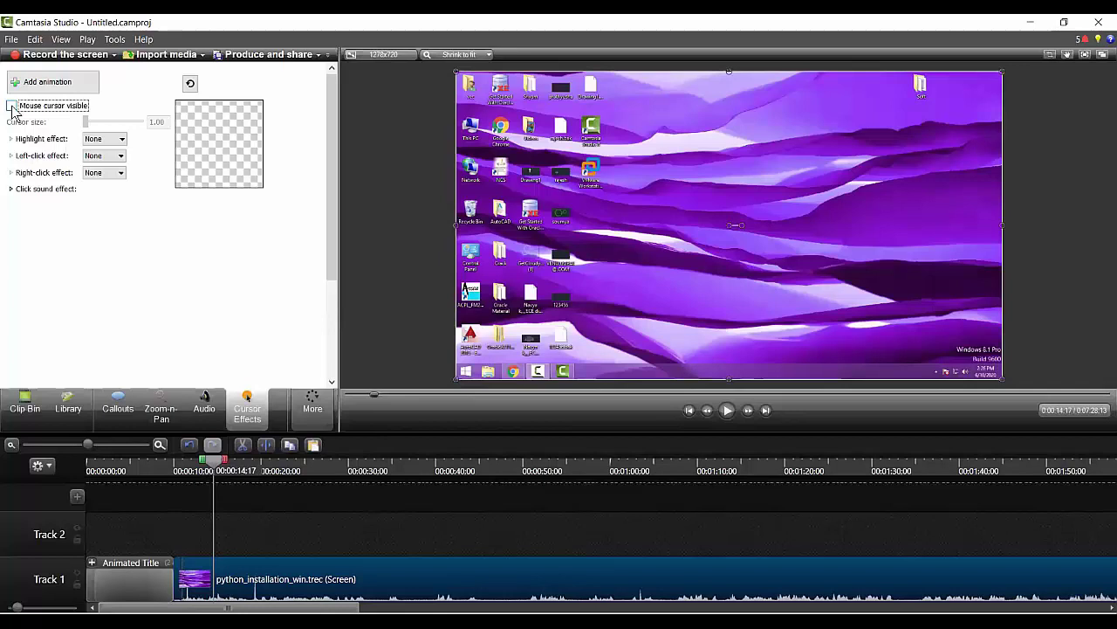
left_click(12, 106)
- Try the Highlight, Spotlight and Magnify options as the cursor's highlight effect on the screen clip
left_click(121, 139)
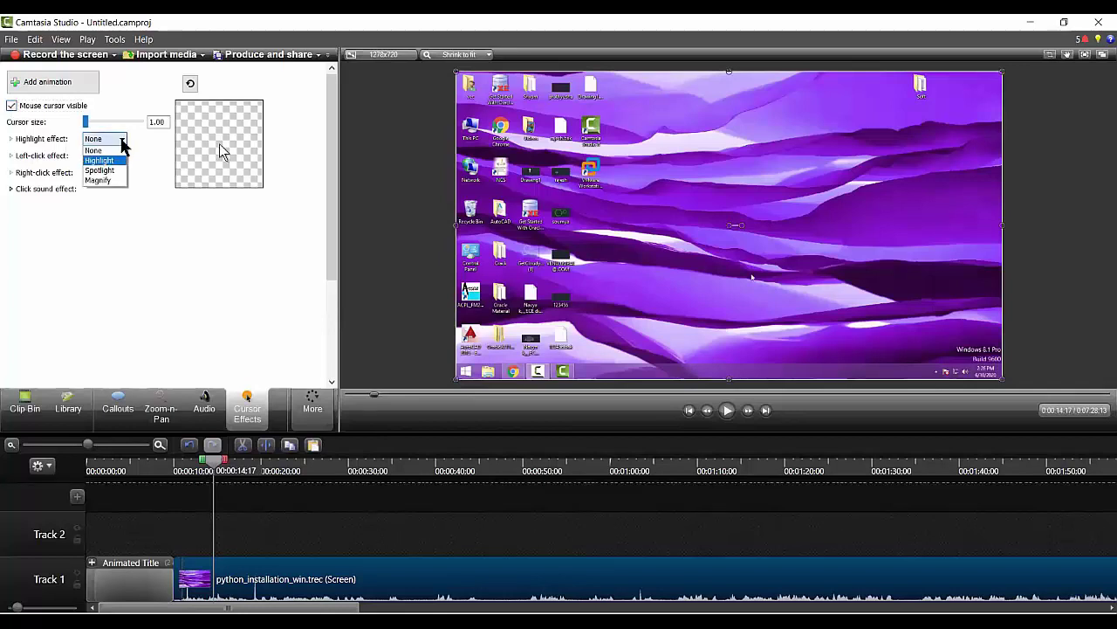
left_click(120, 163)
left_click(117, 171)
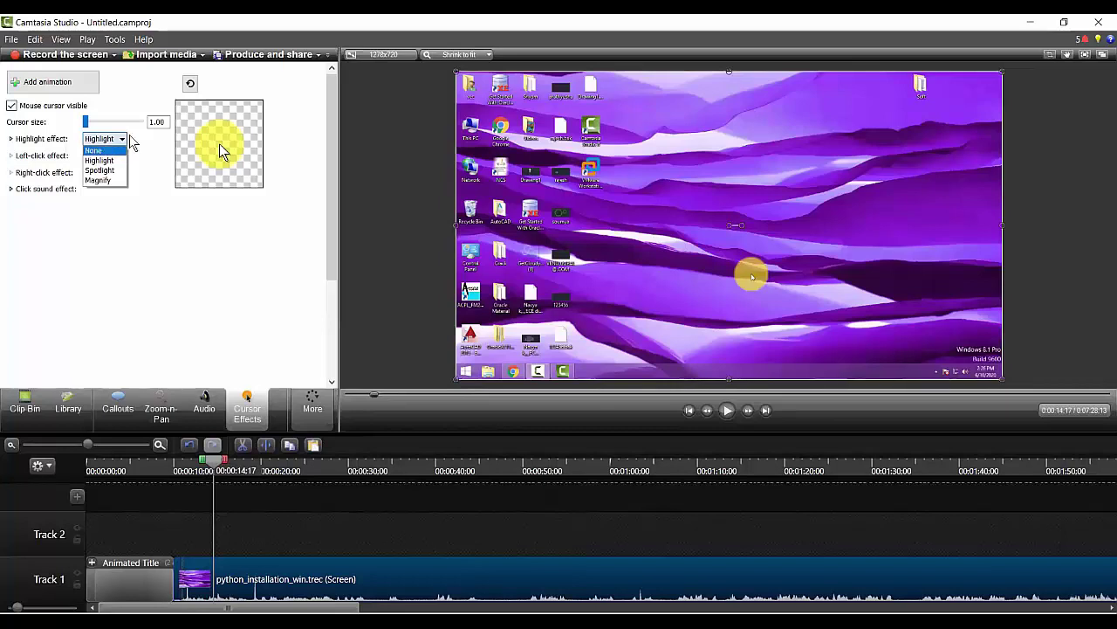
left_click(121, 139)
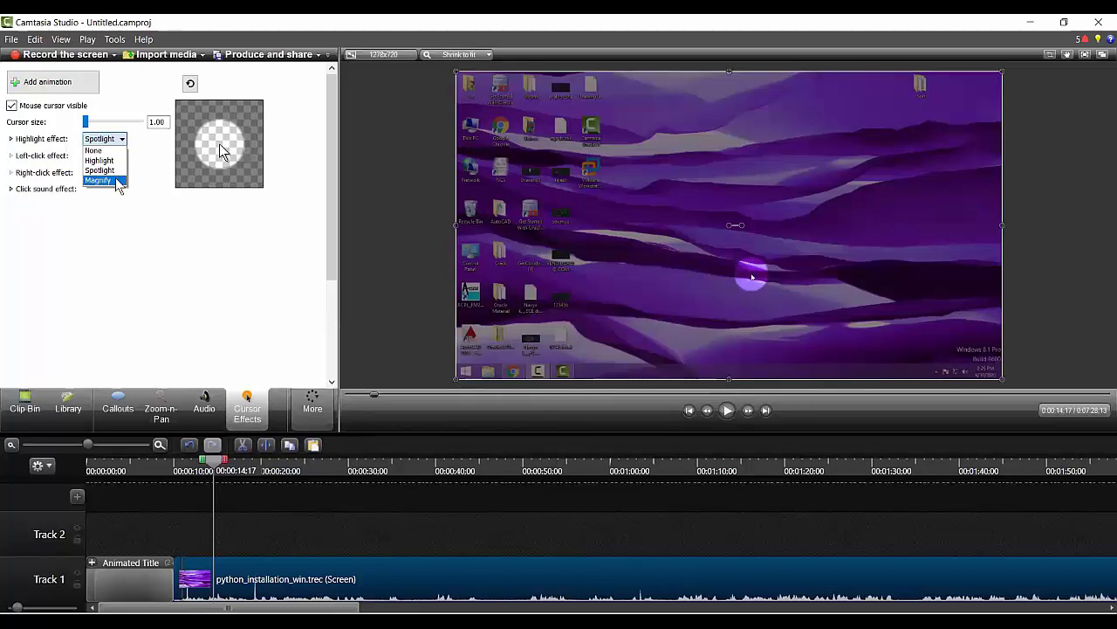
left_click(117, 179)
- Set the cursor's highlight effect to Spotlight and play the screen clip from about 14 seconds
left_click(121, 139)
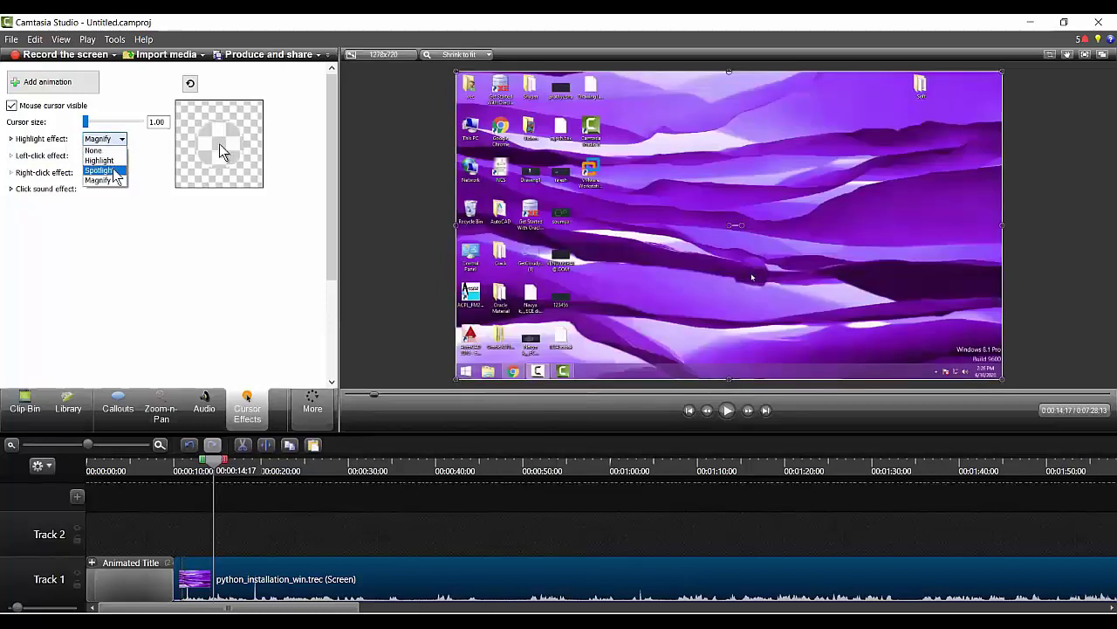
left_click(115, 170)
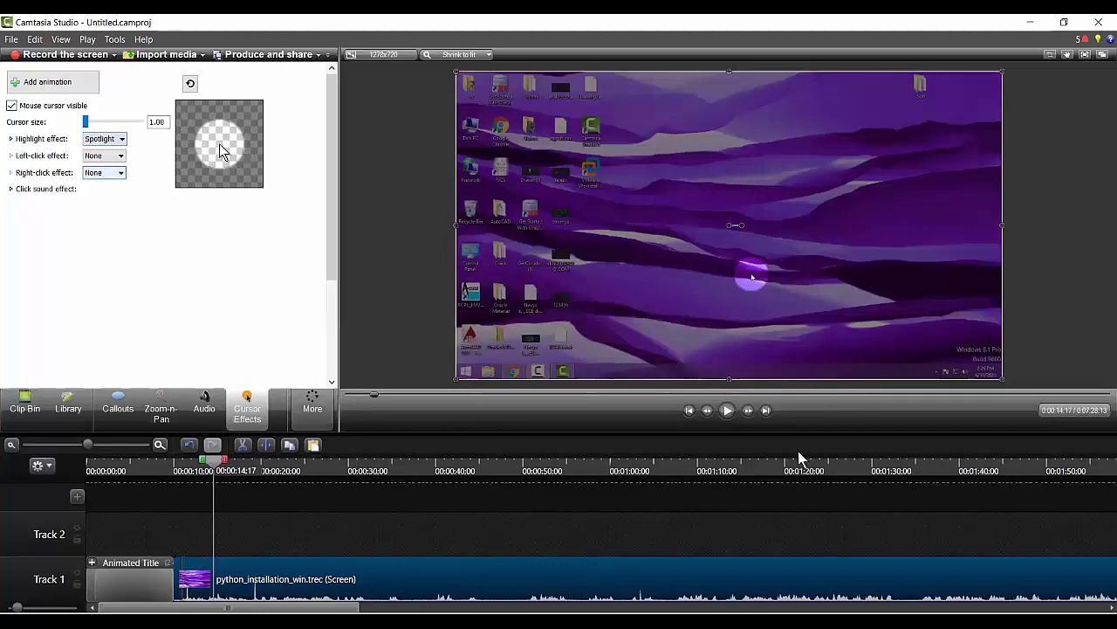
left_click(728, 410)
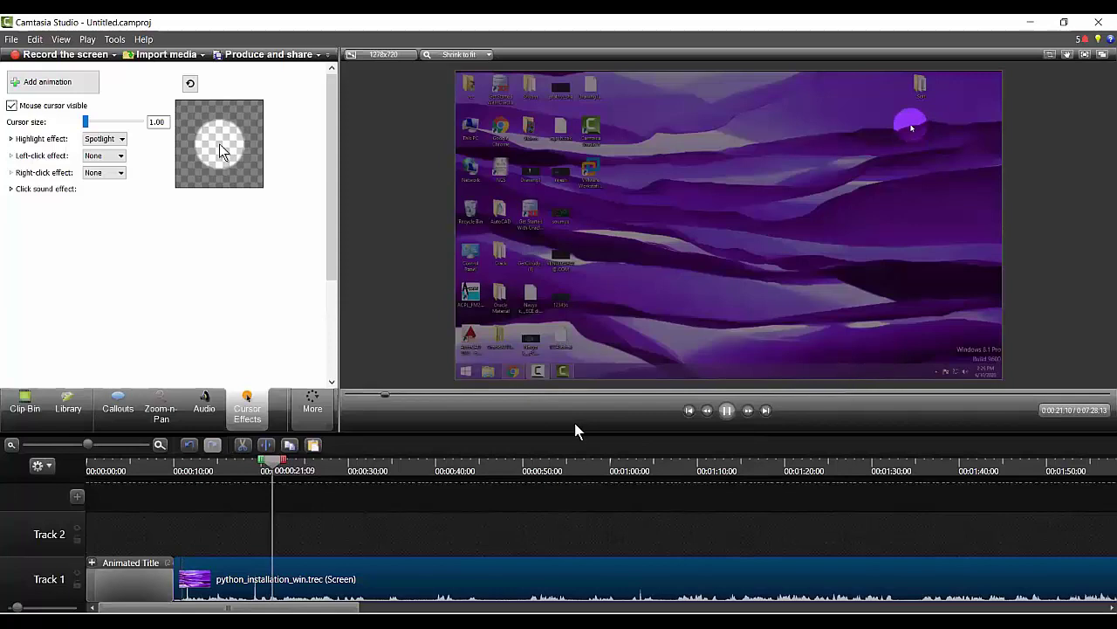
- Set the cursor's highlight effect to Highlight and play the screen clip from about 23 to 30 seconds
left_click(123, 143)
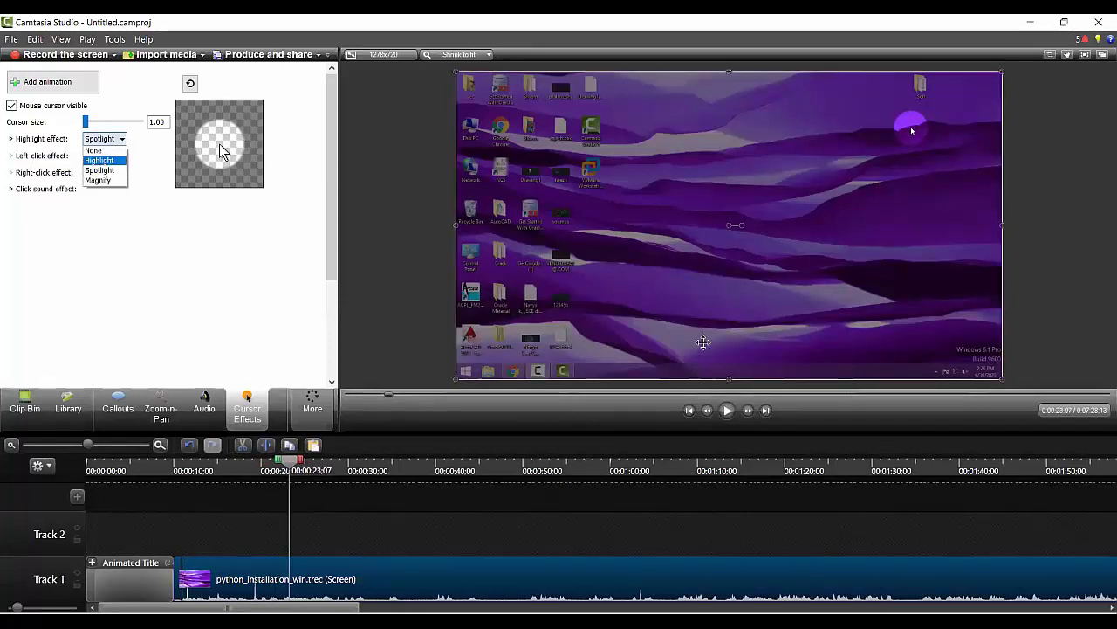
key("Return")
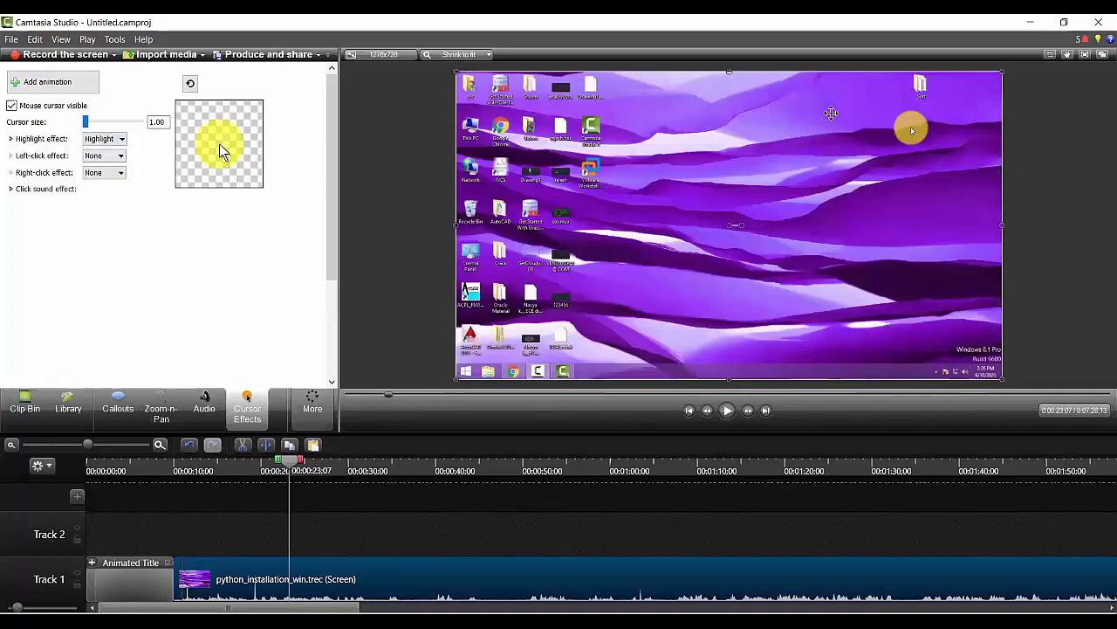
left_click(729, 411)
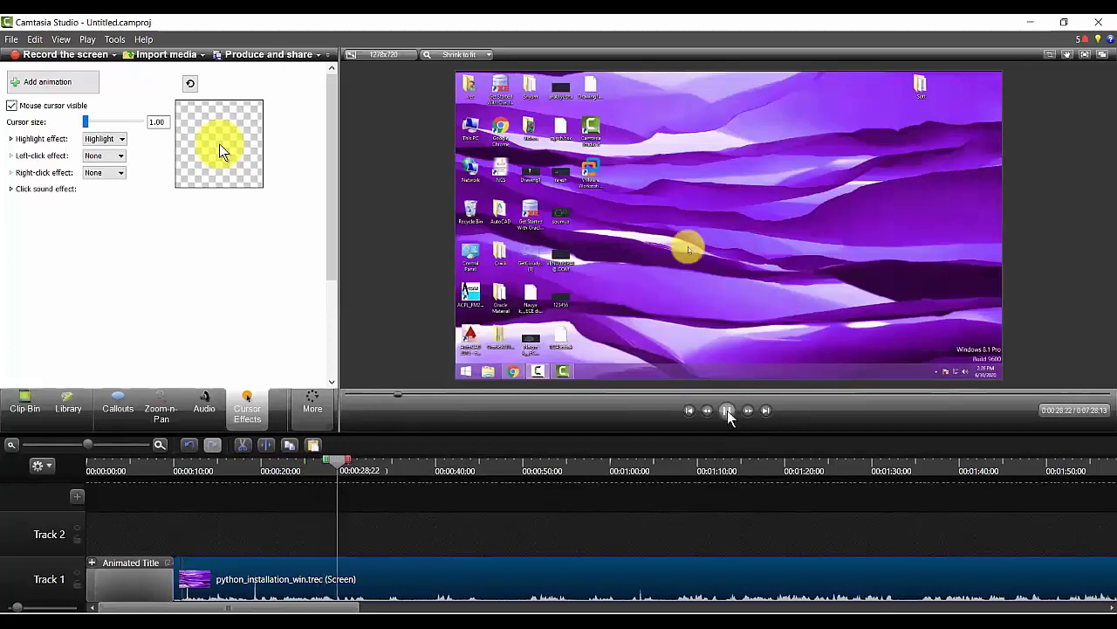
left_click(730, 410)
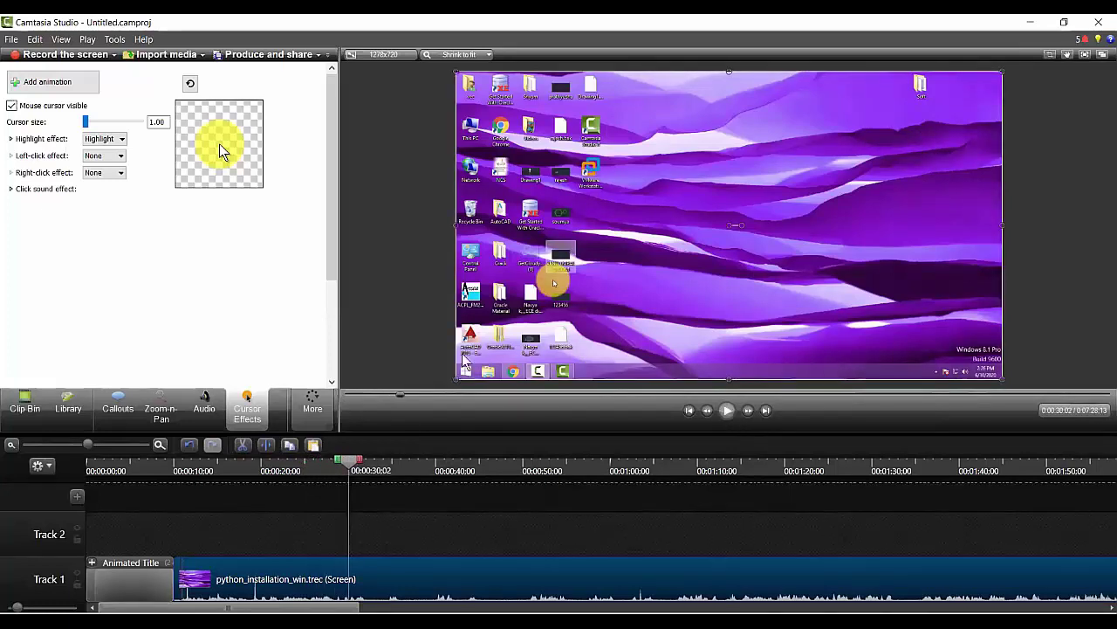
- Try the Magnify cursor effect while playing the clip from 30 to about 41 seconds, and switch back to Highlight
left_click(121, 139)
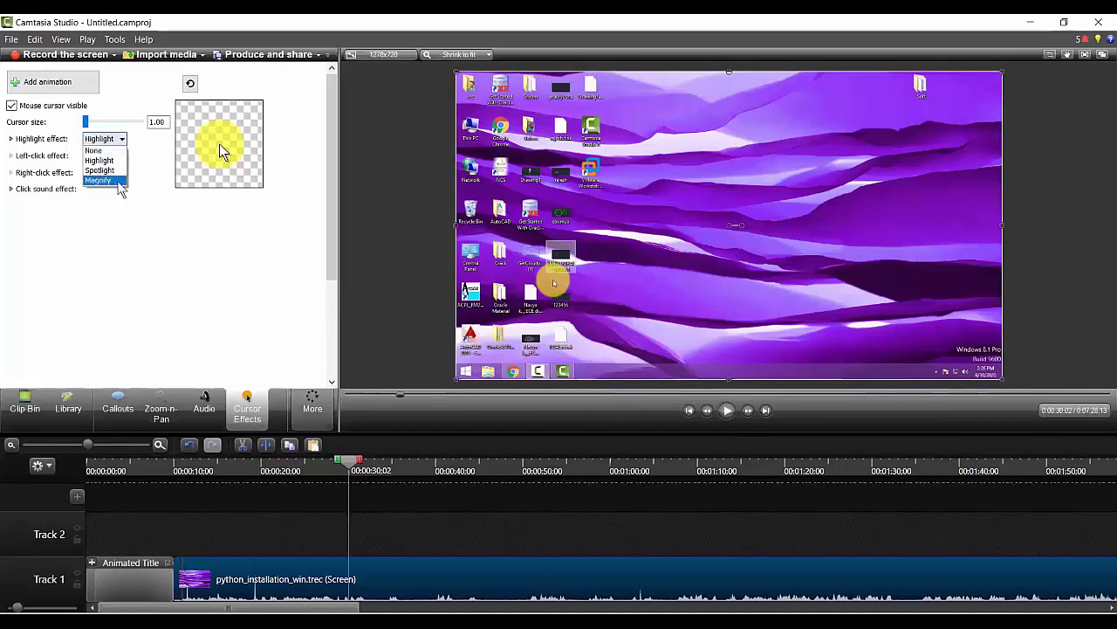
left_click(113, 180)
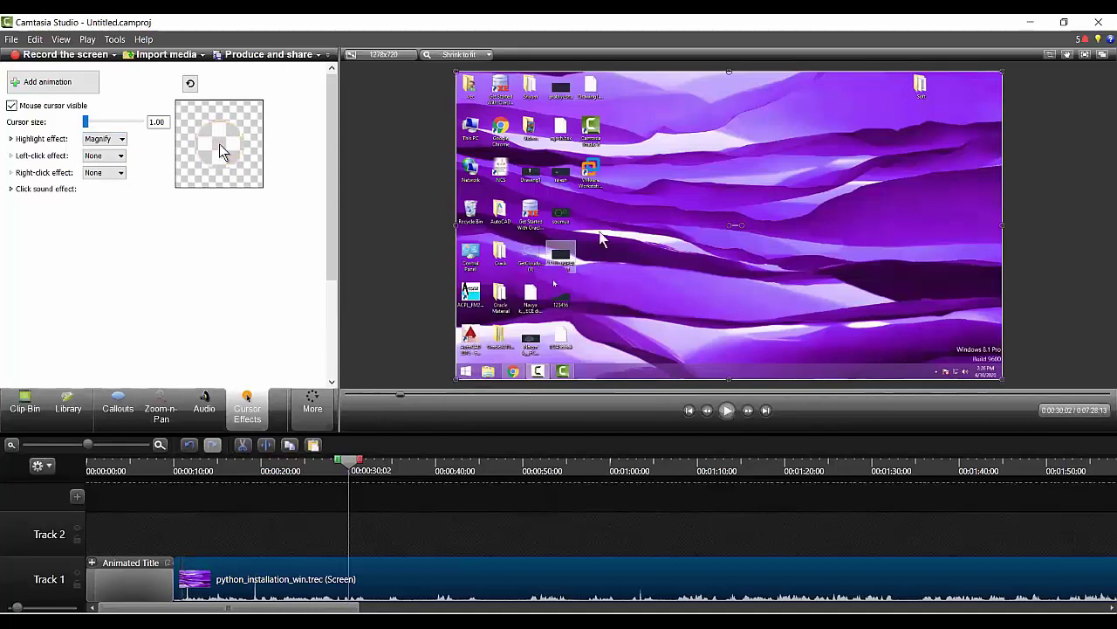
key("space")
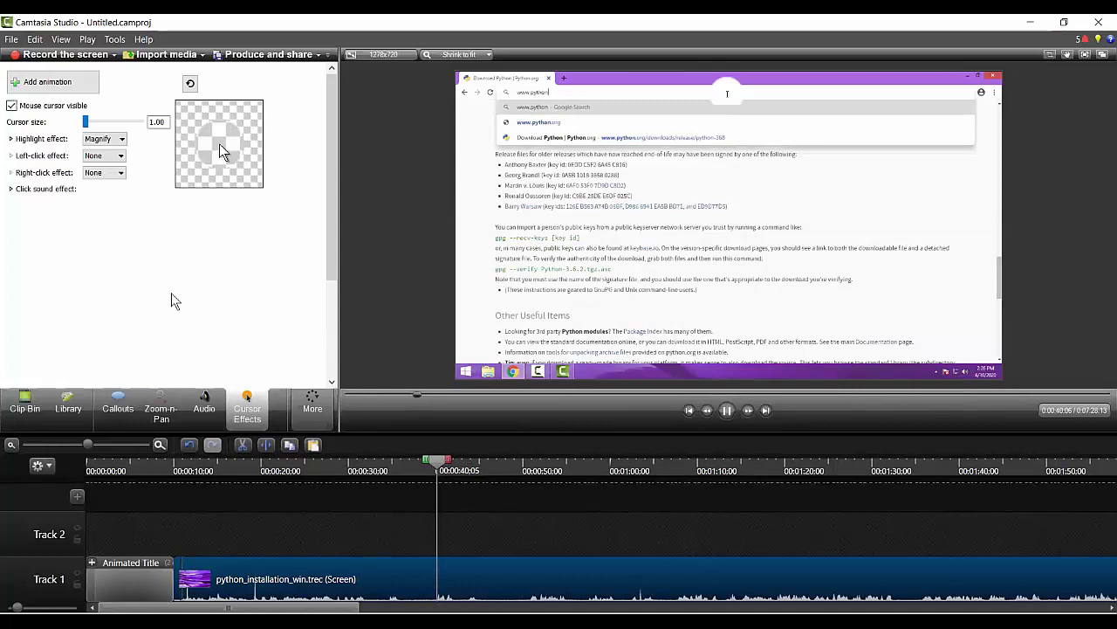
left_click(725, 413)
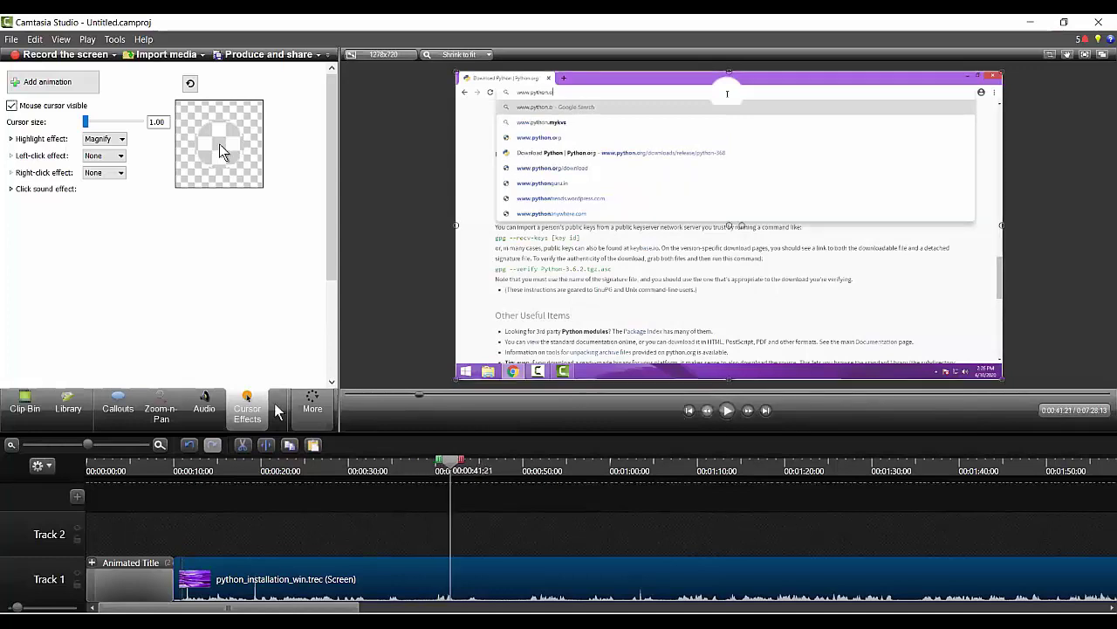
left_click(122, 141)
left_click(115, 160)
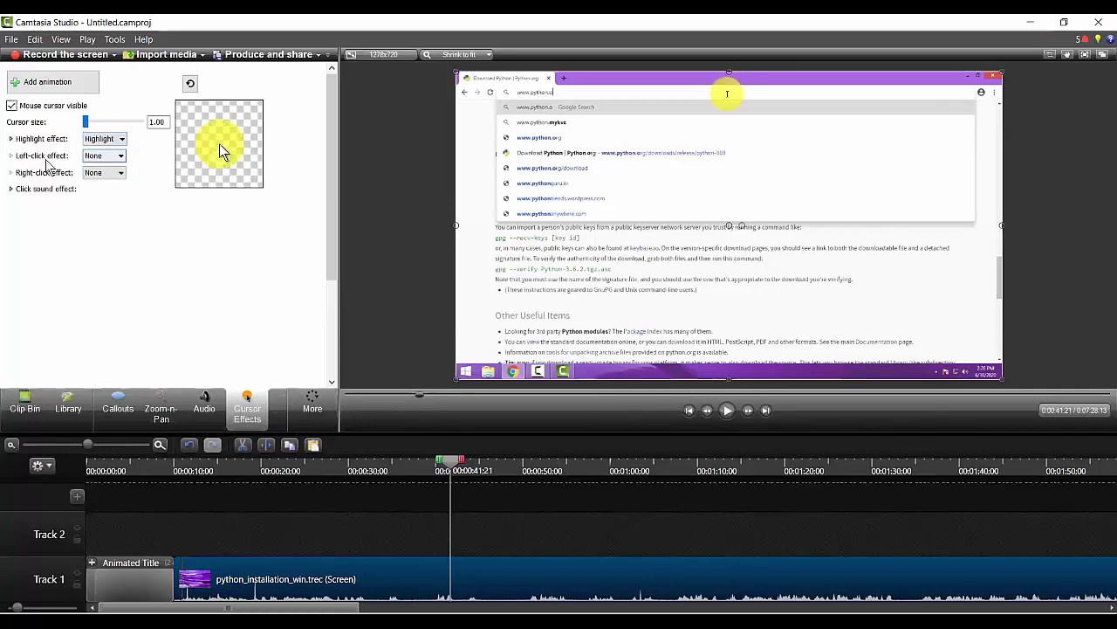
- Try the Rings and Ripple left-click effects on the screen clip's cursor, and set the effect back to None
left_click(121, 157)
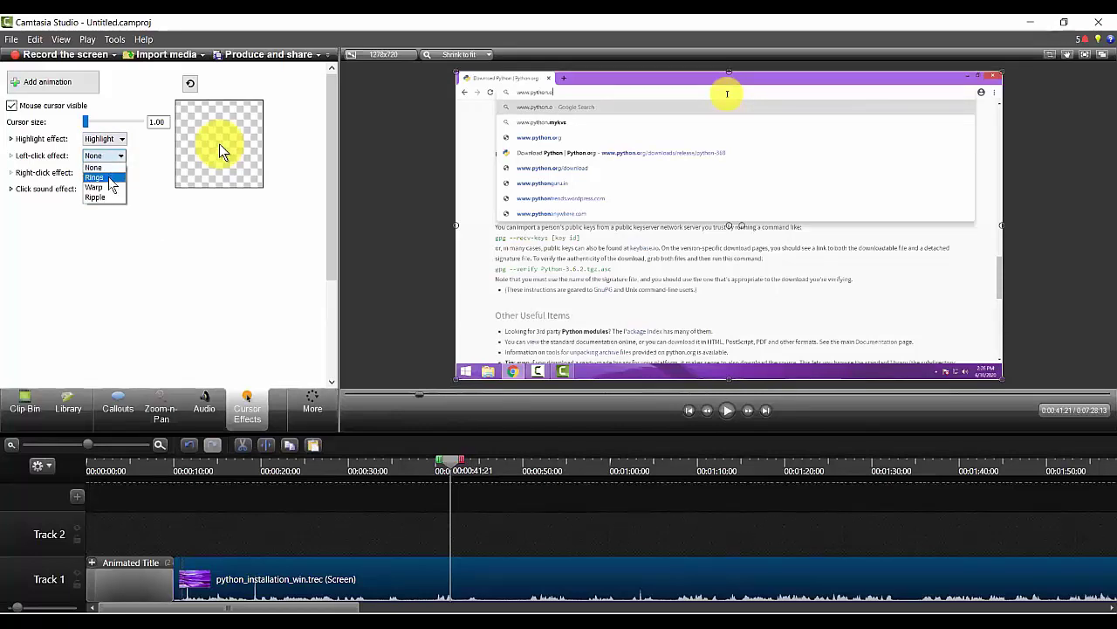
left_click(109, 178)
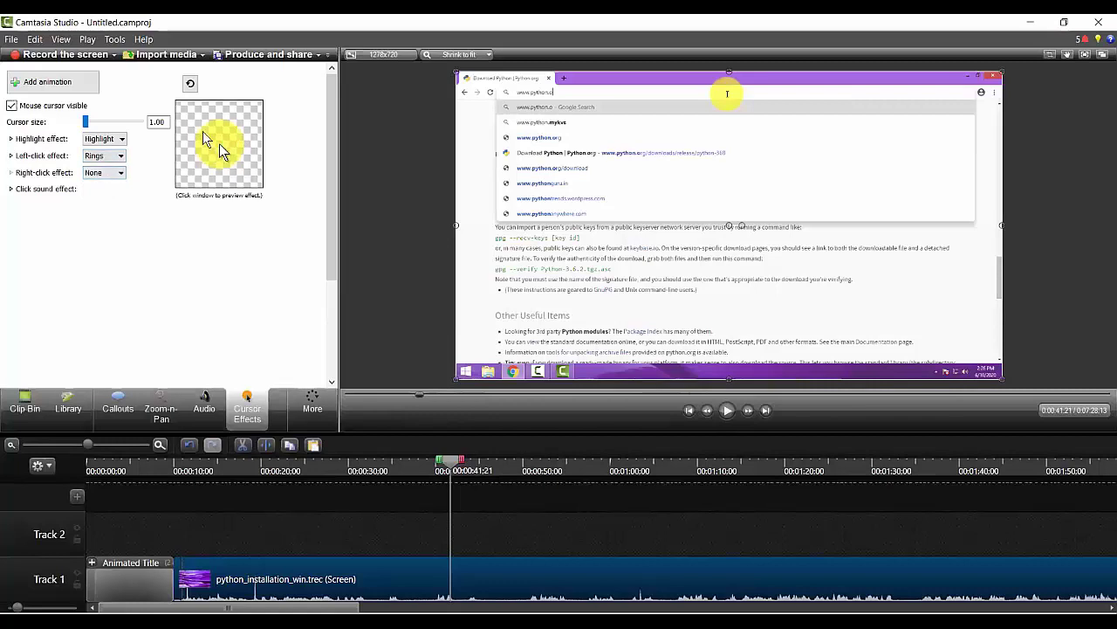
left_click(118, 157)
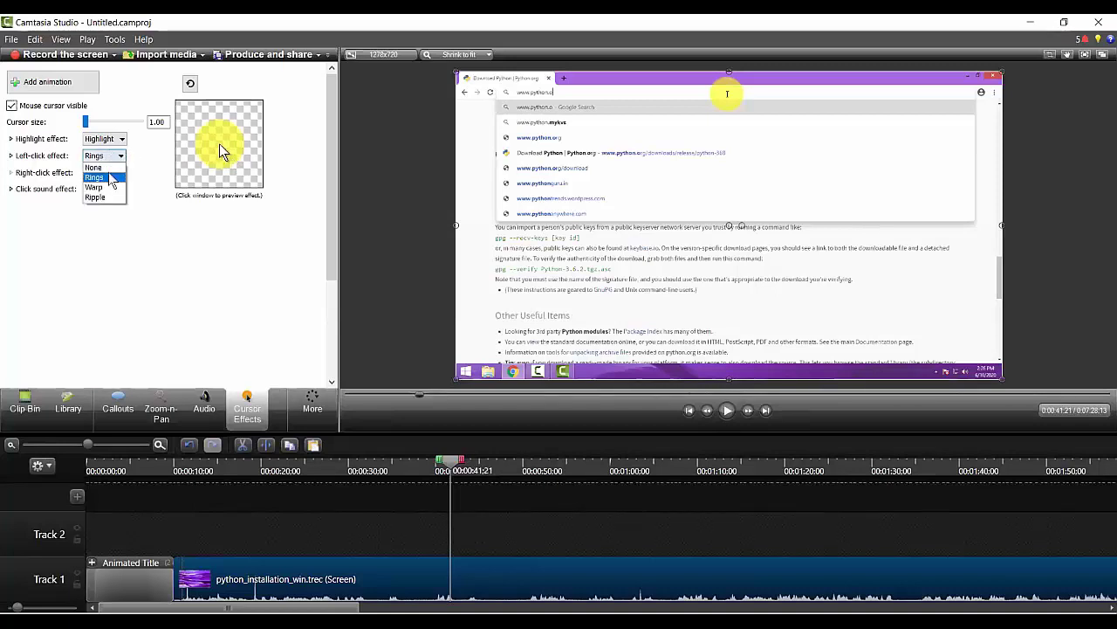
left_click(112, 197)
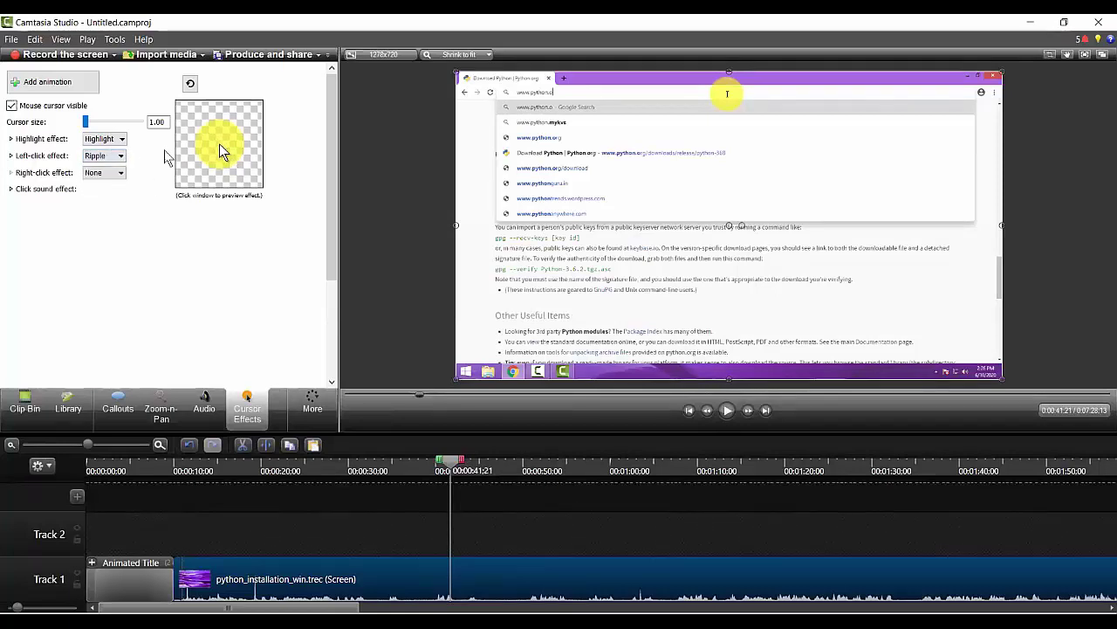
left_click(120, 158)
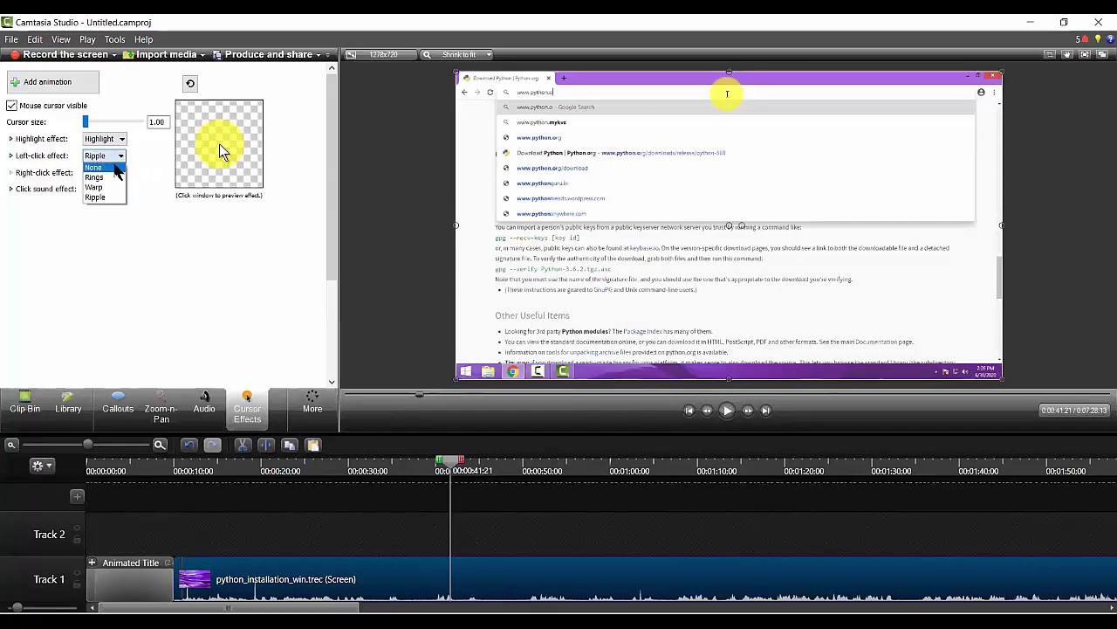
left_click(113, 165)
- Try the Rings and Ripple right-click effects on the screen clip's cursor, and set the effect back to None
left_click(120, 173)
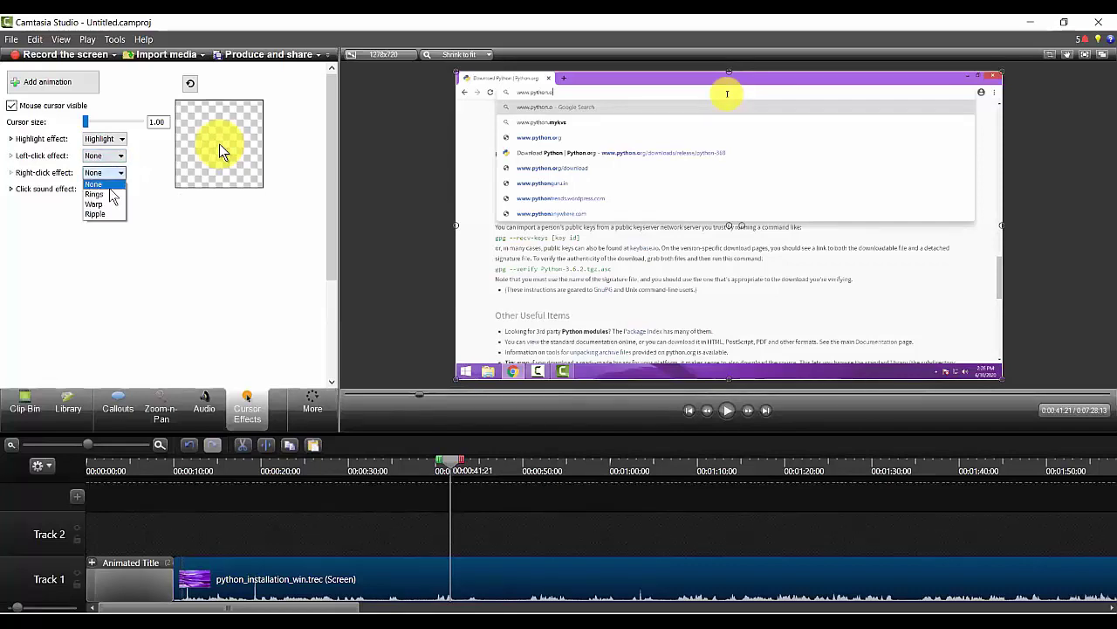
left_click(111, 195)
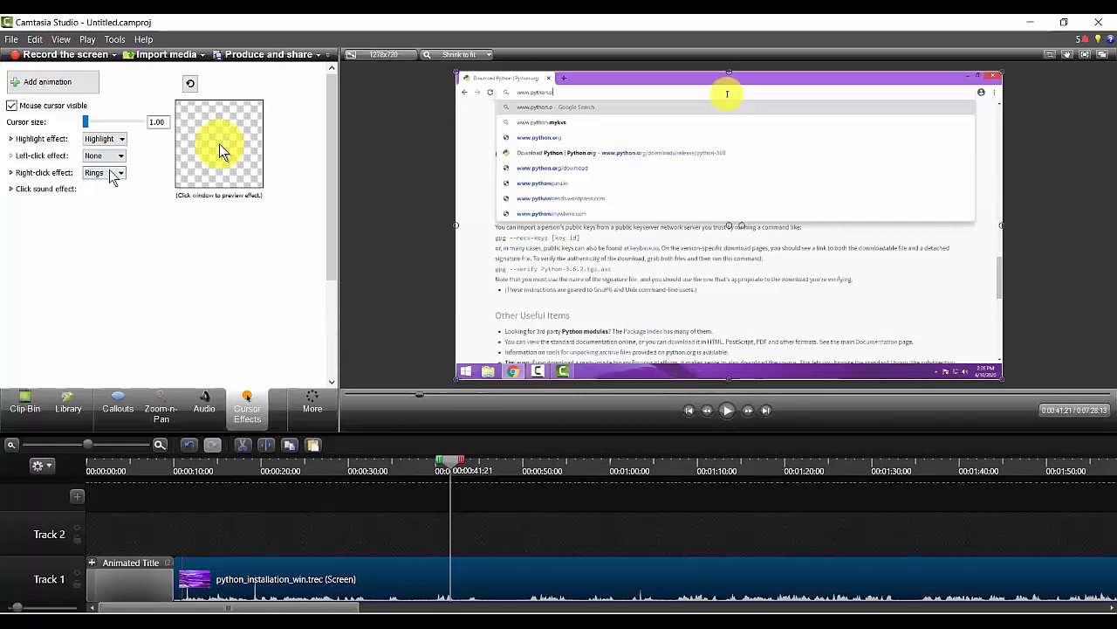
left_click(111, 175)
left_click(110, 211)
left_click(114, 173)
left_click(107, 218)
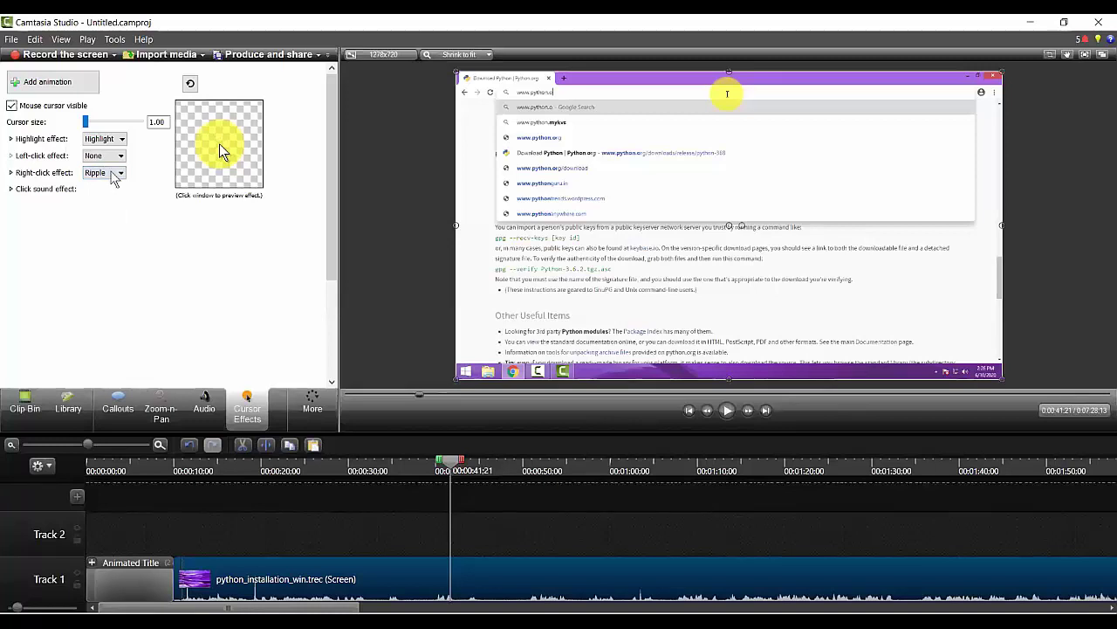
left_click(113, 175)
left_click(112, 186)
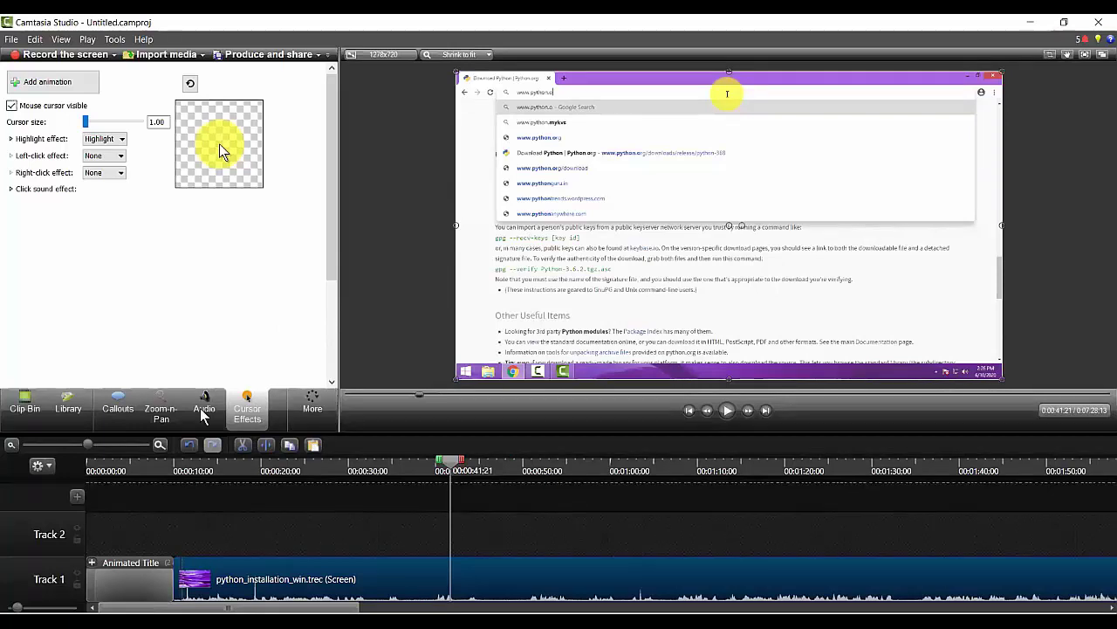
- Add a blue right-pointing arrow callout at about 41 seconds, and play the timeline from about 39 seconds to preview it
left_click(123, 415)
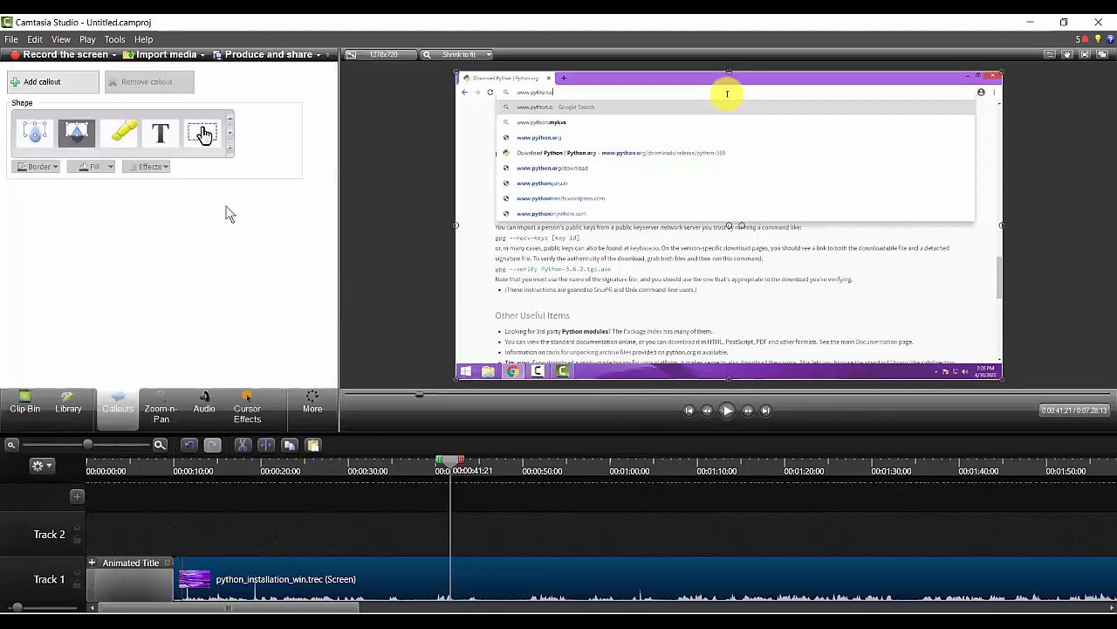
left_click(230, 150)
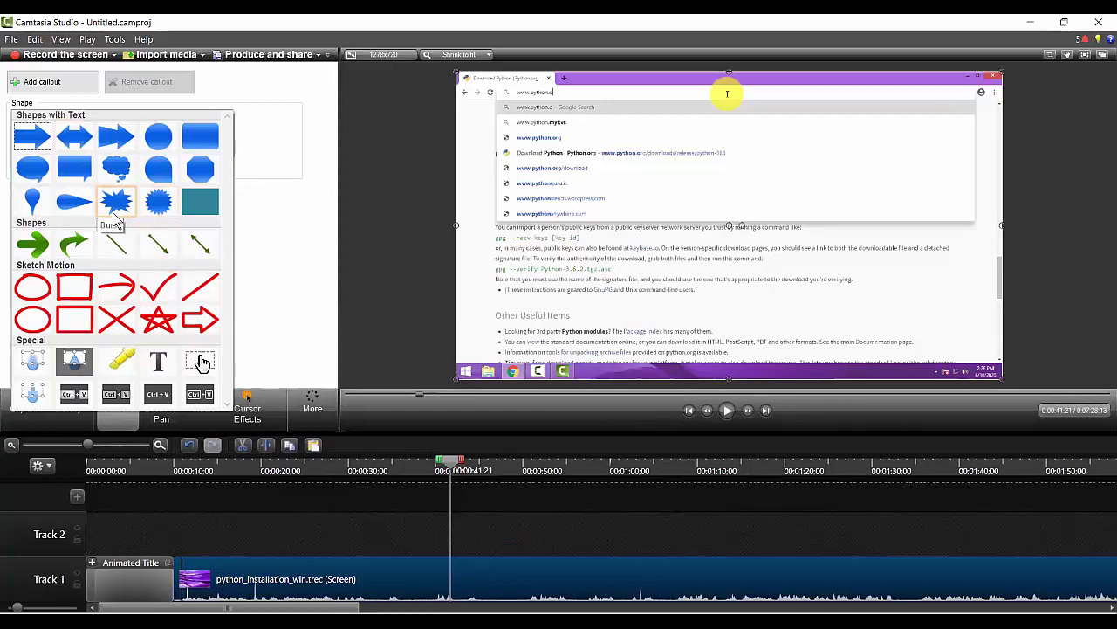
left_click(37, 148)
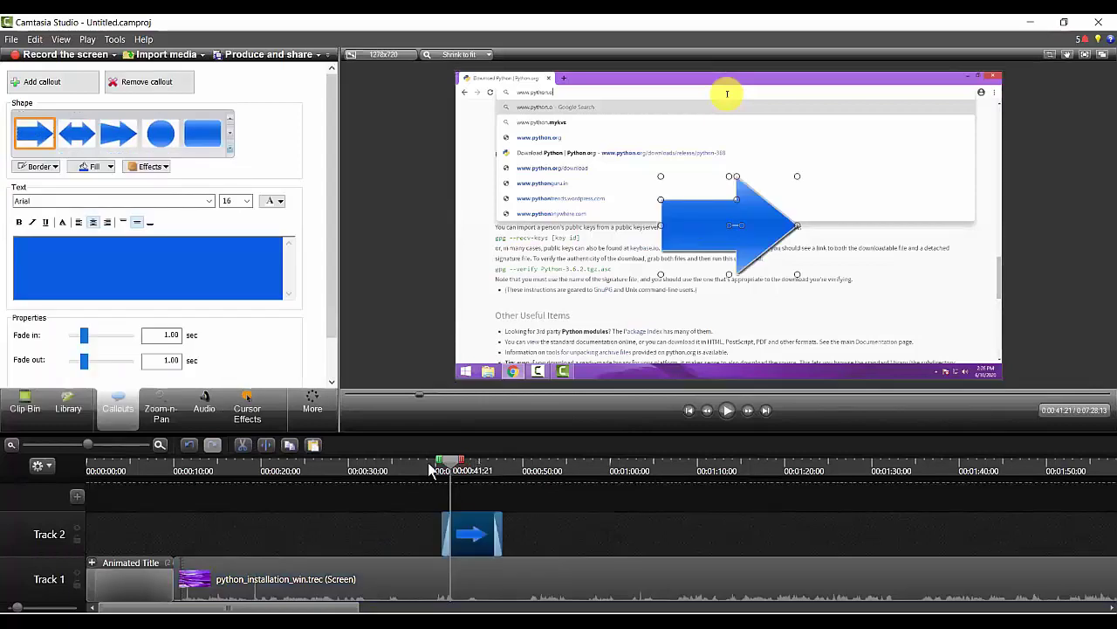
left_click(432, 475)
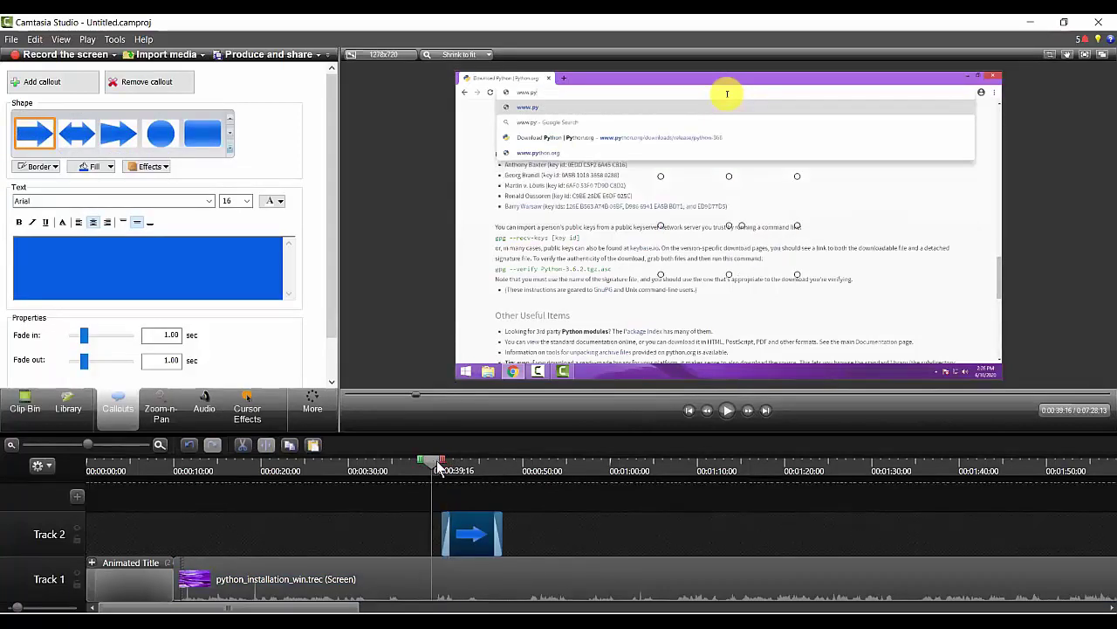
left_click(727, 410)
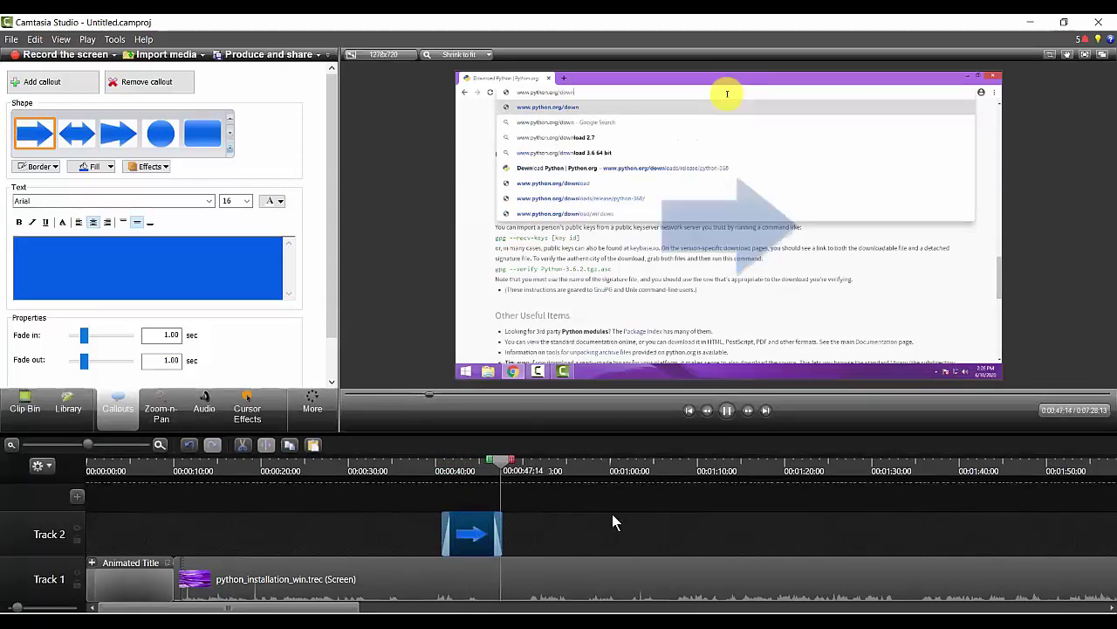
- At about 45 seconds, move the arrow callout to the lower-right area of the video frame
left_click(479, 471)
left_click_drag(676, 237, 855, 275)
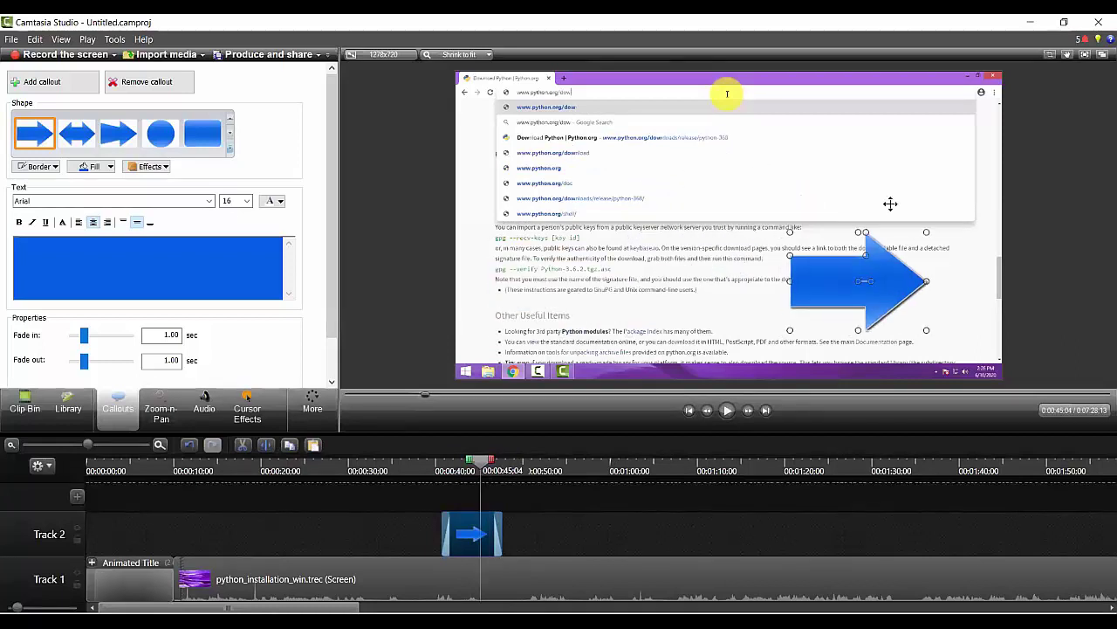
- Delete the blue arrow callout from Track 2
left_click_drag(889, 203, 777, 255)
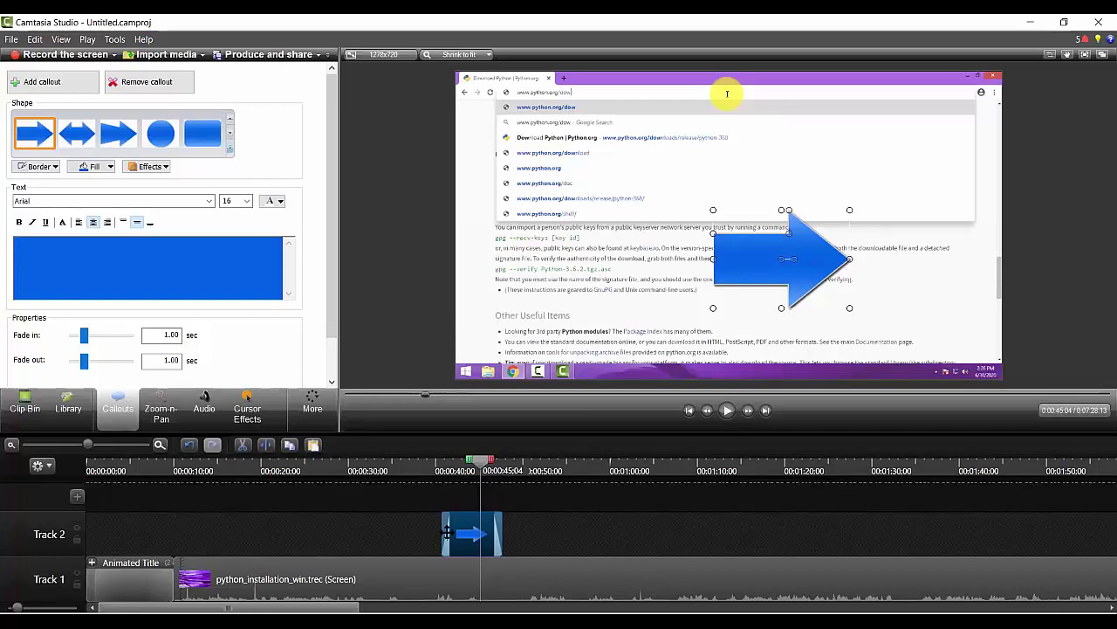
key("Delete")
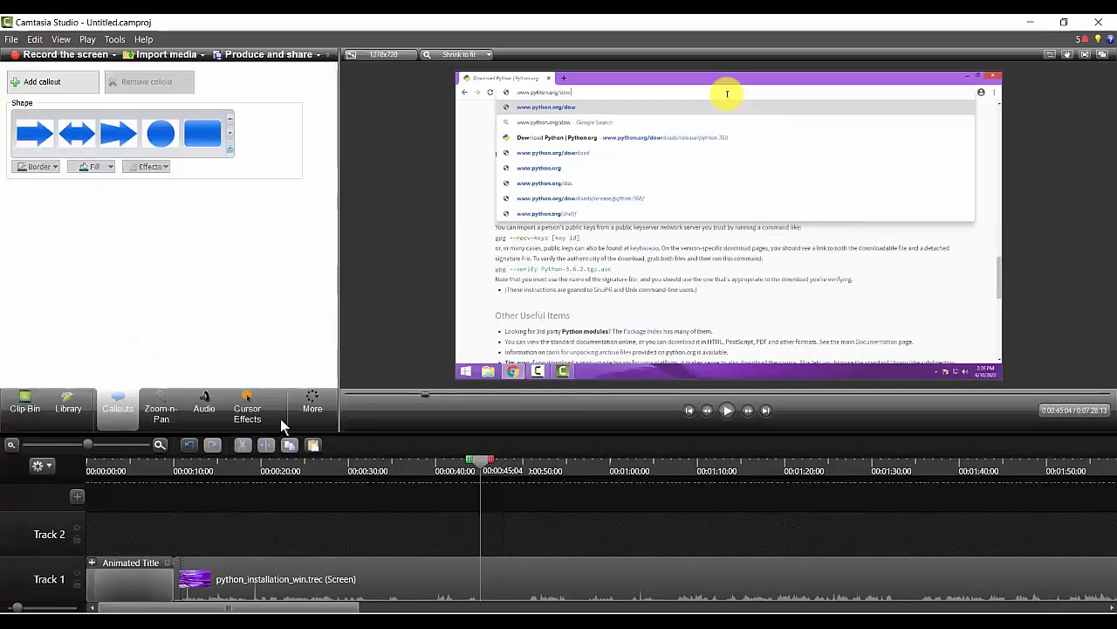
- Add a Simple Rectangle callout at about 45 seconds, and stretch it across nearly the full width of the web page's lower part
left_click(228, 152)
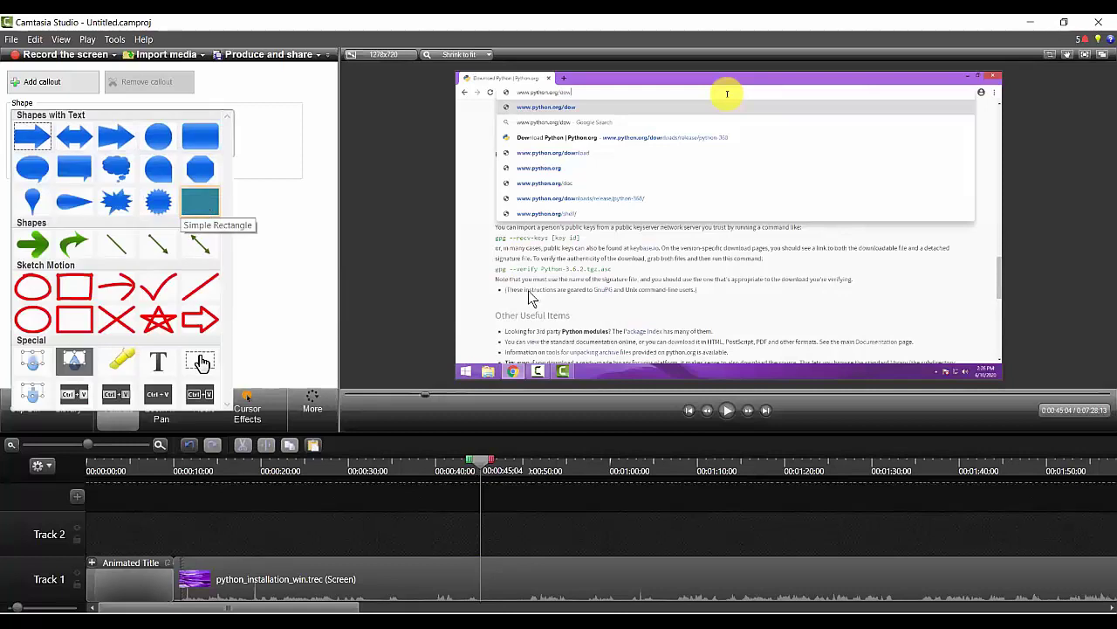
left_click(190, 202)
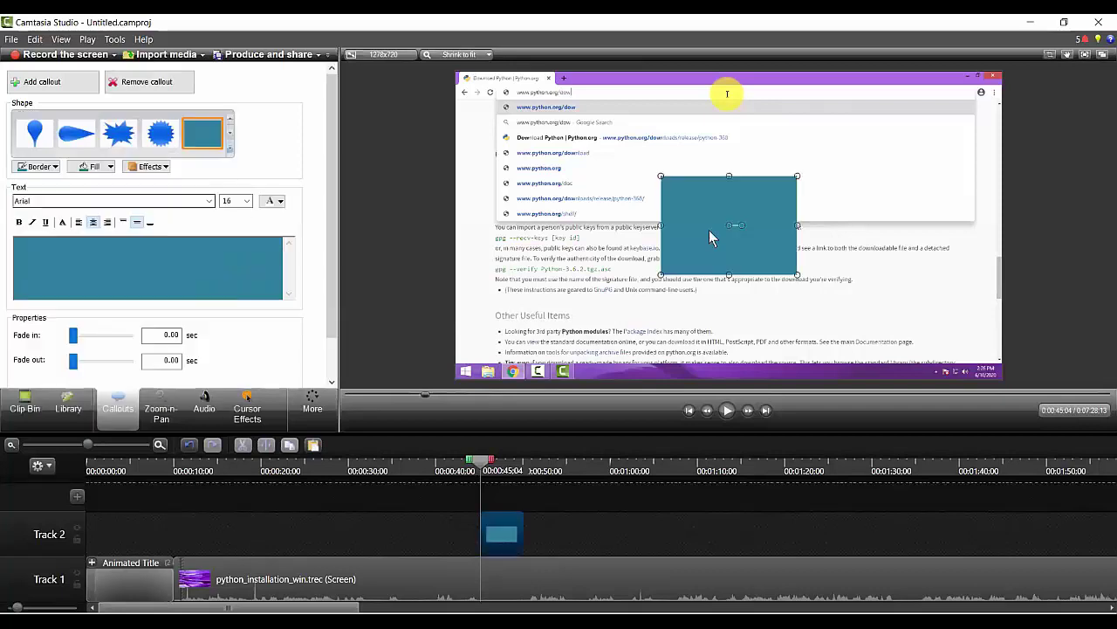
left_click_drag(708, 229, 529, 291)
left_click_drag(617, 288, 990, 288)
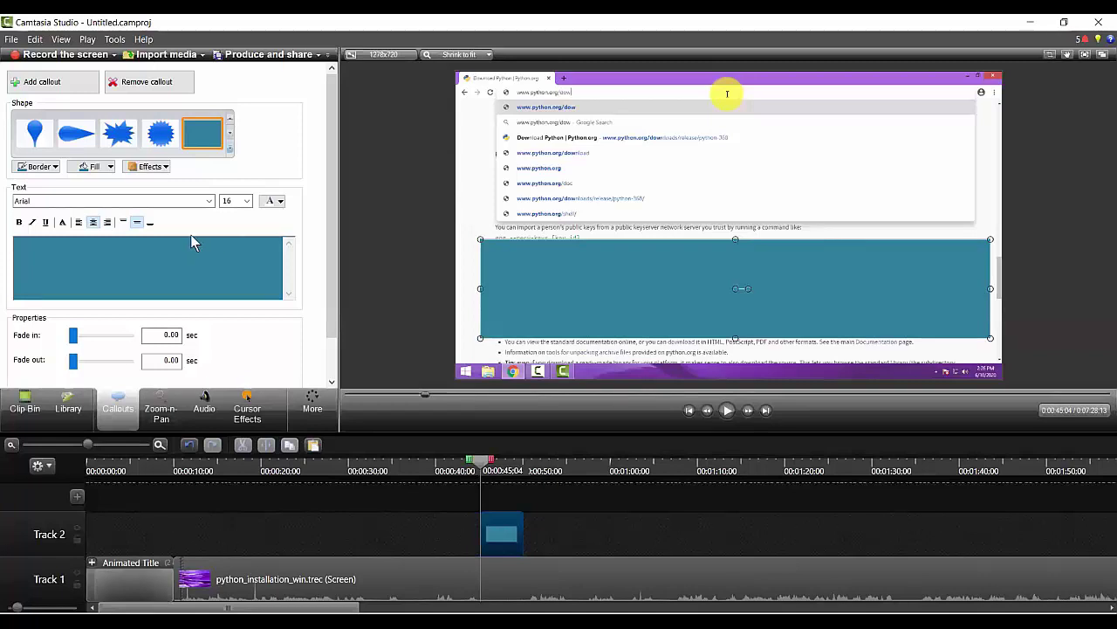
- Fill the rectangle callout with the page's background color sampled from the frame, and heighten it to cover all text below the address suggestions
left_click(110, 167)
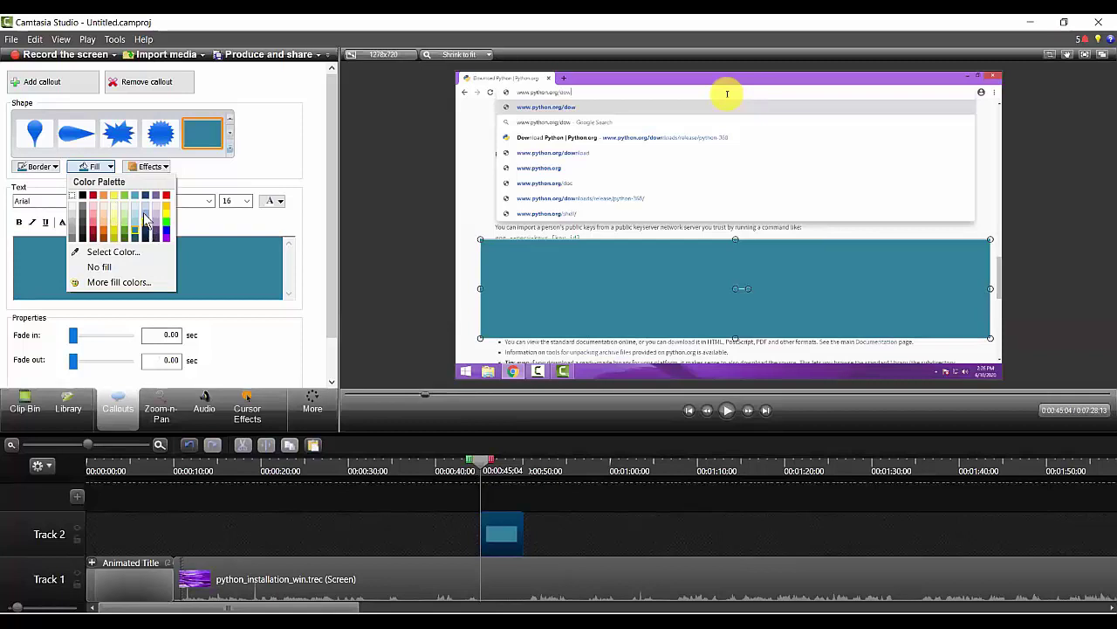
left_click(72, 209)
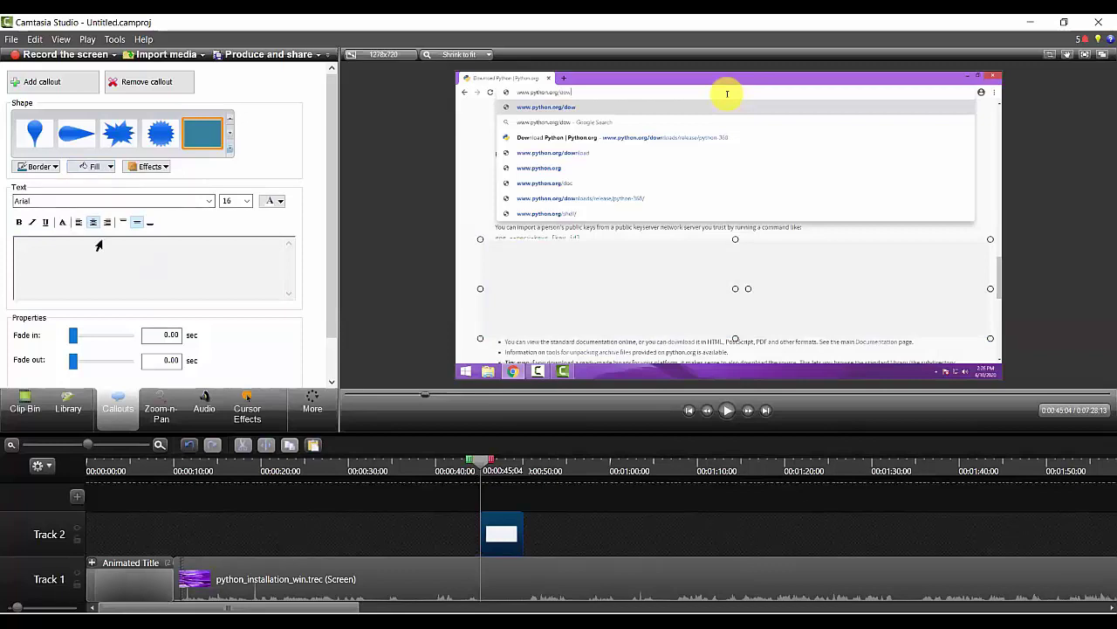
left_click(111, 167)
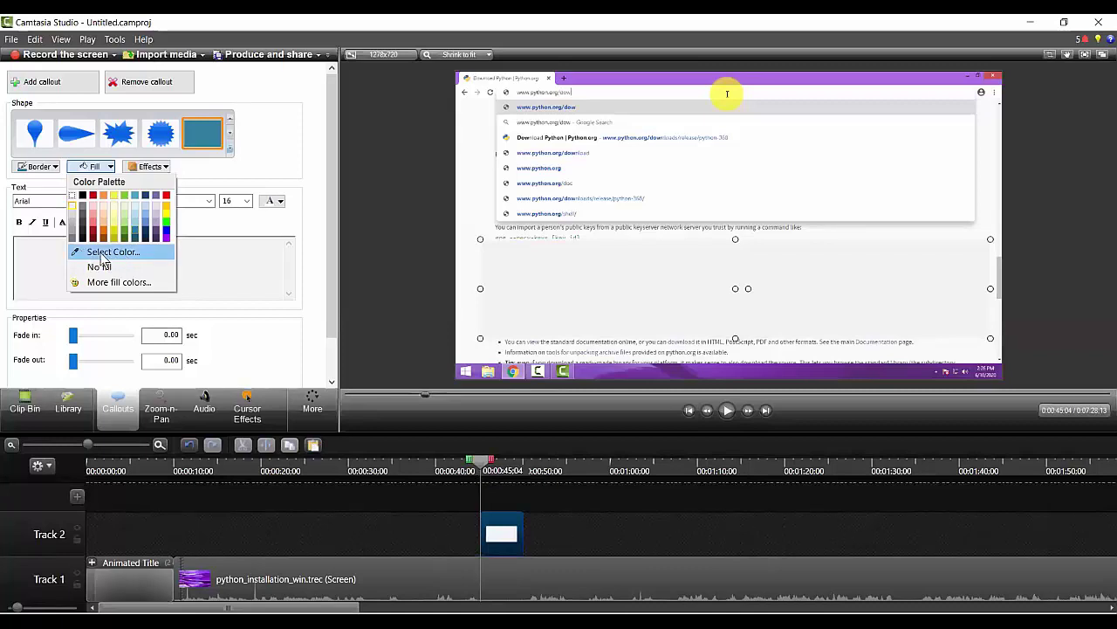
left_click(112, 252)
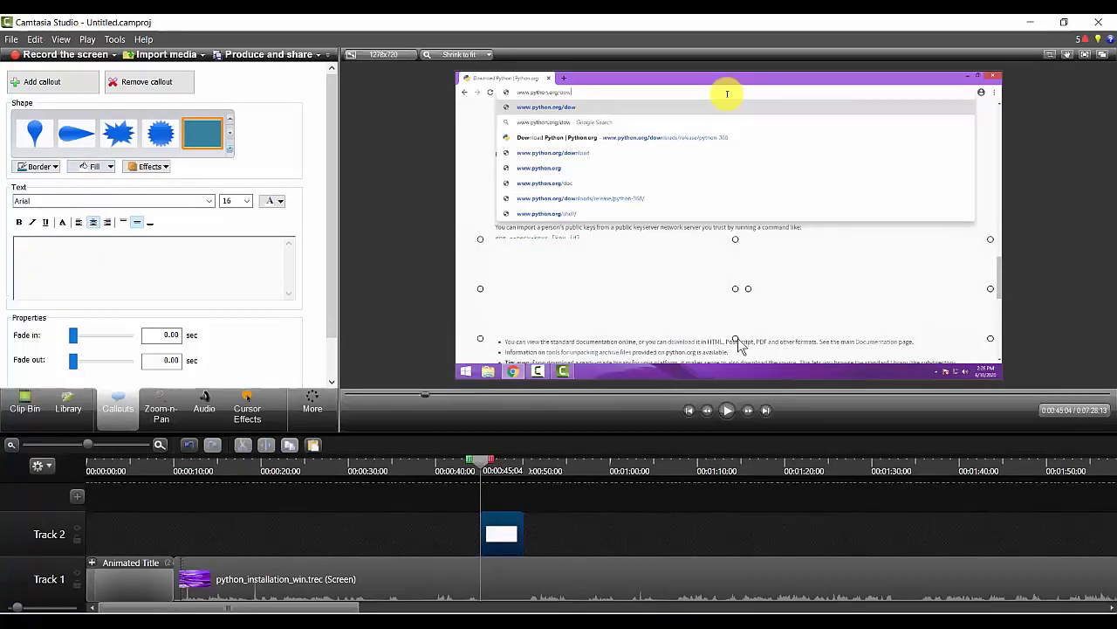
left_click_drag(735, 339, 735, 364)
left_click_drag(736, 239, 735, 224)
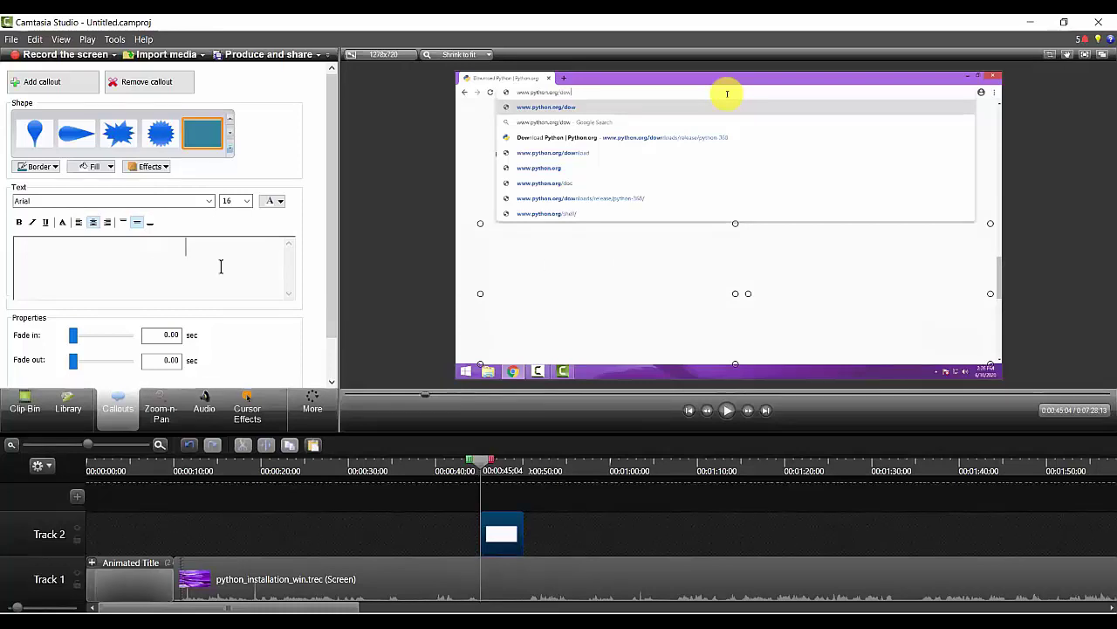
- Enter the text "hjshdkfhjshdf" in the rectangle callout and color it red
left_click(253, 245)
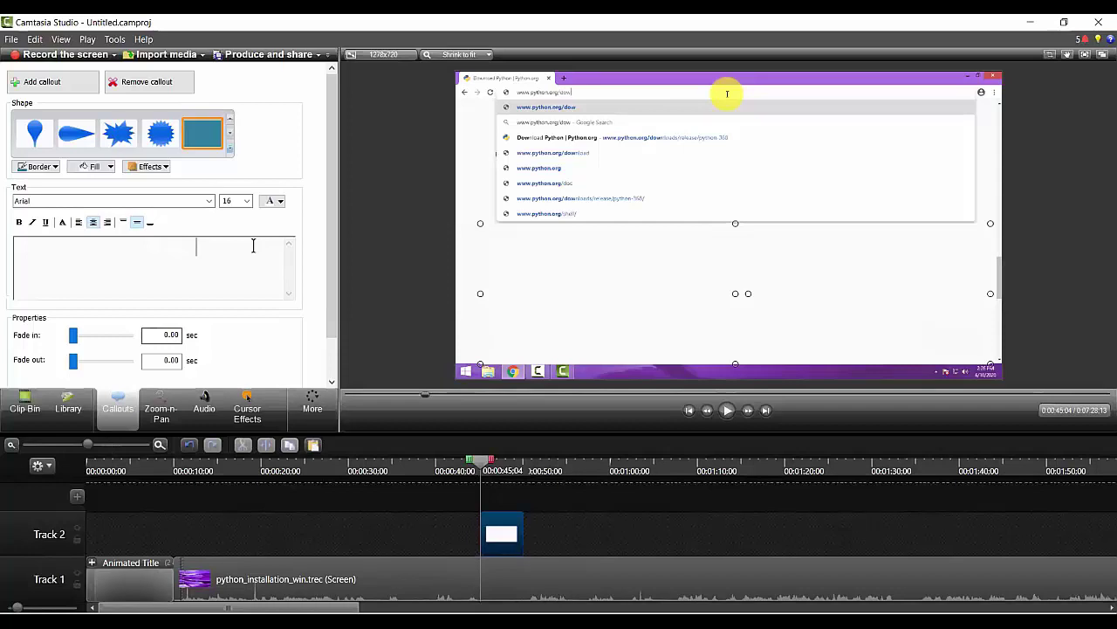
double_click(51, 254)
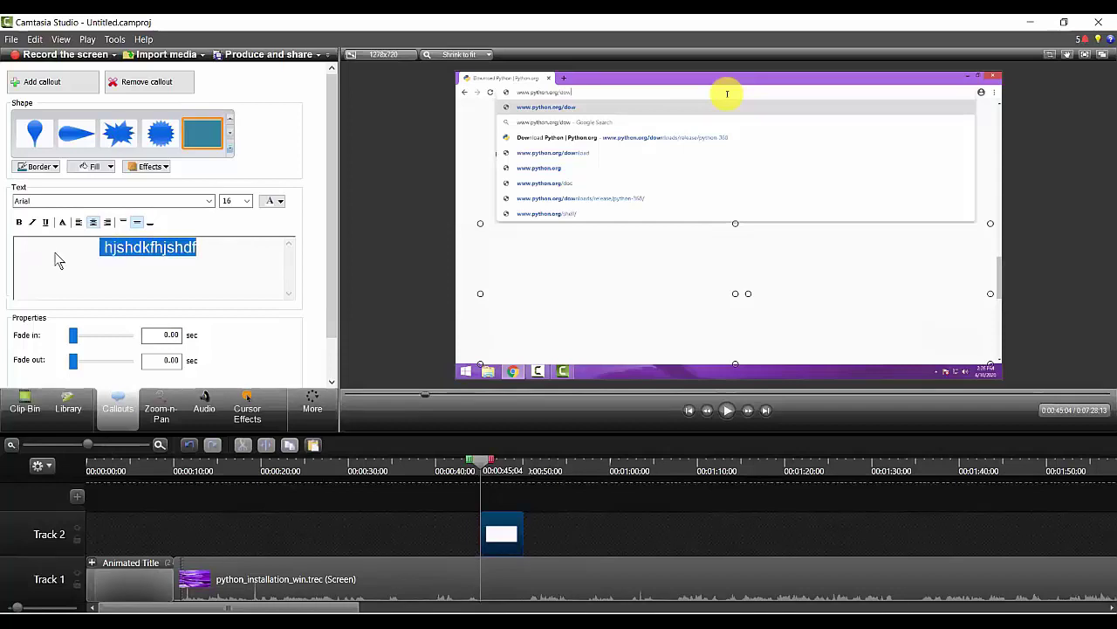
left_click(280, 201)
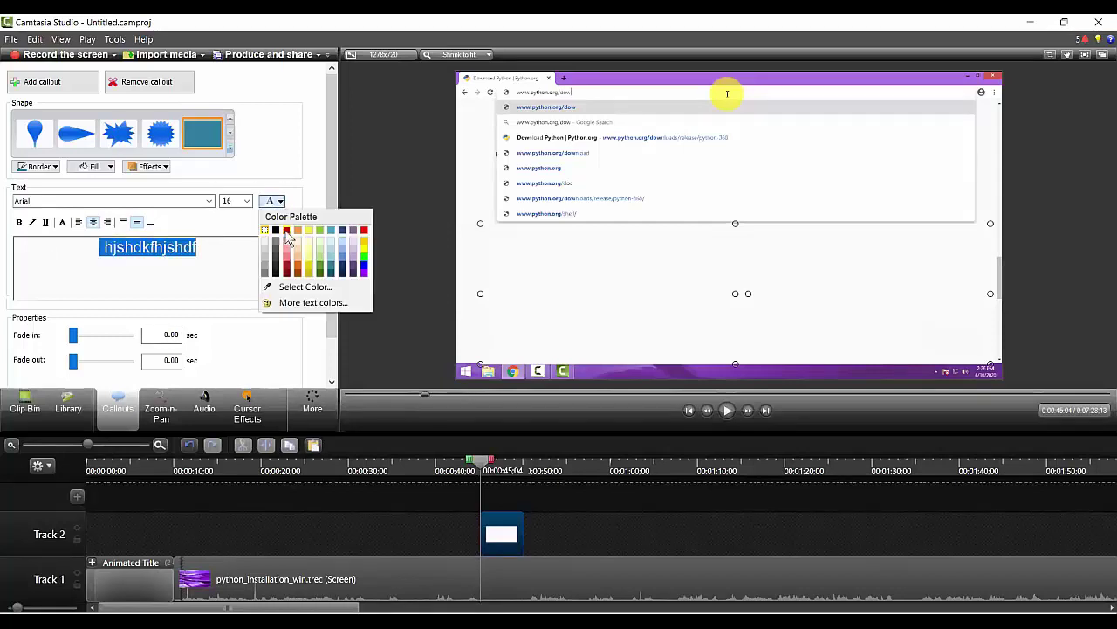
left_click(285, 231)
- Set the callout text to size 28 in the Arial Rounded MT Bold font
left_click(247, 201)
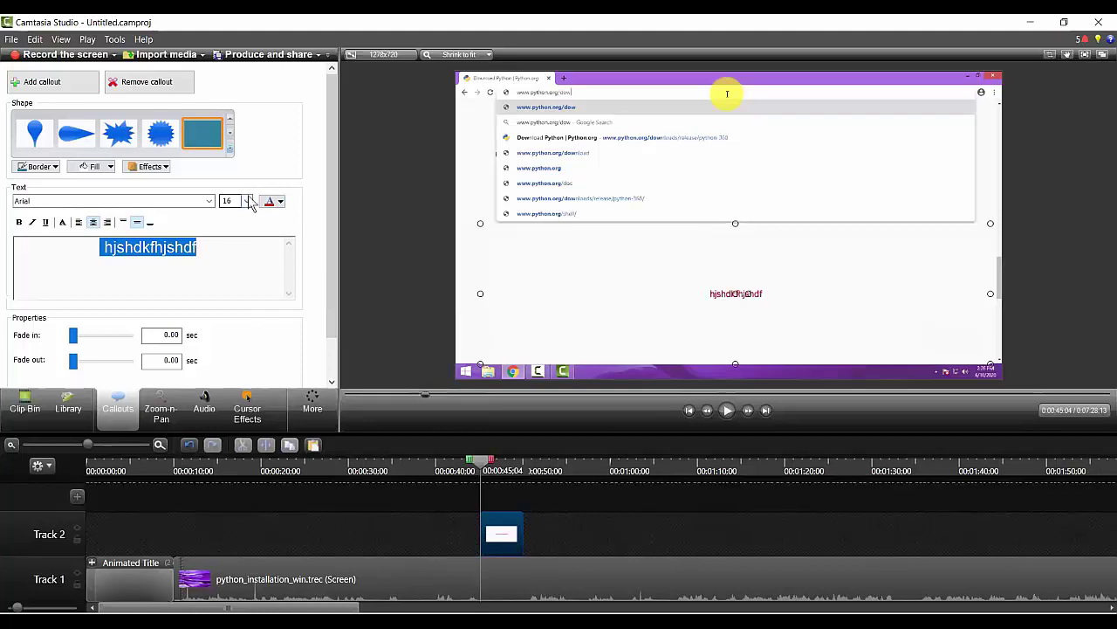
left_click(234, 334)
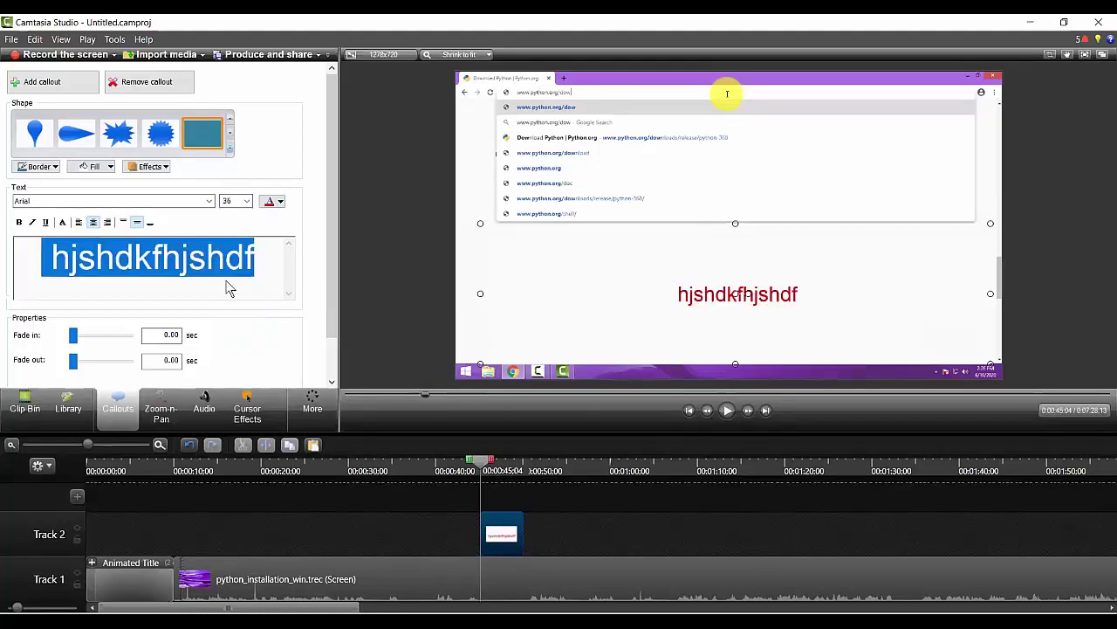
left_click(247, 202)
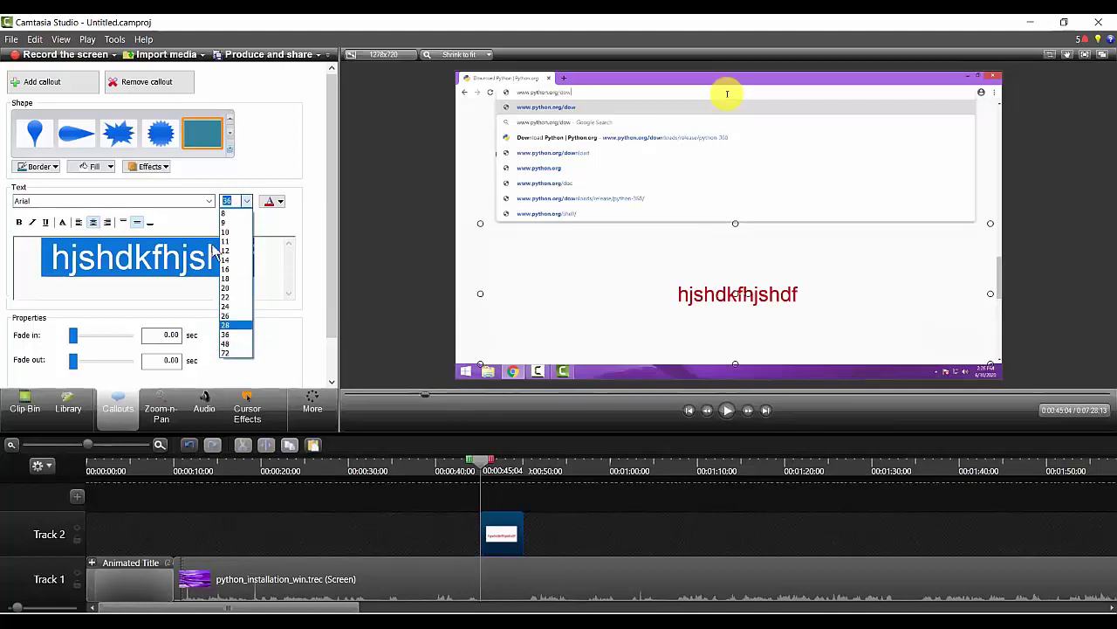
left_click(233, 326)
left_click(209, 202)
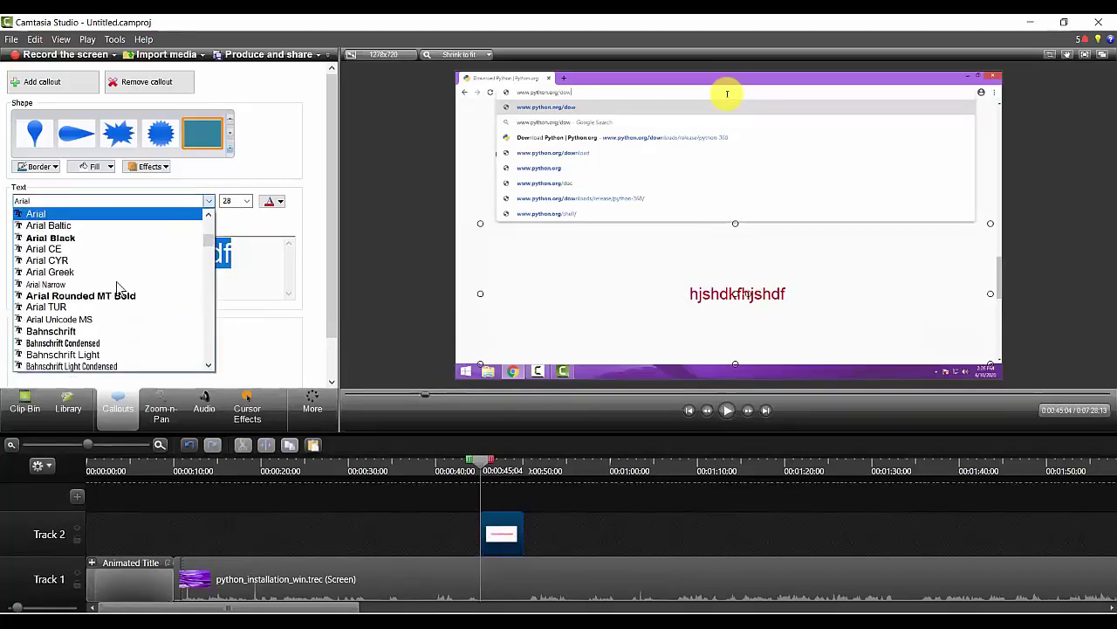
left_click(207, 202)
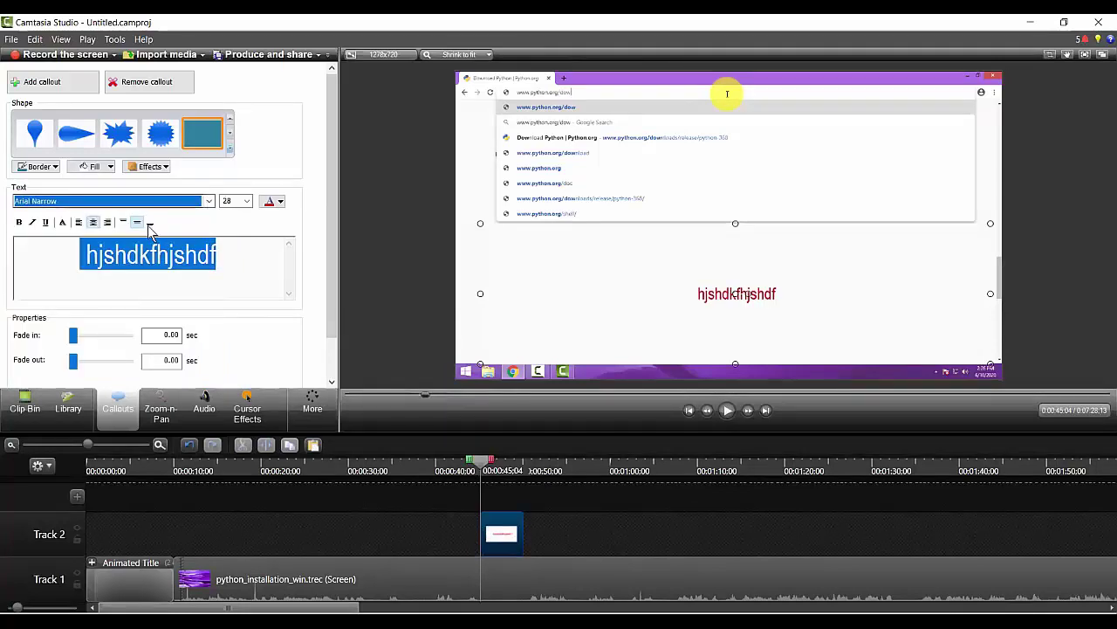
key("Down")
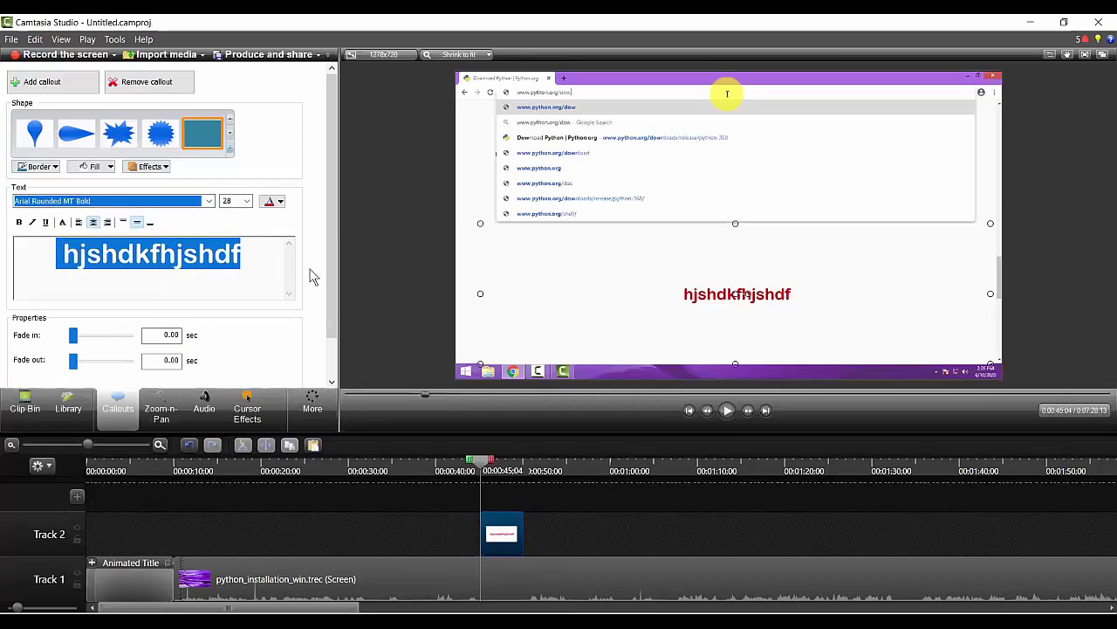
- Play the timeline from about 44 to 47 seconds to preview the rectangle callout
left_click(505, 536)
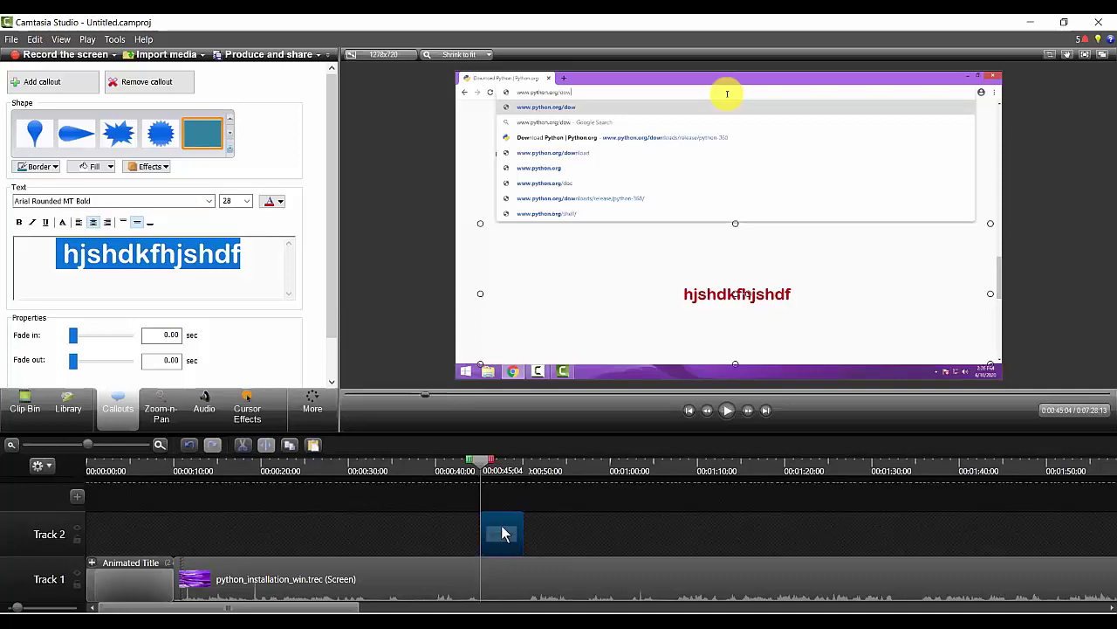
left_click(462, 503)
left_click(472, 475)
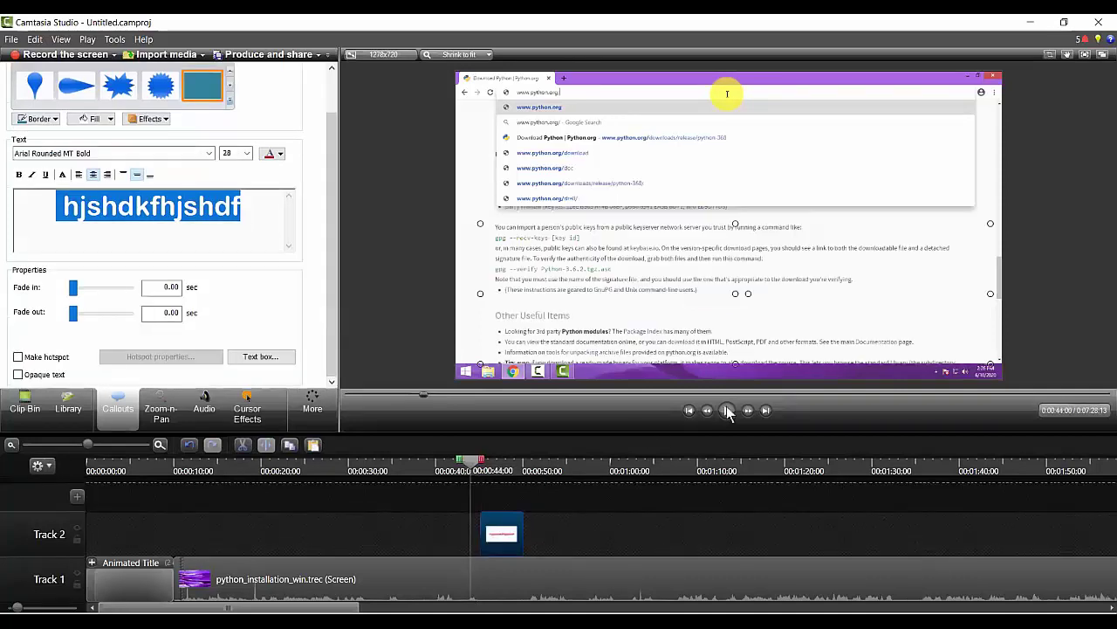
left_click(727, 411)
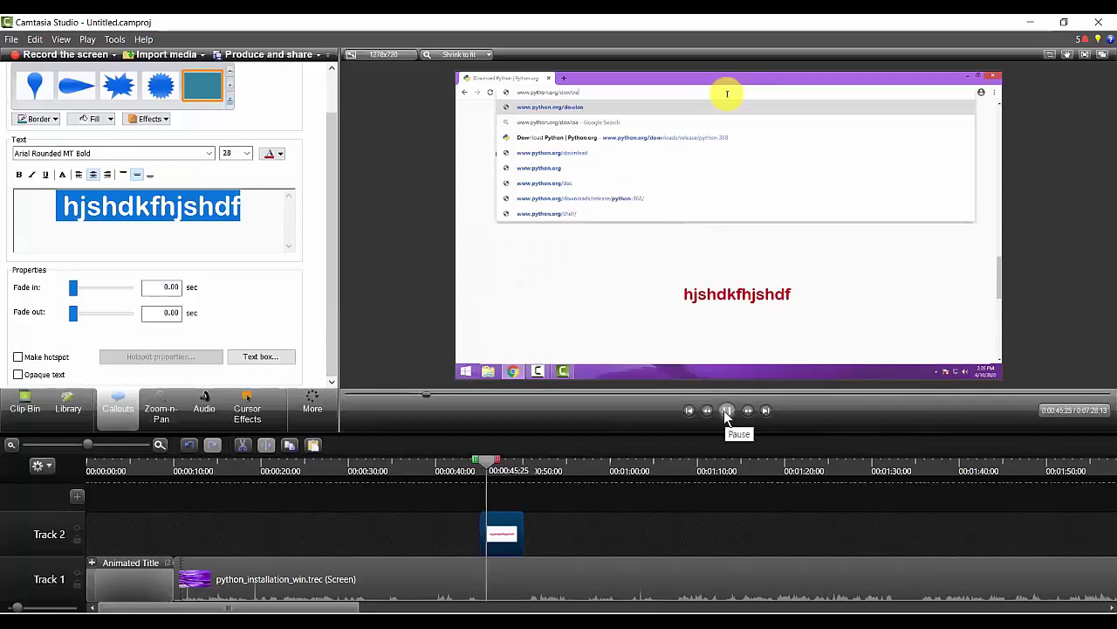
left_click(727, 411)
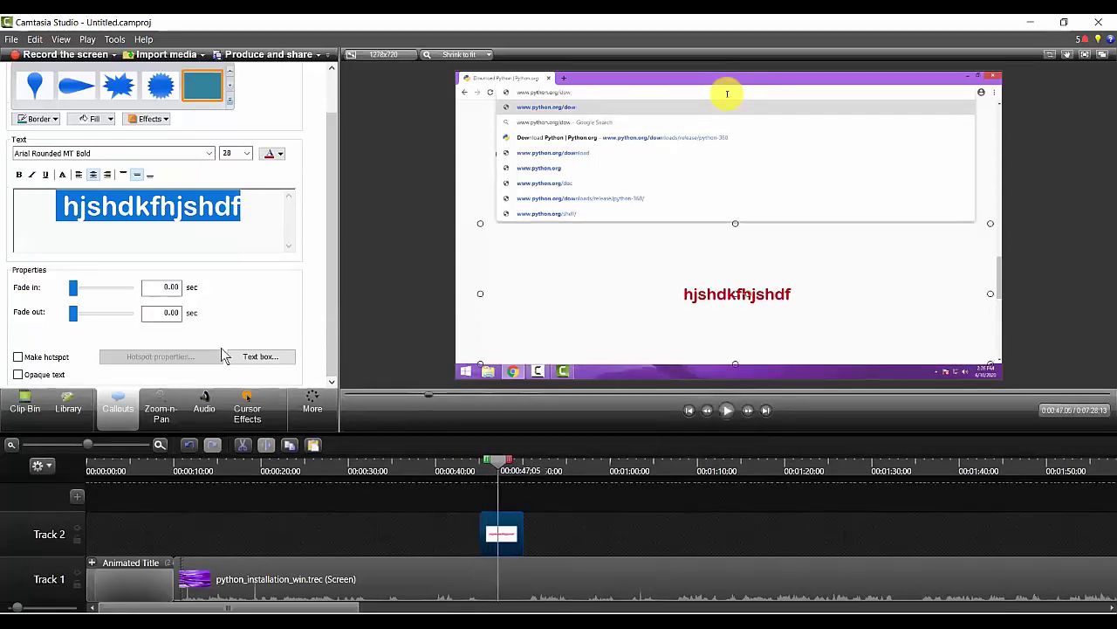
- Set the rectangle callout's fade-in to 1.50 and fade-out to 1.60 seconds, and play from about 42 seconds to preview the fades
left_click_drag(73, 292, 91, 320)
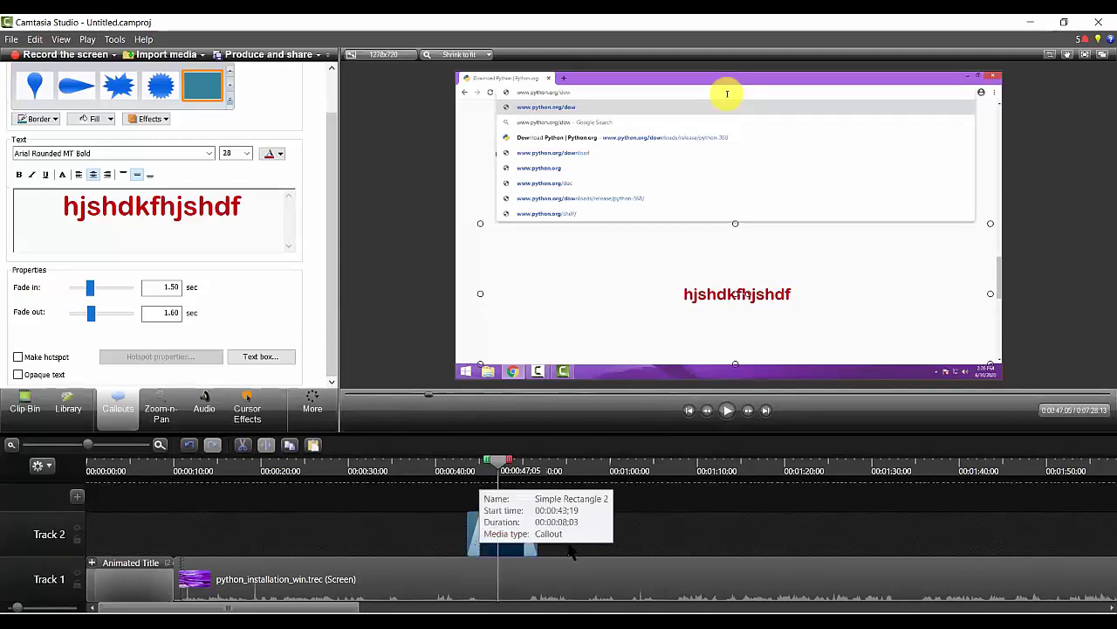
left_click(460, 471)
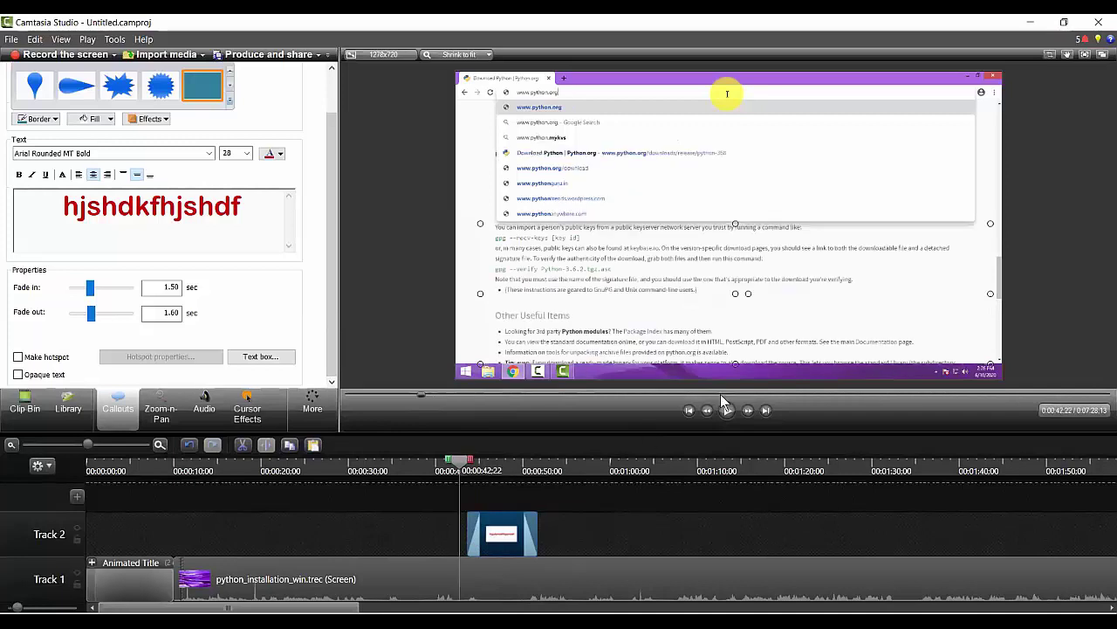
left_click(729, 414)
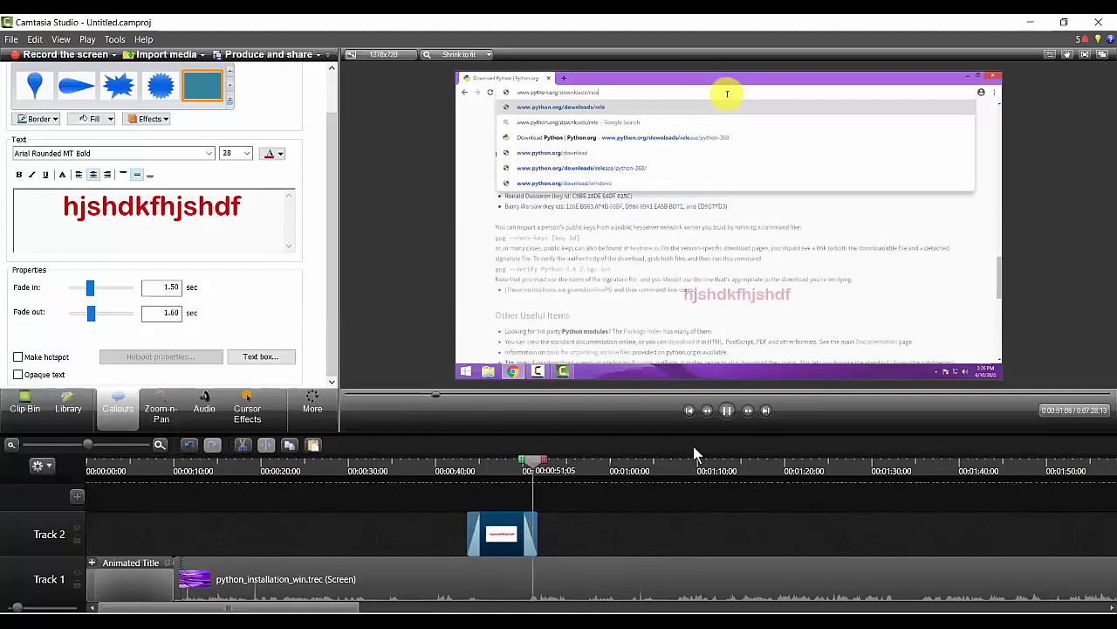
left_click(727, 410)
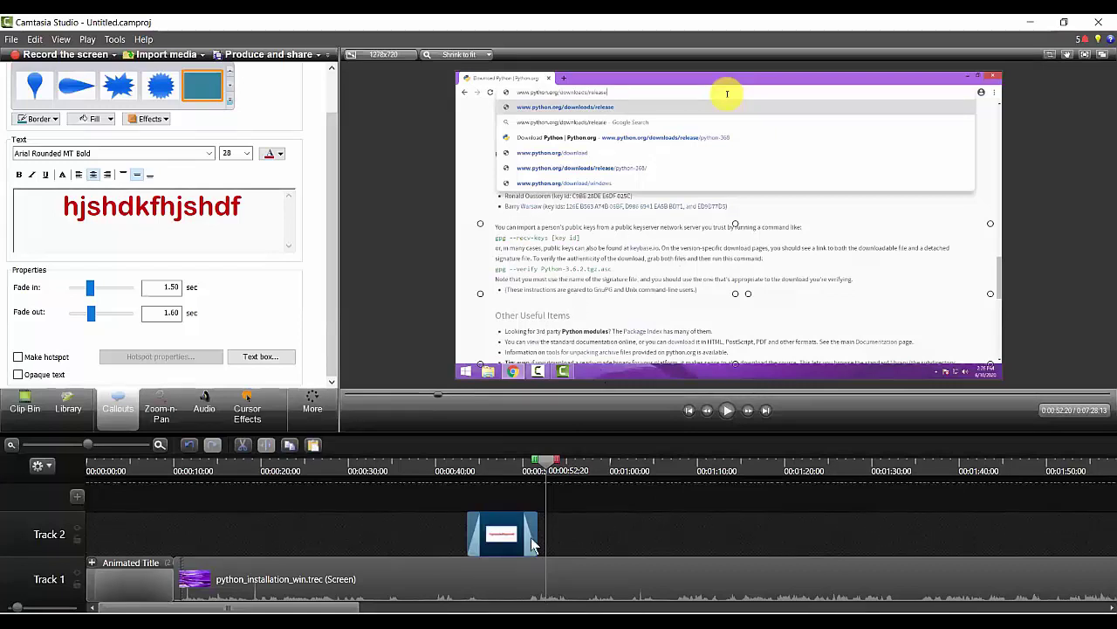
- Extend the rectangle callout to end at about 1:45, and check it along the timeline by scrubbing and playing from its start
left_click_drag(531, 537, 1006, 534)
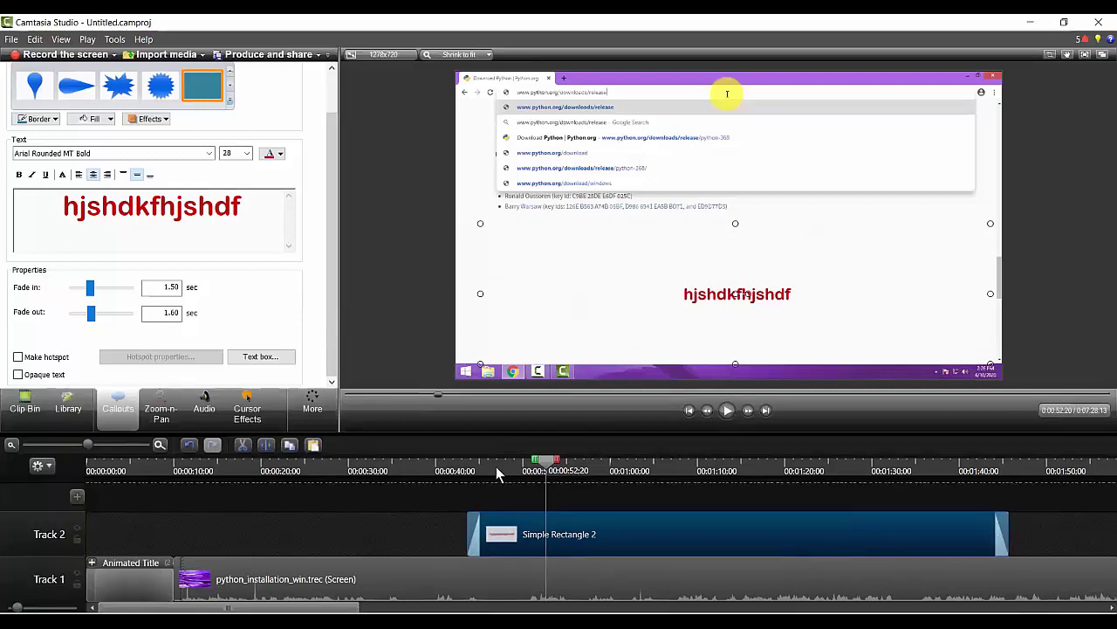
left_click(486, 475)
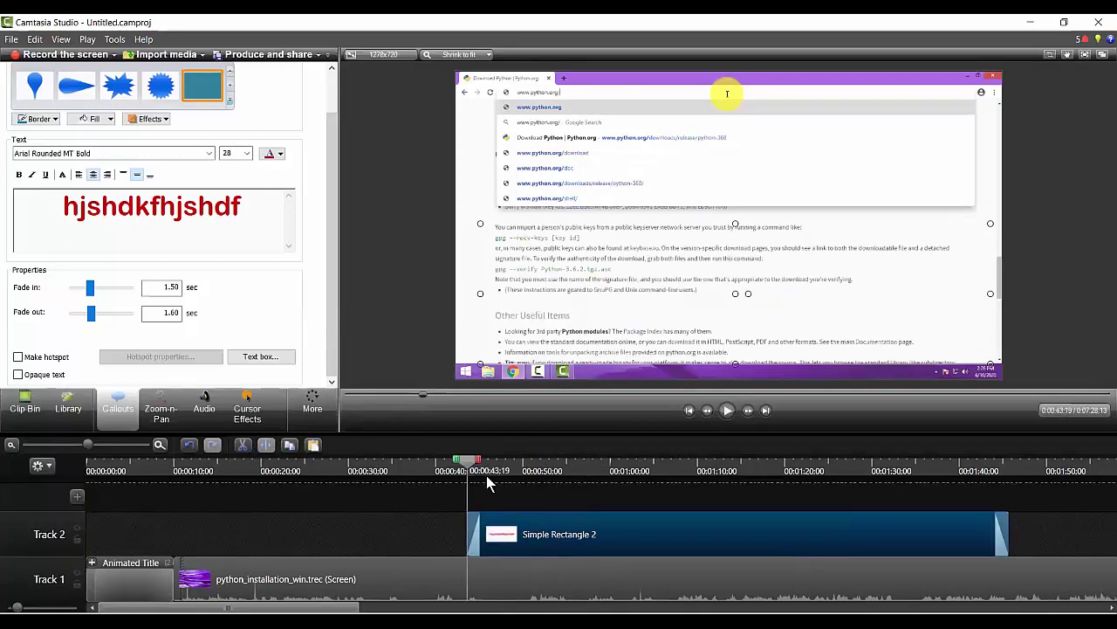
left_click(814, 472)
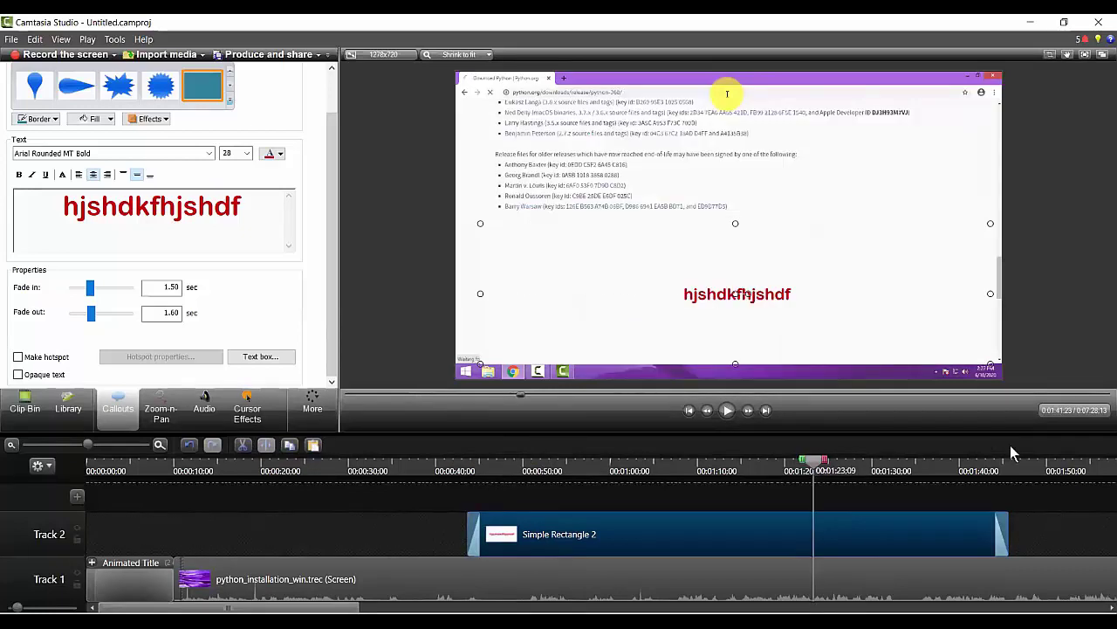
left_click(1028, 475)
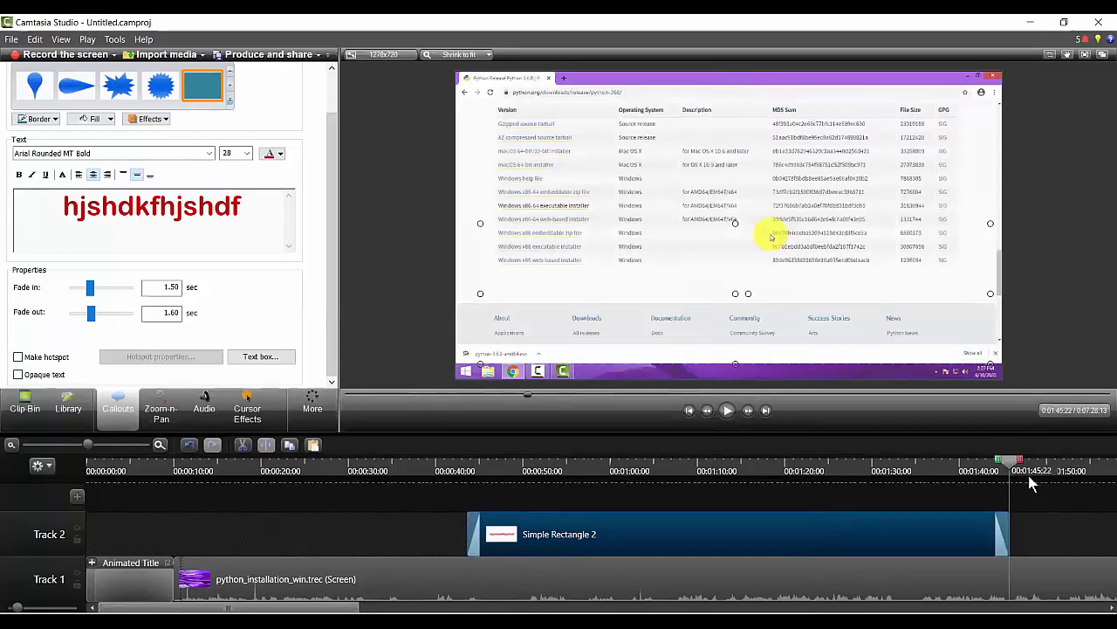
left_click(460, 471)
left_click(726, 409)
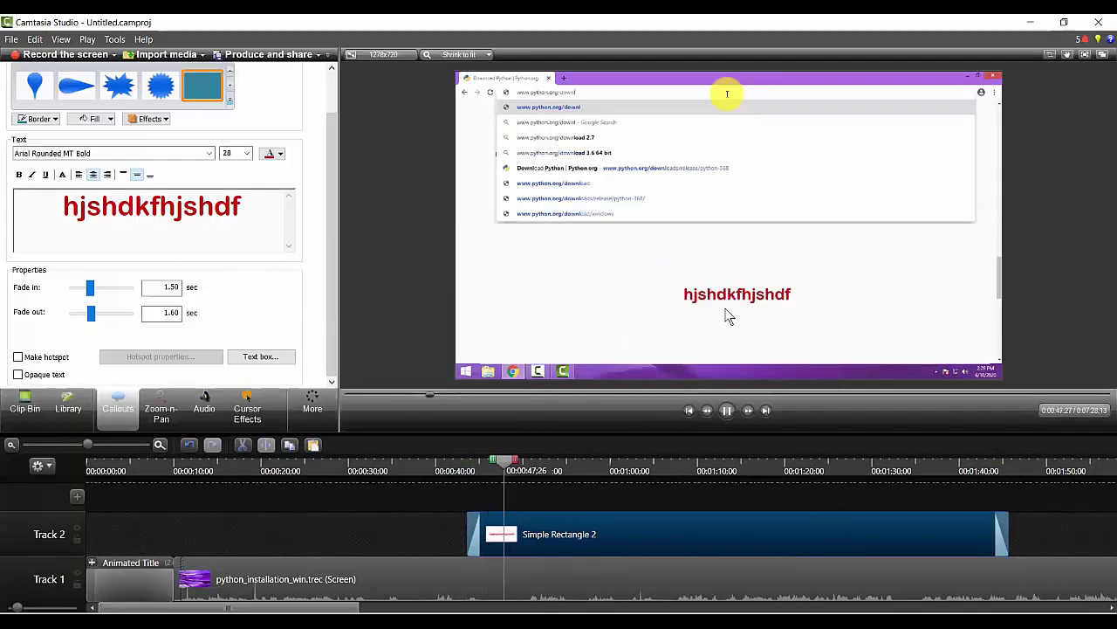
left_click(728, 417)
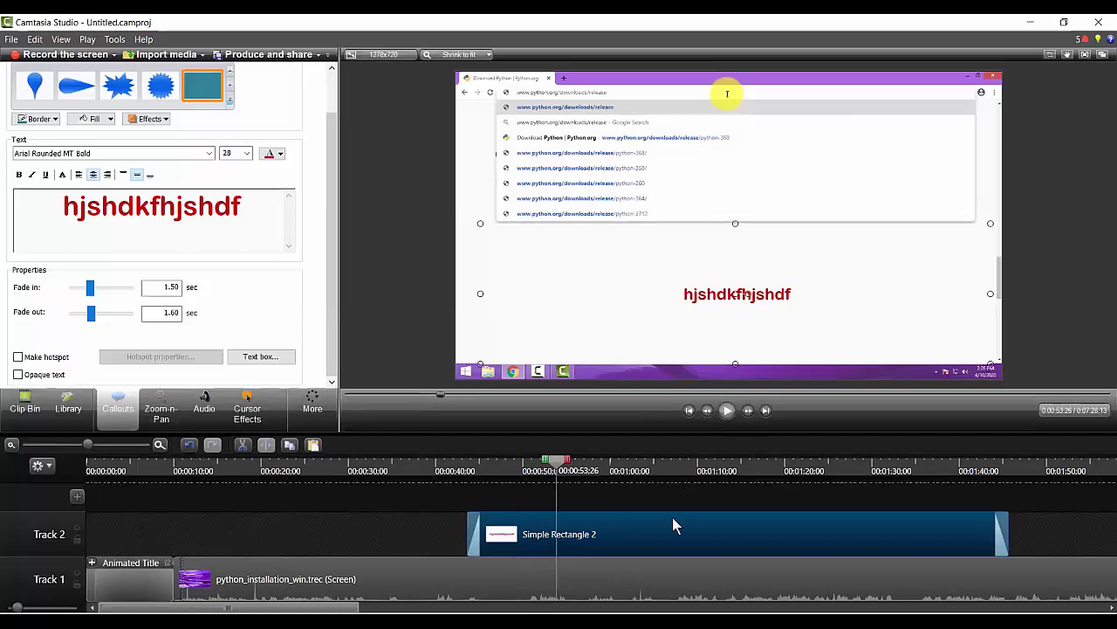
- Replace the rectangle callout with a blue starburst callout at about 53 seconds
left_click(672, 535)
key("Delete")
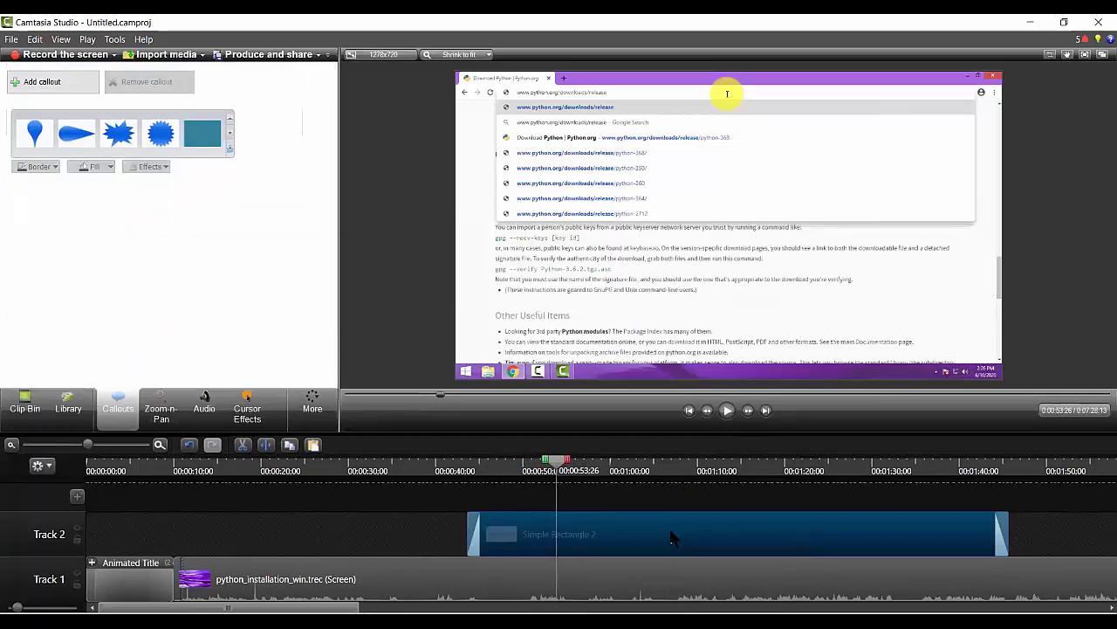
left_click(230, 148)
left_click(157, 204)
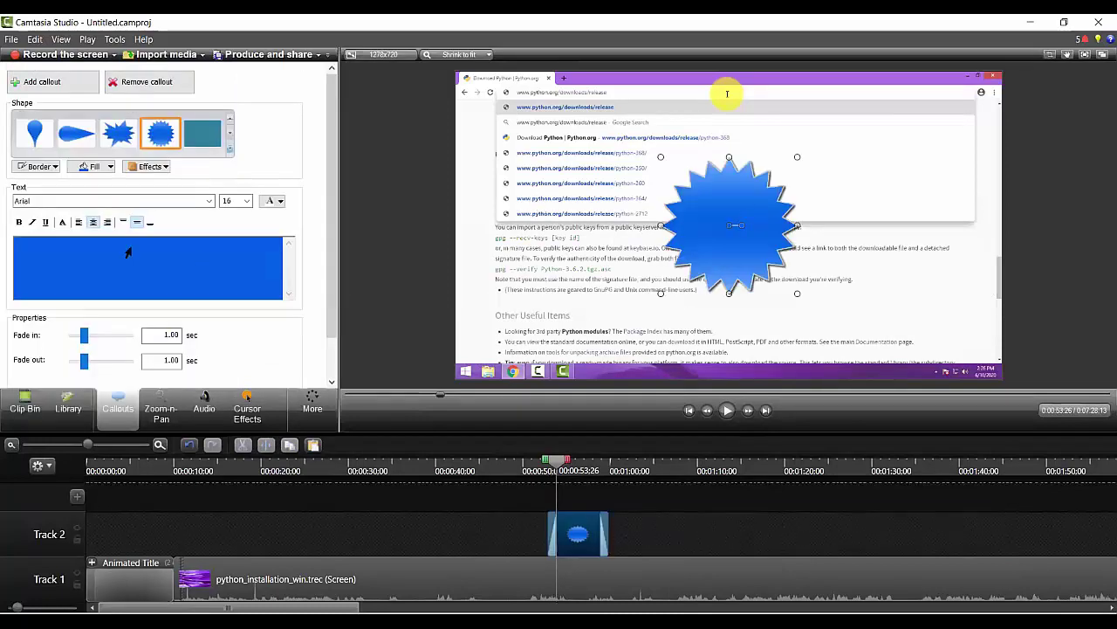
- Fill the starburst callout with light orange and apply the second effect style
left_click(110, 167)
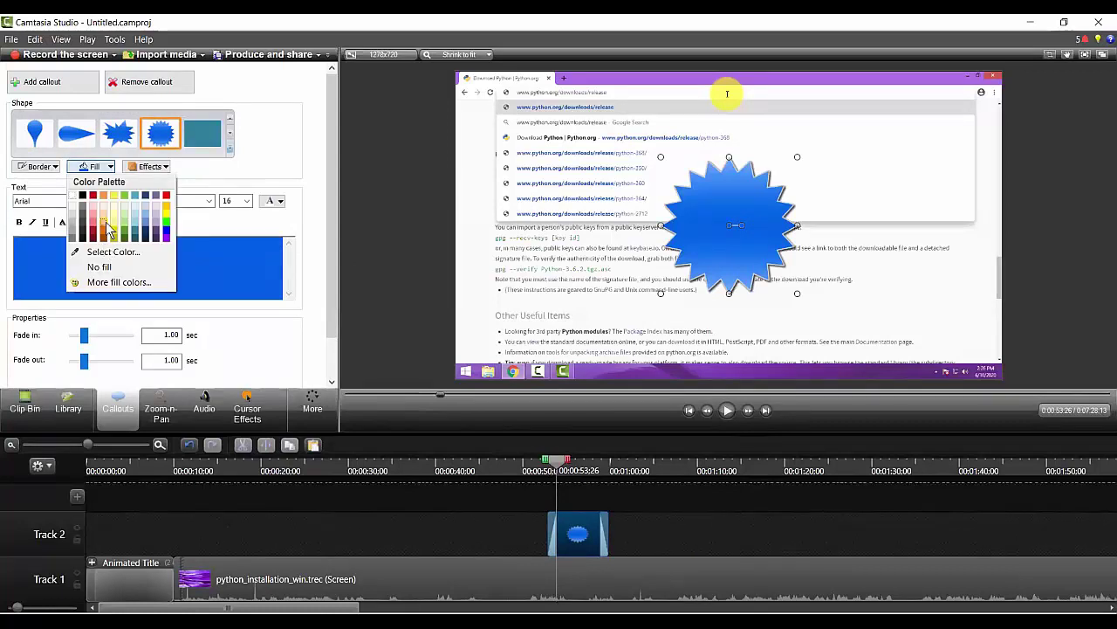
left_click(108, 229)
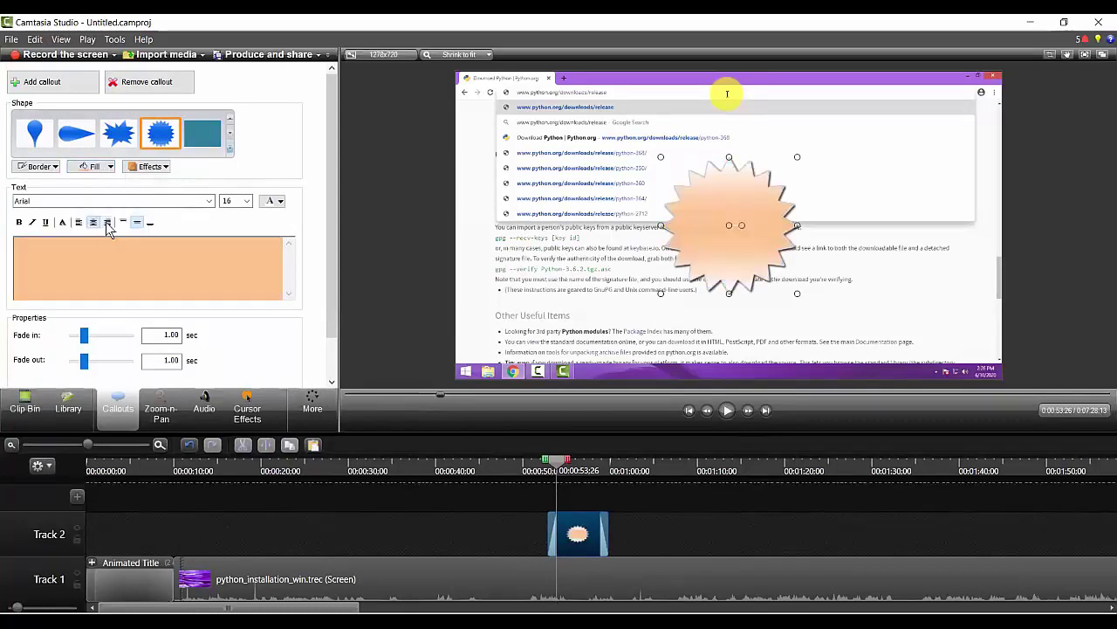
left_click(166, 167)
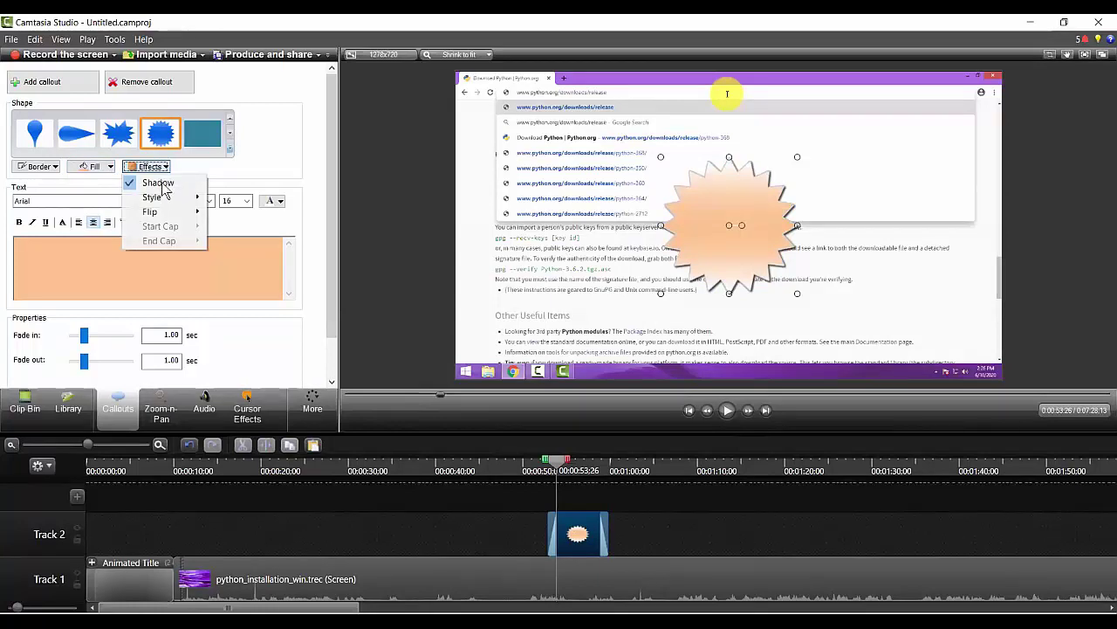
mouse_move(152, 198)
left_click(260, 222)
- Try the first effect style on the starburst callout, and switch it to the fourth style
left_click(164, 168)
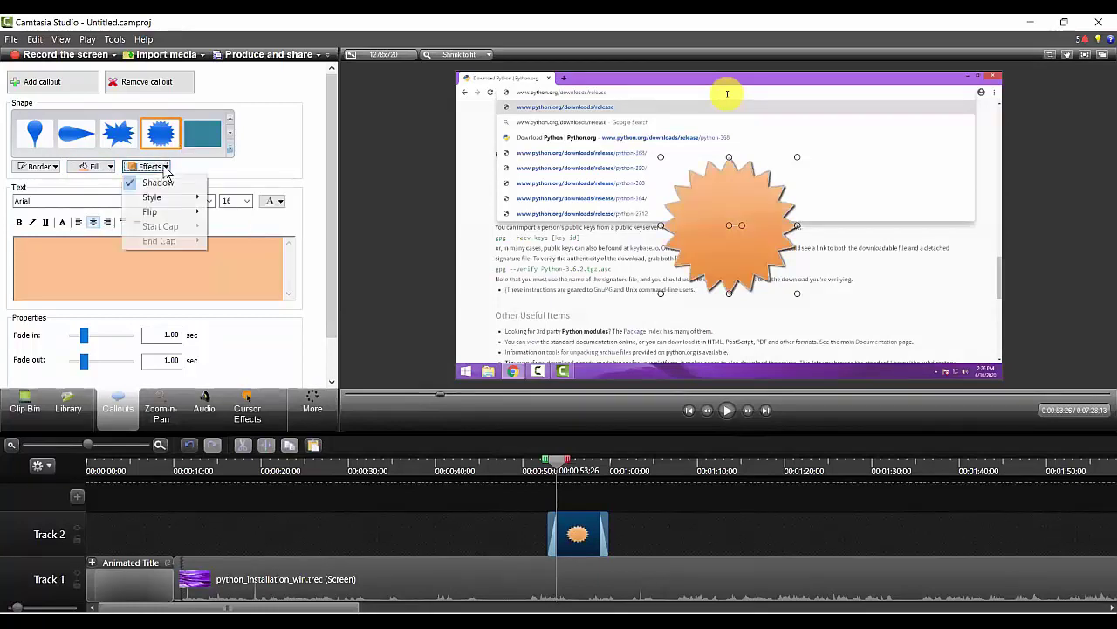
mouse_move(187, 199)
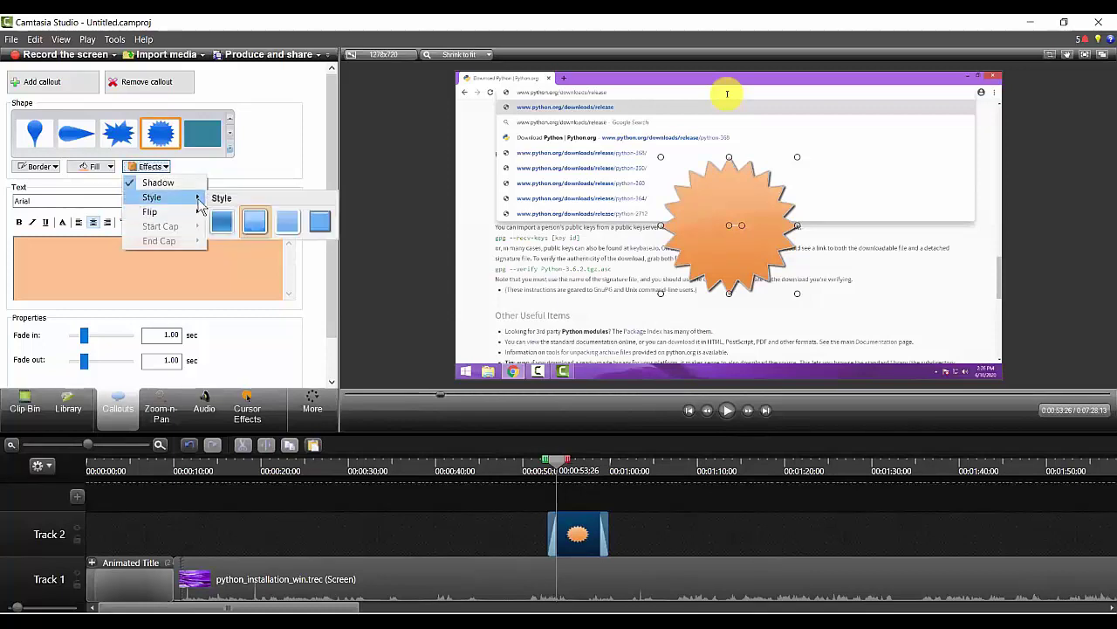
left_click(219, 224)
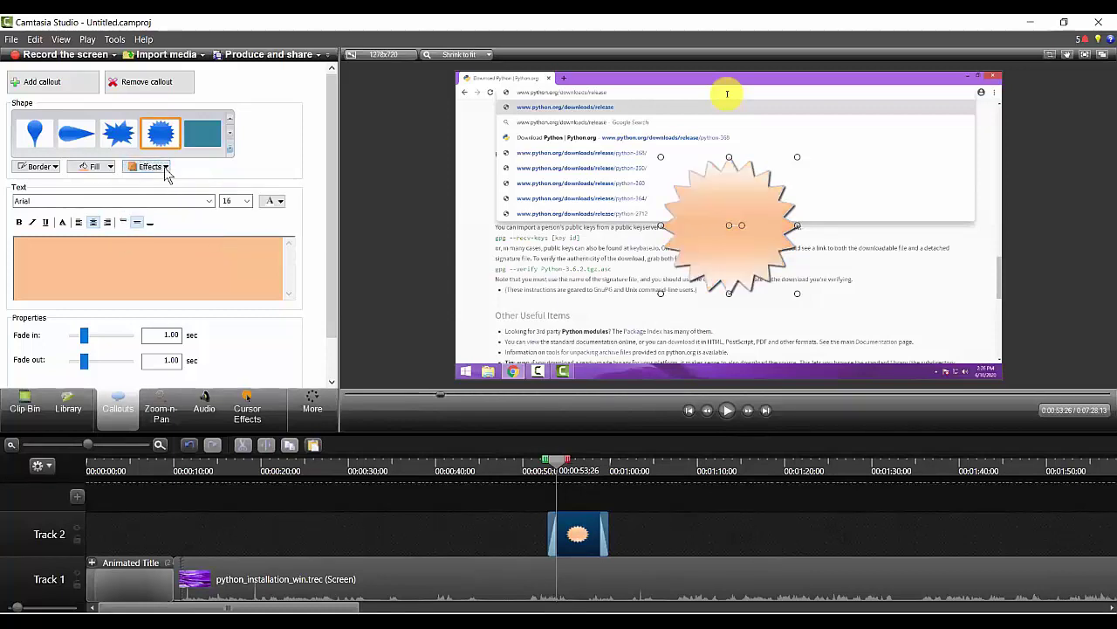
left_click(166, 167)
mouse_move(190, 199)
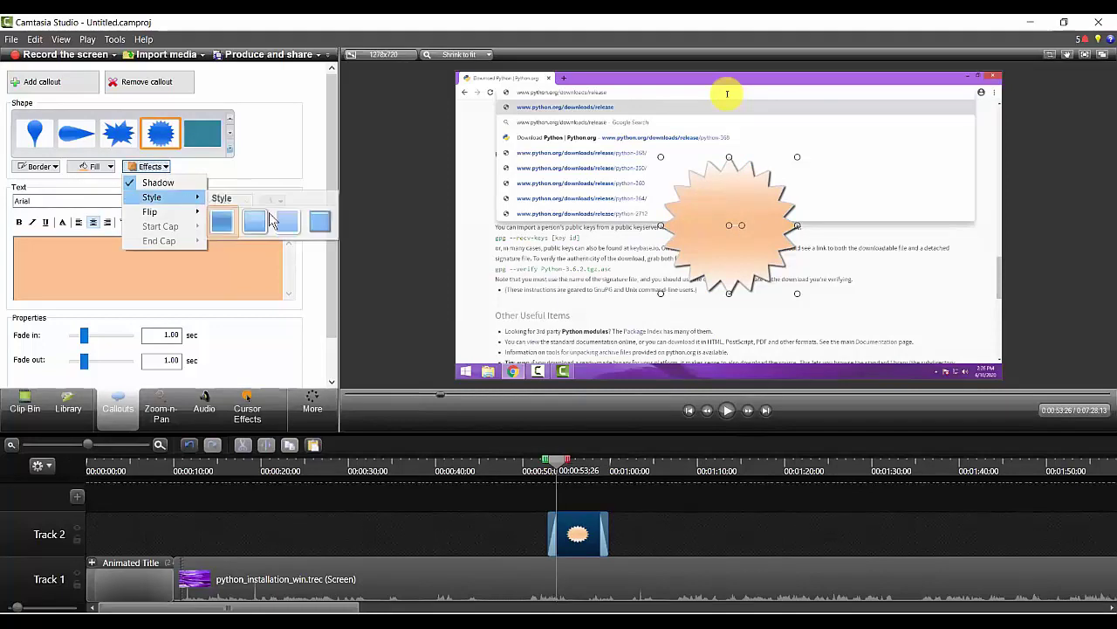
left_click(322, 224)
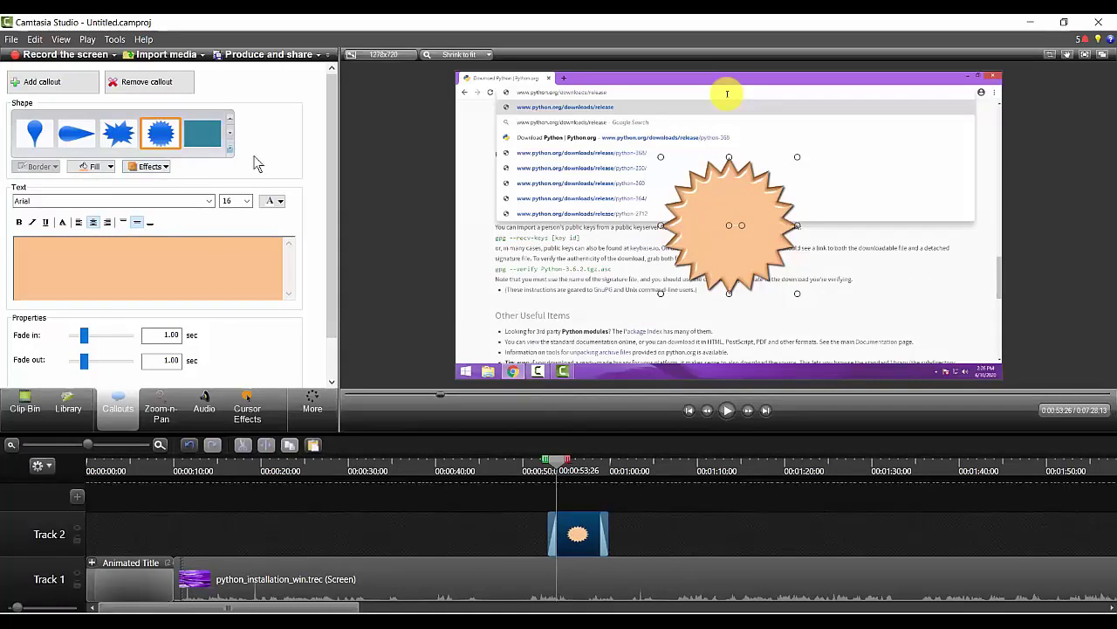
- Change the starburst callout to a Sketch Motion check mark, and play from about 51 seconds to preview its drawing
left_click(228, 150)
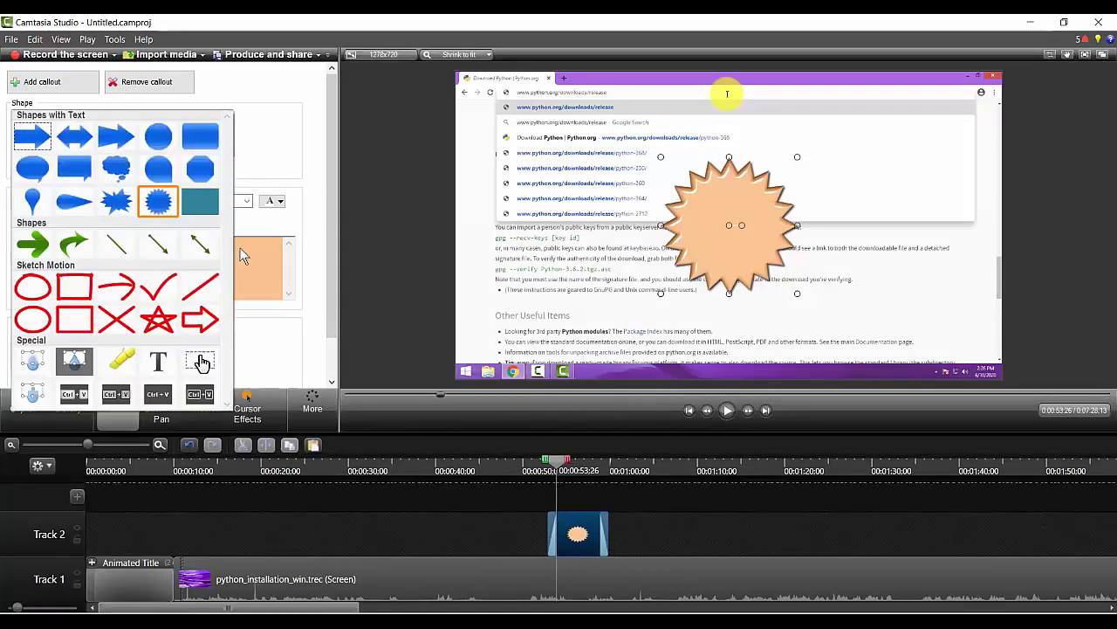
left_click(153, 294)
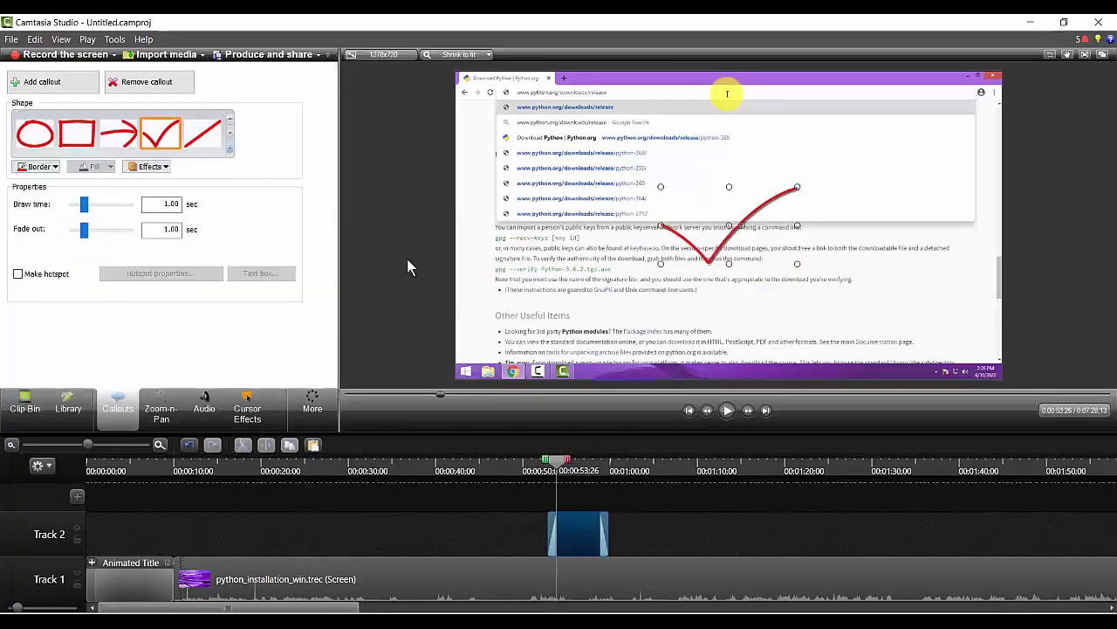
left_click(540, 472)
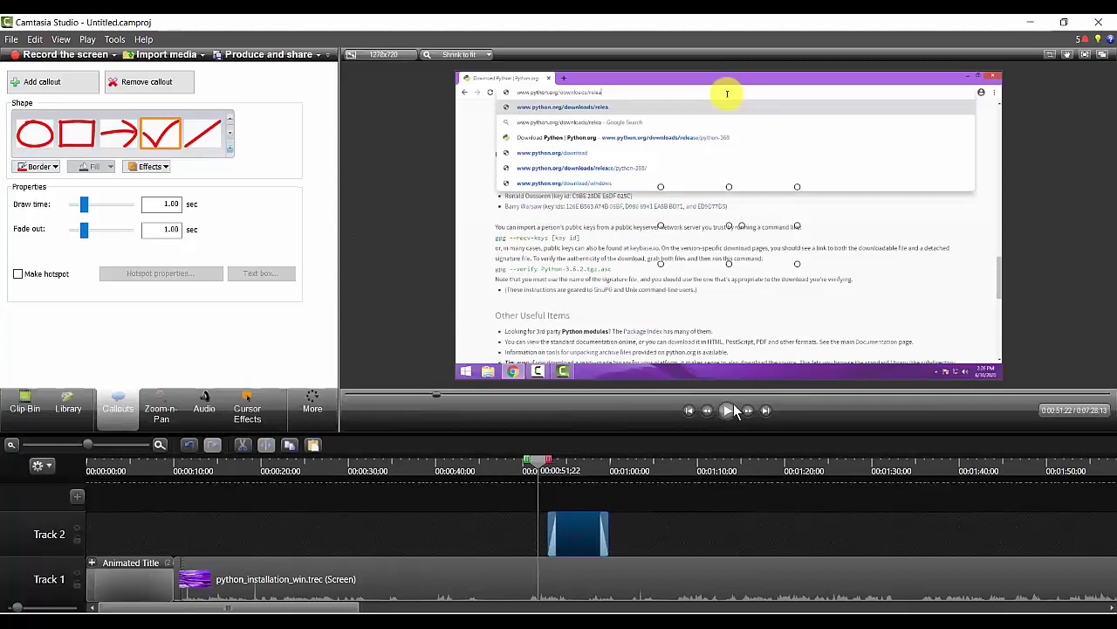
left_click(723, 416)
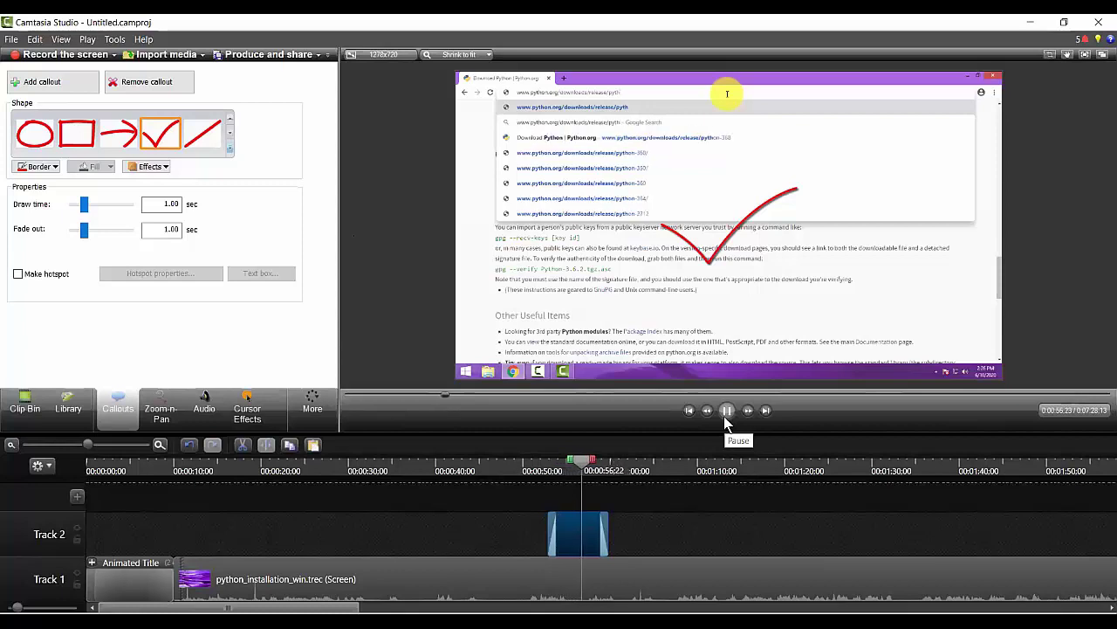
- Shorten the check mark callout to end at about 56 seconds, and play it again
left_click(601, 541)
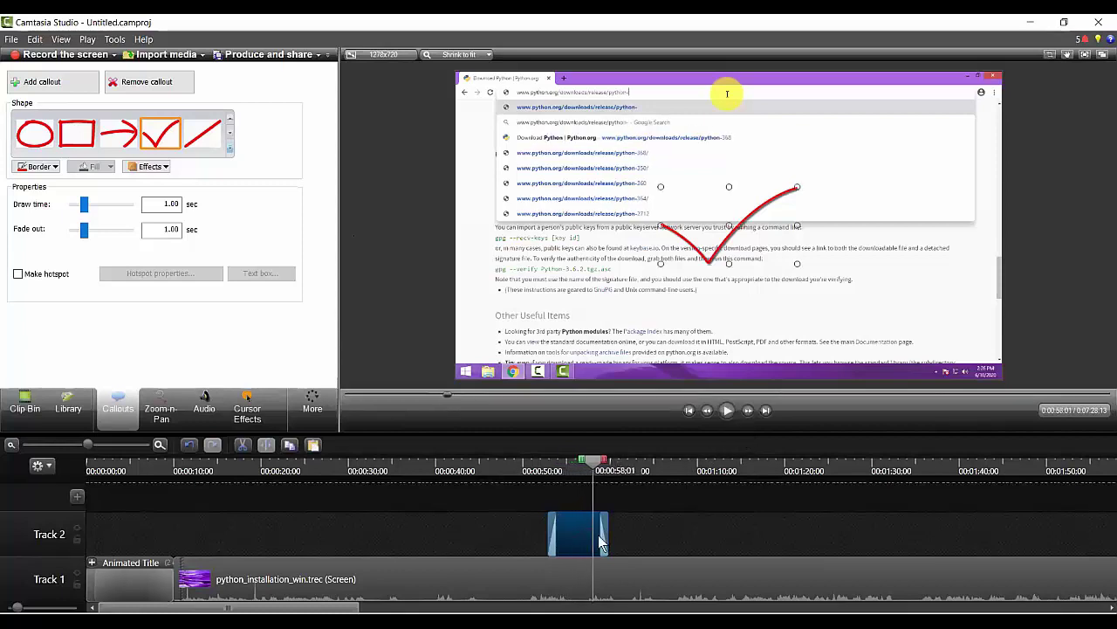
left_click_drag(585, 532, 573, 532)
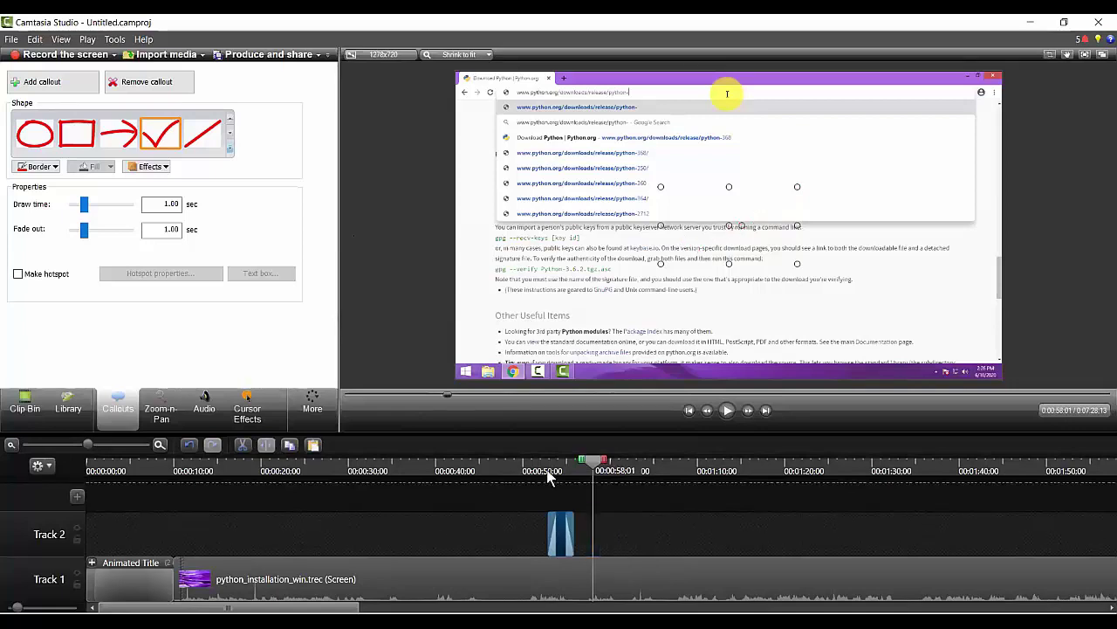
left_click(725, 411)
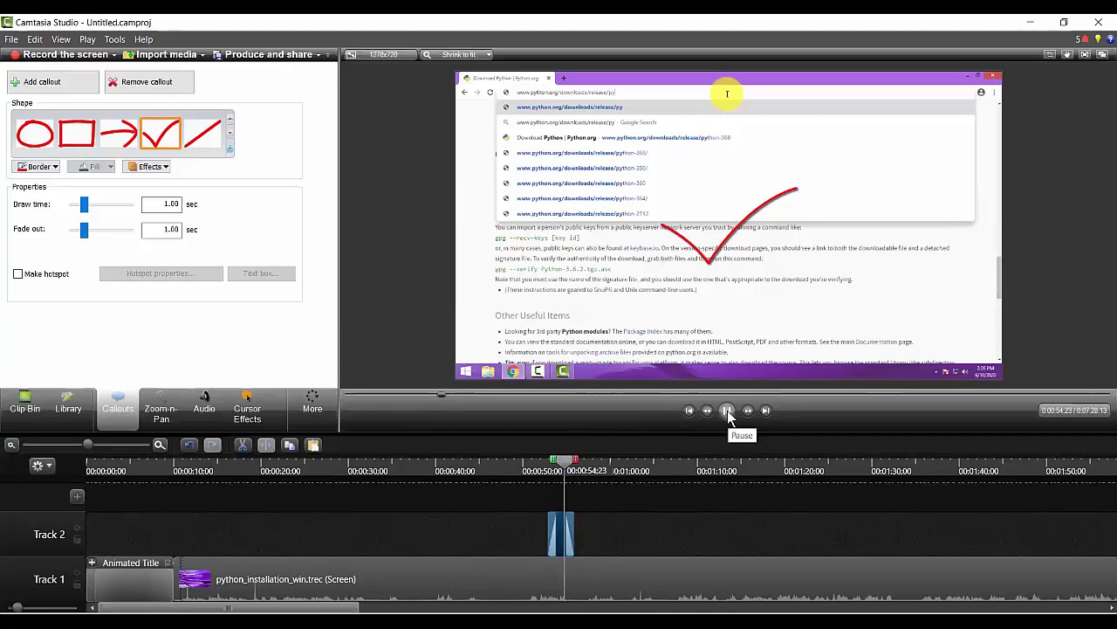
- Change the check mark callout to a Sketch Motion rectangle, and play from about 52 seconds to preview it
left_click(75, 134)
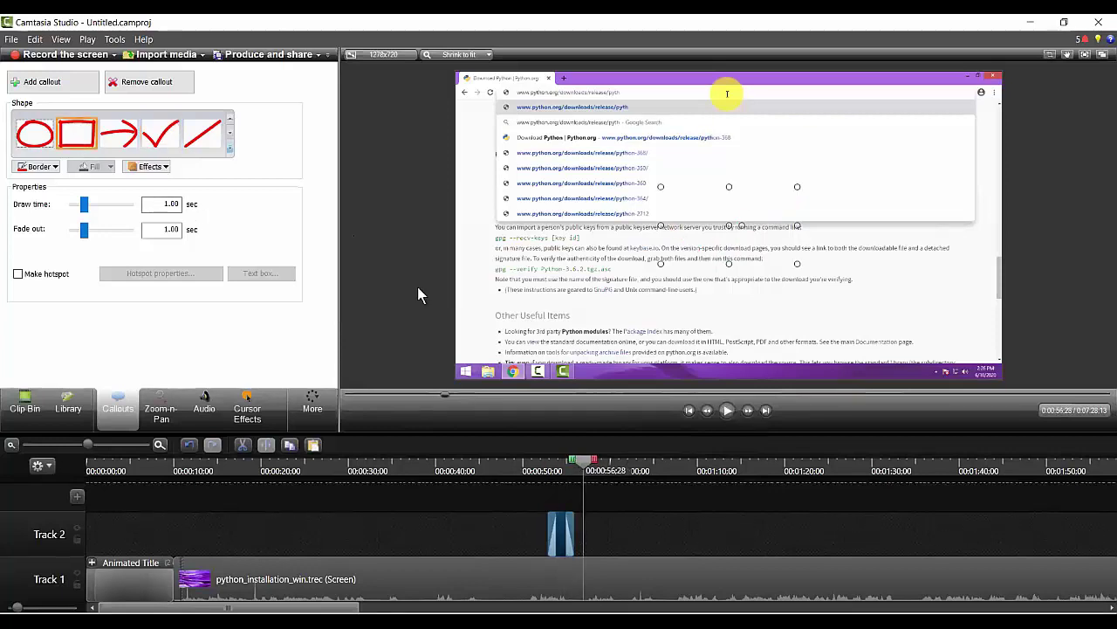
left_click(542, 468)
left_click(727, 411)
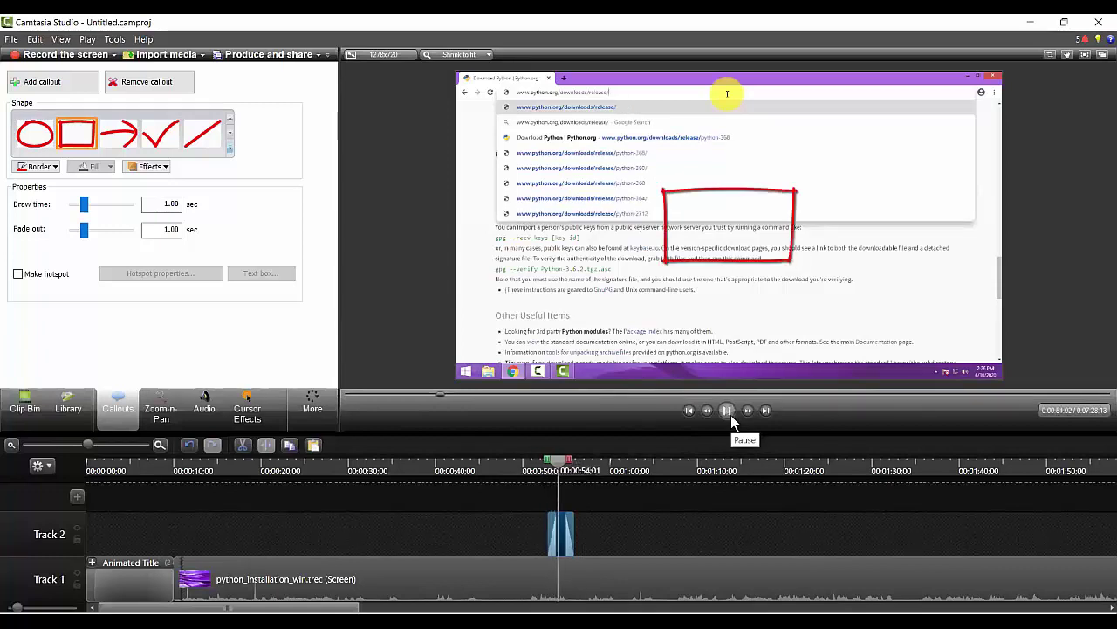
left_click(731, 415)
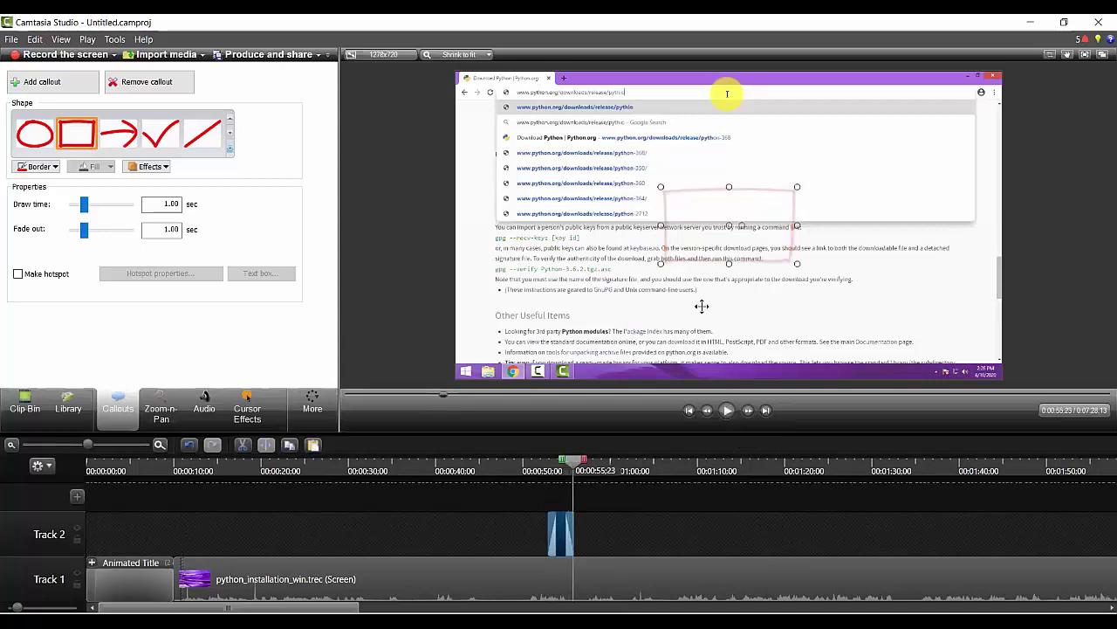
- Move the Sketch Motion rectangle over the recorded browser's address bar, resize it to frame the URL, and play it
left_click_drag(672, 211, 500, 104)
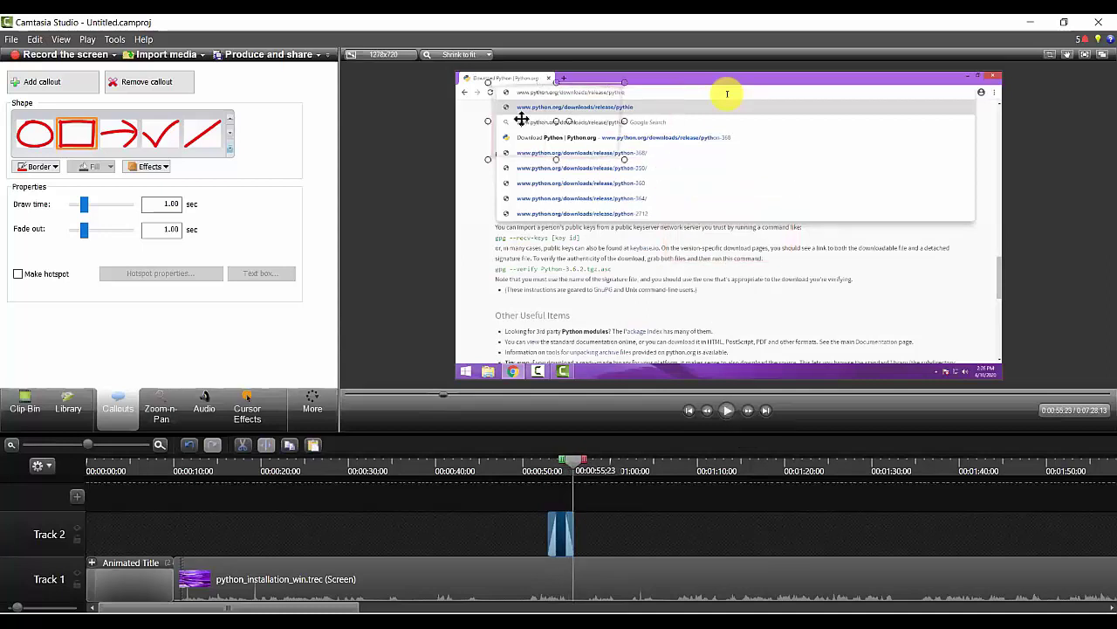
left_click_drag(624, 122, 674, 121)
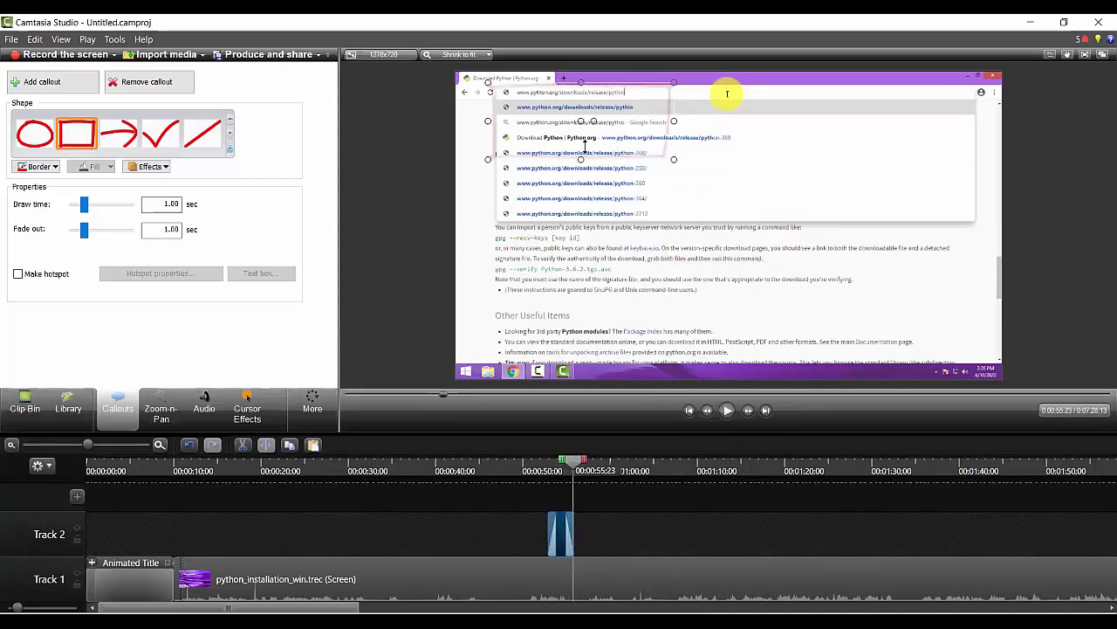
left_click_drag(581, 159, 580, 106)
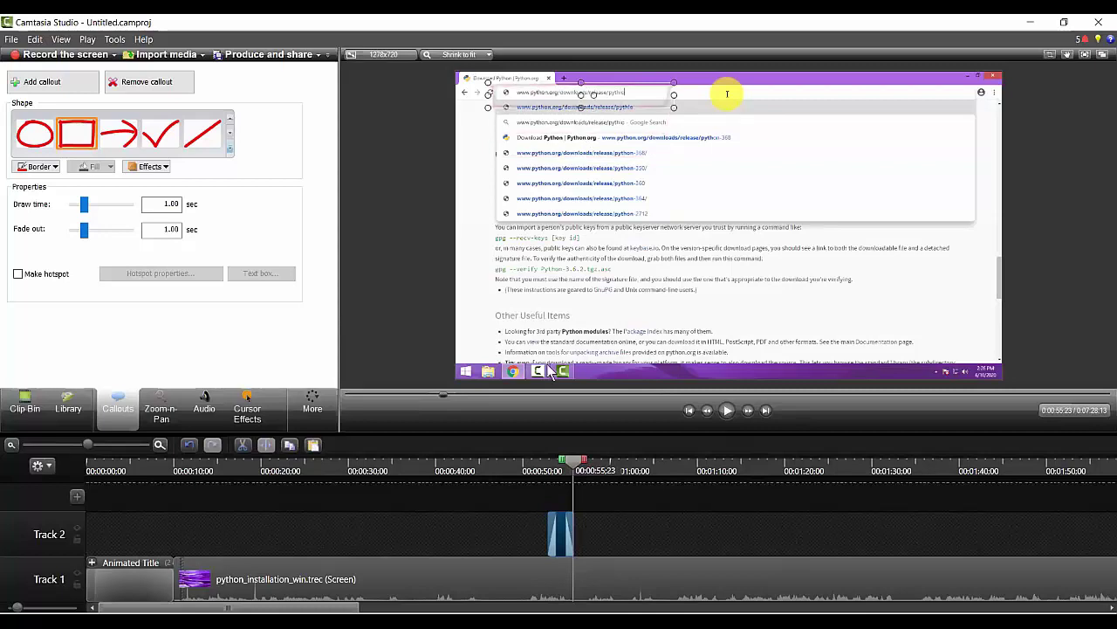
left_click(727, 411)
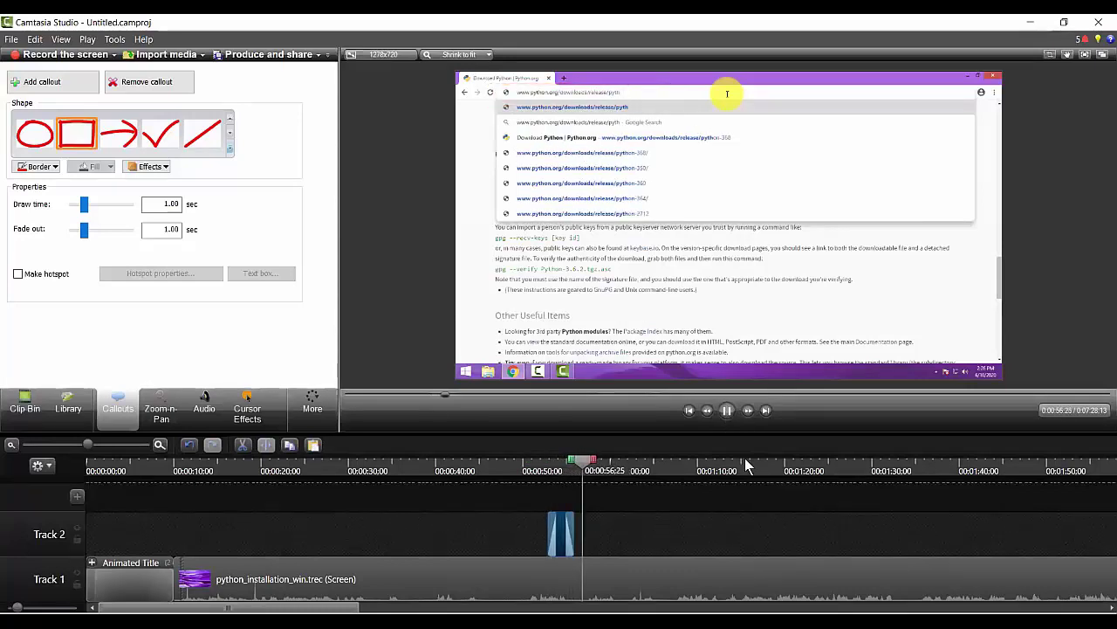
left_click(727, 411)
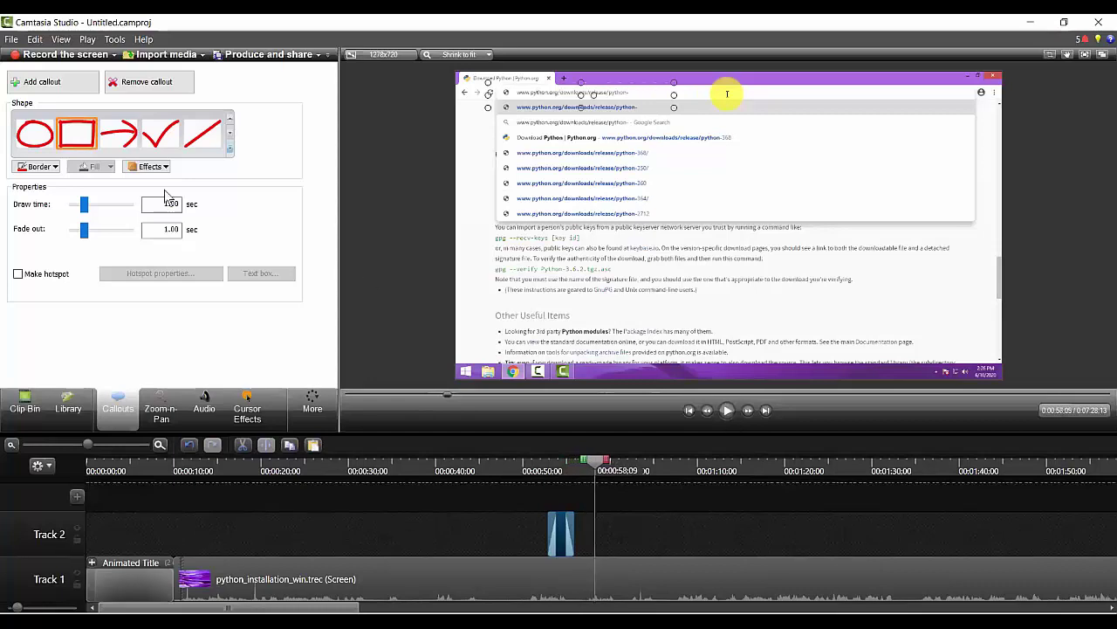
- Change the rectangle to a Sketch Motion oval, preview it from about 52 seconds, and extend it to end at about 1:24
left_click(37, 140)
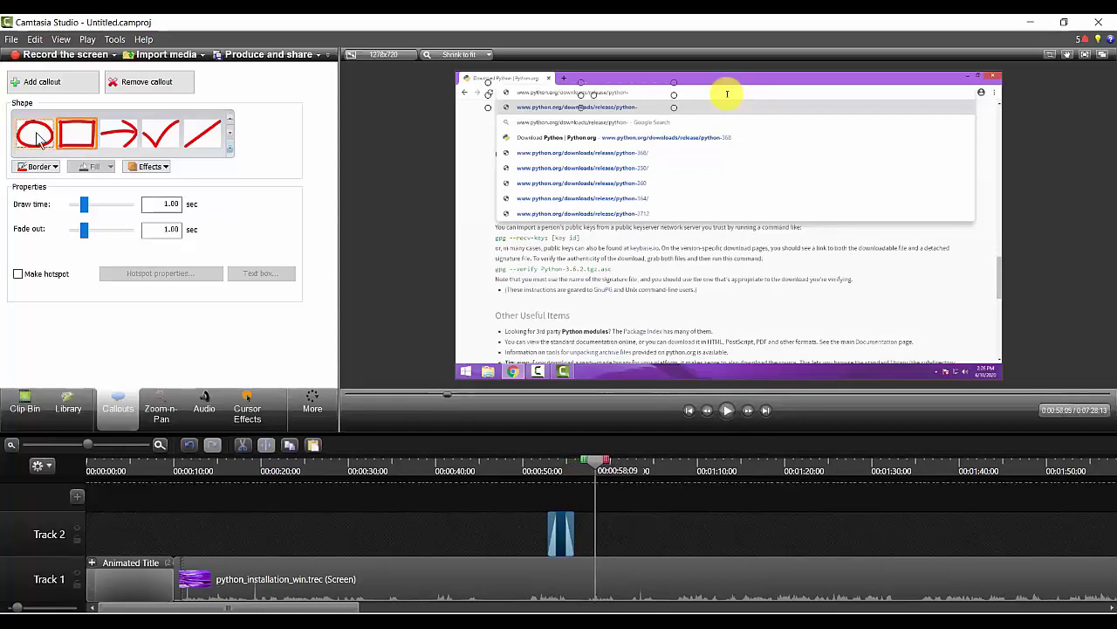
left_click(541, 470)
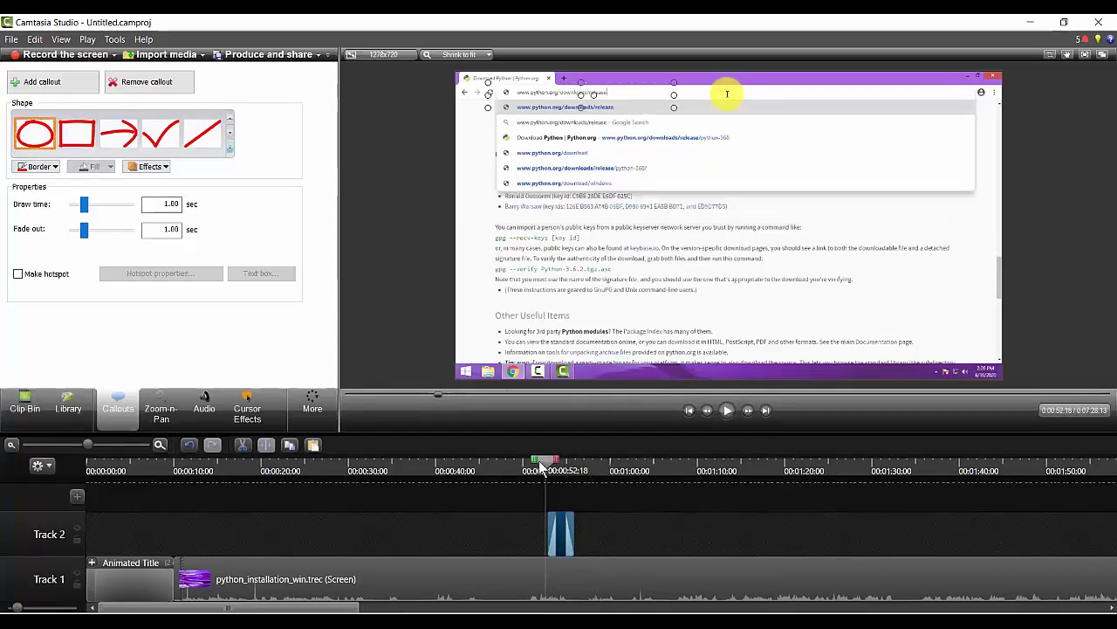
left_click(729, 409)
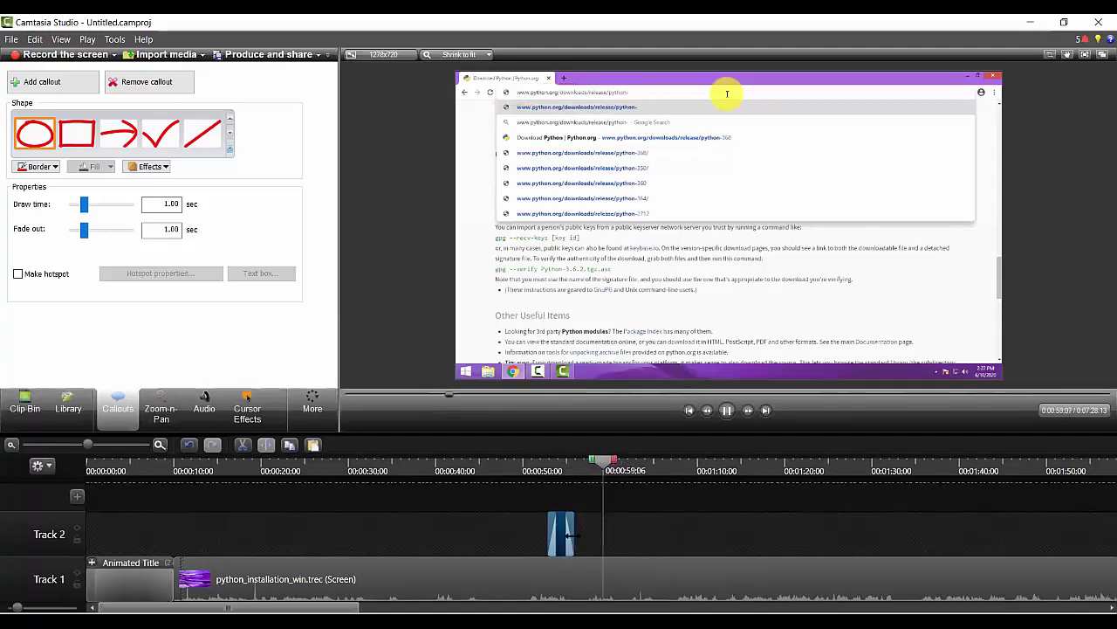
left_click_drag(569, 534, 817, 516)
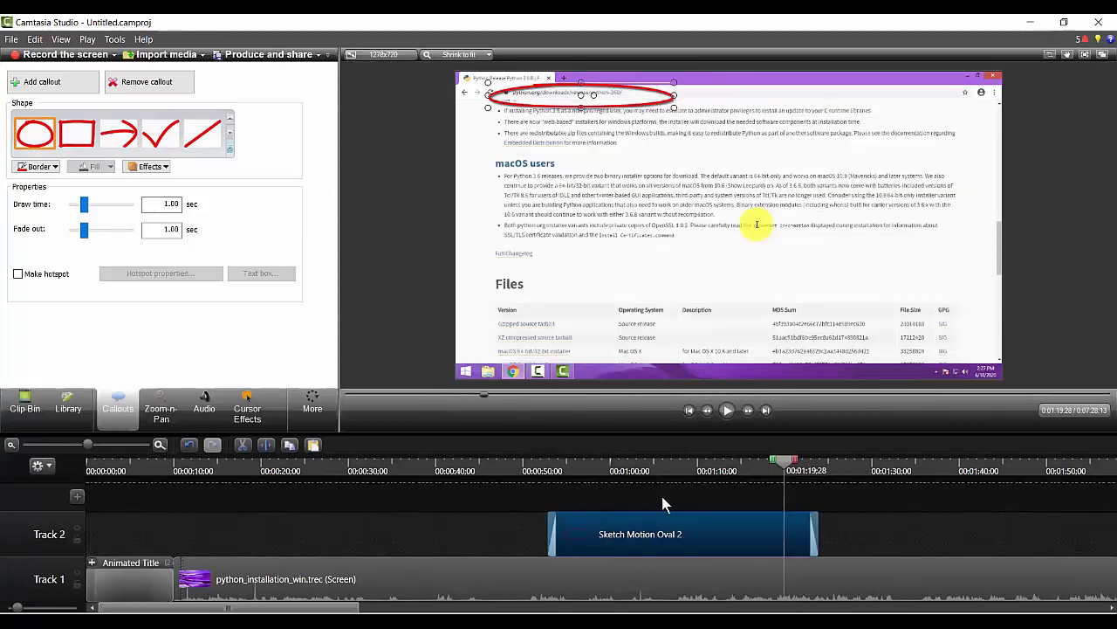
- At 59 seconds, change the oval to a Blur callout, and move and enlarge it over the paragraphs below the URL suggestions
left_click(601, 471)
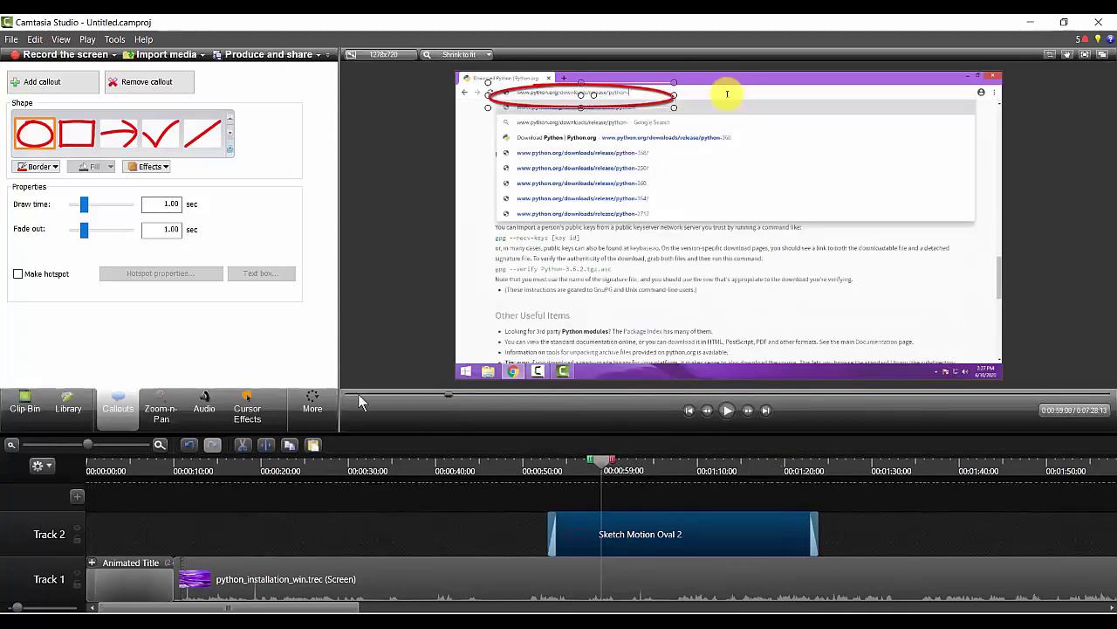
left_click(230, 151)
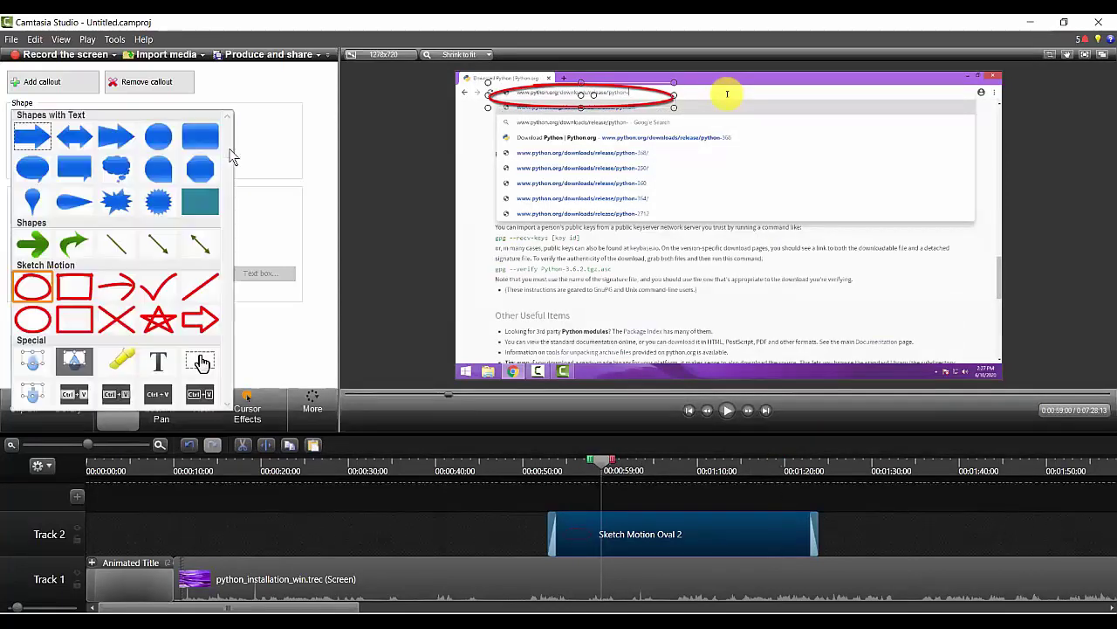
left_click(31, 366)
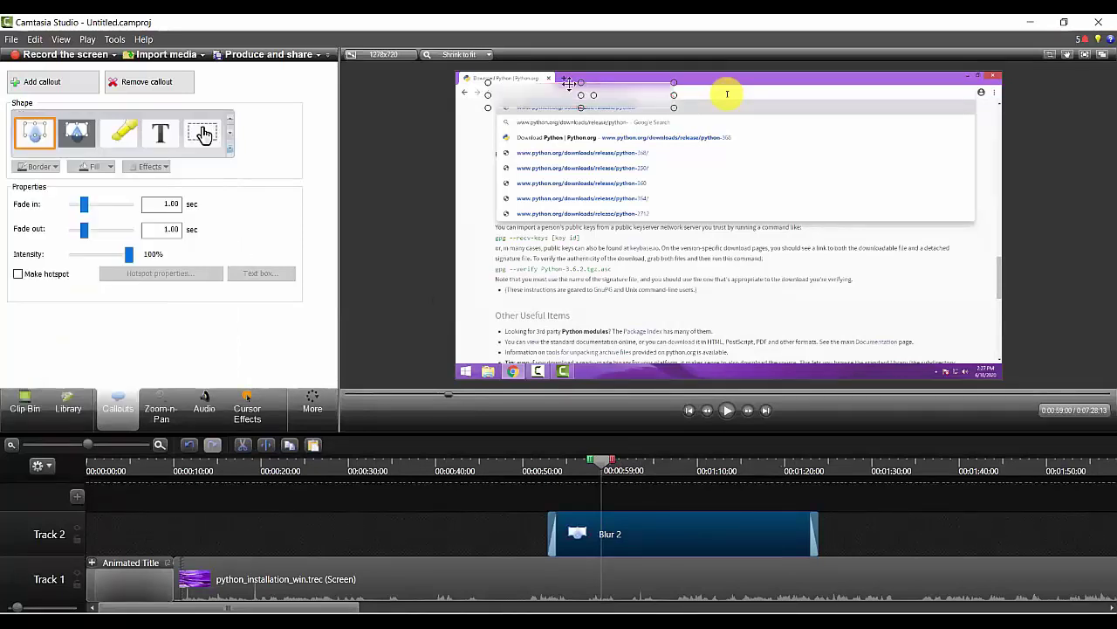
left_click_drag(569, 225, 576, 239)
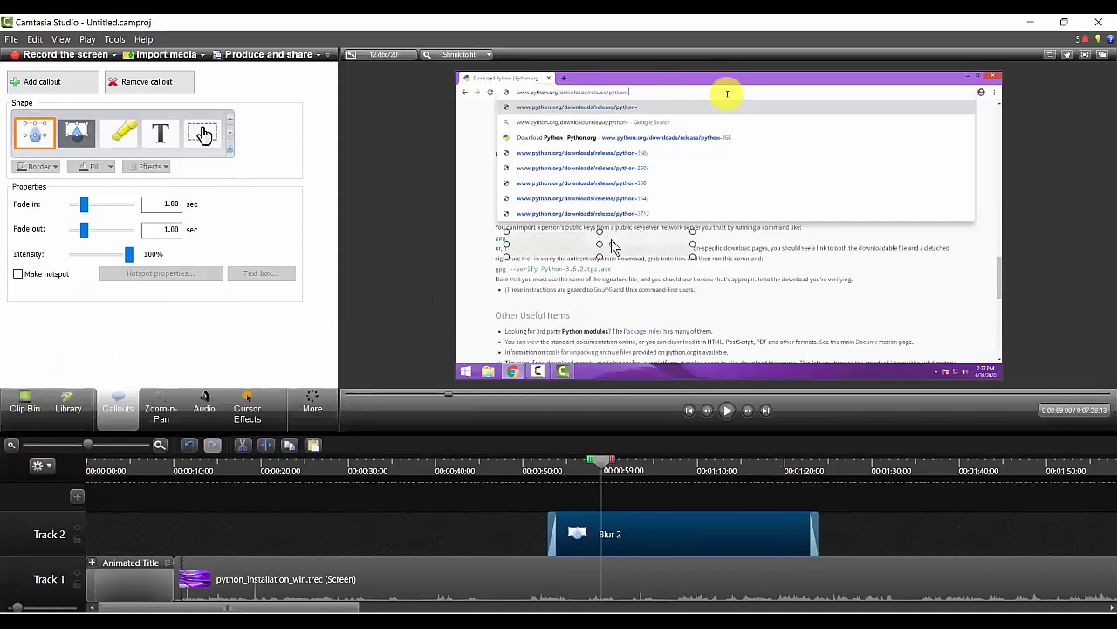
left_click_drag(830, 321, 836, 323)
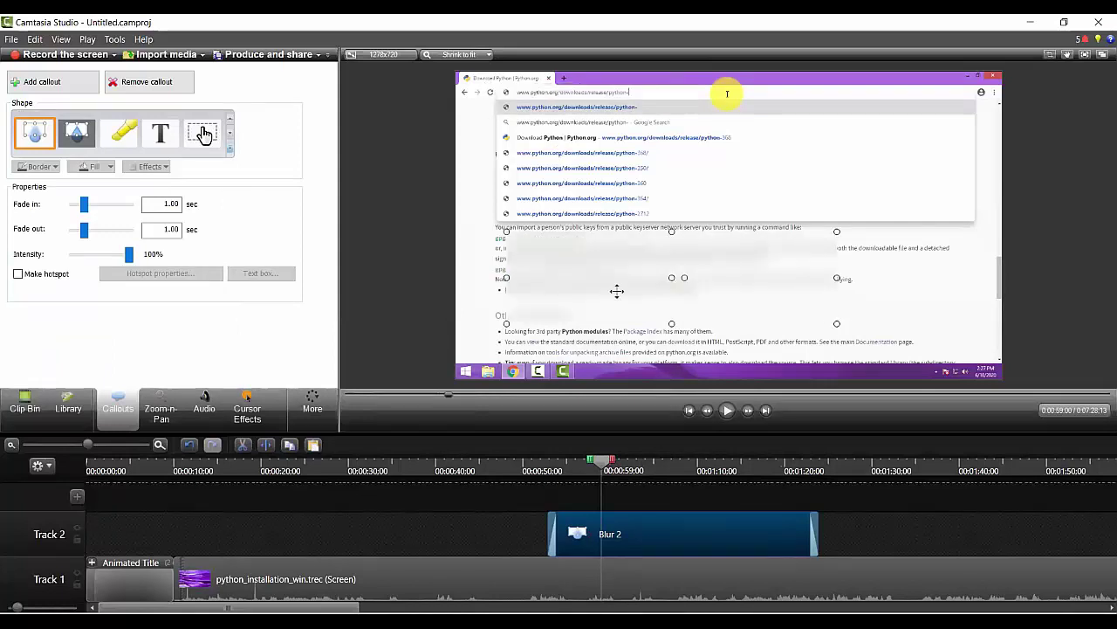
left_click_drag(600, 287, 582, 302)
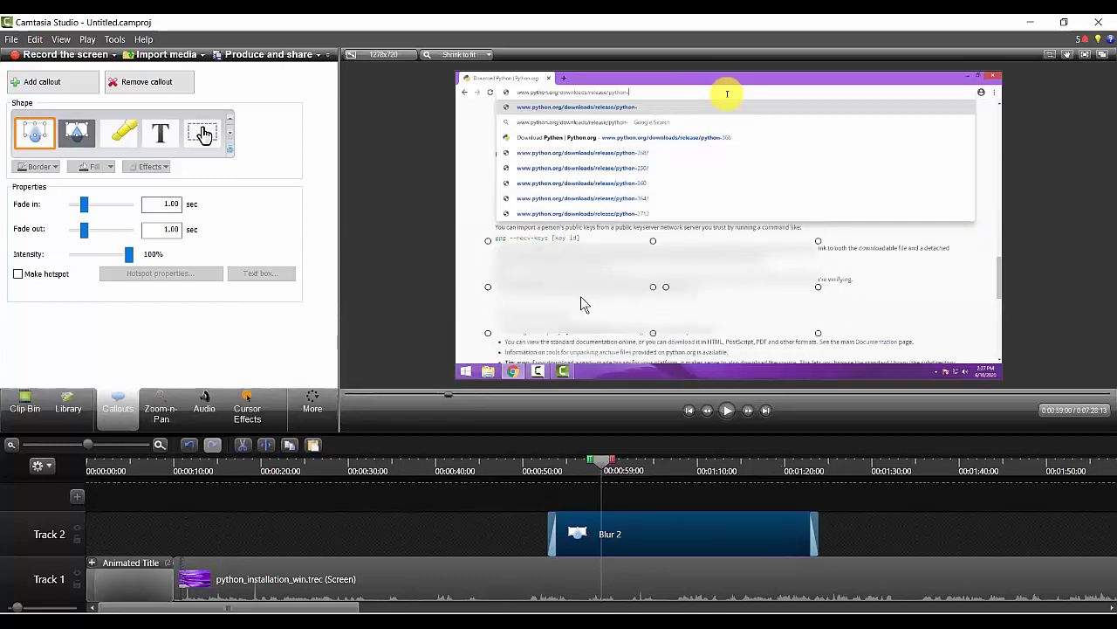
- Change the blur to a Spotlight callout and move it up over the lowest URL suggestions and the first paragraphs below them
left_click(77, 133)
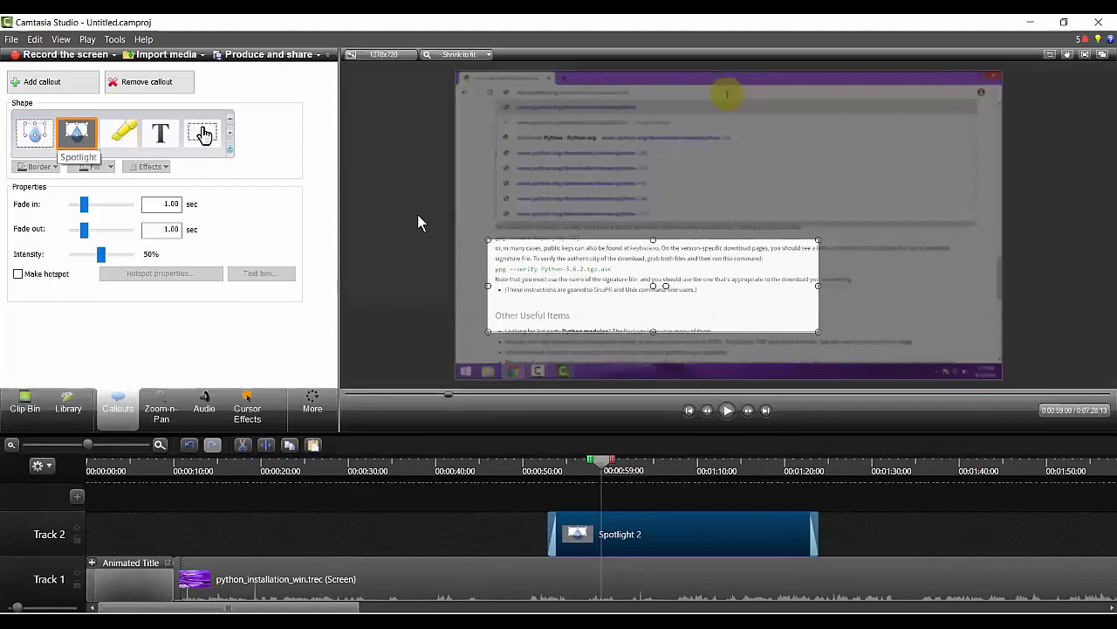
left_click_drag(575, 280, 578, 227)
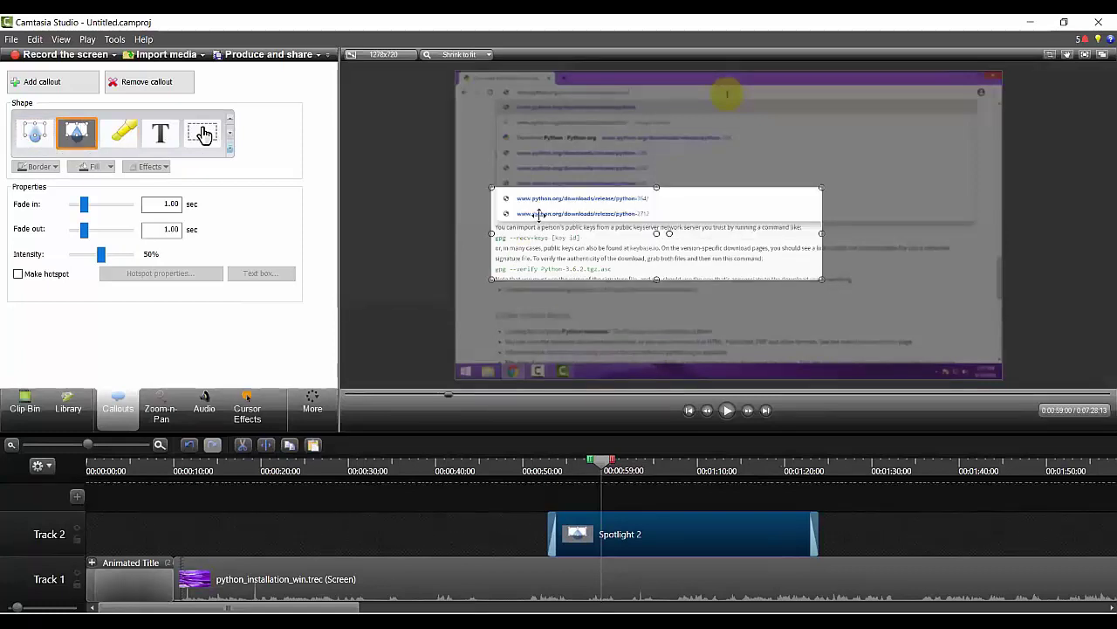
- Move the spotlight over the recorded browser's address bar, preview it from about 51 seconds, and shrink it to frame the URL and first suggestion
left_click_drag(700, 247, 707, 152)
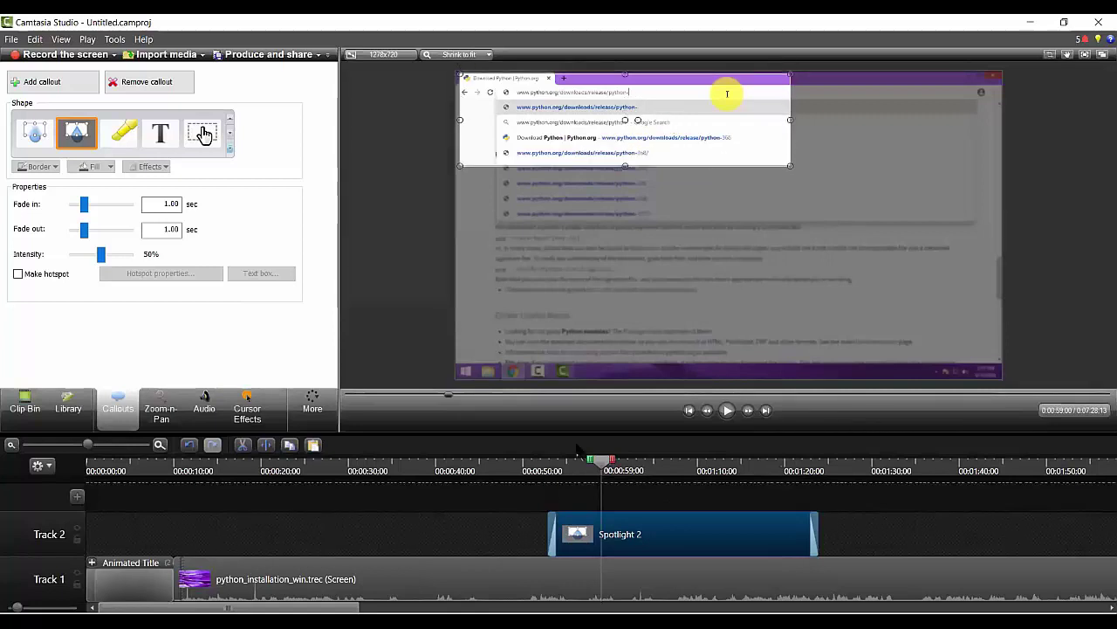
left_click(538, 472)
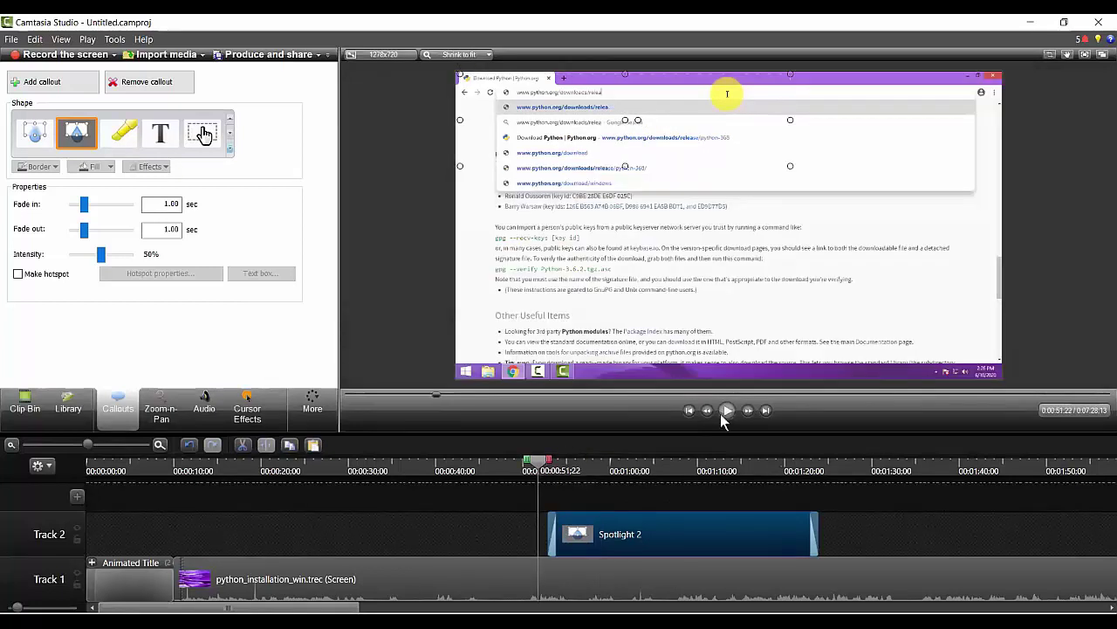
left_click(721, 413)
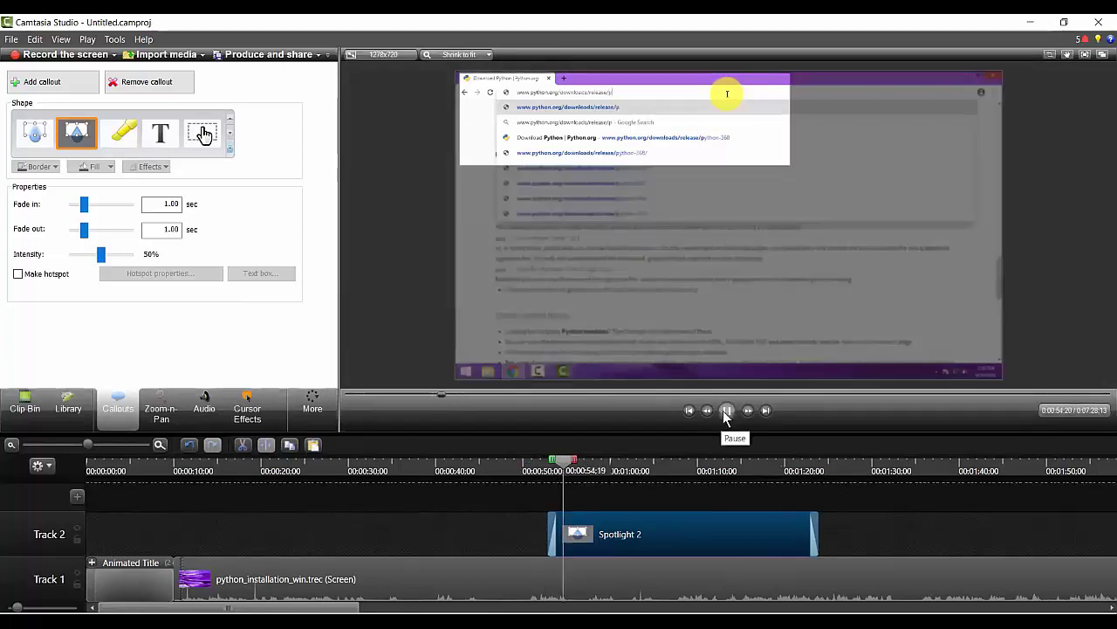
left_click(538, 128)
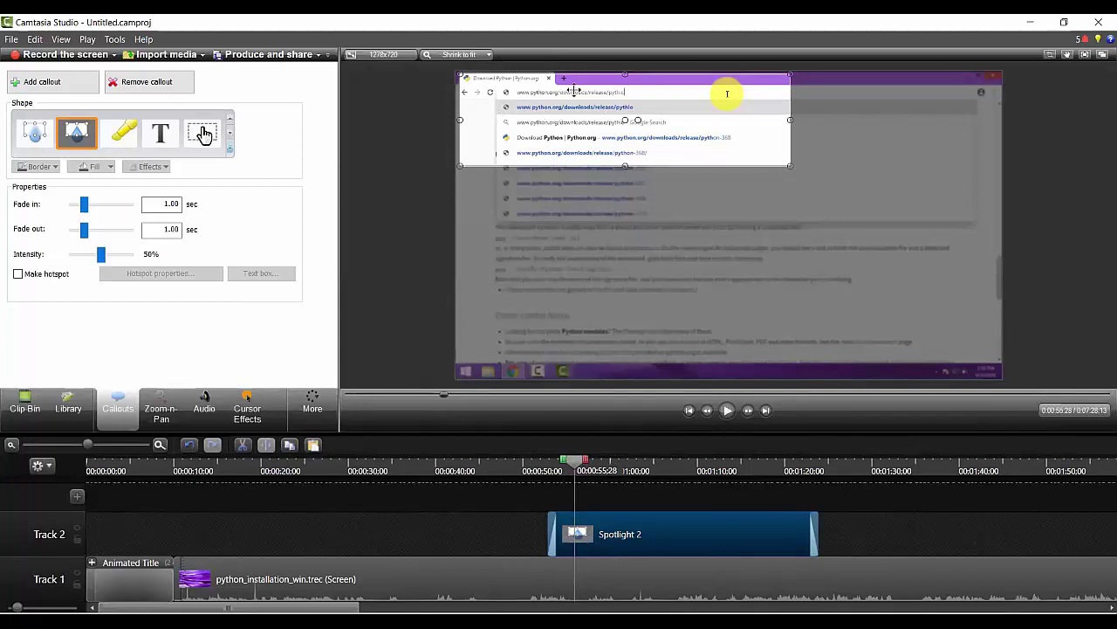
left_click_drag(791, 165, 743, 111)
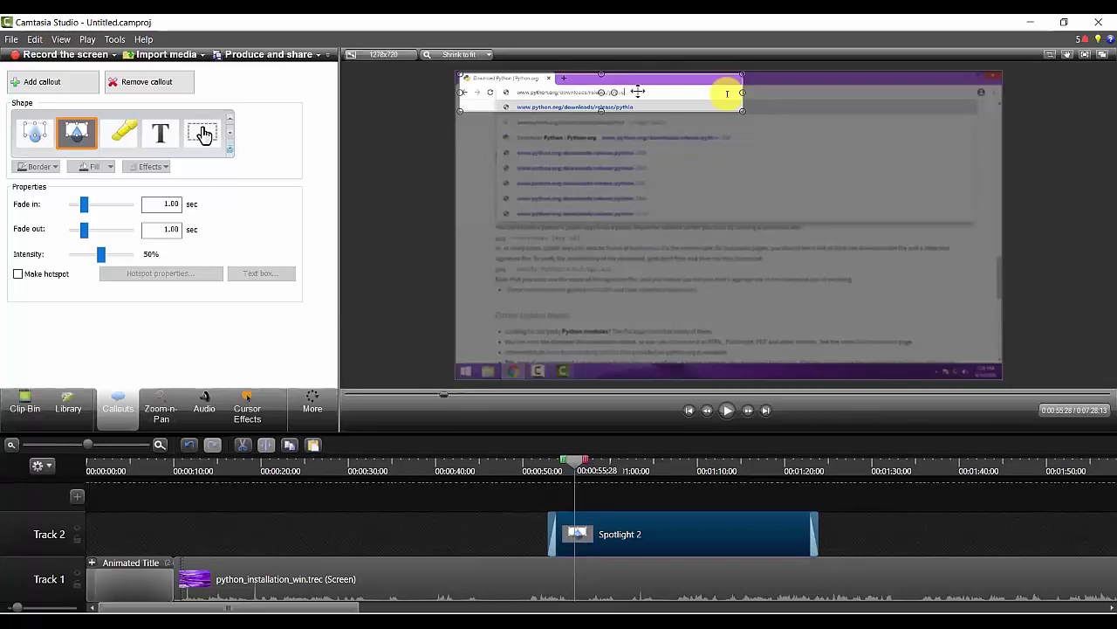
- Change the spotlight to a Highlighter callout, move it below the URL suggestions, and stretch it into a thin band across the paragraph starting "or, in many cases"
left_click(123, 135)
mouse_move(588, 87)
left_mouse_down()
mouse_move(599, 253)
mouse_move(613, 248)
left_mouse_up()
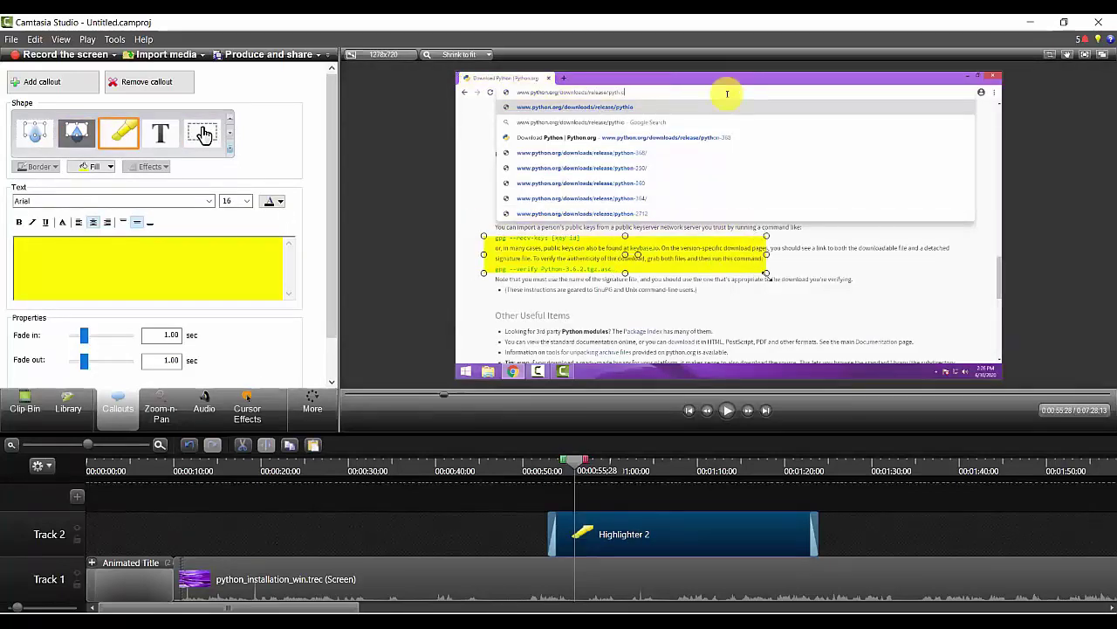
mouse_move(767, 274)
left_mouse_down()
mouse_move(977, 250)
mouse_move(983, 259)
left_mouse_up()
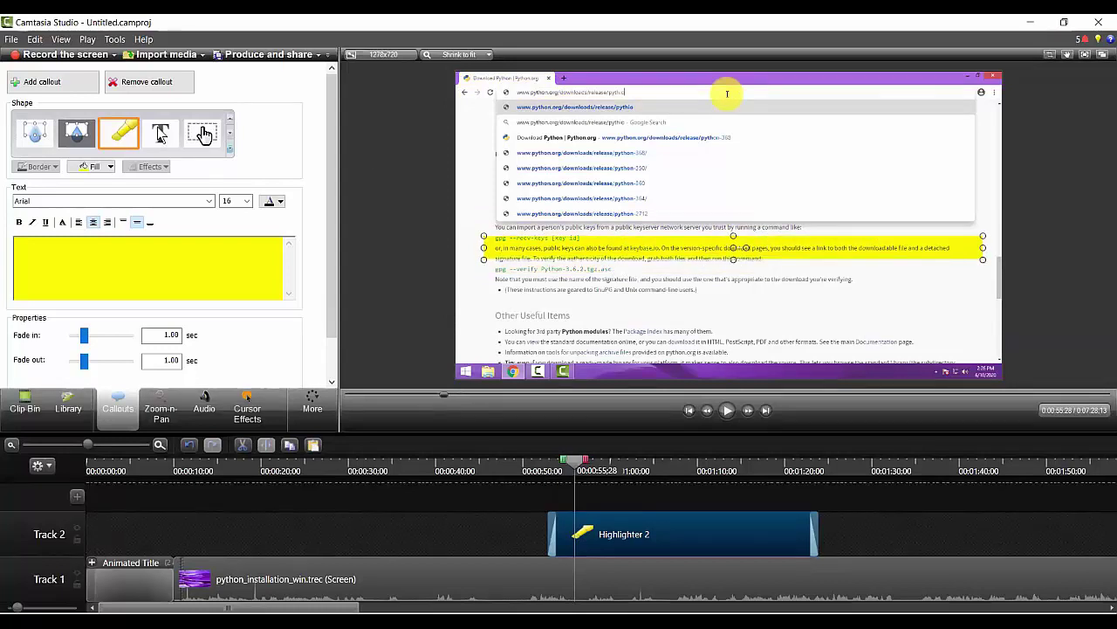
- Change the highlighter to a Text callout and extend its box downward to fit the full height of "This is a trial Video"
left_click(161, 134)
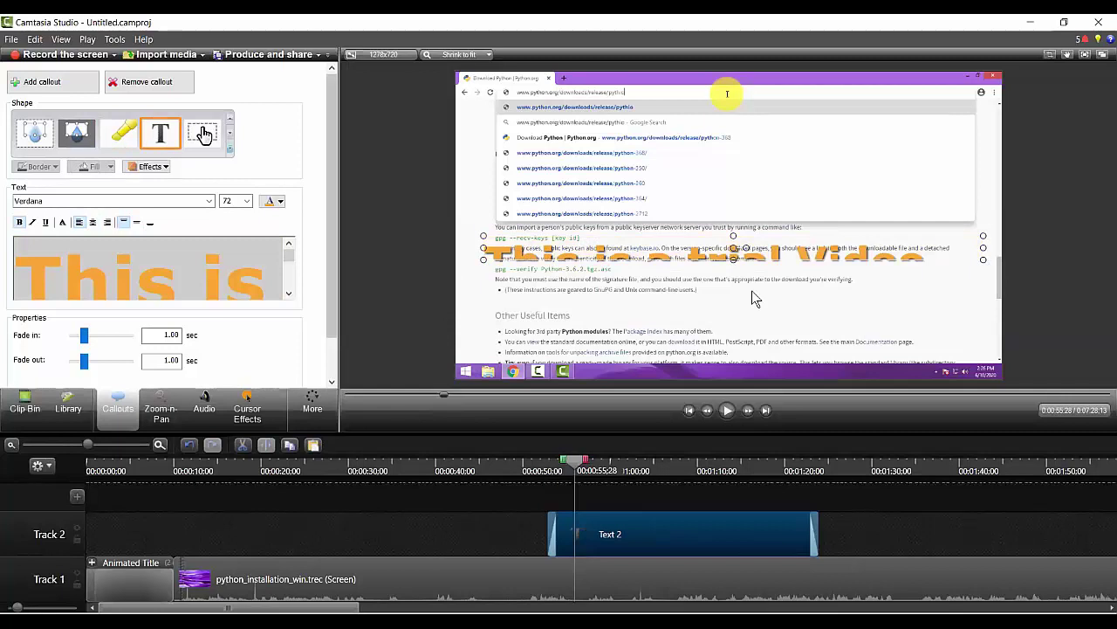
left_click_drag(733, 259, 734, 342)
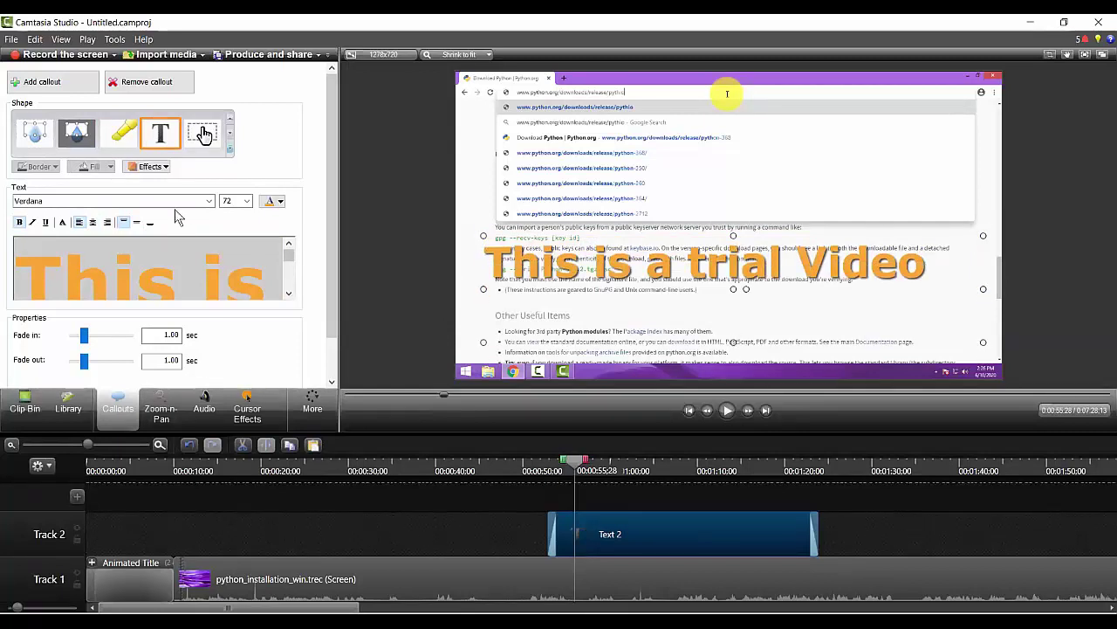
- Change the text to a grey-key Keystroke callout with the combination Shift+C, and delete the callout from Track 2
left_click(232, 153)
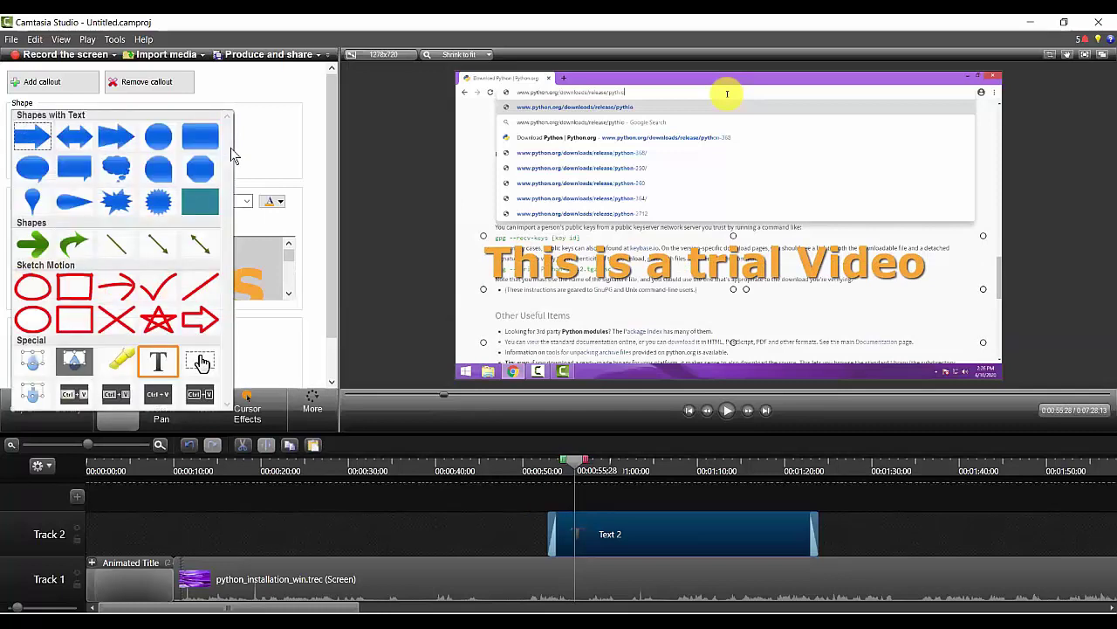
left_click(76, 395)
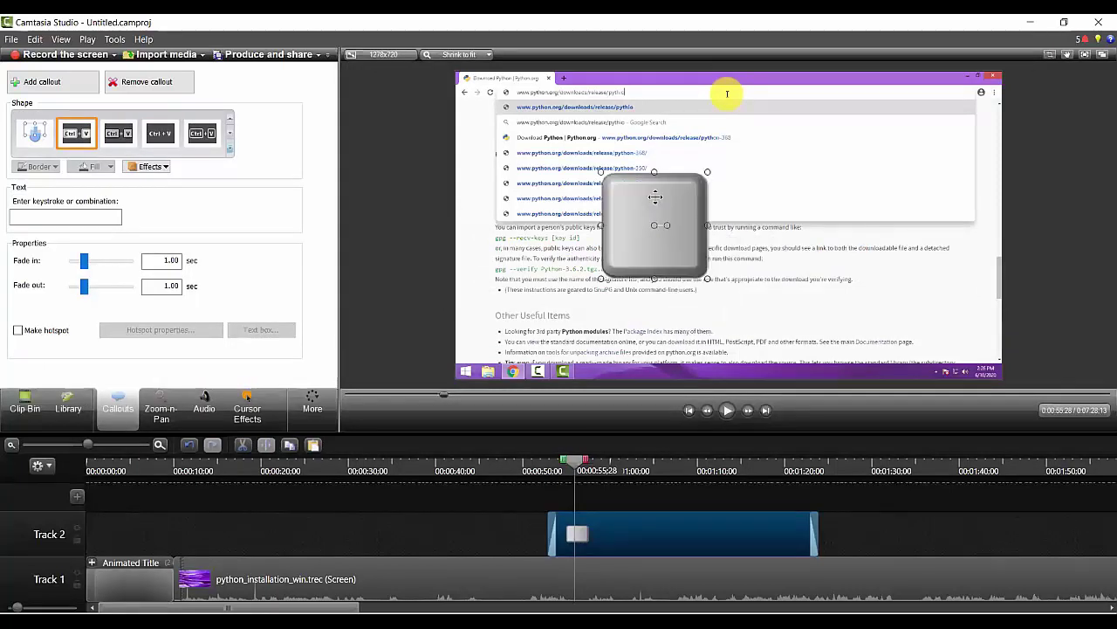
left_click(61, 218)
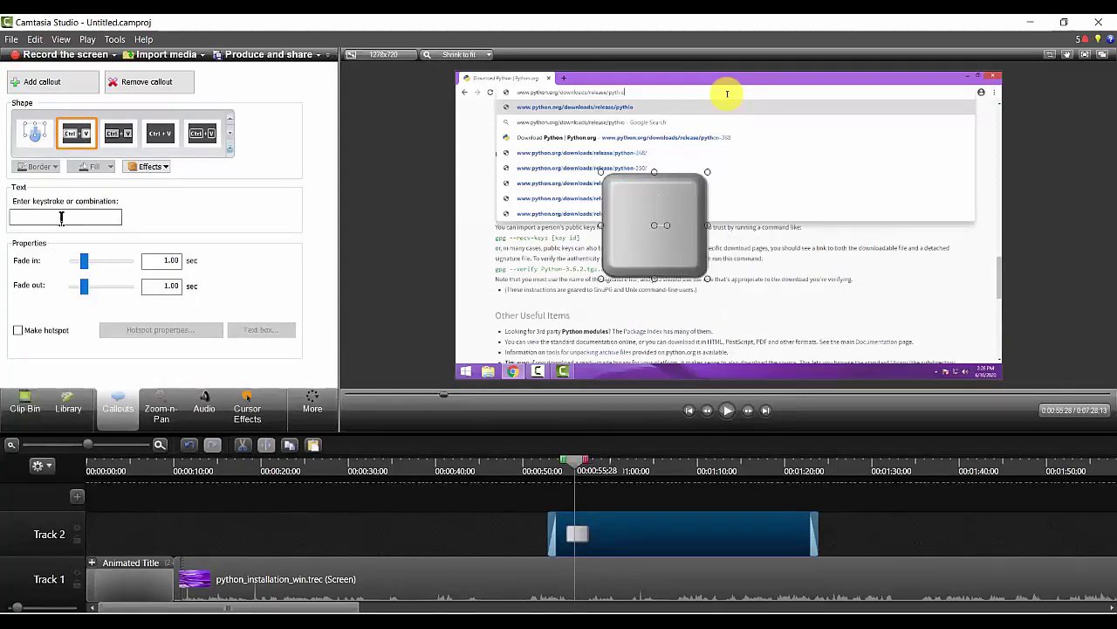
key("shift+c")
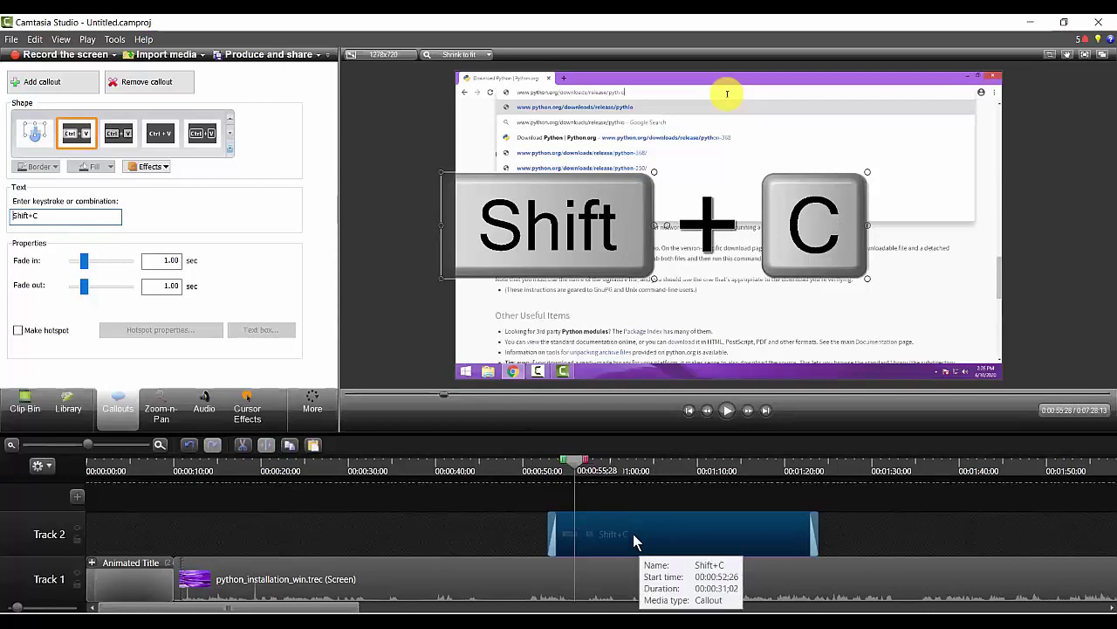
key("Delete")
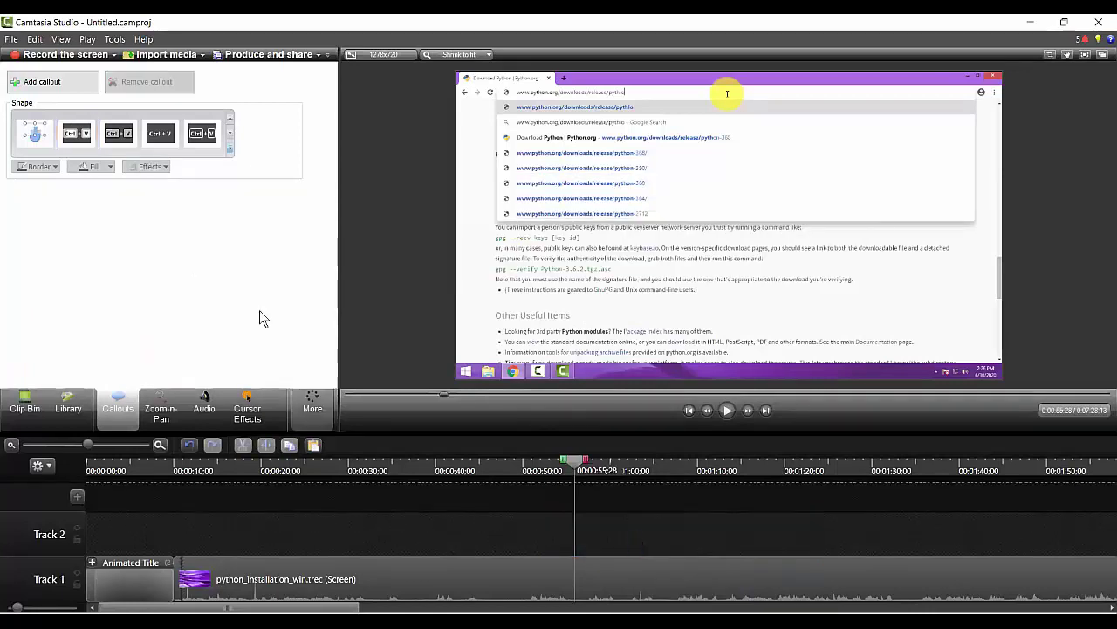
- Try an outlined Keystroke callout at about 55 seconds with the keystrokes Delete and Ctrl+C, and remove it from Track 2
left_click(202, 136)
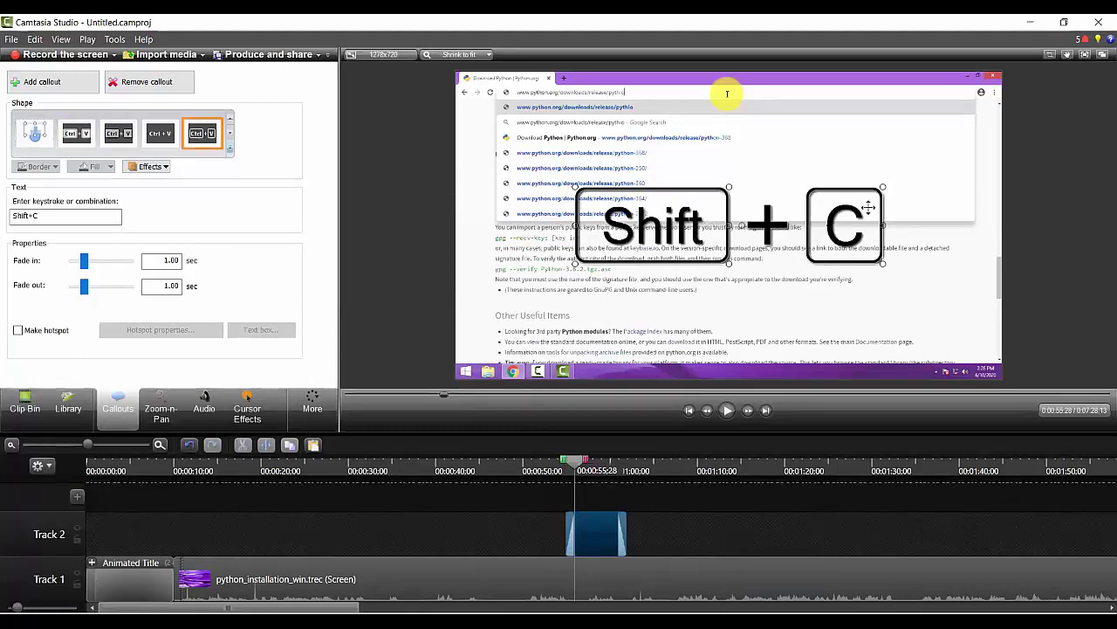
left_click(594, 471)
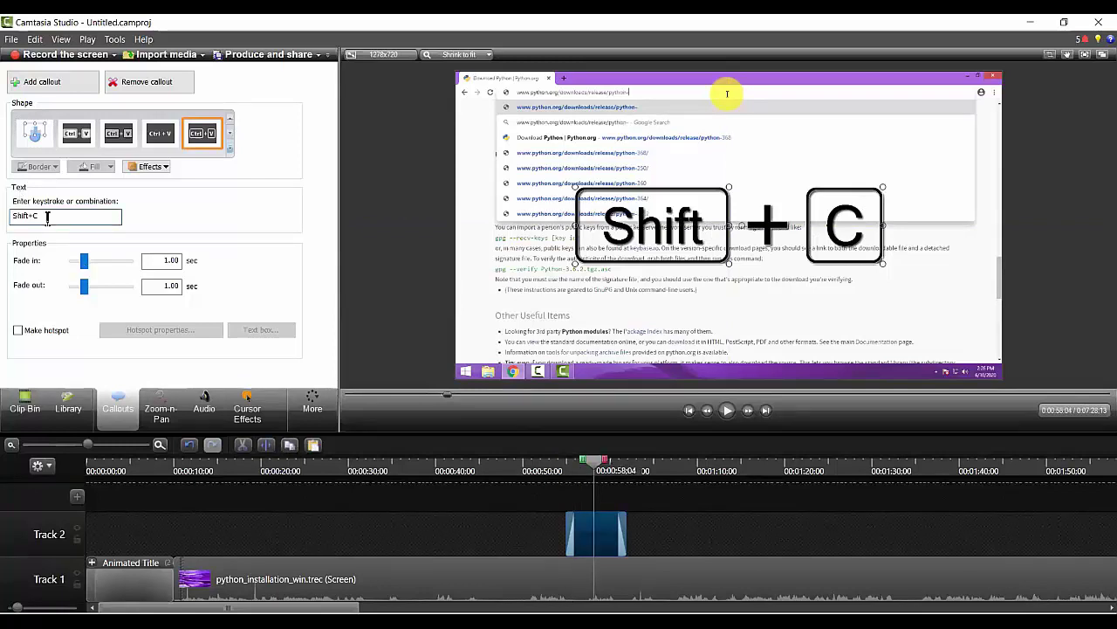
key("Delete")
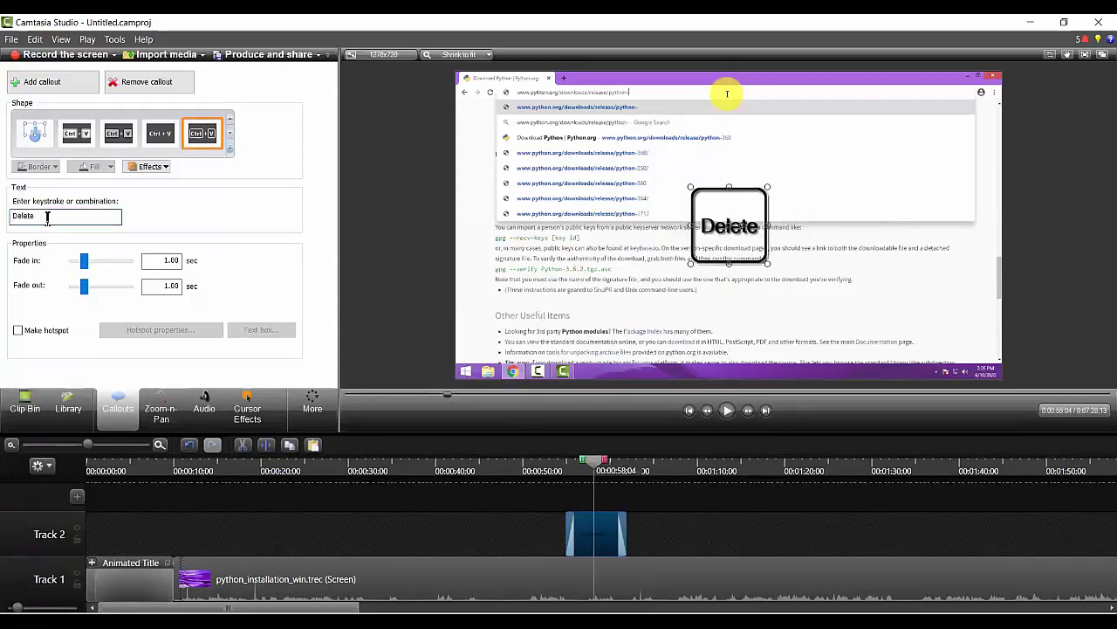
key("ctrl+c")
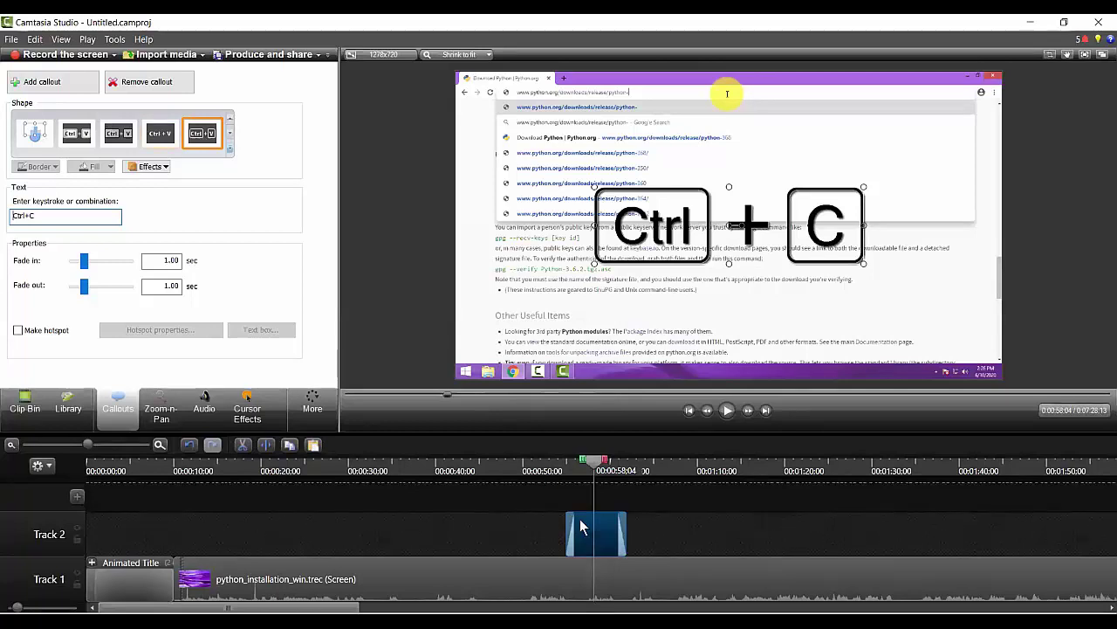
key("Delete")
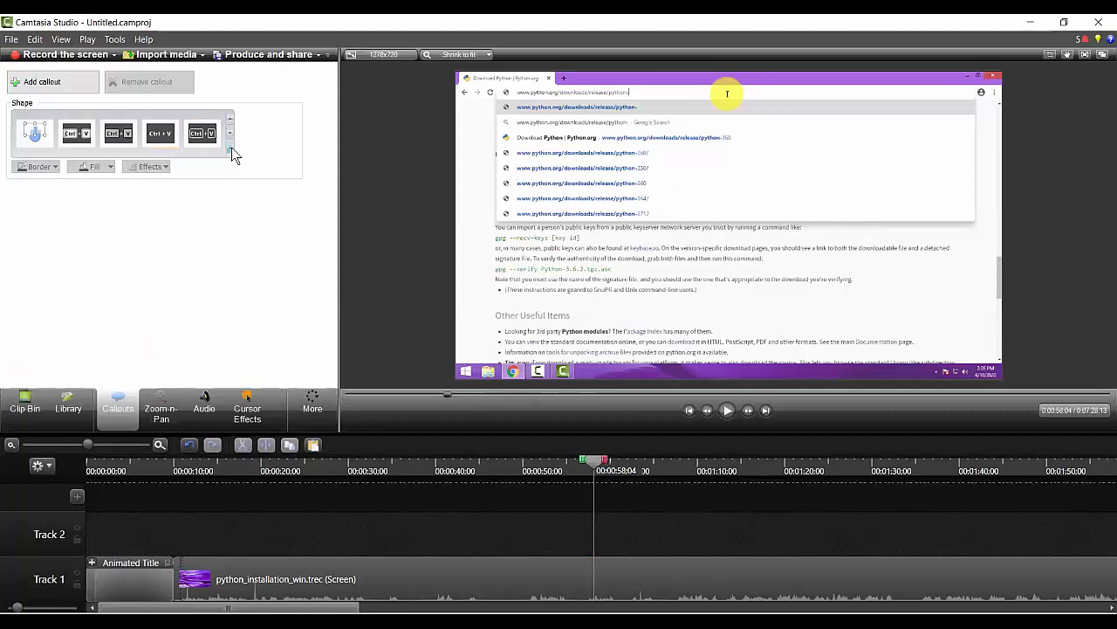
left_click(232, 152)
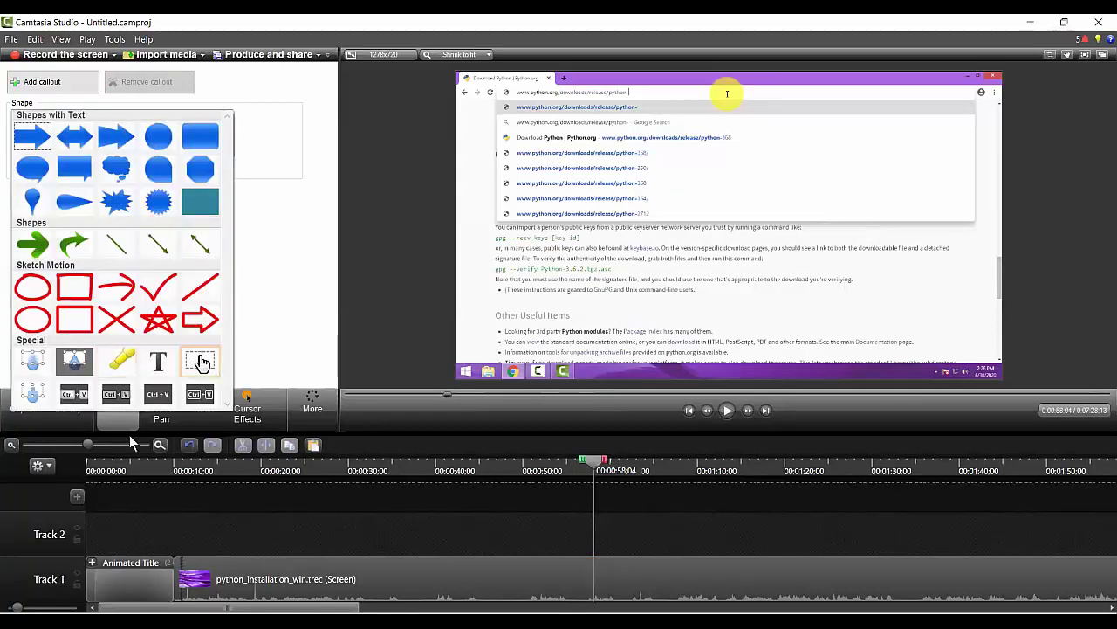
left_click(200, 360)
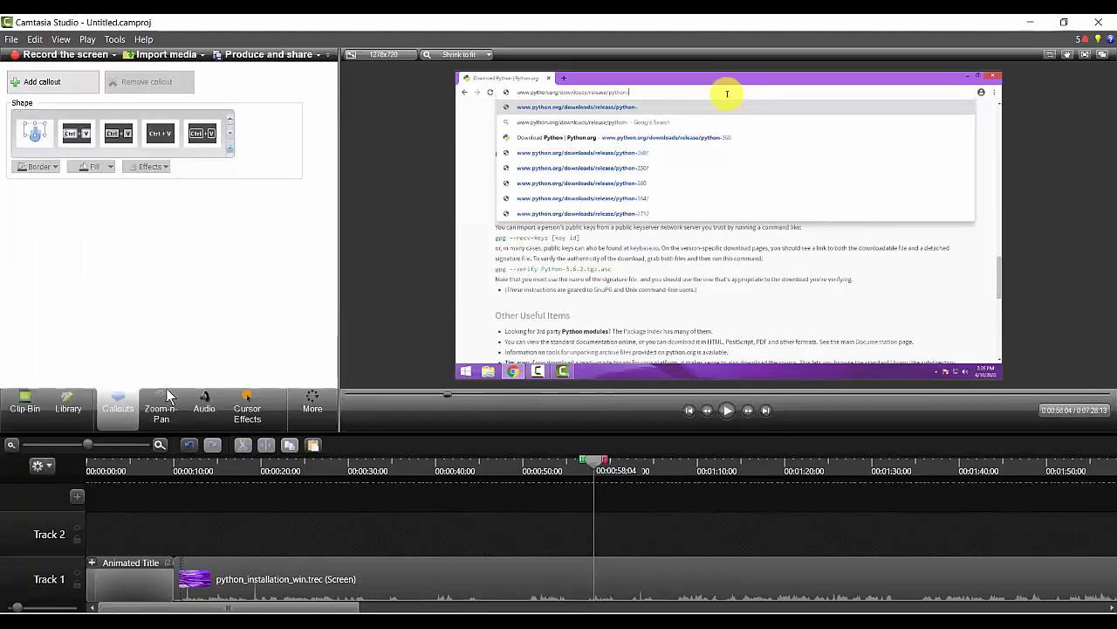
- Open the visual properties of the python_installation_win.trec clip and review its scale, opacity, position, rotation and visual effect settings
left_click(319, 420)
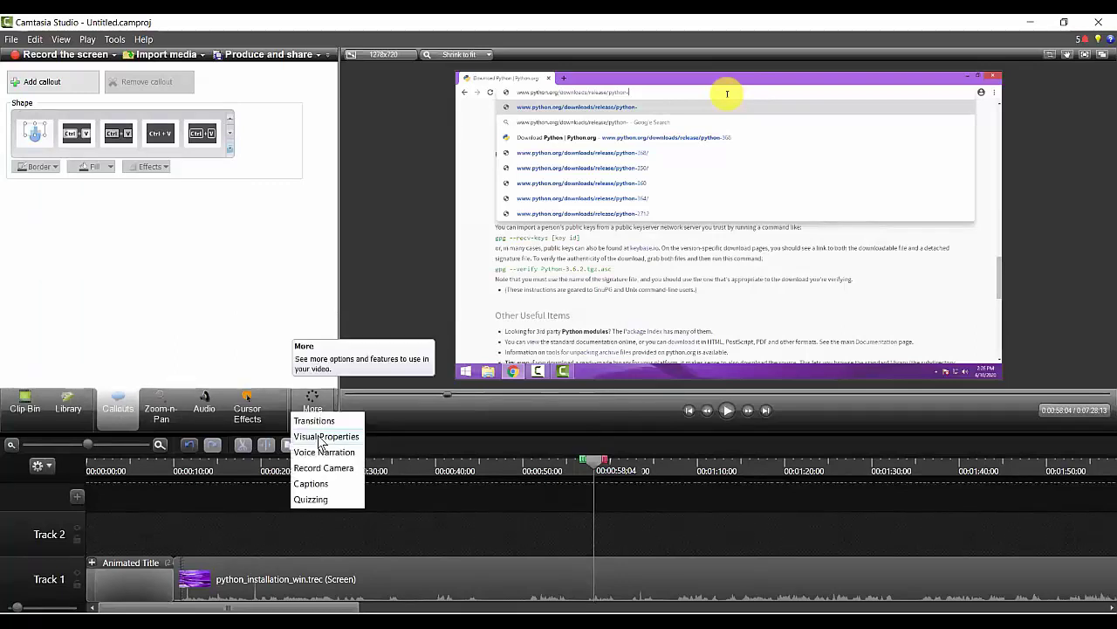
left_click(321, 438)
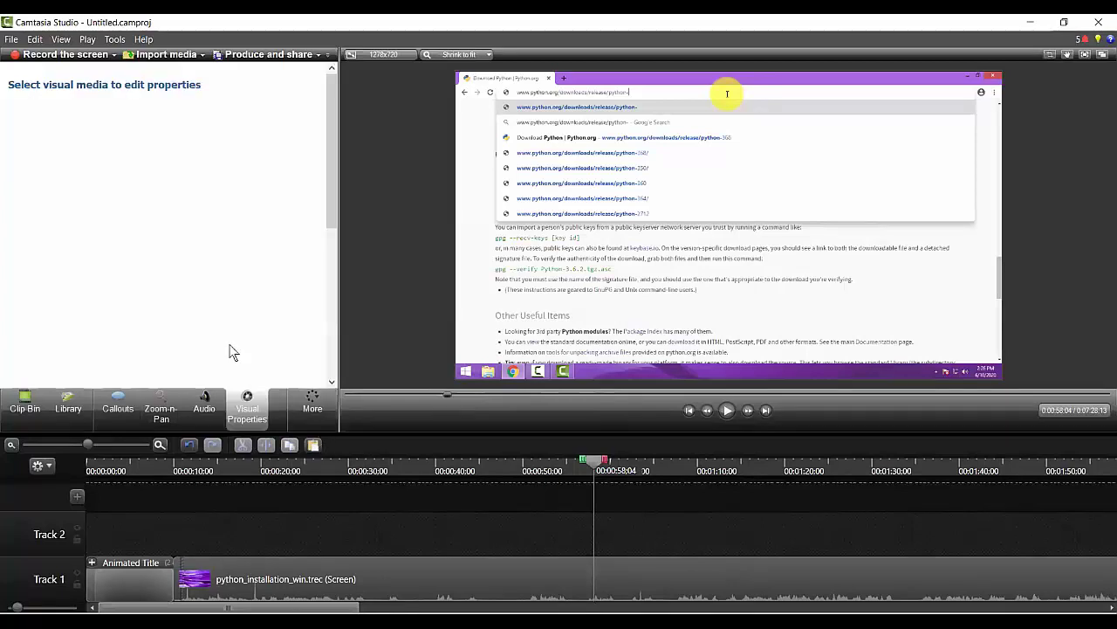
left_click(334, 579)
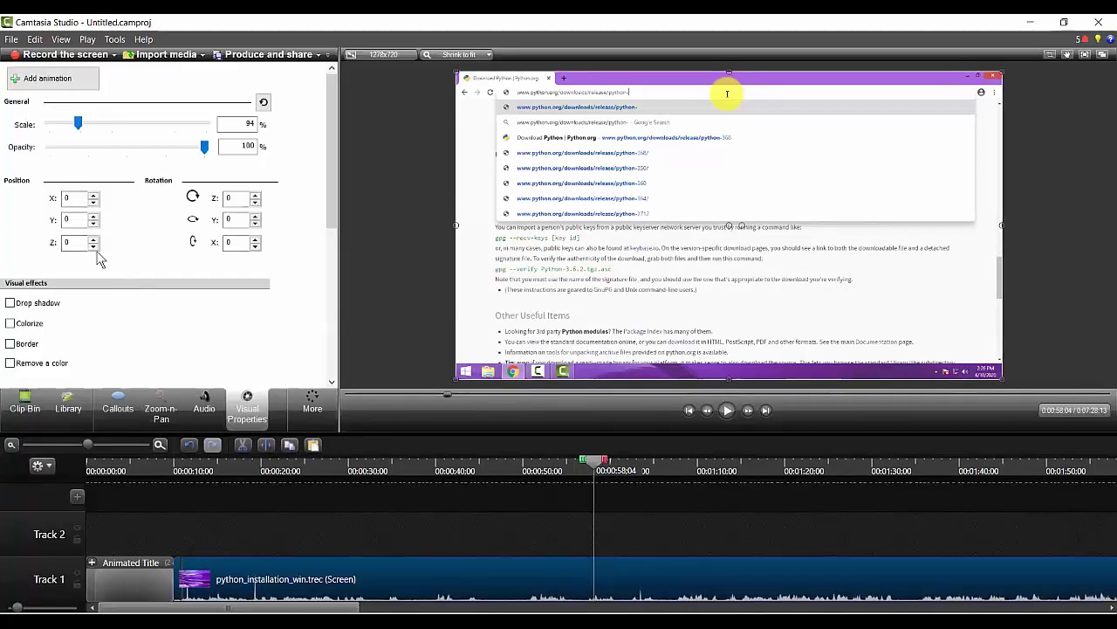
scroll(330, 116, "down", 1)
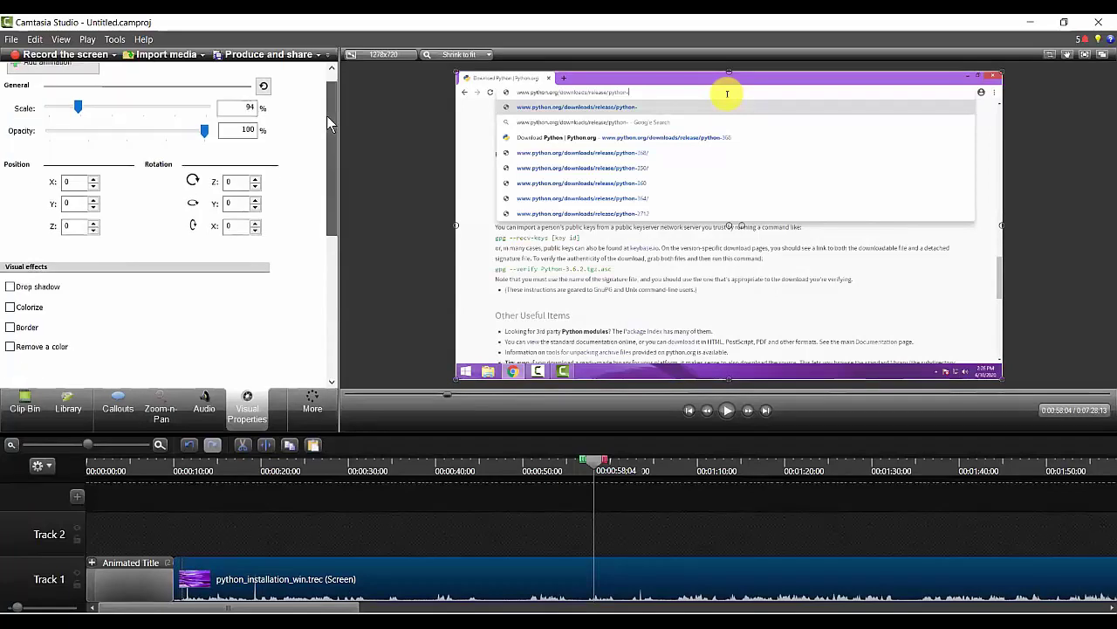
scroll(331, 112, "up", 1)
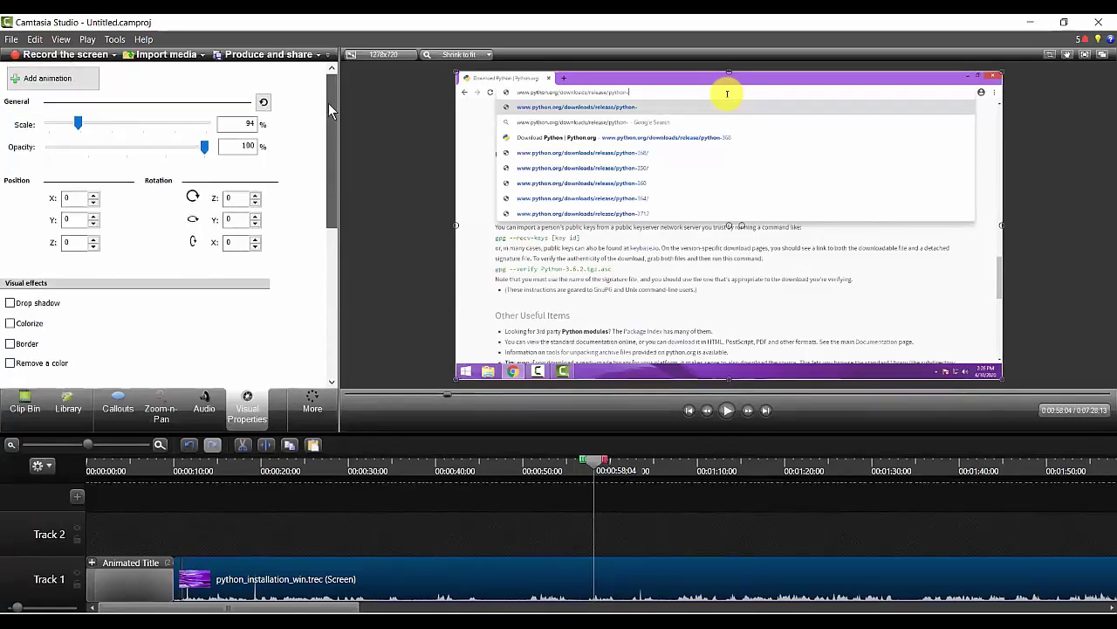
left_click(66, 79)
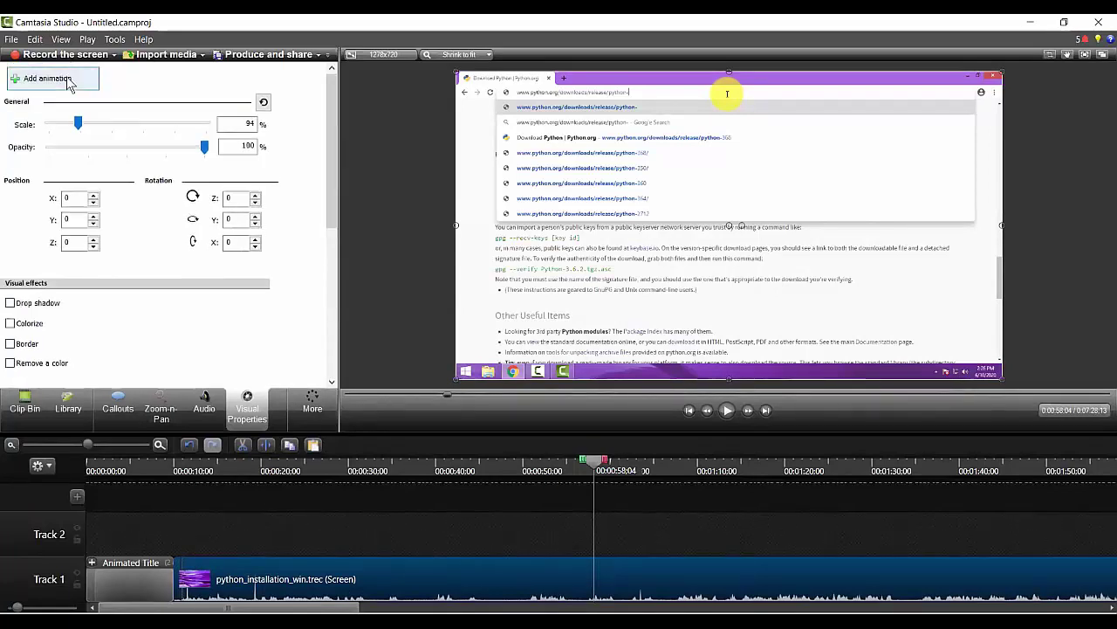
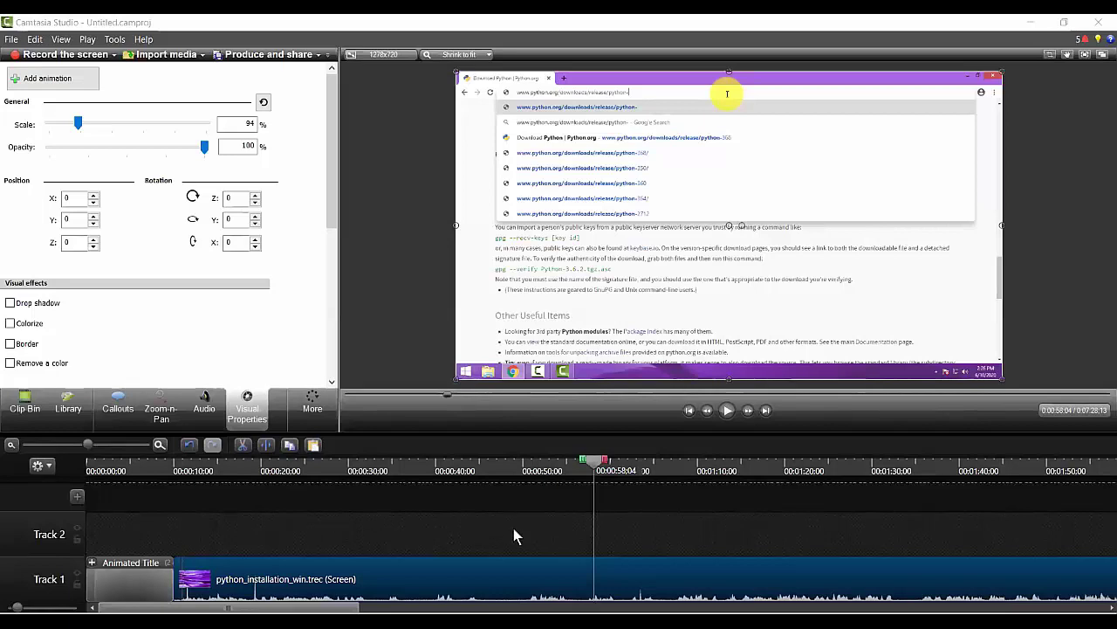
- Reselect the python_installation_win.trec clip on Track 1 and enable the Border visual effect for it
left_click(482, 526)
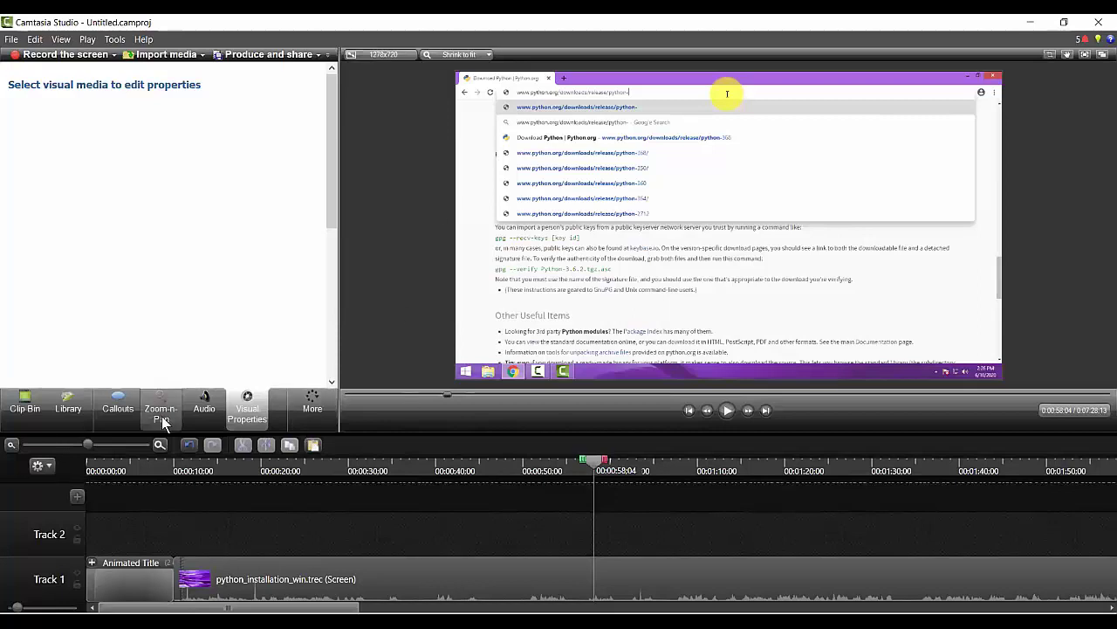
left_click(357, 578)
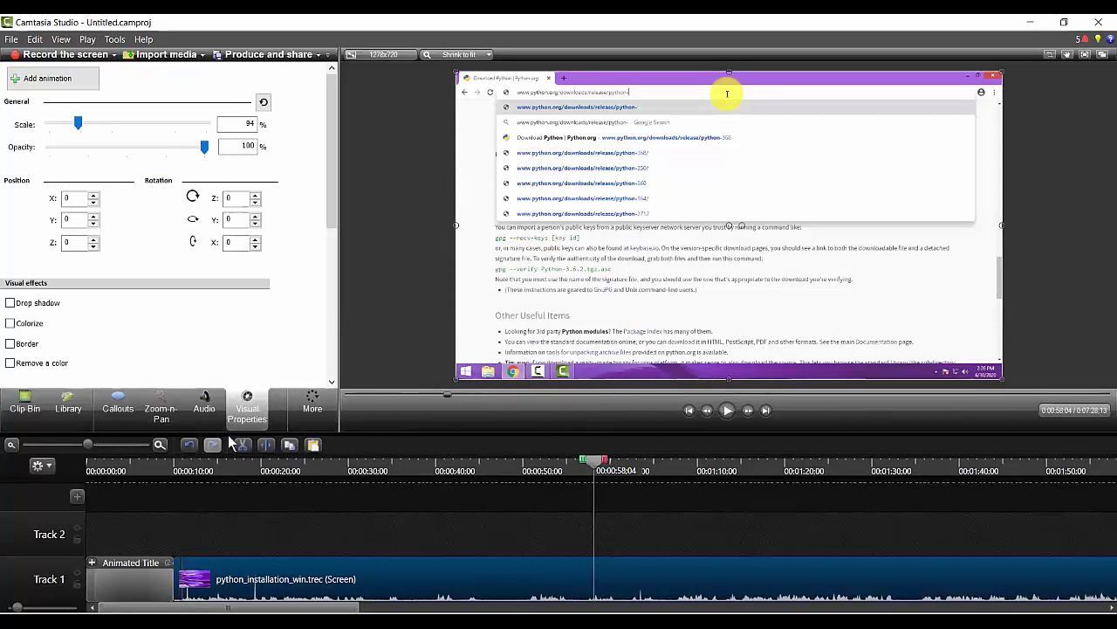
left_click(16, 346)
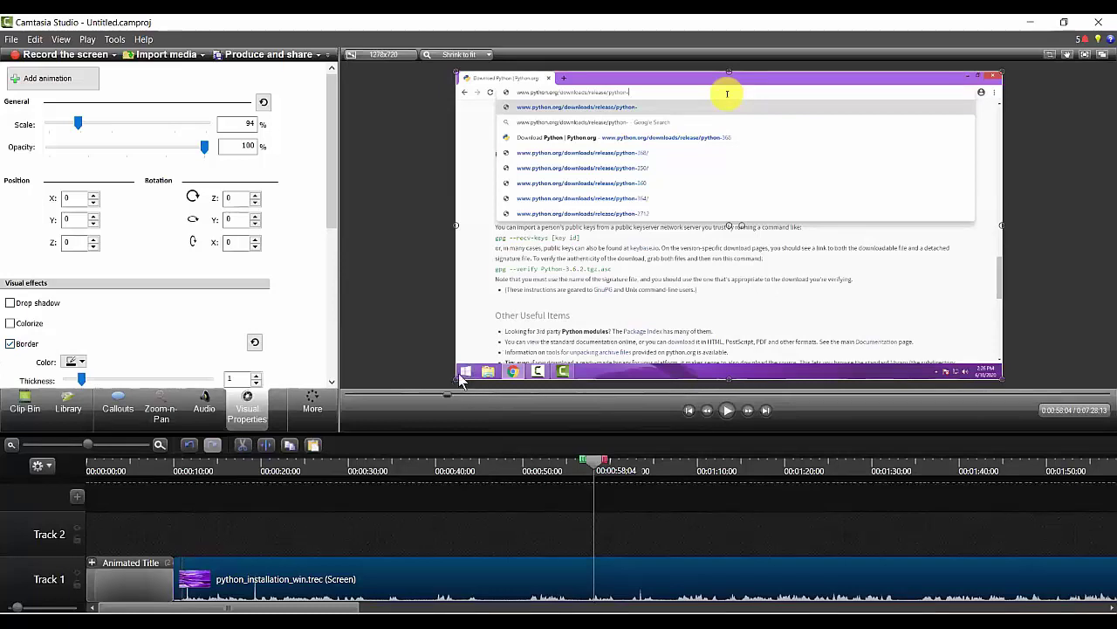
- Try the Drop shadow visual effect on the recording clip and turn it off again
left_click_drag(329, 159, 336, 200)
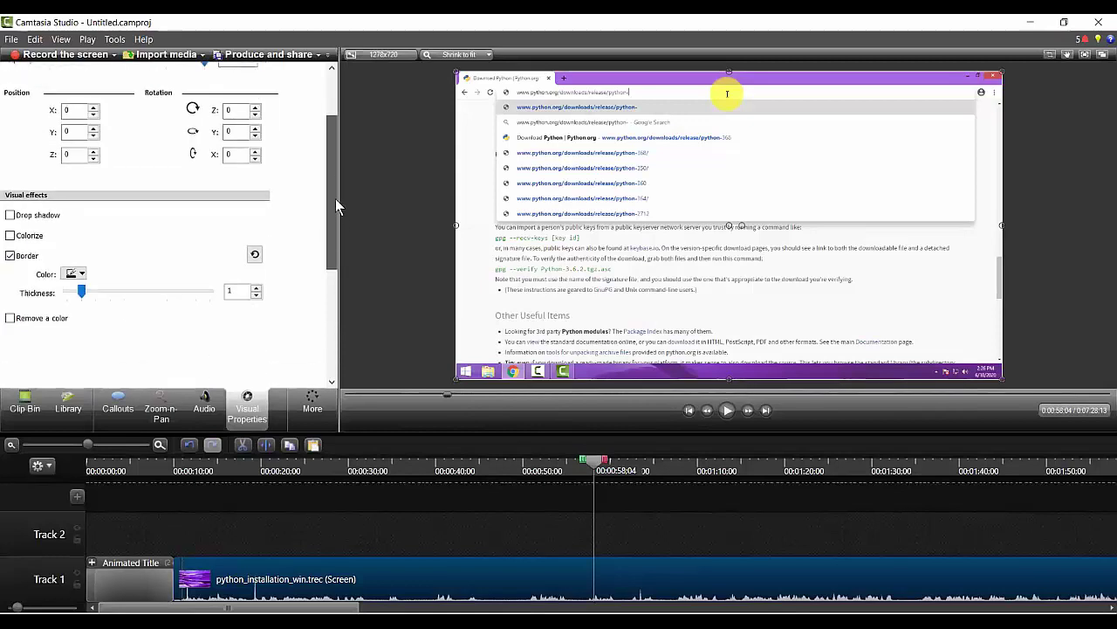
scroll(263, 191, "up", 1)
left_click(10, 237)
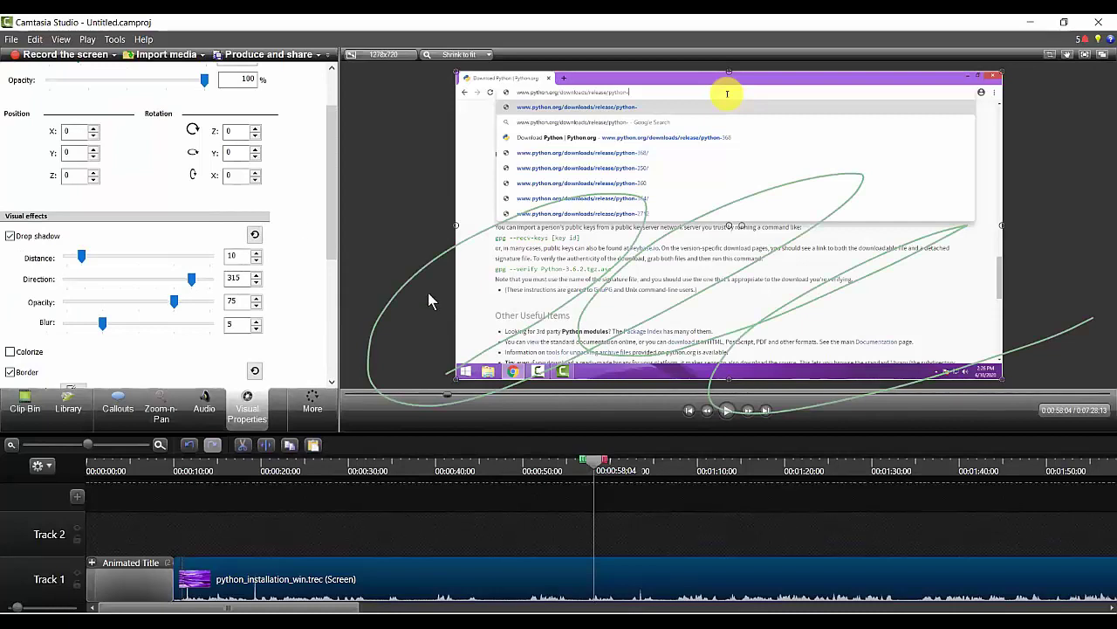
left_click(11, 236)
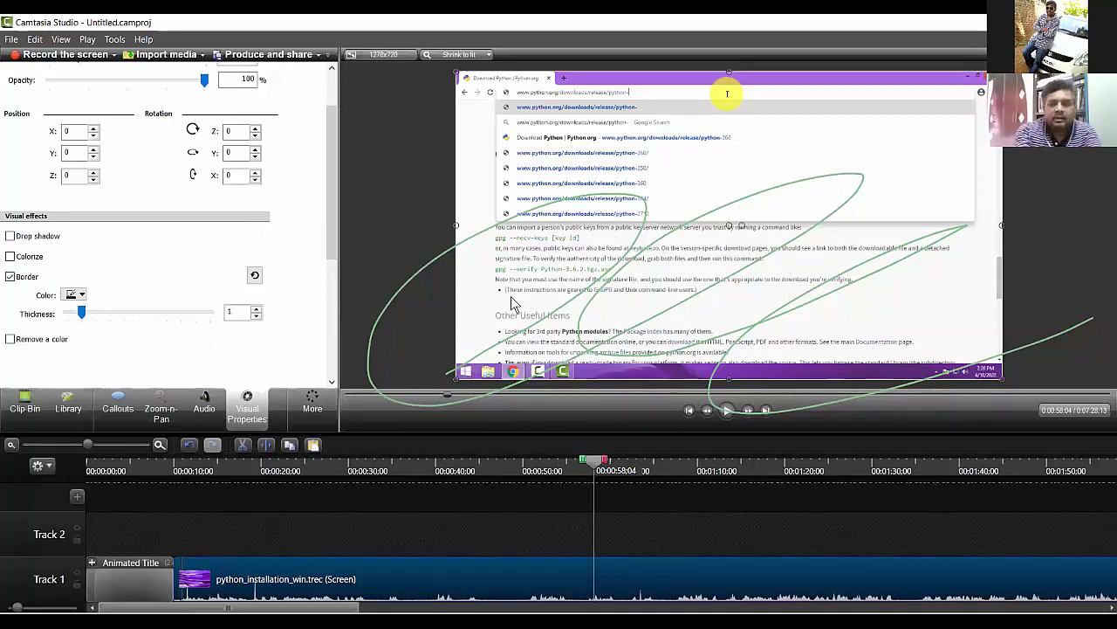
left_click_drag(53, 305, 61, 194)
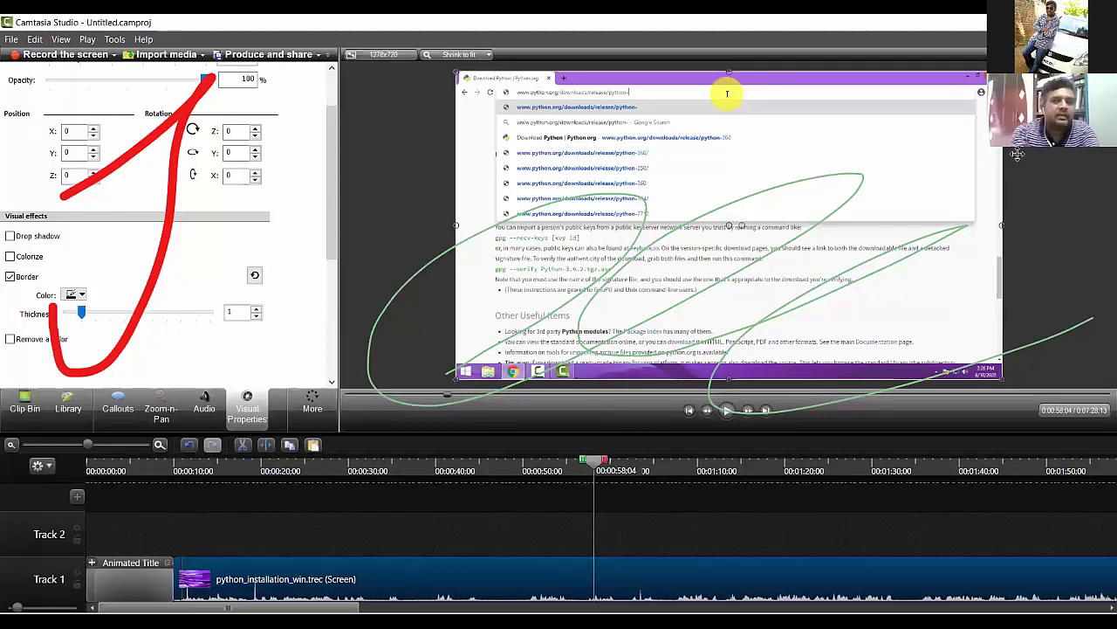
- Reselect the python_installation_win.trec clip on Track 1 and review its scale, opacity, position and rotation properties
left_click(441, 262)
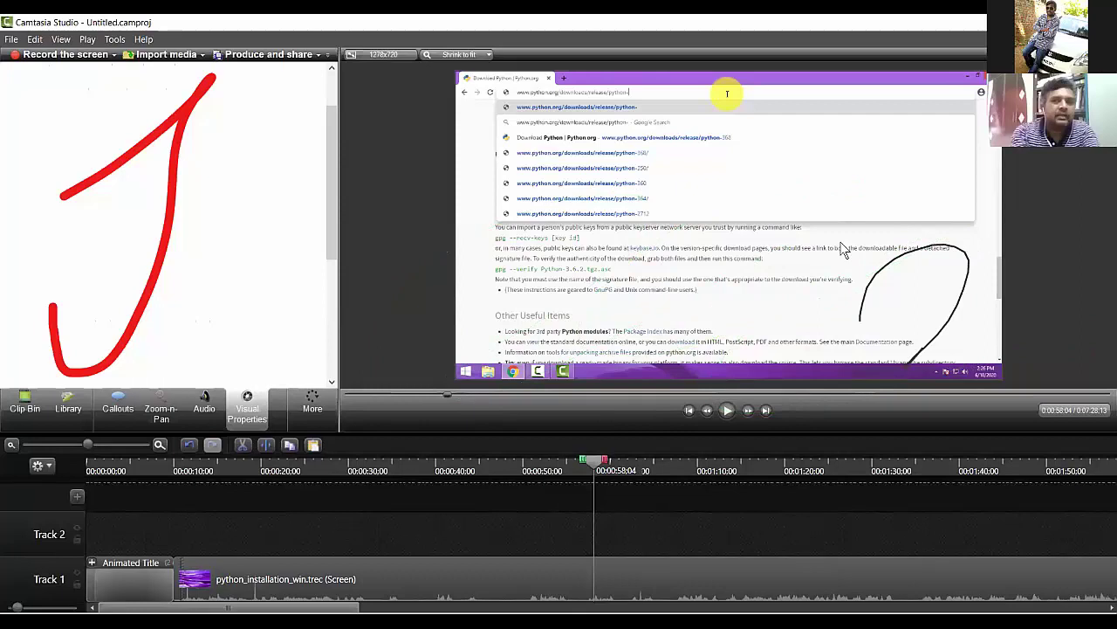
left_click(334, 583)
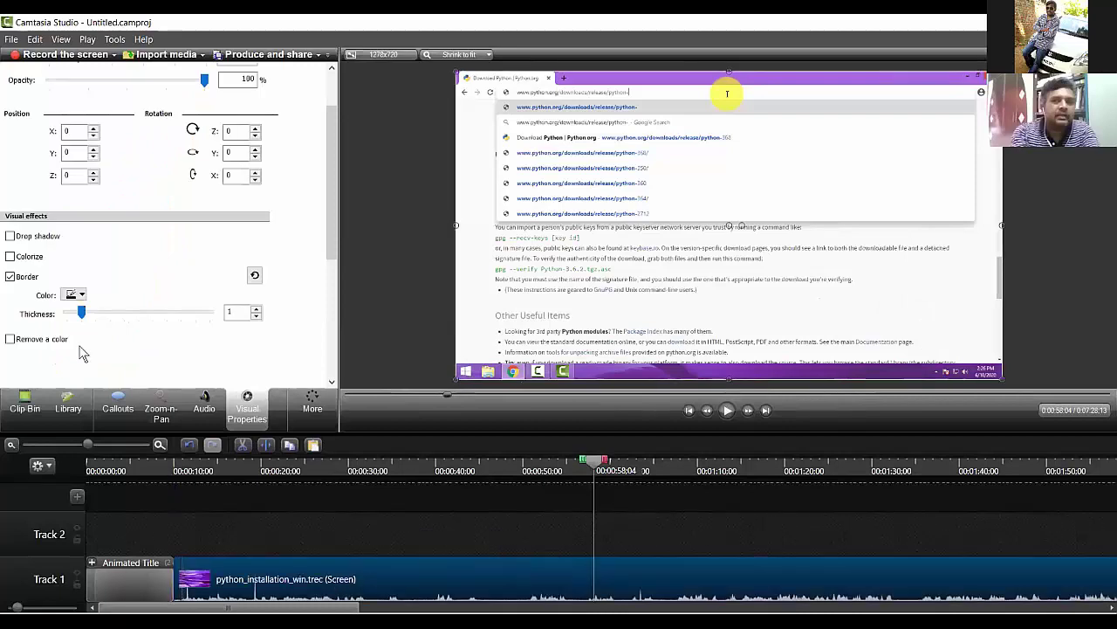
scroll(334, 157, "up", 2)
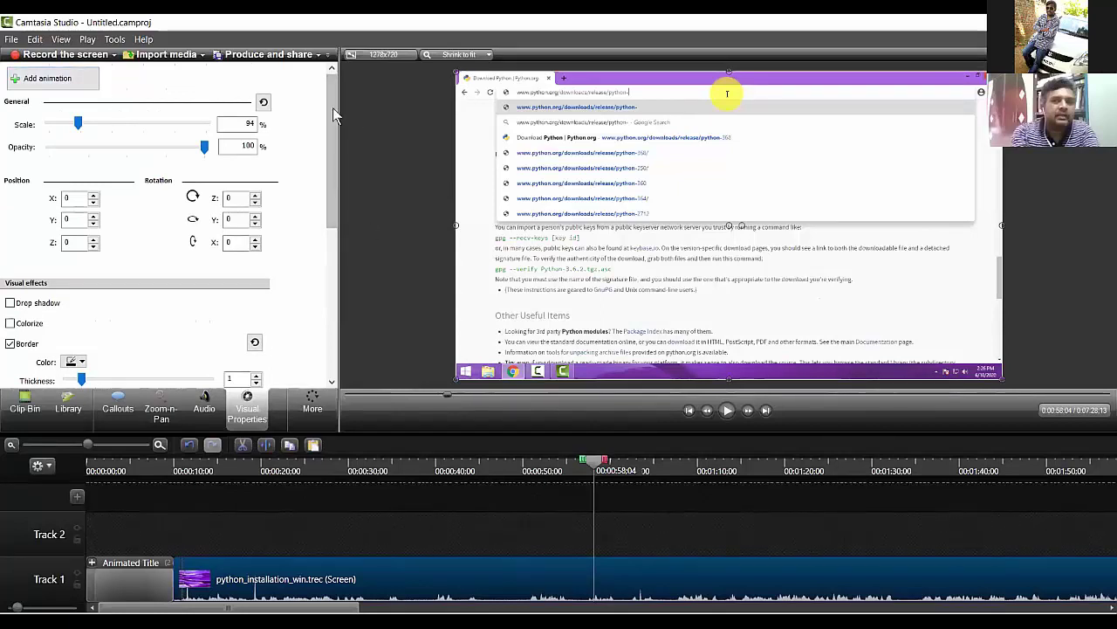
left_click_drag(332, 195, 329, 162)
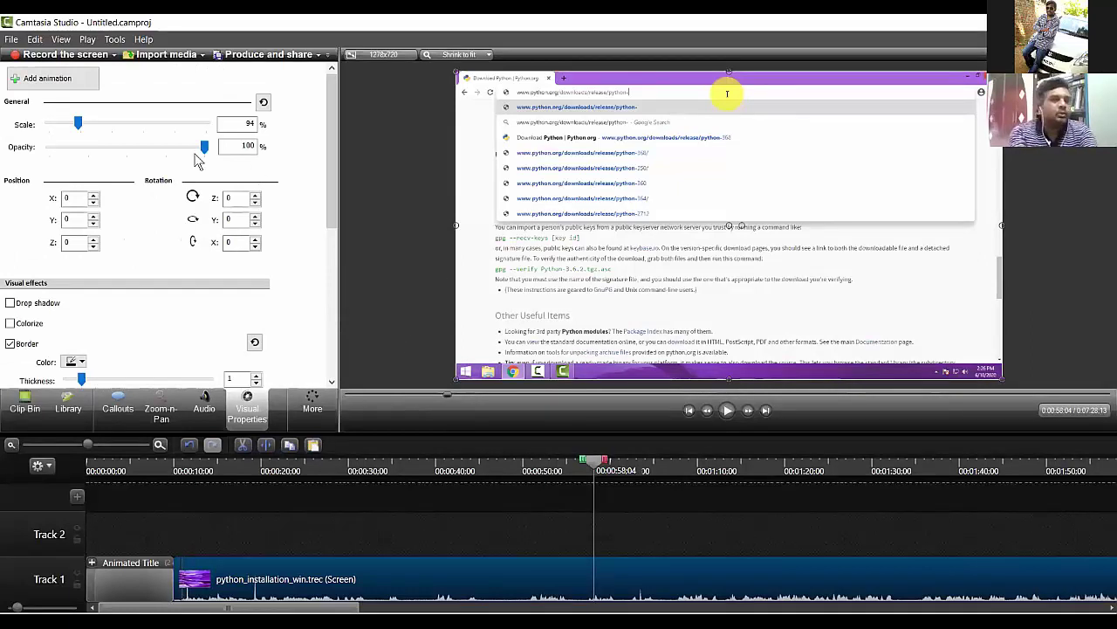
- Import the image WhatsApp Image 2020-06-16 at 12.00.59 PM from the Downloads folder
left_click(202, 56)
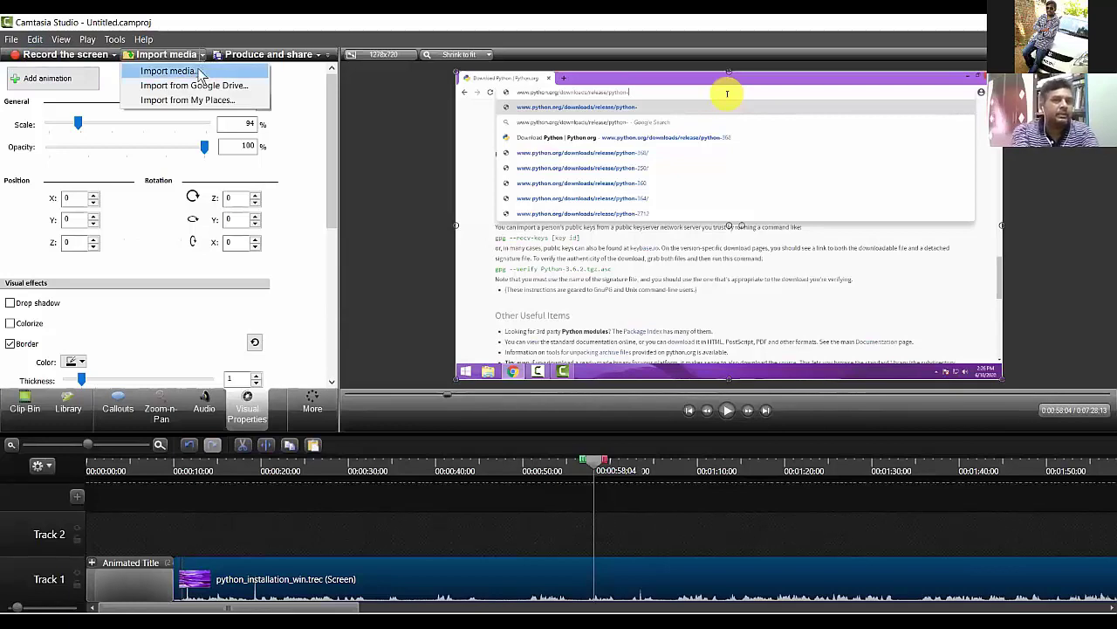
key("Return")
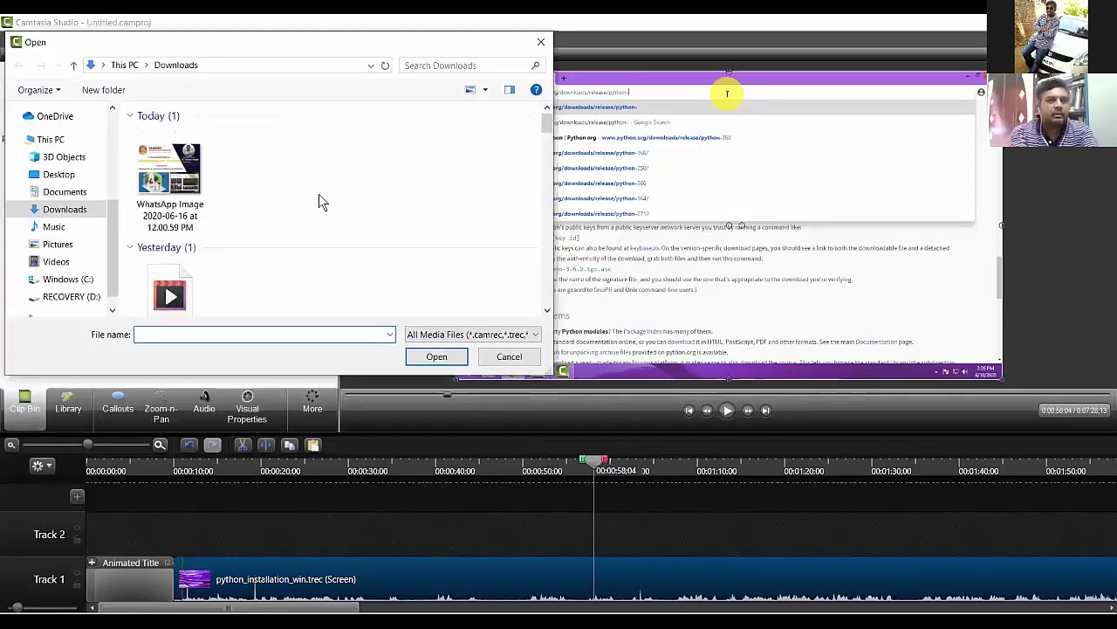
left_click(197, 194)
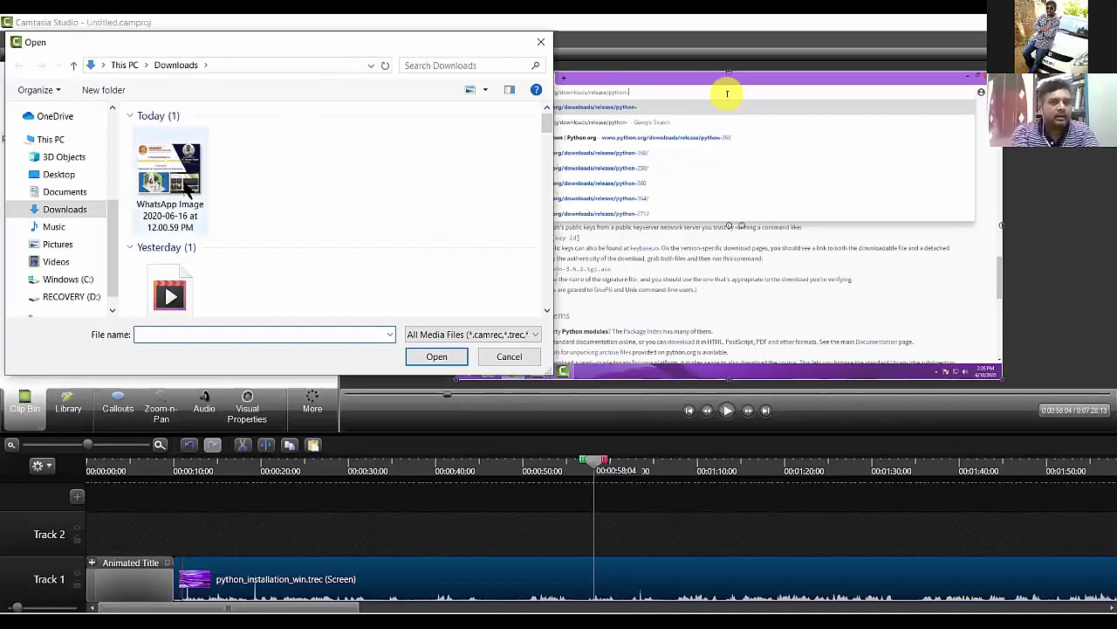
left_click(437, 358)
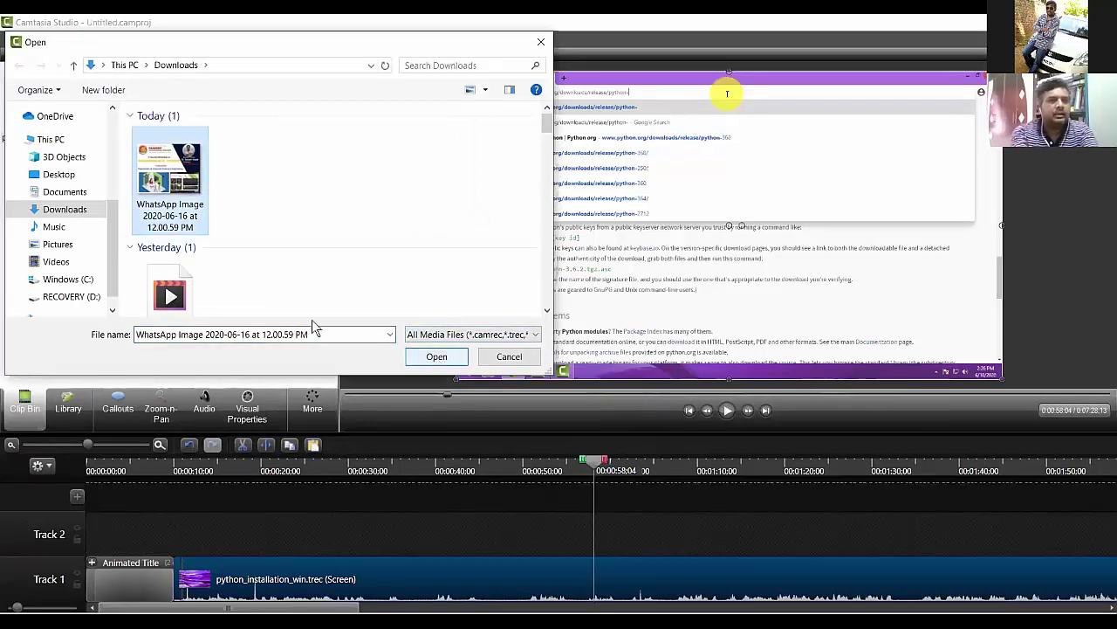
- Place the WhatsApp image on Track 2 at about 37 seconds and shrink it to about 32 % in the canvas's upper-left corner
left_click_drag(31, 192, 412, 530)
left_click(403, 469)
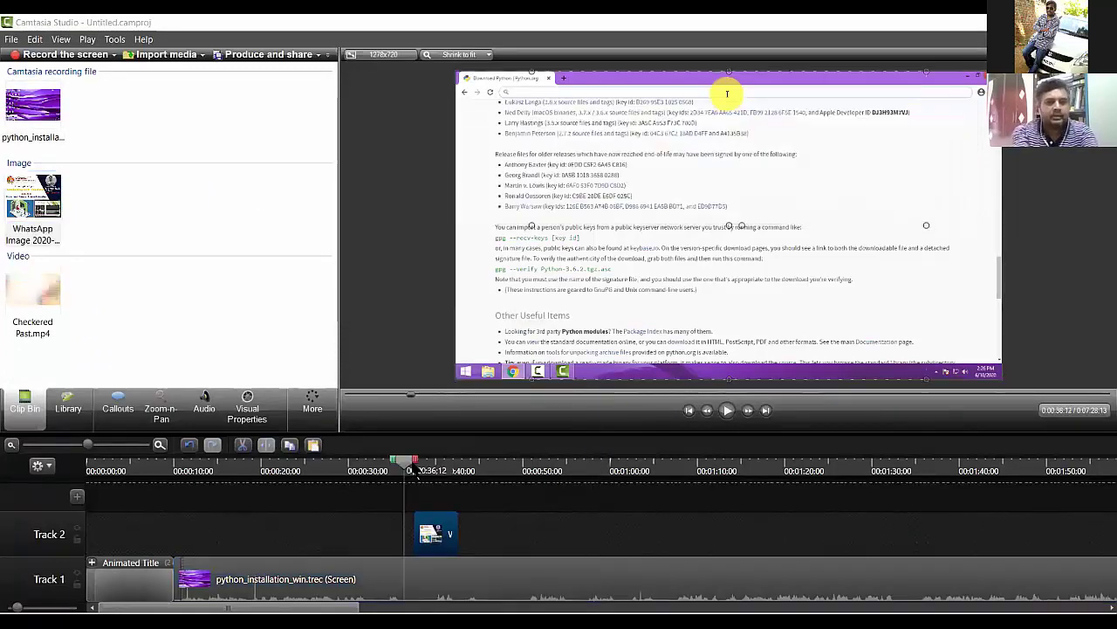
left_click(430, 470)
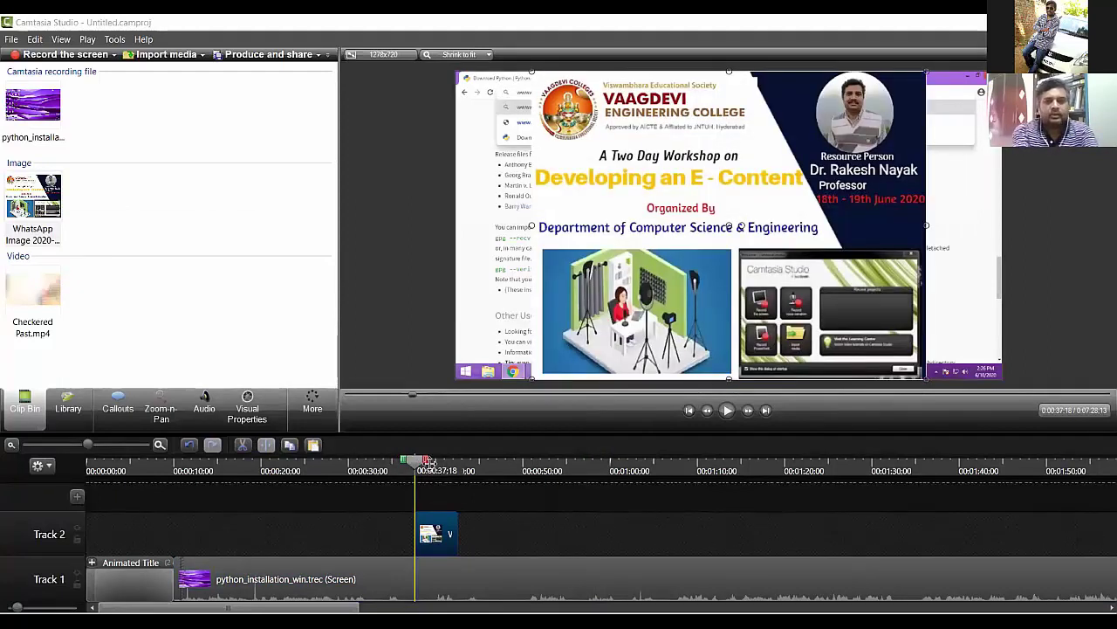
left_click(428, 470)
left_click_drag(927, 380, 556, 156)
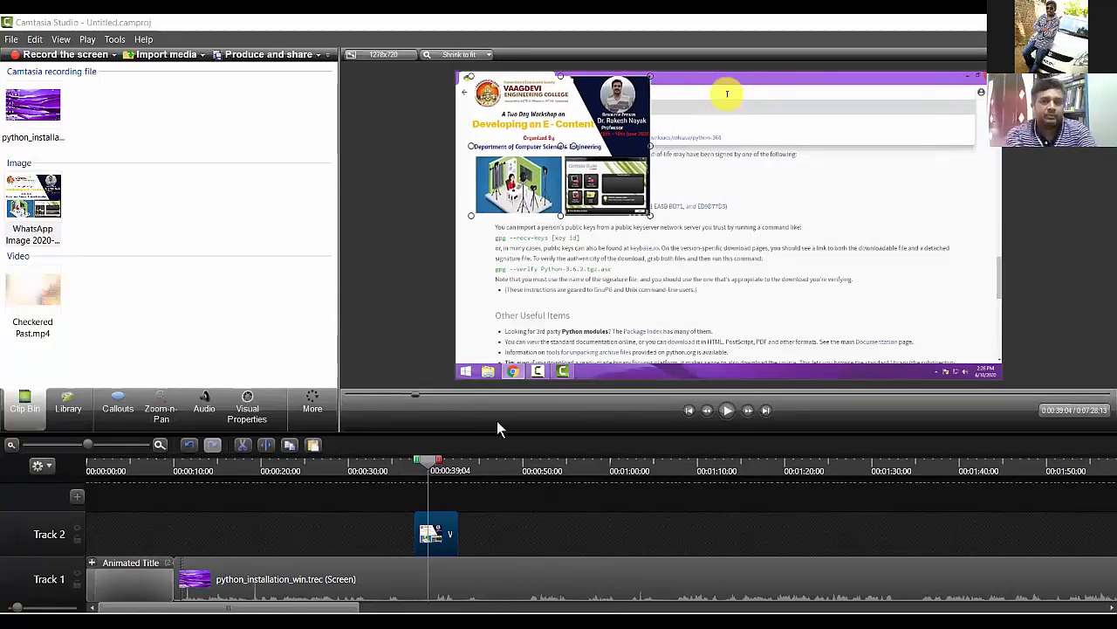
left_click(499, 536)
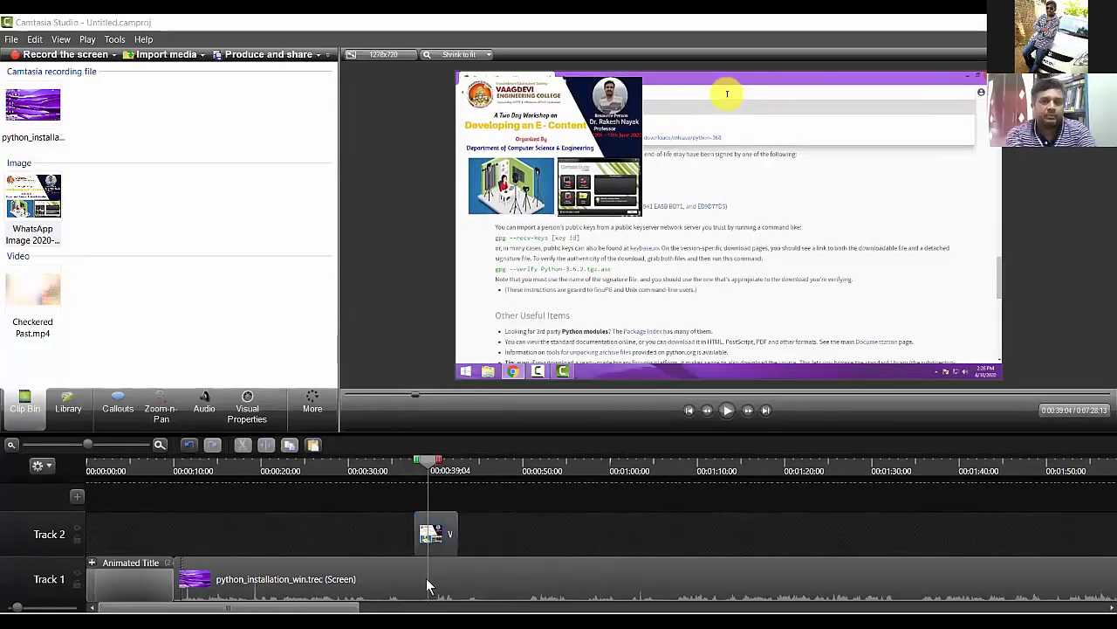
- Try a visual animation that moves the Track 2 image down to the canvas's lower-left corner, preview it, and remove it
left_click(442, 538)
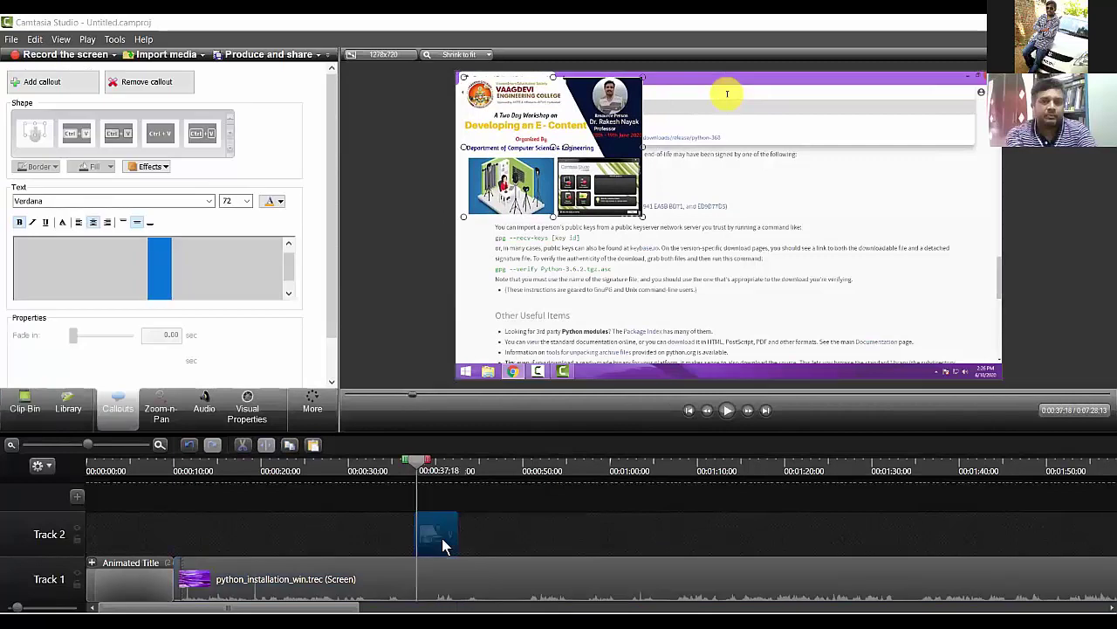
left_click(244, 412)
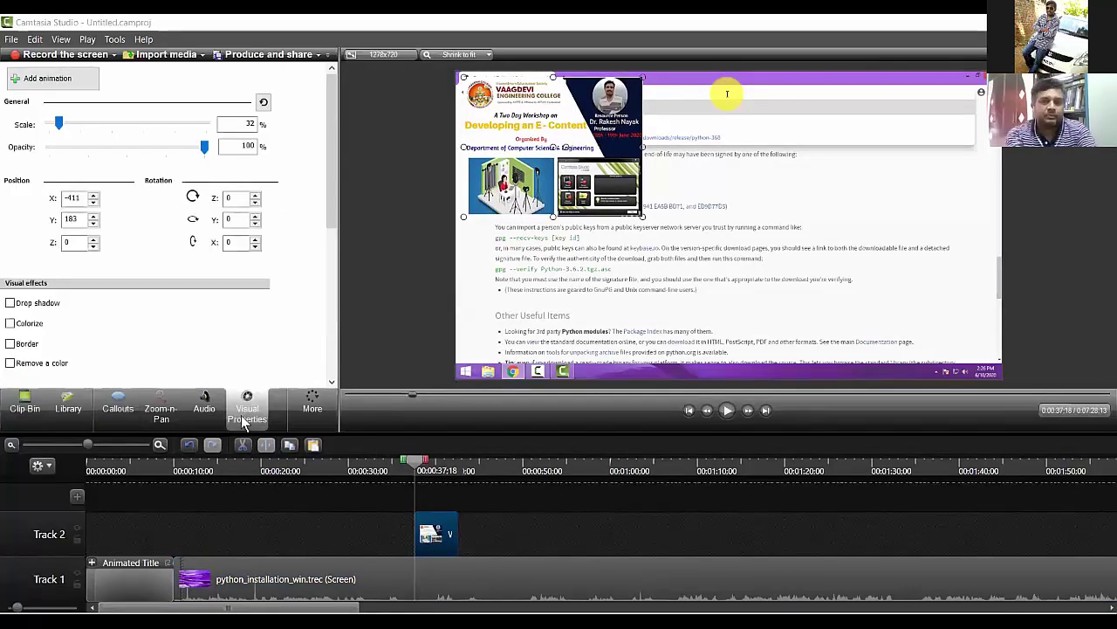
left_click(46, 80)
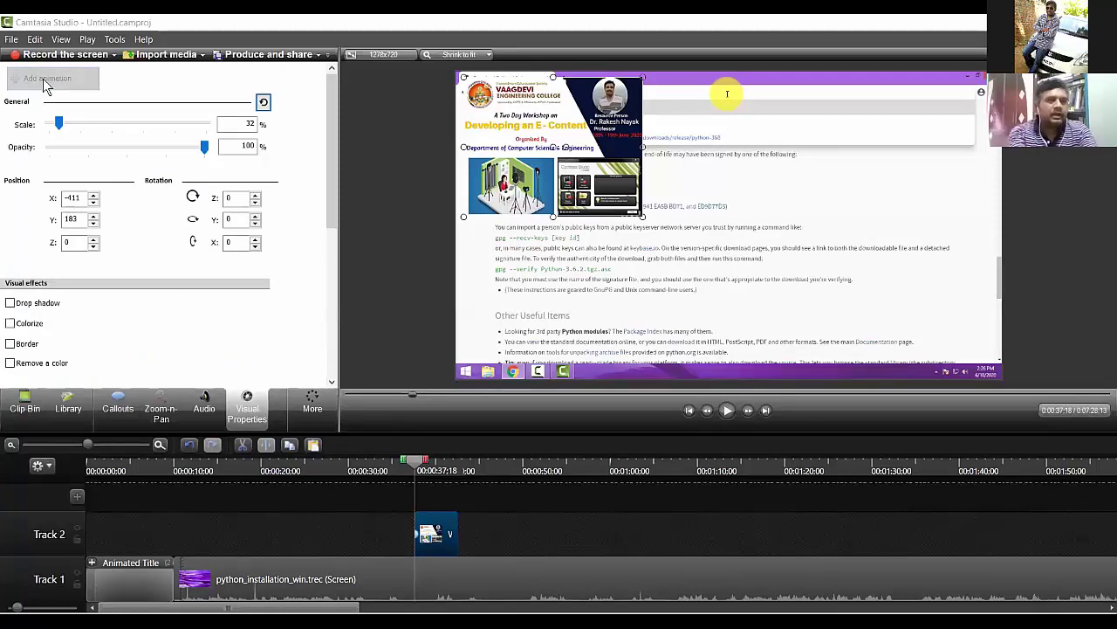
left_click_drag(545, 160, 545, 322)
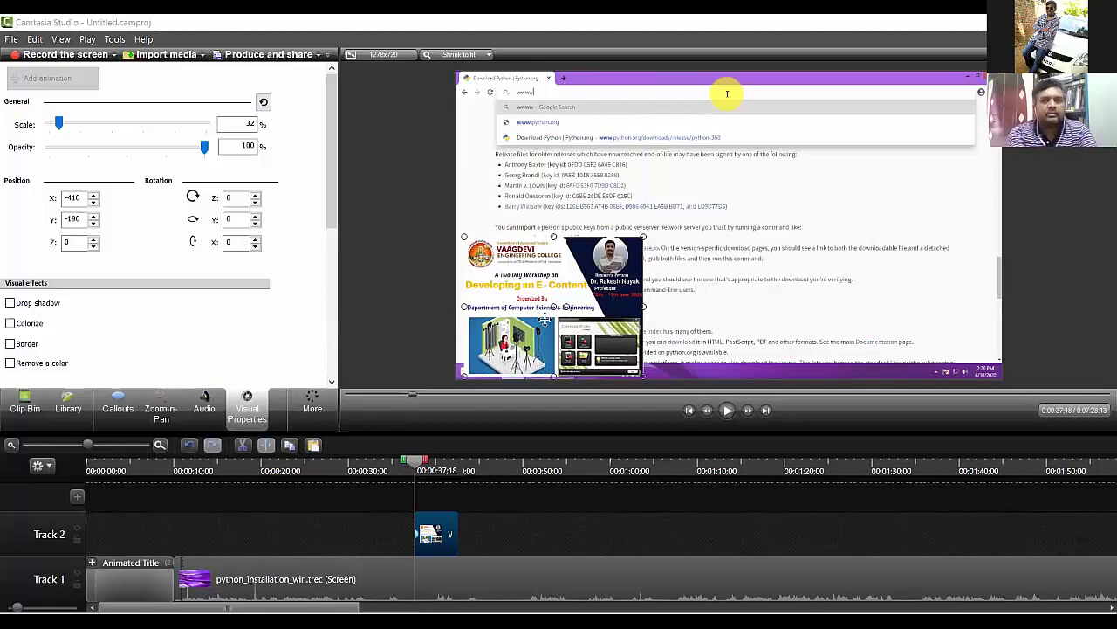
left_click(407, 470)
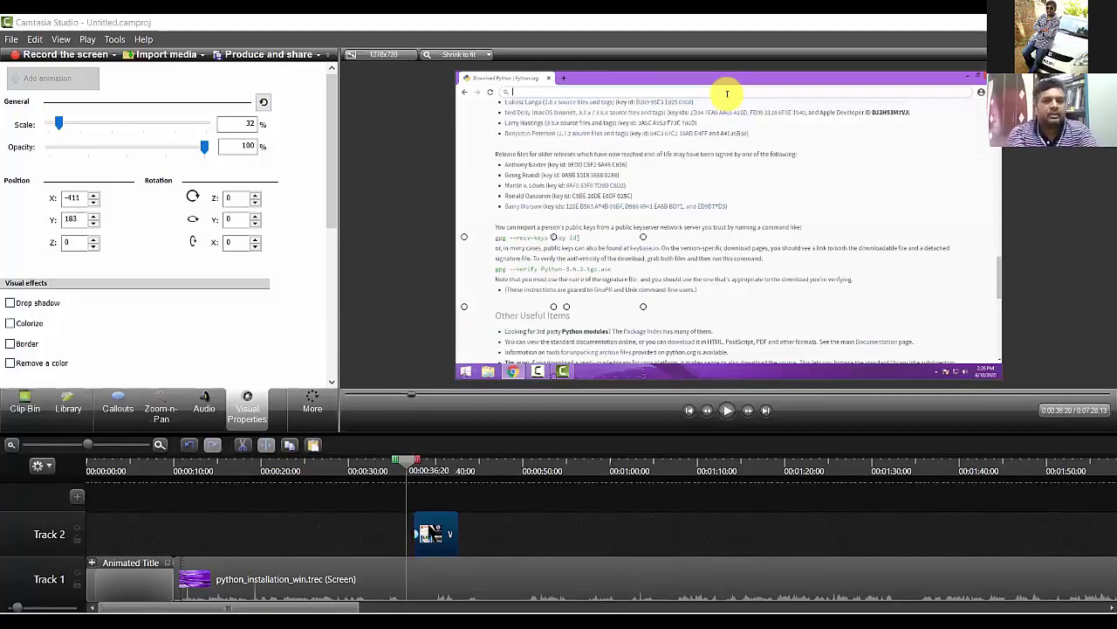
left_click(407, 539)
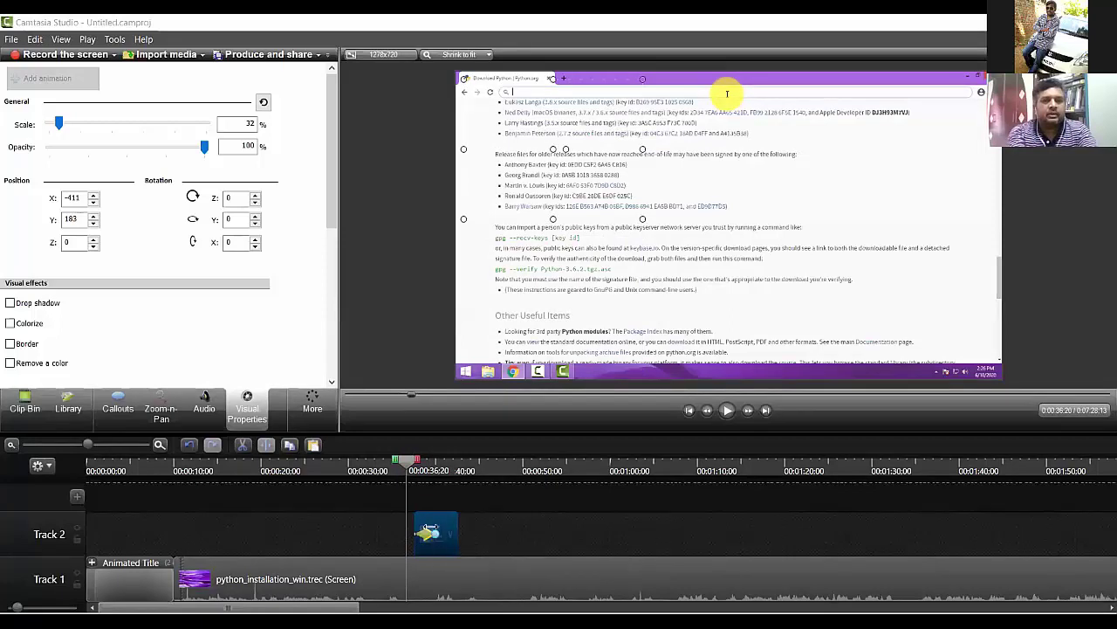
left_click(728, 409)
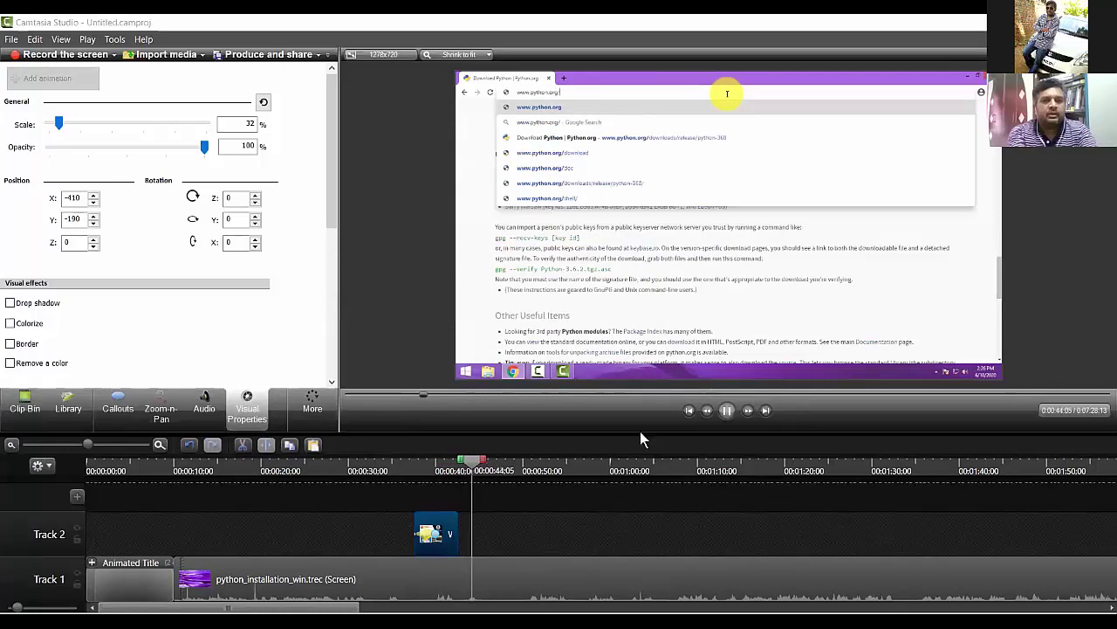
left_click(424, 539)
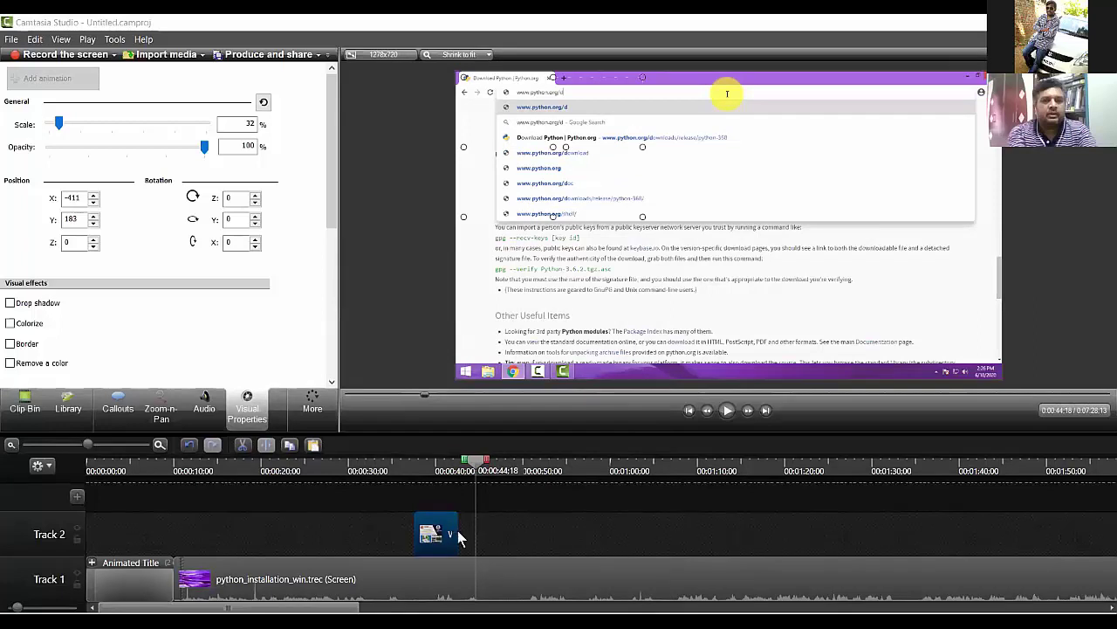
- Preview the image on Track 2 without animation and extend its clip to end at about 1:30
left_click(416, 466)
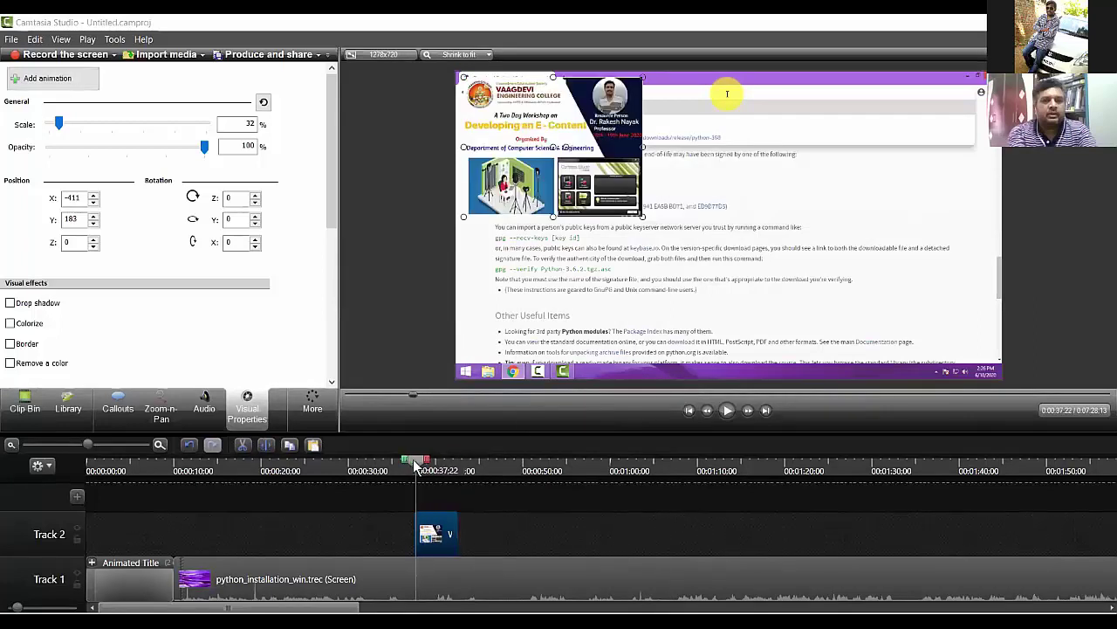
left_click(726, 410)
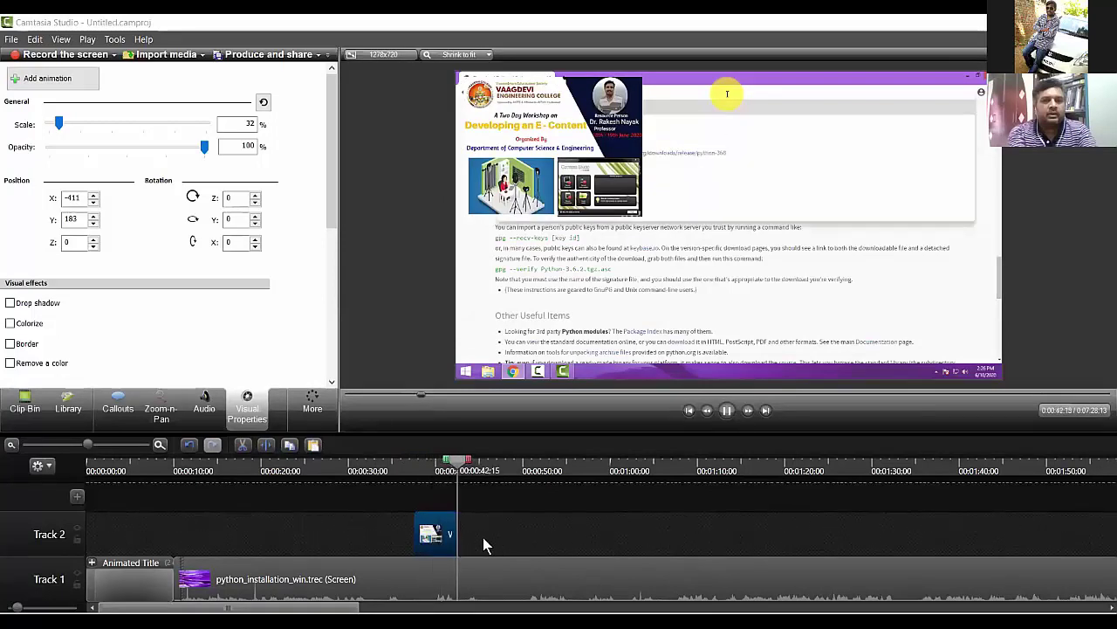
left_click_drag(454, 533, 875, 528)
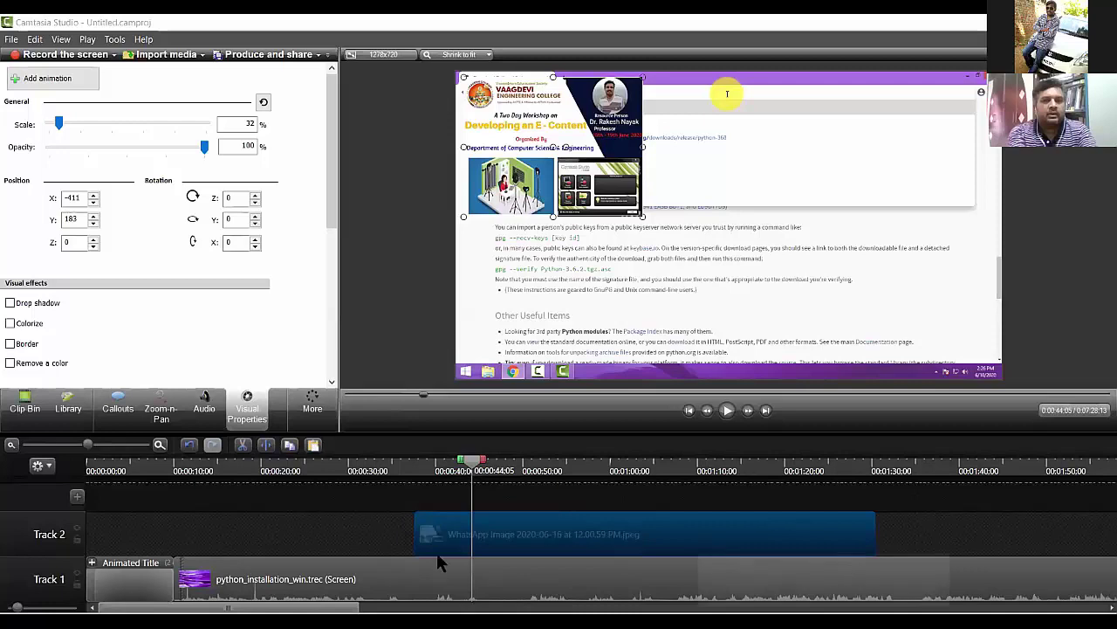
left_click(414, 471)
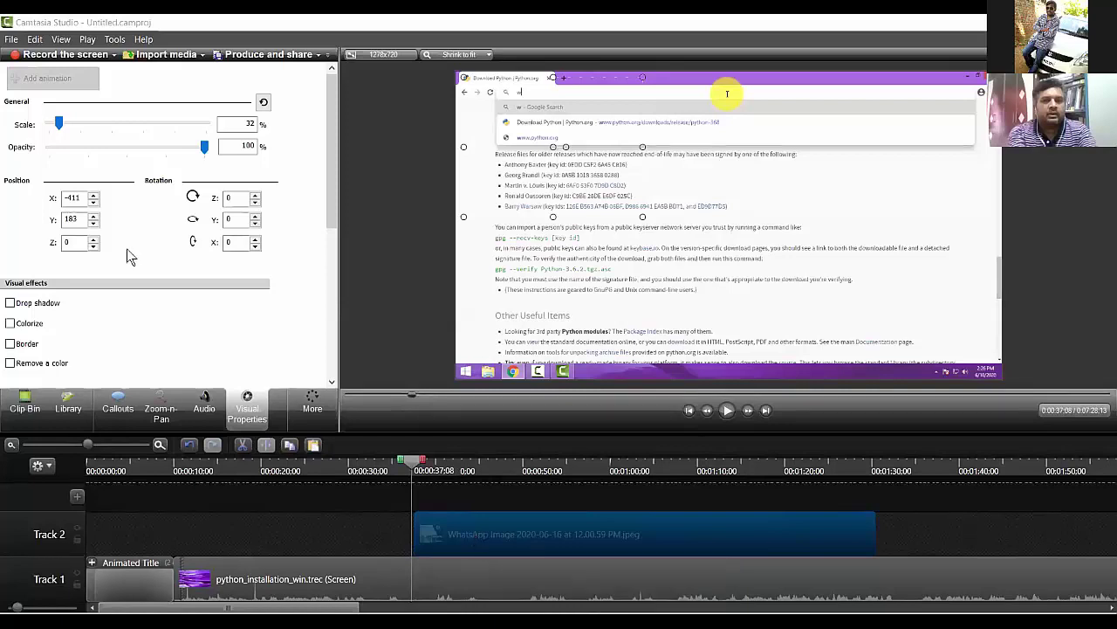
left_click(340, 510)
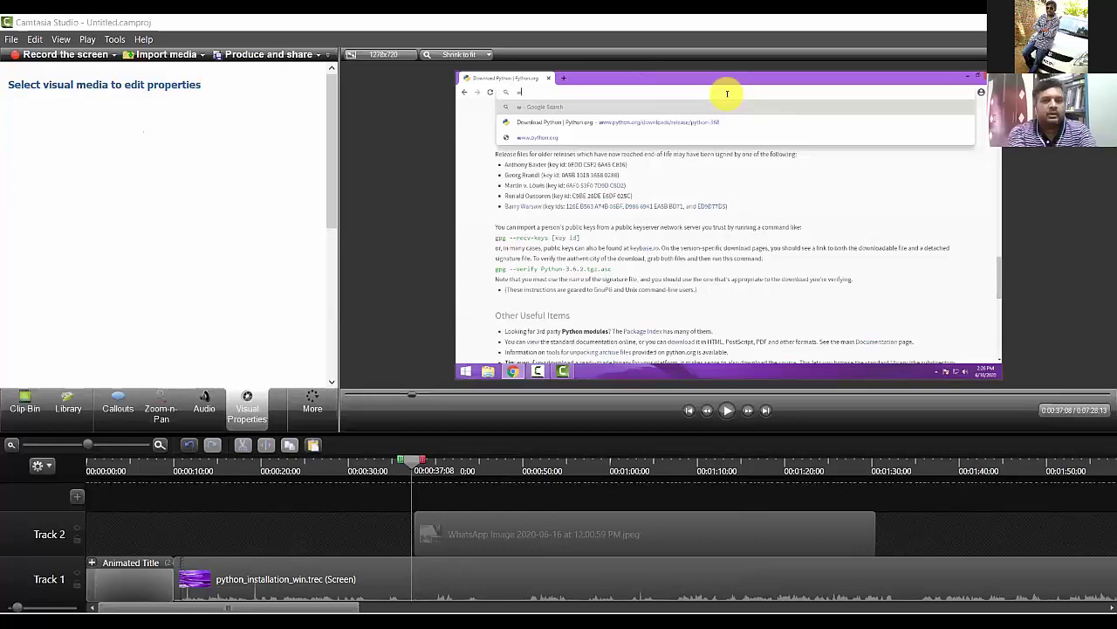
left_click(188, 580)
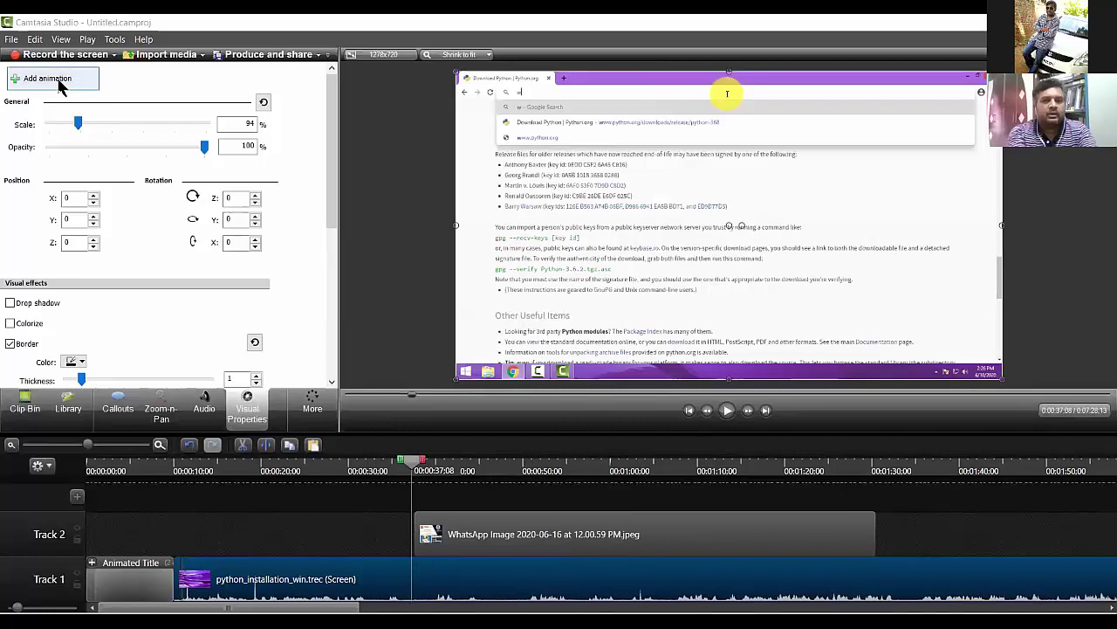
- Add an animation to the Track 2 image at about 38 seconds that moves it to the canvas's lower-left corner, about X -424, Y -197
left_click(437, 471)
left_click(455, 533)
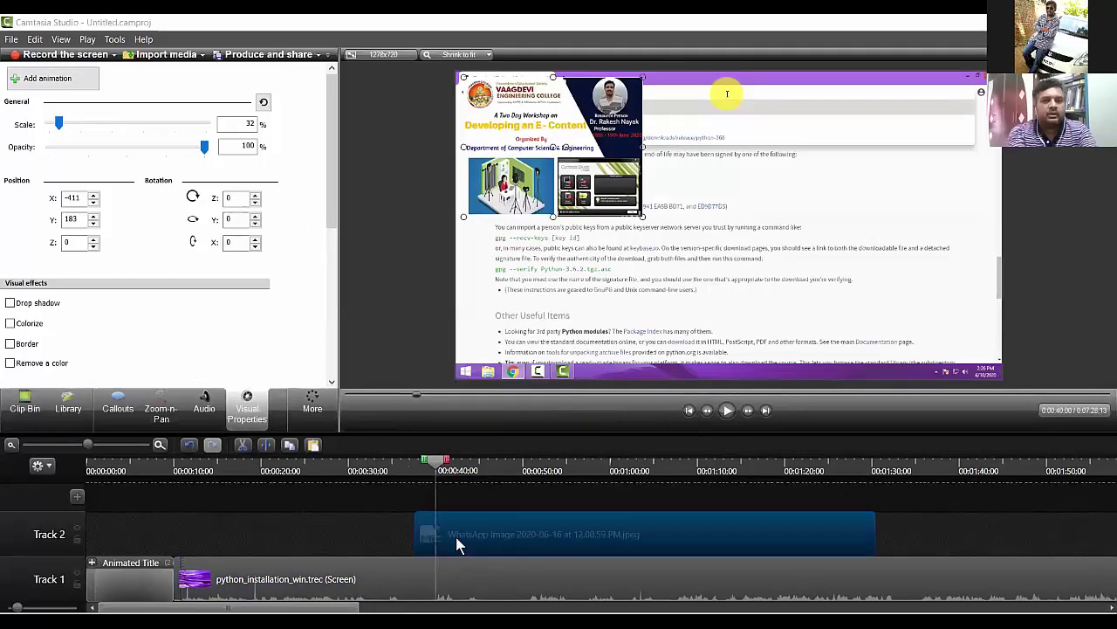
left_click_drag(439, 472, 426, 462)
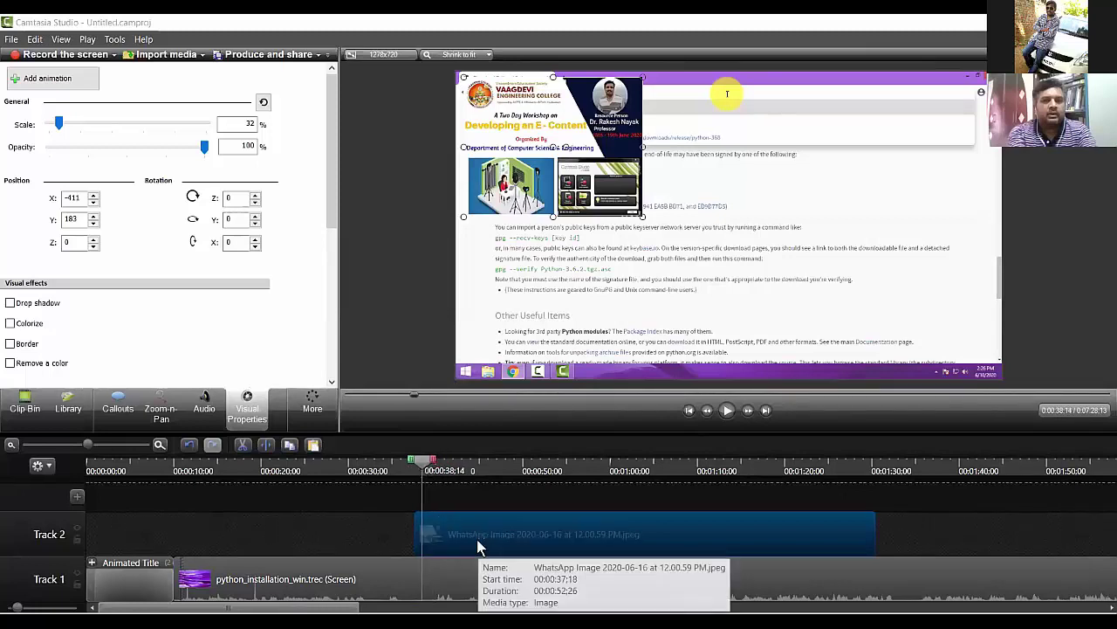
left_click(61, 85)
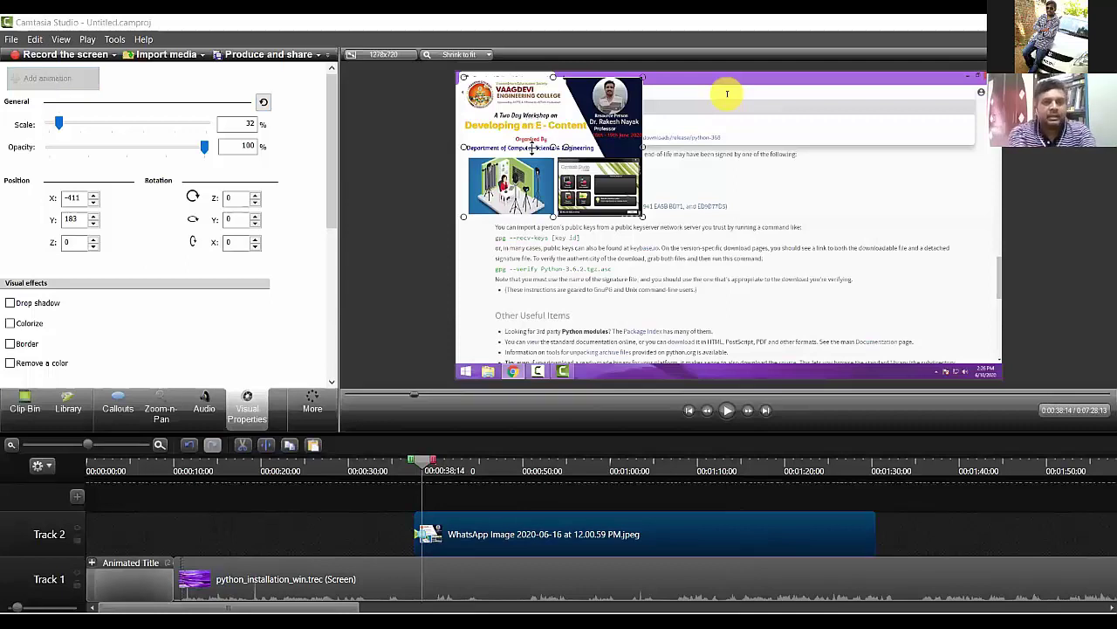
left_click_drag(532, 116, 531, 196)
left_click_drag(528, 259, 527, 281)
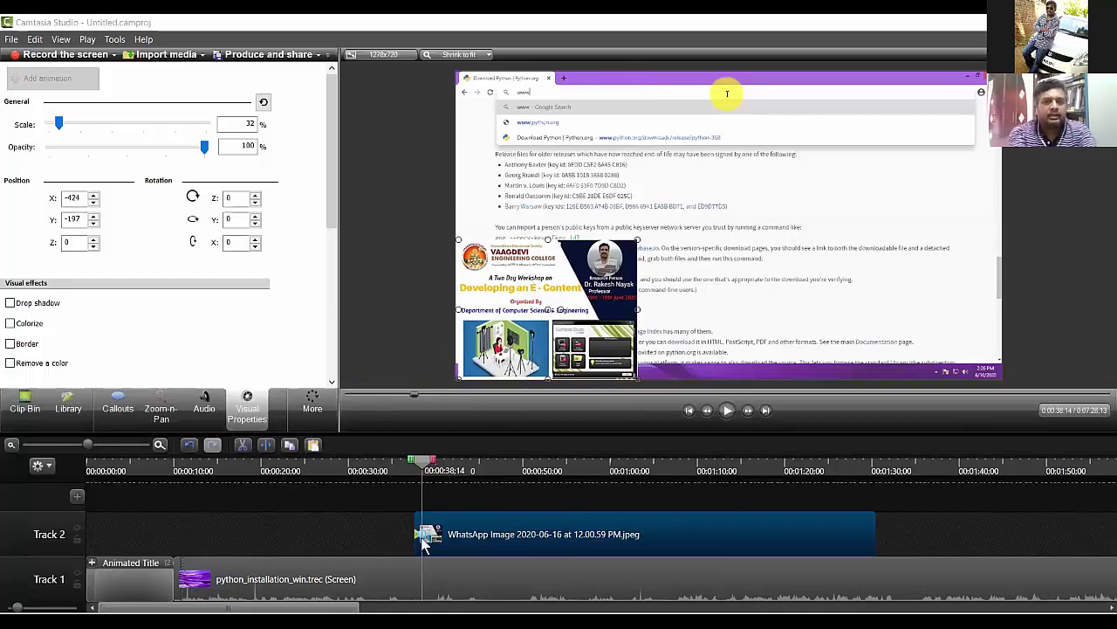
- Play the image animation from about 37 seconds and pause after the move
left_click(408, 473)
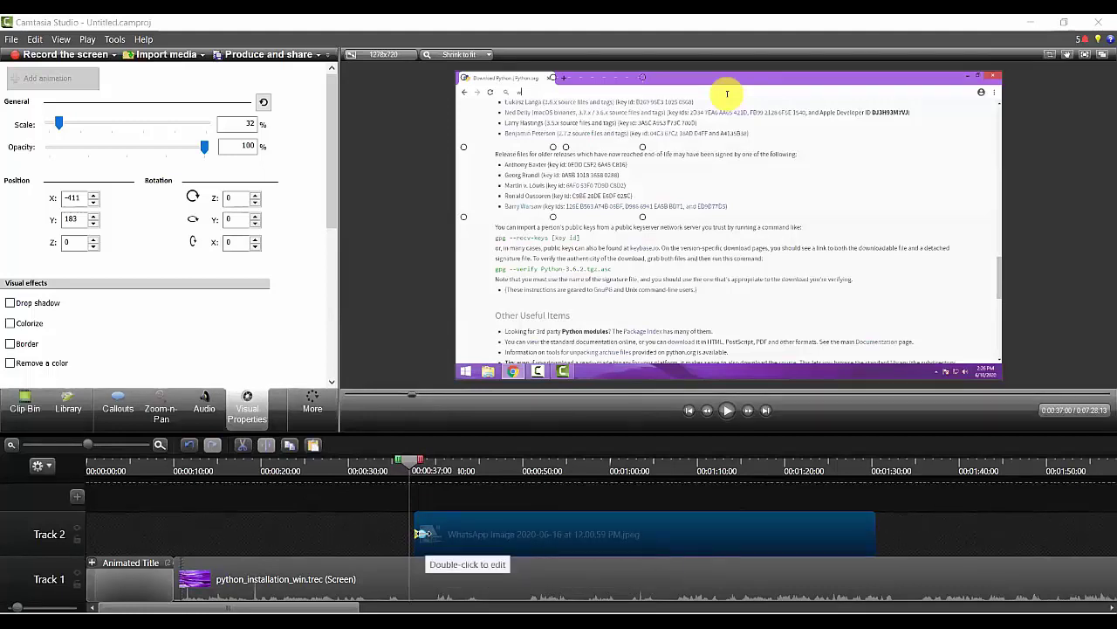
left_click(728, 410)
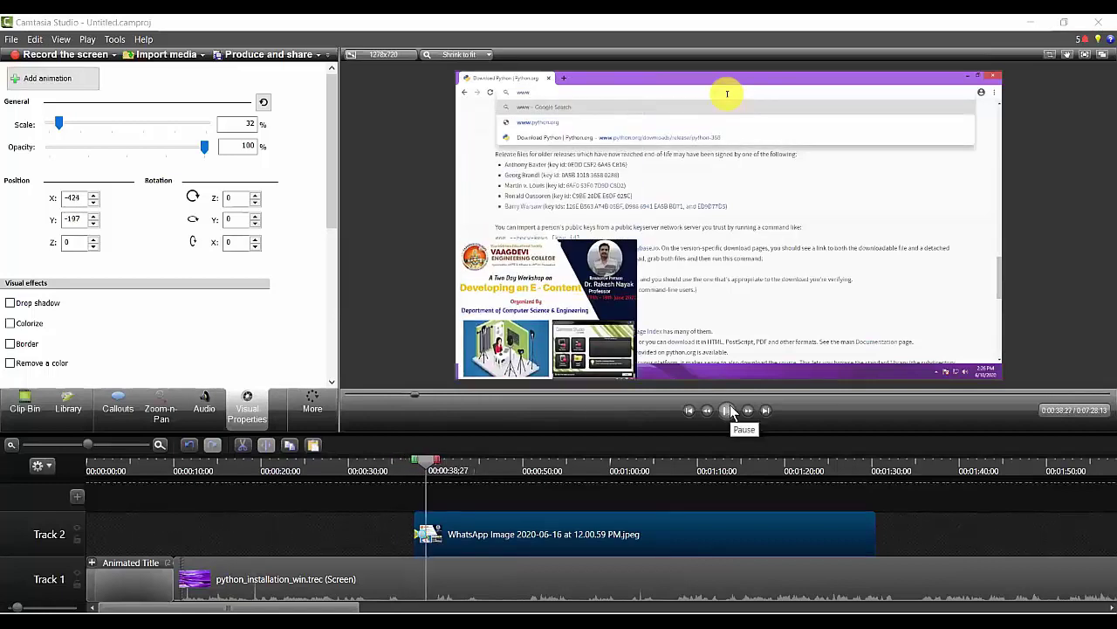
left_click(728, 410)
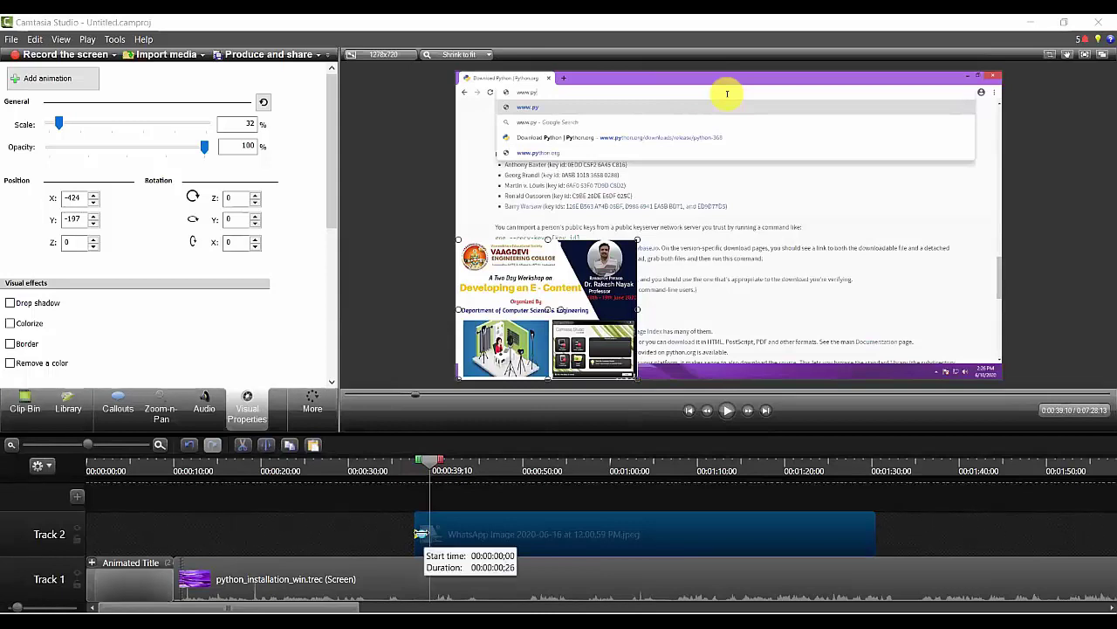
- Lengthen the Track 2 image's animation to end at about 44 seconds and play the slower movement from before its start
left_click_drag(444, 534, 472, 534)
left_click(419, 474)
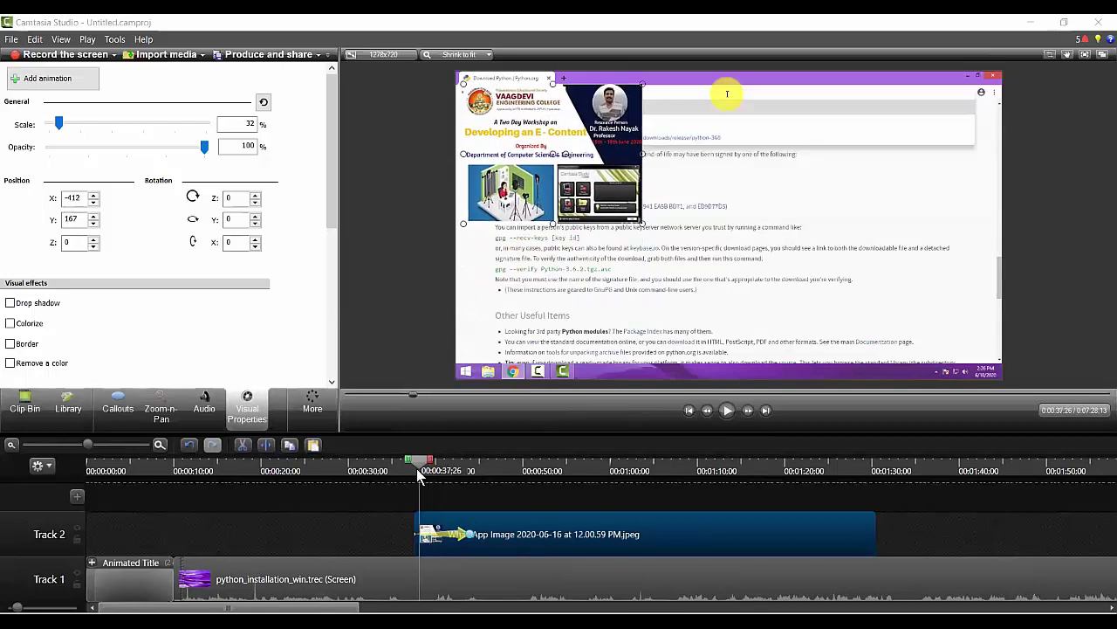
left_click_drag(419, 474, 399, 463)
left_click(726, 412)
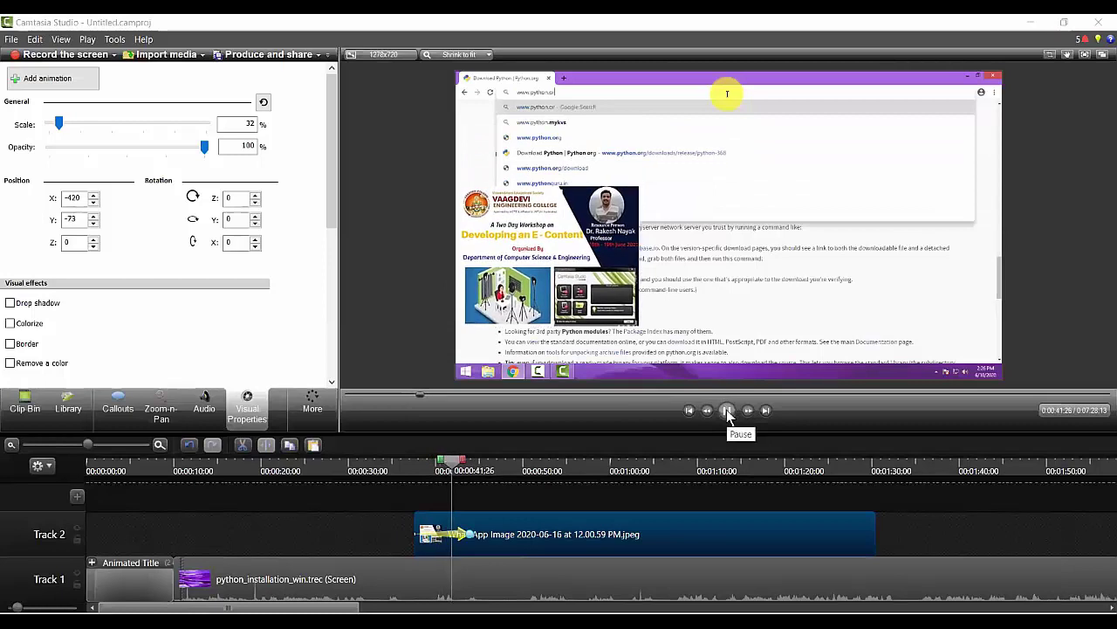
- Lengthen the Track 2 image's animation to end at about 46 seconds and play the move from about 36 seconds
left_click(449, 530)
left_click_drag(461, 533, 486, 534)
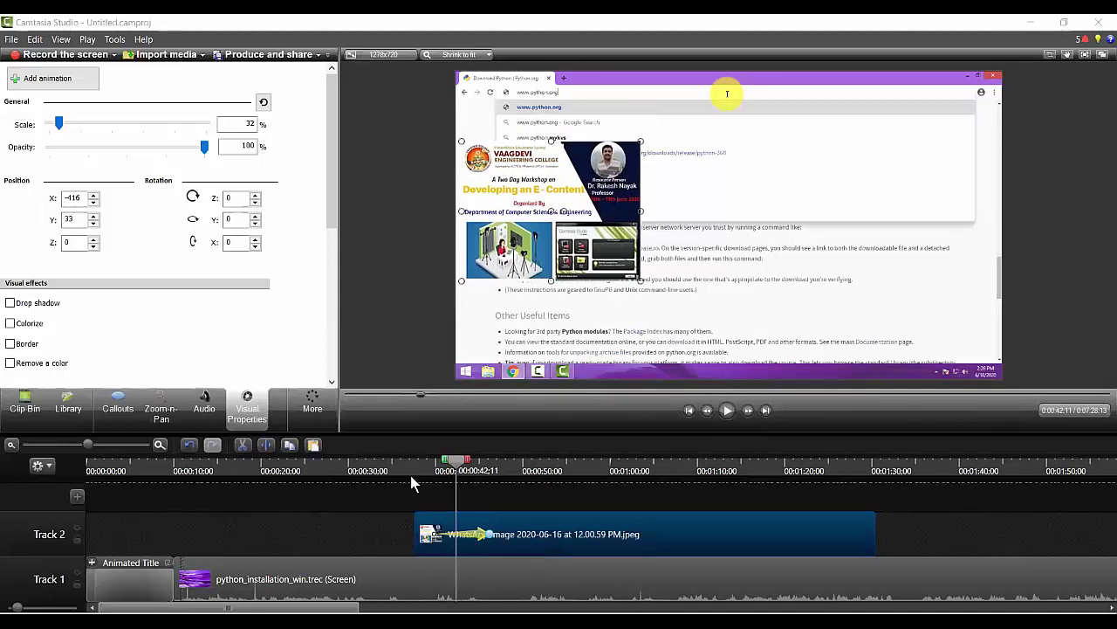
left_click(408, 479)
left_click(405, 465)
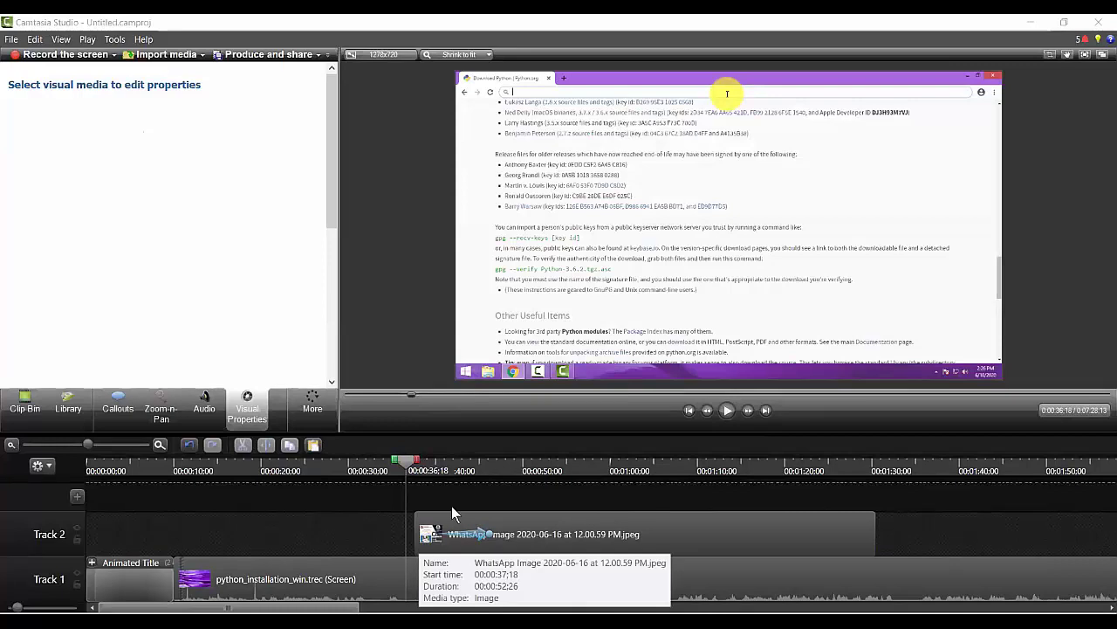
left_click(727, 408)
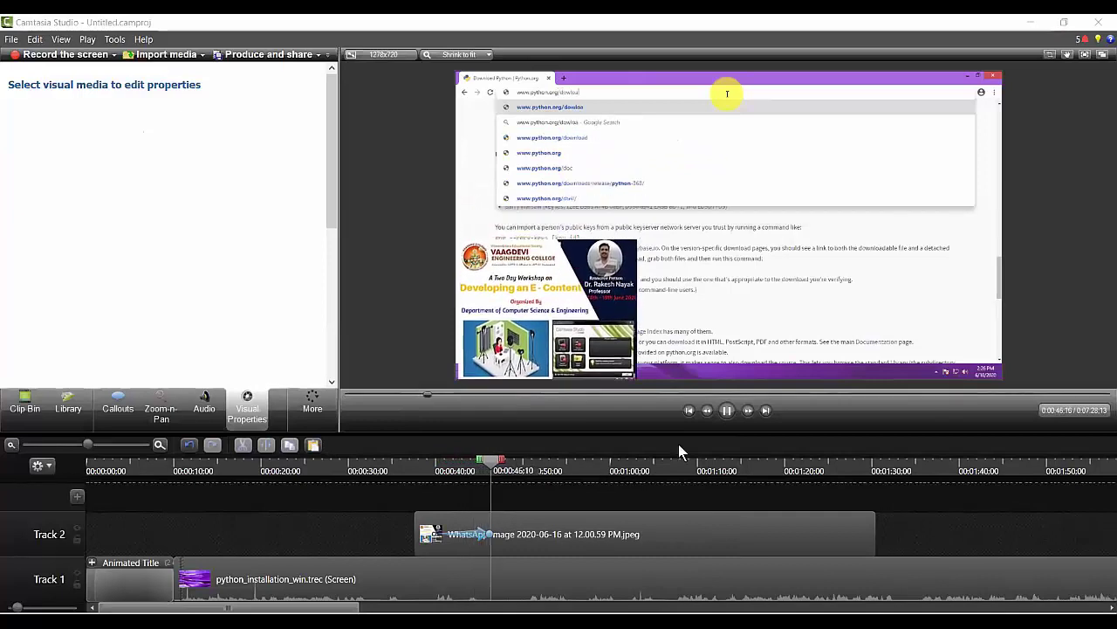
left_click(729, 414)
- Add a second animation to the Track 2 image moving it to the canvas's lower-right corner, X 430, Y -196, ending at about 59 seconds
left_click(602, 530)
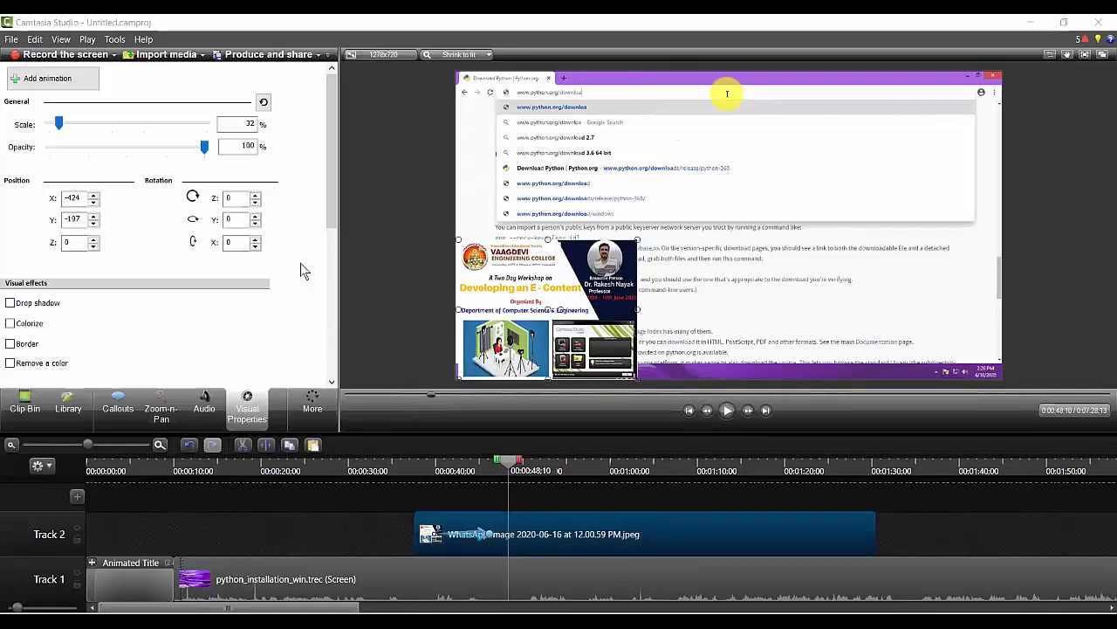
left_click(83, 81)
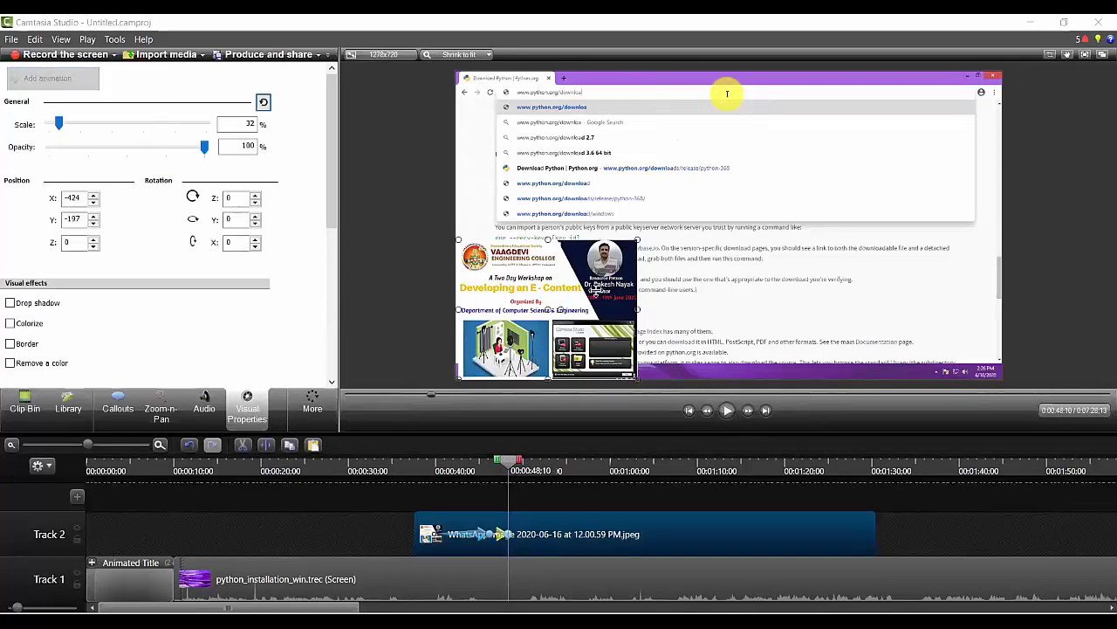
left_click_drag(772, 285, 910, 299)
left_click_drag(508, 533, 599, 533)
- Play the image's second movement from about 45 seconds and pause once it is complete
left_click_drag(485, 471, 475, 470)
left_click(728, 411)
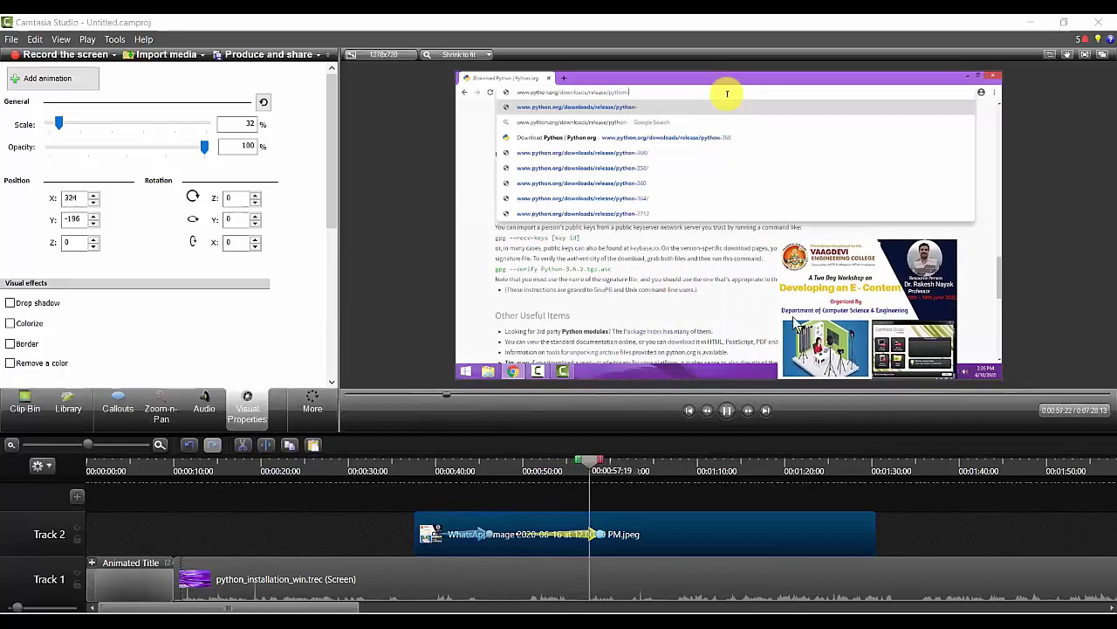
left_click(727, 410)
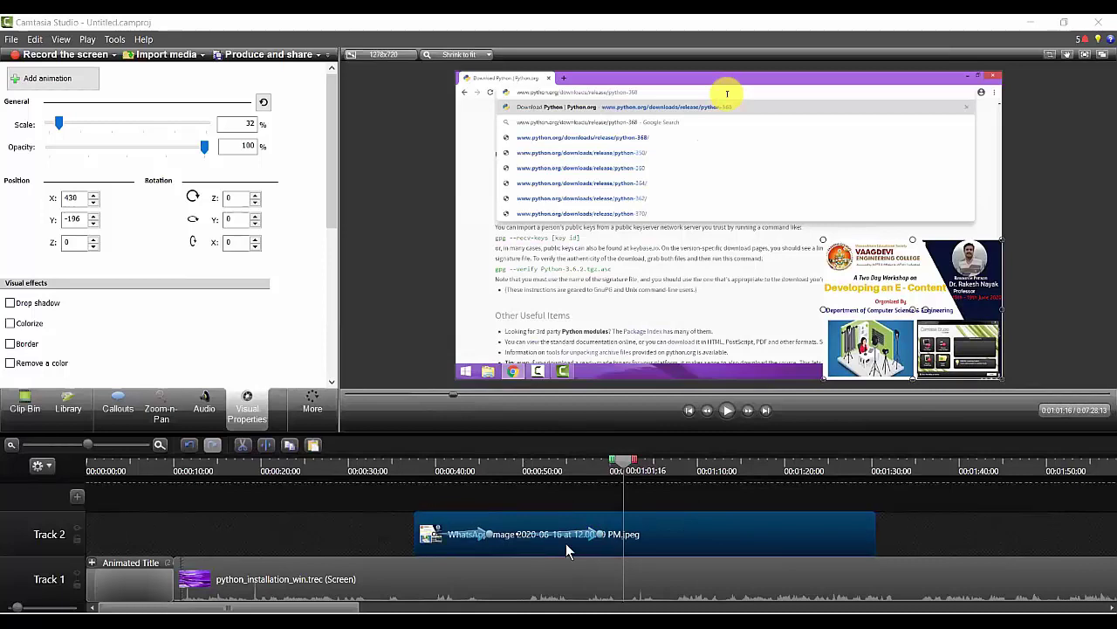
- Delete the image clip from Track 2 and move the playhead to 32 seconds
key("Delete")
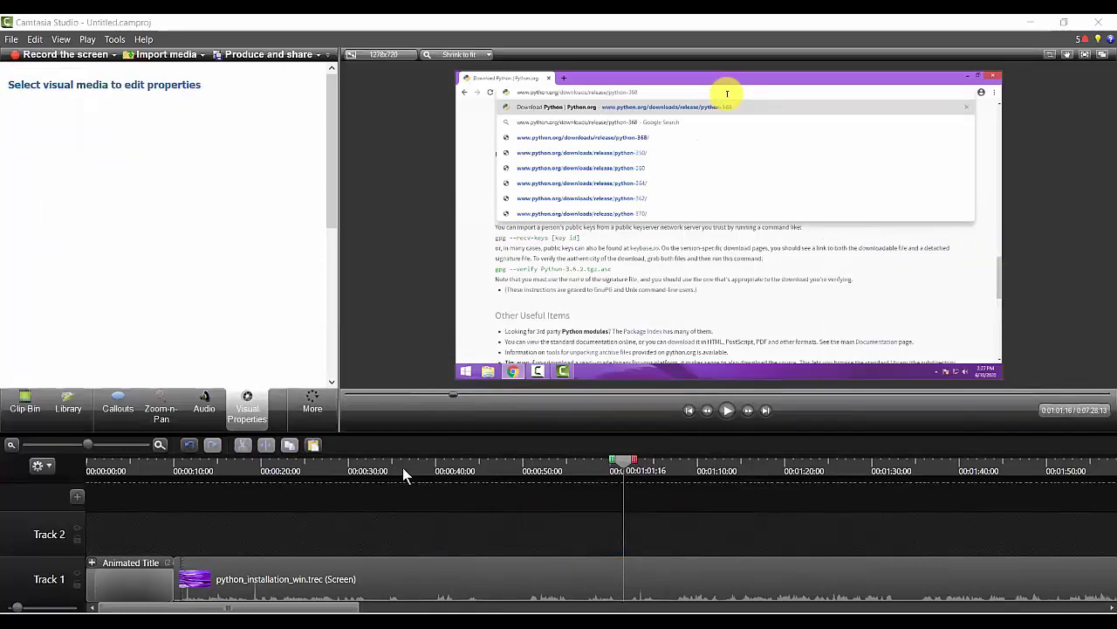
mouse_move(403, 470)
left_mouse_down()
mouse_move(372, 472)
mouse_move(391, 474)
left_mouse_up()
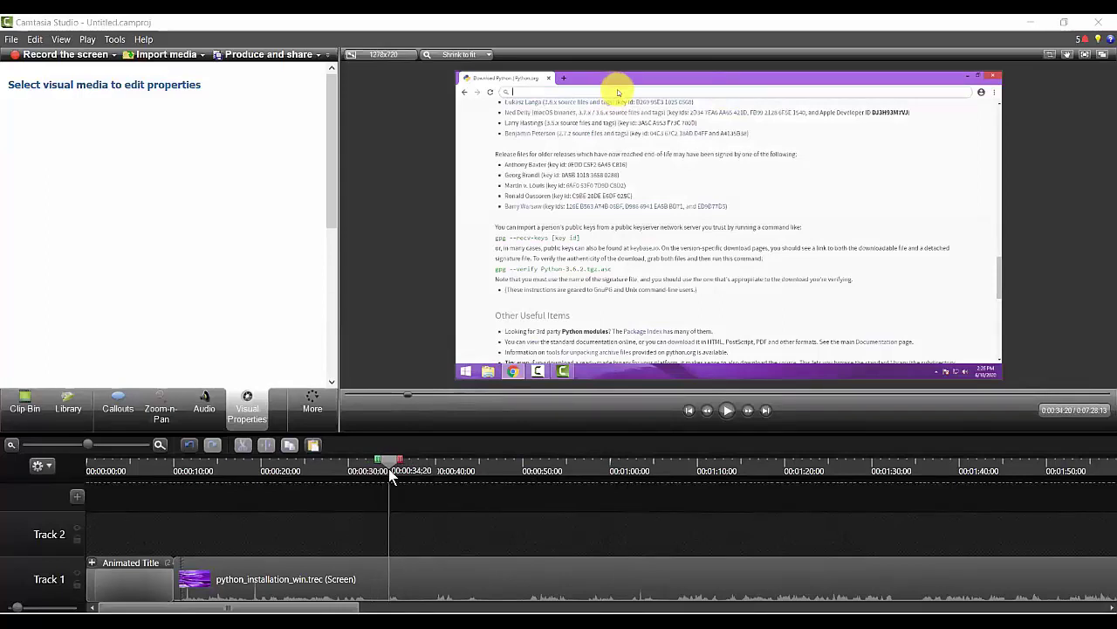
left_click_drag(224, 468, 365, 482)
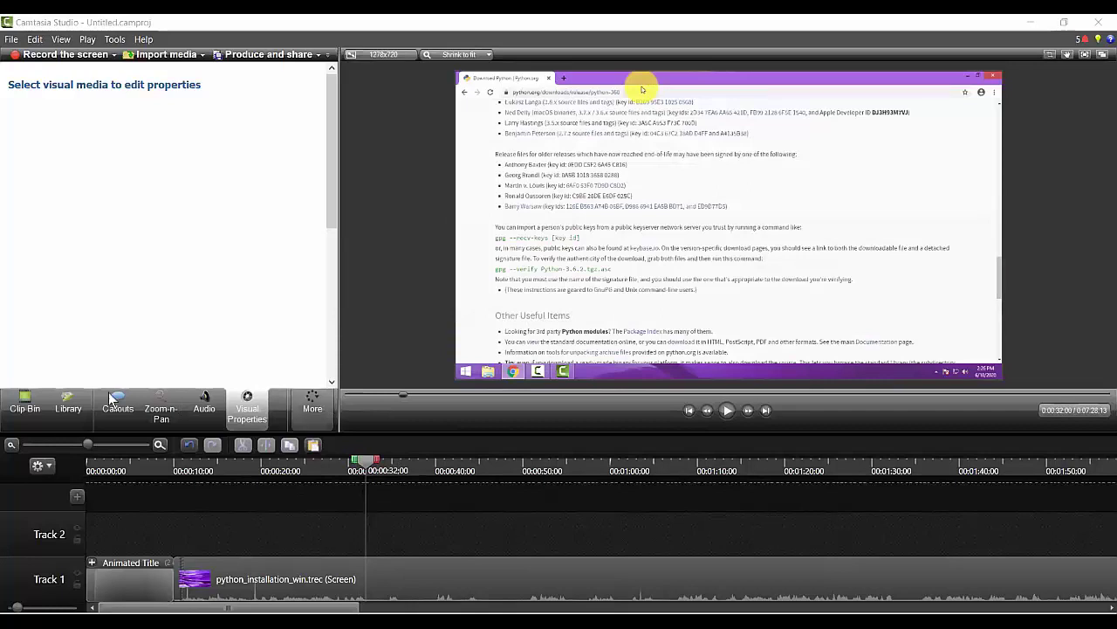
- Add a Zoom-n-Pan at 32 seconds framing the recording's upper-left area at 236% scale, and play it from about 30 seconds
left_click(160, 406)
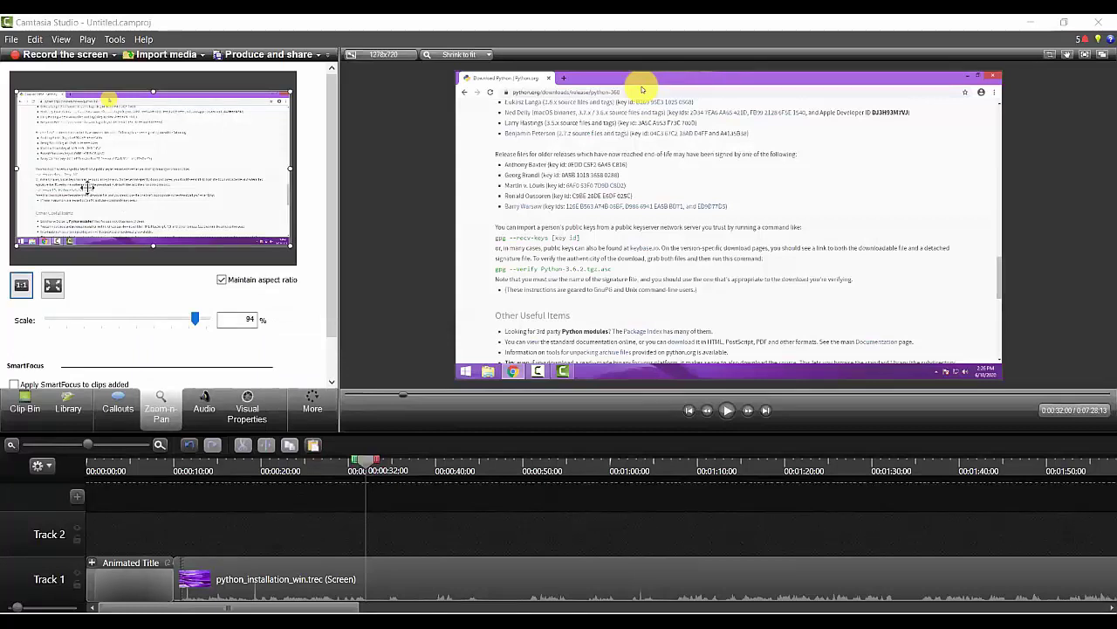
left_click_drag(291, 246, 125, 89)
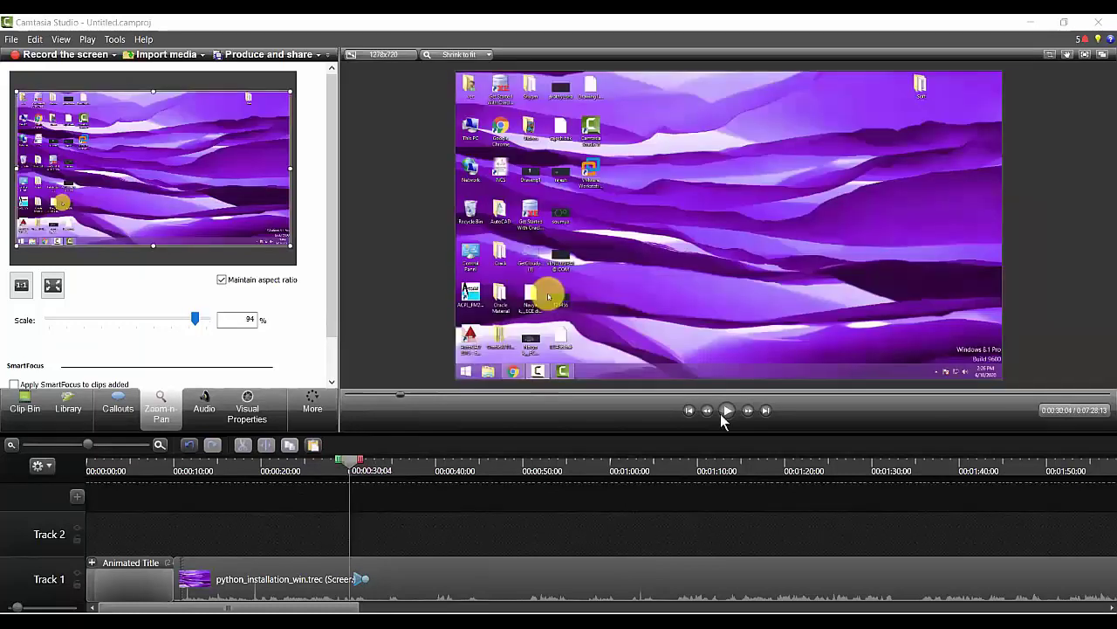
left_click(725, 410)
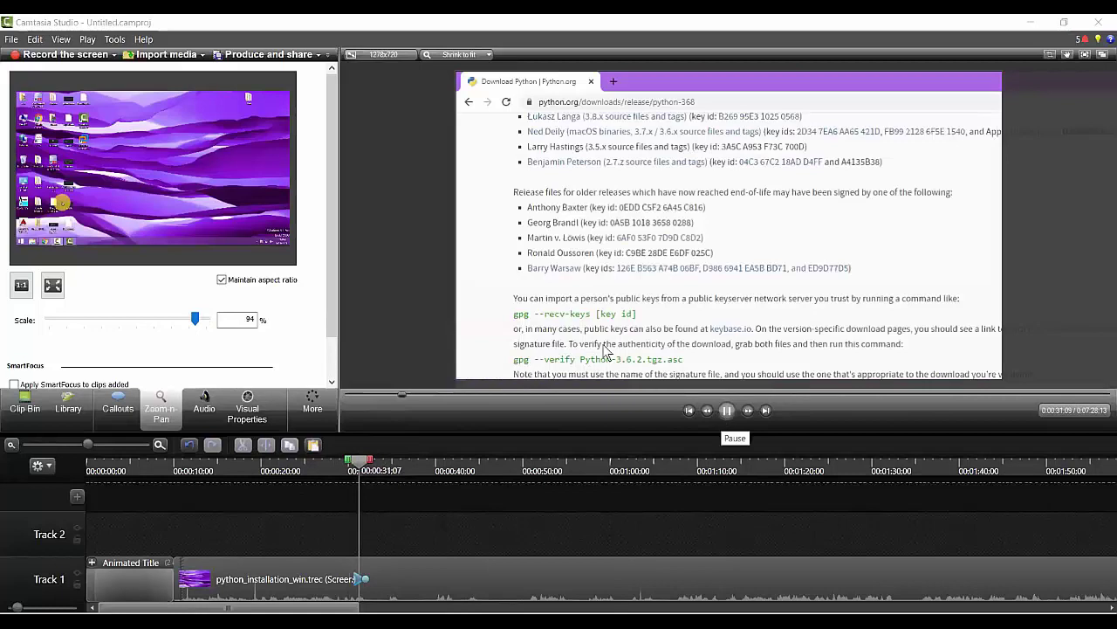
- Lengthen the zoom-in animation on Track 1 to end at about 36 seconds and play it from just before its start
left_click(362, 582)
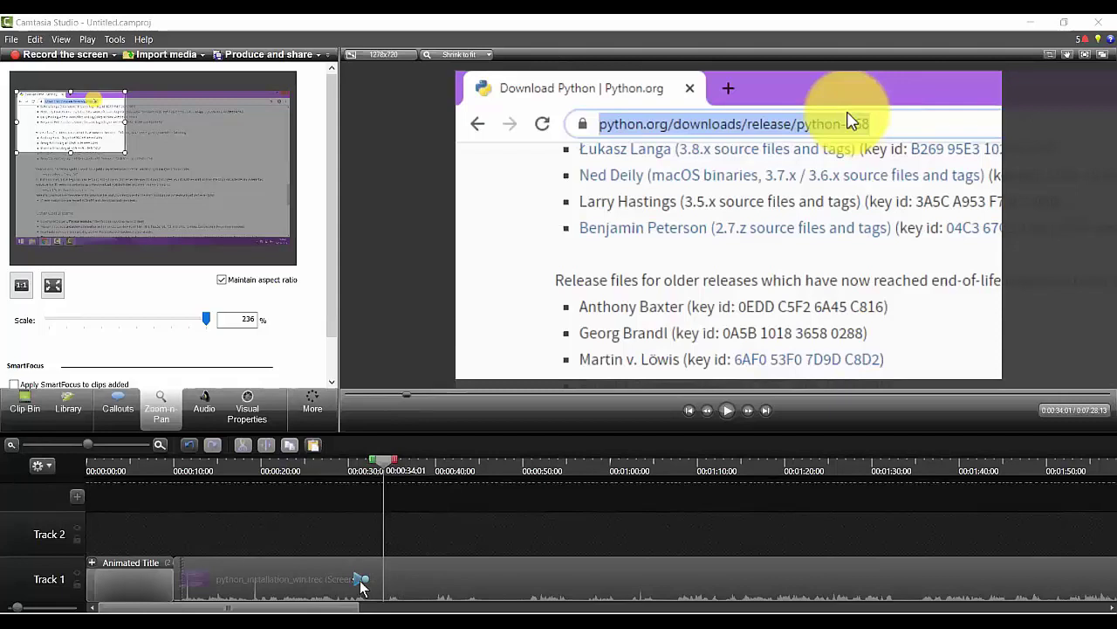
left_click_drag(381, 579, 399, 578)
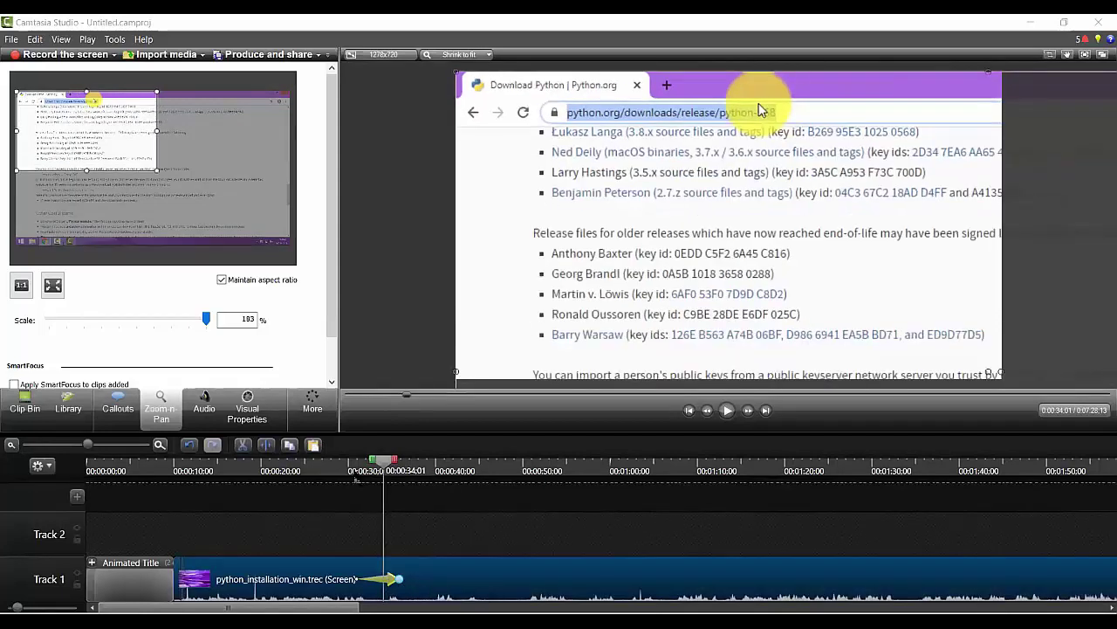
left_click(345, 472)
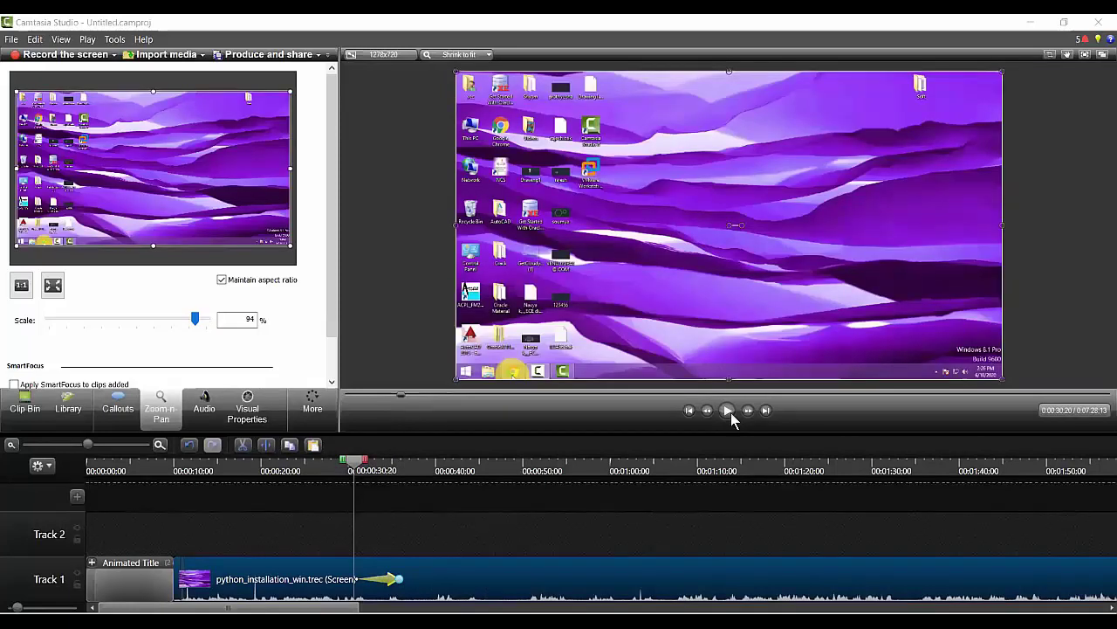
left_click(728, 410)
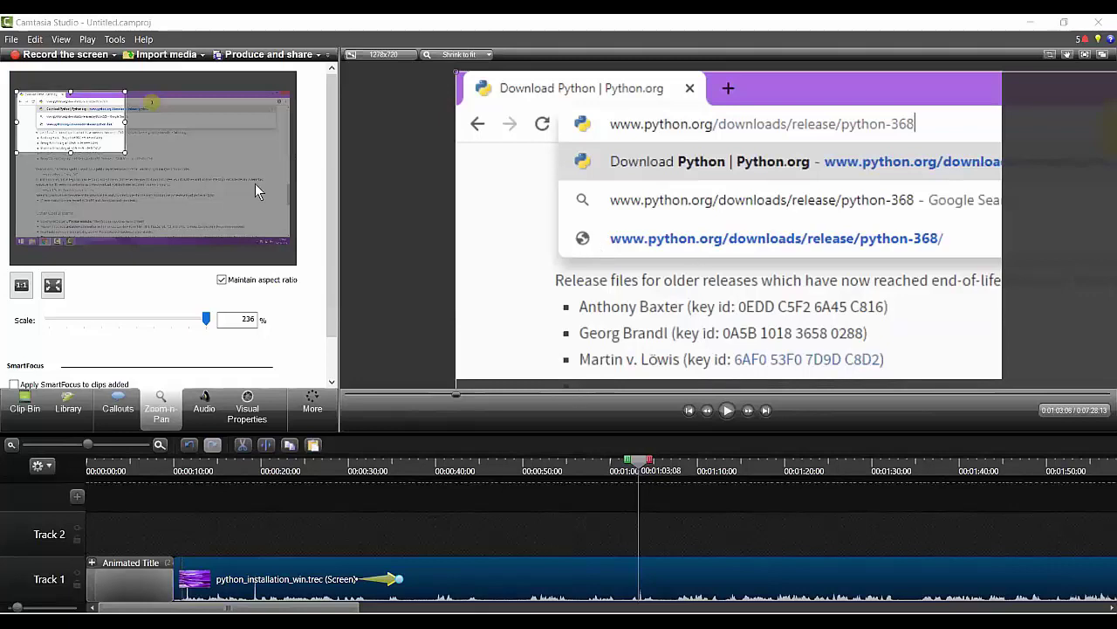
- Add a Zoom-n-Pan at about 1:03 that zooms back out to the whole recording at 94% scale
left_click_drag(140, 159, 291, 245)
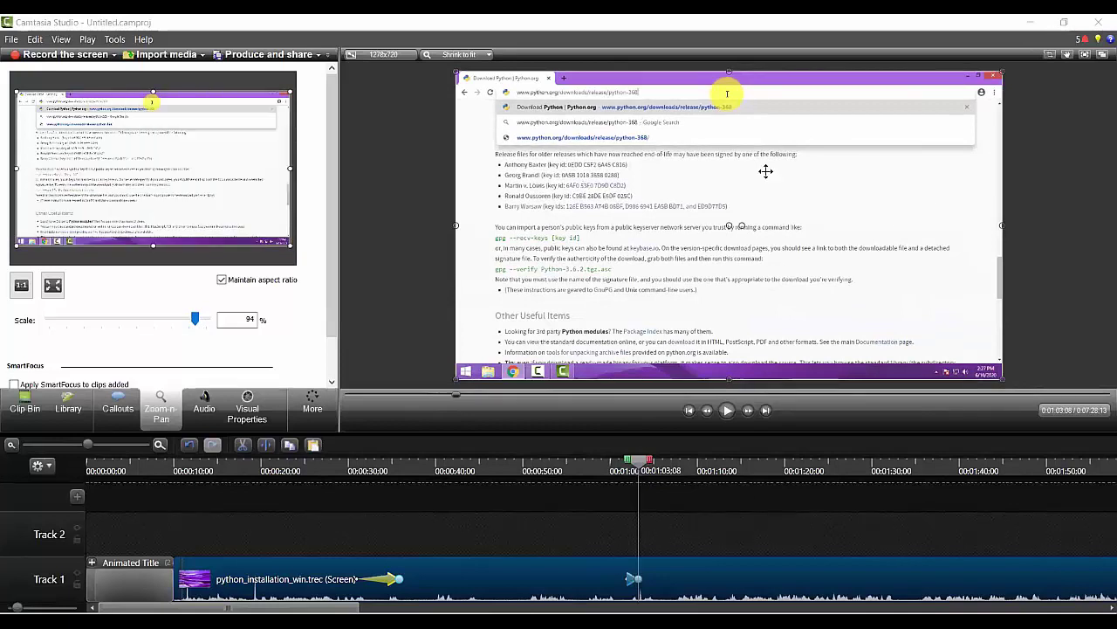
left_click_drag(291, 246, 320, 270)
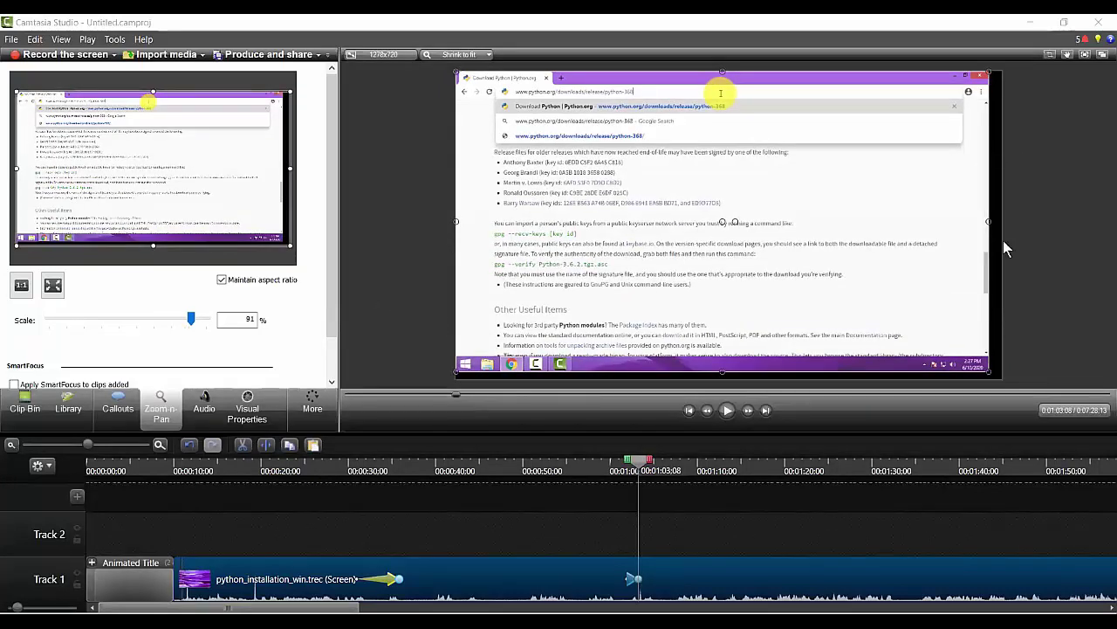
left_click_drag(295, 254, 289, 247)
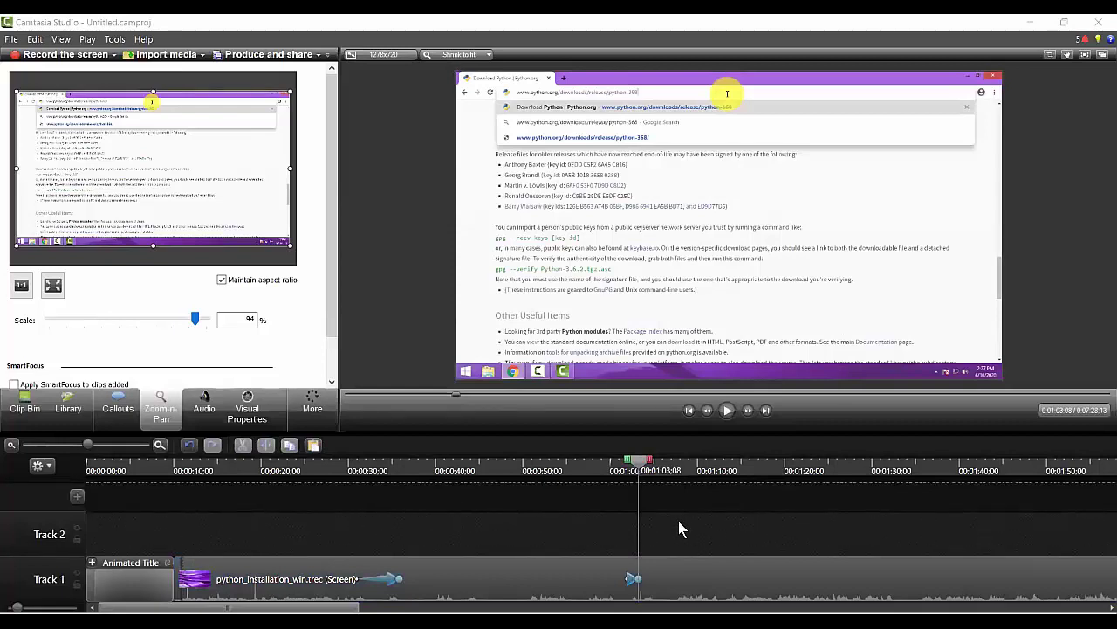
- Lengthen the zoom-out animation on Track 1 and move it to run from about 40 to 44 seconds
left_click(634, 579)
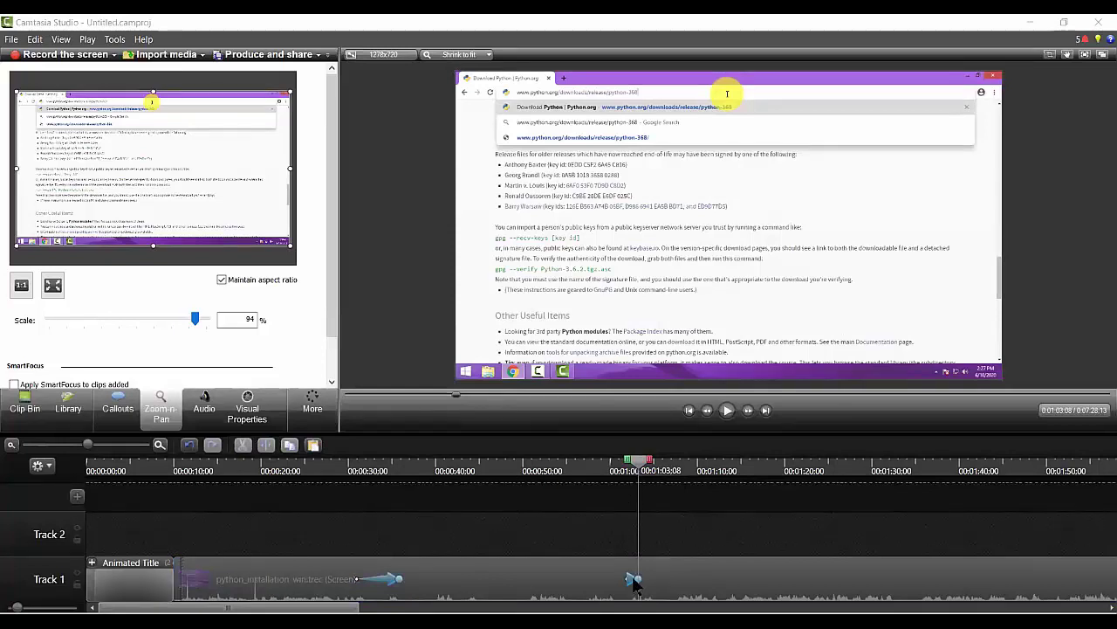
left_click(601, 587)
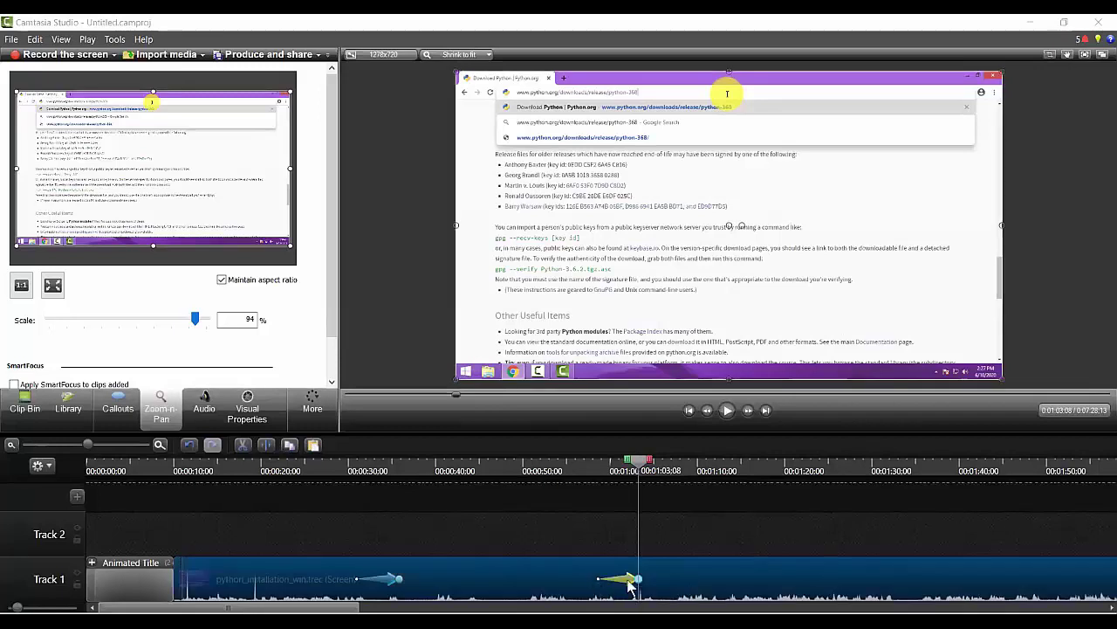
mouse_move(513, 587)
left_mouse_down()
mouse_move(478, 583)
mouse_move(409, 536)
mouse_move(454, 578)
left_mouse_up()
- Play the zoom-in and zoom-out sequence from about 30 seconds and pause after both animations
left_click(350, 471)
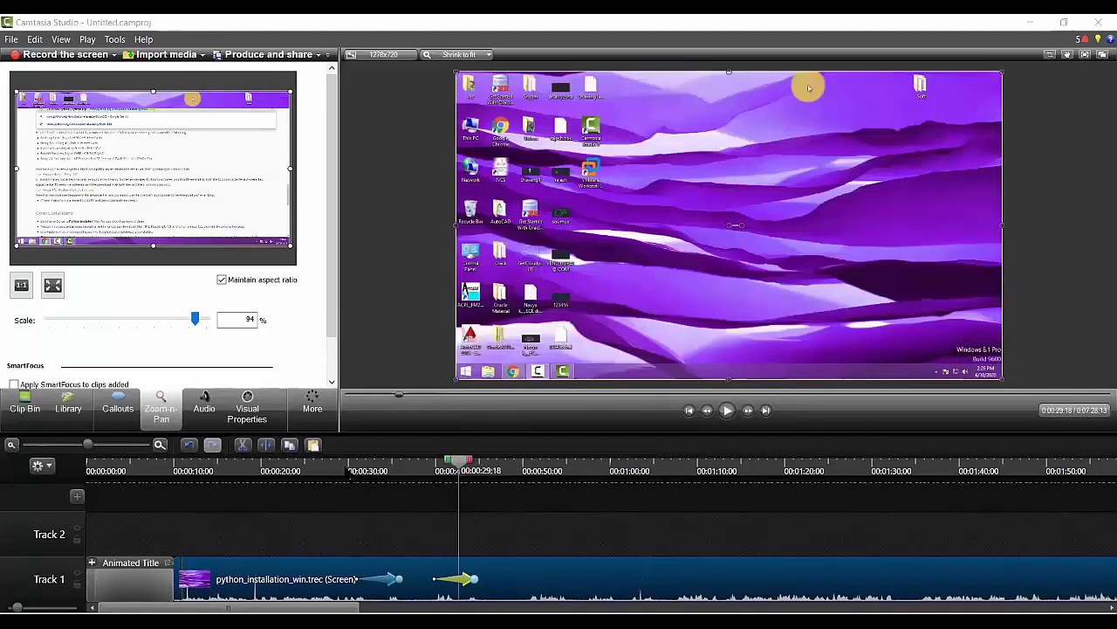
left_click(729, 410)
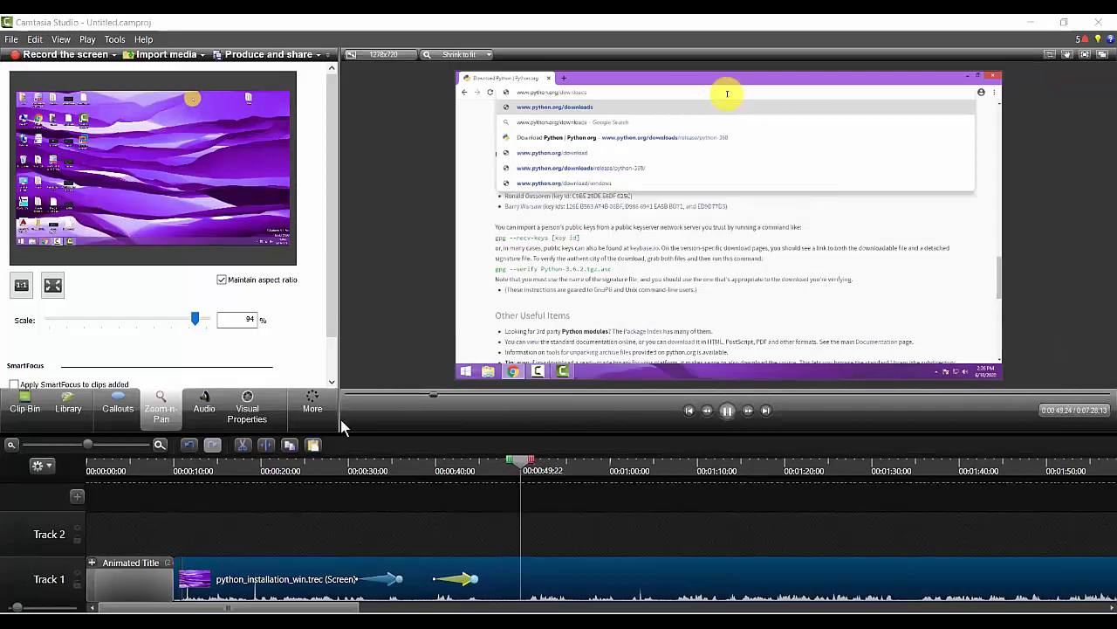
key("space")
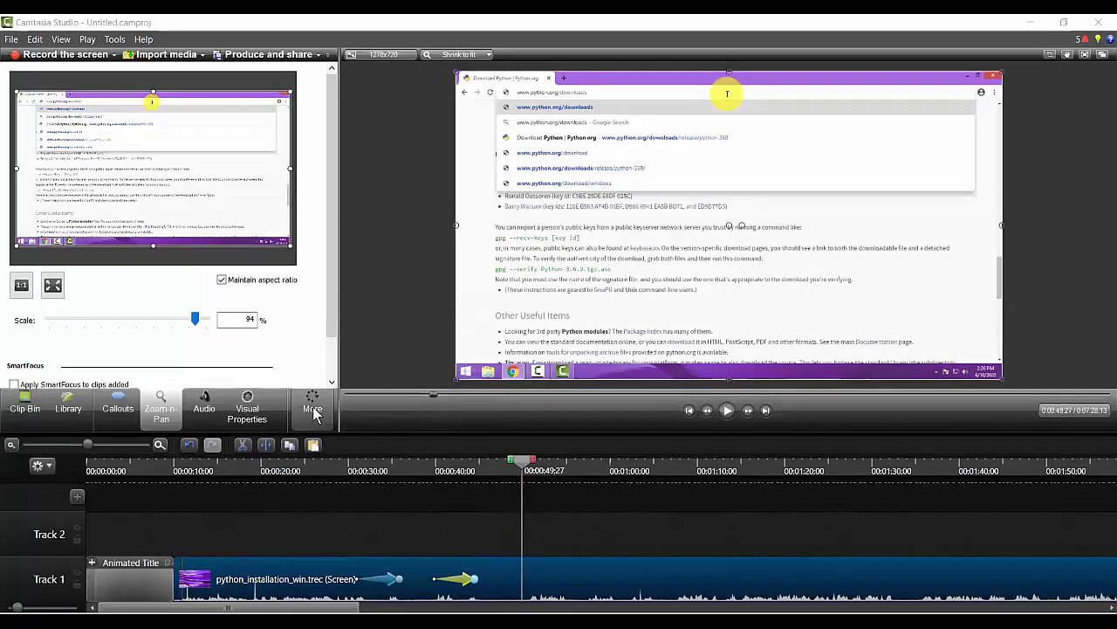
left_click(313, 410)
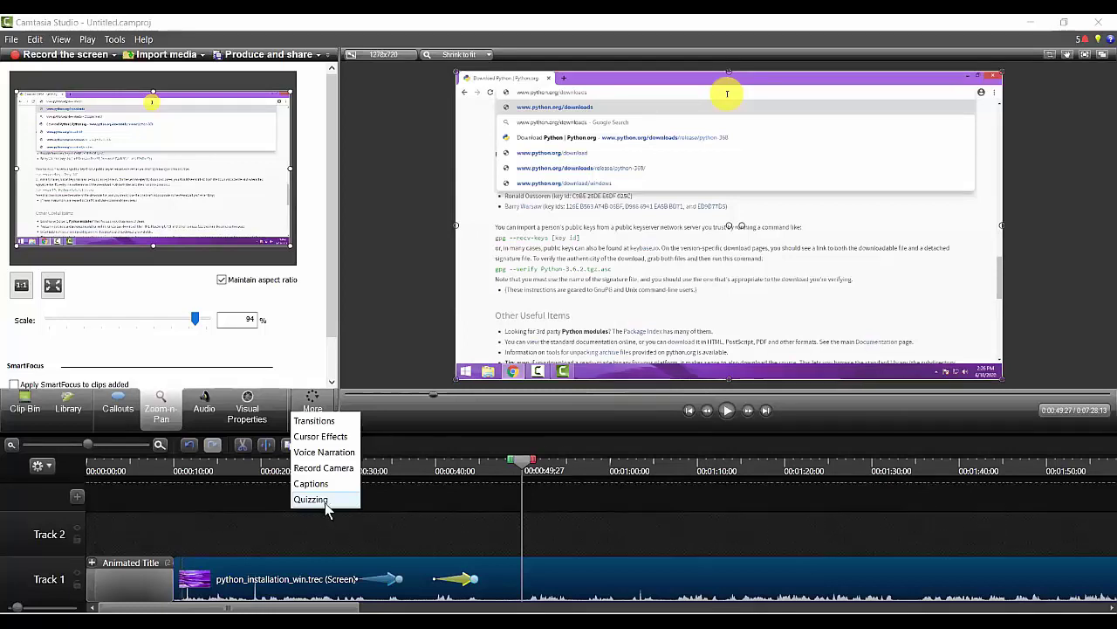
left_click(231, 522)
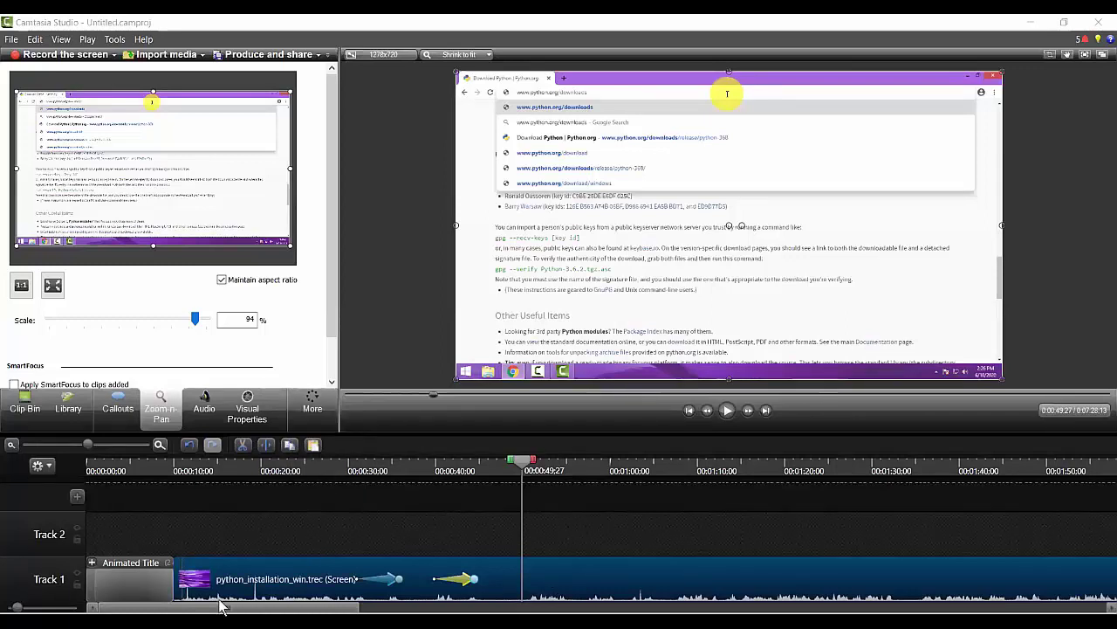
- Place the WhatsApp image from the Clip Bin on Track 2 at about 48 seconds
left_click_drag(529, 460, 510, 463)
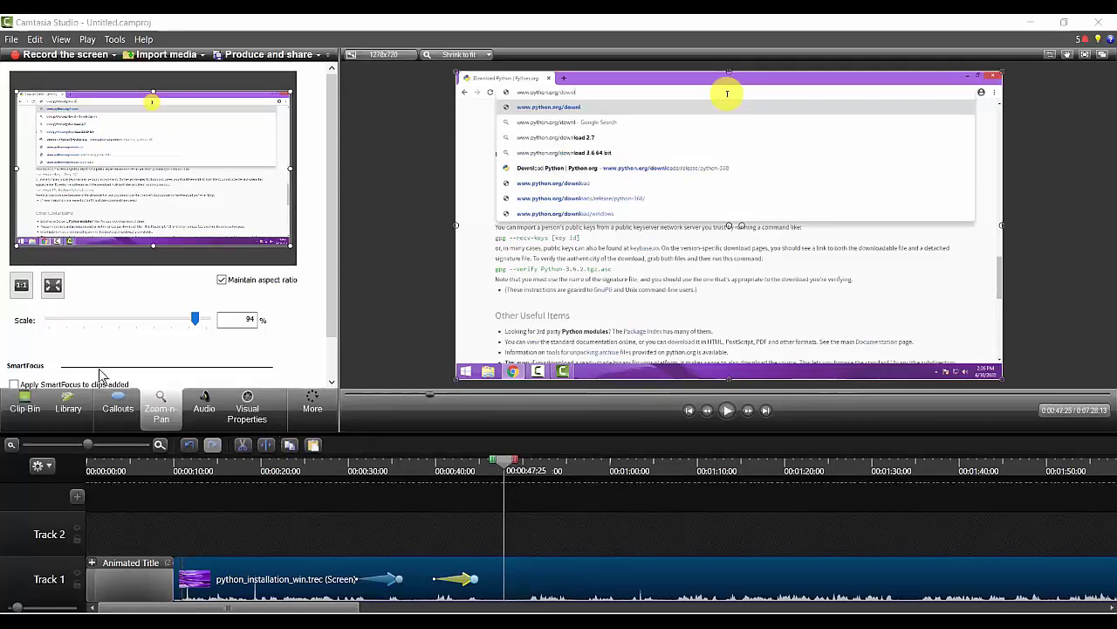
left_click(21, 410)
left_click_drag(30, 214, 518, 539)
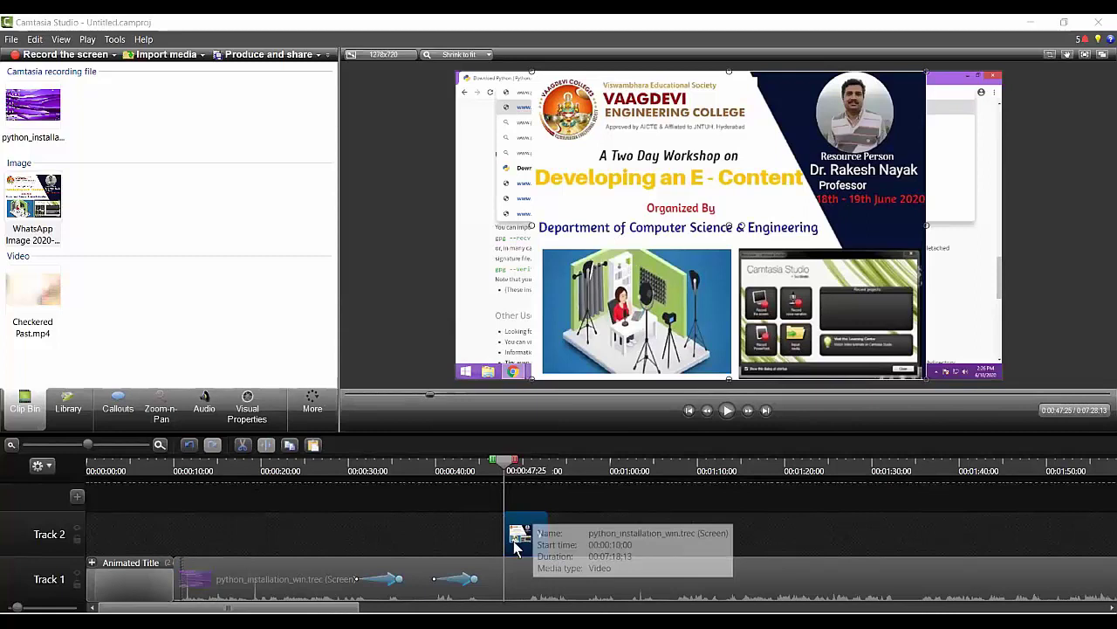
- Split the Track 1 recording at the image's start and insert the Track 2 image between the two parts without a gap
left_click(522, 594)
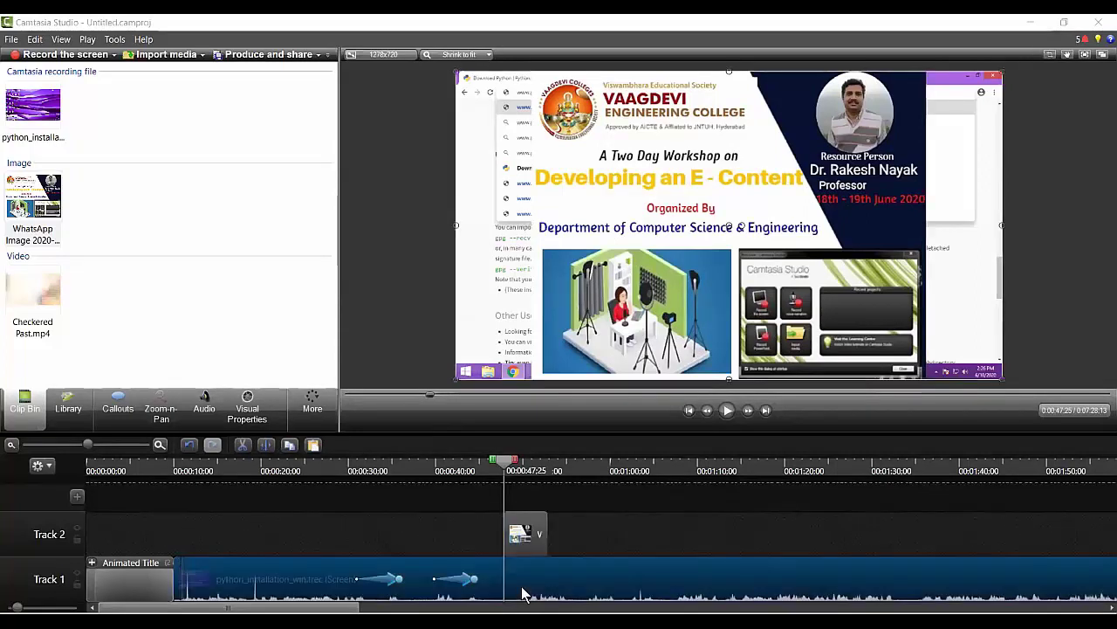
left_click(267, 447)
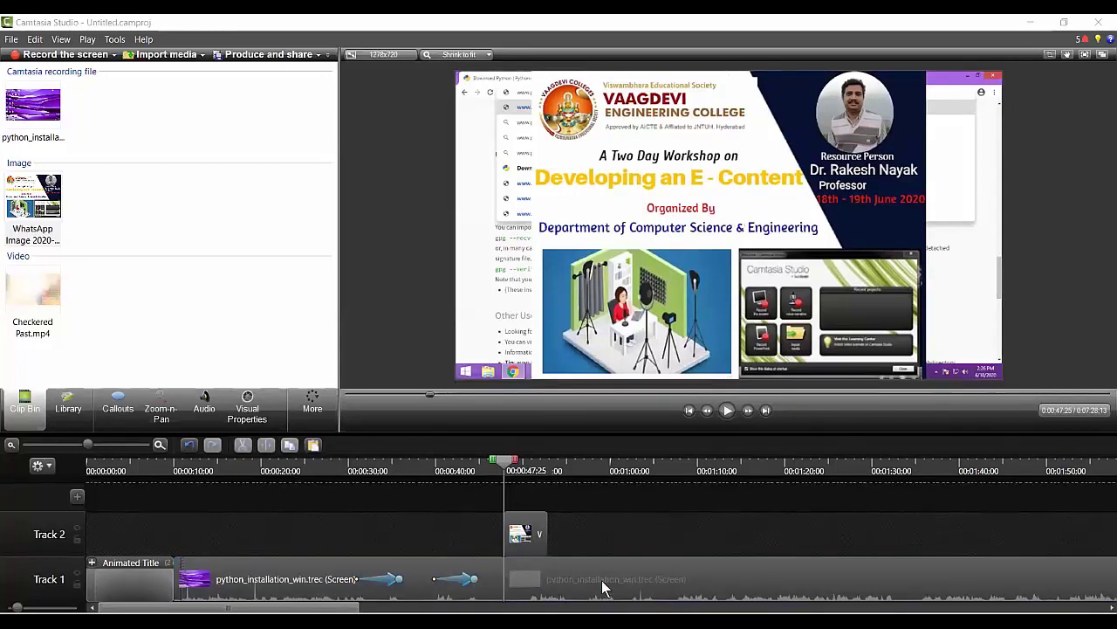
left_click_drag(514, 581, 602, 581)
left_click_drag(525, 543, 521, 587)
left_click_drag(661, 587, 547, 582)
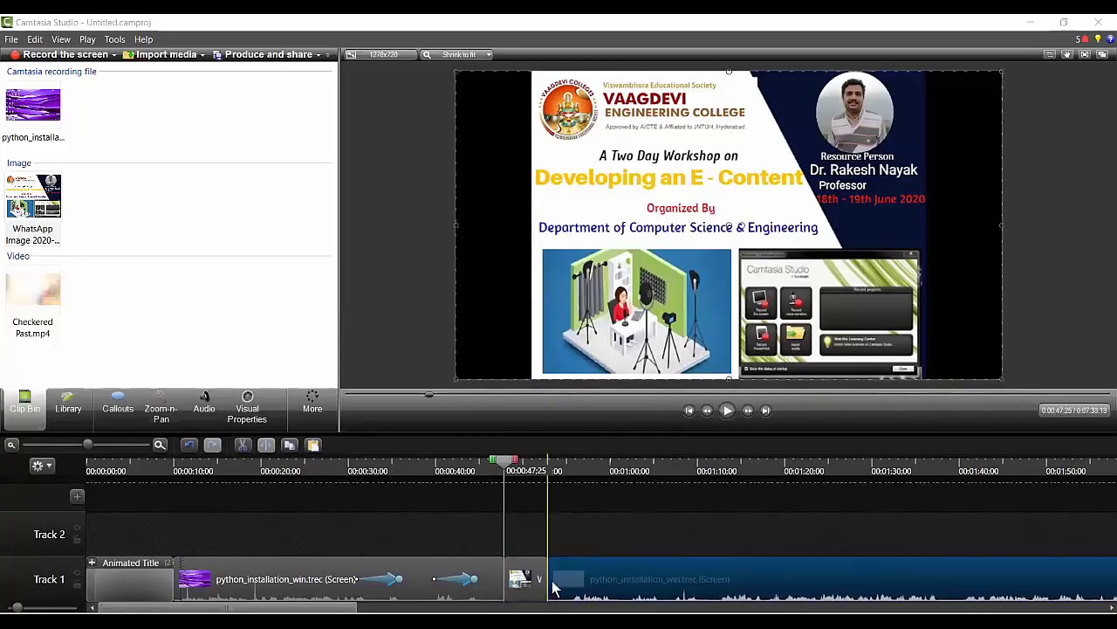
- Play the inserted image section on Track 1 from about 46 seconds and pause after the recording resumes
left_click(492, 469)
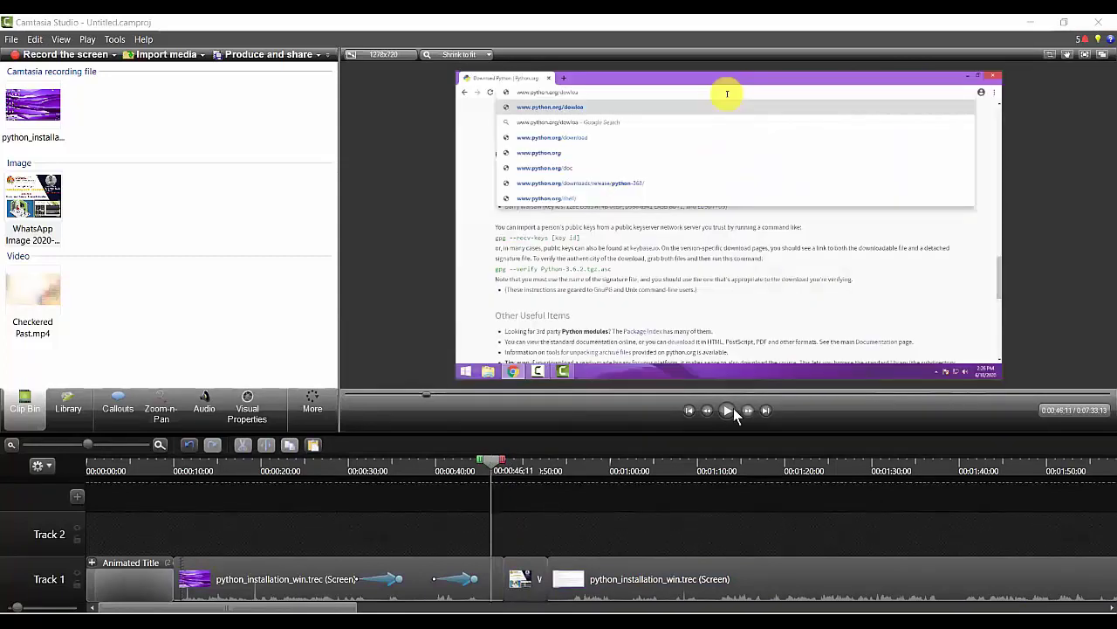
left_click(723, 410)
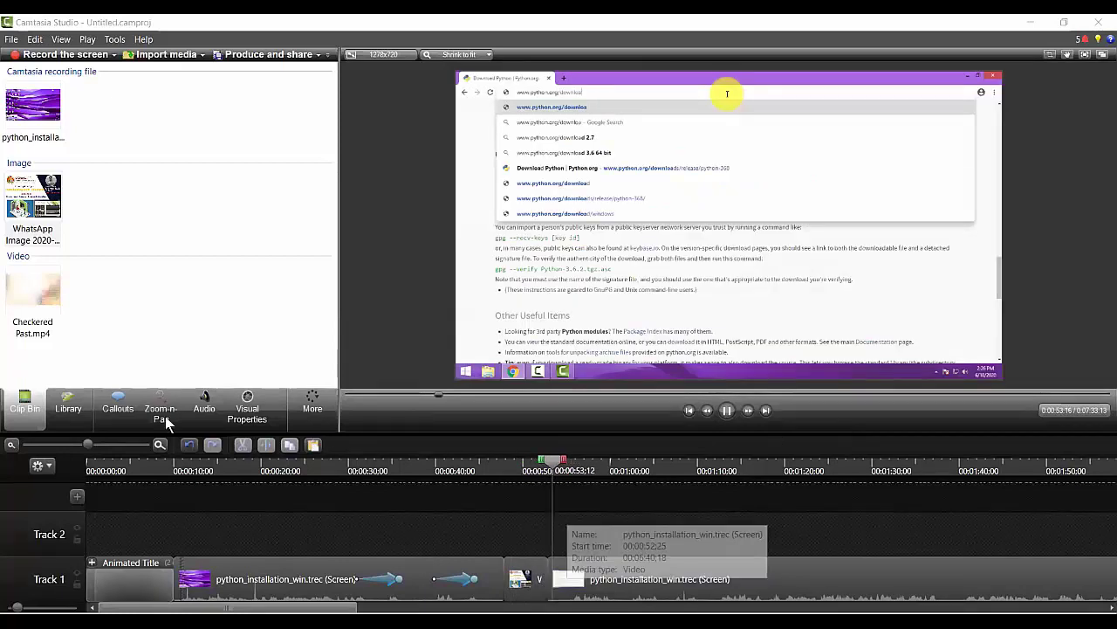
key("space")
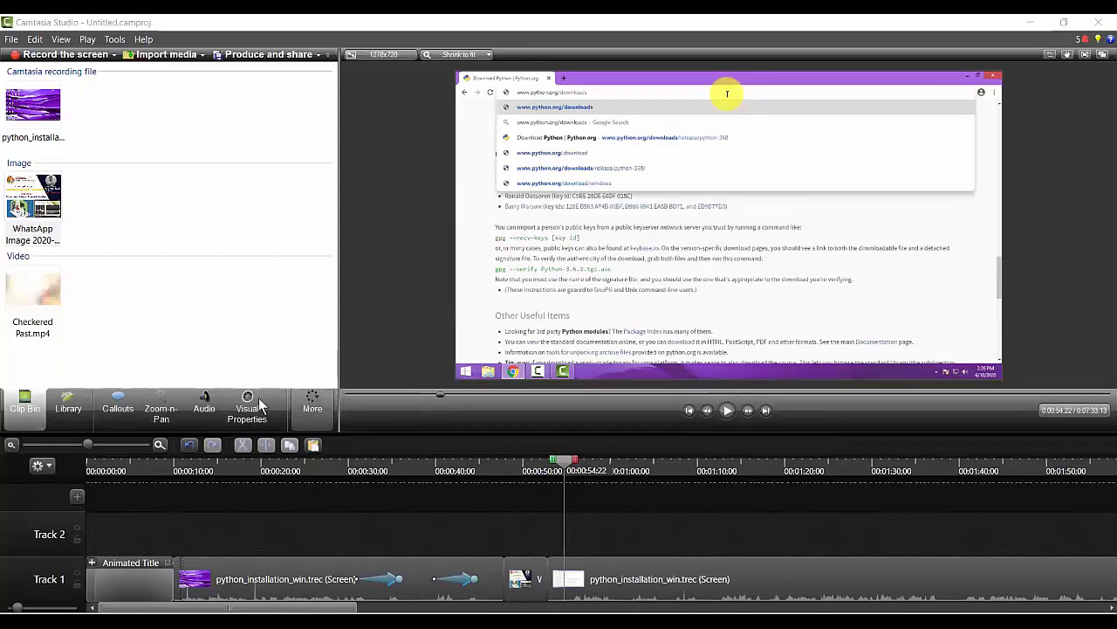
- Add Slide left transitions to both ends of the image inserted between the two recording clips on Track 1
left_click(312, 402)
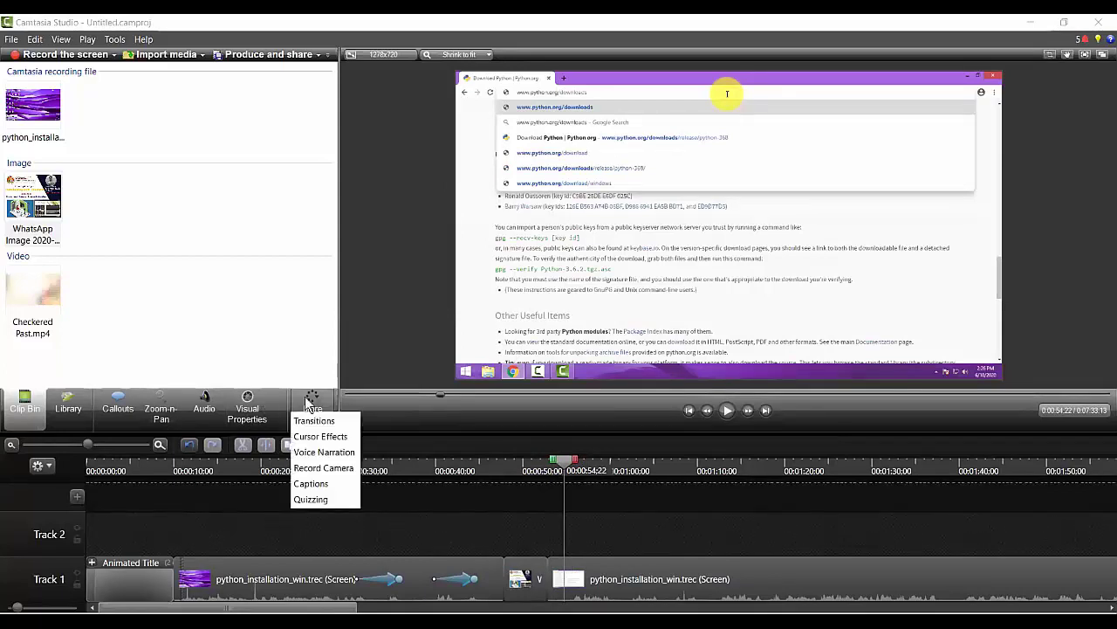
left_click(316, 420)
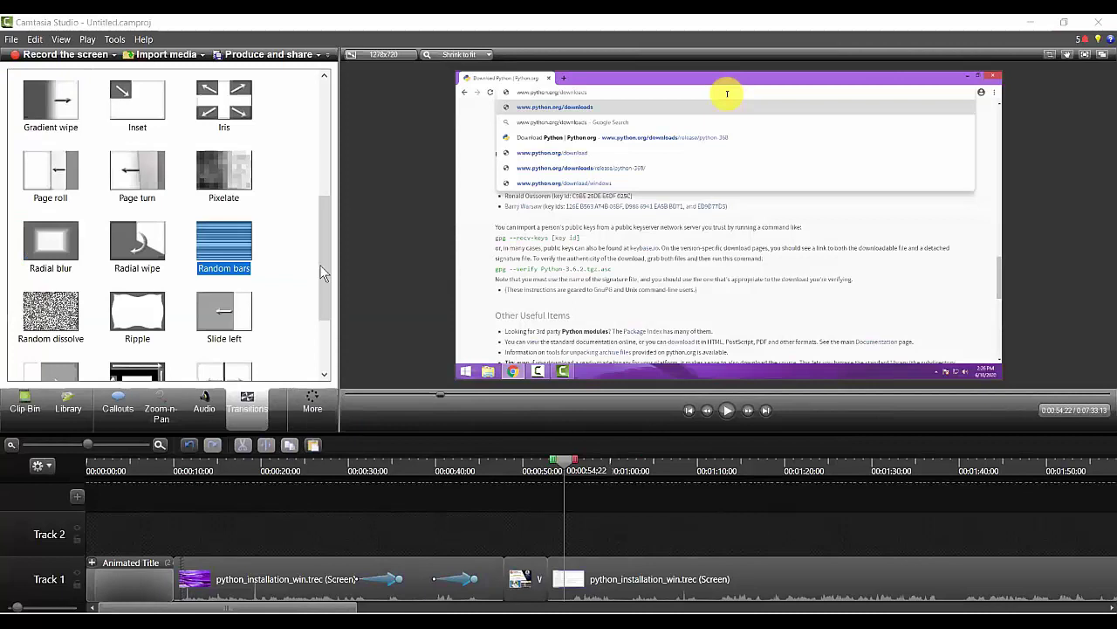
left_click_drag(232, 314, 508, 581)
left_click_drag(214, 313, 544, 591)
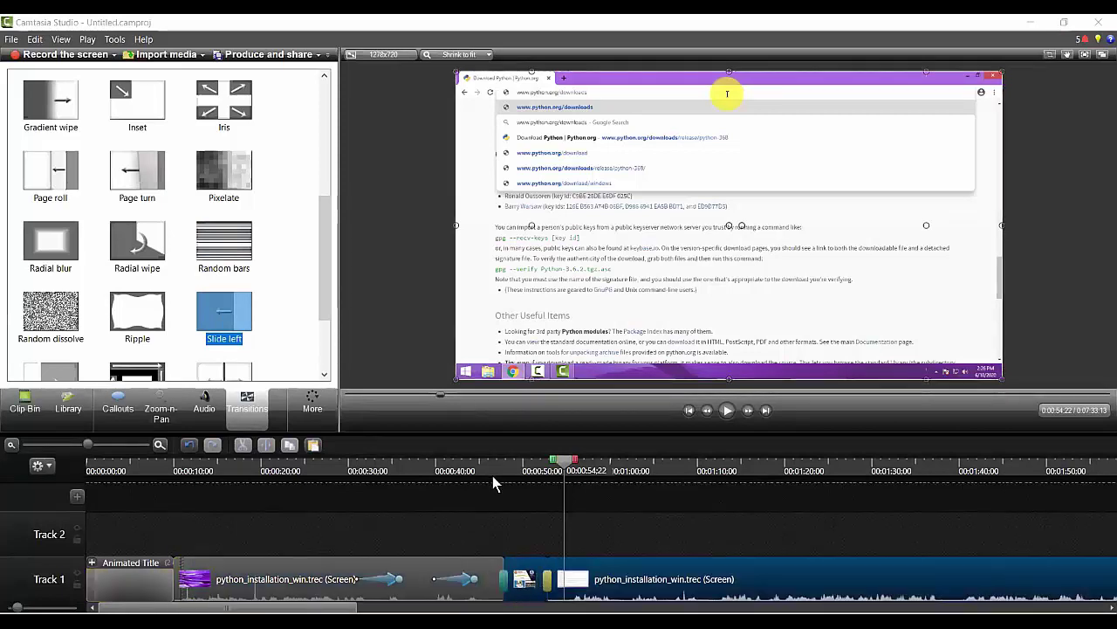
- Play Track 1 from about 46 seconds through both image transitions and pause at about 54 seconds
left_click(487, 466)
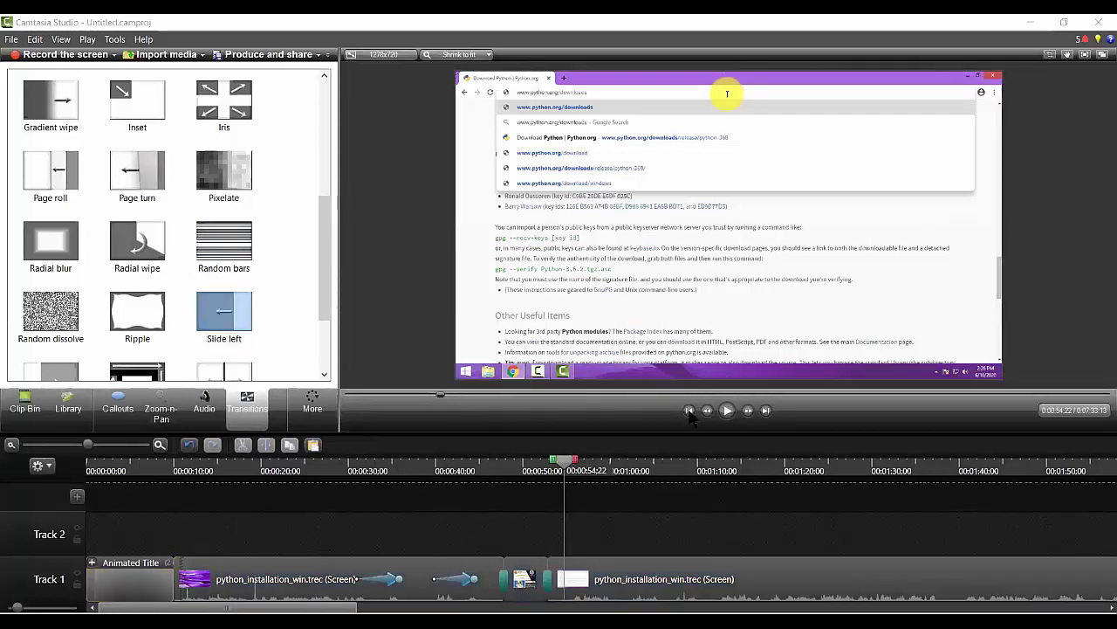
left_click(727, 411)
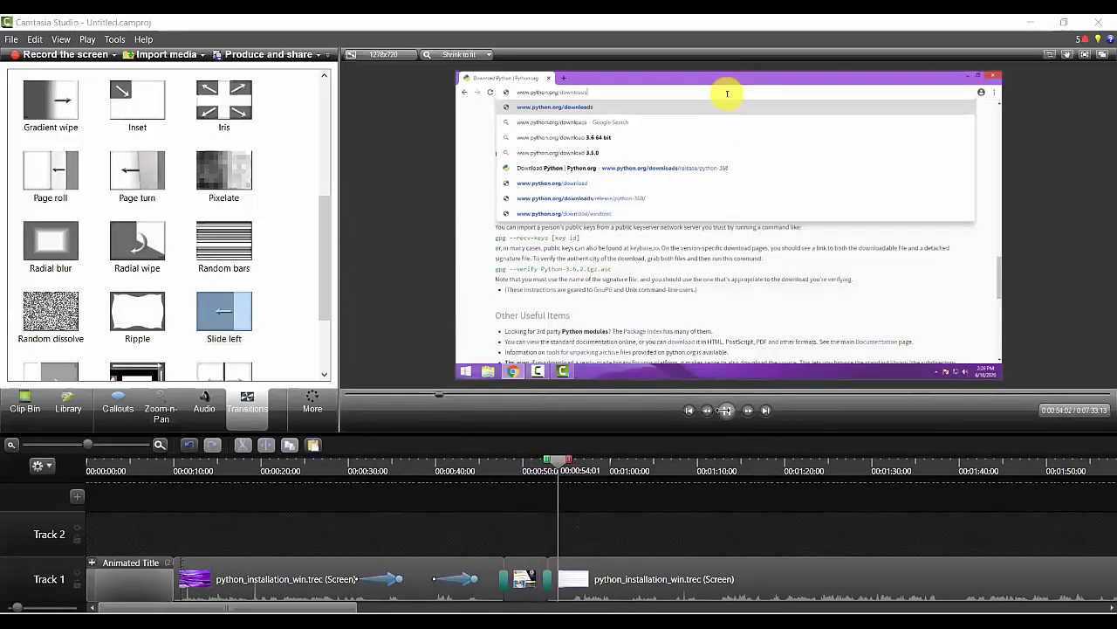
key("space")
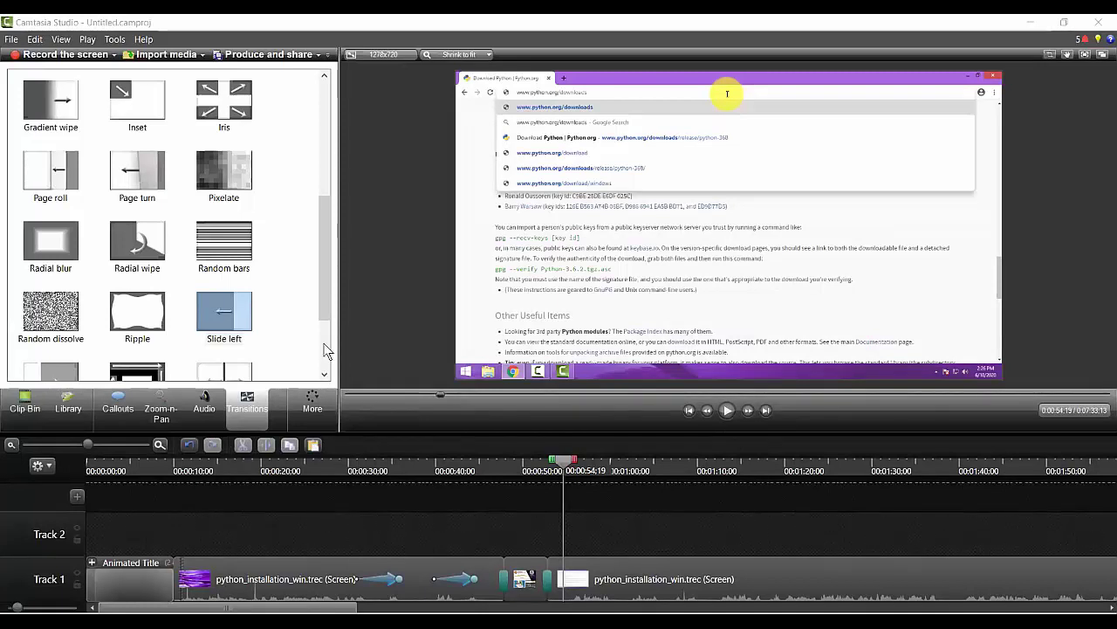
- Add a caption reading "kkljklj" at 0:00:20;28
left_click(316, 413)
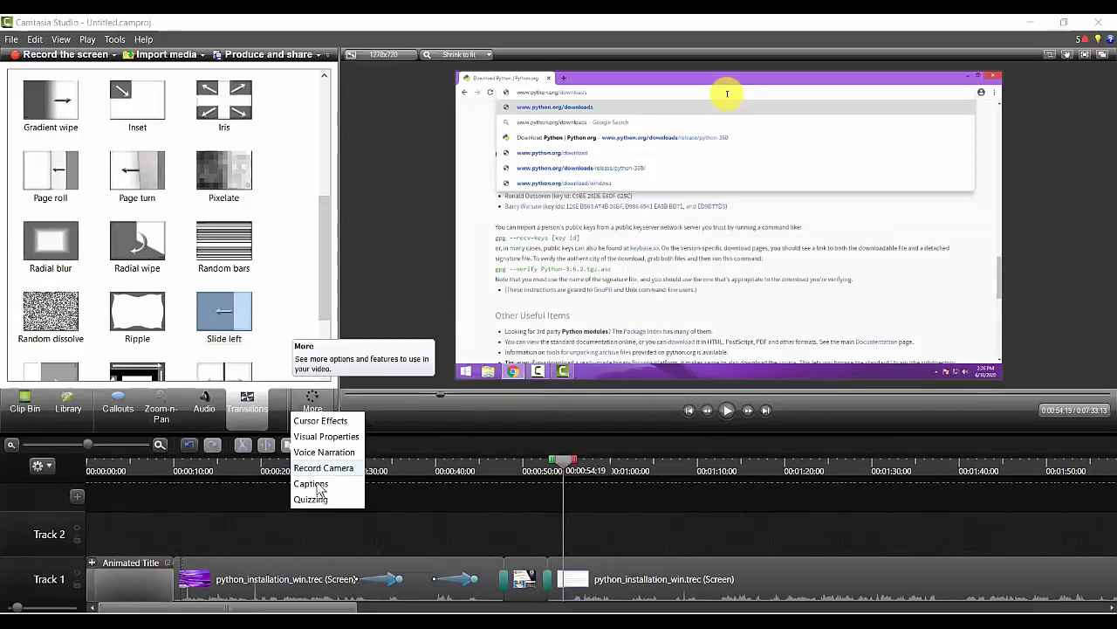
left_click(316, 485)
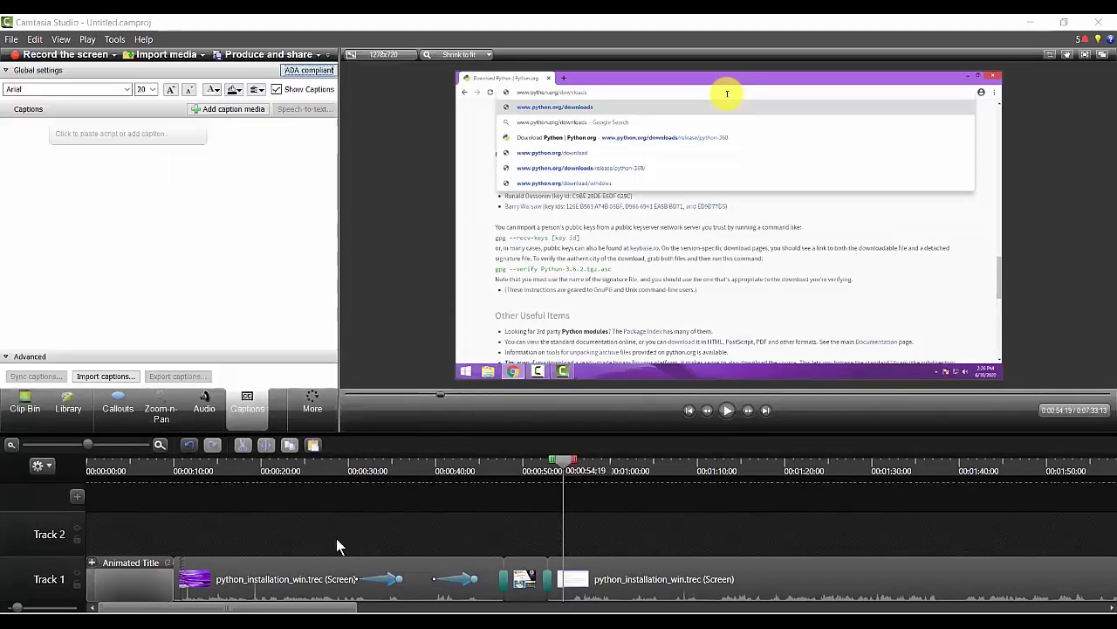
left_click(271, 463)
left_click(243, 464)
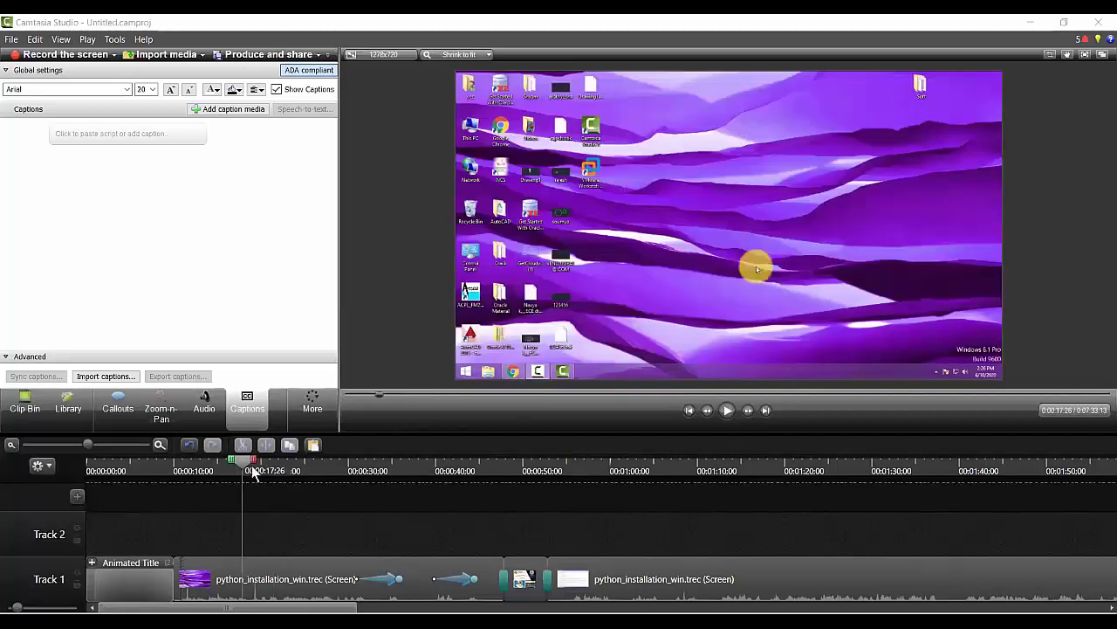
left_click(306, 471)
left_click(240, 474)
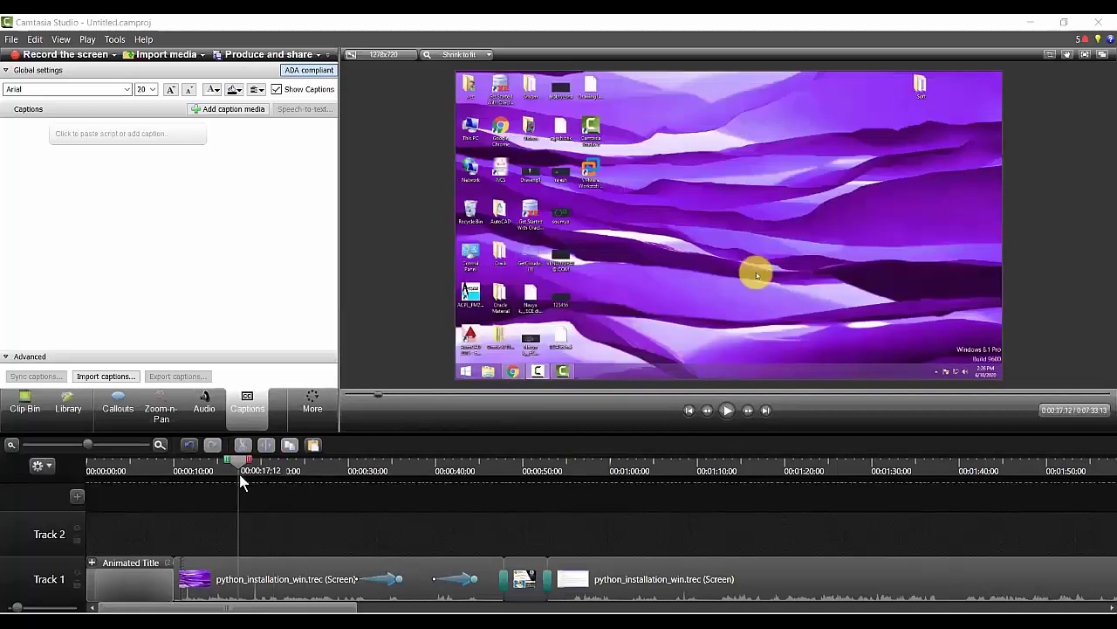
left_click(268, 474)
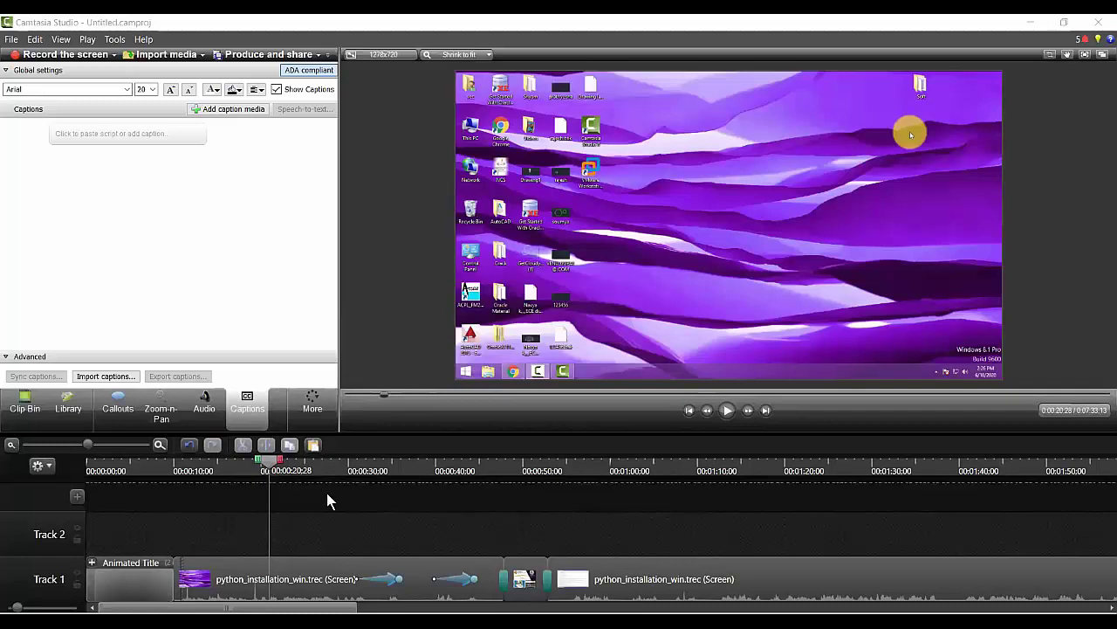
left_click(120, 377)
left_click(131, 128)
type("kkljklj")
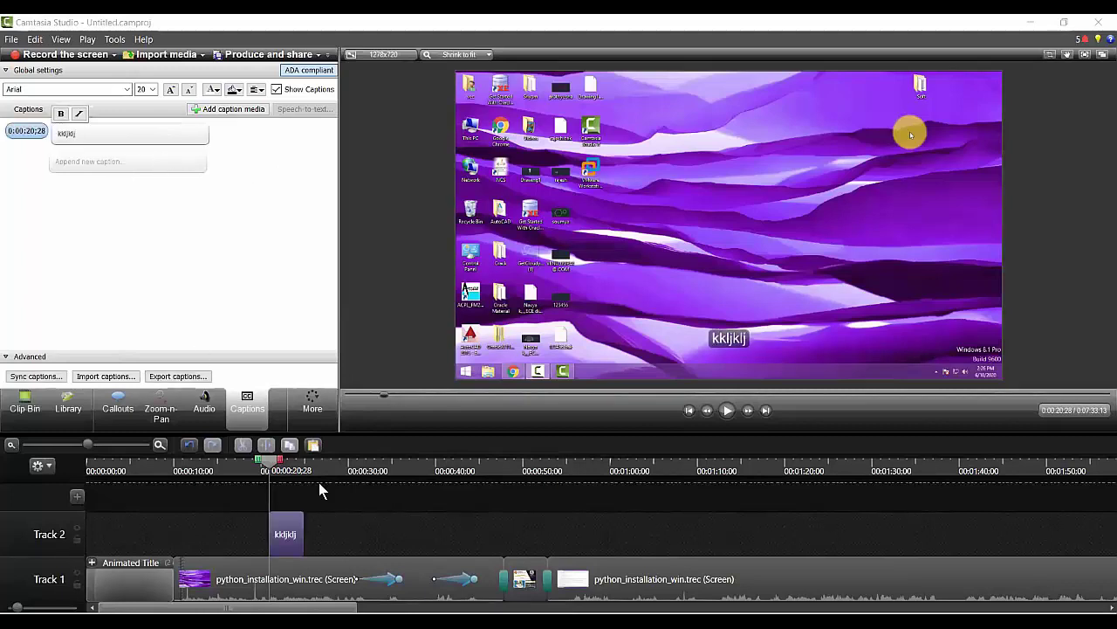
- Play the captioned section from just before the caption and delete the caption from Track 2
left_click(263, 466)
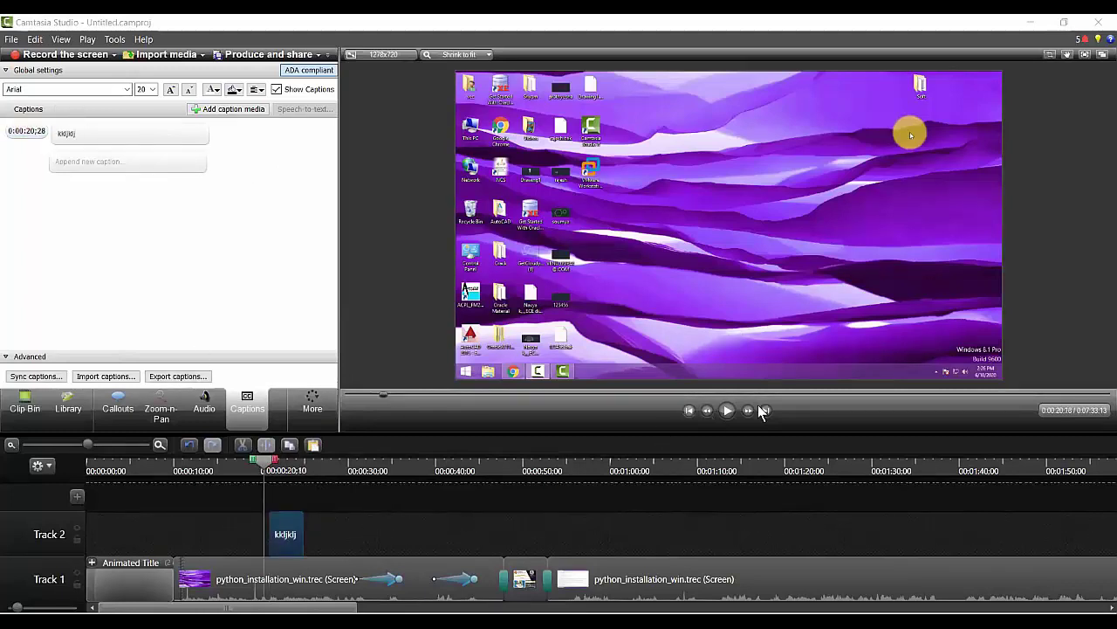
left_click(728, 414)
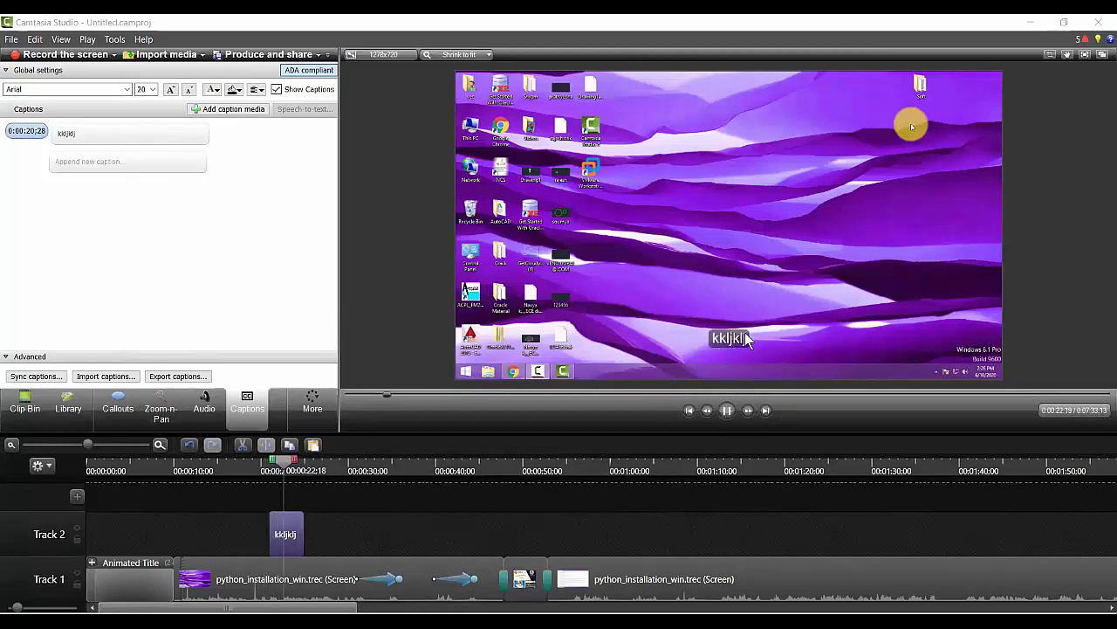
left_click(725, 410)
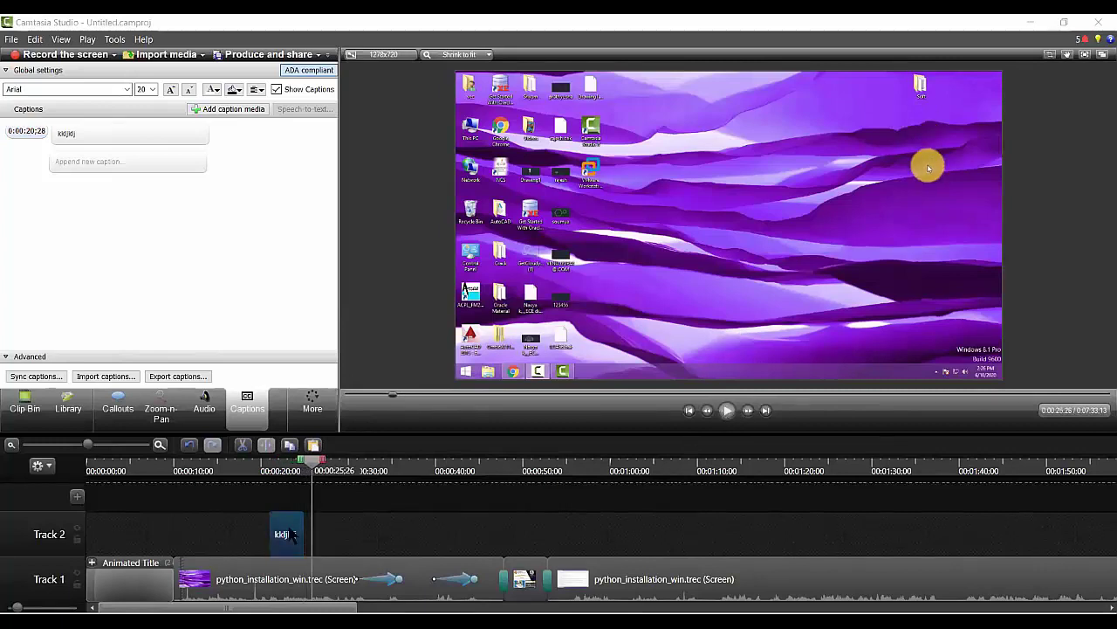
key("Delete")
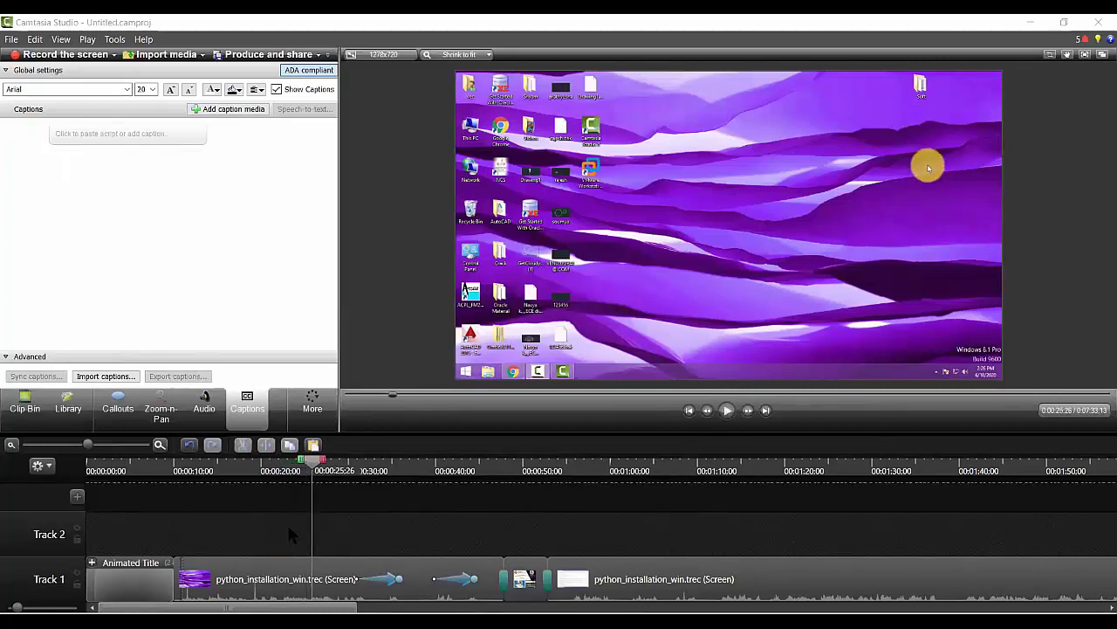
left_click(311, 408)
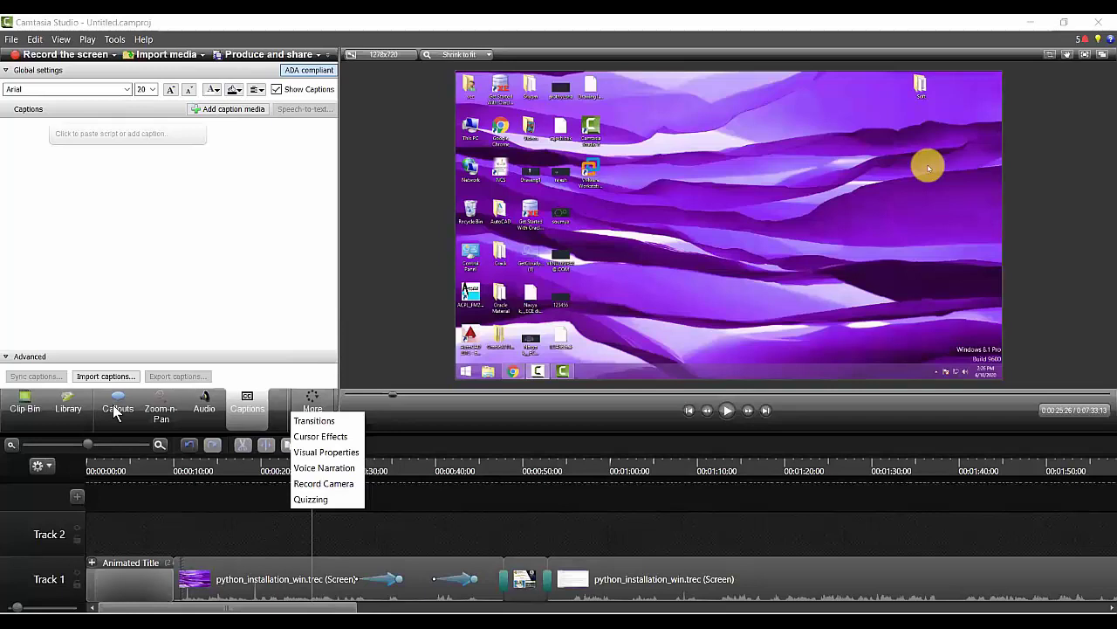
left_click(68, 408)
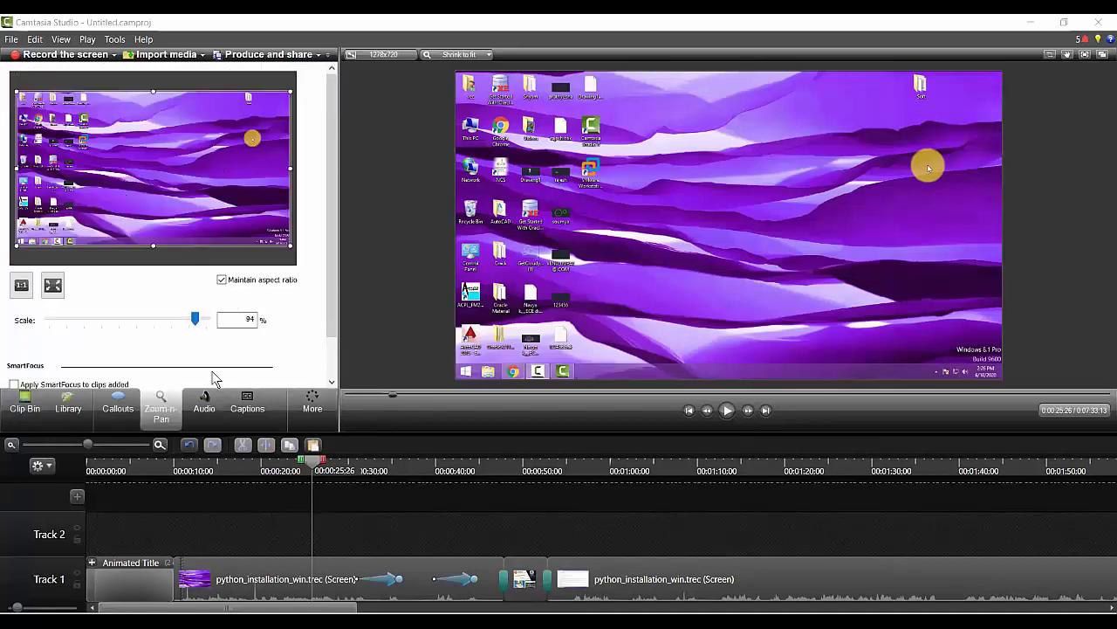
left_click(204, 407)
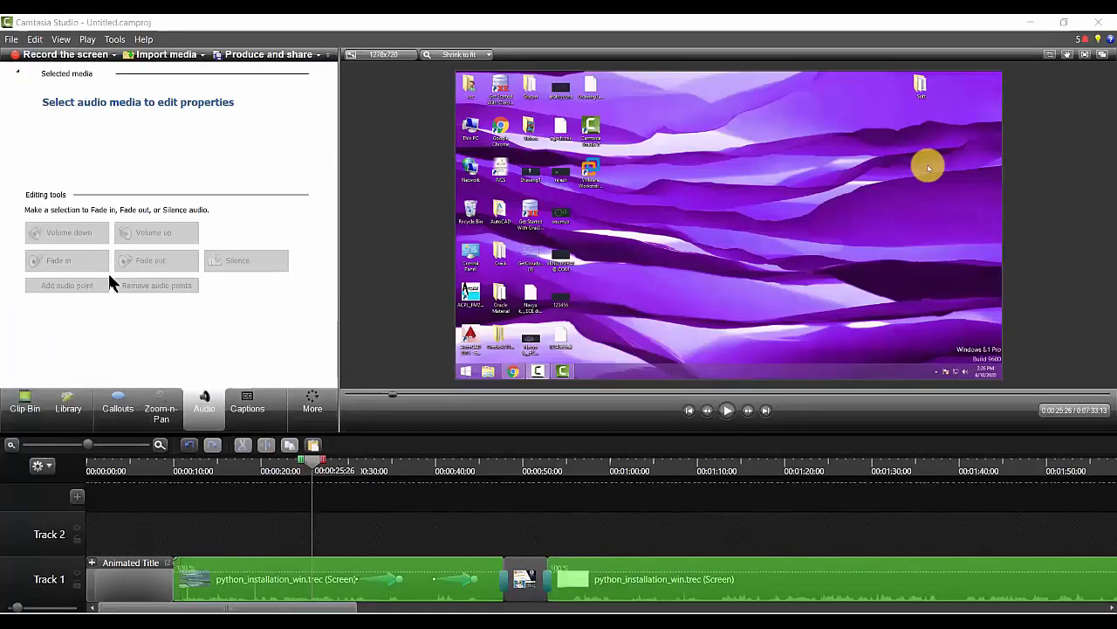
left_click(252, 415)
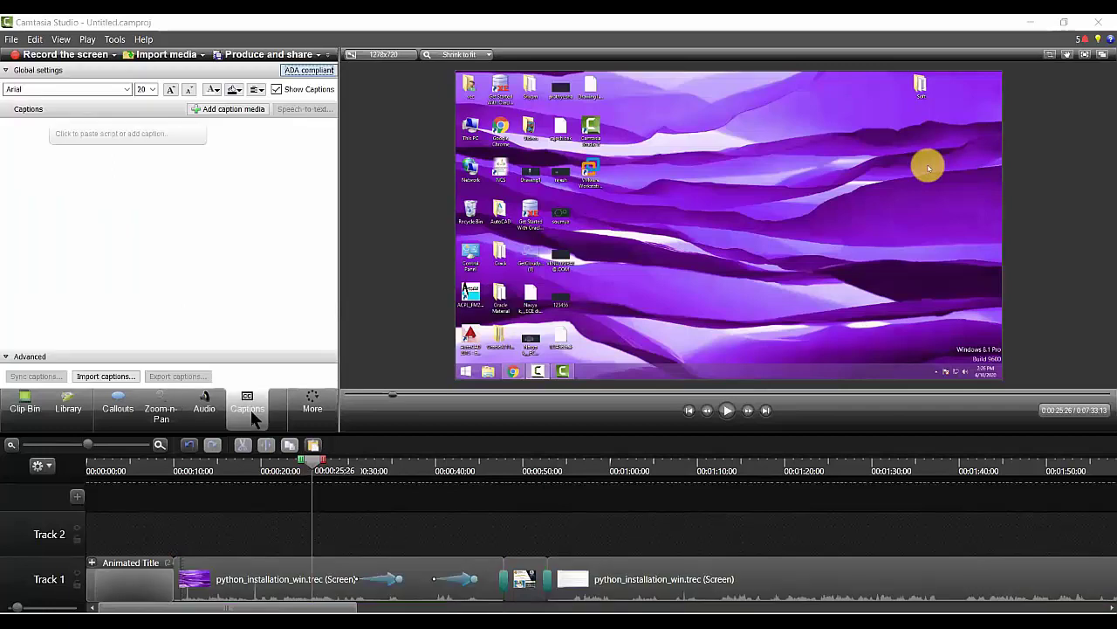
left_click(313, 406)
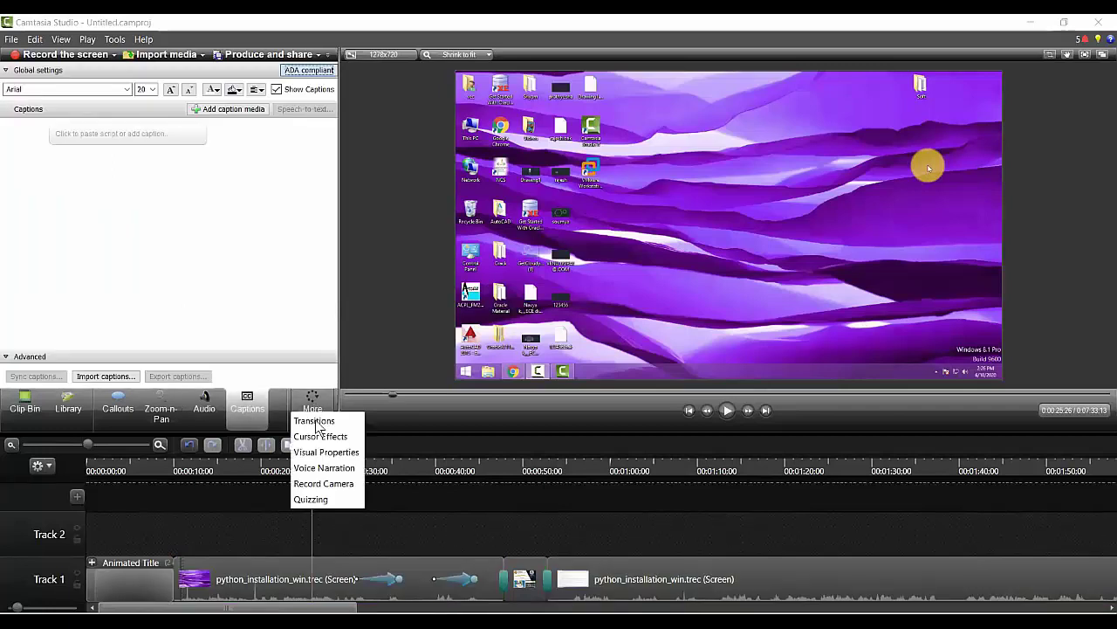
left_click(316, 423)
- Try scales of 86% and 100% on the first recording clip in Visual Properties and return it to 94%
left_click(310, 405)
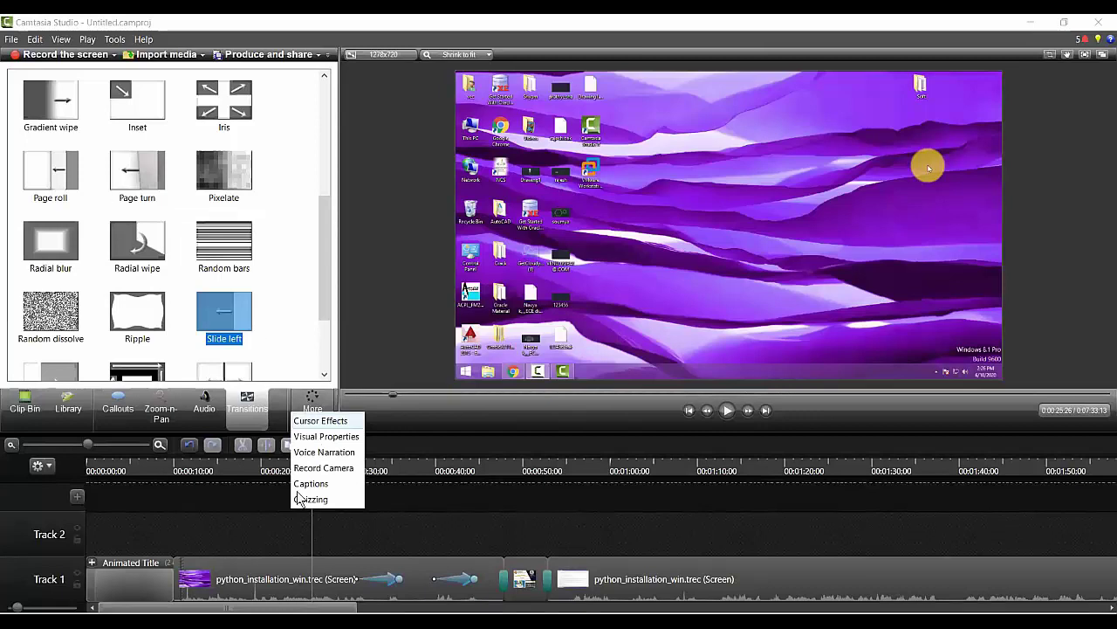
left_click(284, 576)
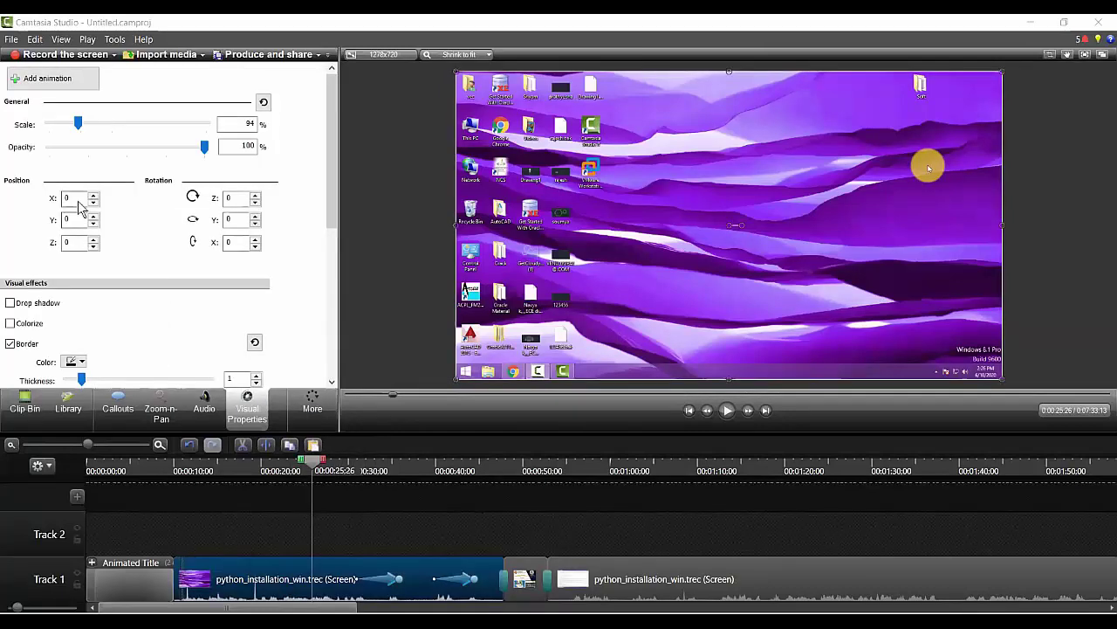
mouse_move(77, 123)
left_mouse_down()
mouse_move(122, 125)
mouse_move(77, 131)
left_mouse_up()
double_click(247, 123)
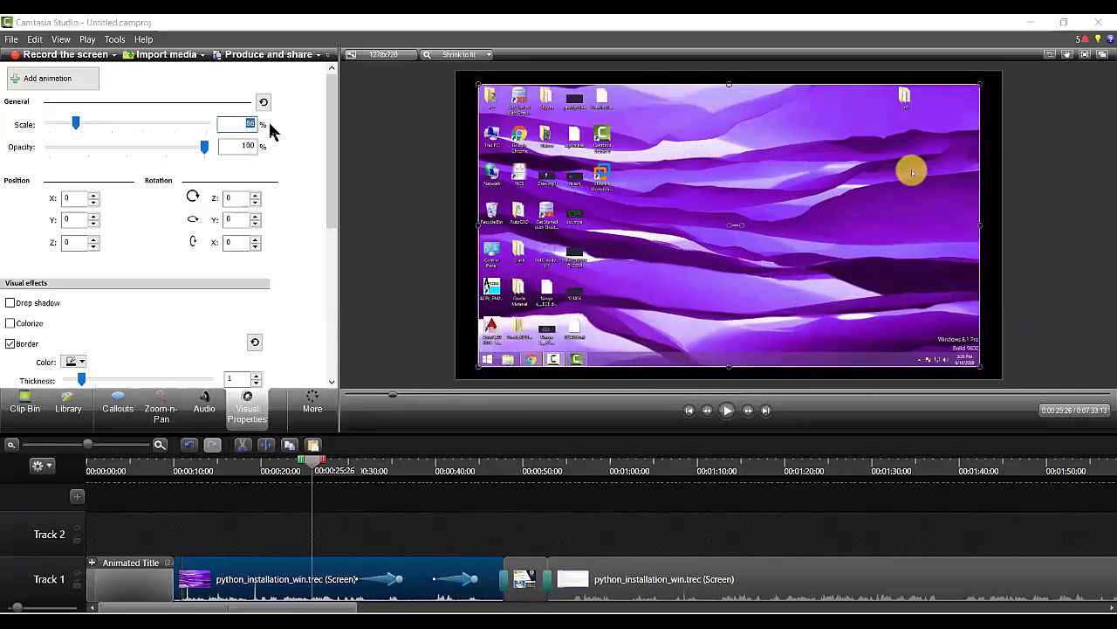
type("100")
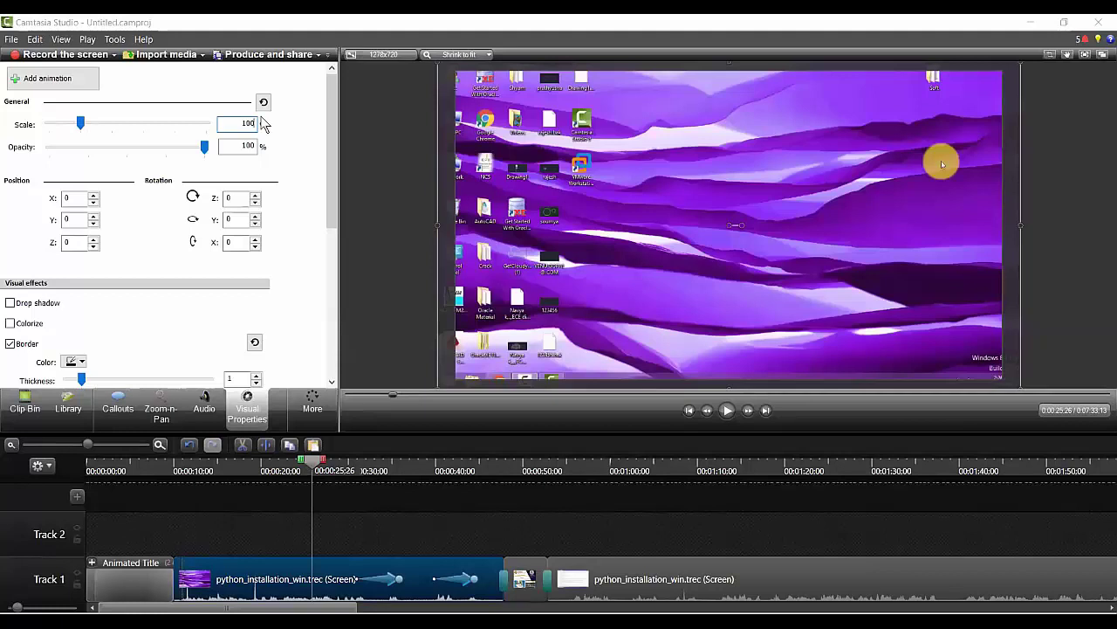
double_click(251, 123)
type("86")
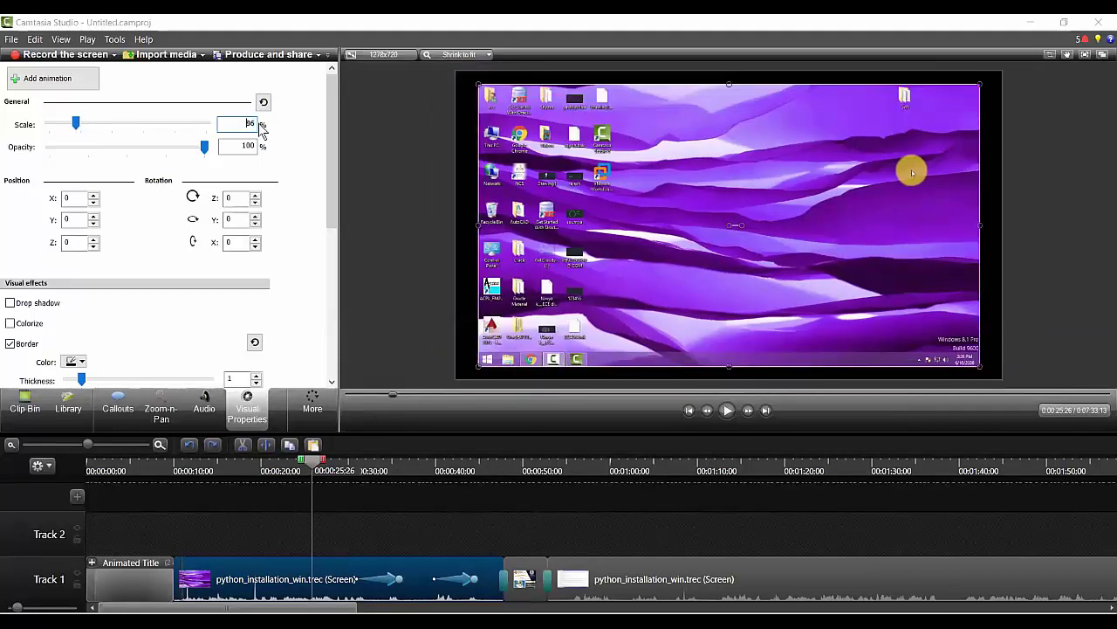
key("Return")
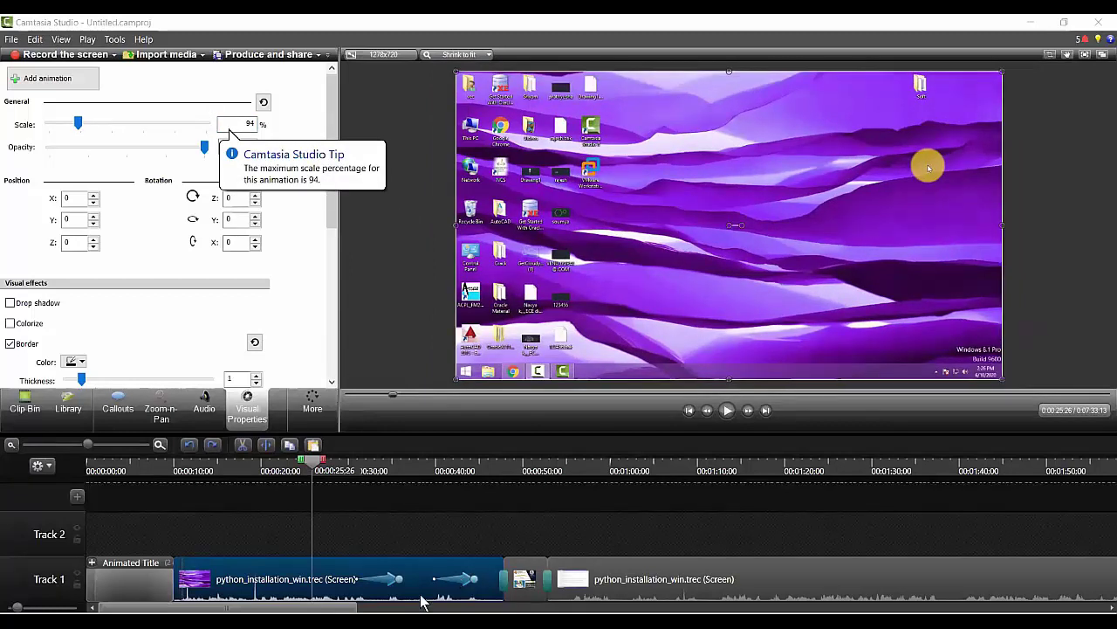
left_click(352, 584)
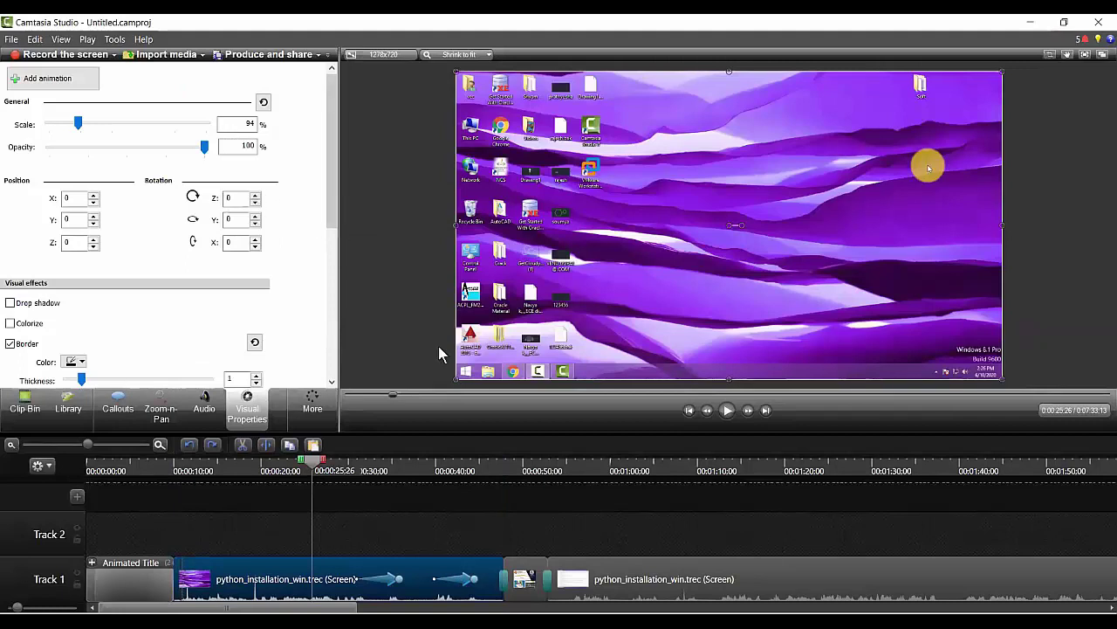
- Place the WhatsApp image on Track 2 at about 40 seconds and move the playhead to 0:00:42;12
left_click(26, 403)
left_click_drag(29, 212, 462, 533)
left_click(458, 470)
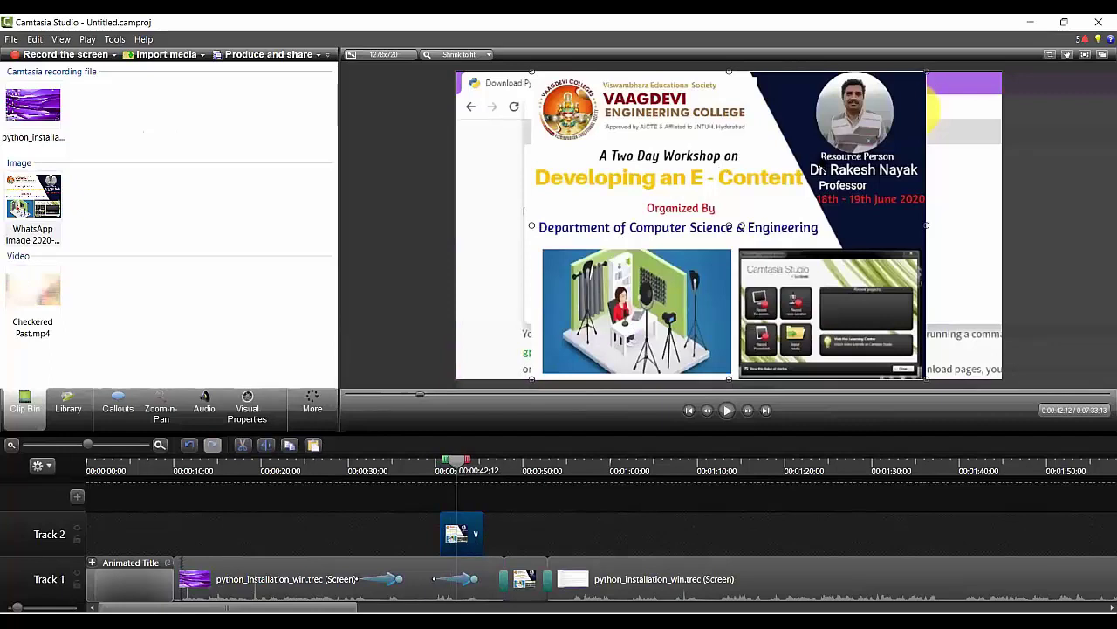
- Shrink the Track 2 image to 33% on the canvas and position it at about X -267, Y -60
left_click(823, 164)
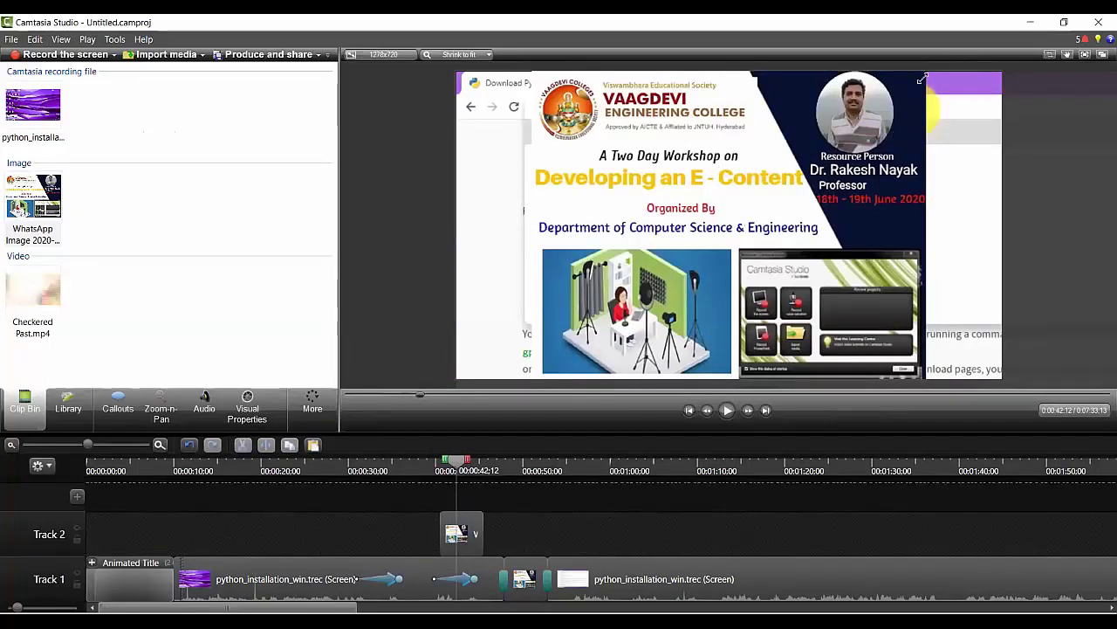
left_click_drag(922, 78, 919, 81)
left_click_drag(741, 221, 716, 241)
left_click_drag(630, 294, 623, 238)
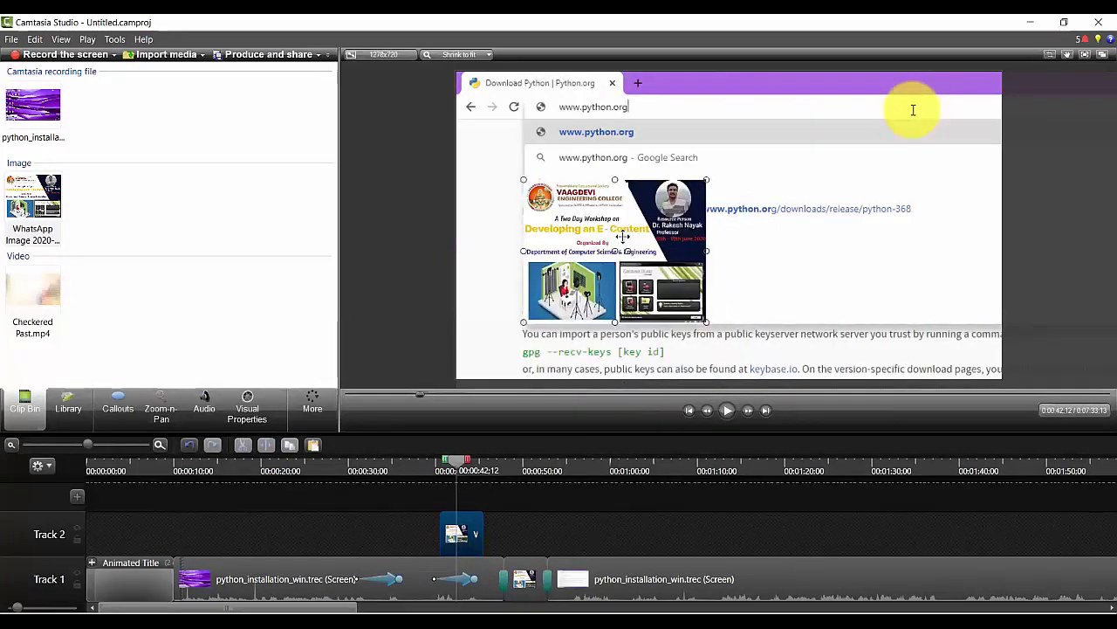
key("c")
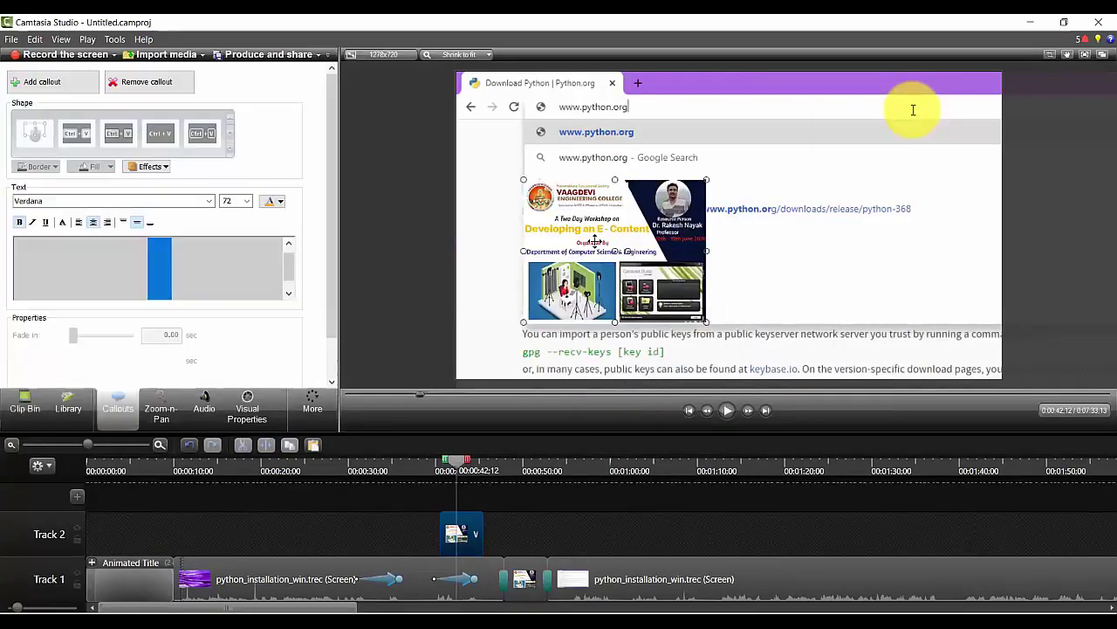
- Try Z rotations such as 14 and -2 on the Track 2 image in Visual Properties and return it to 0
left_click(256, 417)
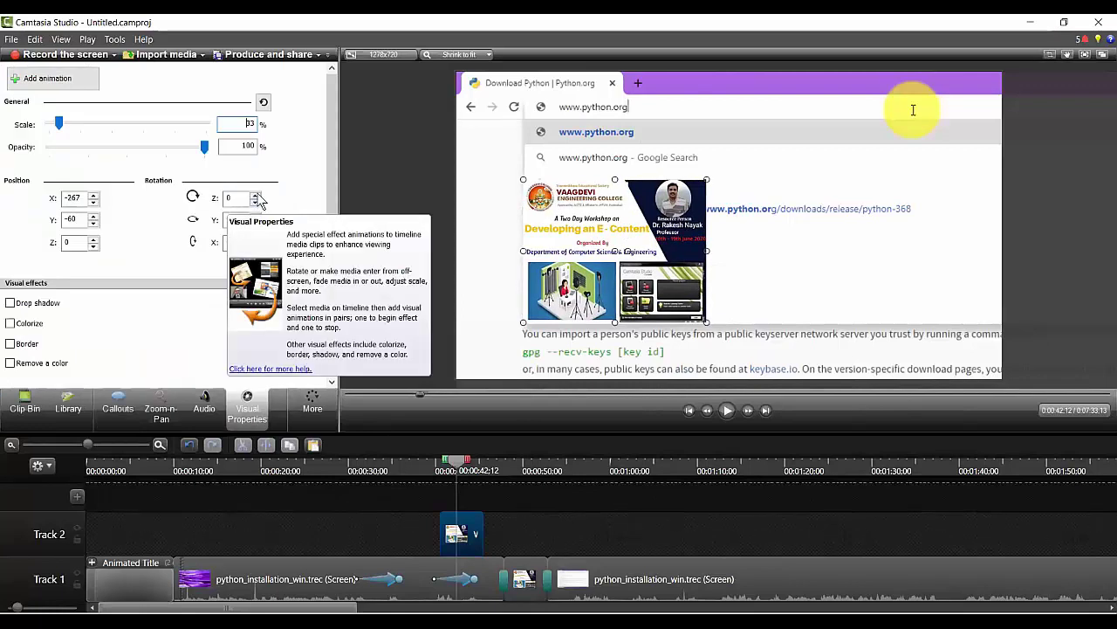
left_click(256, 200)
left_click(256, 200)
left_click(255, 200)
left_click(256, 200)
left_click(255, 202)
left_click(256, 205)
left_click(256, 205)
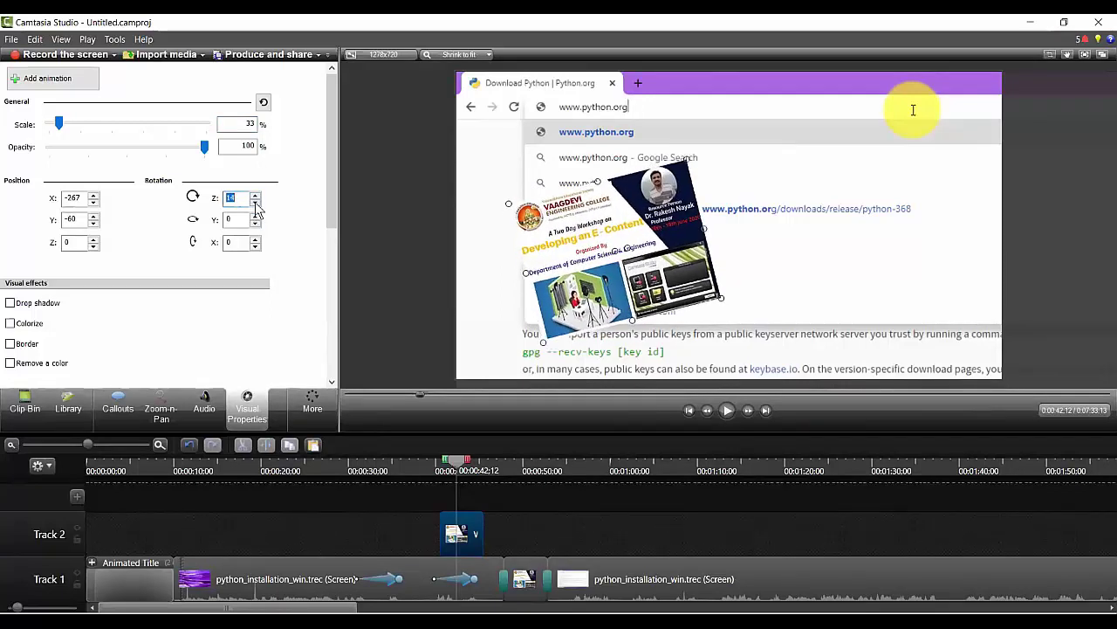
left_click(256, 203)
left_click(255, 204)
left_click(256, 203)
left_click(256, 204)
left_click(256, 205)
left_click(256, 204)
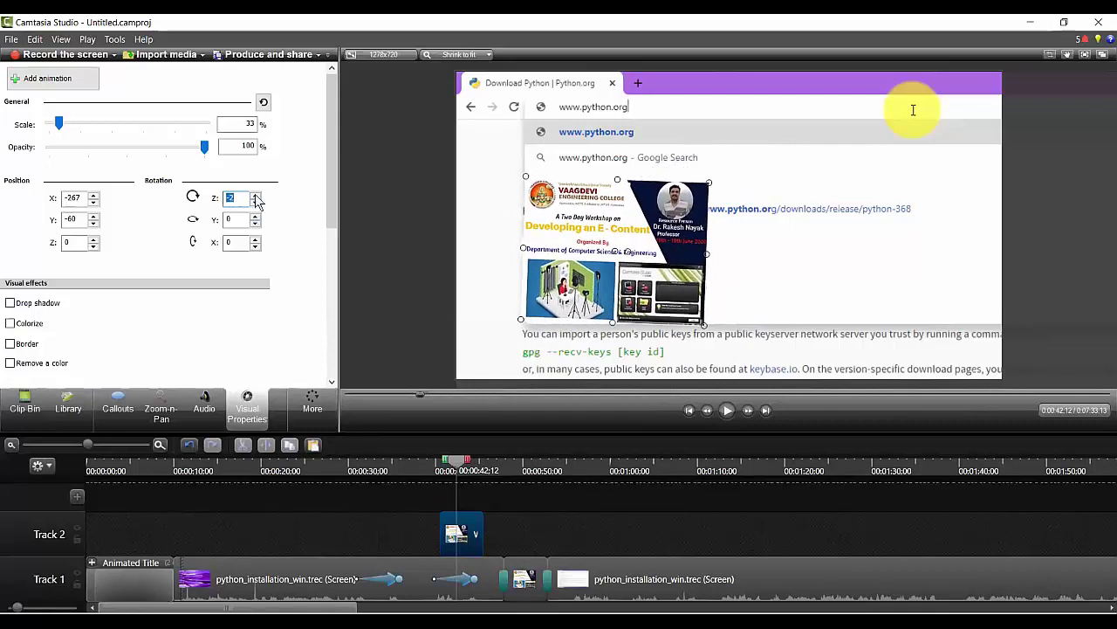
left_click(256, 198)
- Try a Y rotation down to -39 on the Track 2 image and reset it to 0
left_click(256, 224)
left_click(256, 224)
left_click(256, 224)
left_click(256, 223)
left_click(256, 223)
left_click(256, 224)
left_click(256, 224)
left_click(255, 223)
left_click(256, 223)
left_click(256, 223)
left_click(255, 224)
left_click(255, 224)
left_click(256, 223)
left_click(256, 224)
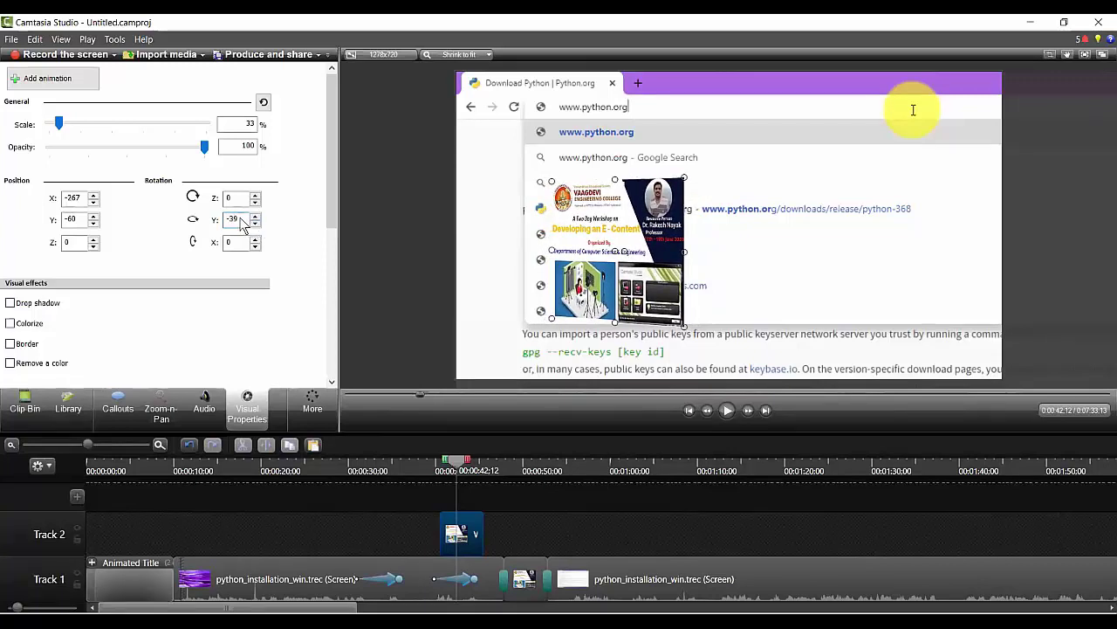
left_click(256, 219)
type("0")
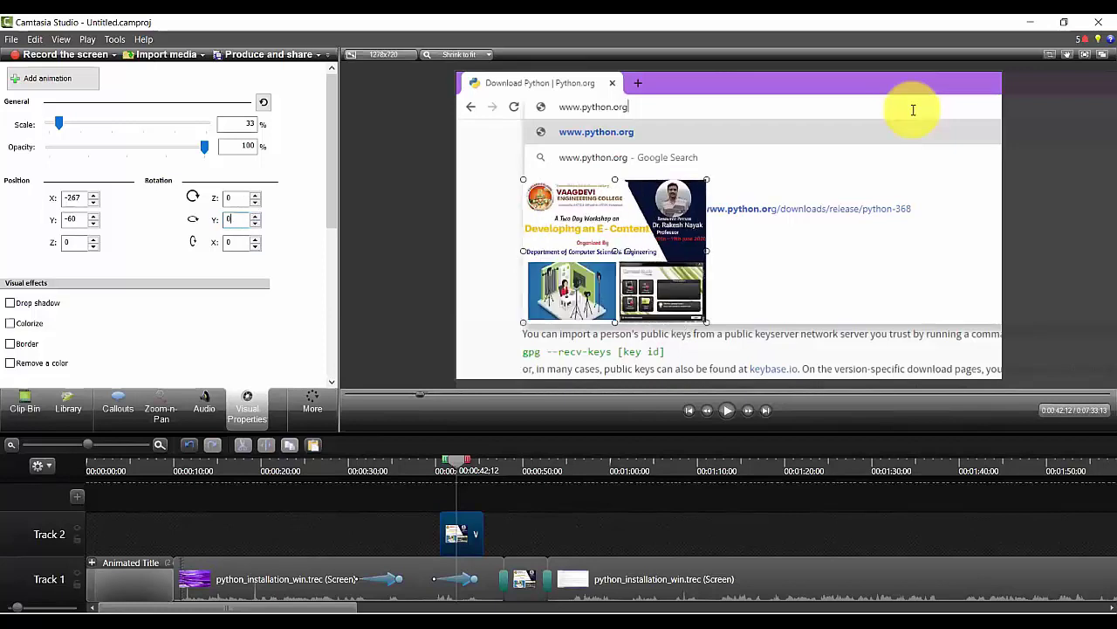
- Try an X rotation up to 51 on the Track 2 image and reset it to 0
left_click(256, 243)
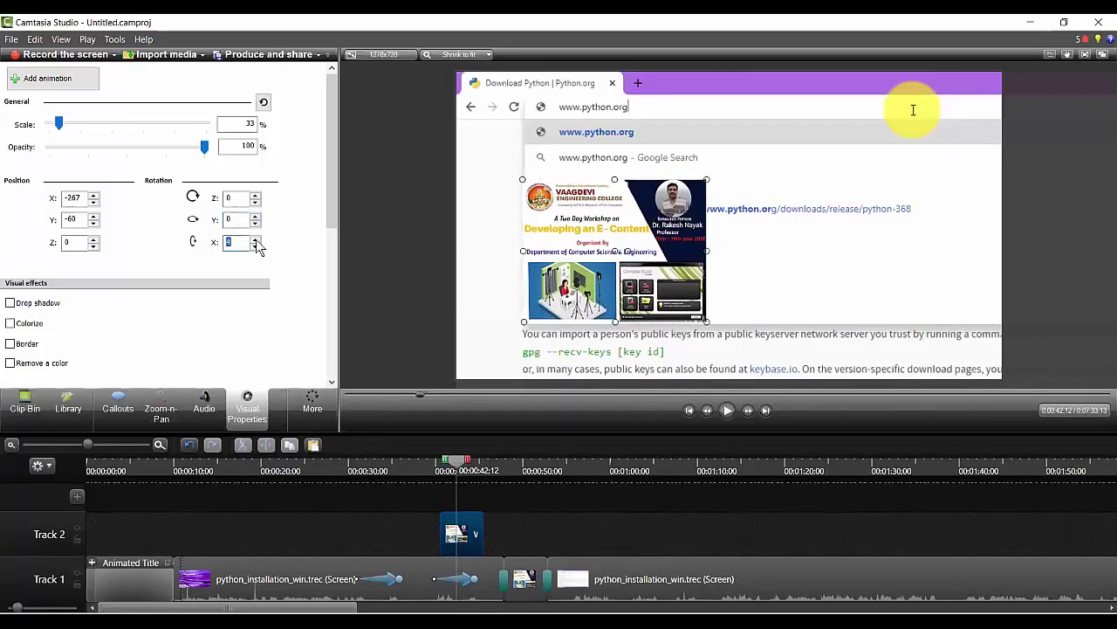
left_click(256, 239)
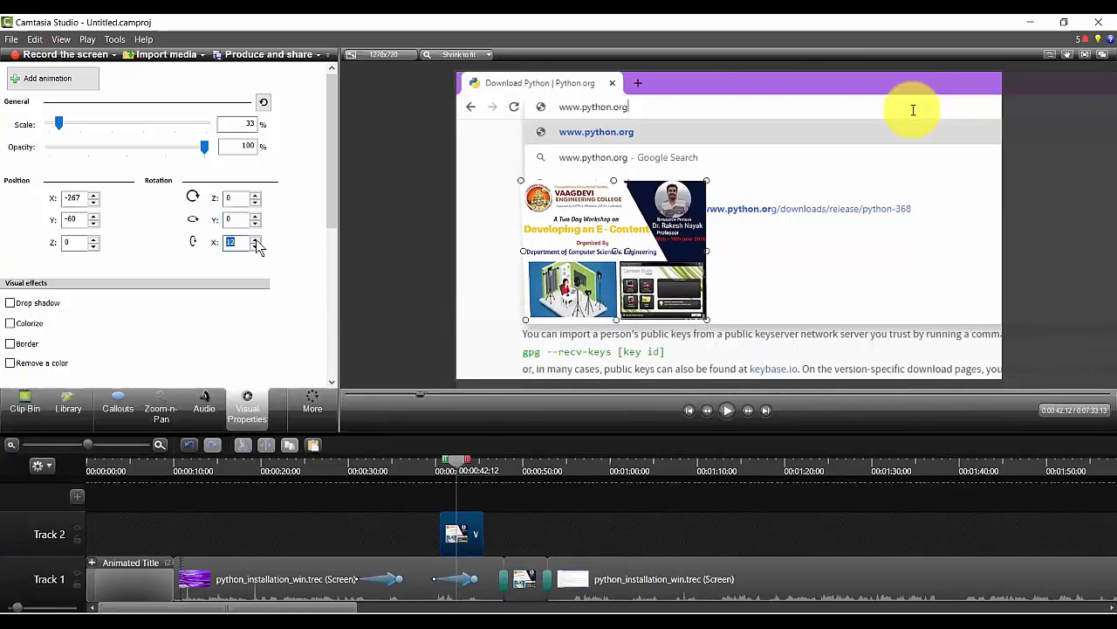
left_click(256, 239)
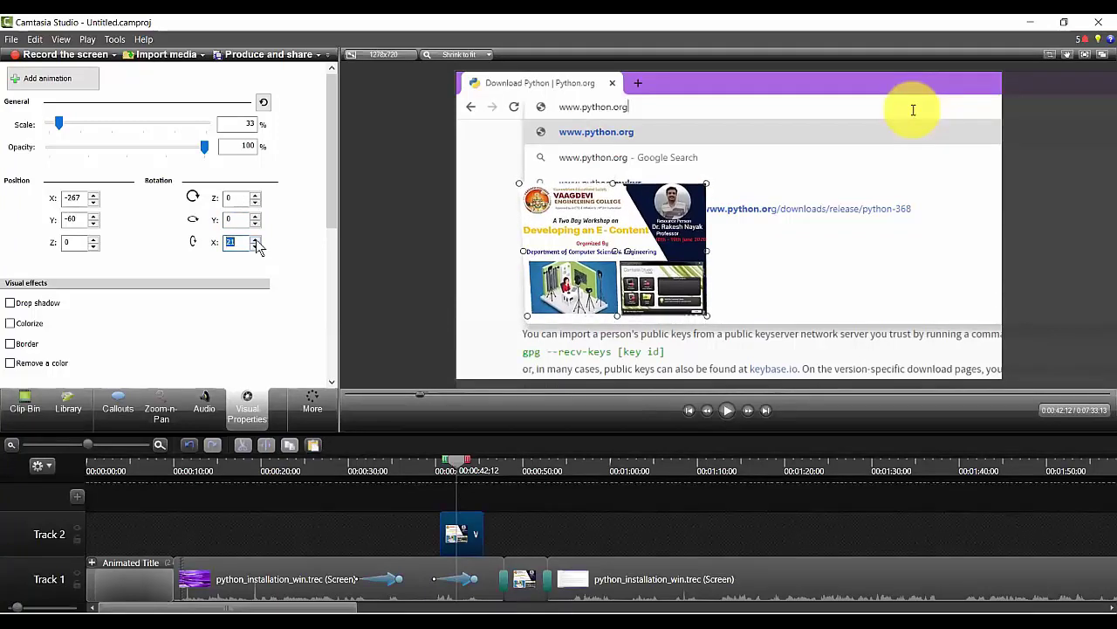
left_click(256, 240)
left_click(256, 239)
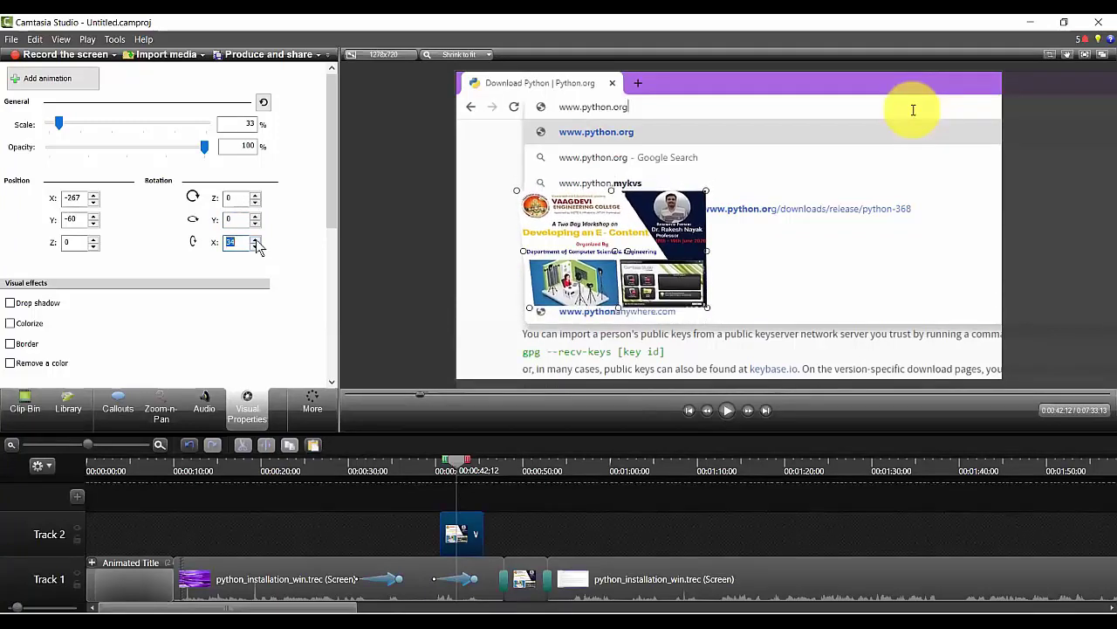
left_click(256, 239)
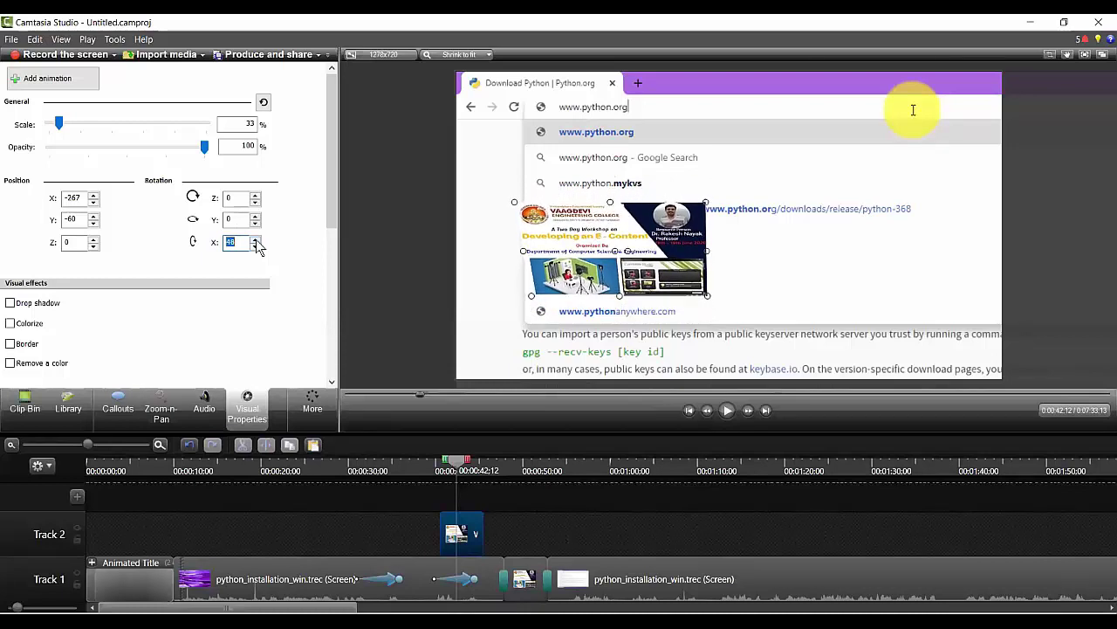
double_click(240, 244)
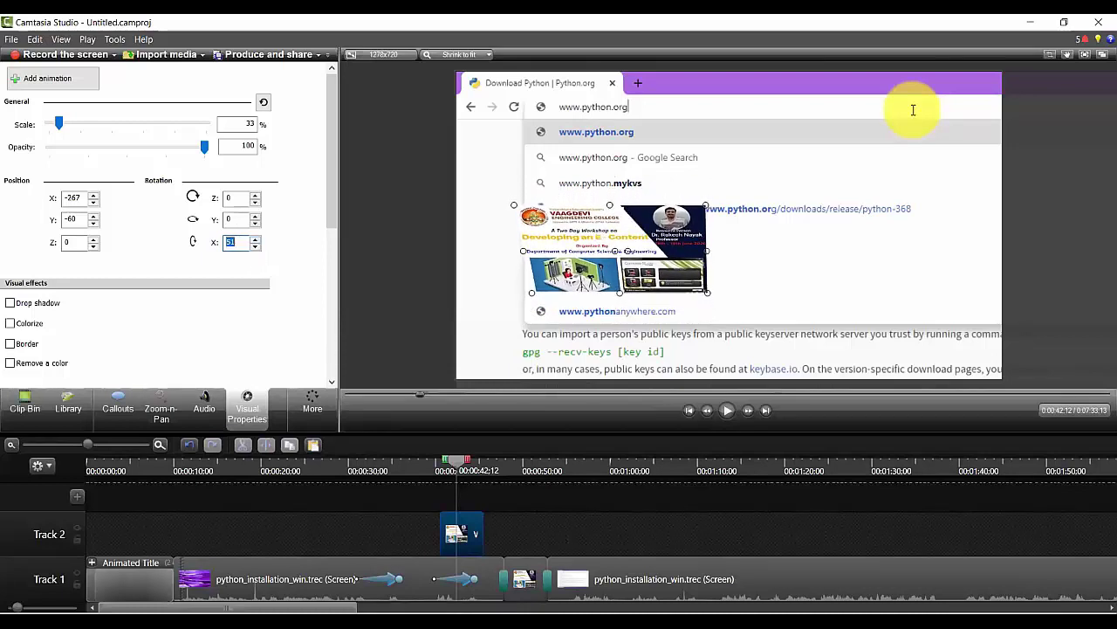
type("0")
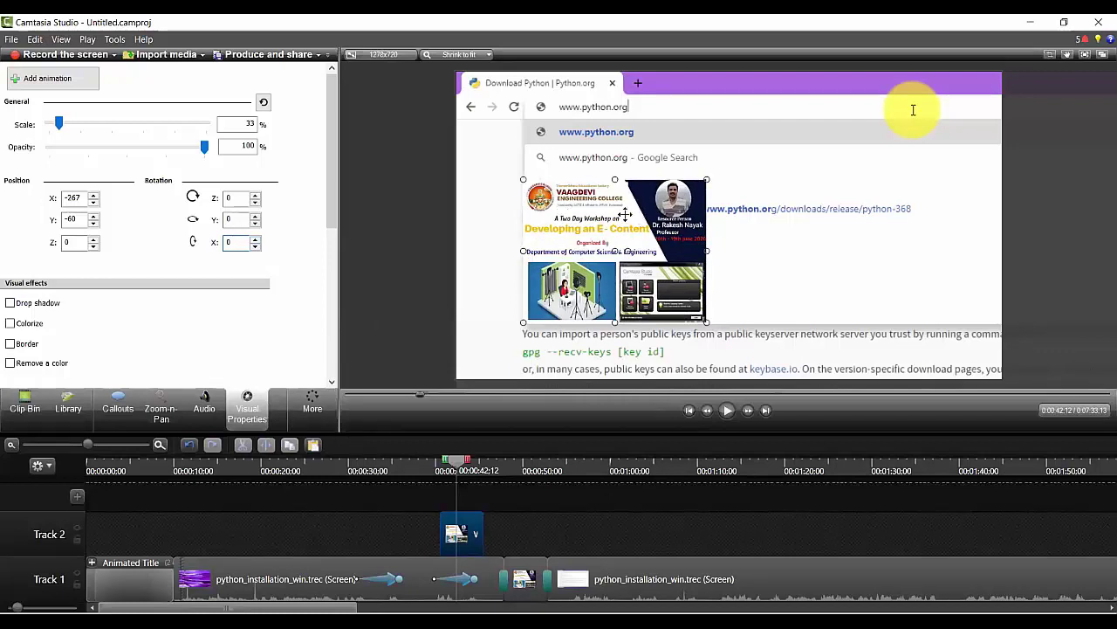
type("c")
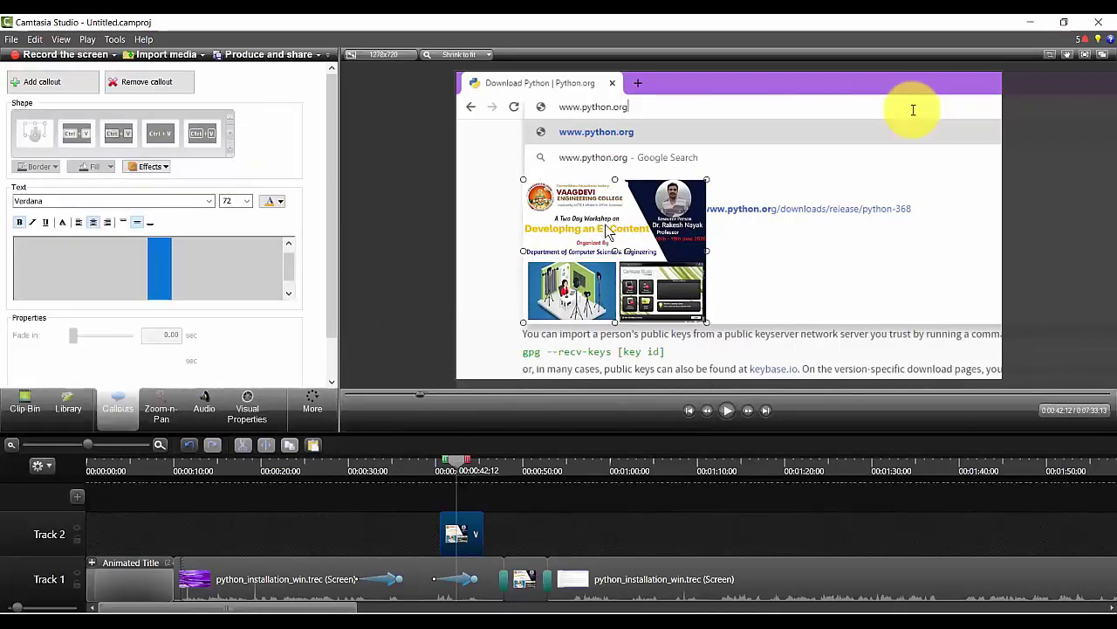
left_click(309, 412)
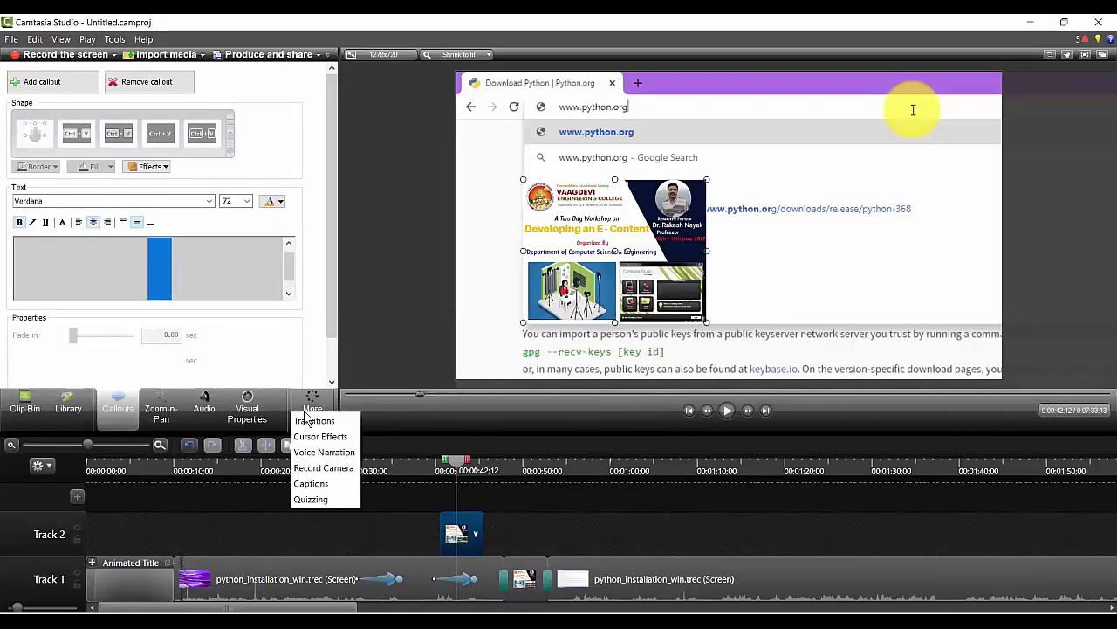
left_click(162, 416)
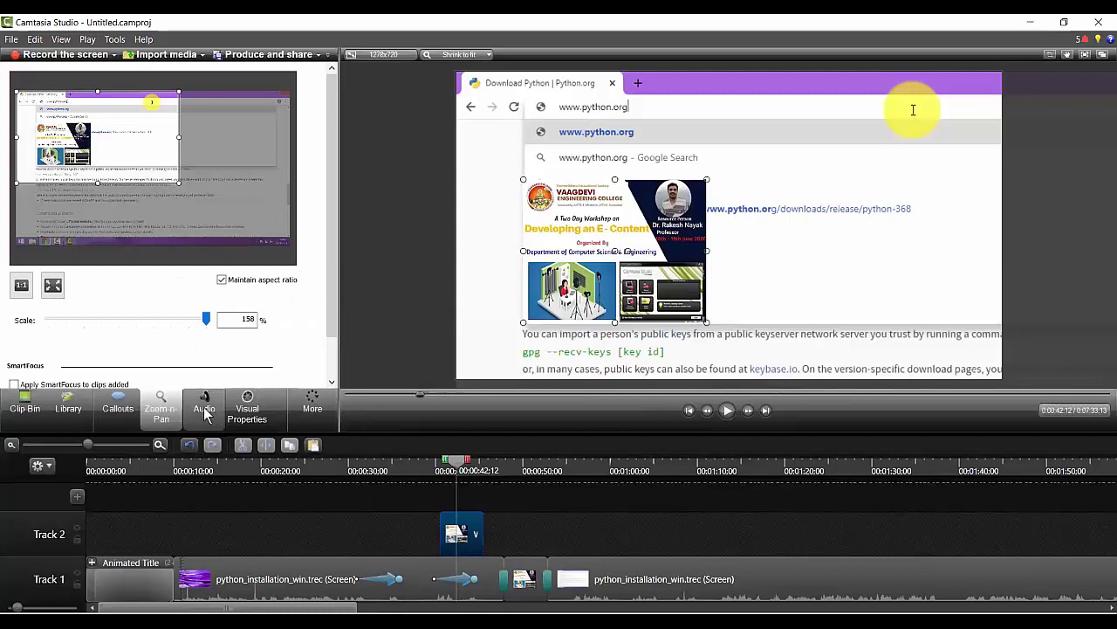
left_click(206, 412)
left_click(250, 410)
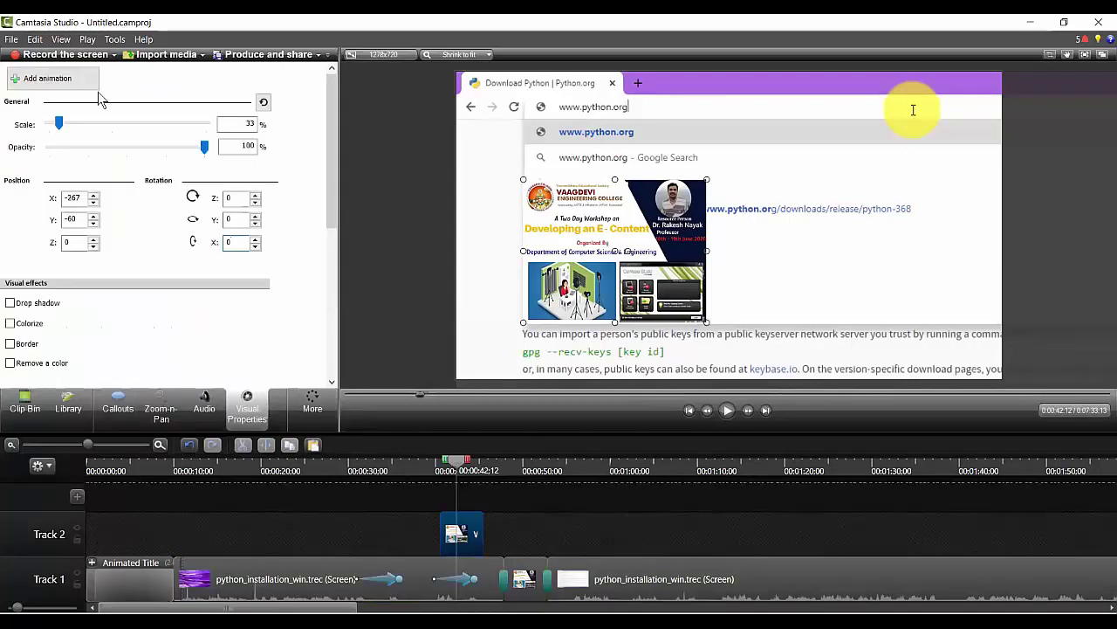
left_click(115, 40)
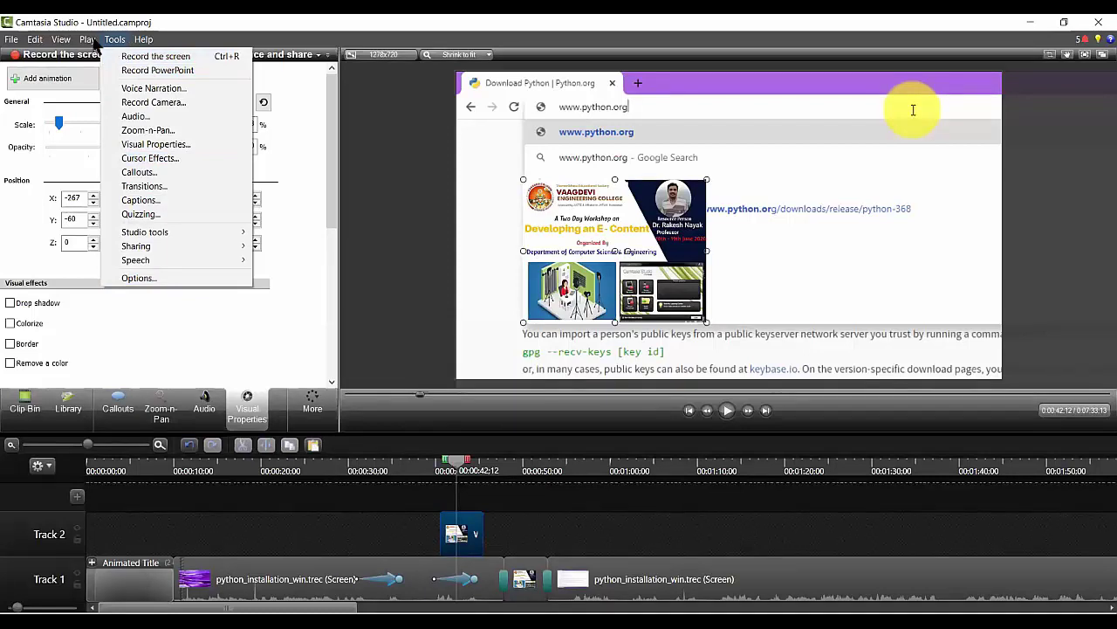
mouse_move(87, 39)
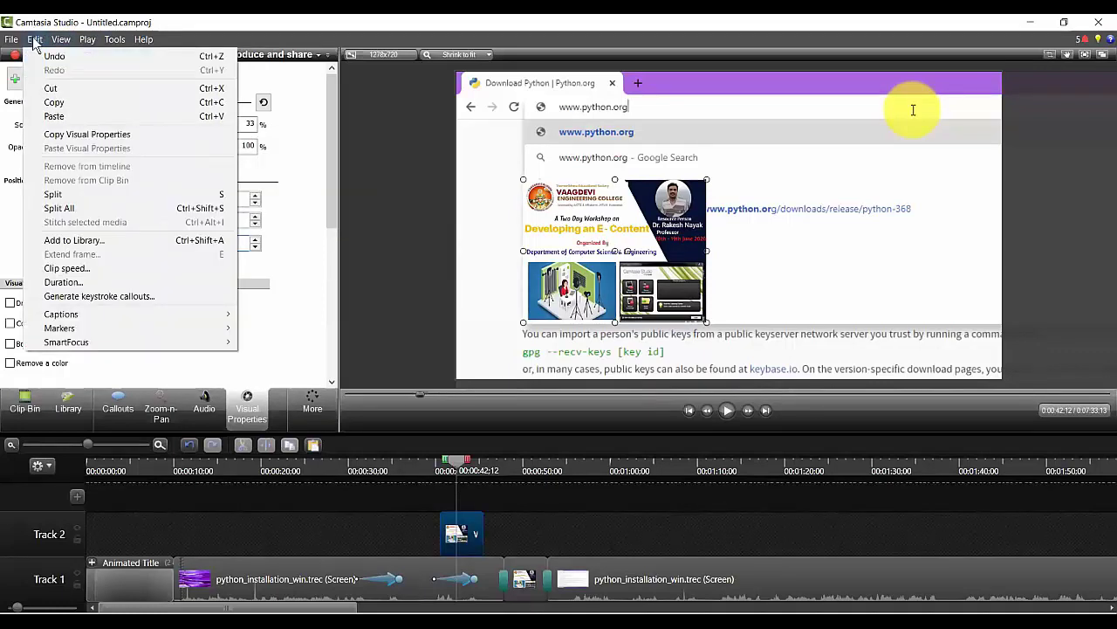
left_click(529, 516)
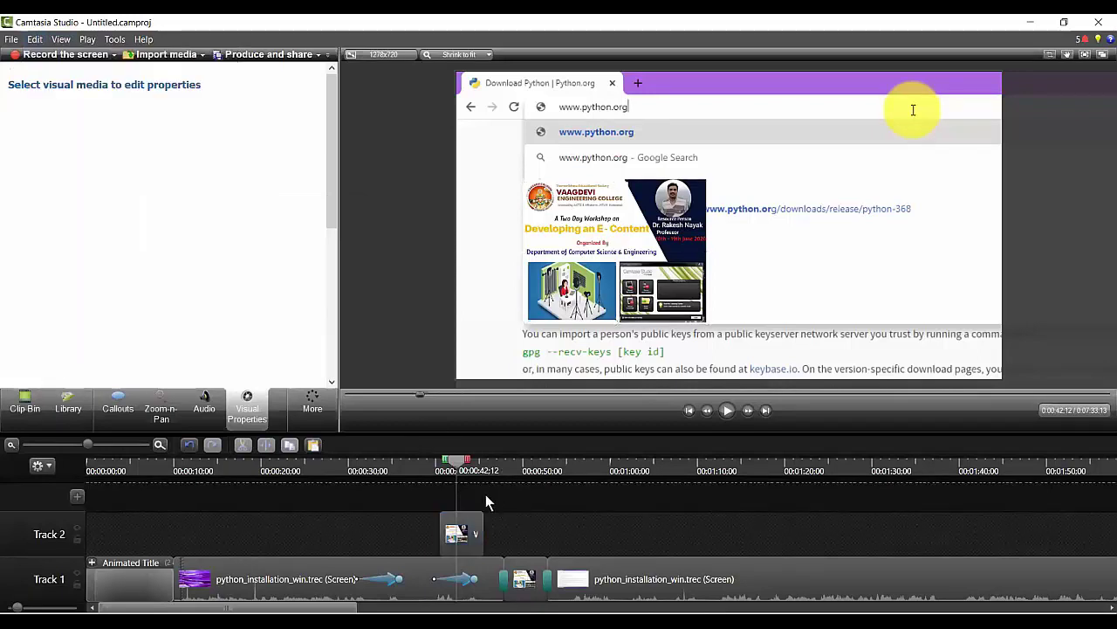
- Move the Track 2 image on the canvas and enlarge it to 50% at about X -143, Y -19
left_click(461, 531)
left_click_drag(681, 244, 739, 230)
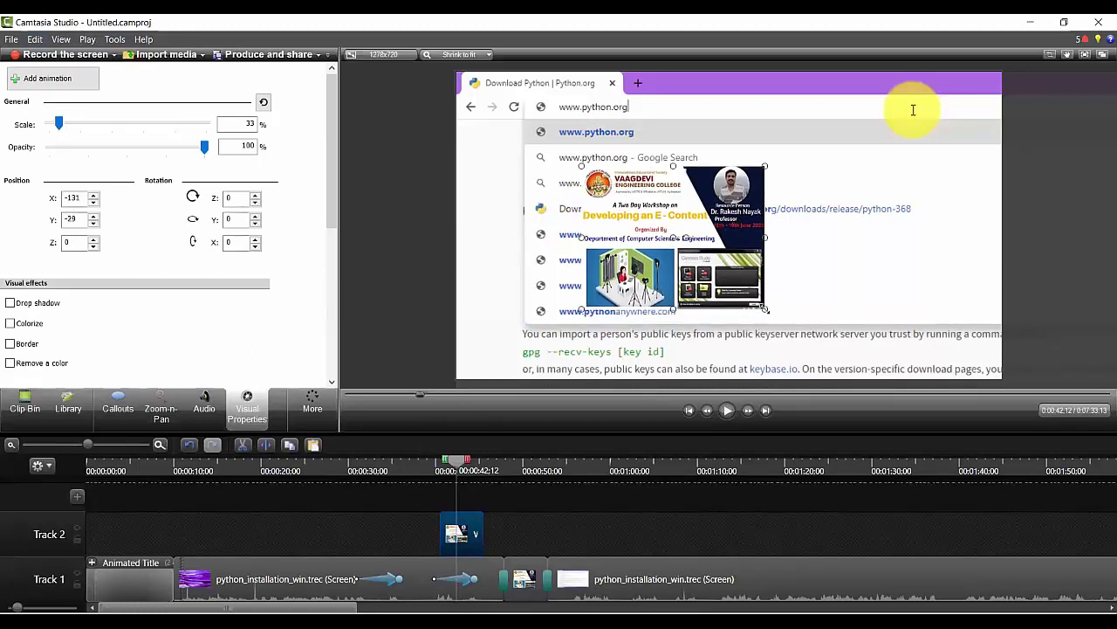
left_click_drag(838, 354, 838, 365)
left_click_drag(582, 168, 530, 128)
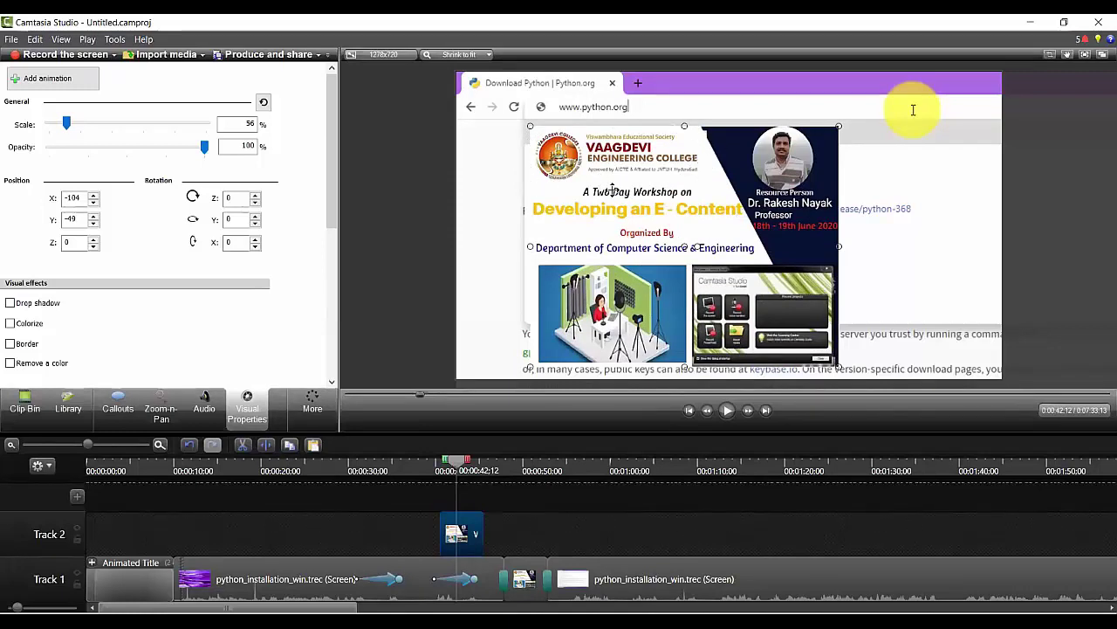
left_click_drag(838, 367, 805, 340)
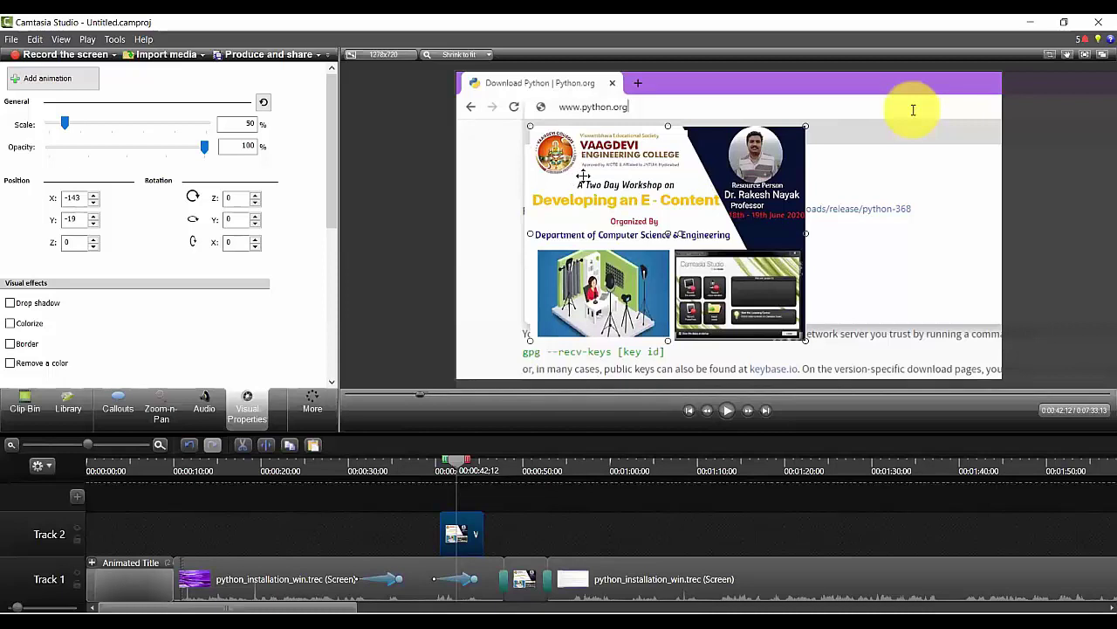
- Crop the Track 2 image to the college logo and name, and scale it to 68% at about X -80, Y -90
left_click(1050, 59)
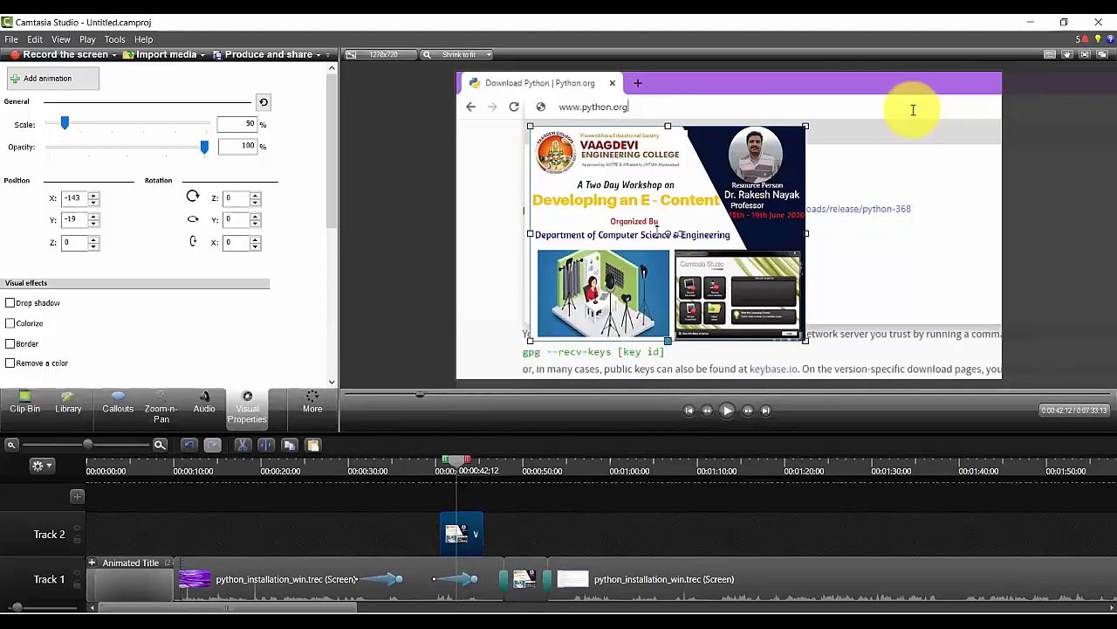
left_click_drag(656, 186, 662, 176)
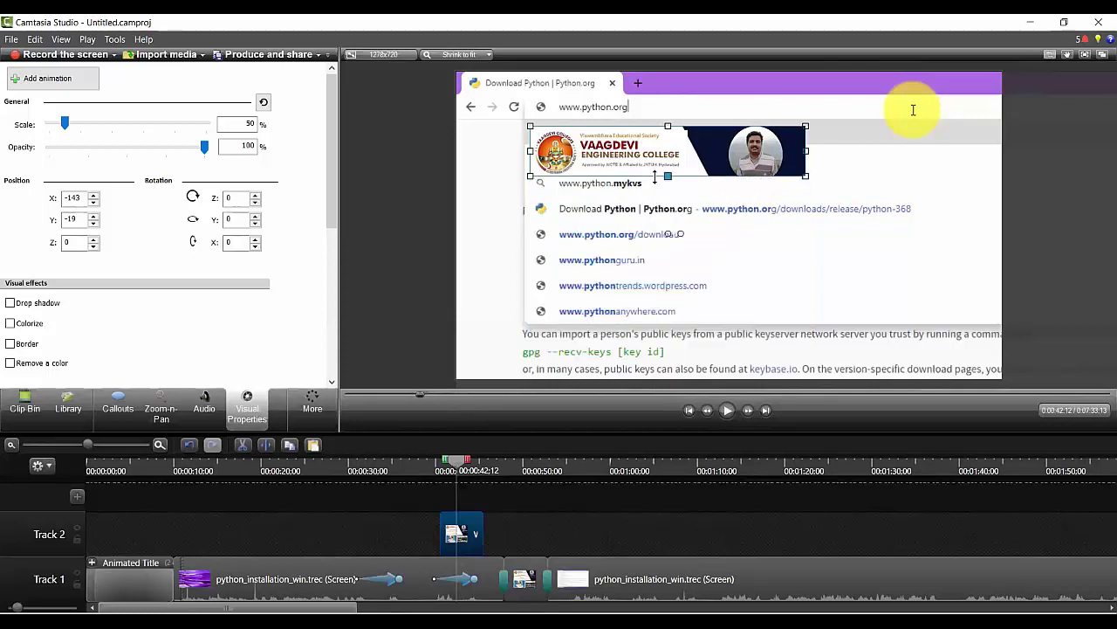
left_click_drag(806, 151, 682, 151)
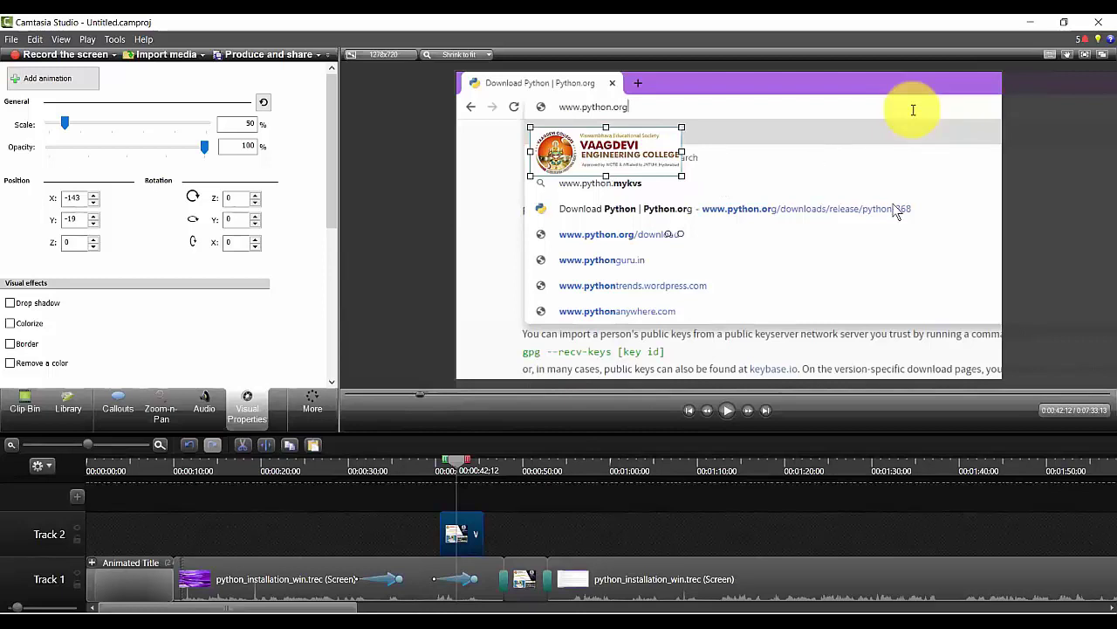
left_click_drag(684, 178, 912, 251)
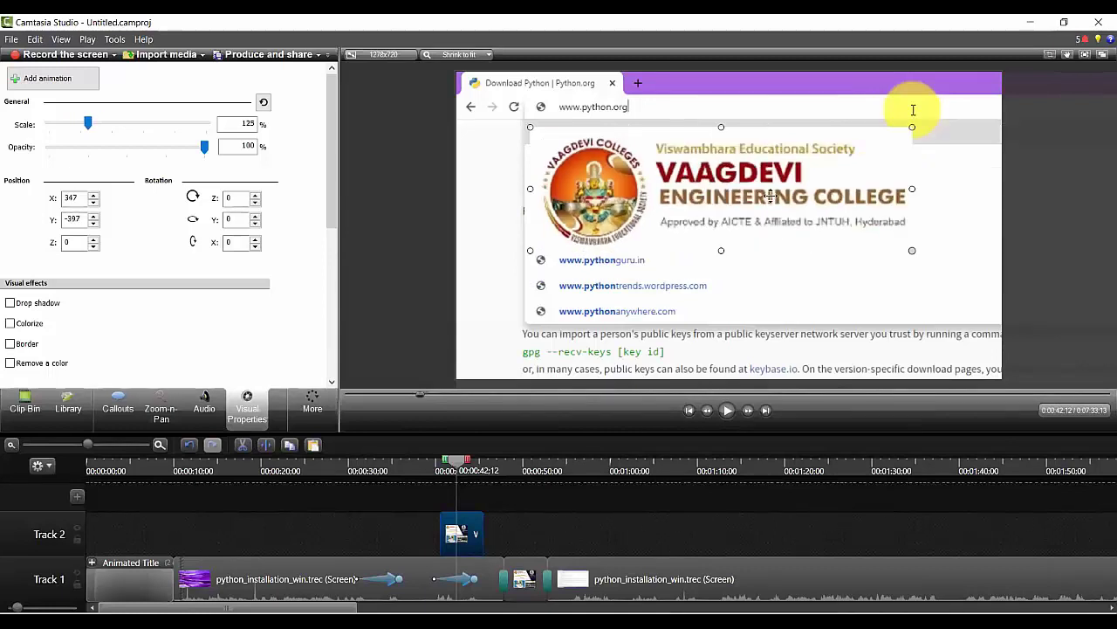
left_click_drag(790, 217, 712, 185)
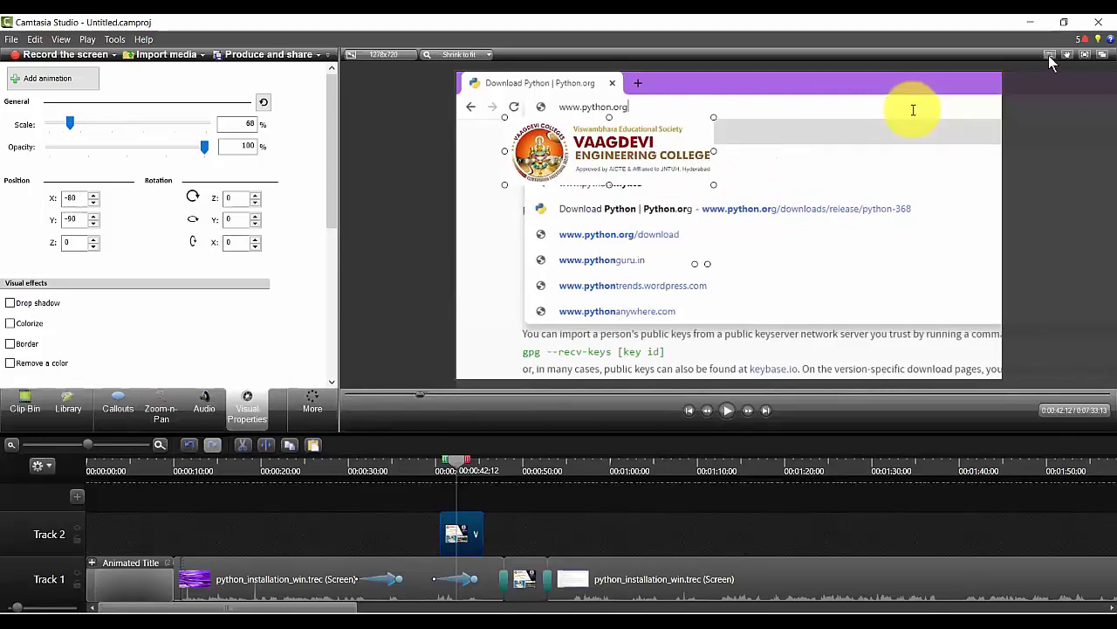
- Crop the bottom edge of the college logo image on Track 2 to just below its text
left_click(611, 179)
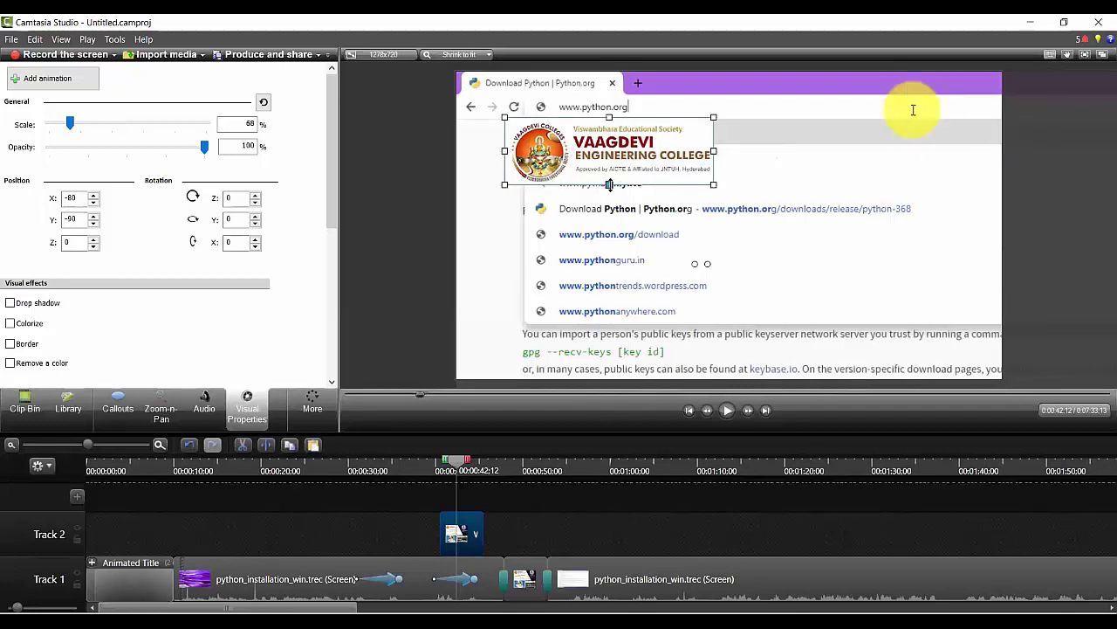
left_click_drag(604, 274, 615, 186)
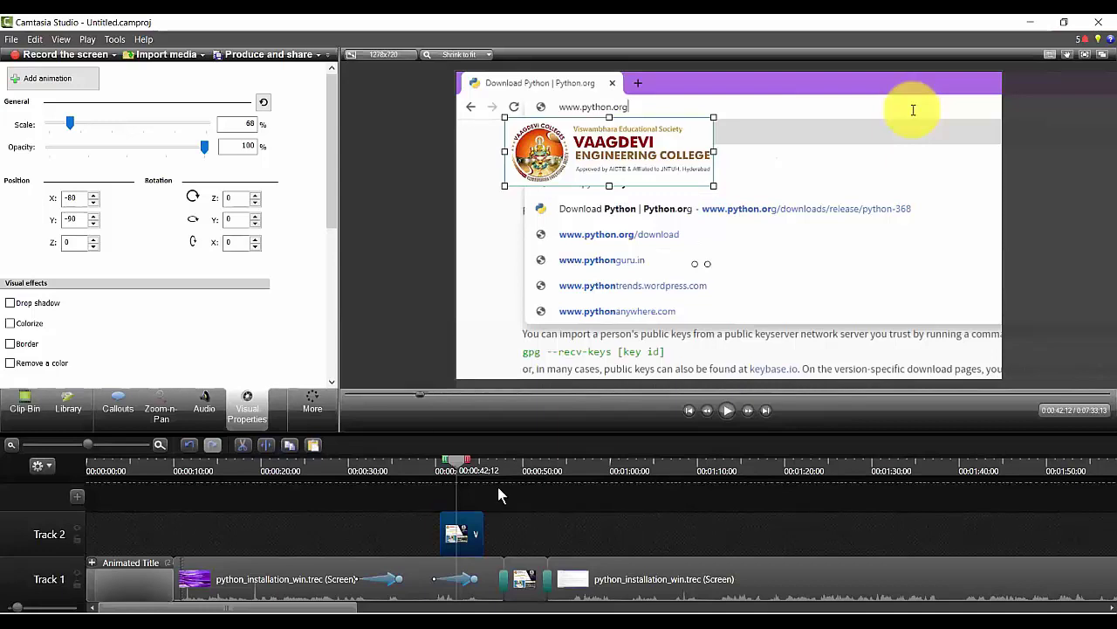
left_click(385, 513)
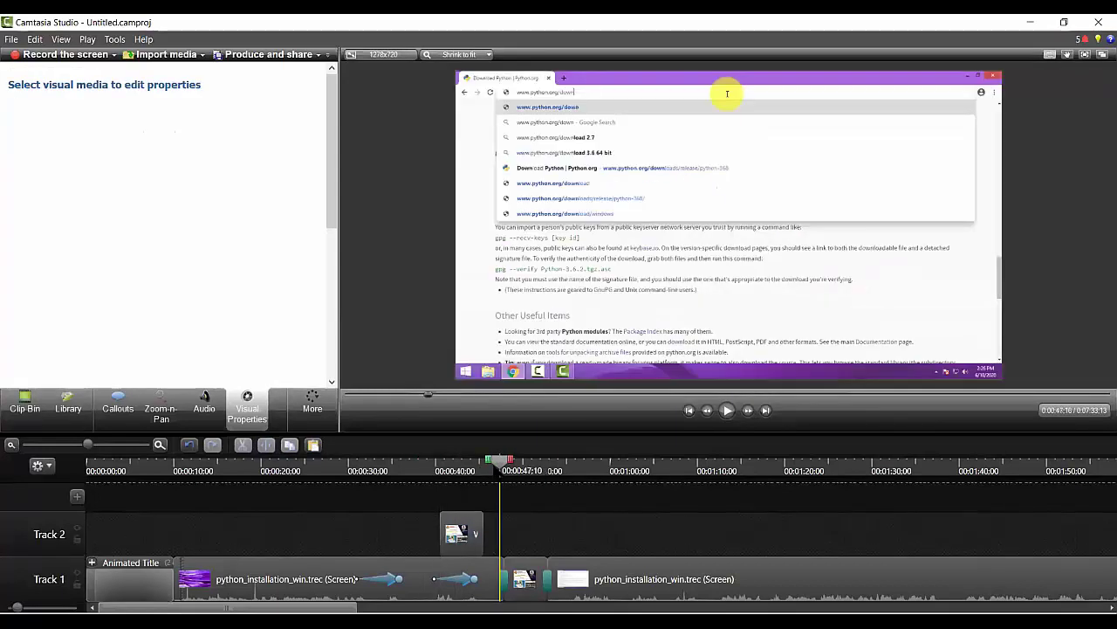
left_click(437, 471)
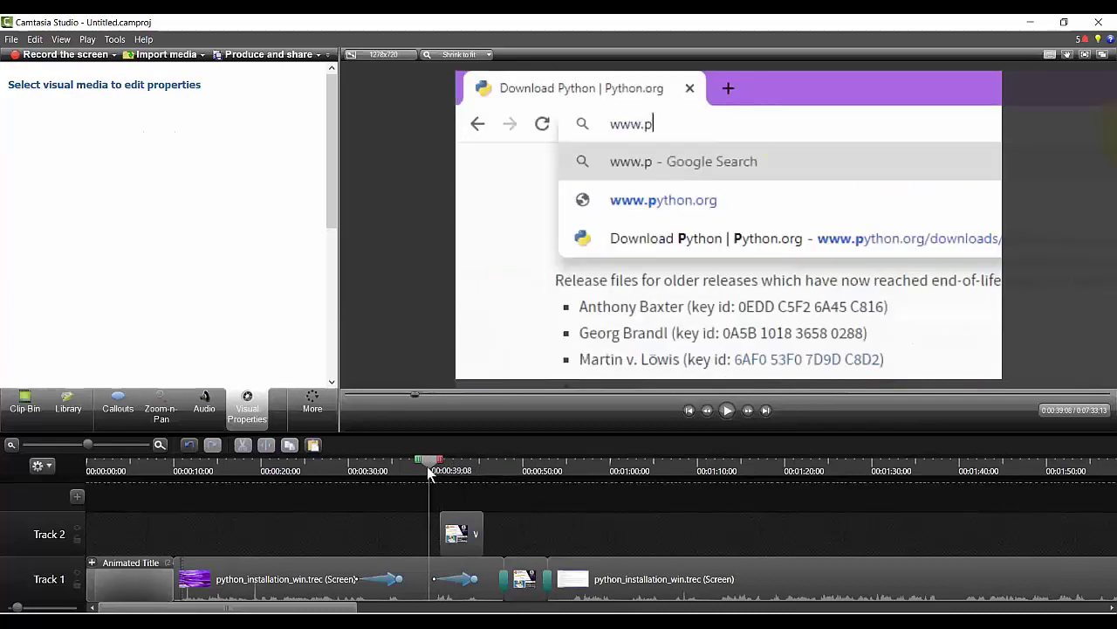
- Delete the trailing python_installation_win.trec clip and the image clip before it from Track 1, and preview the remaining timeline
left_click(648, 583)
key("Delete")
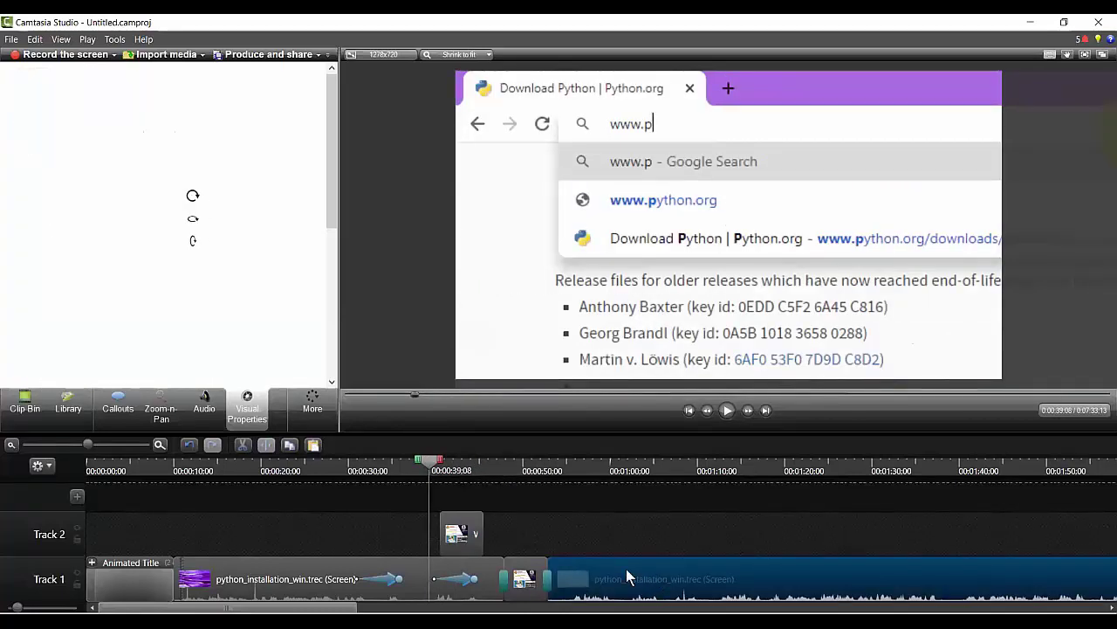
left_click(519, 592)
key("Delete")
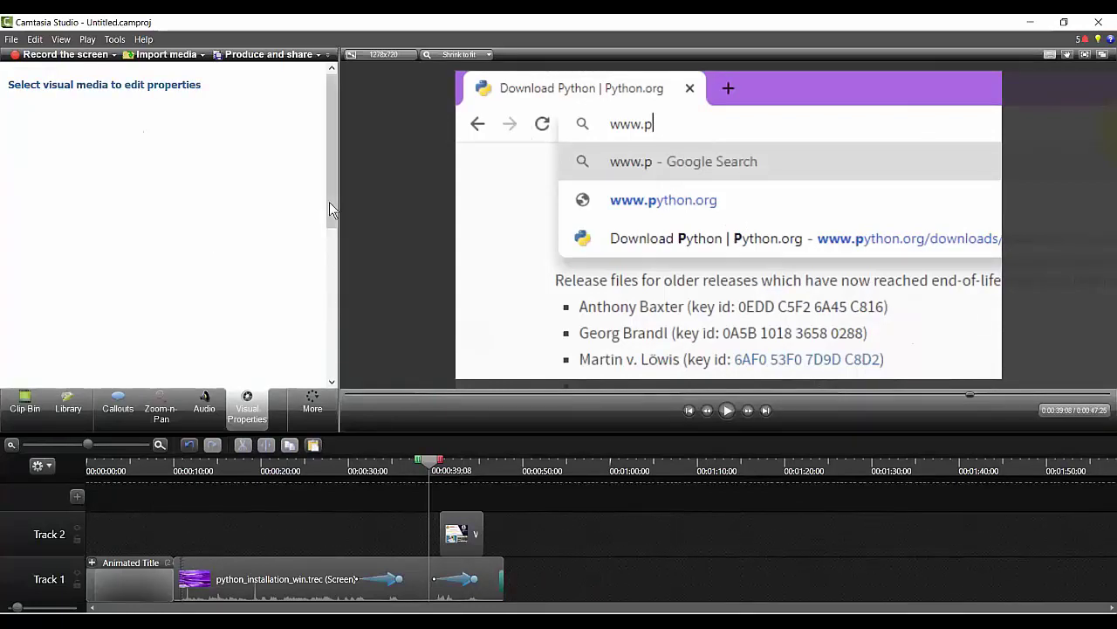
left_click(434, 471)
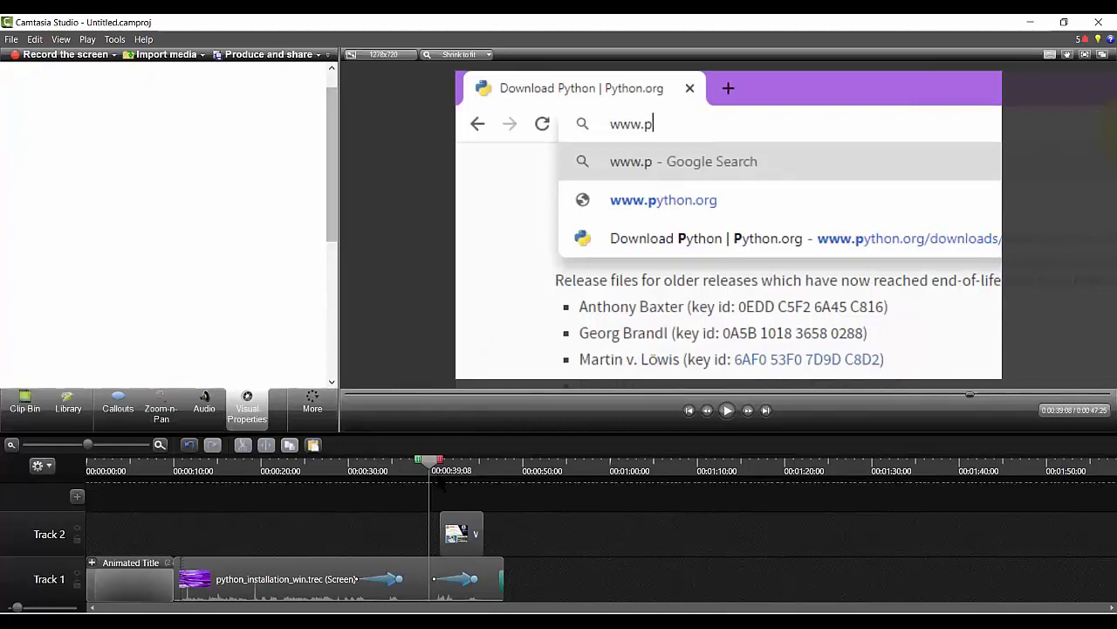
left_click(727, 411)
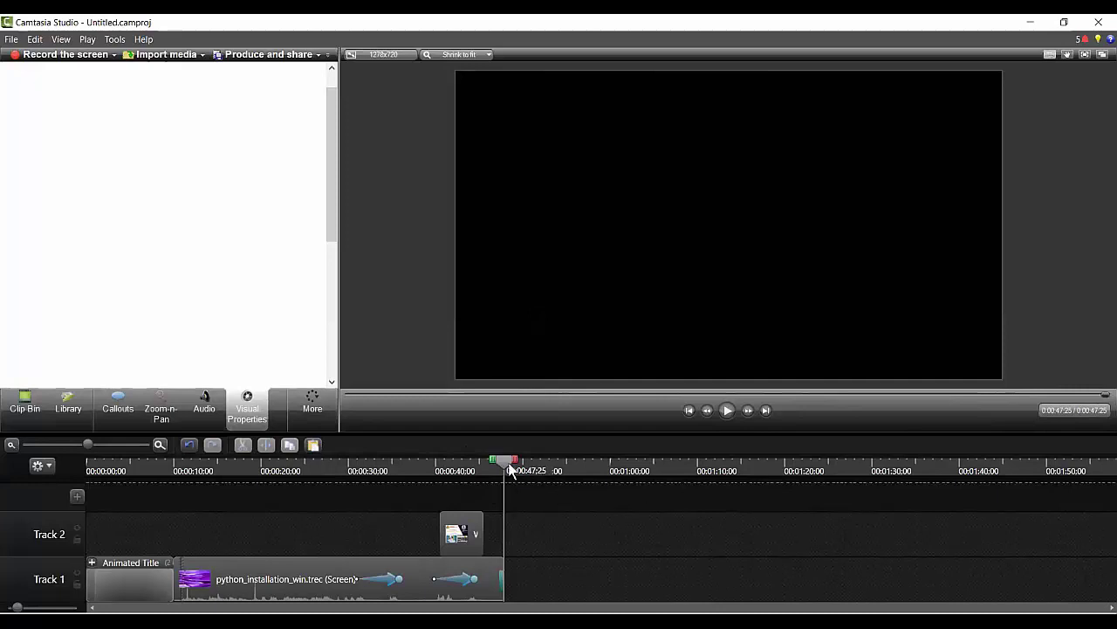
- Copy the section of the python_installation_win.trec clip from 0:00:20;25 to 0:00:28;27 on Track 1
left_click(269, 481)
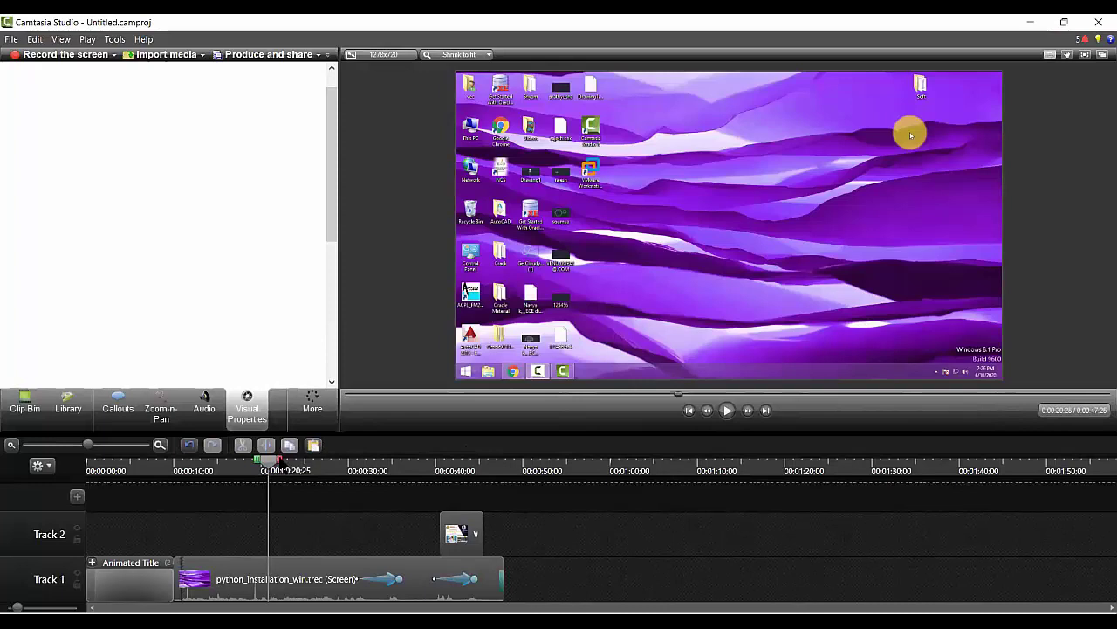
left_click_drag(285, 464, 340, 464)
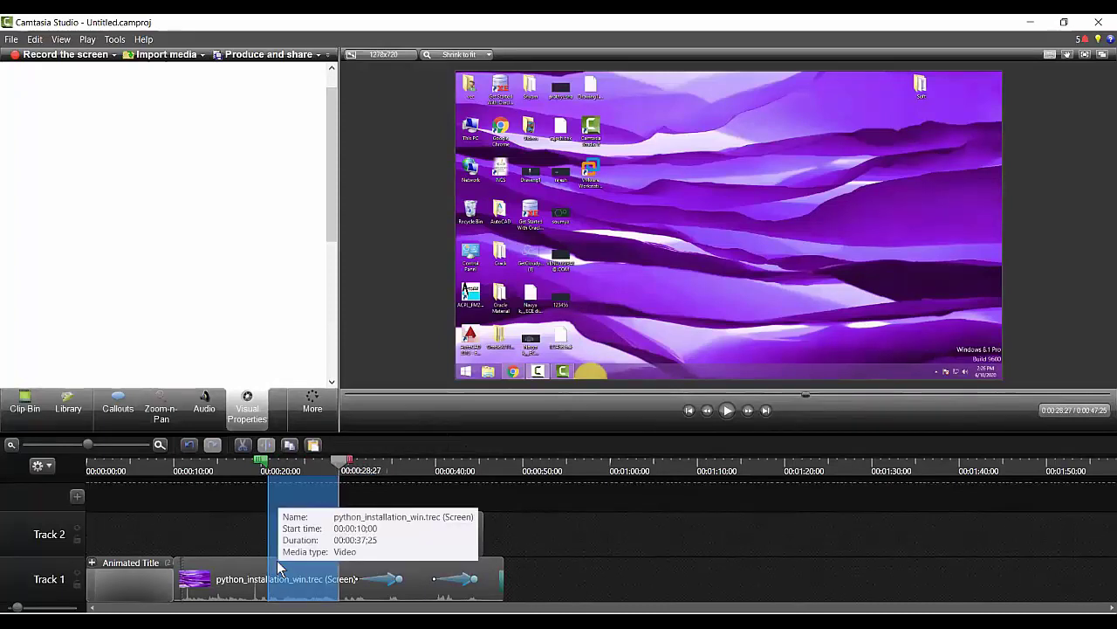
mouse_move(297, 570)
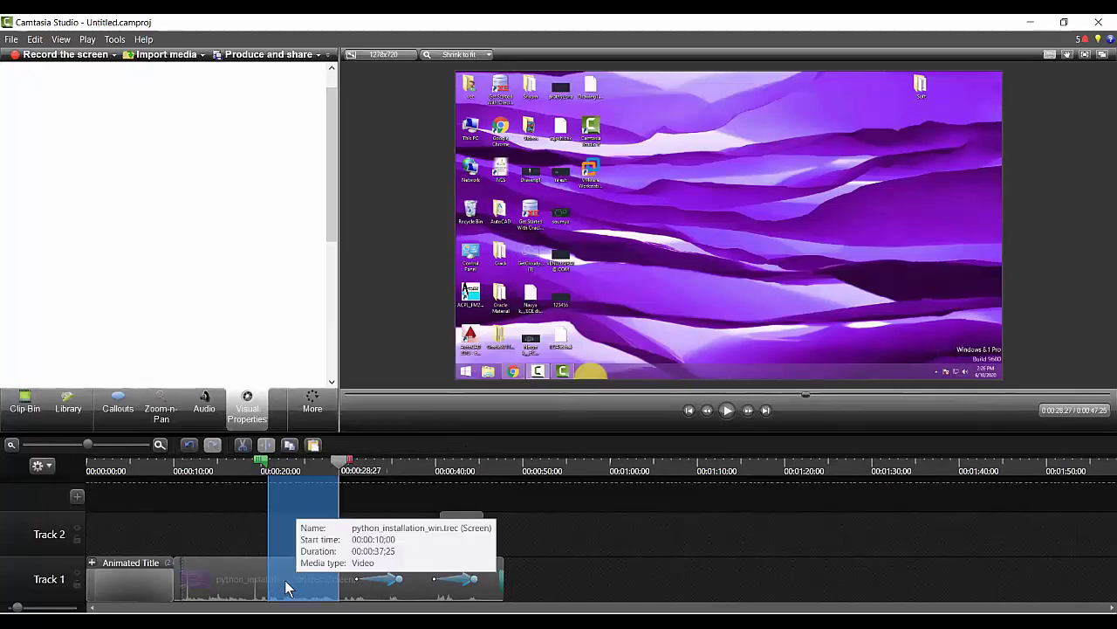
left_click(288, 587)
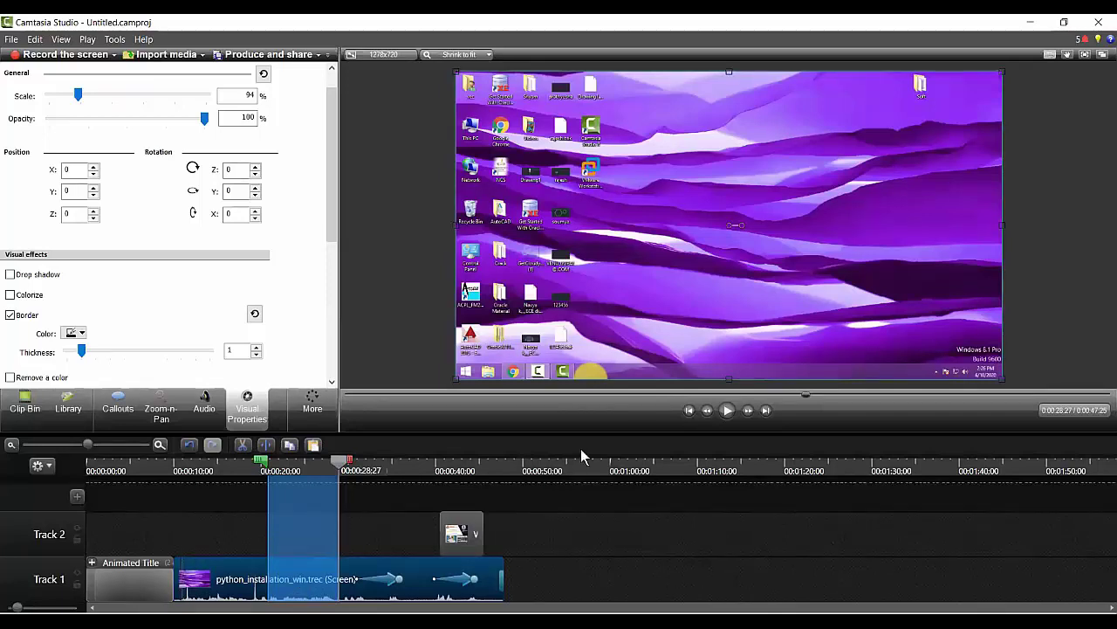
- Paste the copied section on Track 1 at 0:00:49;16 and move it directly against the end of the preceding clip
left_click(518, 472)
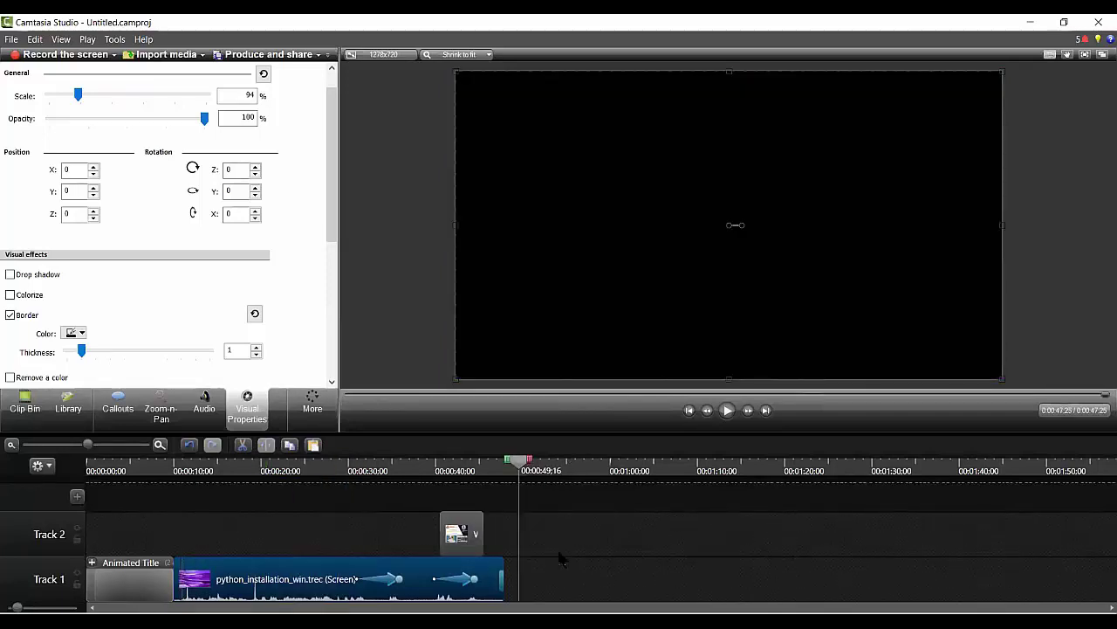
key("ctrl+v")
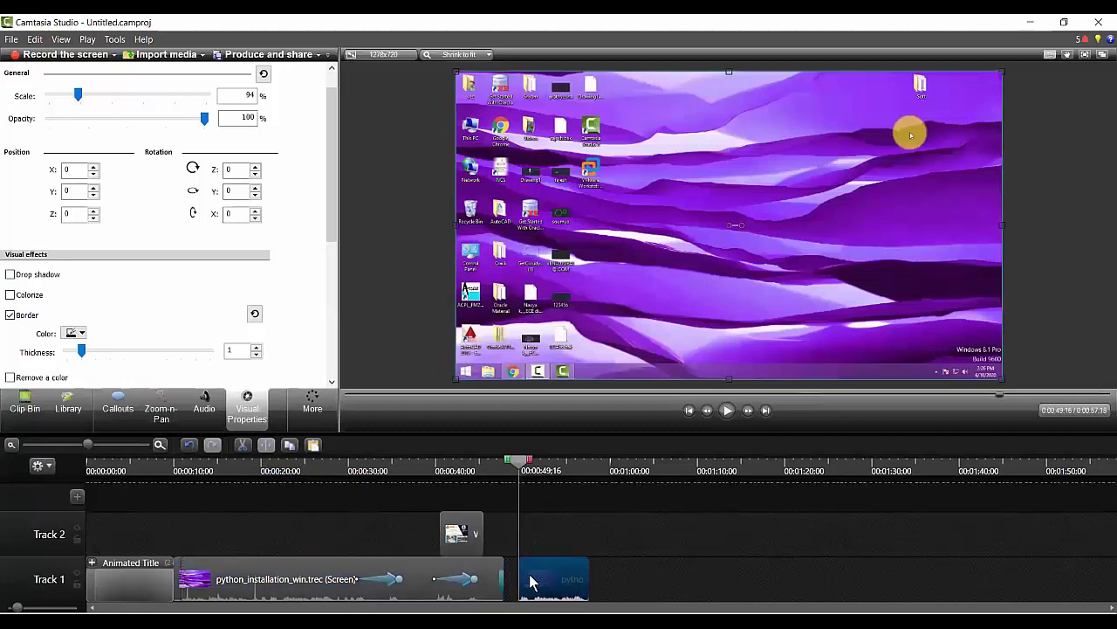
left_click_drag(532, 582, 516, 582)
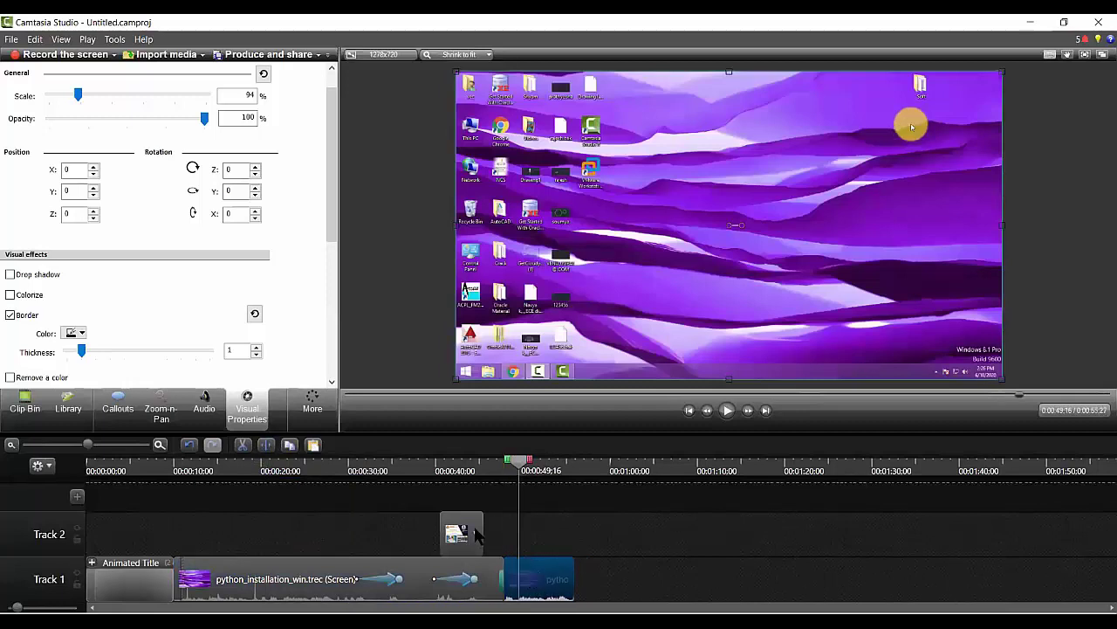
left_click(268, 470)
mouse_move(550, 470)
left_mouse_down()
mouse_move(493, 469)
mouse_move(546, 472)
left_mouse_up()
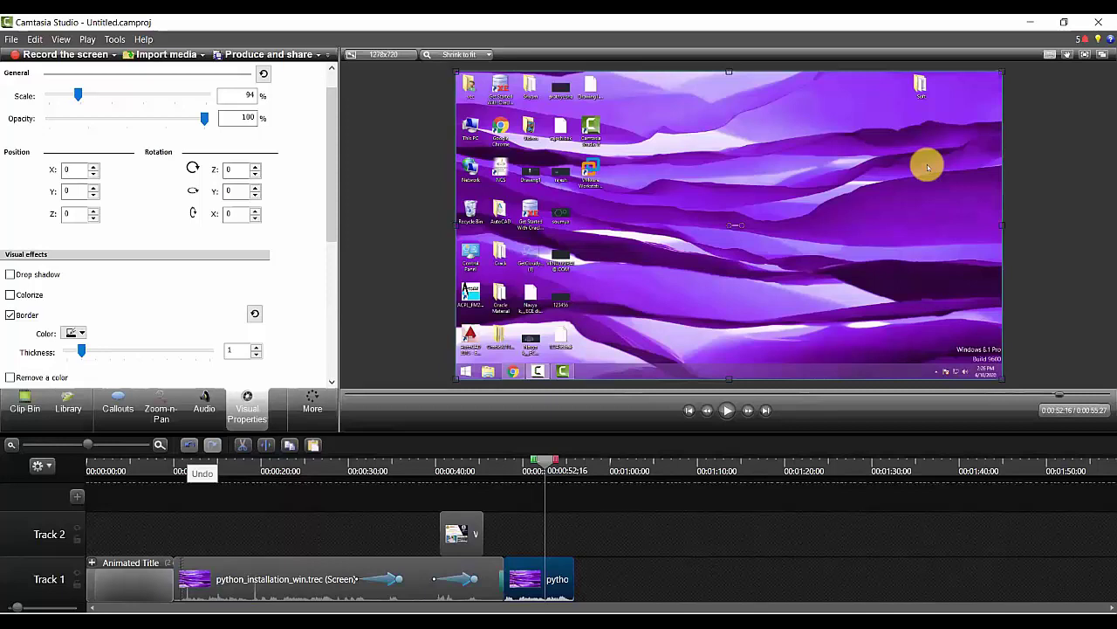
left_click(381, 493)
left_click(371, 471)
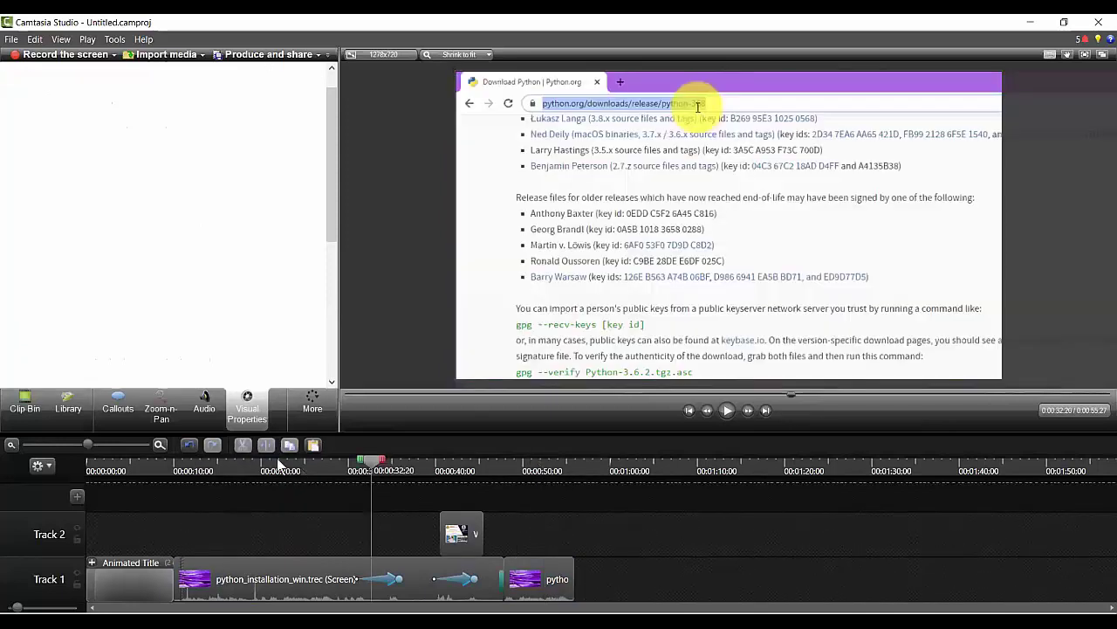
left_click(276, 469)
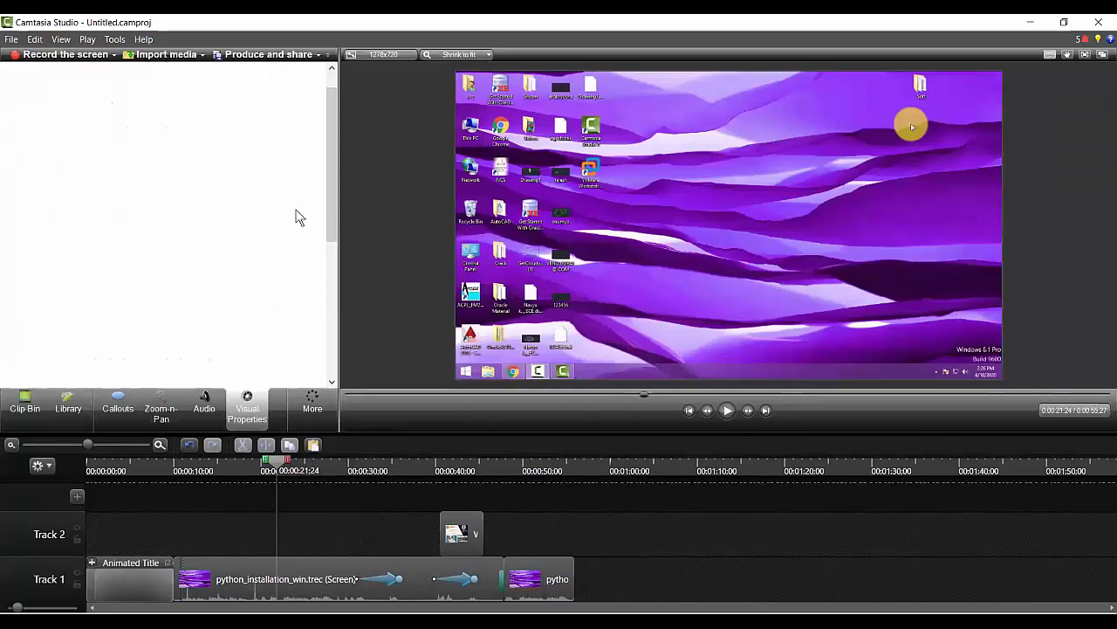
left_click(204, 57)
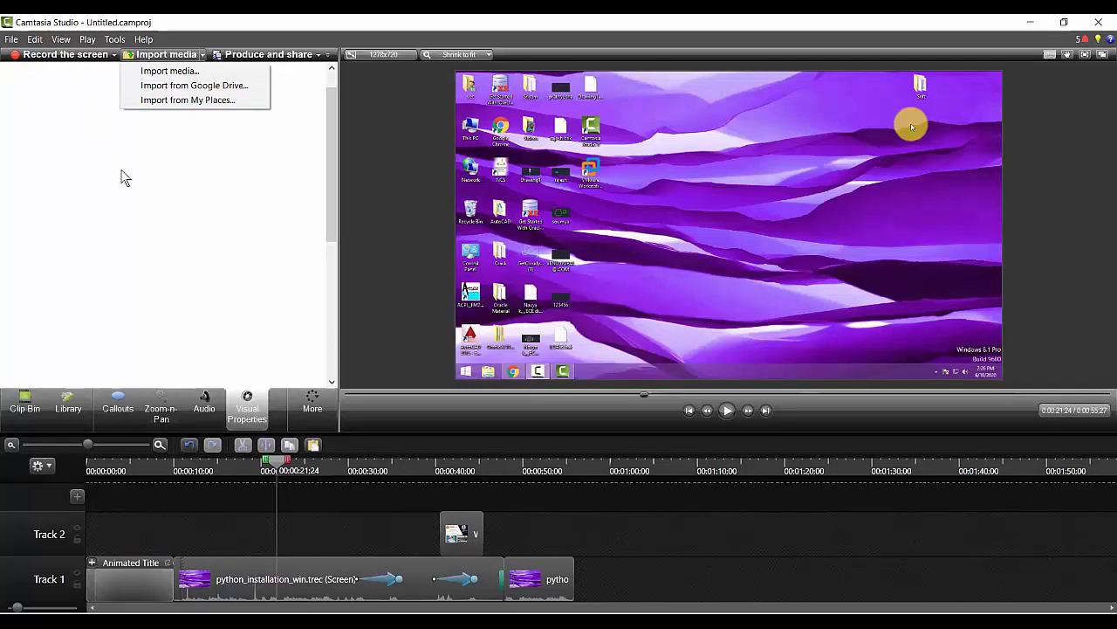
left_click(175, 174)
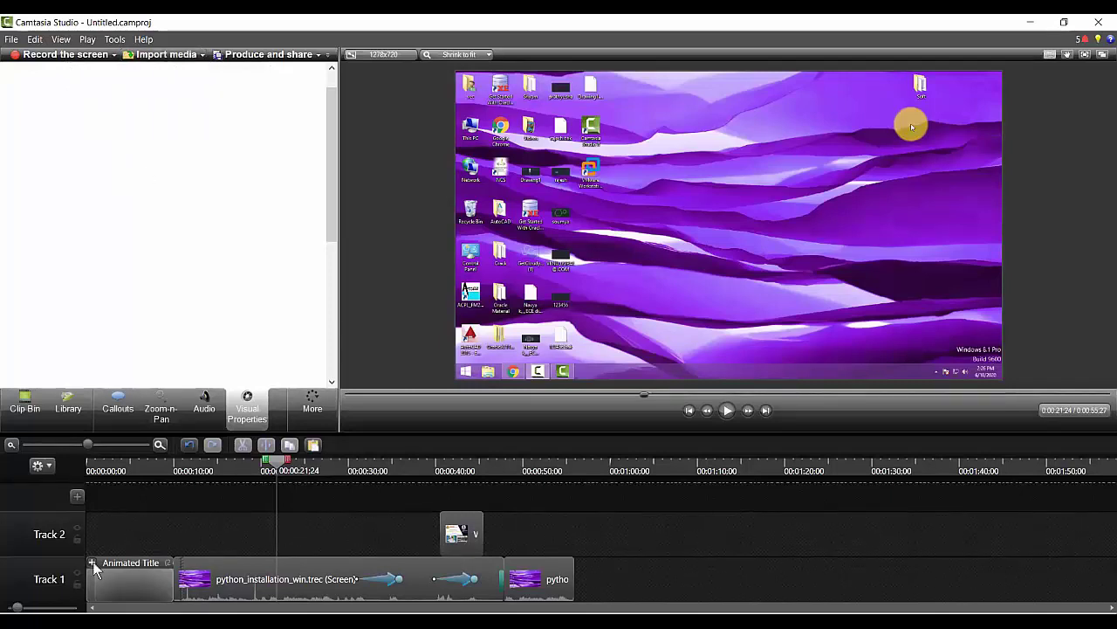
left_click_drag(194, 597, 194, 596)
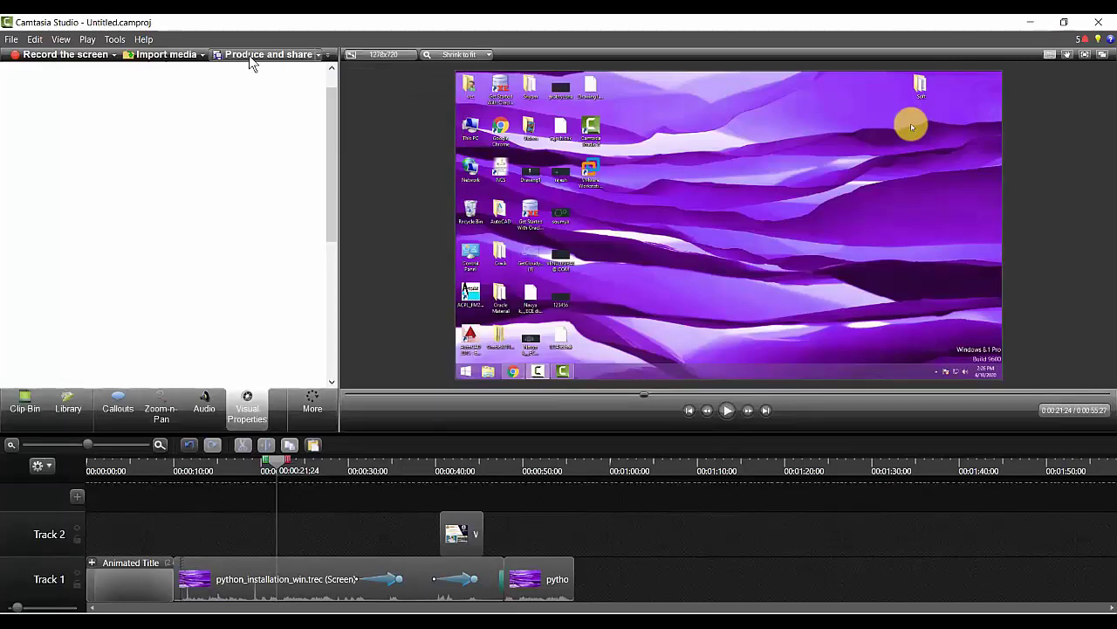
- Examine the output presets offered in the Production Wizard for producing the video, and leave the wizard without producing
left_click(318, 57)
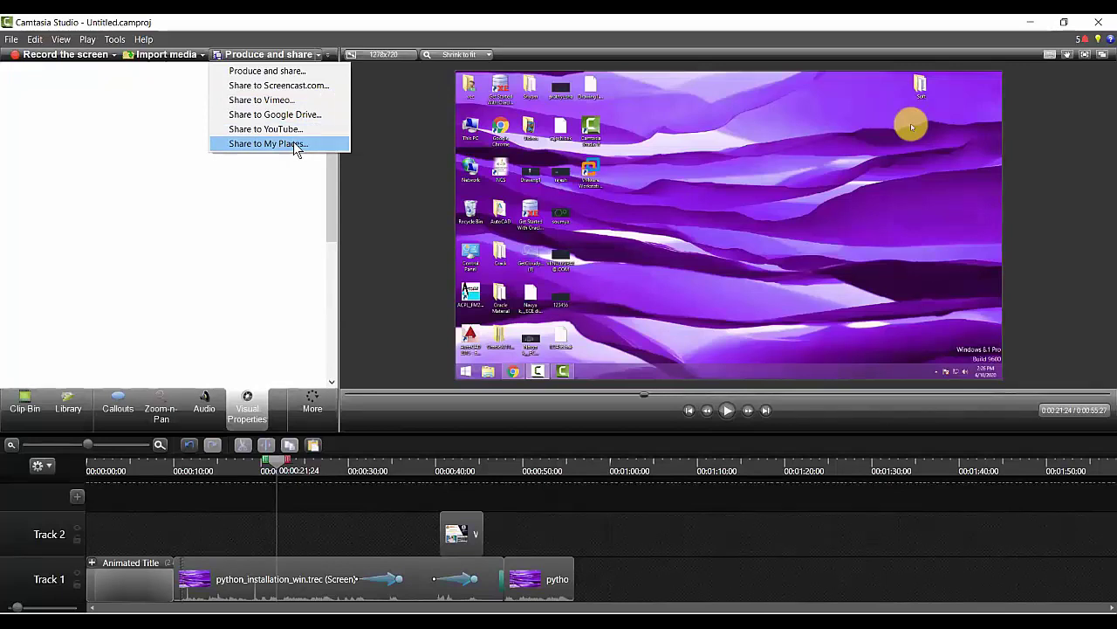
left_click(280, 74)
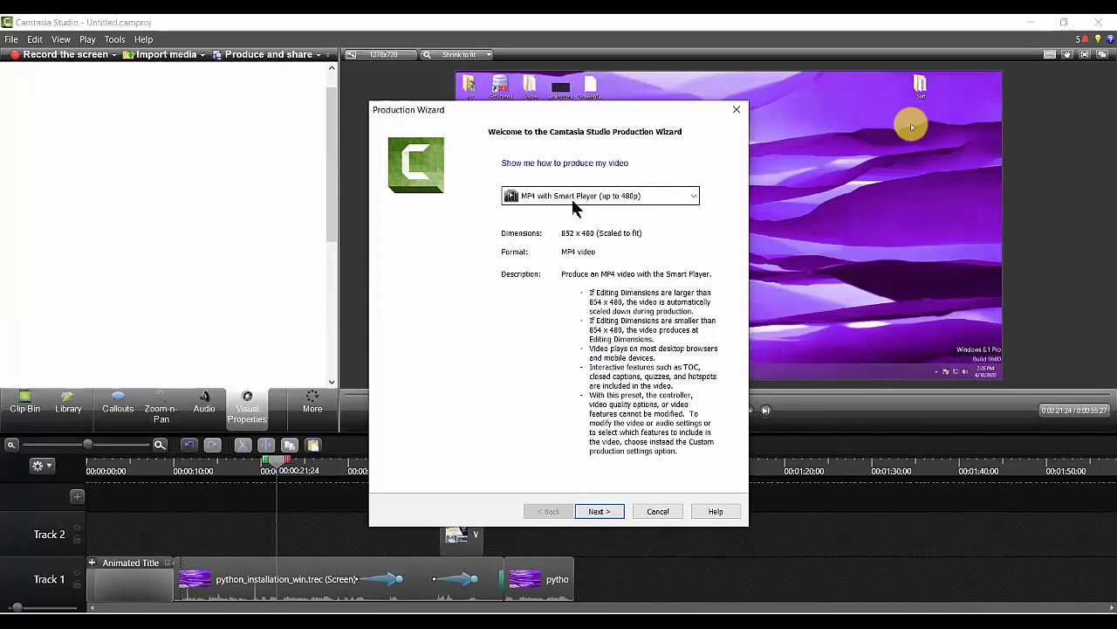
left_click(697, 199)
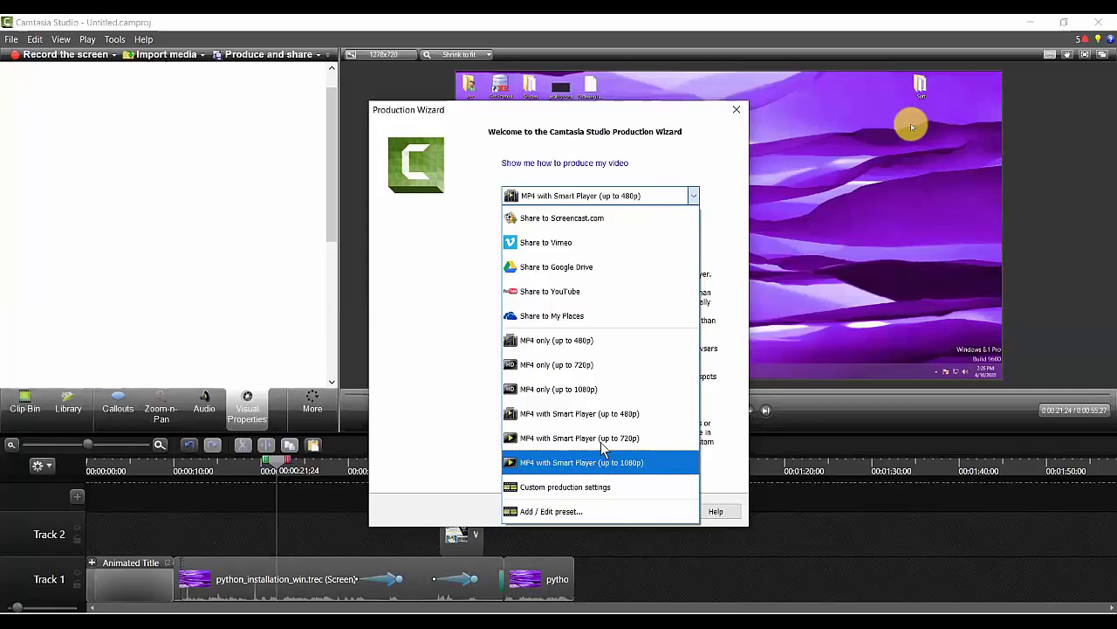
key("Up")
key("Up")
key("Up")
key("Up")
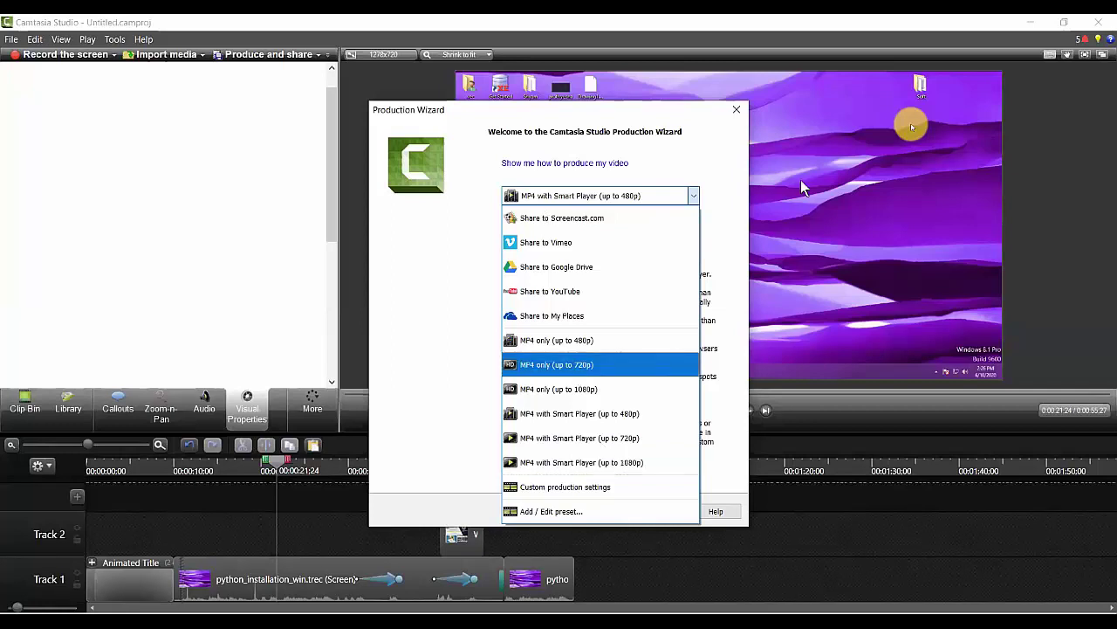
key("Home")
key("Escape")
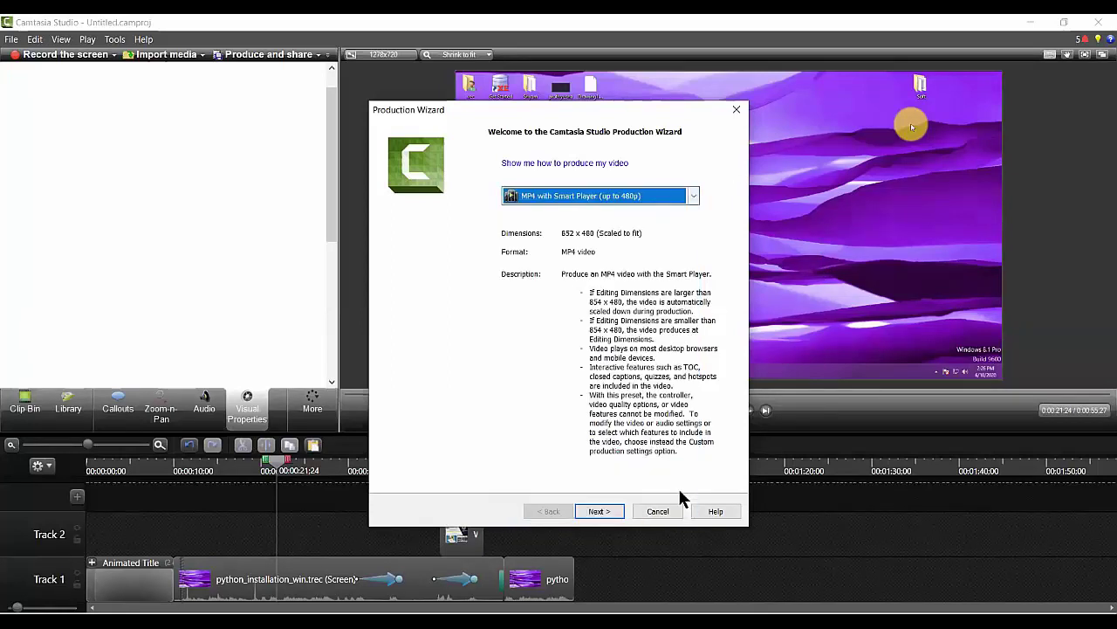
left_click(658, 512)
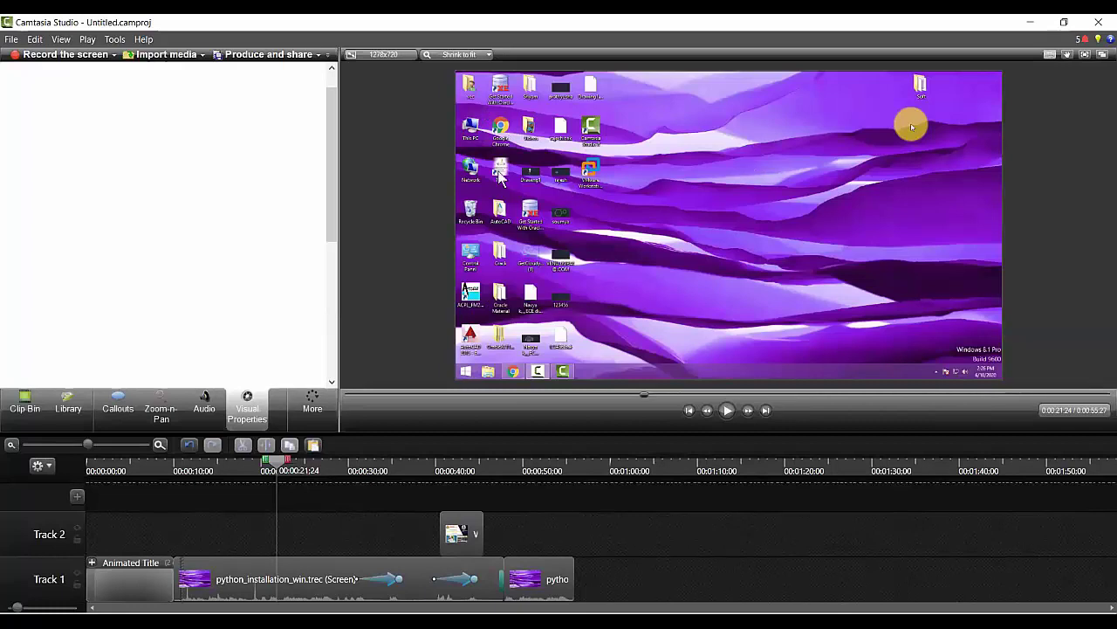
- Try the Maximum 1080p HD (1364x1014) and 720p HD (1280x720) presets for the editing dimensions, and leave the dialog without applying them
left_click(398, 56)
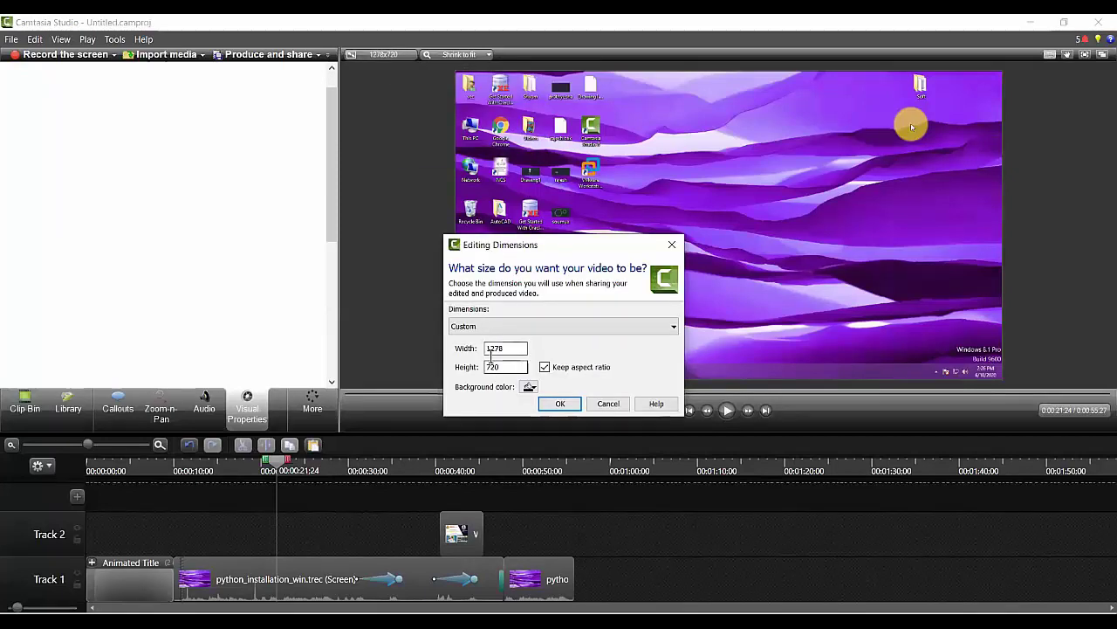
left_click(494, 366)
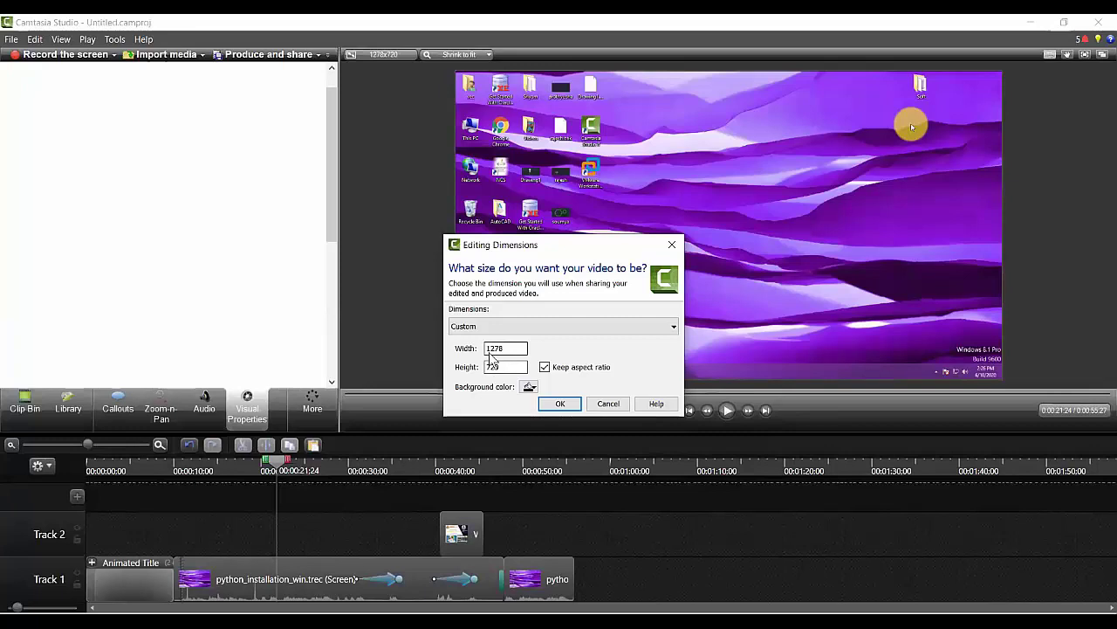
left_click(673, 326)
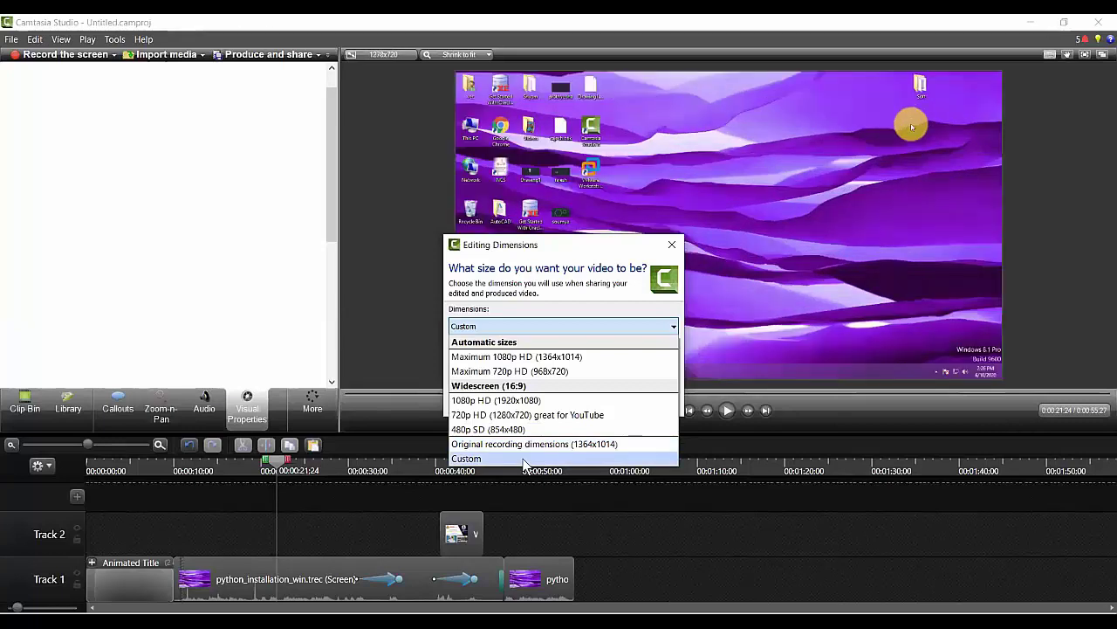
key("Return")
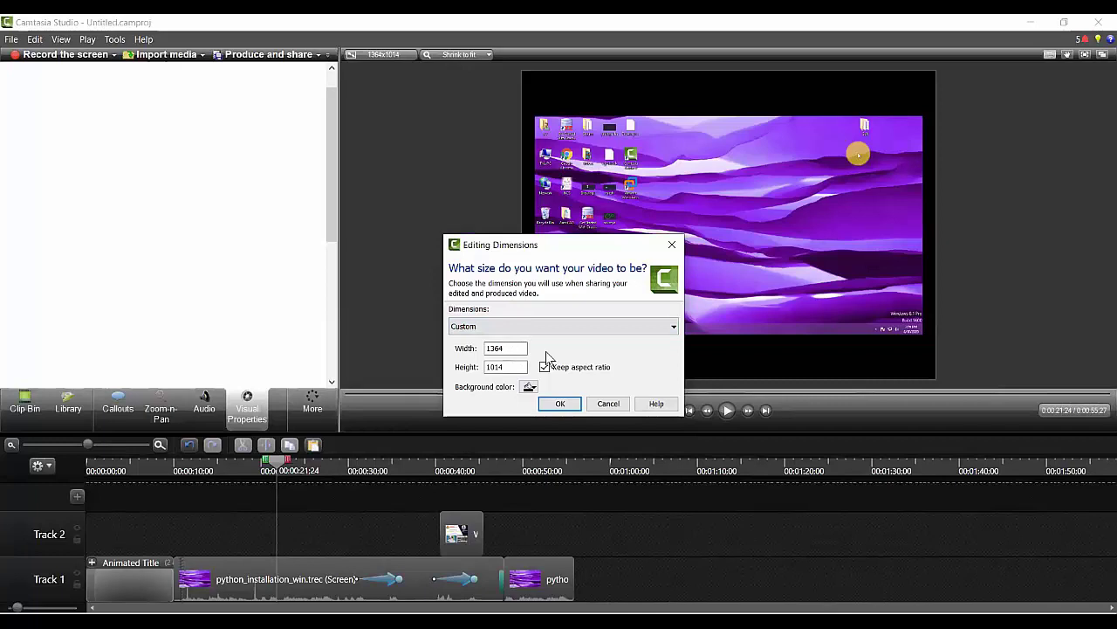
left_click(561, 327)
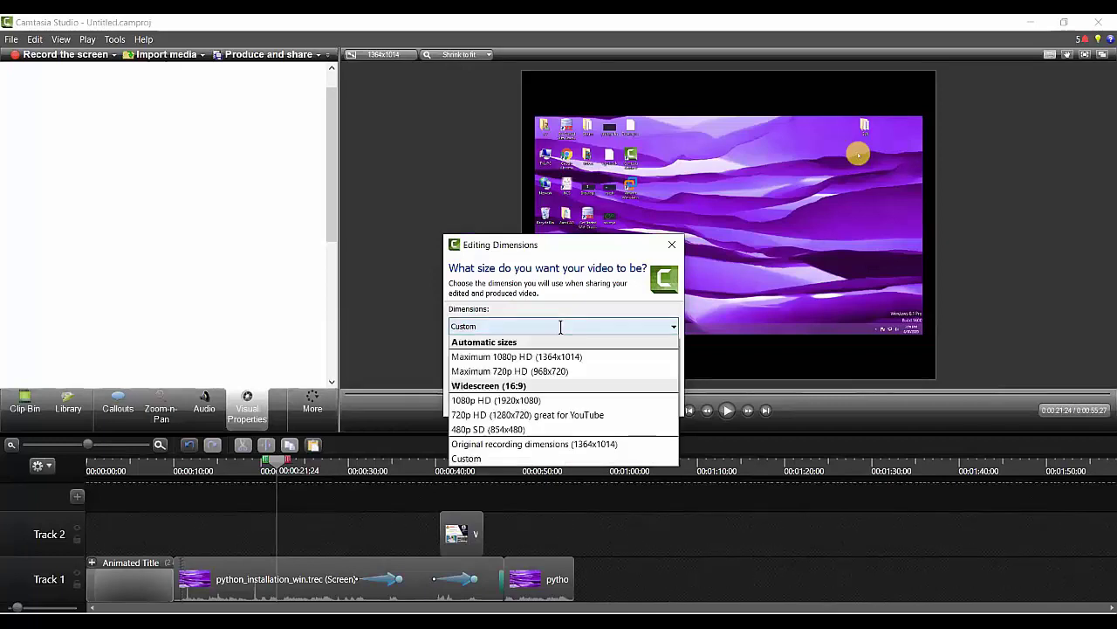
left_click(535, 357)
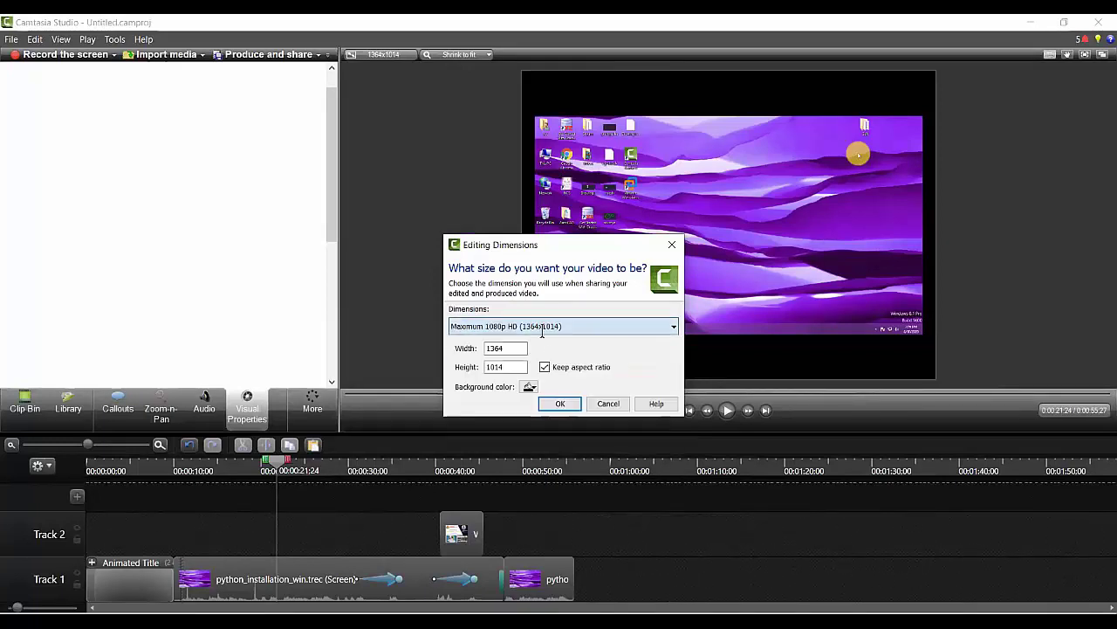
left_click(531, 327)
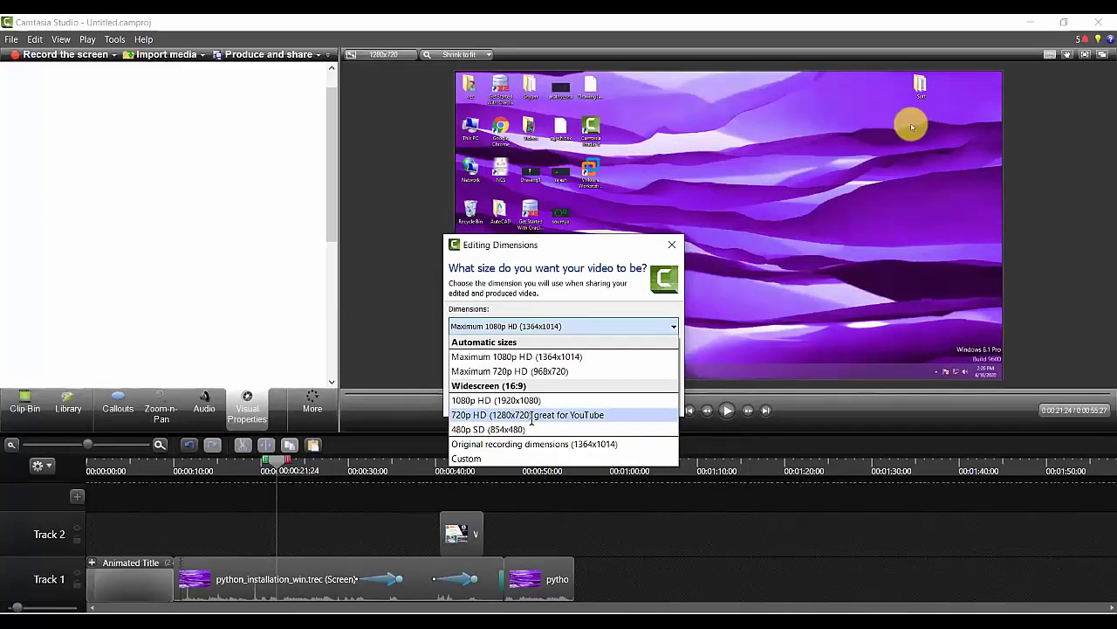
left_click(524, 416)
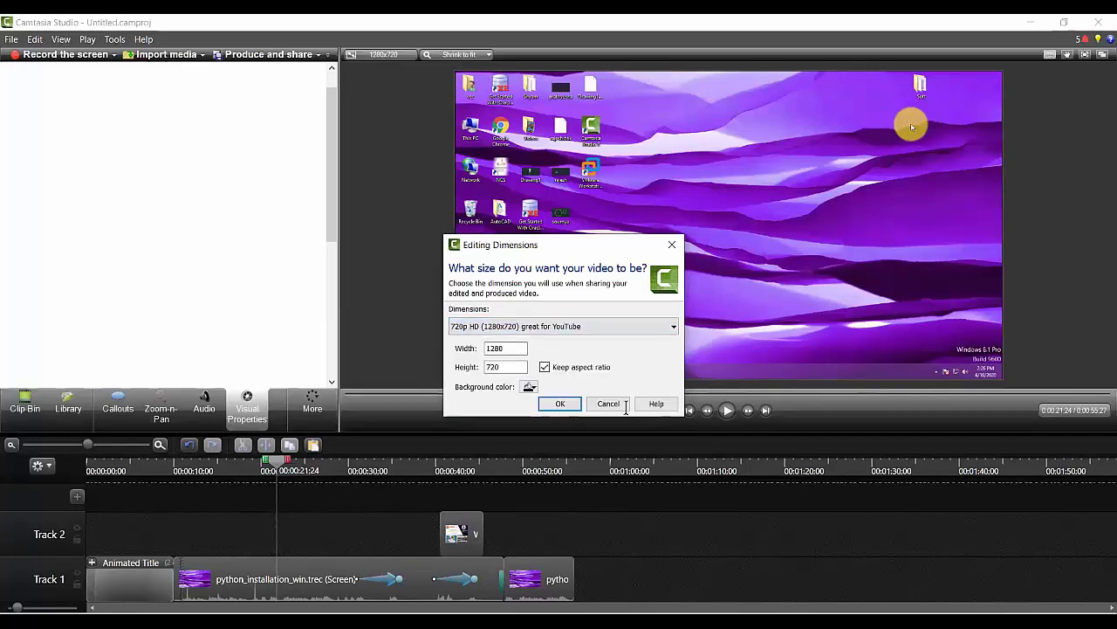
key("Return")
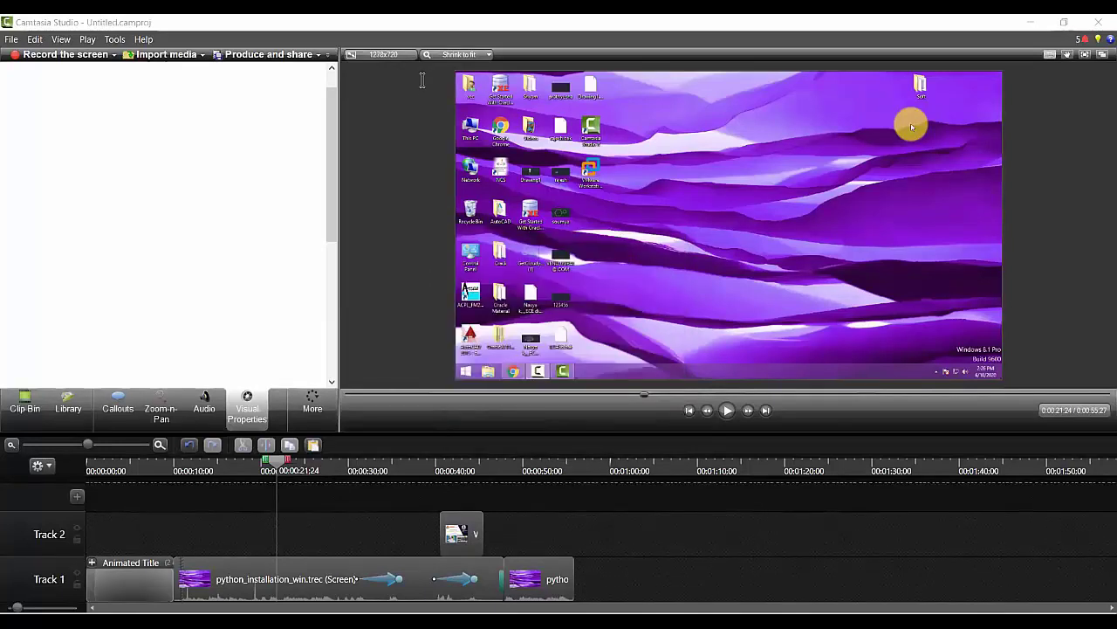
- View the canvas at other magnifications such as 50% and 300%, and return it to Shrink to fit
left_click(489, 55)
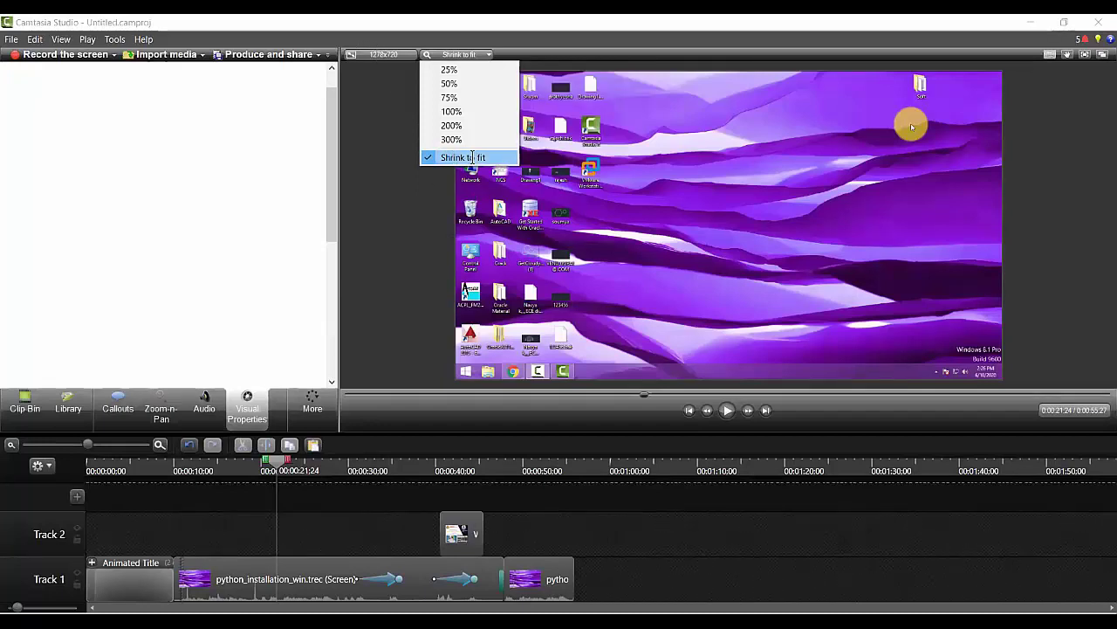
left_click(454, 84)
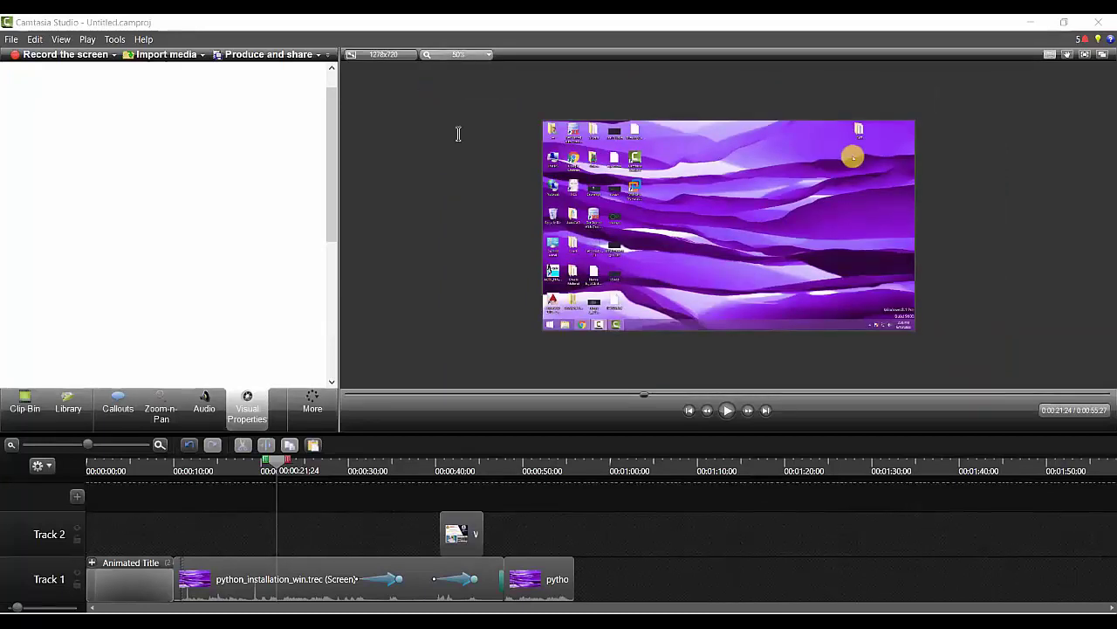
left_click(459, 54)
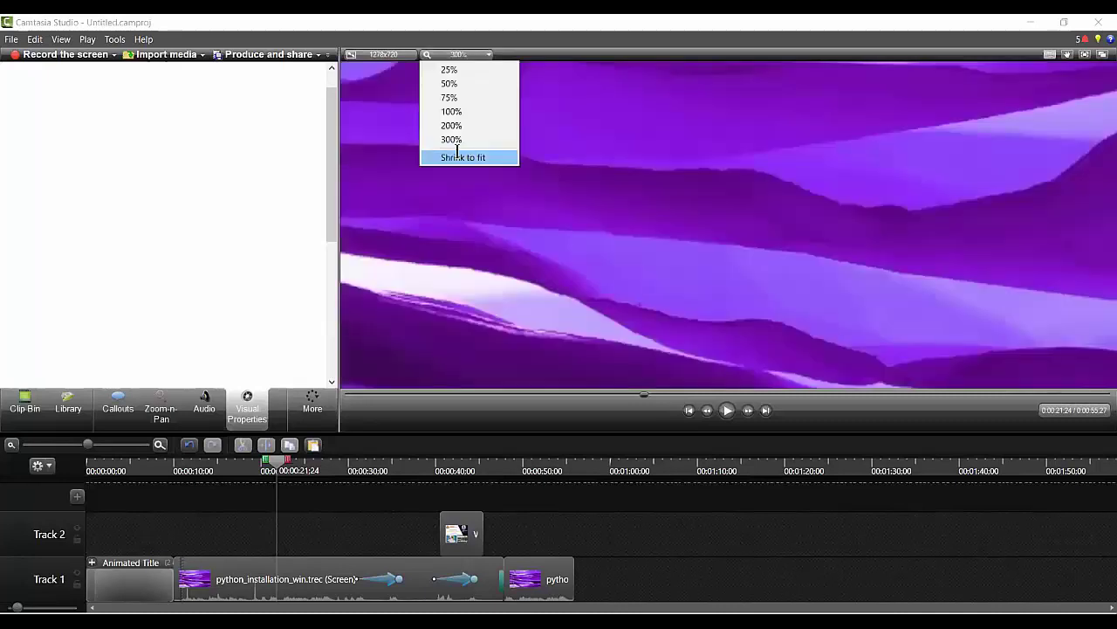
left_click(457, 155)
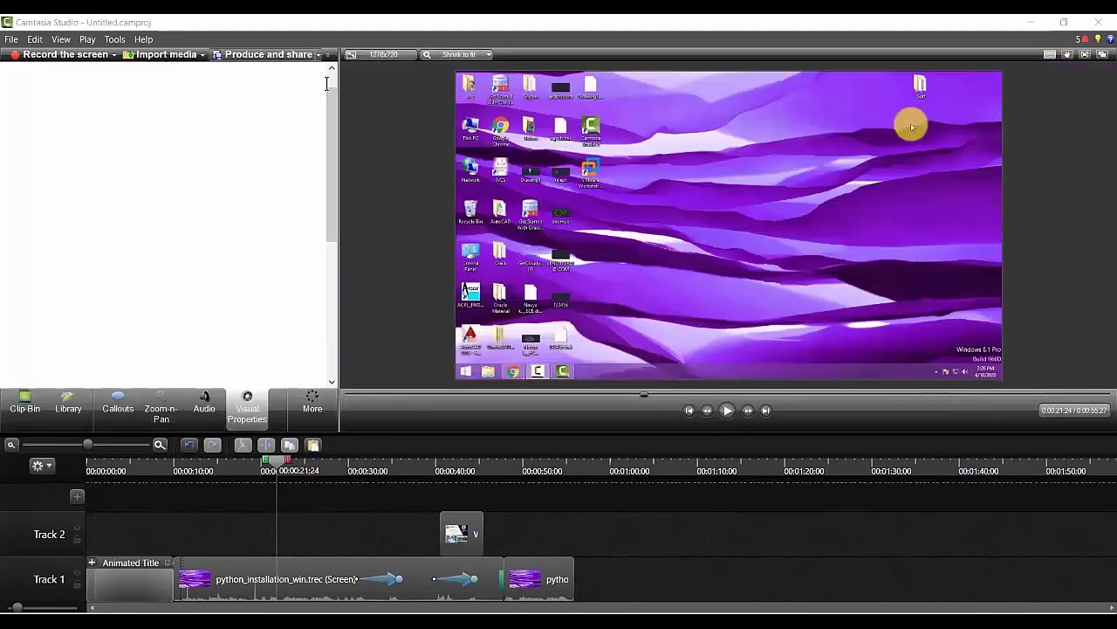
left_click(318, 55)
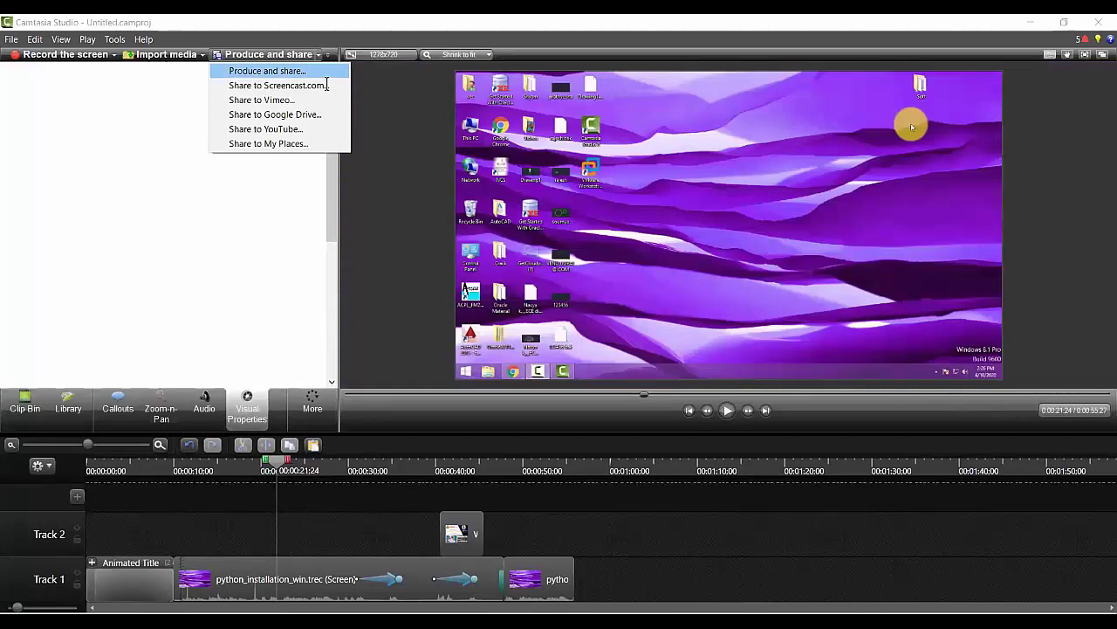
left_click(403, 121)
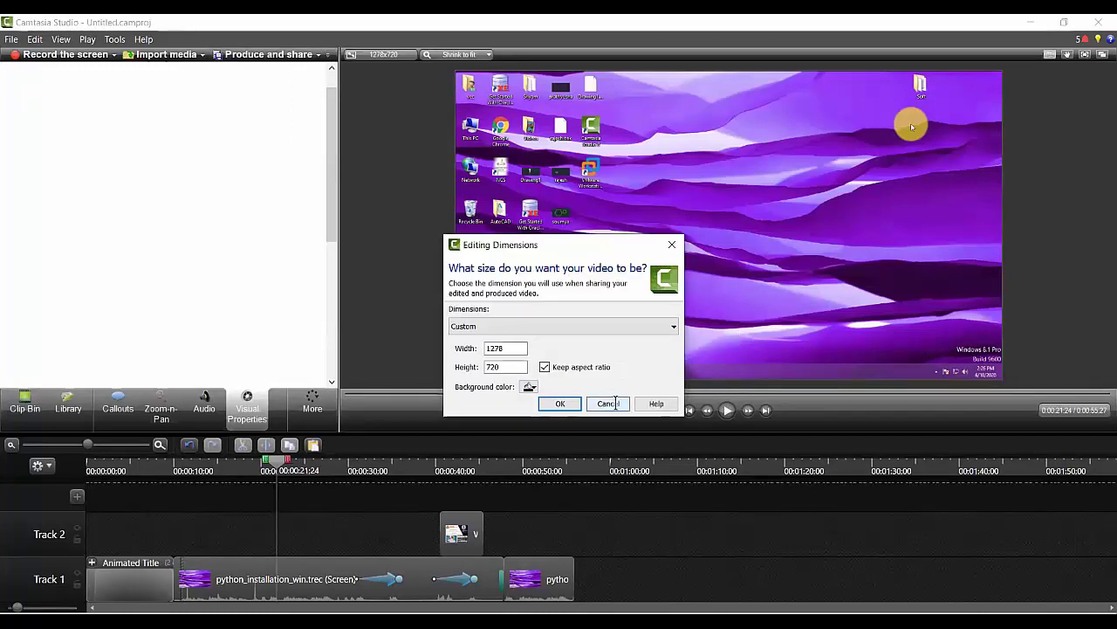
left_click(610, 403)
- Scale the python_installation_win.trec clip down to about 84% on the canvas, keeping its upper-left corner in place
left_click(995, 175)
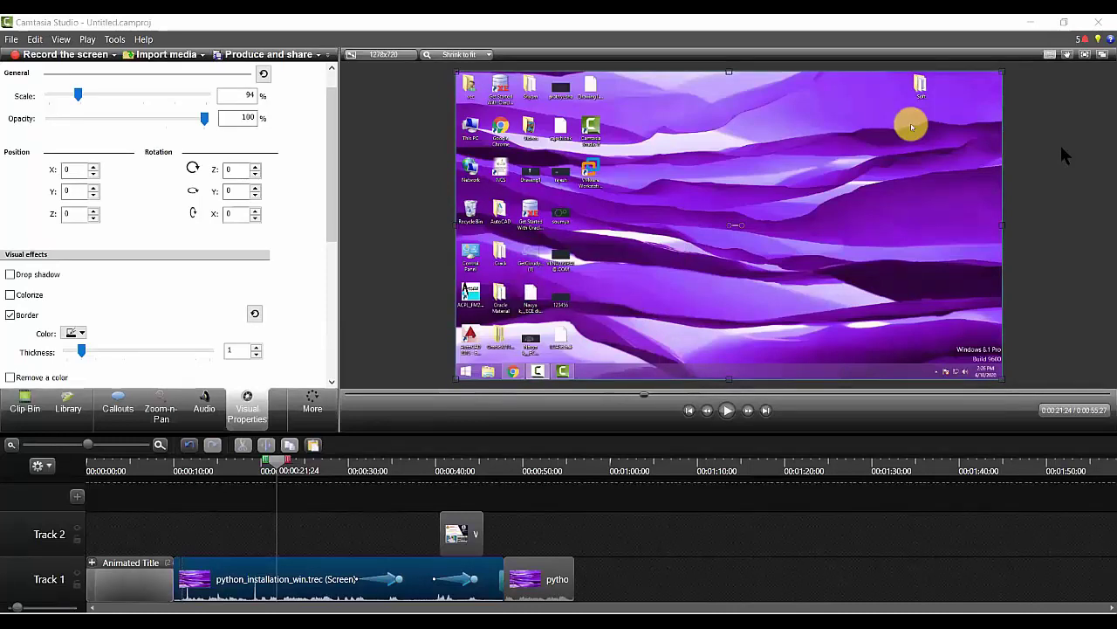
left_click_drag(1003, 379, 936, 353)
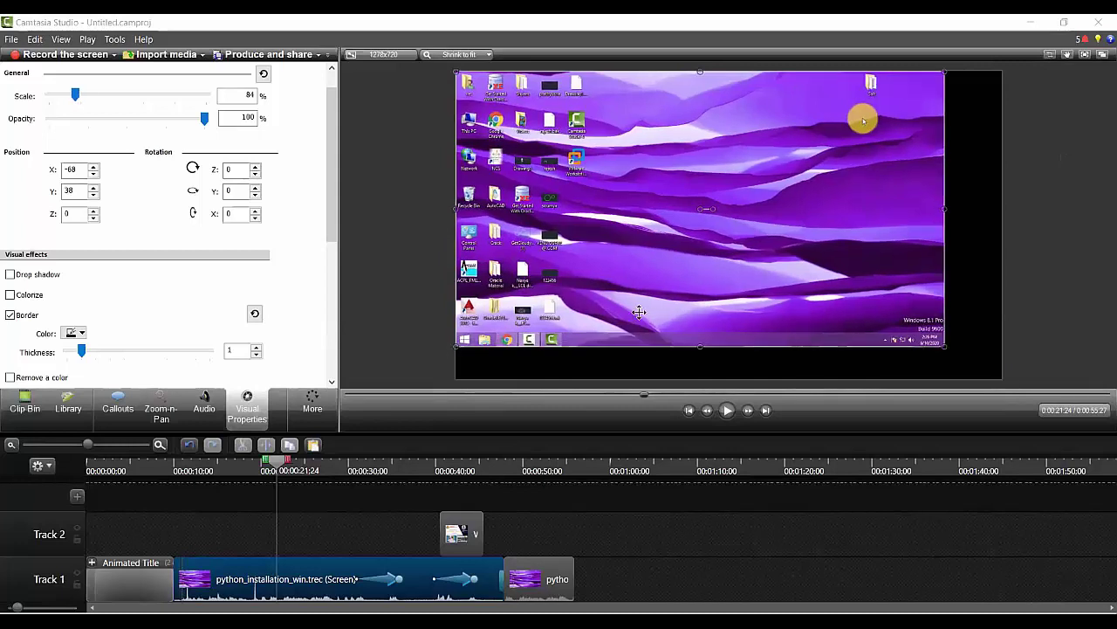
- Try red, dark gray and blue as the video's background color in the editing dimensions, and cancel the changes
left_click(397, 59)
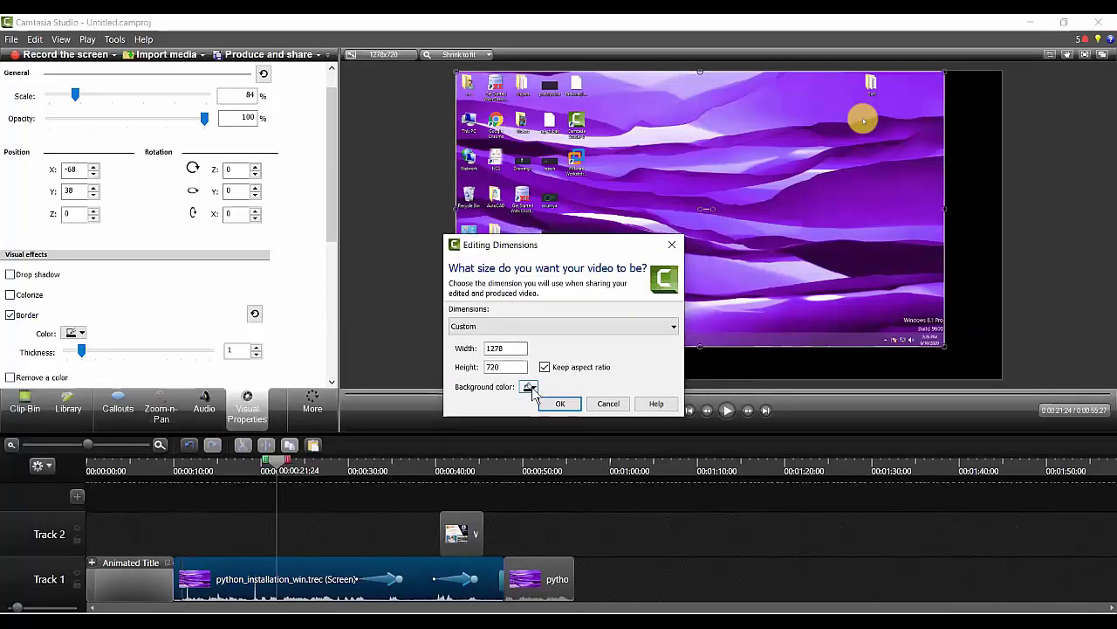
left_click(532, 389)
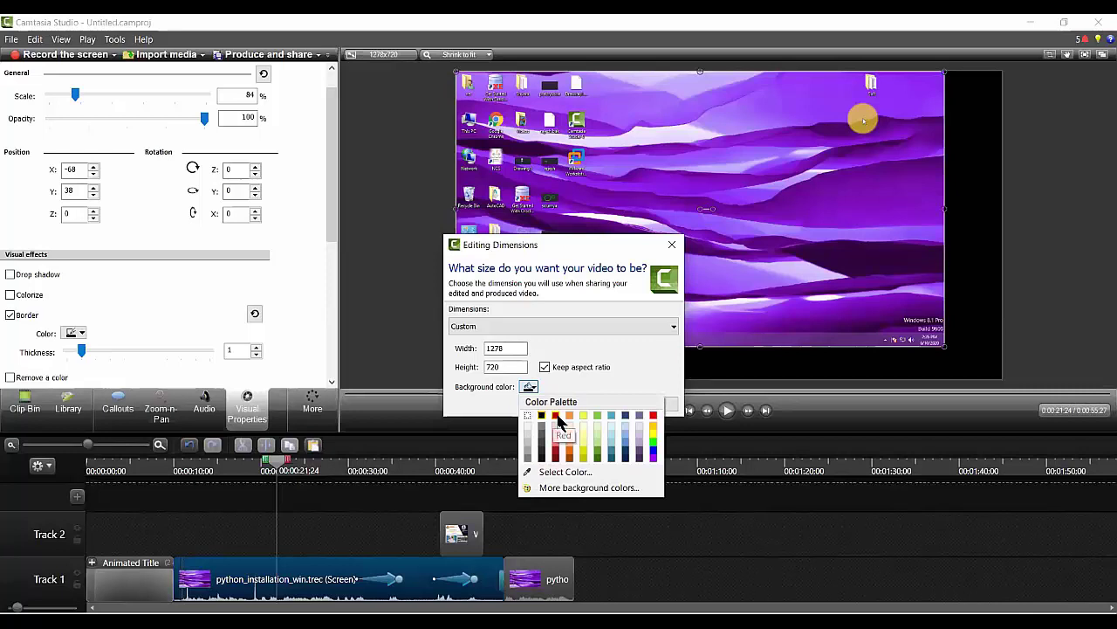
left_click(556, 417)
left_click(535, 391)
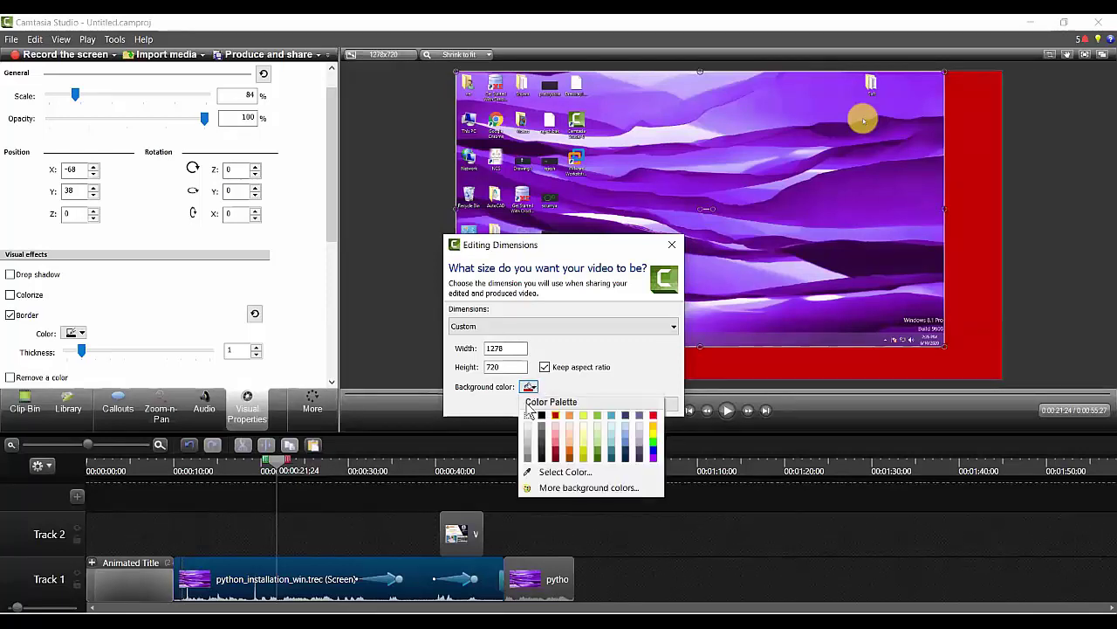
left_click(545, 448)
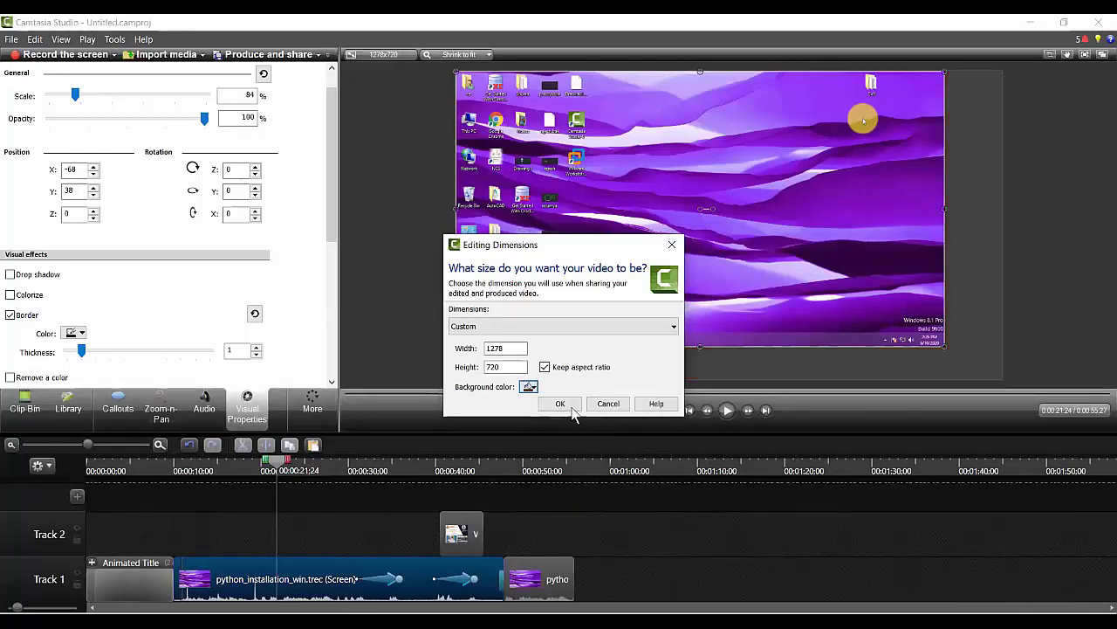
left_click(529, 387)
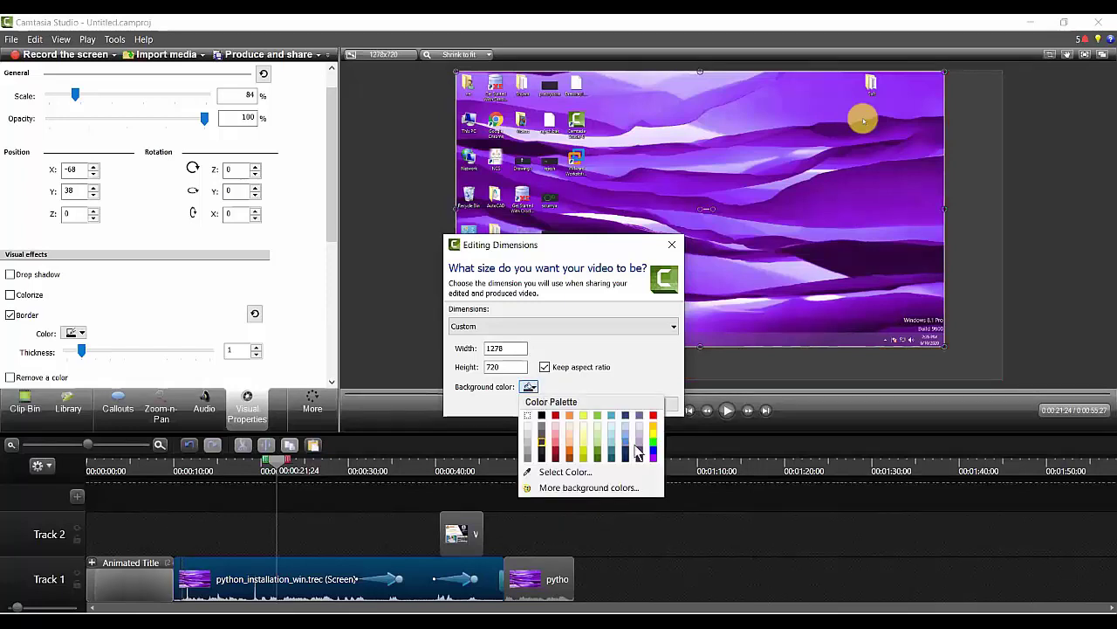
left_click(630, 444)
left_click(655, 559)
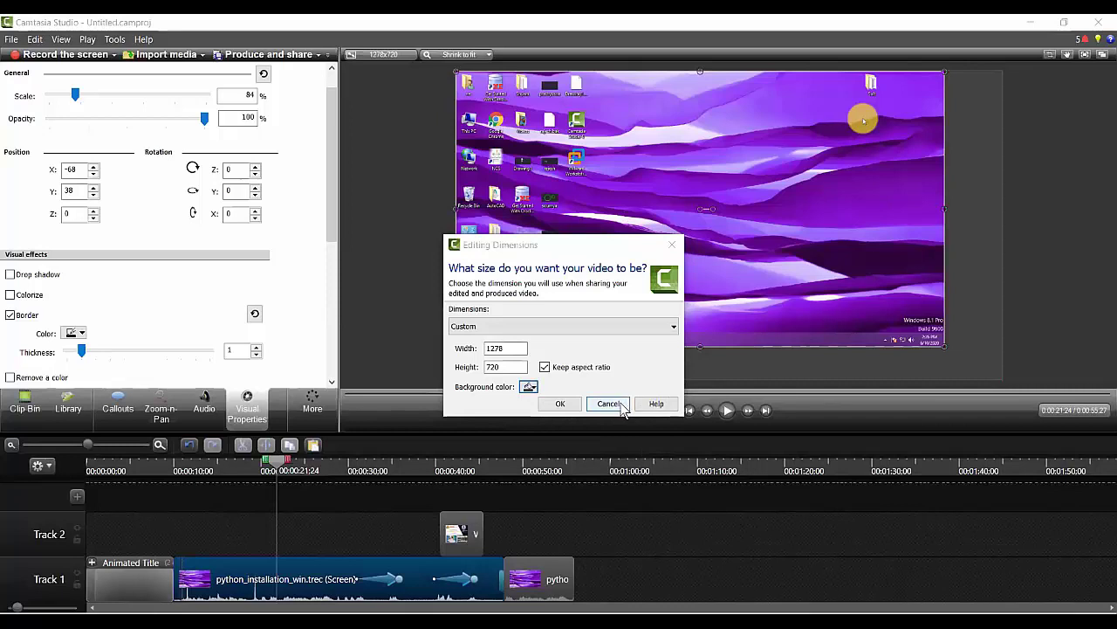
key("Return")
- Move the logo image clip to Track 3 at about 0:00:32 and the long python_installation_win.trec clip up to Track 2
left_click_drag(459, 530, 567, 505)
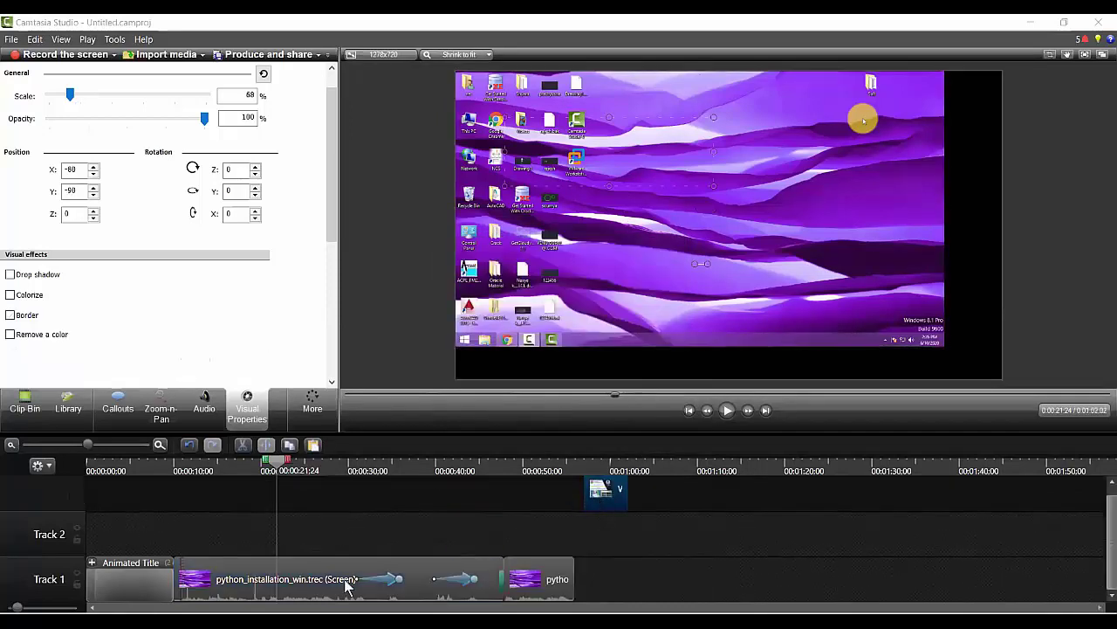
left_click_drag(347, 578, 346, 535)
left_click(592, 494)
left_click_drag(392, 488, 392, 489)
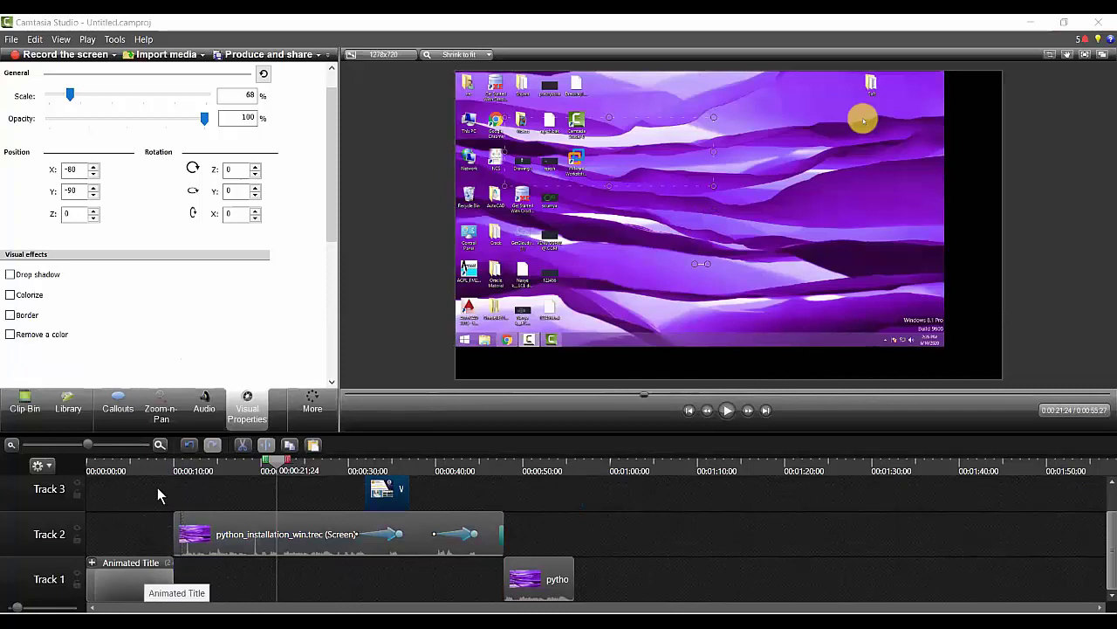
- Add the Animated Title from the library's Theme - Dance Steps folder to Track 1 at about 0:00:20
left_click(88, 418)
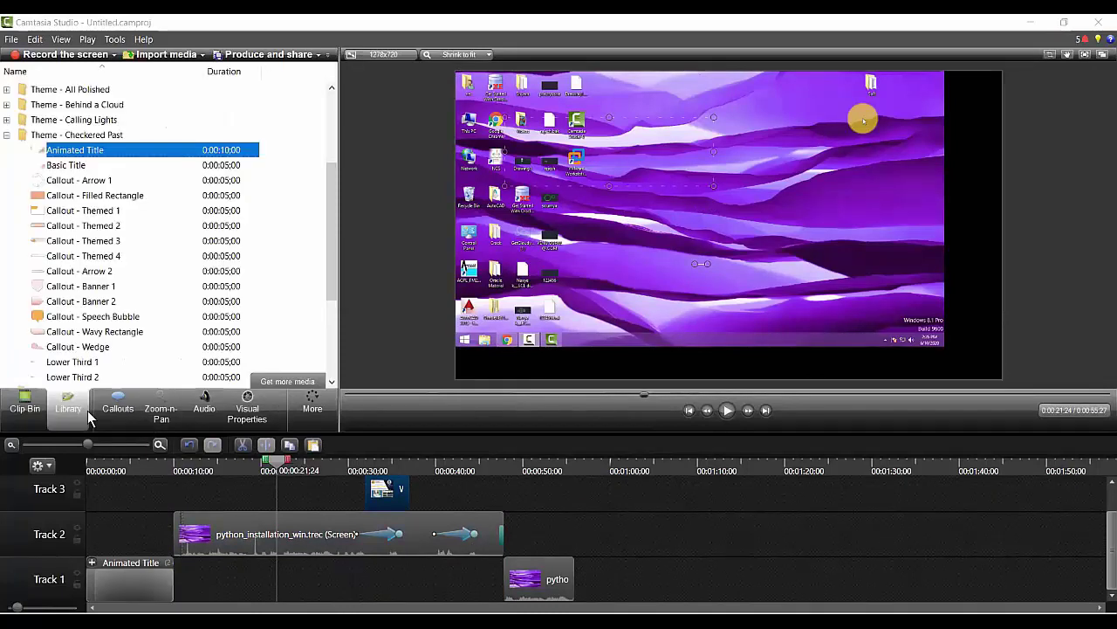
left_click(7, 134)
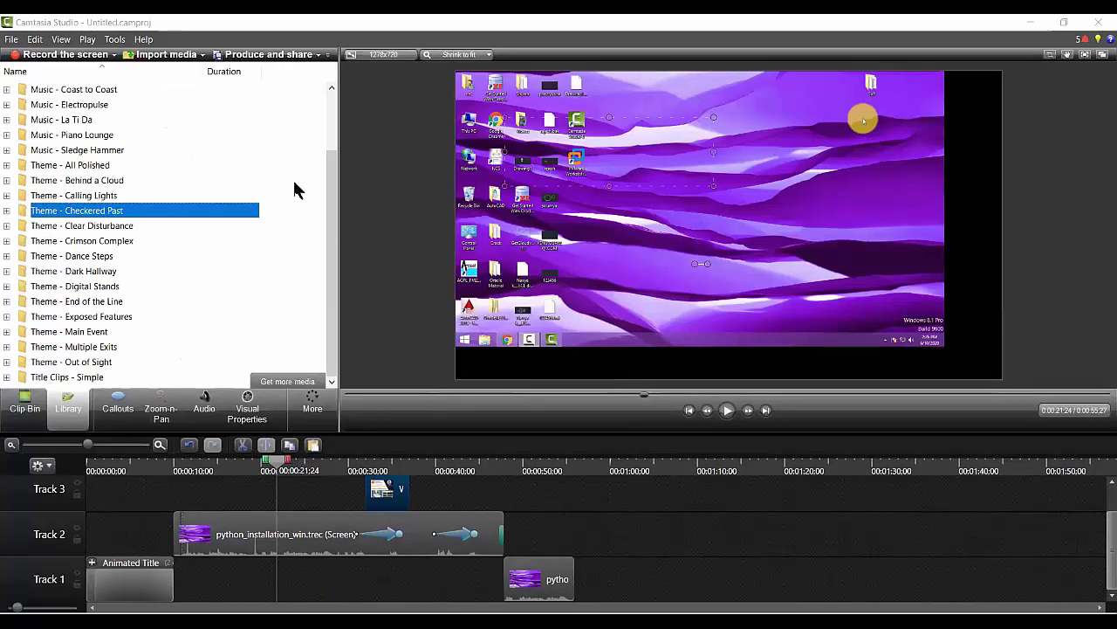
scroll(333, 193, "up", 1)
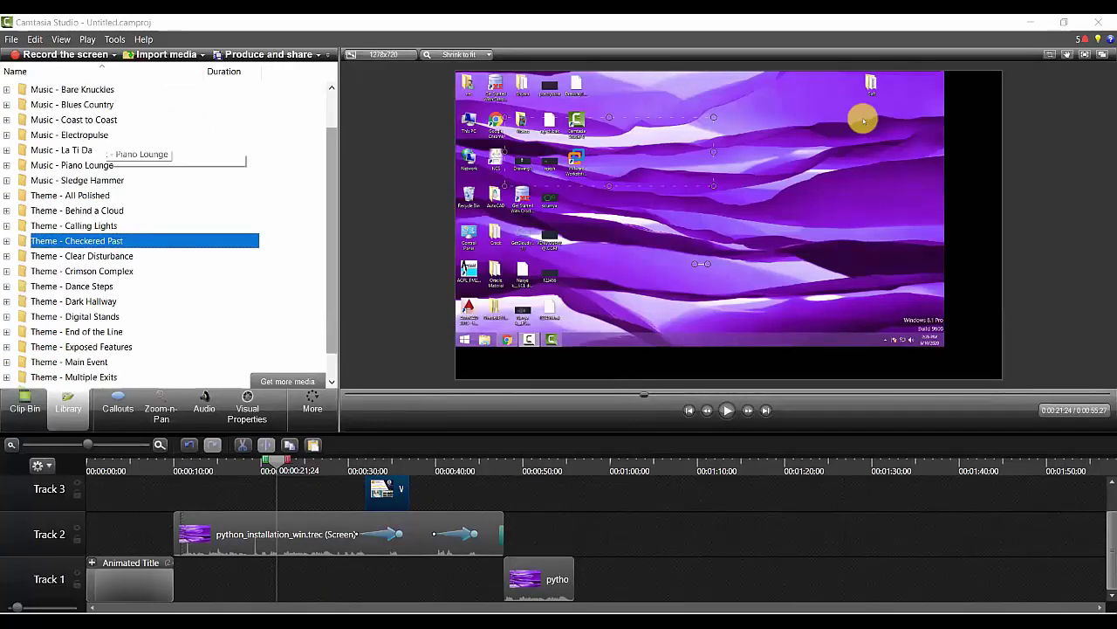
left_click(70, 288)
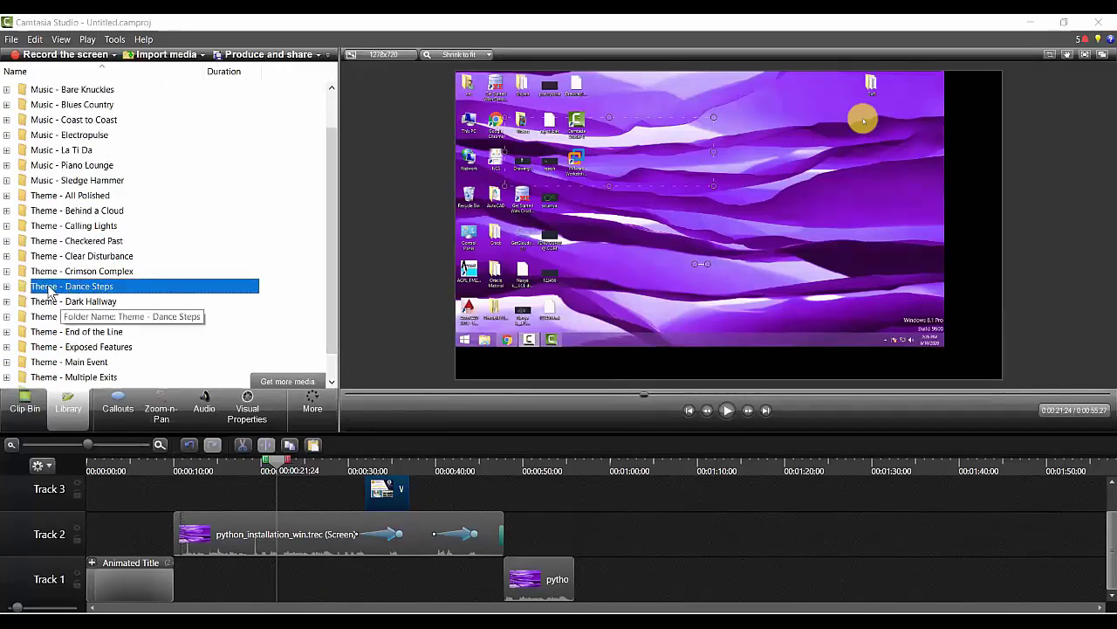
left_click(7, 287)
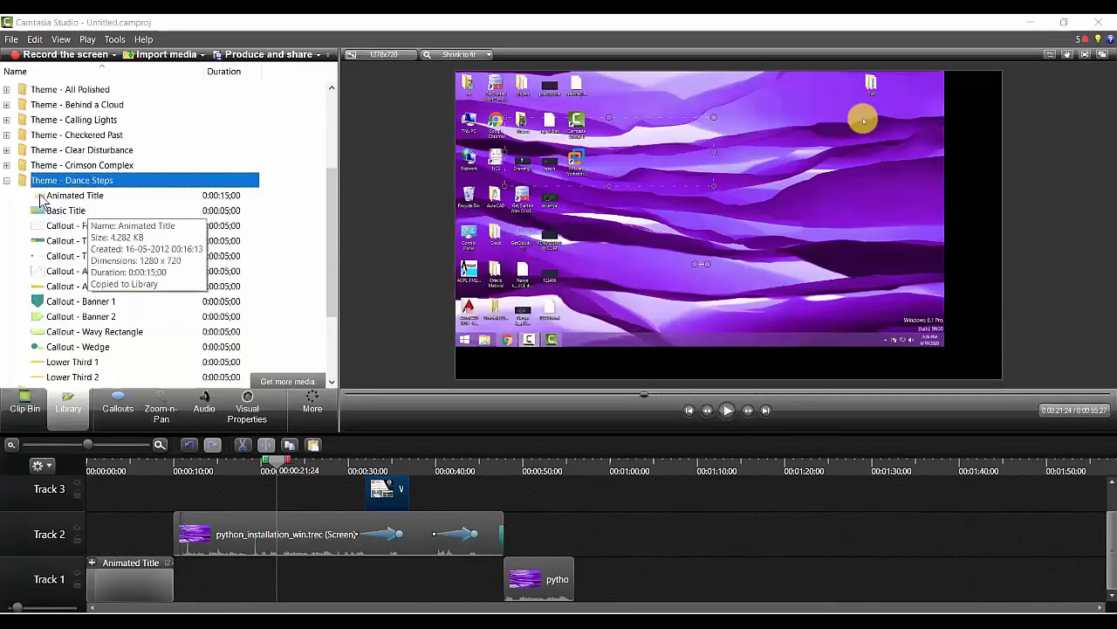
left_click(40, 199)
left_click_drag(39, 199, 306, 571)
- Play the timeline from 0:00:20;04 to about 0:00:35 to preview the title background behind the screen recording
left_click_drag(279, 462, 253, 463)
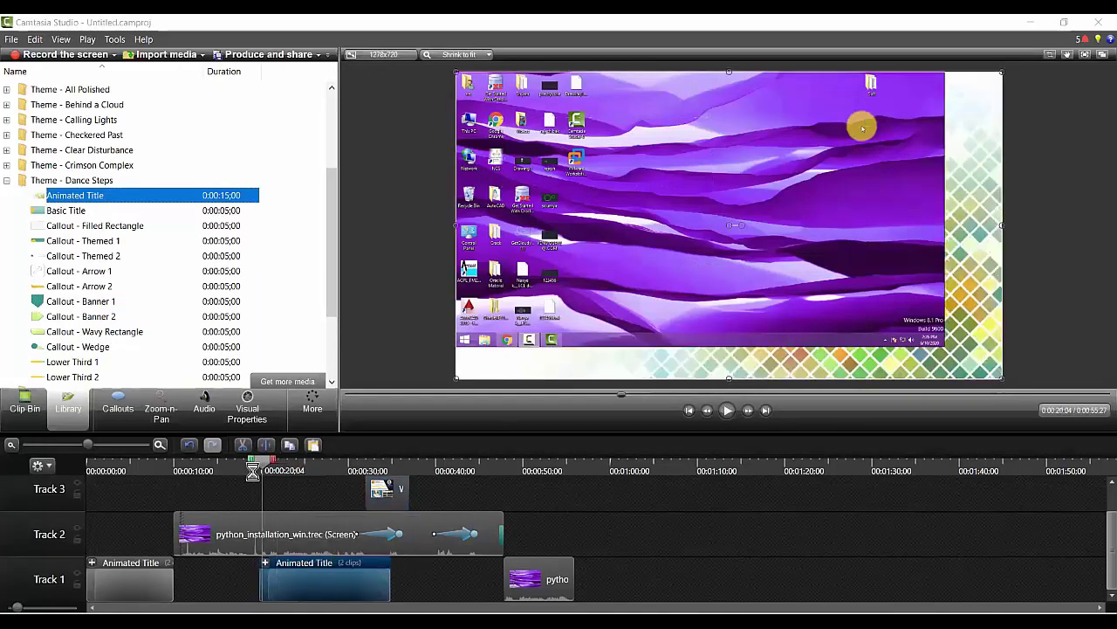
left_click(723, 413)
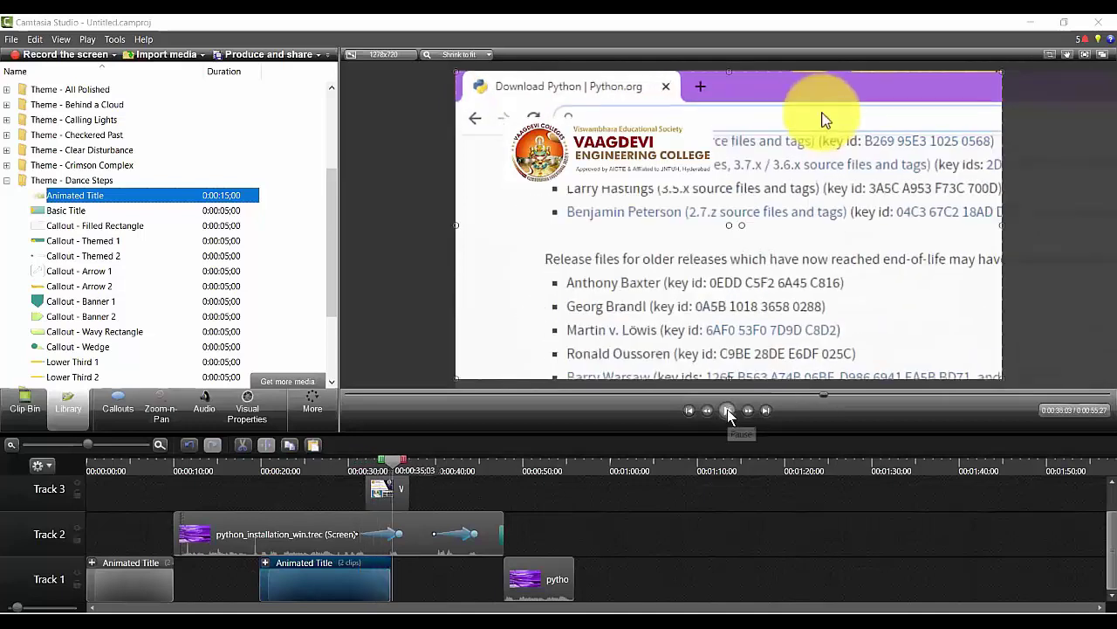
left_click(729, 411)
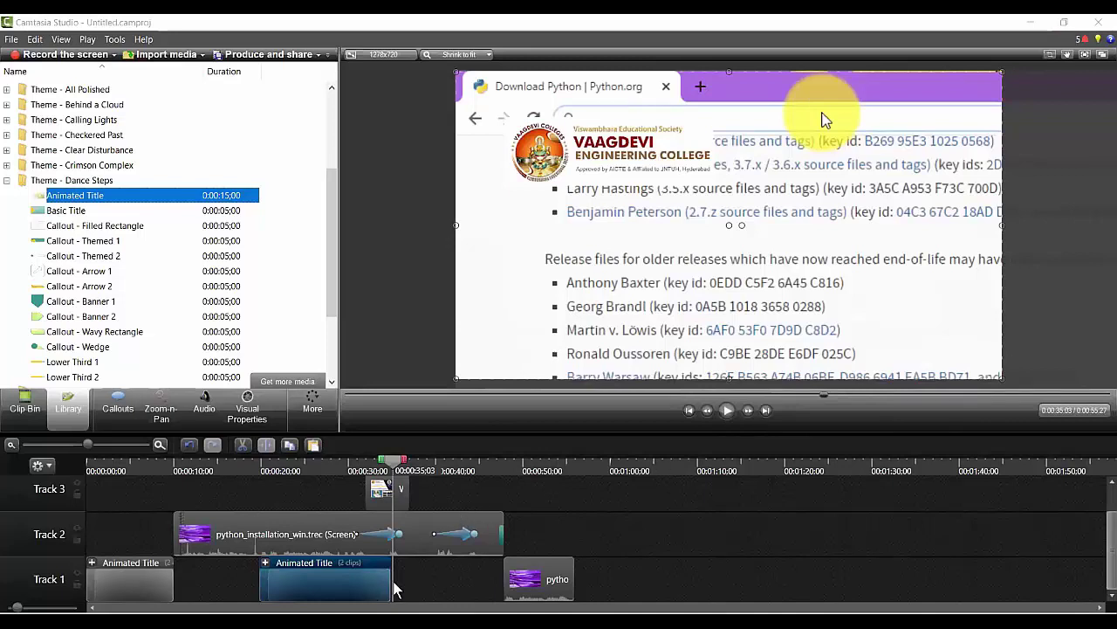
- Extend the second Animated Title on Track 1 to end at about 0:00:46, and deselect it
left_click_drag(390, 582, 490, 581)
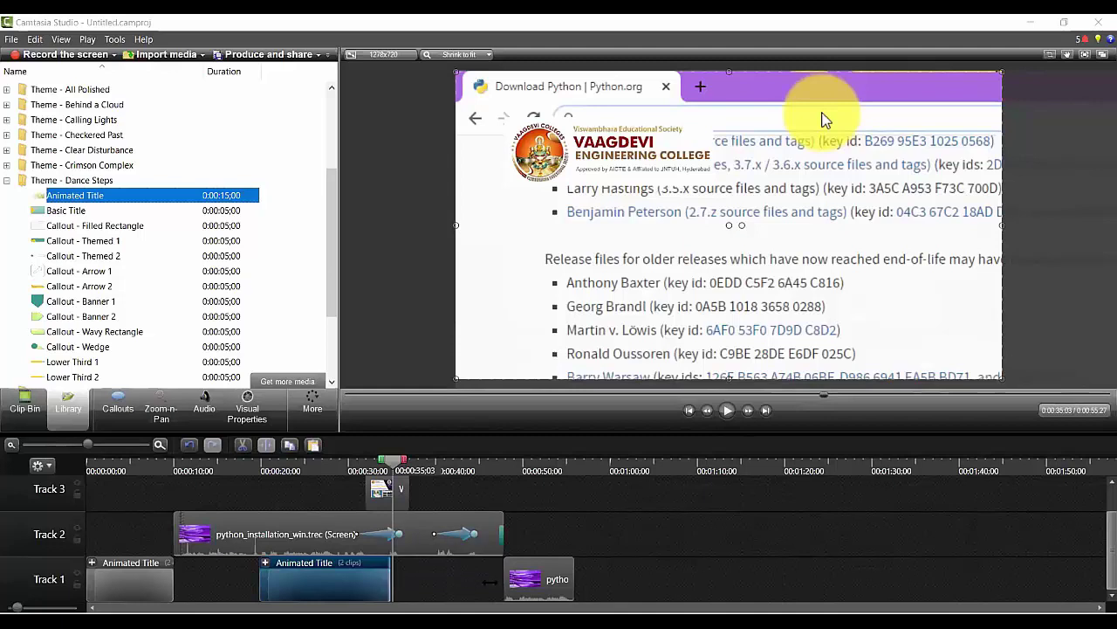
left_click(438, 486)
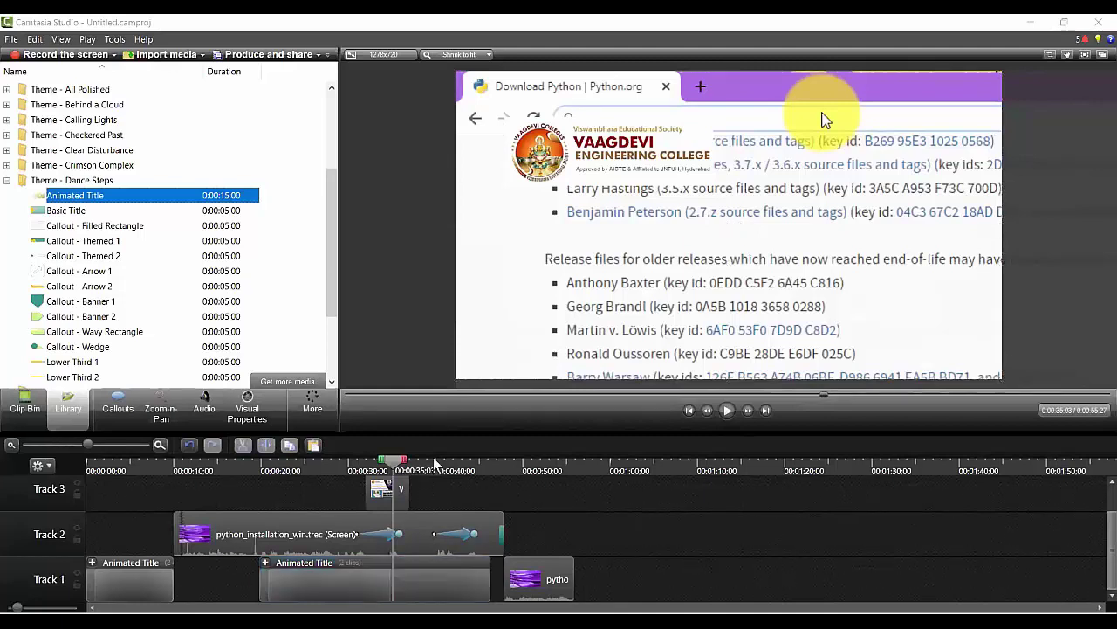
- Shorten and reposition the second Animated Title on Track 1 so it spans about 0:00:24 to 0:00:39
left_click(348, 470)
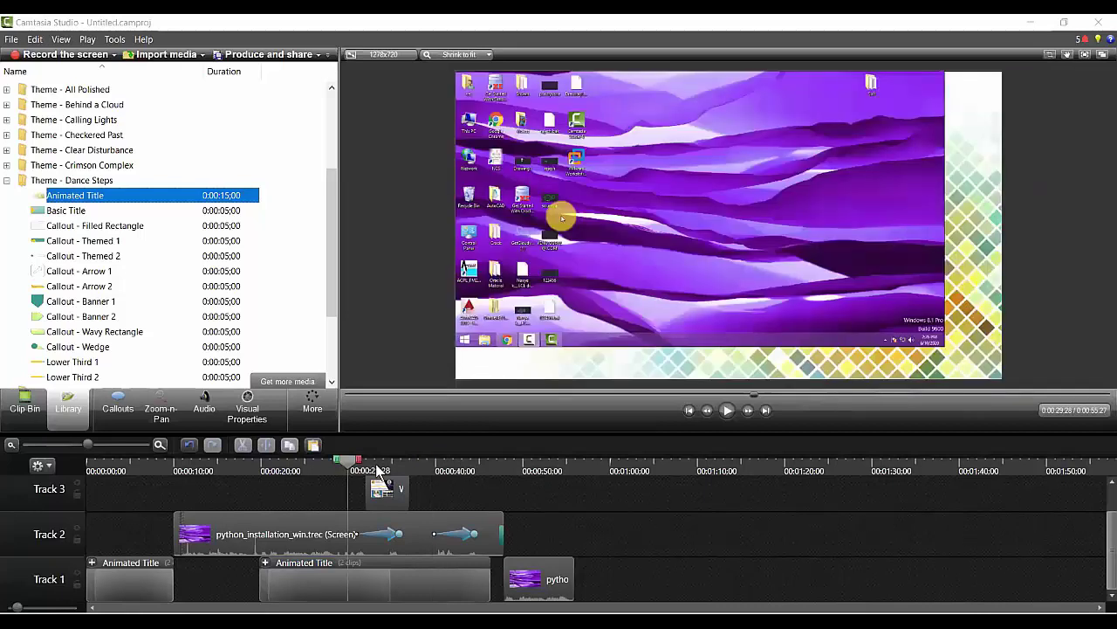
left_click_drag(338, 581, 384, 592)
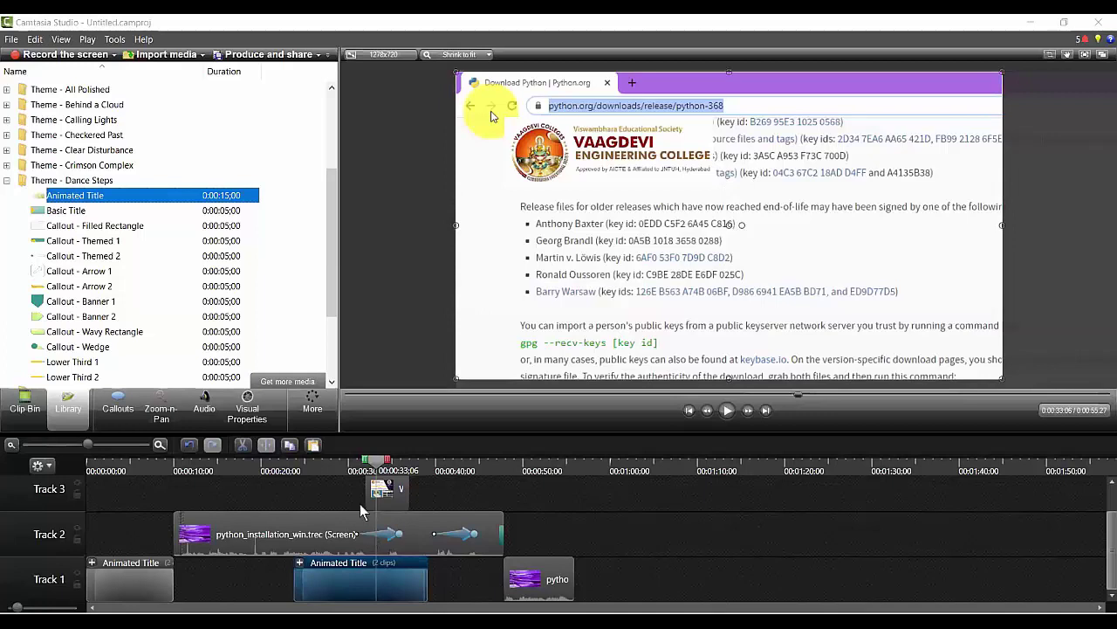
left_click(361, 474)
left_click(406, 473)
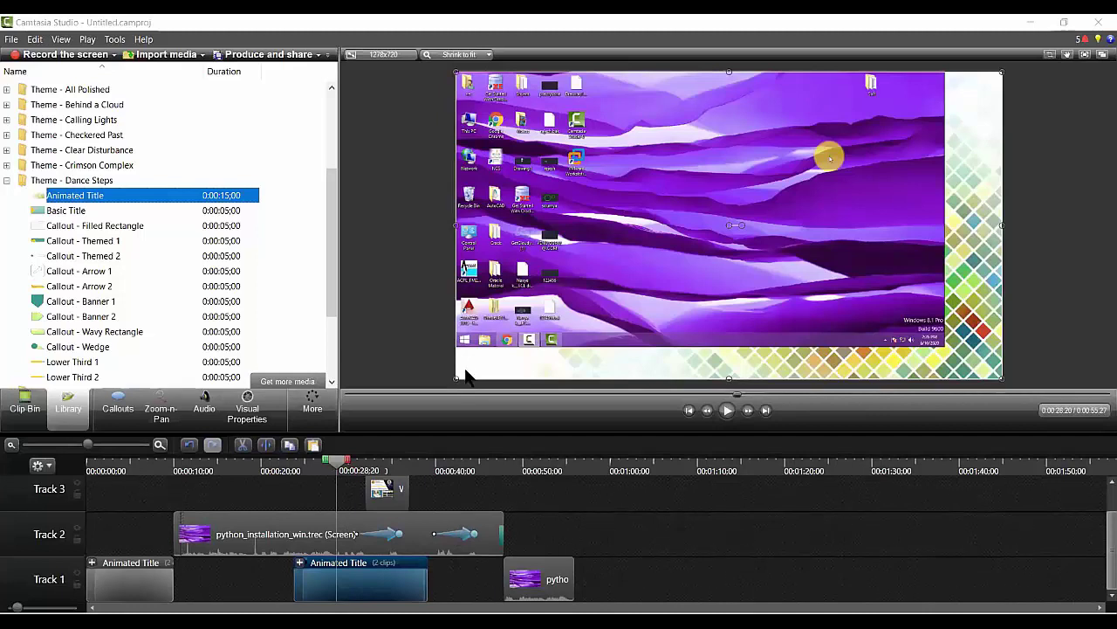
- Start producing the video with the MP4 with Smart Player (up to 1080p) preset
left_click(320, 54)
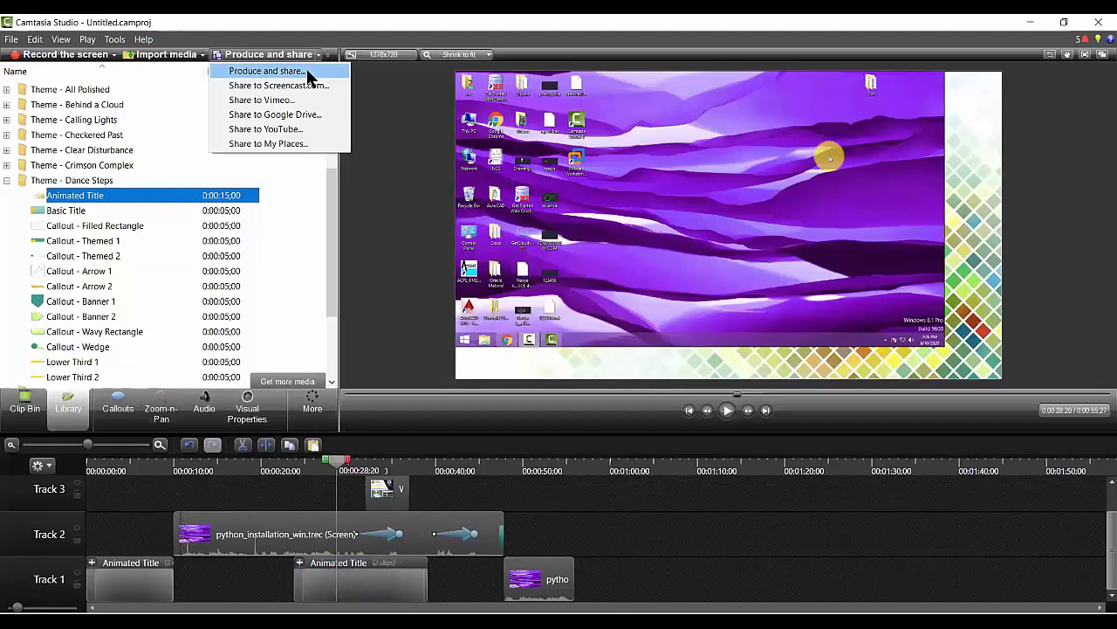
left_click(307, 70)
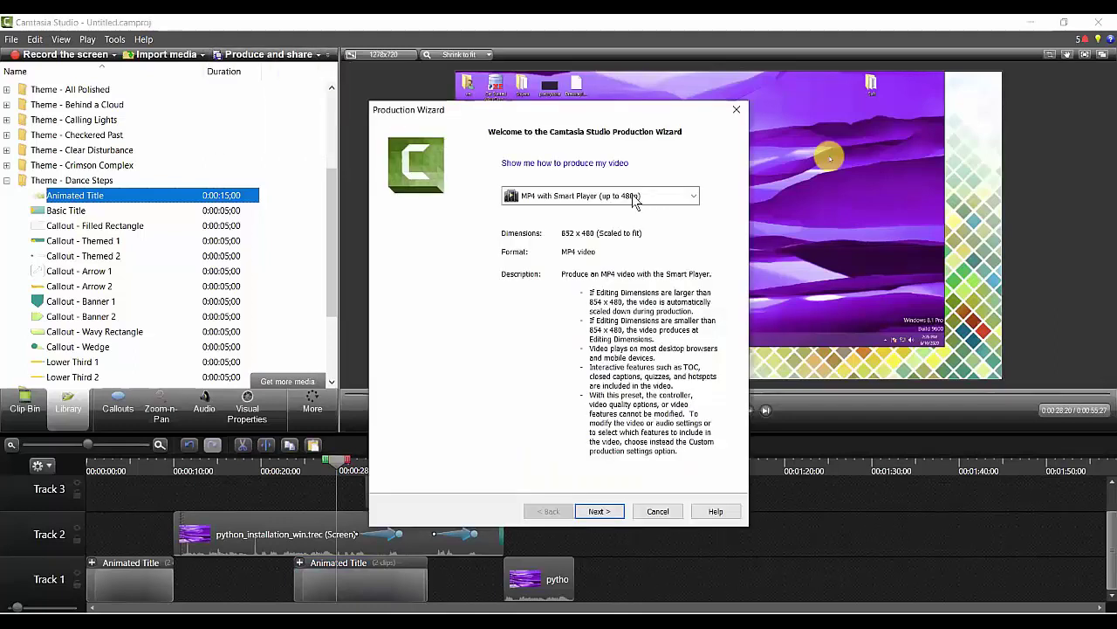
left_click(636, 197)
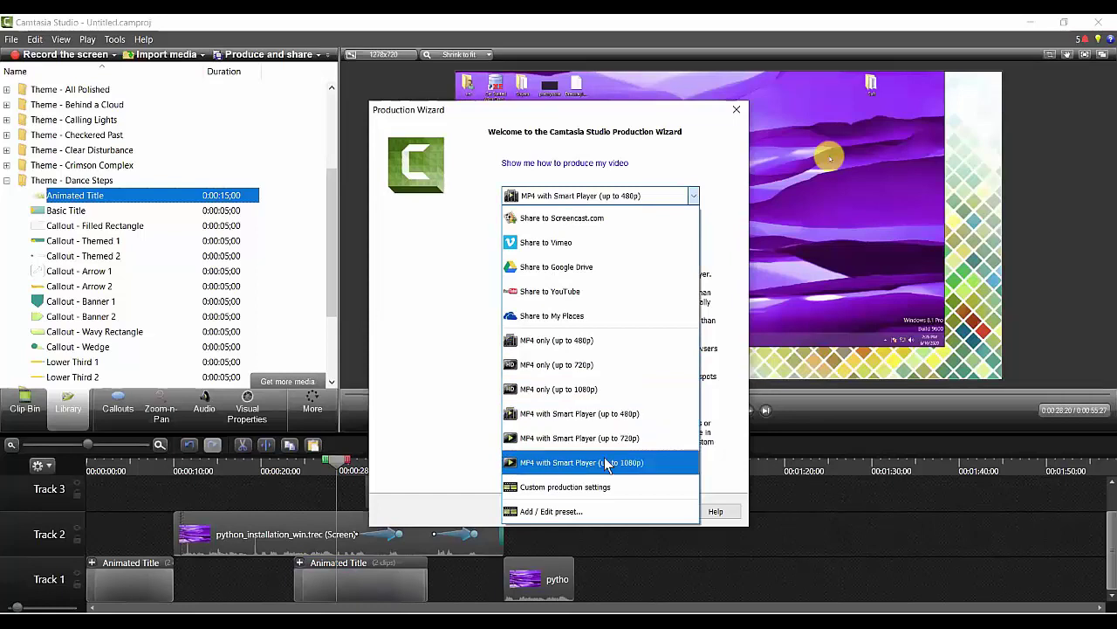
left_click(606, 463)
left_click(599, 512)
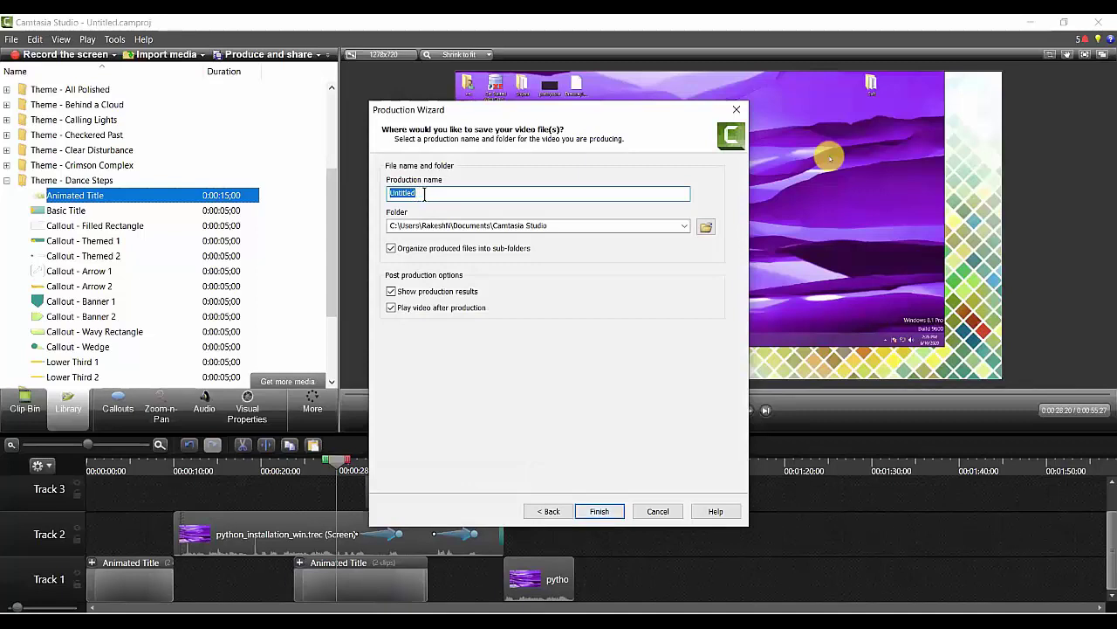
- Name the production "trial", render it to the default folder, open the production folder and close the results
type("trial")
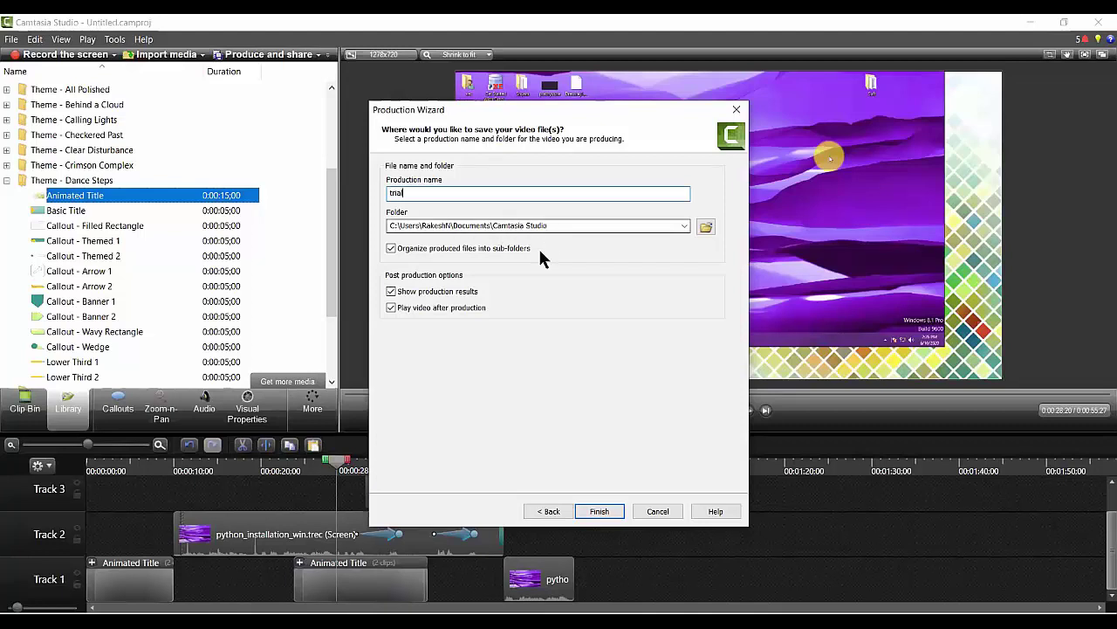
left_click(599, 511)
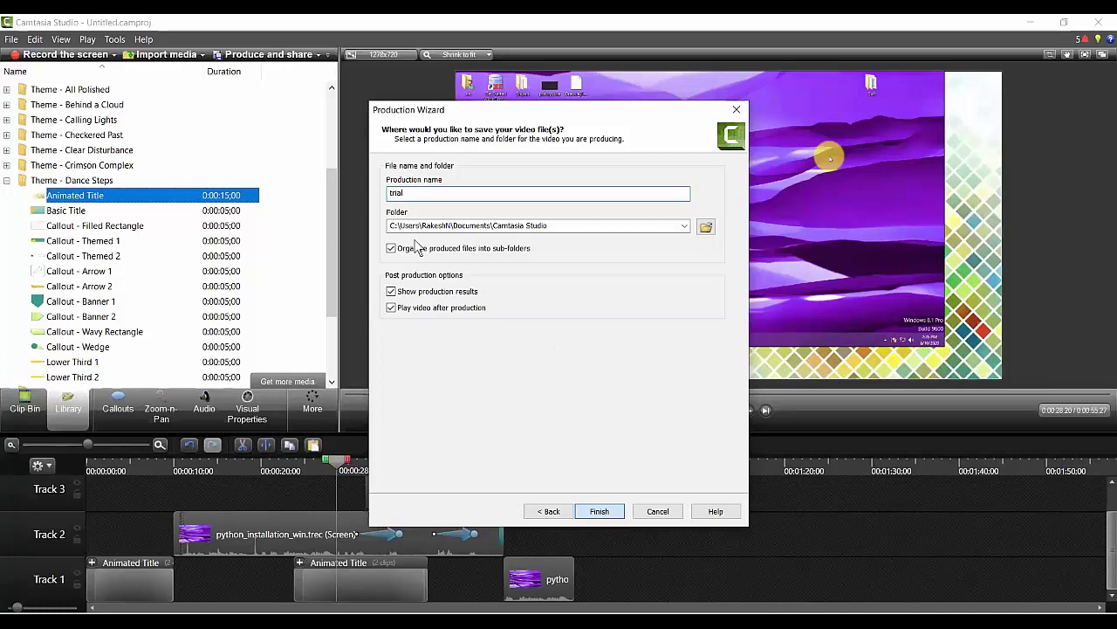
key("Return")
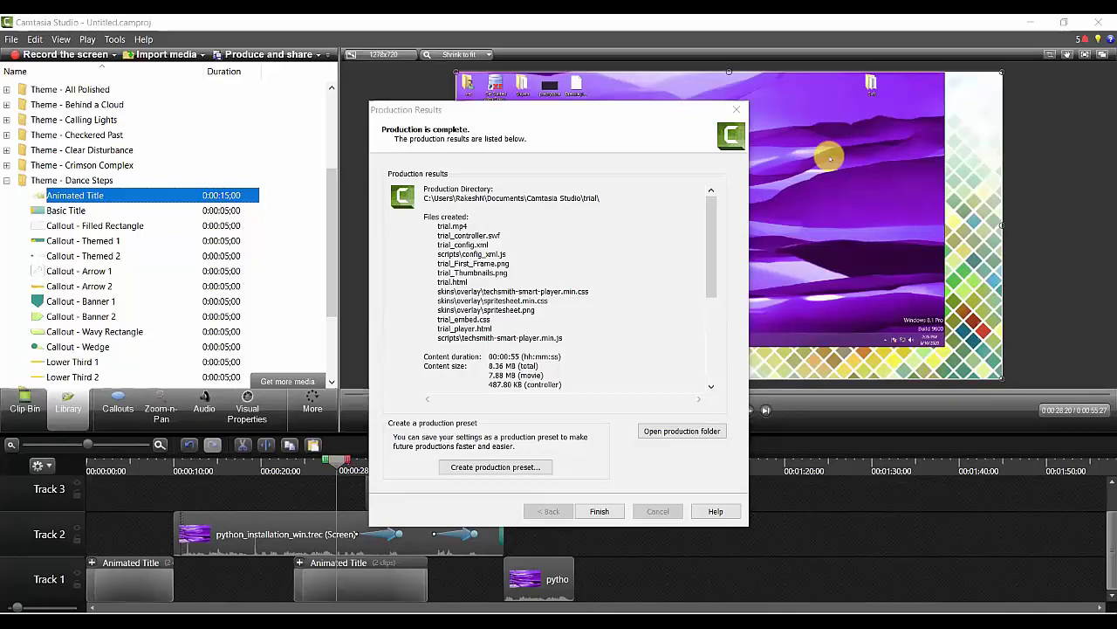
left_click(677, 436)
left_click(599, 511)
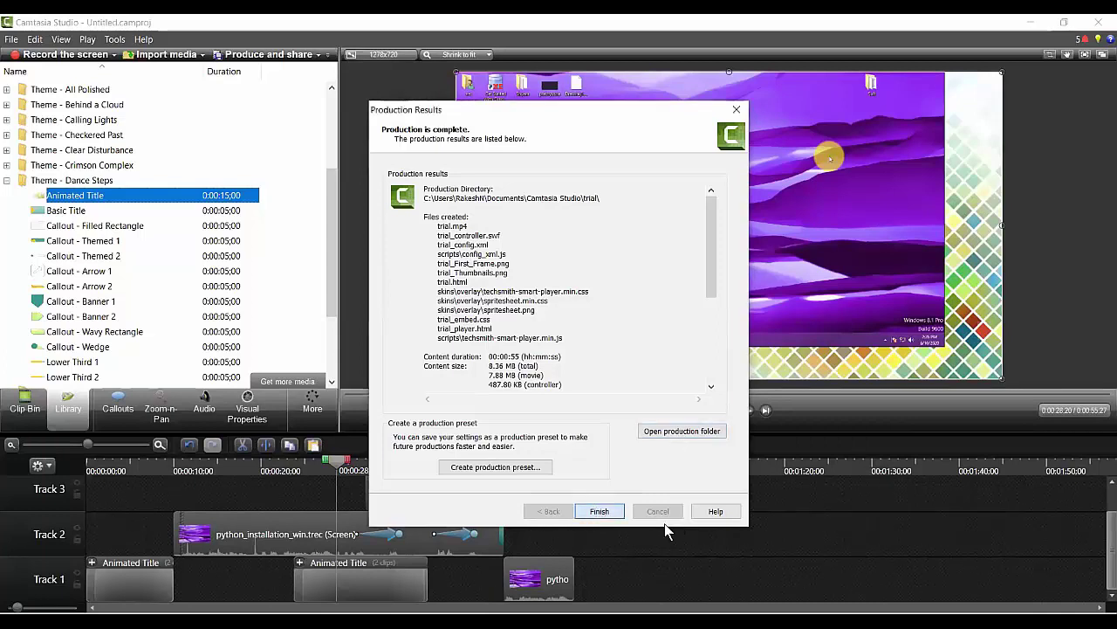
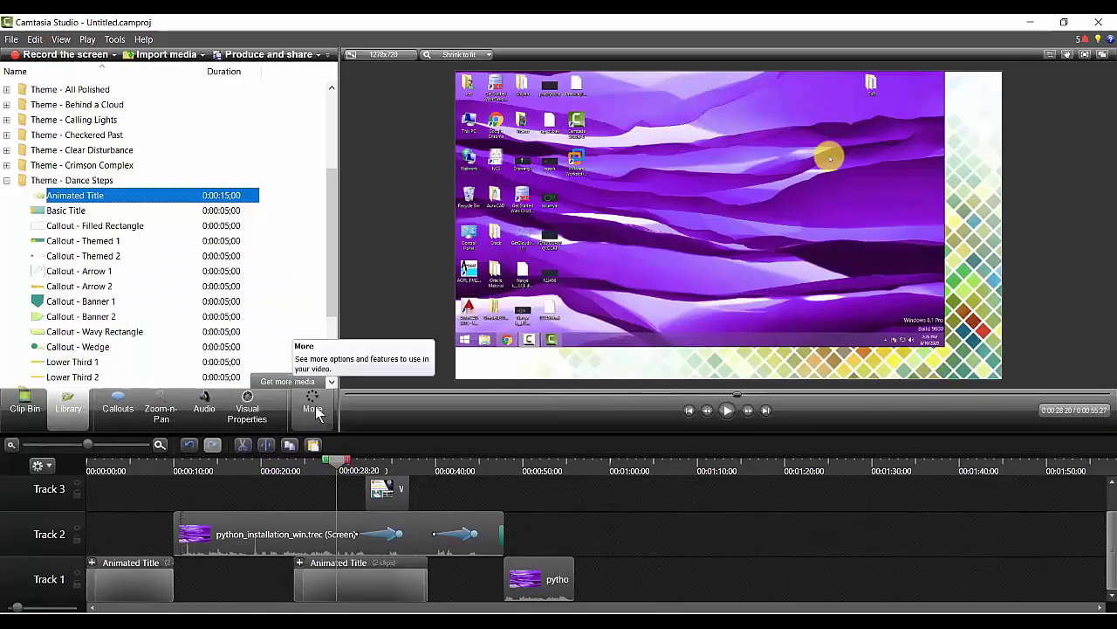
- Open the callout options and play the screen recording from 0:00:13;08, and again from 0:00:12;06
left_click(317, 414)
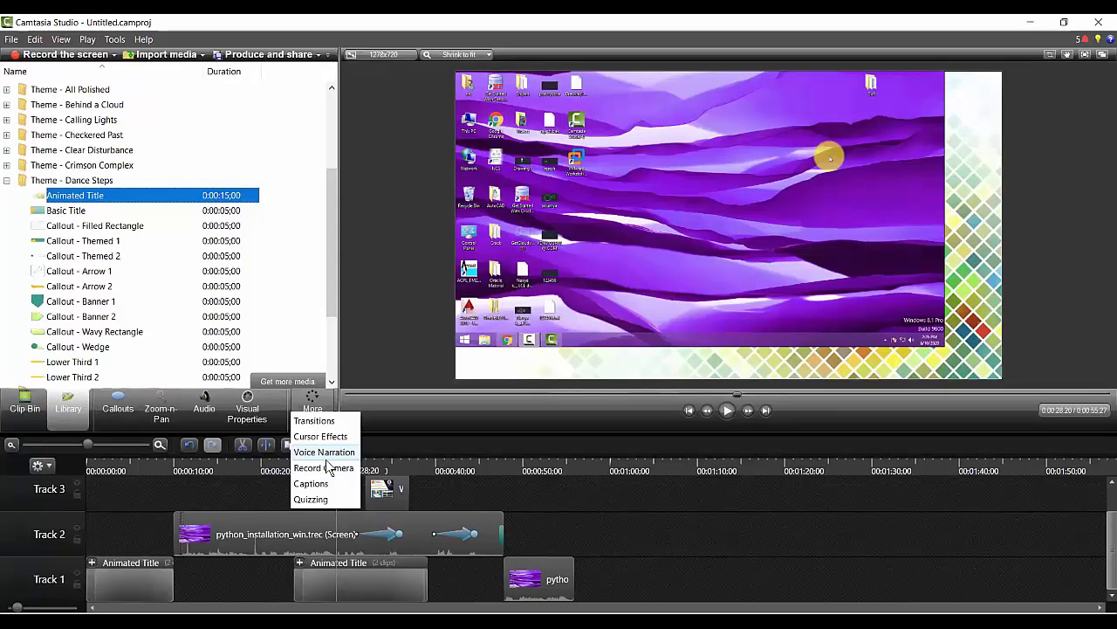
left_click(122, 406)
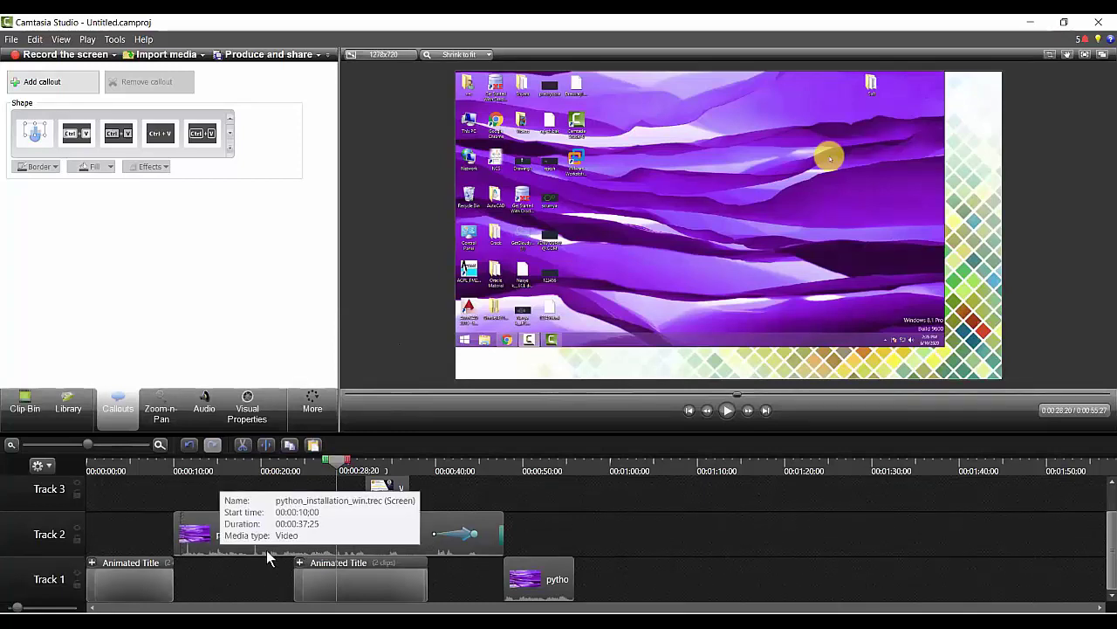
left_click(202, 472)
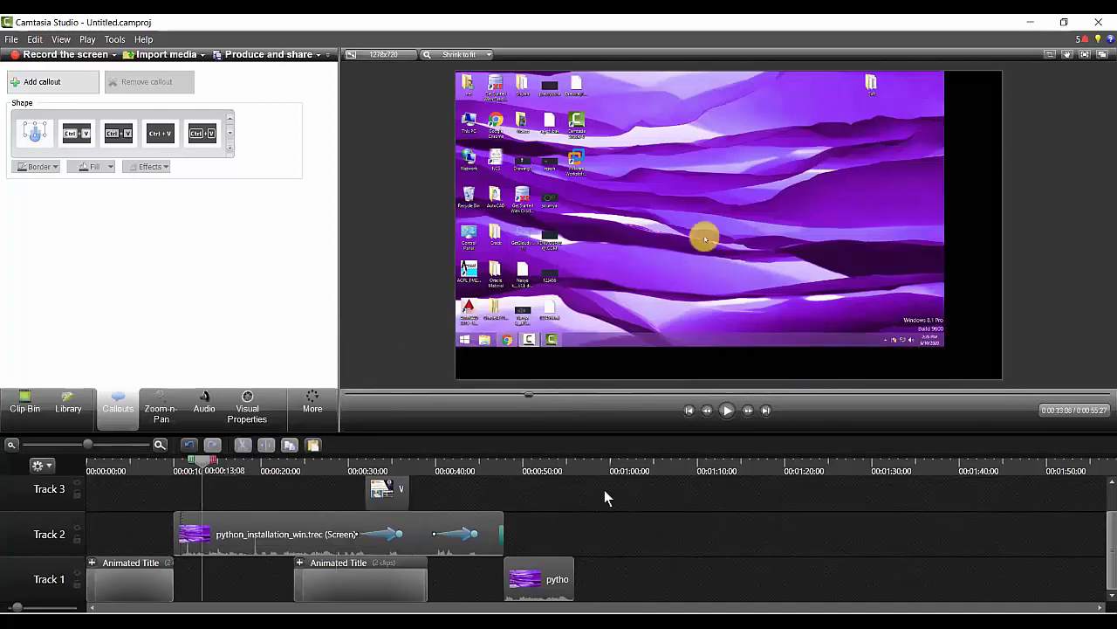
left_click(727, 411)
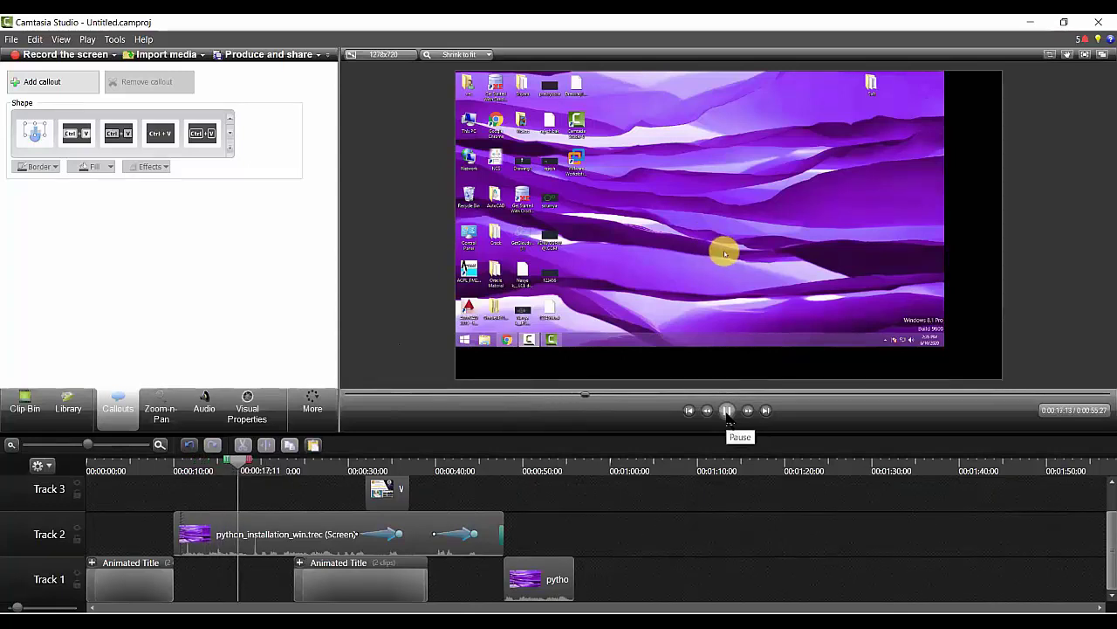
left_click(727, 411)
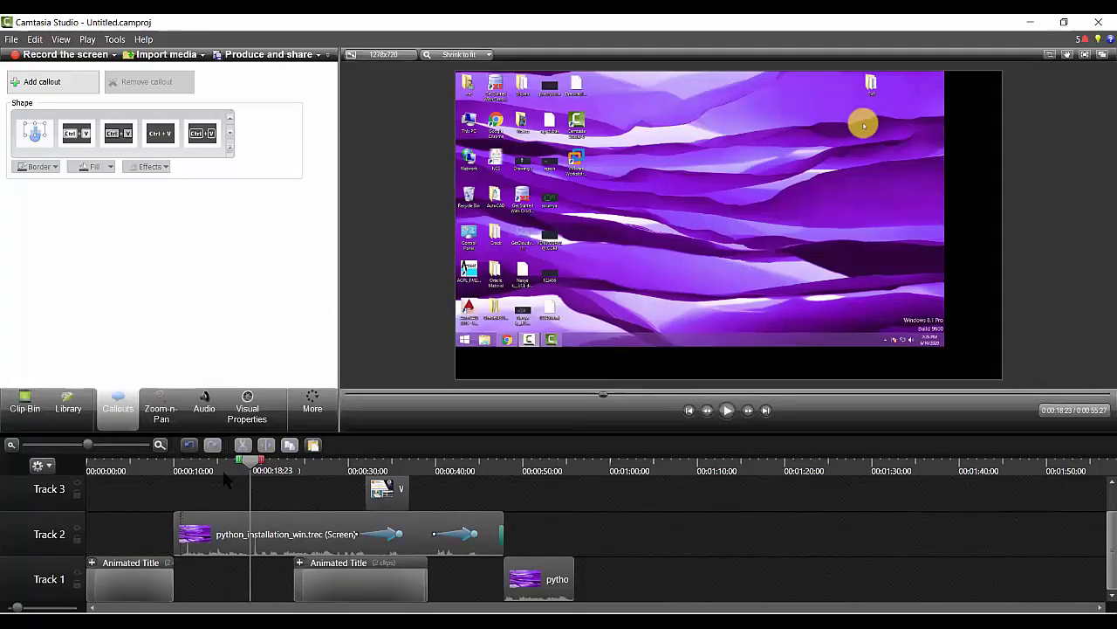
left_click(707, 409)
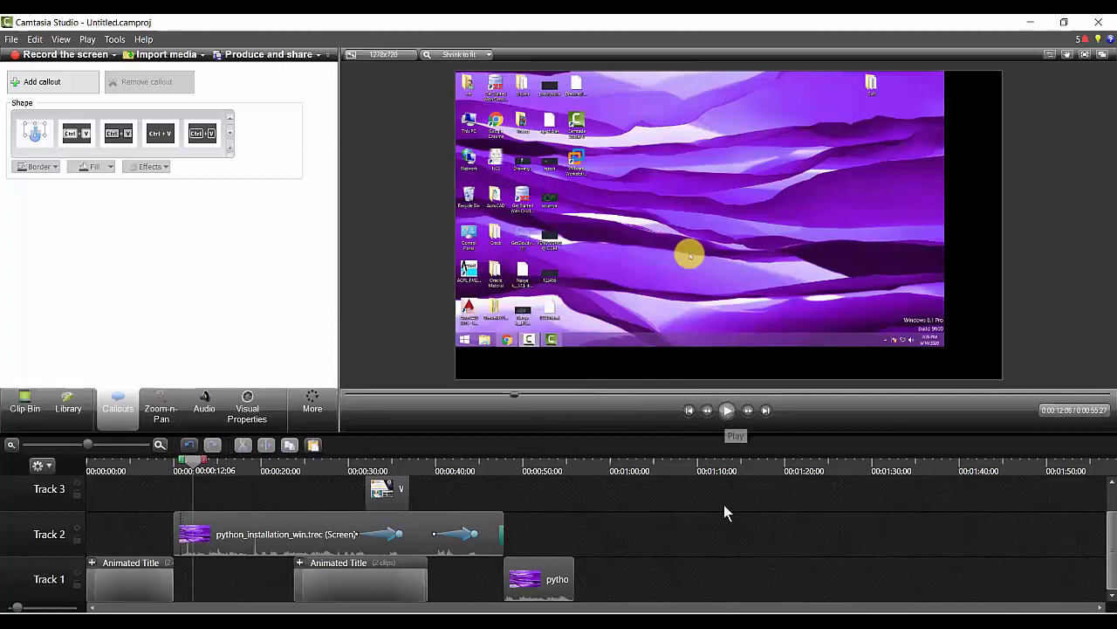
key("space")
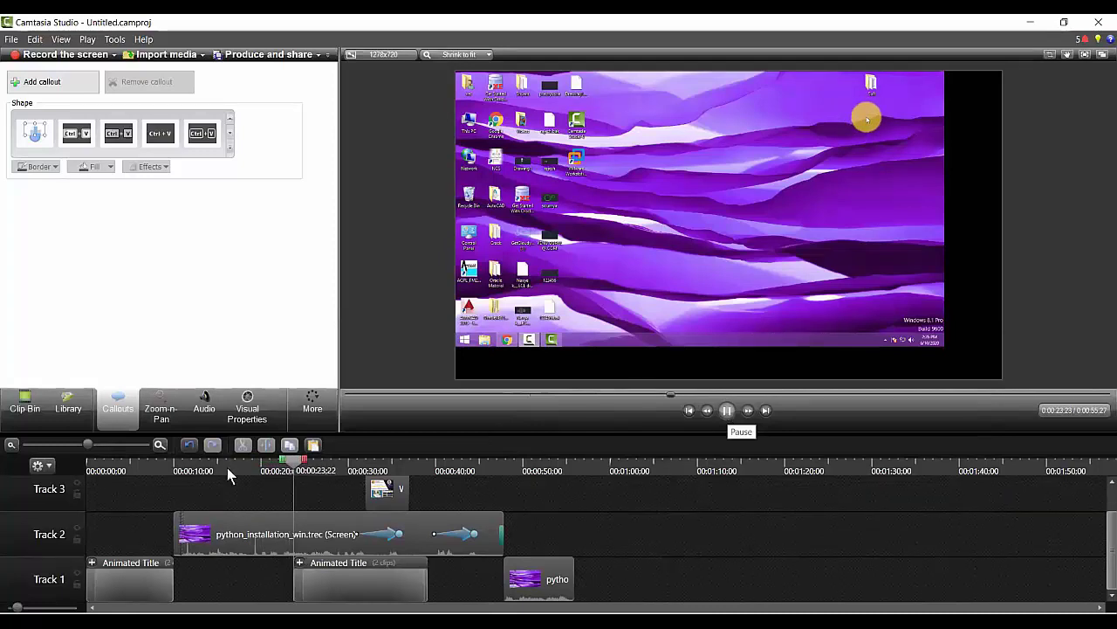
key("space")
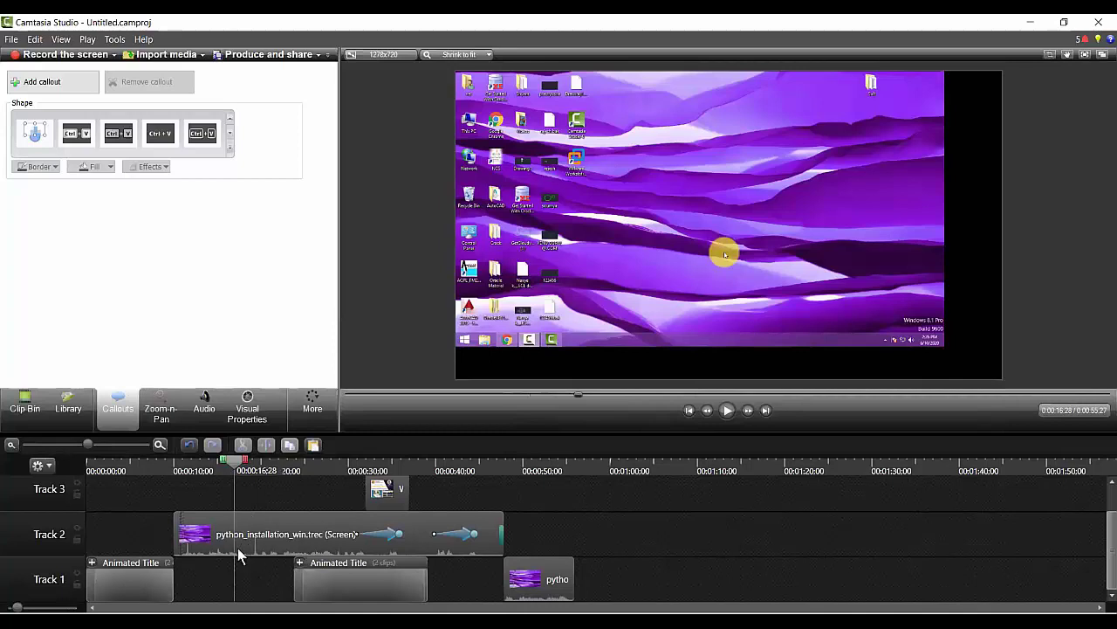
- Select the python_installation_win.trec clip on Track 2, play it from 0:00:14;00 and set the playhead to 0:00:17;04
mouse_move(238, 547)
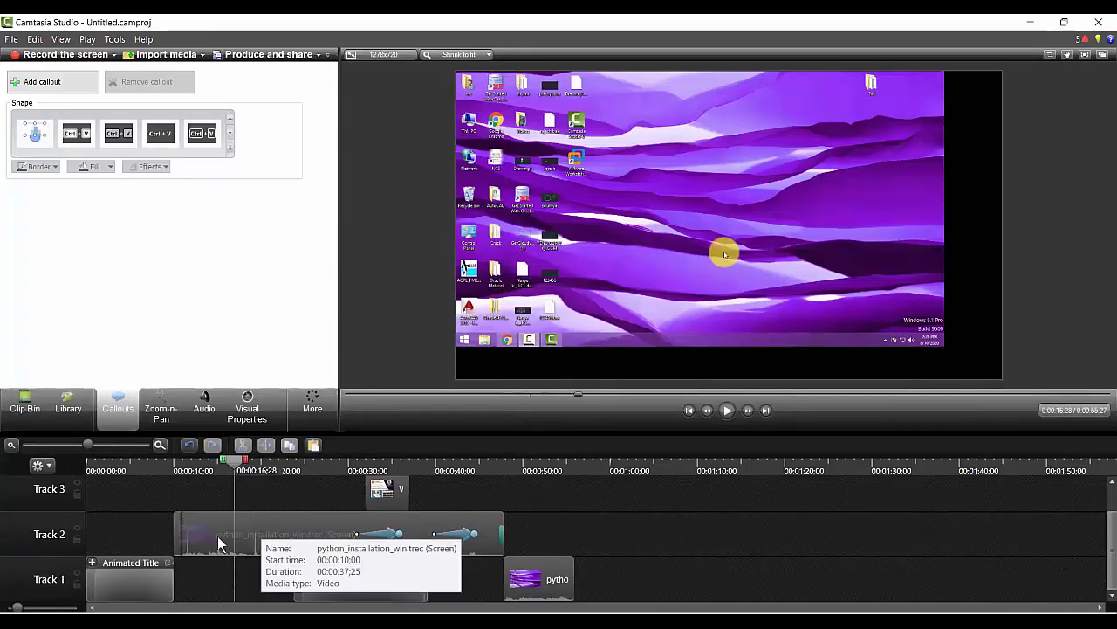
left_click(240, 534)
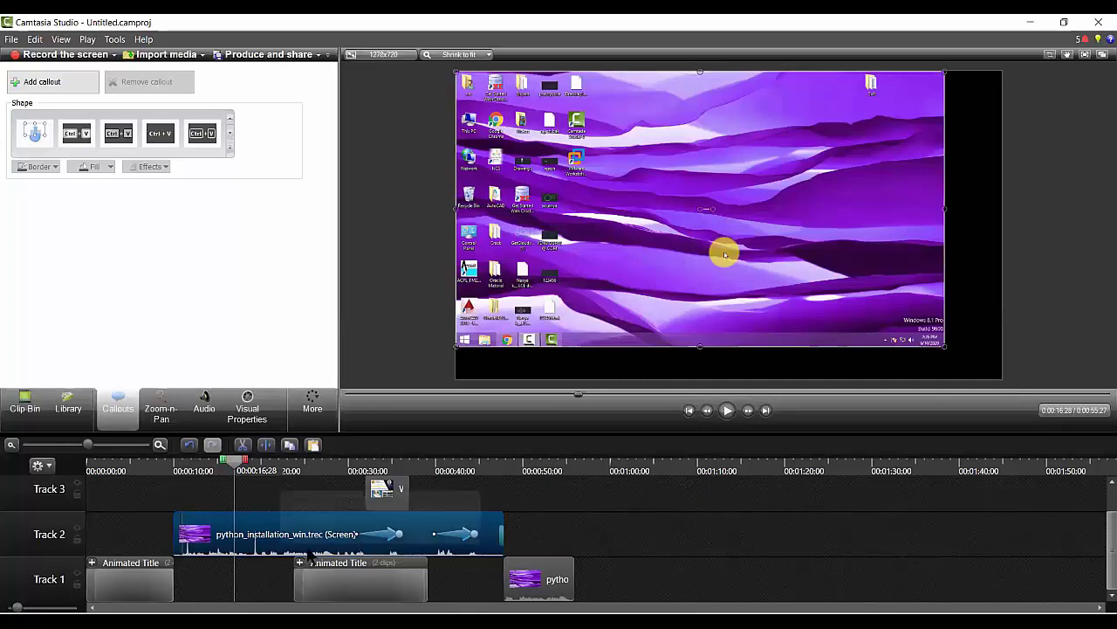
left_click(209, 535)
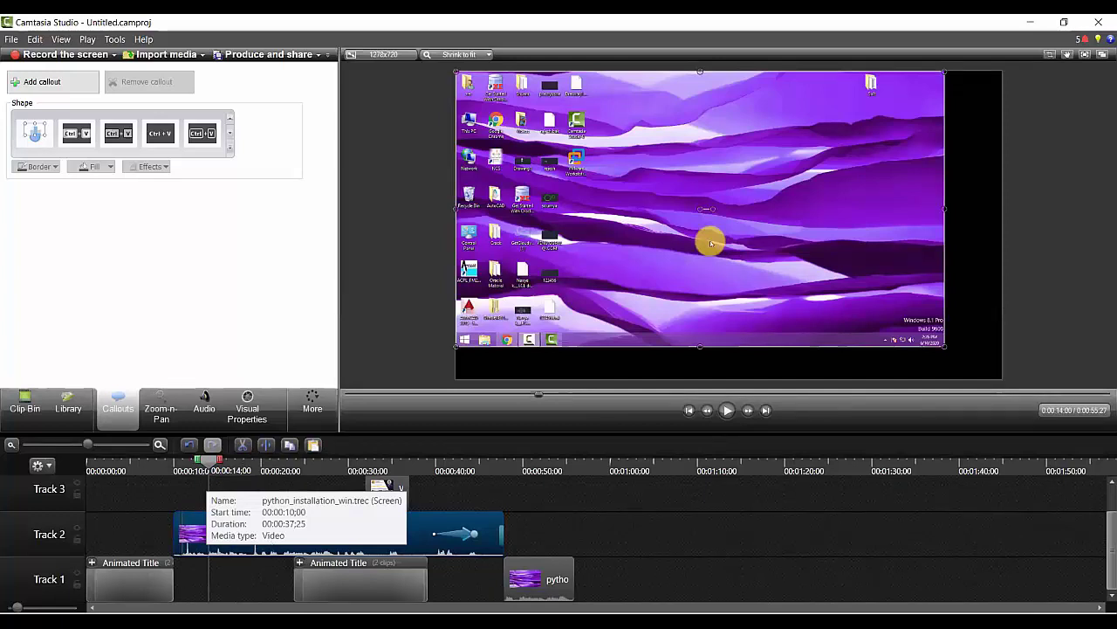
left_click(728, 411)
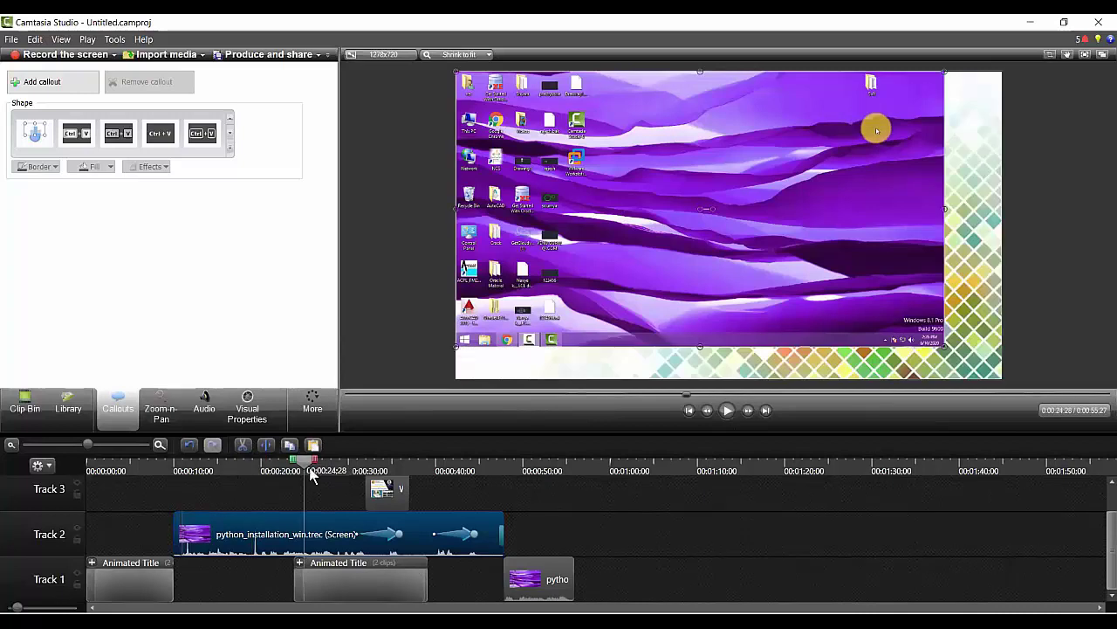
left_click(236, 470)
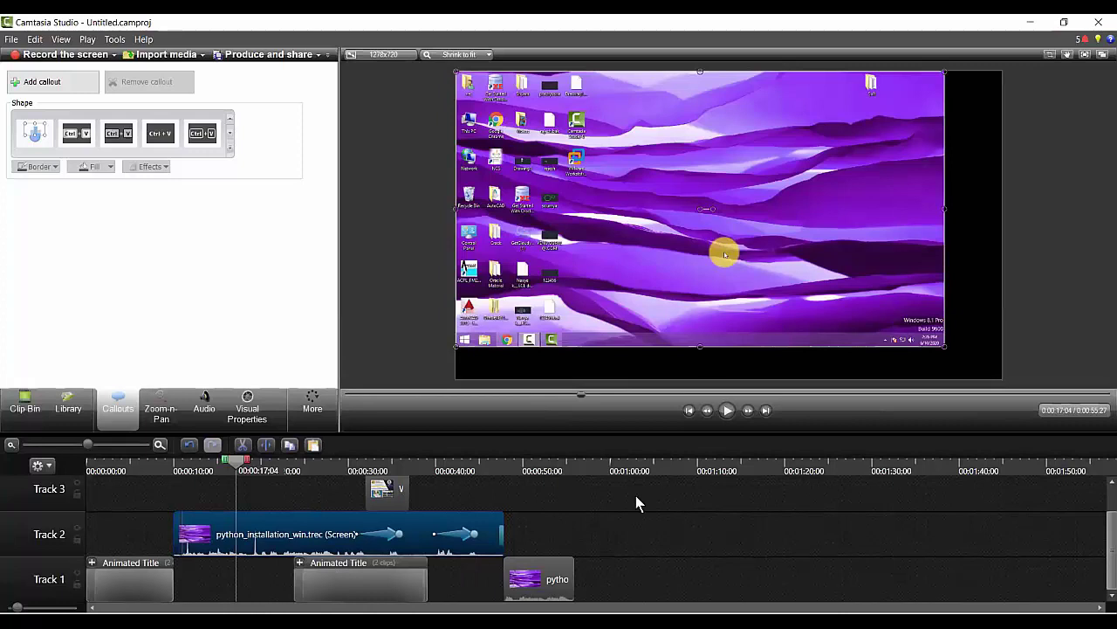
- Move the image clip to about 0:00:59 and the Animated Title to about 0:01:12 on Track 3, and the Python recording down to Track 1
left_click_drag(635, 495, 635, 498)
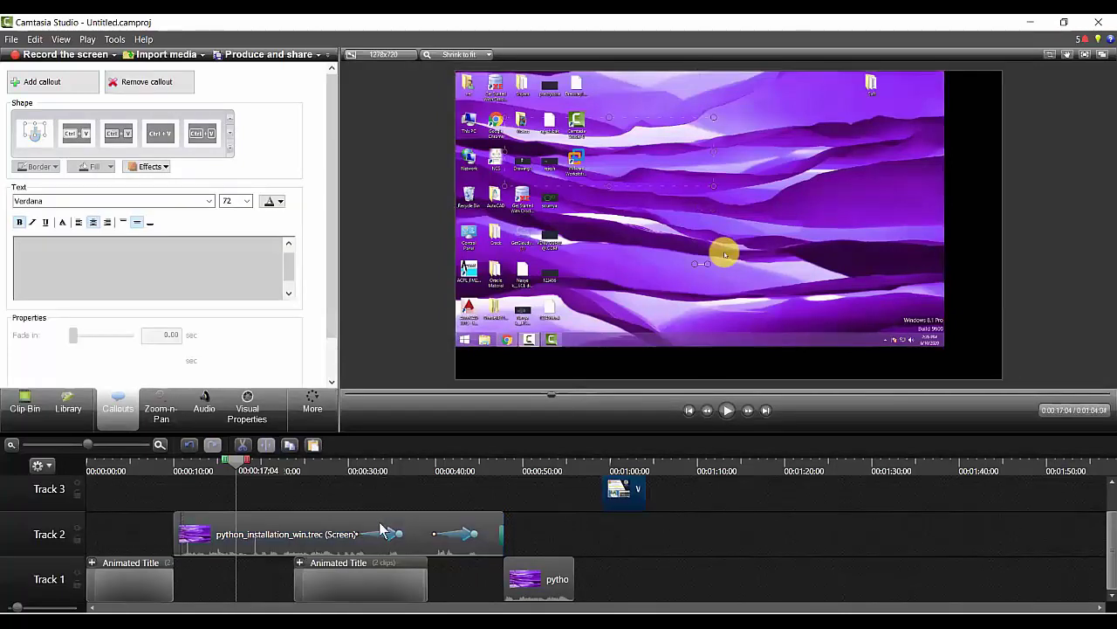
key("ctrl+z")
left_click(362, 555)
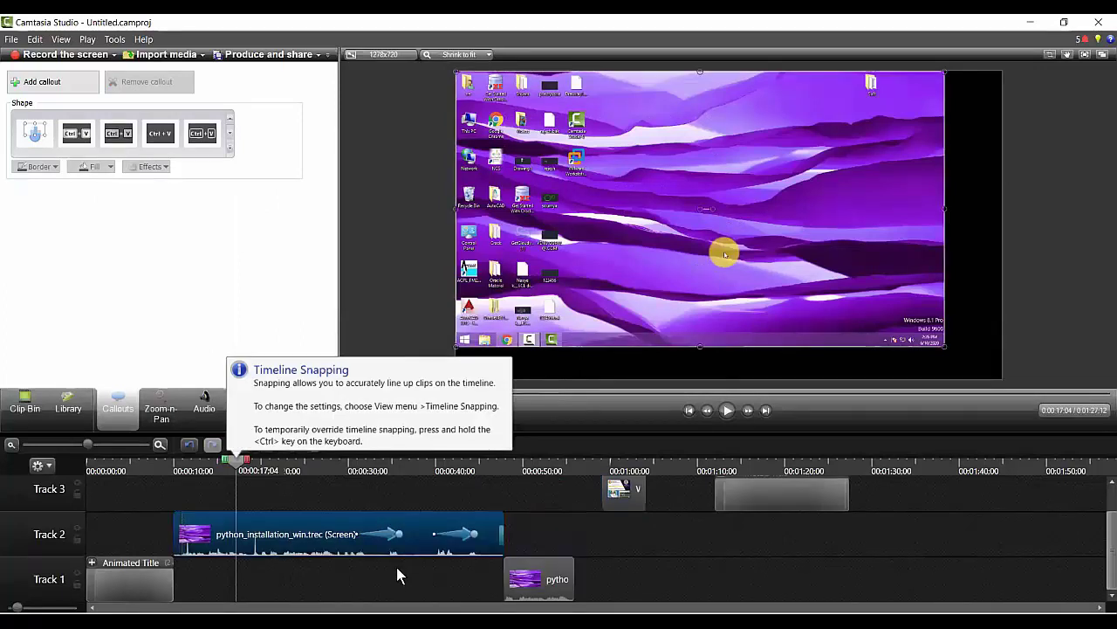
key("ctrl+z")
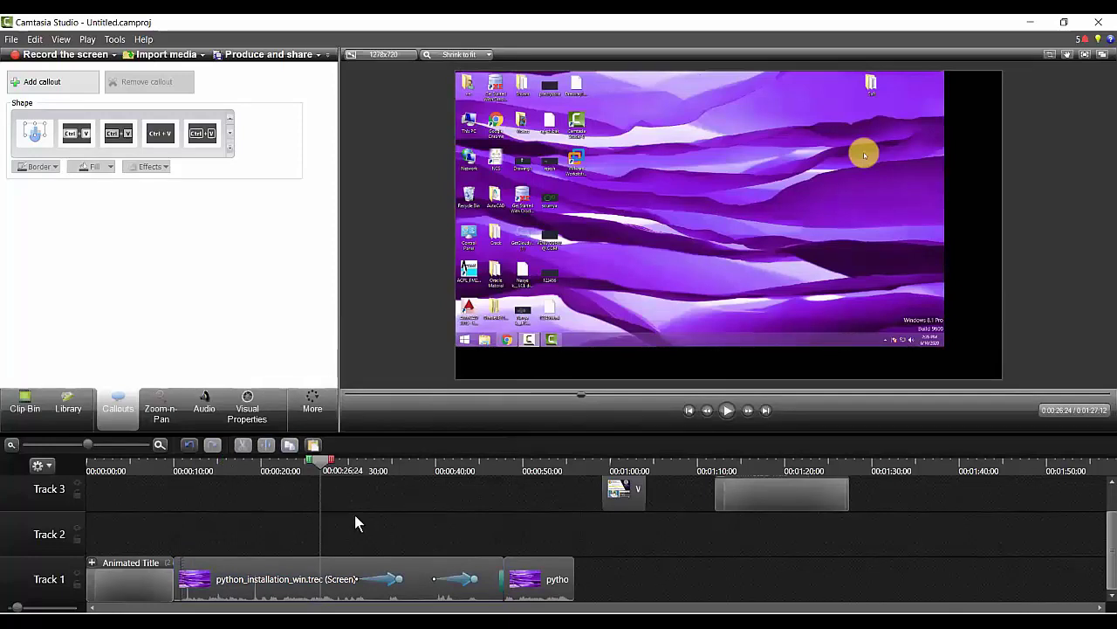
- Add the capture-1.trec recording to the timeline at 0:01:27;12, and move the Animated Title on Track 3 directly after the image clip
left_click(744, 271)
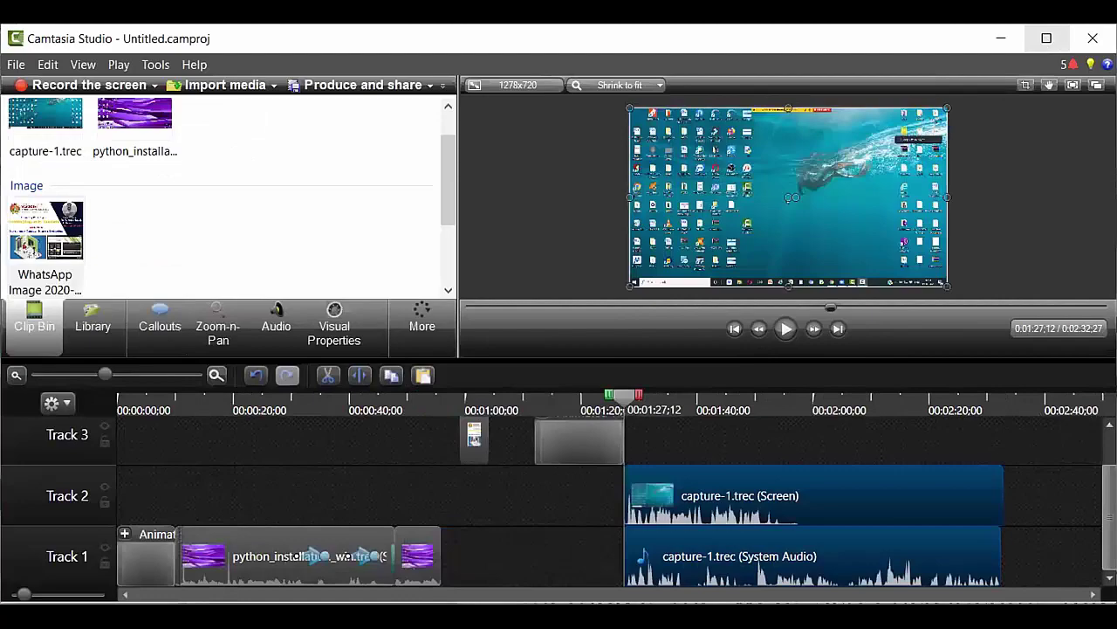
left_click(1047, 37)
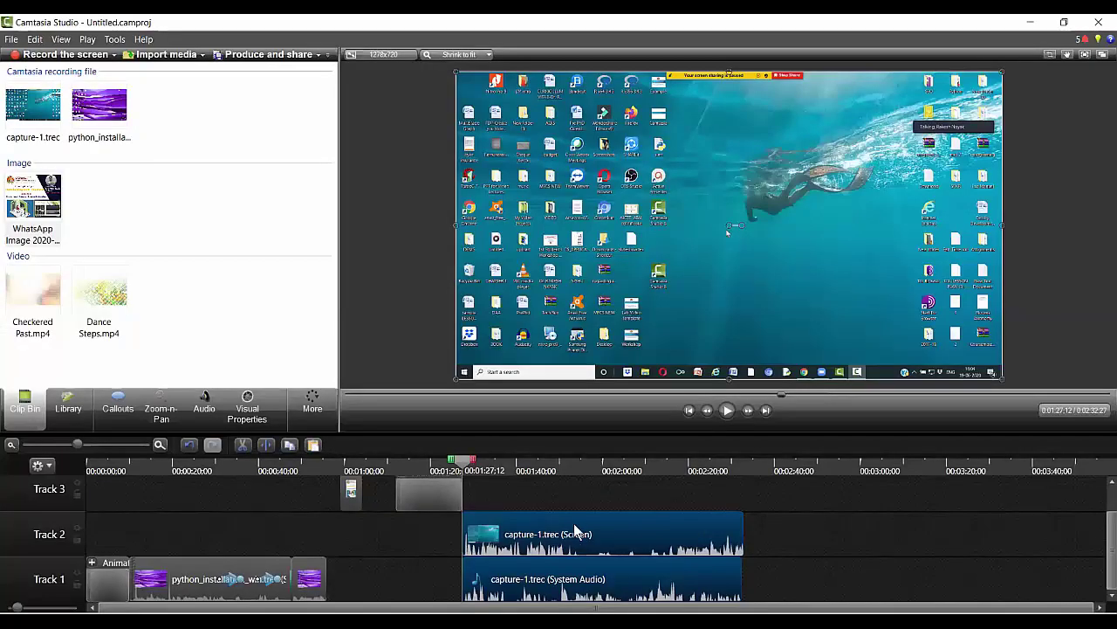
left_click_drag(445, 495, 384, 504)
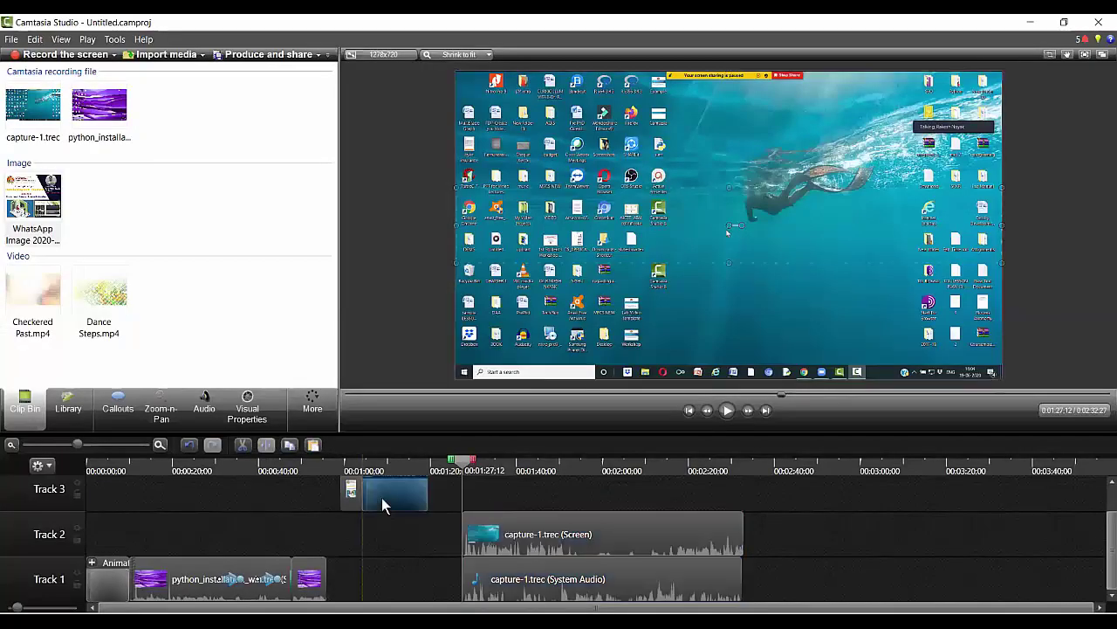
- Play the capture-1.trec recording from about 0:01:26 to its end
left_click(455, 476)
left_click(726, 411)
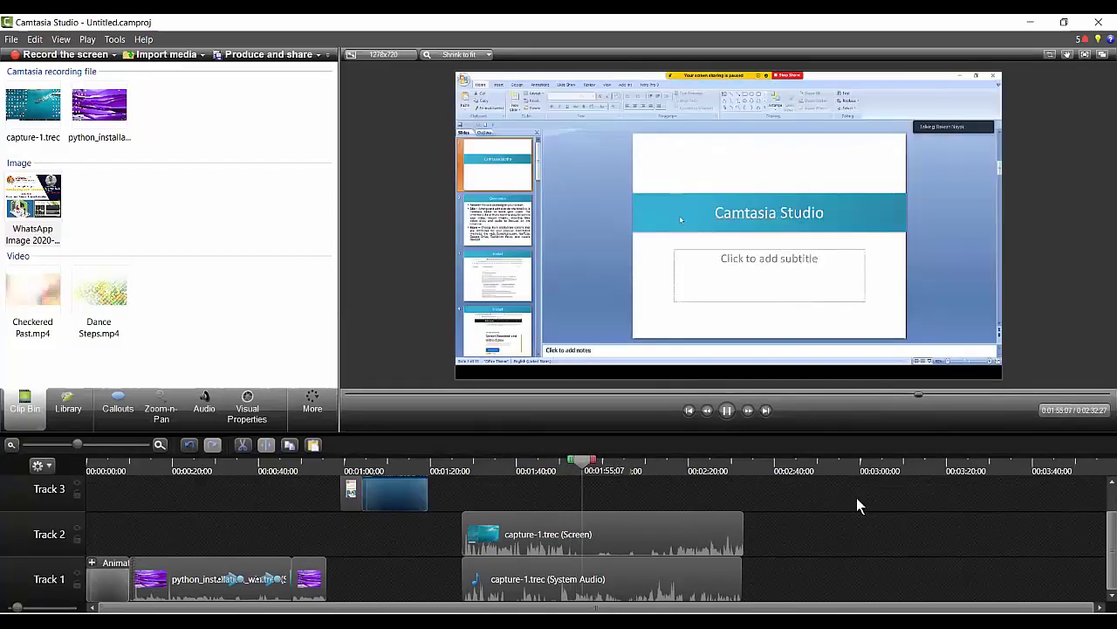
left_click(727, 410)
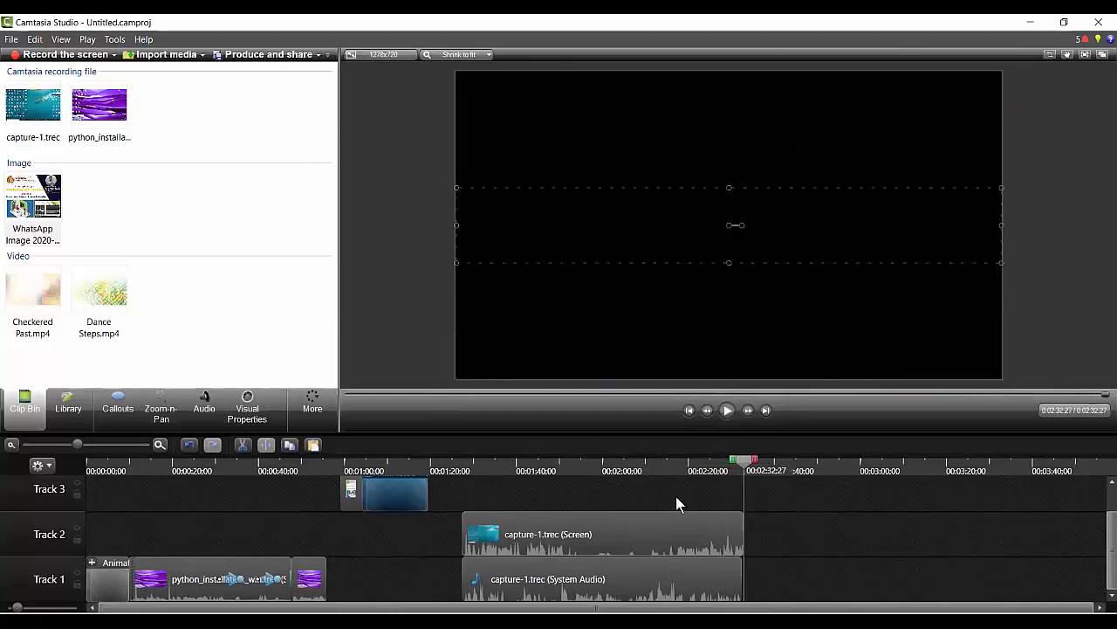
- Replay capture-1.trec from about 0:01:26 to 0:01:56;07 and turn off Track 1, which holds its system audio
left_click(457, 477)
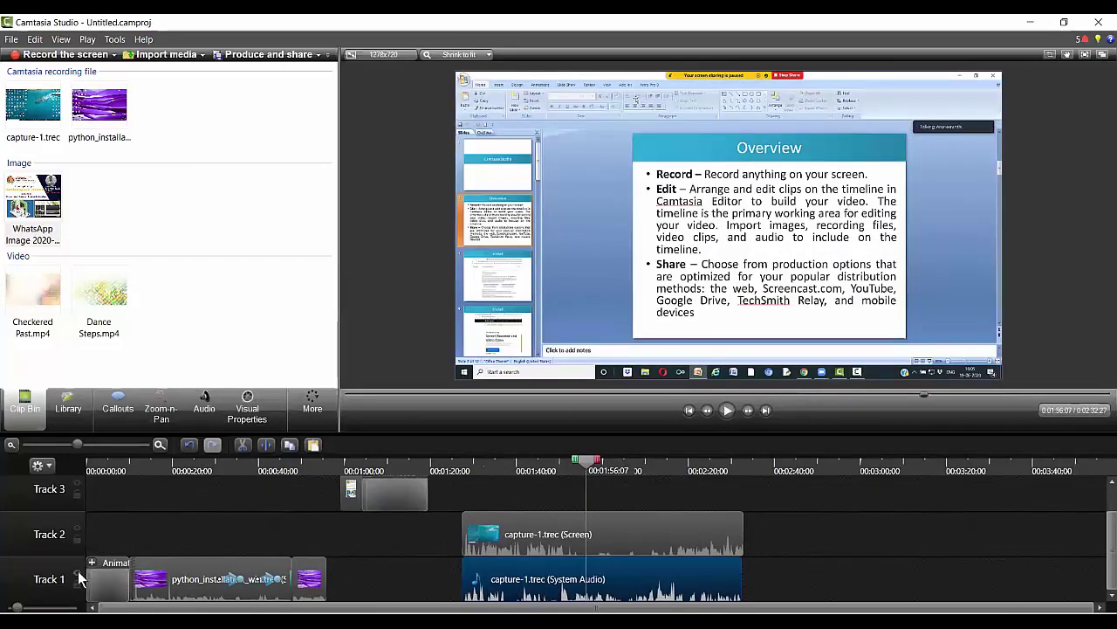
left_click(78, 592)
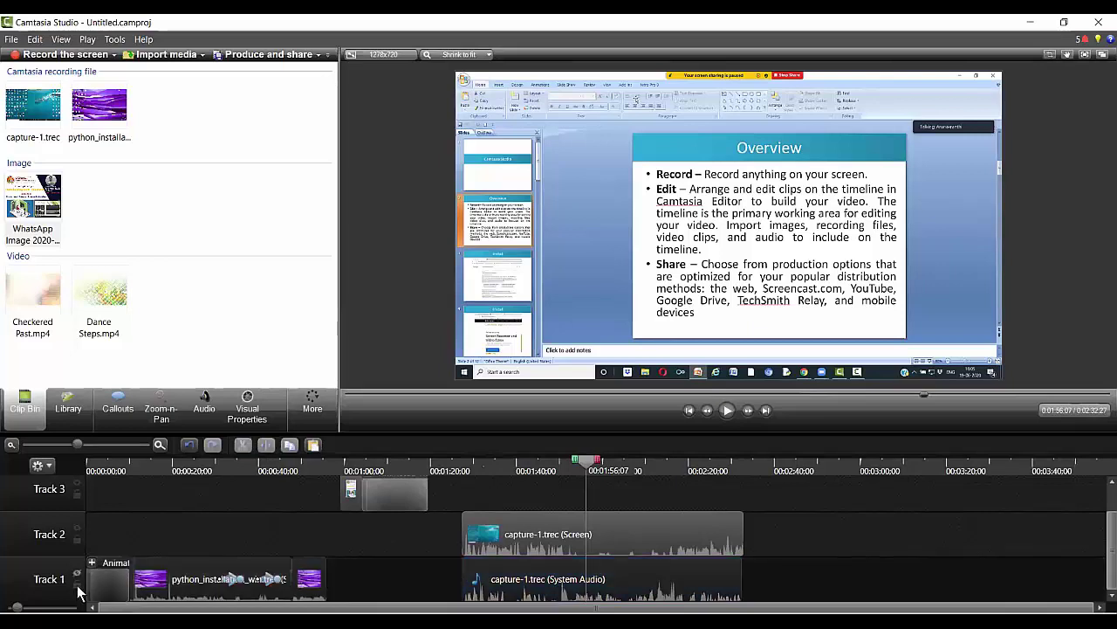
- Cut about 2 seconds after 0:01:56;07 from the capture-1.trec screen clip while Track 1 is locked, and unlock Track 1
left_click(76, 584)
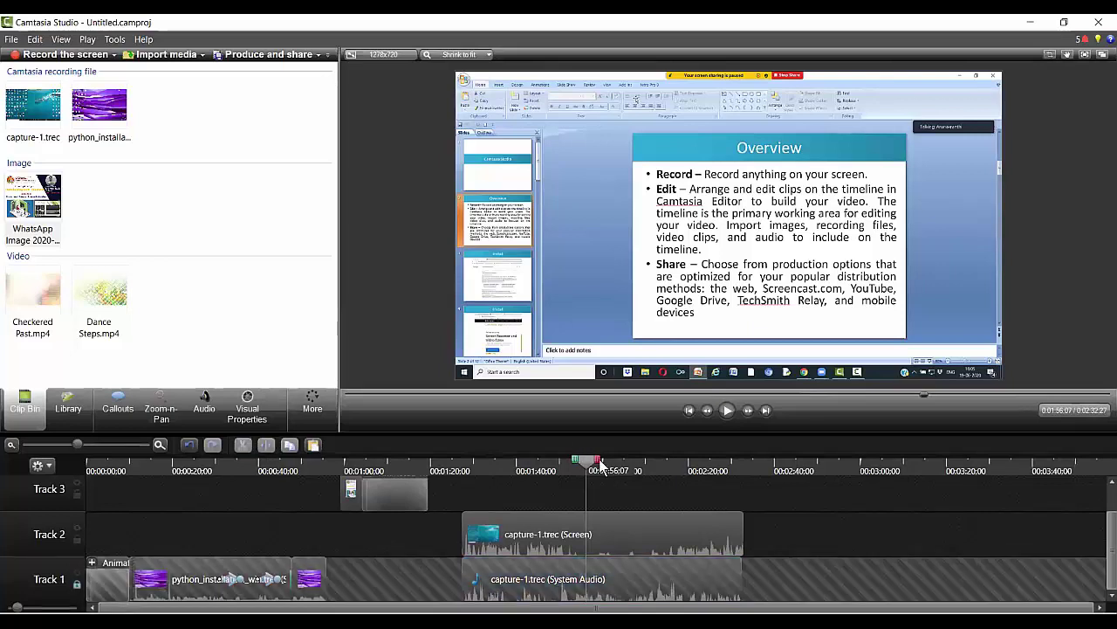
left_click_drag(597, 460, 603, 460)
left_click(241, 445)
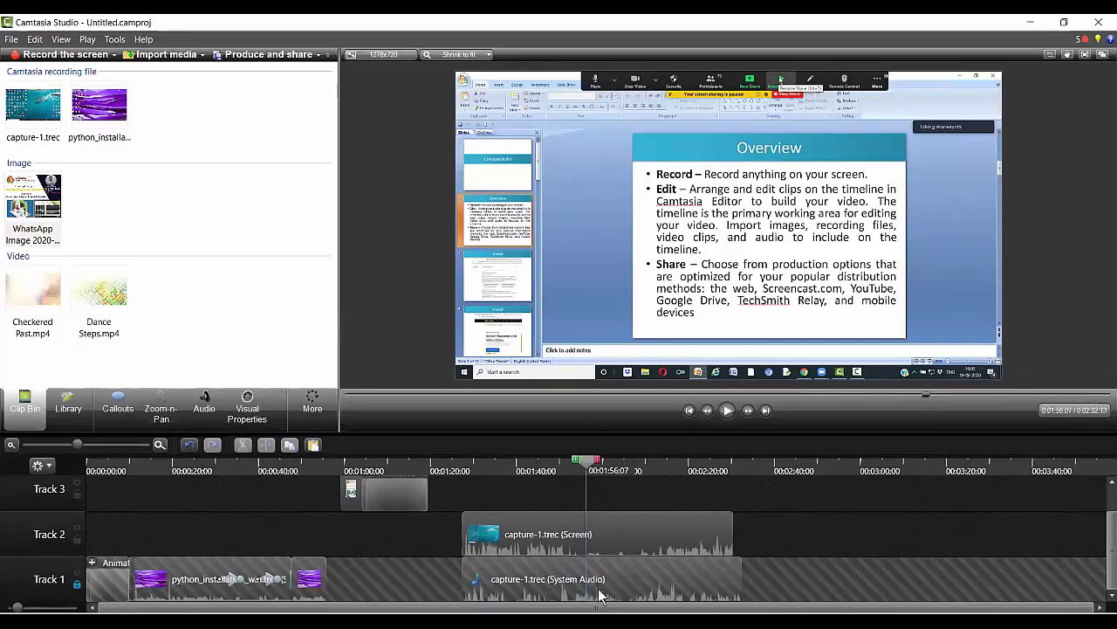
left_click(77, 585)
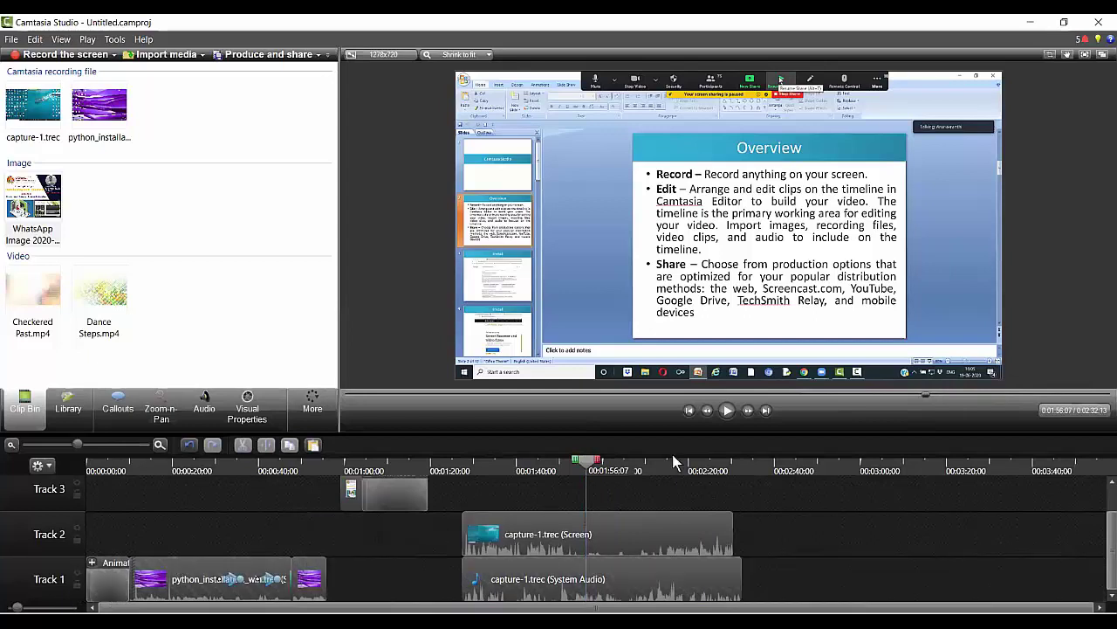
- Cut 0:01:56;07 to 0:02:06;07 from the capture-1.trec system audio while Track 2 is locked, and unlock Track 2
left_click(76, 527)
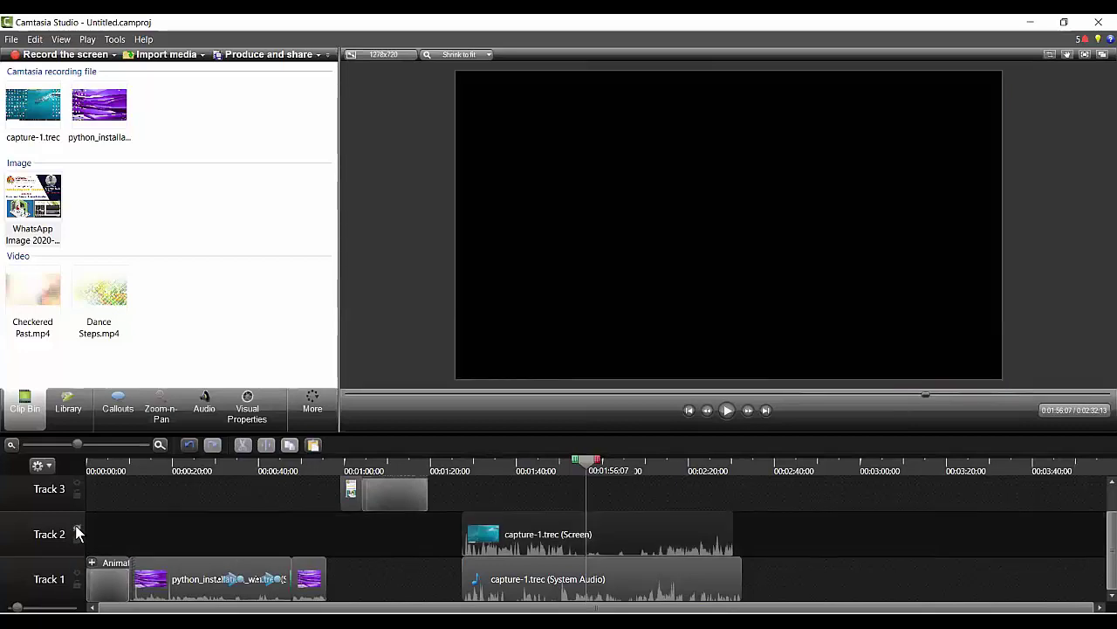
left_click(76, 532)
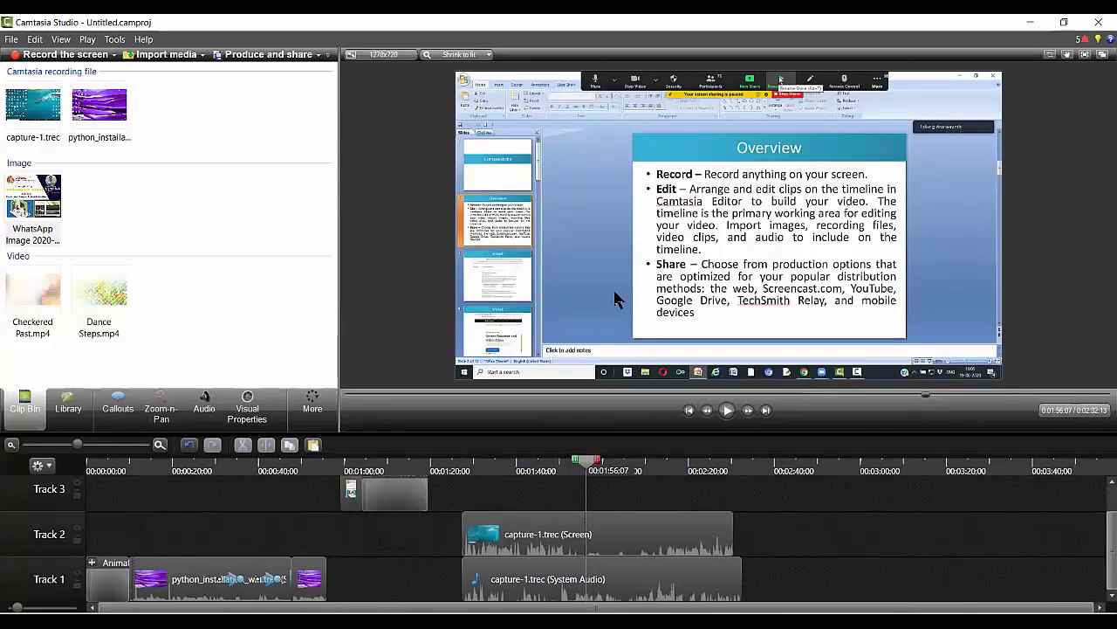
left_click(76, 538)
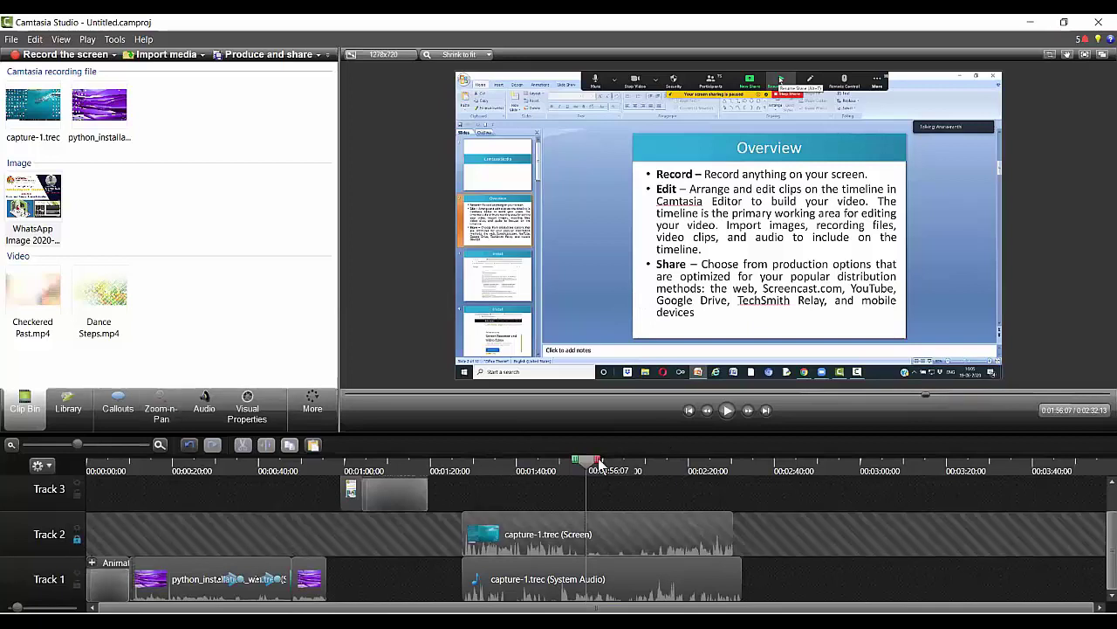
left_click_drag(597, 461, 631, 463)
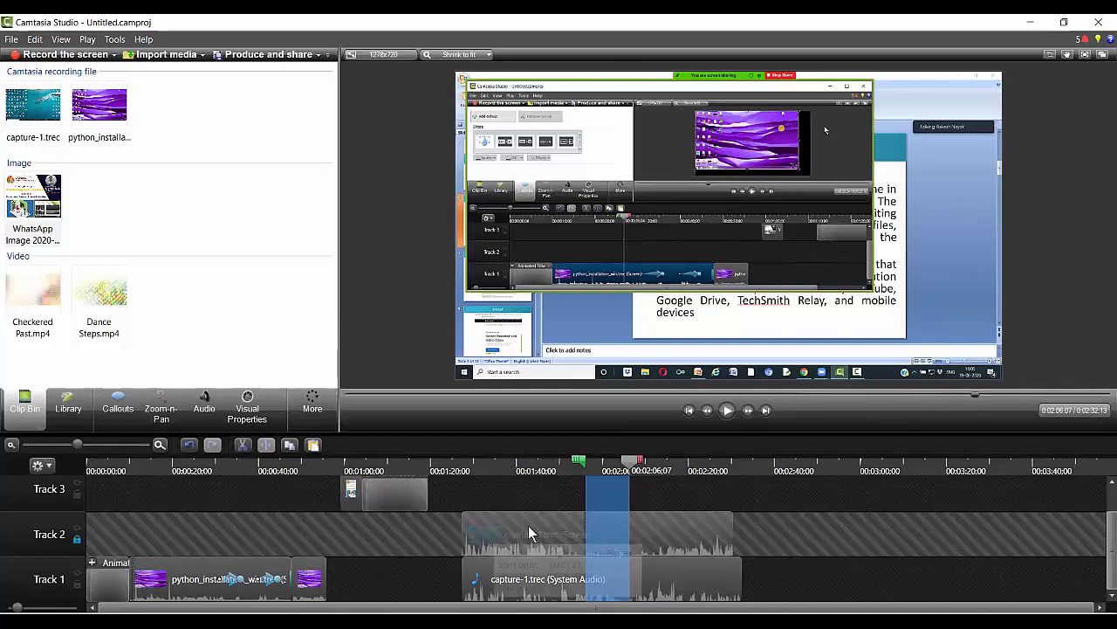
left_click(78, 540)
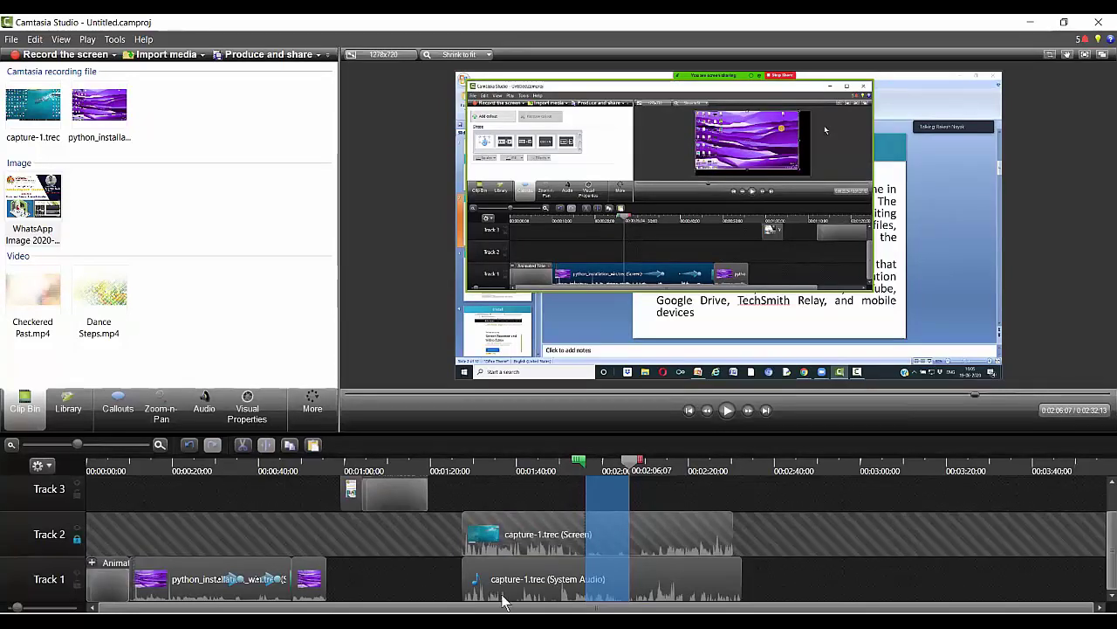
left_click(246, 451)
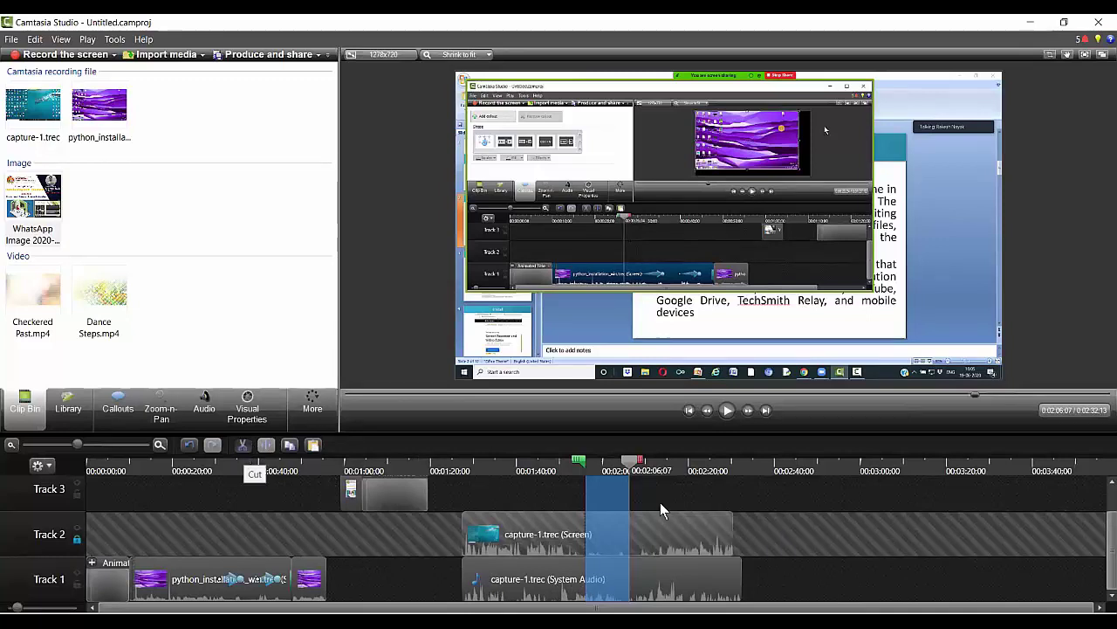
left_click(77, 538)
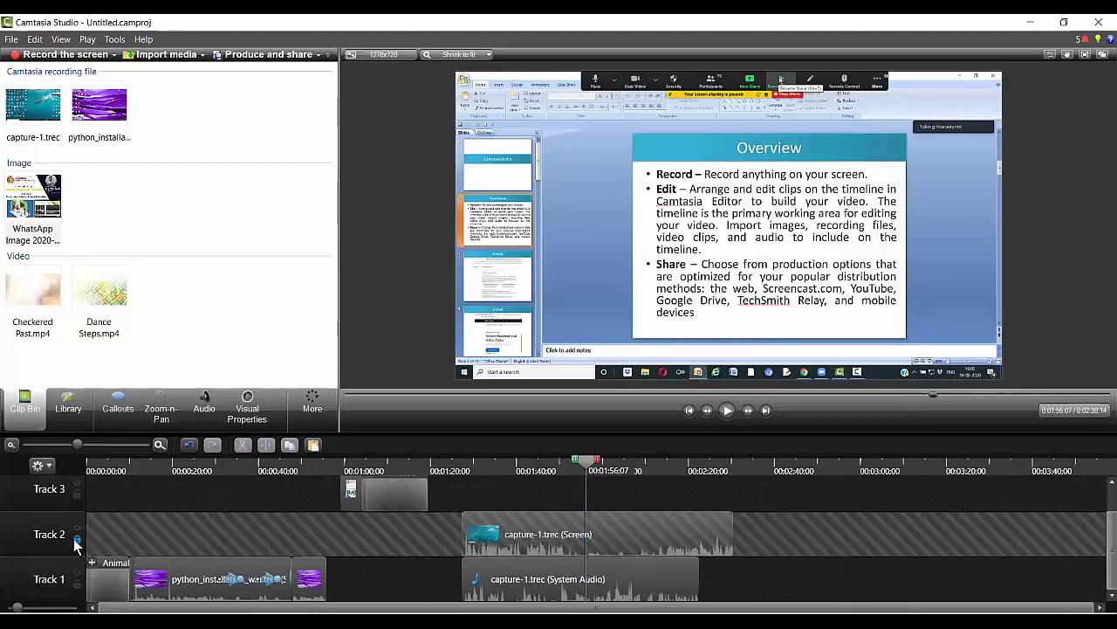
- Play the timeline from about 0:01:49 to 0:01:54;04
left_click(557, 468)
left_click(727, 411)
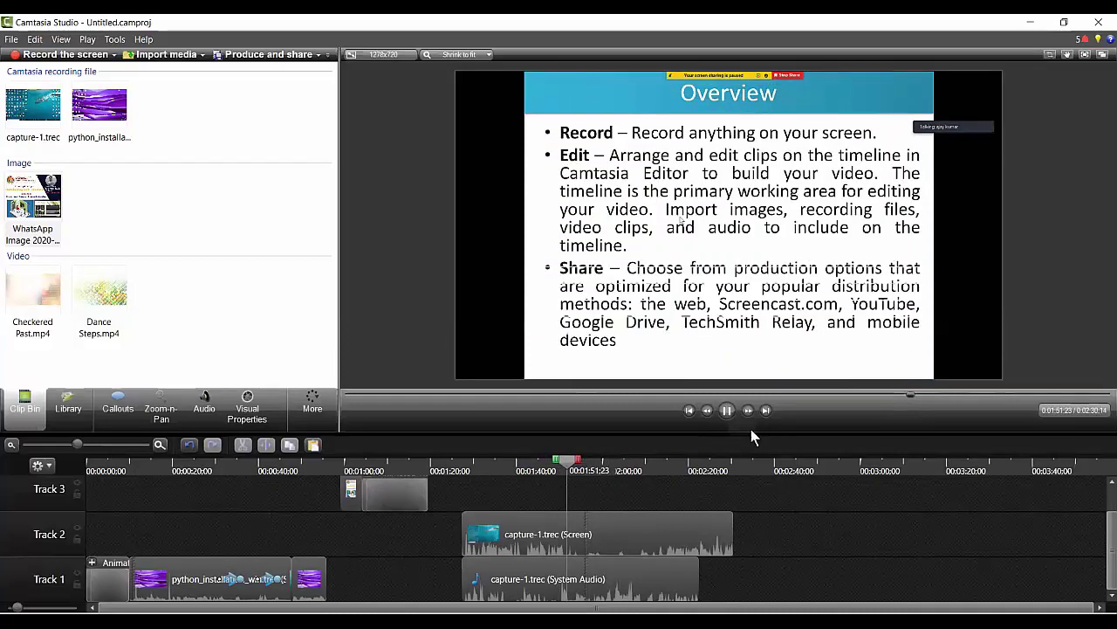
key("space")
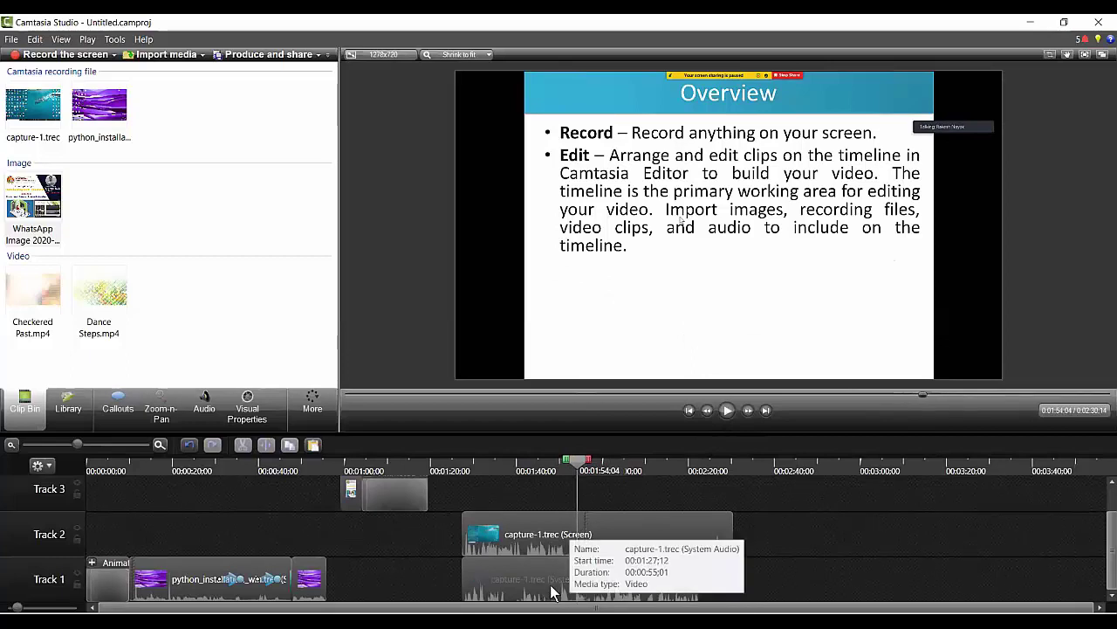
- Delete the capture-1.trec system audio clip and move the capture-1.trec screen clip down to Track 1 at 0:01:27;12
left_click(550, 593)
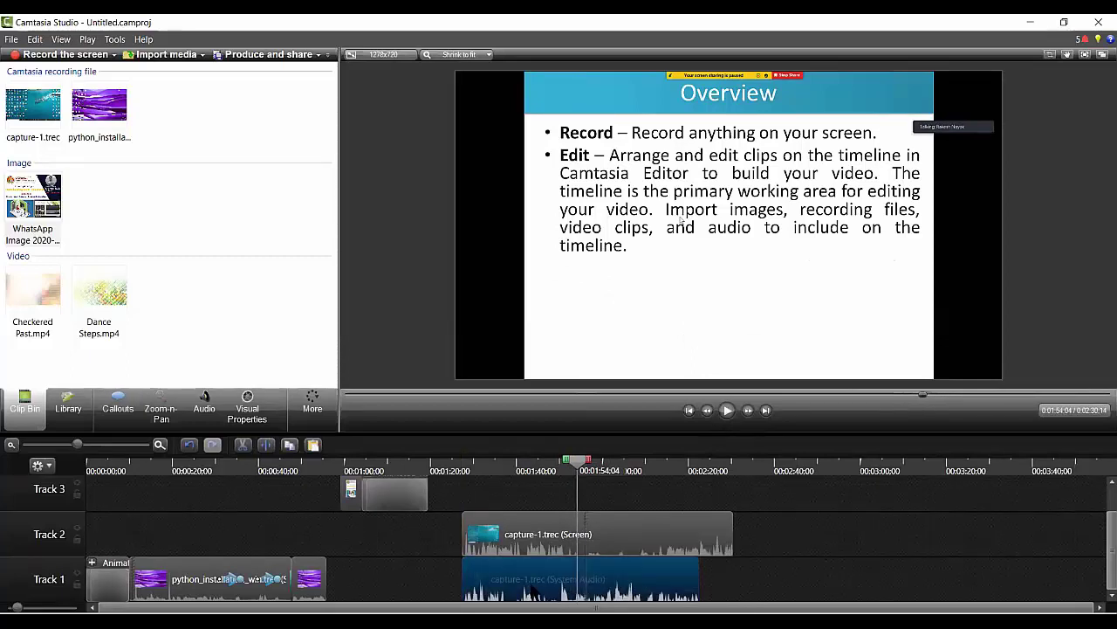
key("Delete")
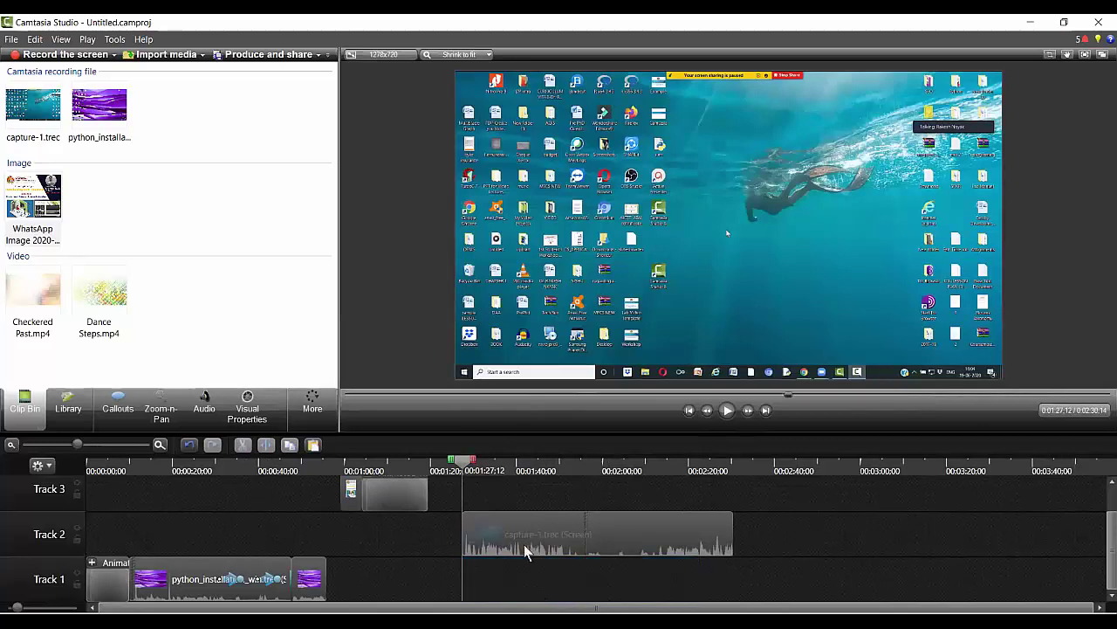
left_click_drag(524, 543, 524, 581)
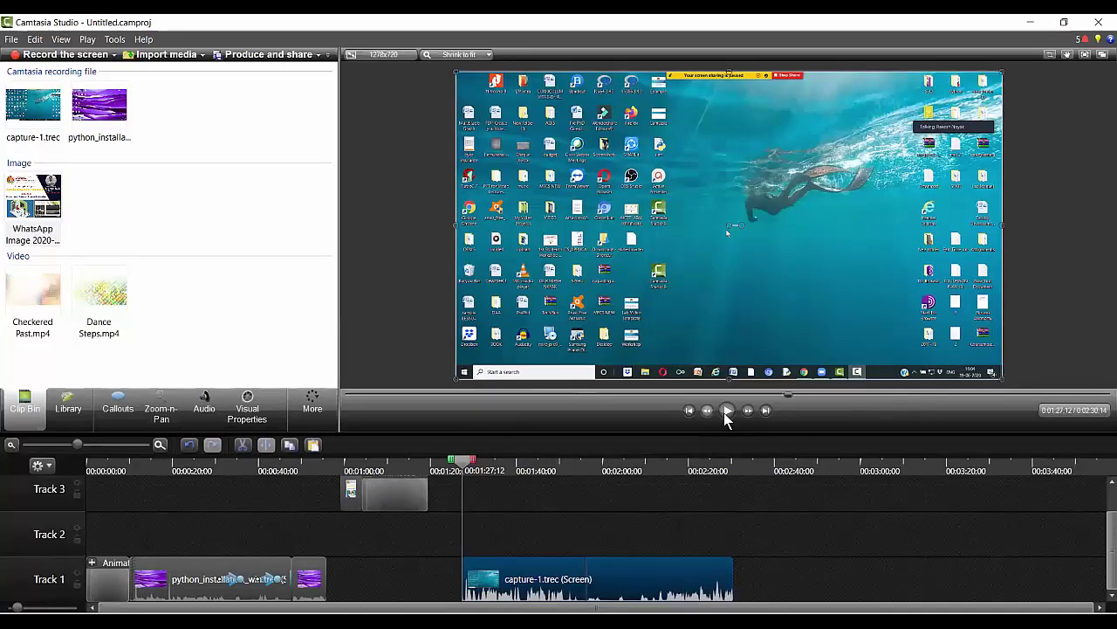
- Play the capture-1.trec screen clip on Track 1 from 0:01:27;12 to 0:01:35;25
left_click(727, 410)
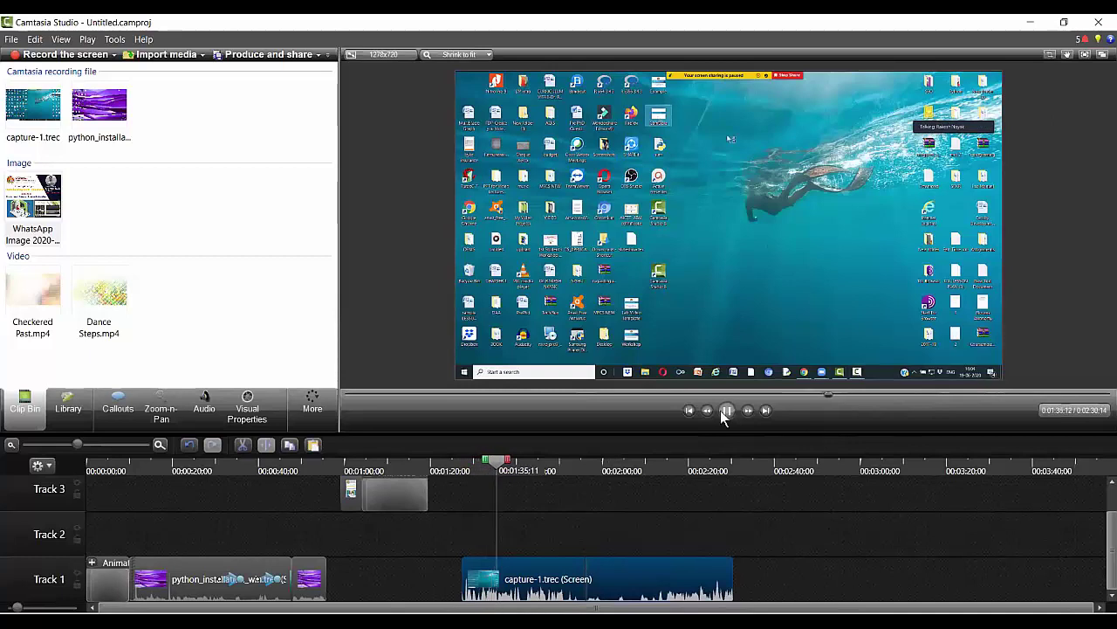
left_click(603, 565)
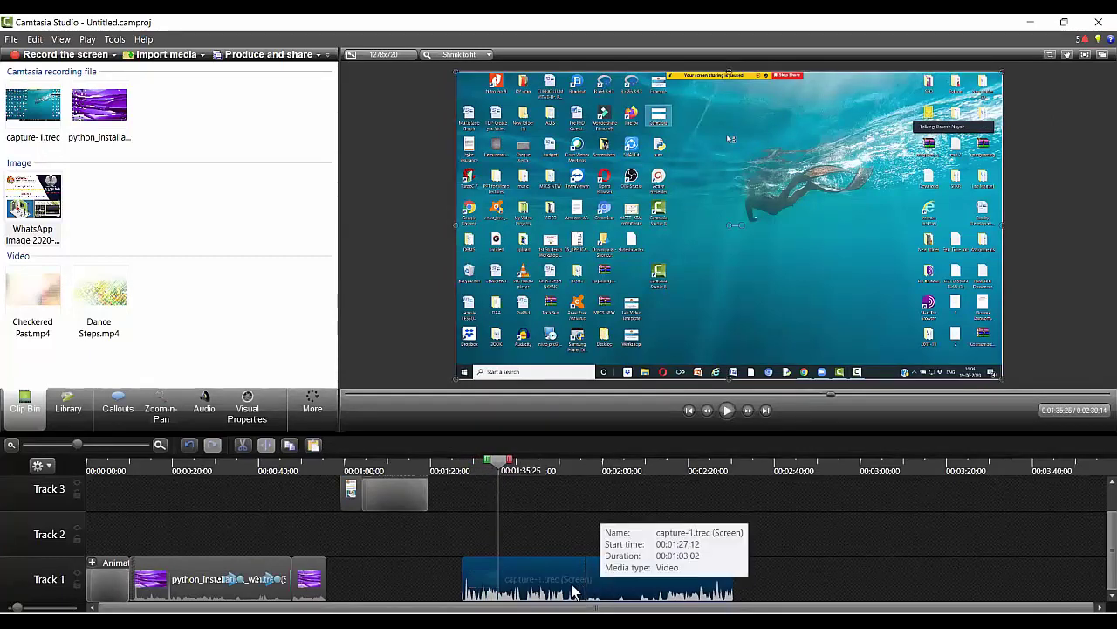
left_click(677, 517)
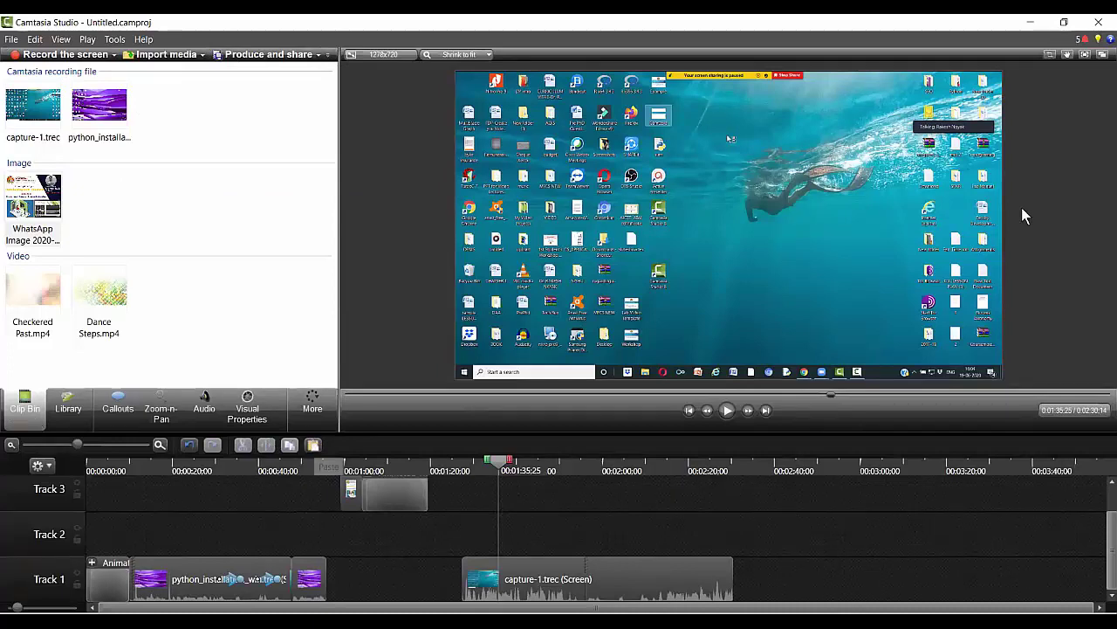
- Zoom the preview canvas to 73% and pan it slightly
left_click(1068, 55)
scroll(780, 180, "up", 1)
left_click_drag(782, 180, 787, 180)
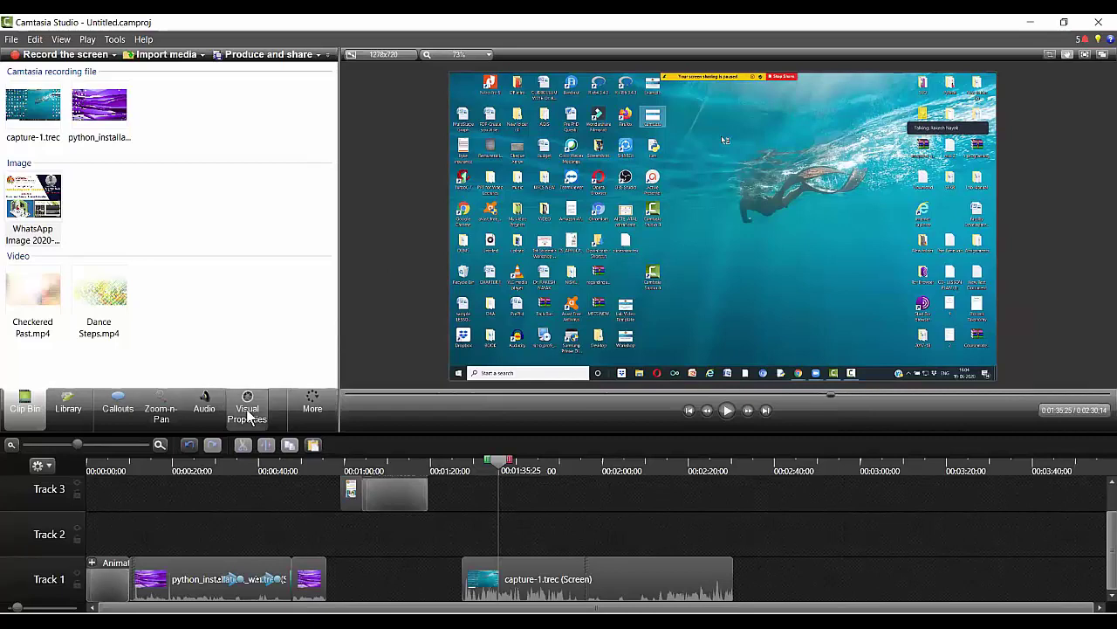
- Enable volume leveling with medium volume variation and noise removal for the capture-1.trec screen clip
left_click(605, 591)
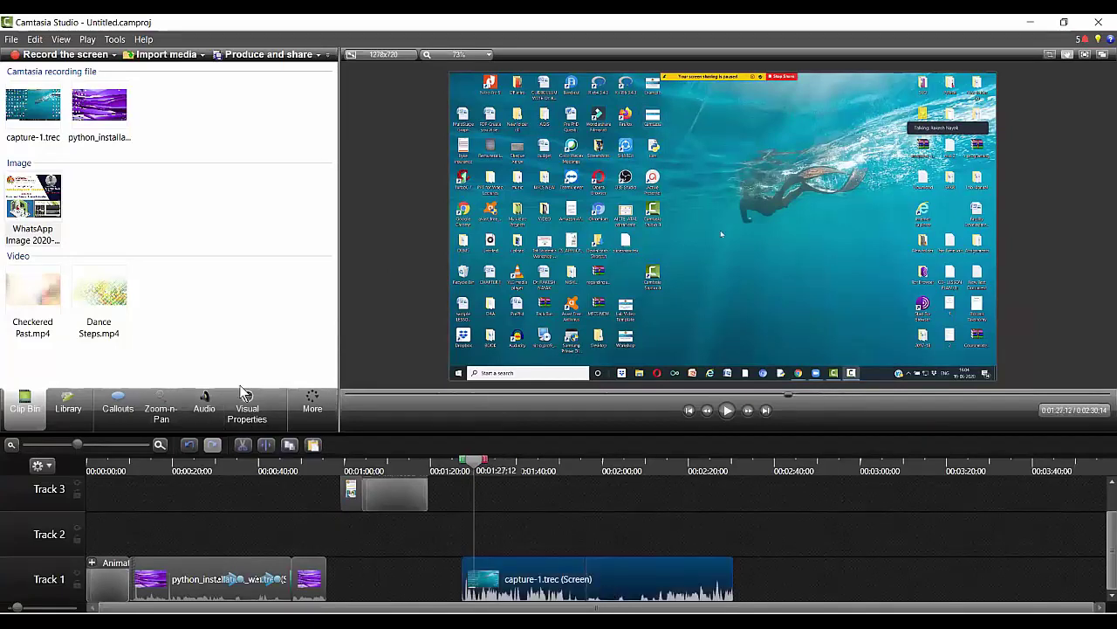
left_click(206, 403)
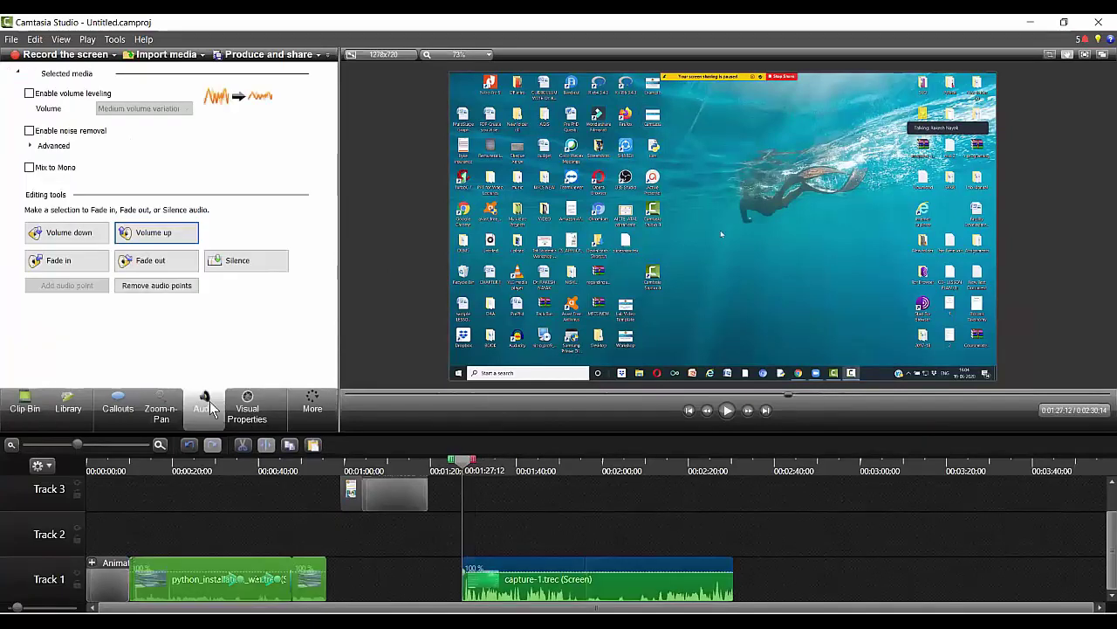
left_click(78, 237)
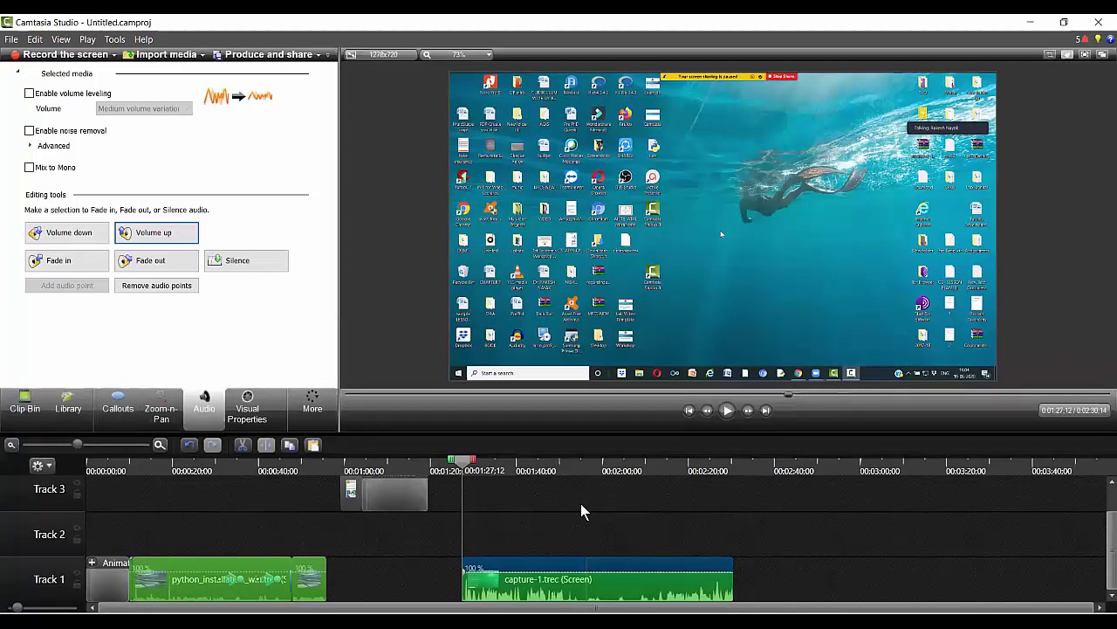
left_click(30, 94)
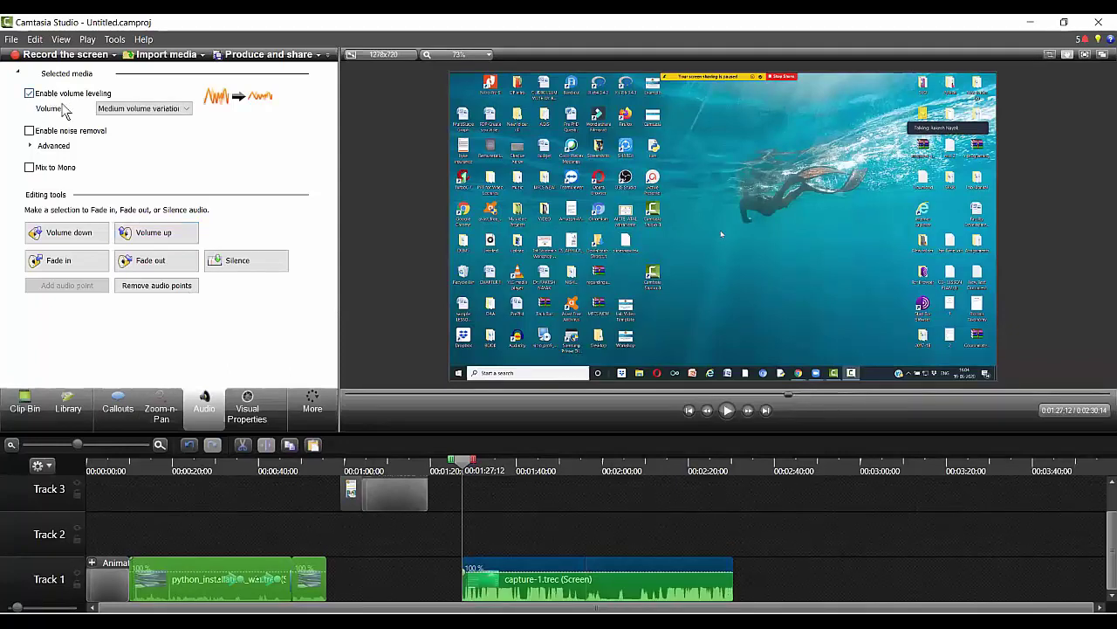
left_click(186, 110)
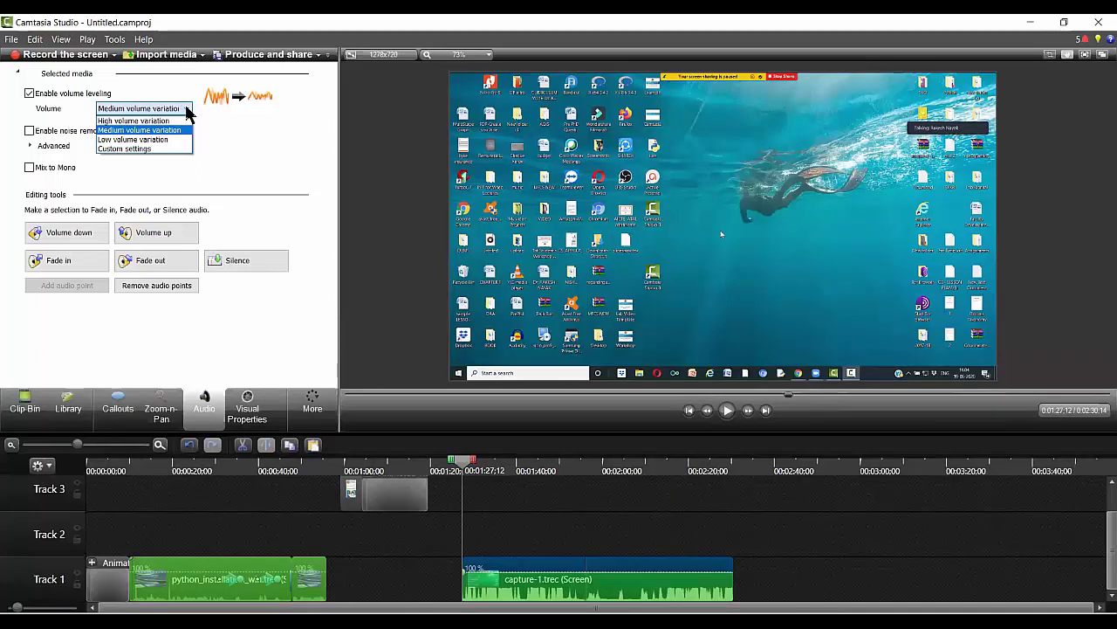
left_click(186, 110)
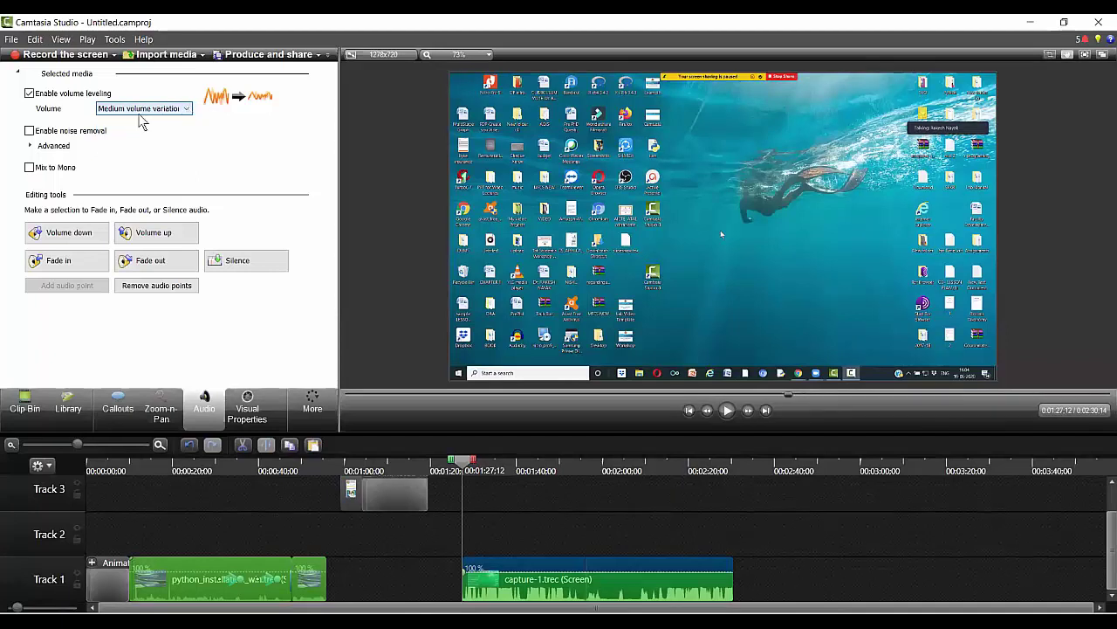
left_click(29, 130)
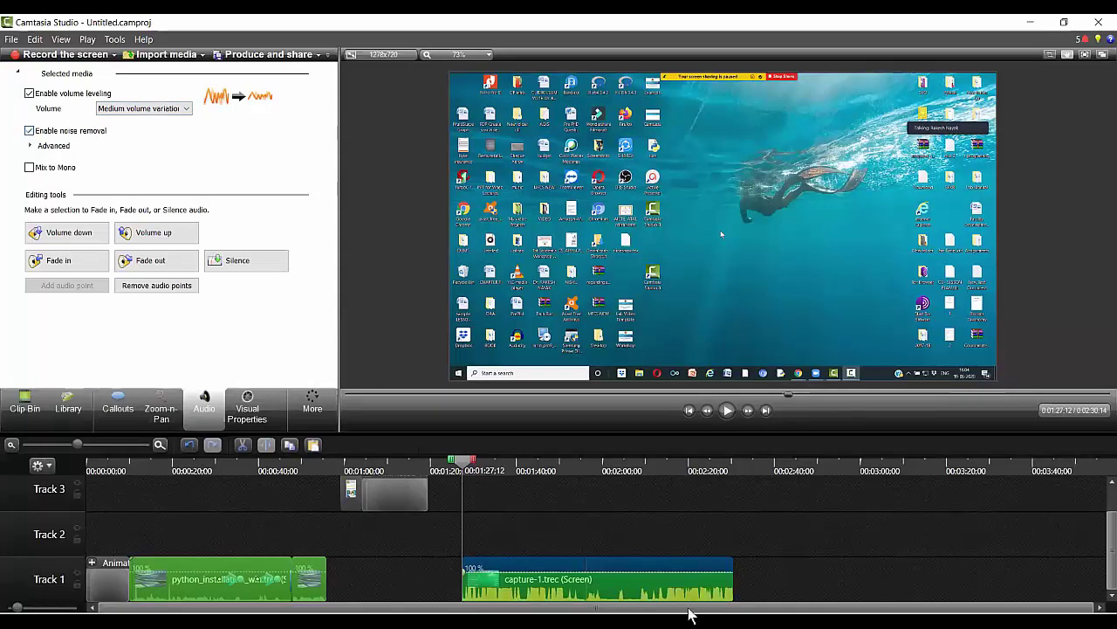
- Play the capture-1.trec clip from 0:01:27;12 to 0:01:32;26 to check its processed audio
left_click(731, 415)
key("space")
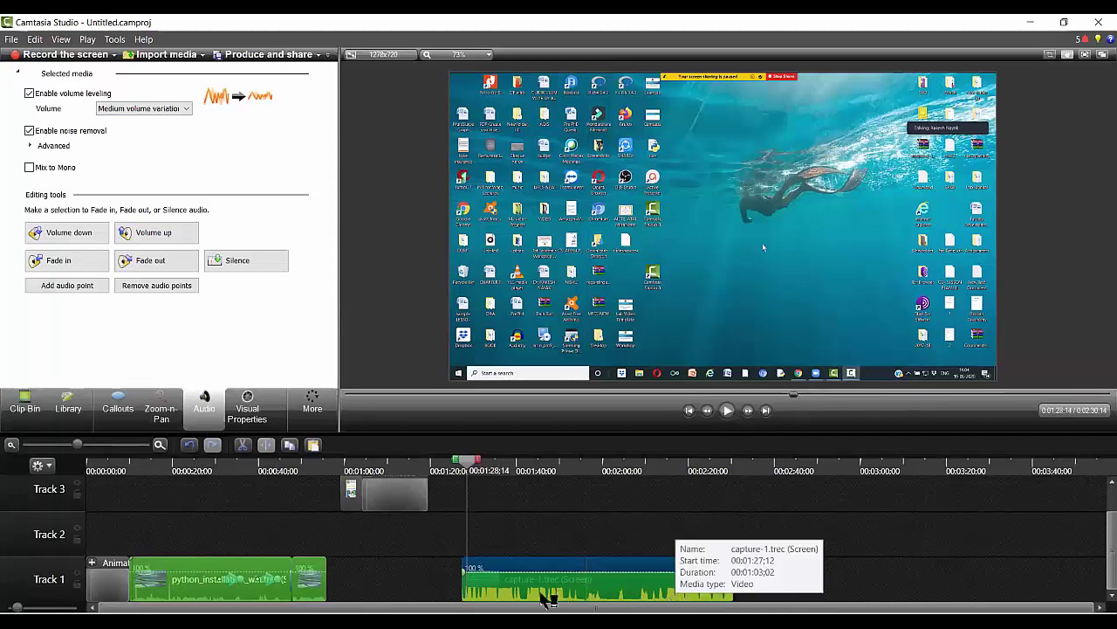
left_click(958, 531)
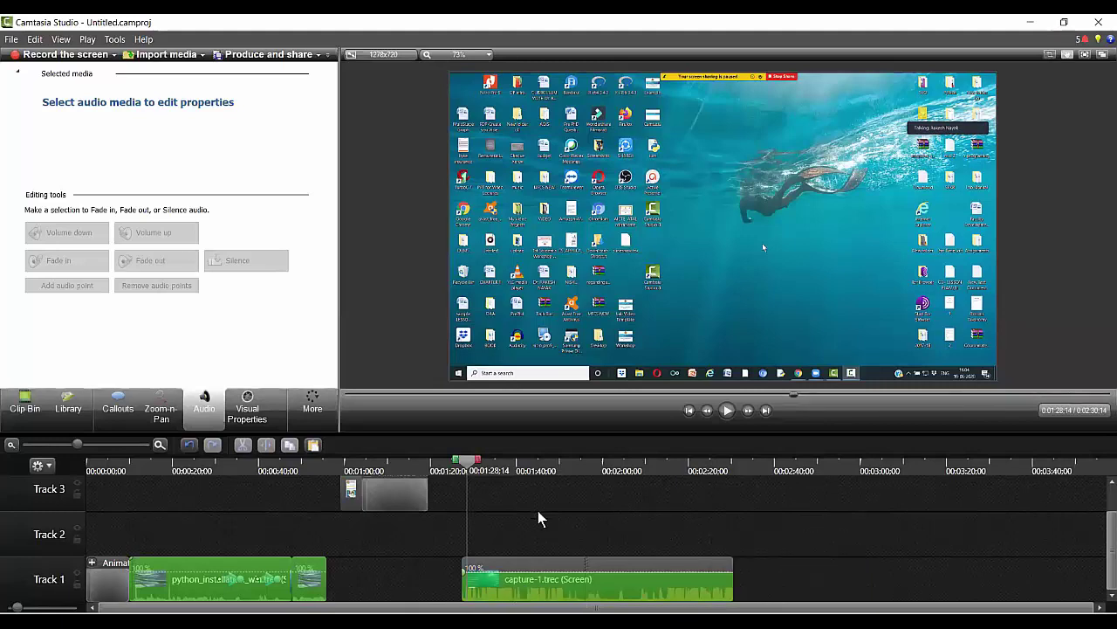
left_click(728, 412)
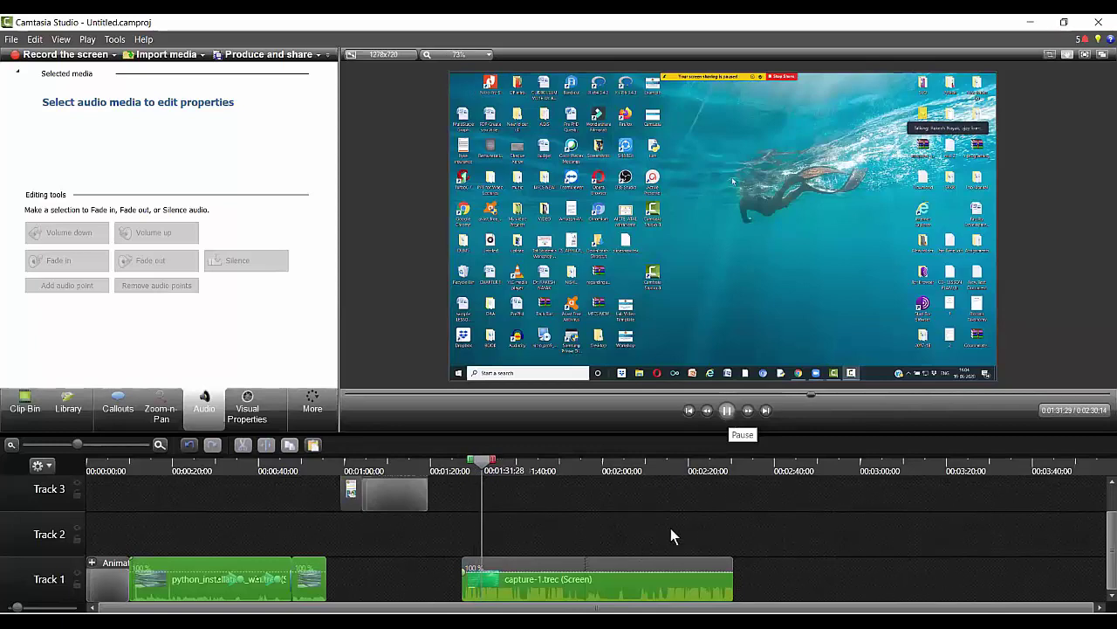
key("space")
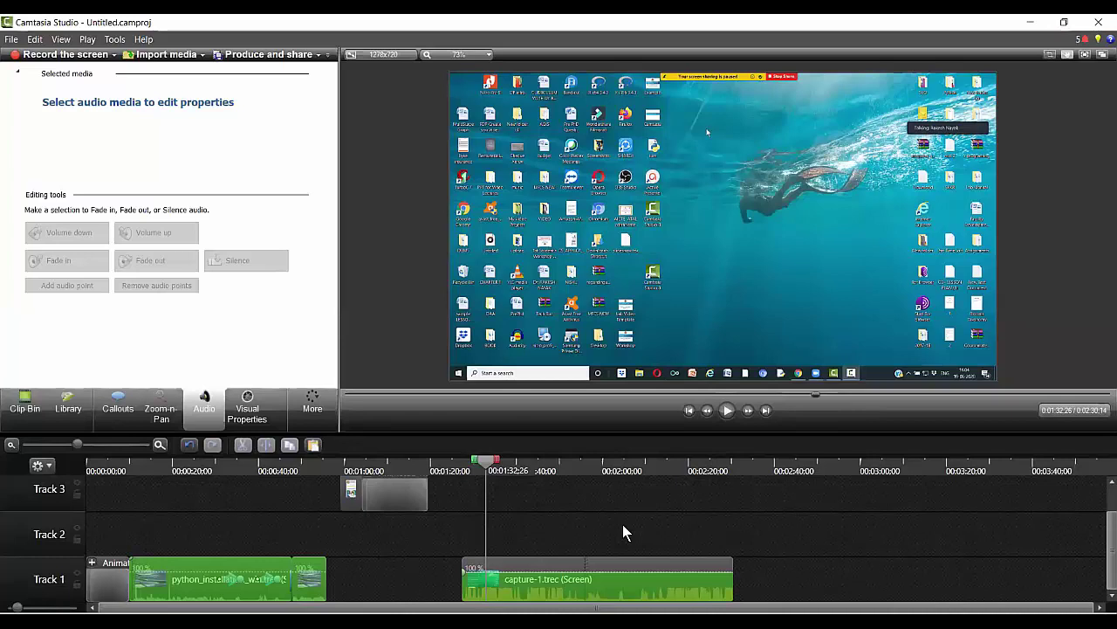
left_click(559, 603)
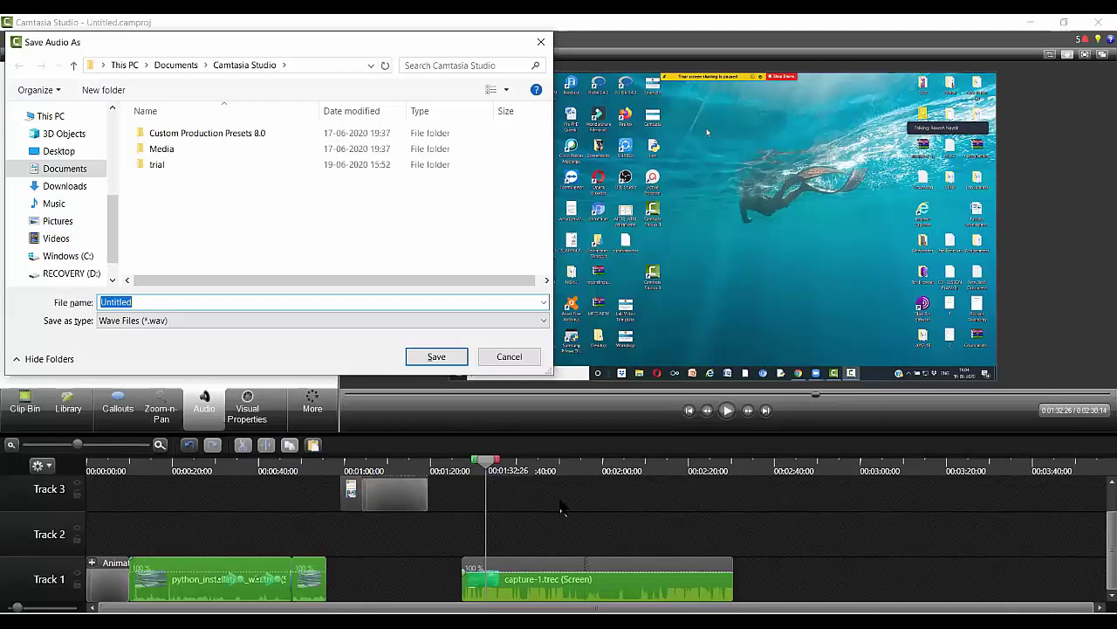
left_click(173, 323)
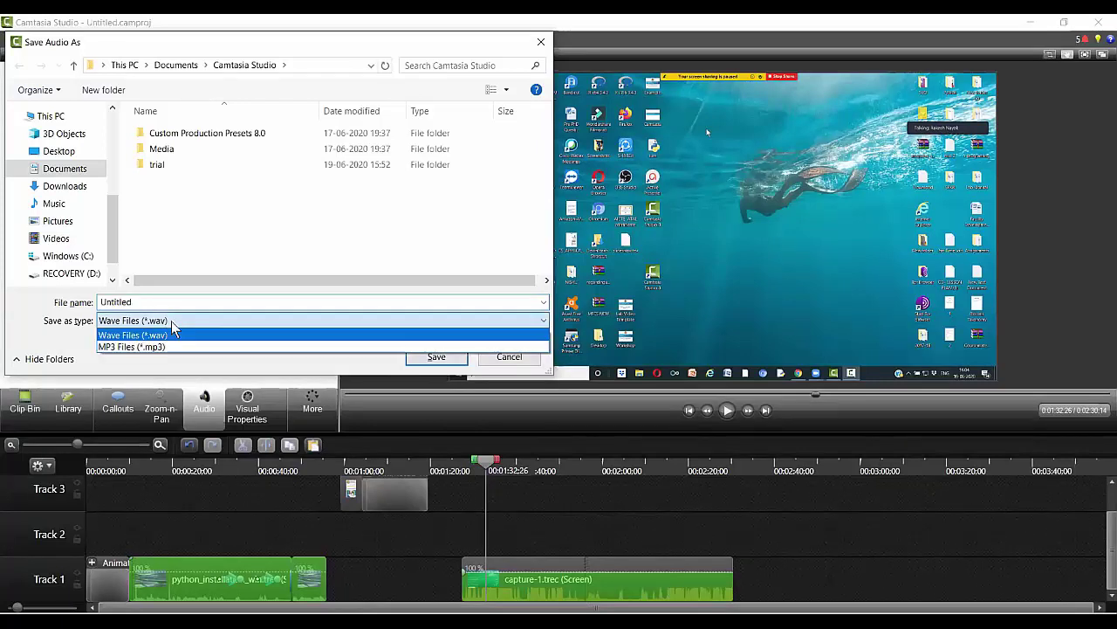
left_click(131, 347)
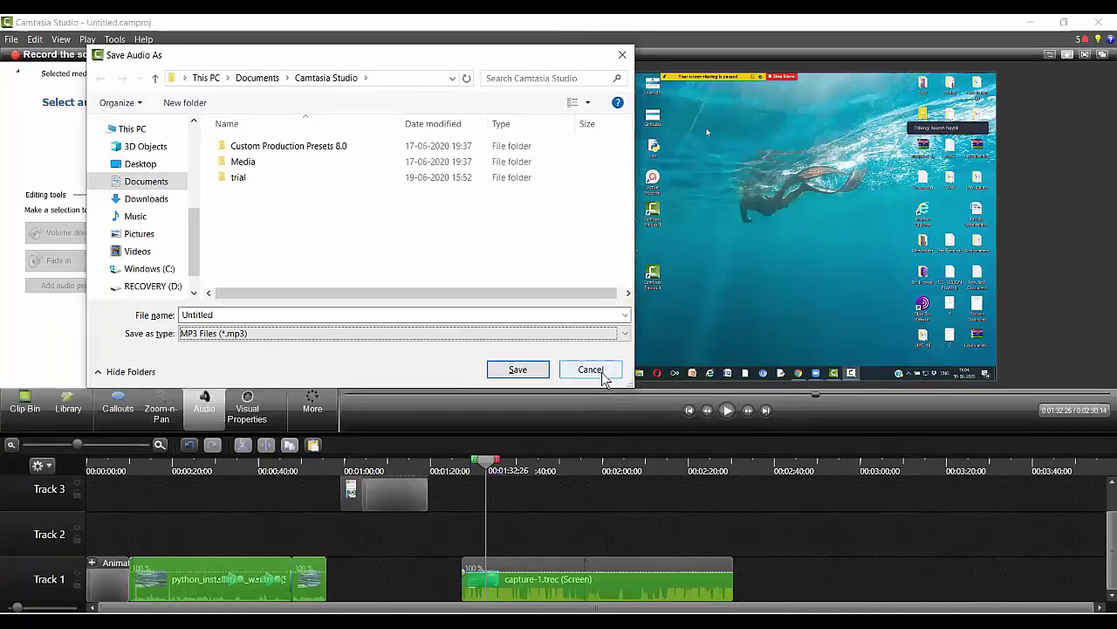
key("Escape")
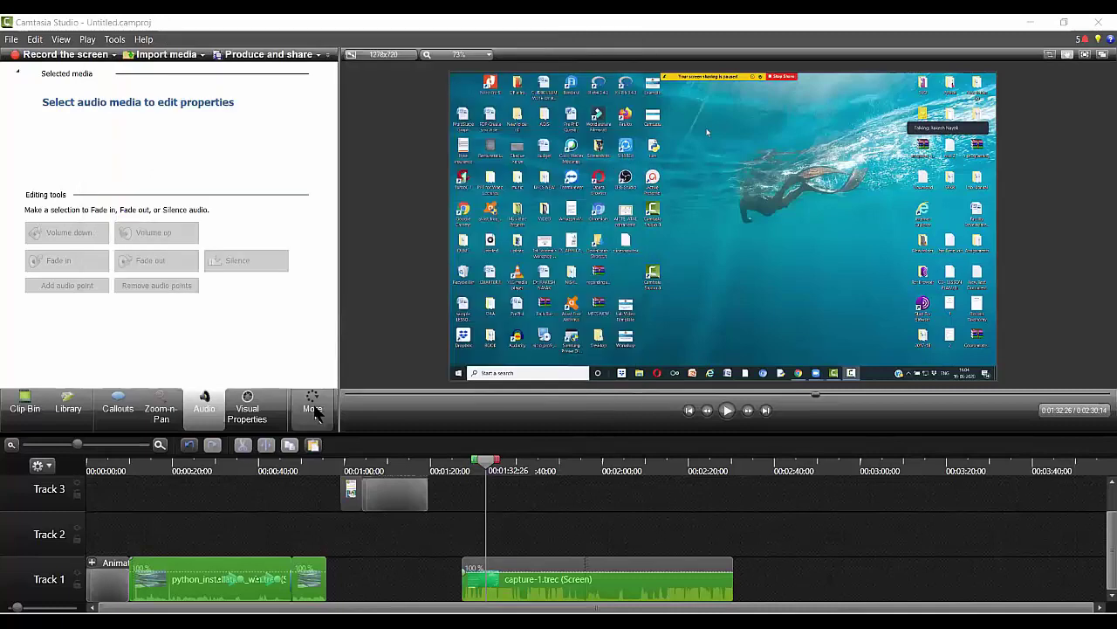
- Add an outlined keystroke callout reading Ctrl+D on Track 2 at 0:01:32;26
left_click(314, 412)
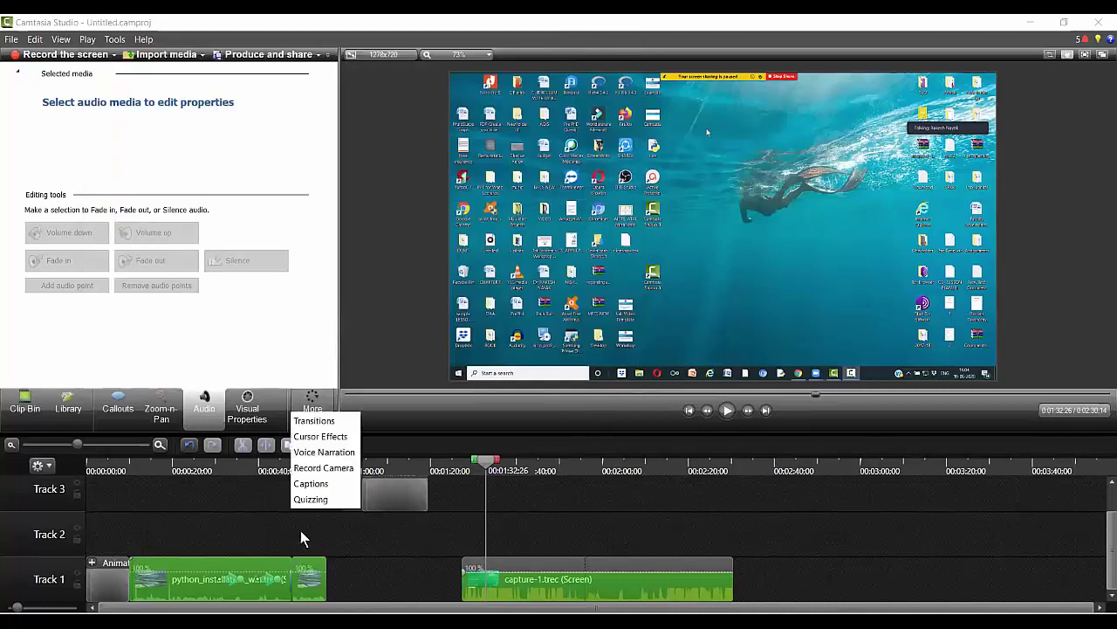
left_click(119, 407)
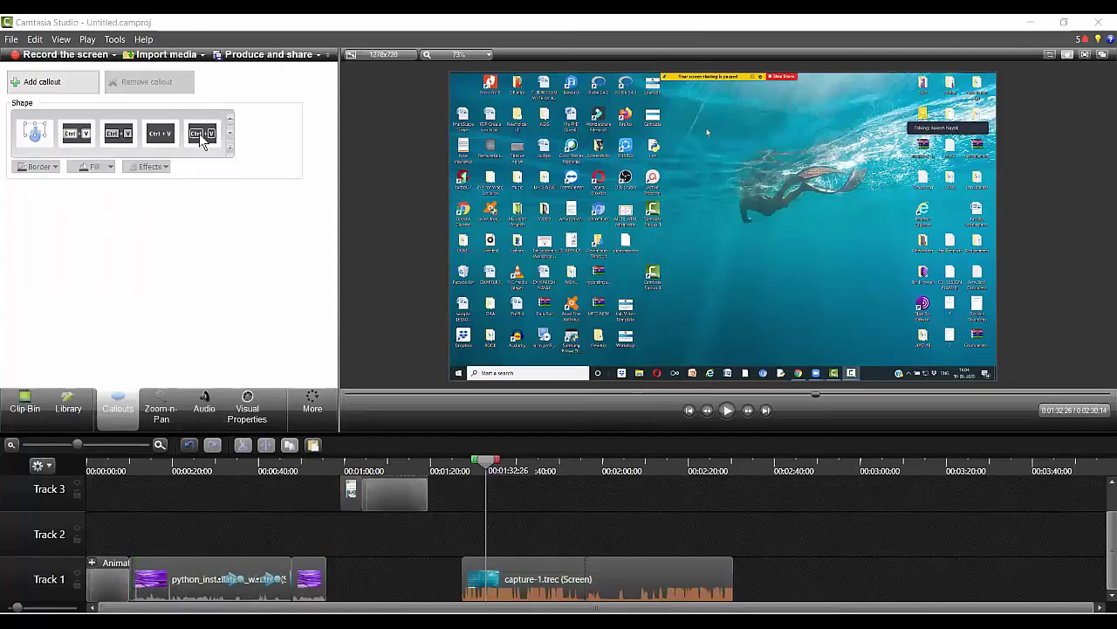
left_click_drag(377, 231, 376, 231)
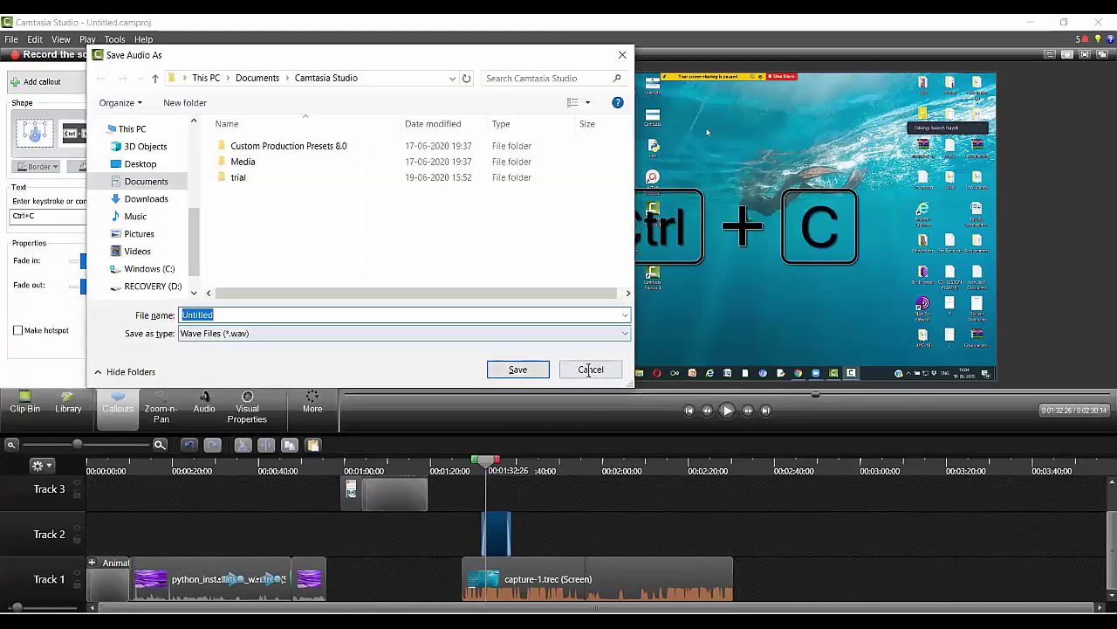
left_click(590, 370)
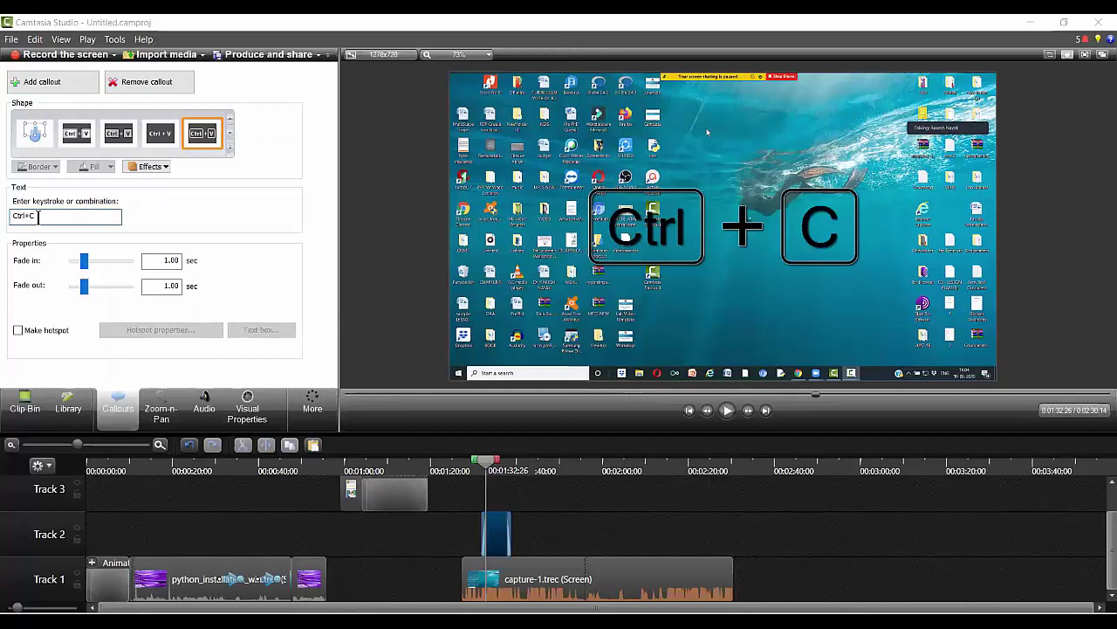
key("ctrl+d")
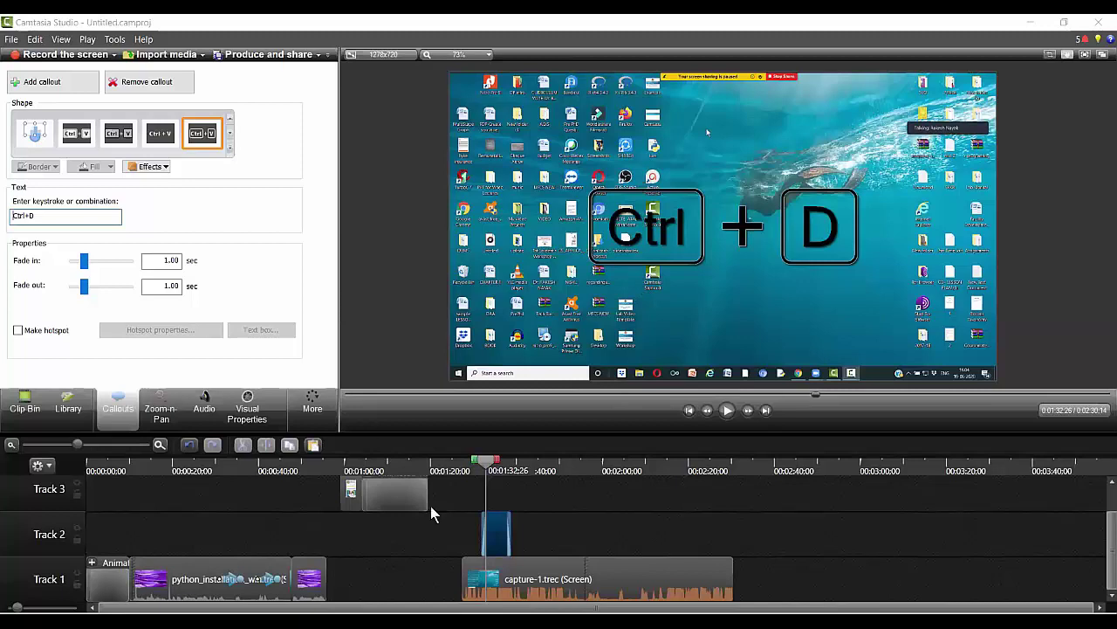
left_click(609, 506)
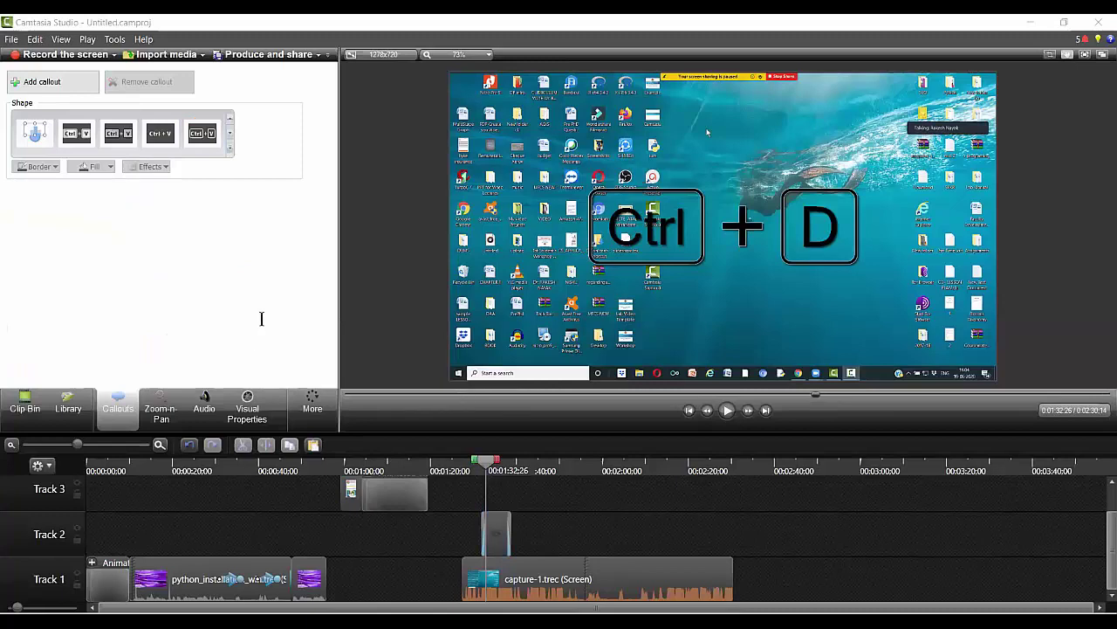
- Export the timeline's audio as an MP3 file named Untitled in the Documents\Camtasia Studio folder
key("ctrl+d")
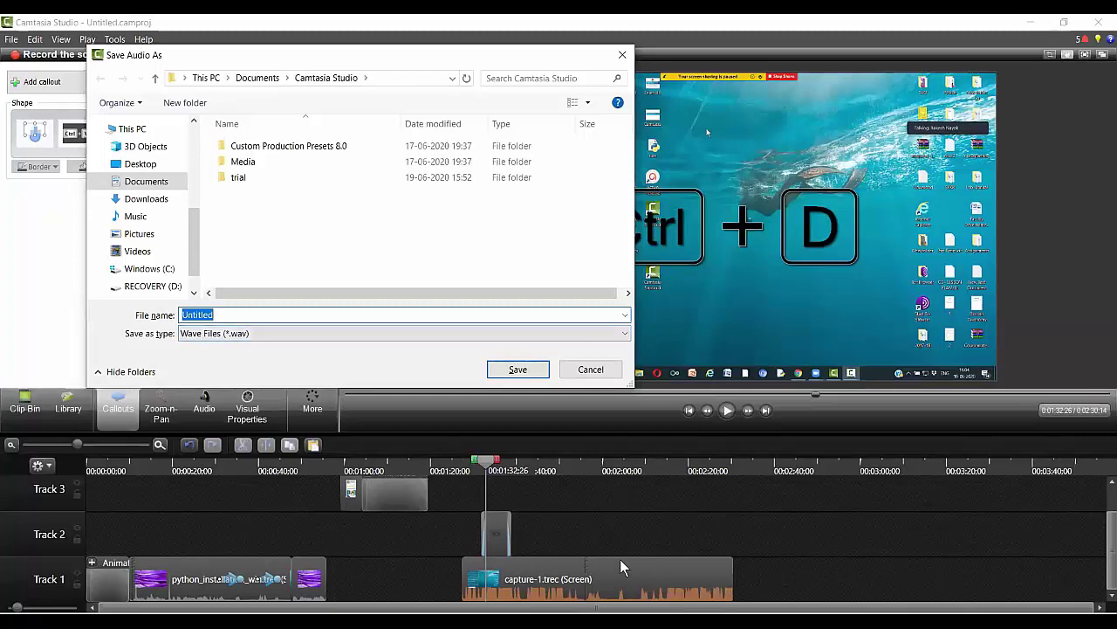
left_click(259, 334)
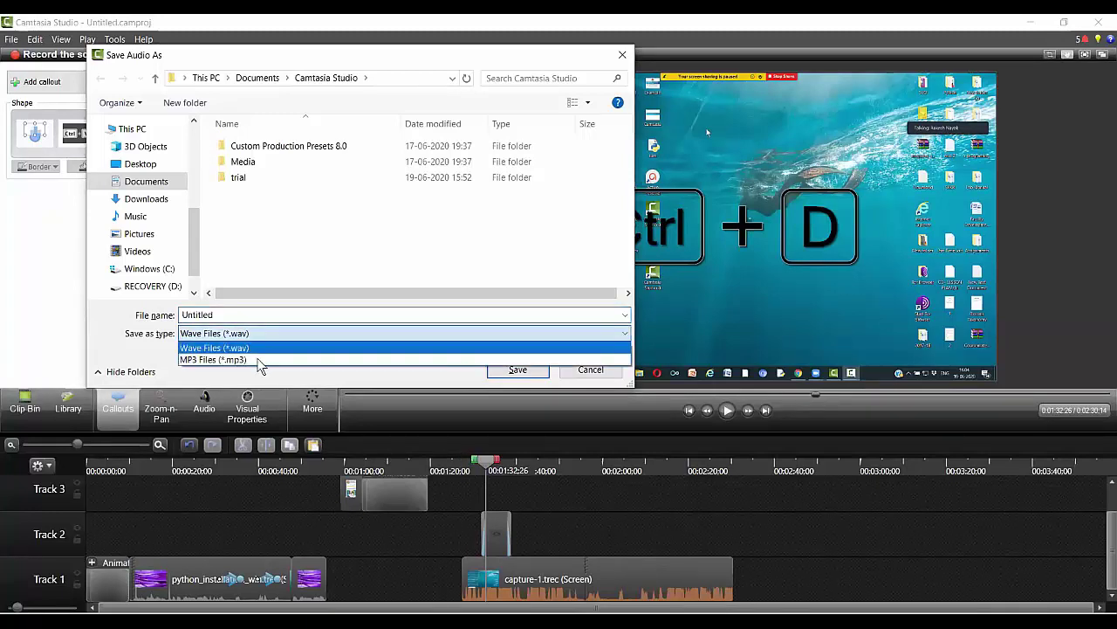
left_click(260, 357)
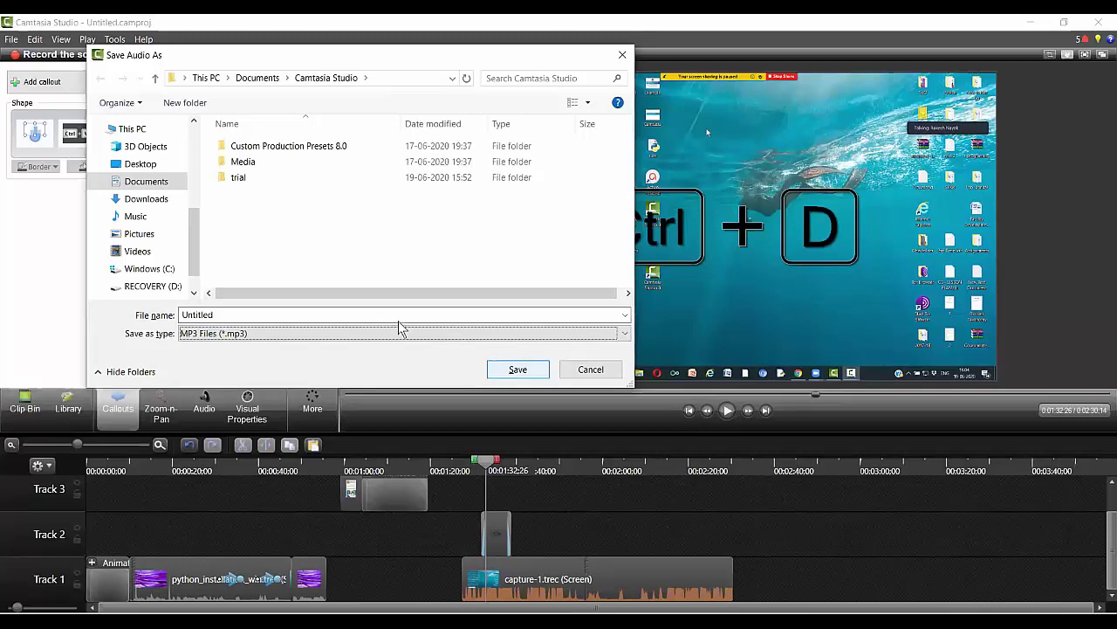
key("Return")
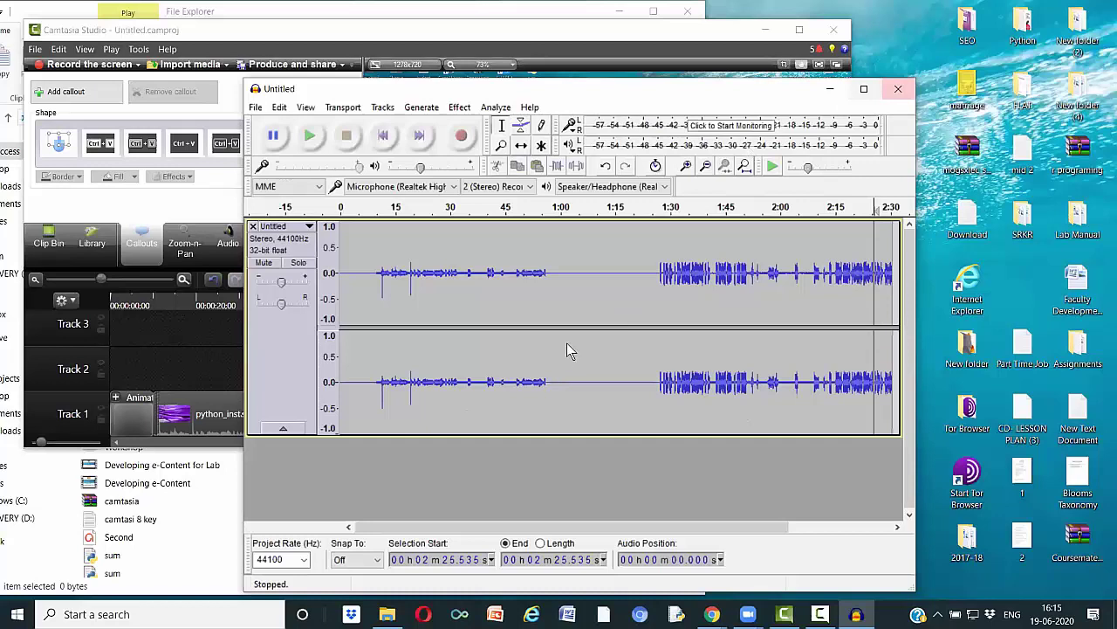
- Close the open Audacity project without saving changes and minimize the Camtasia Studio window
key("ctrl+w")
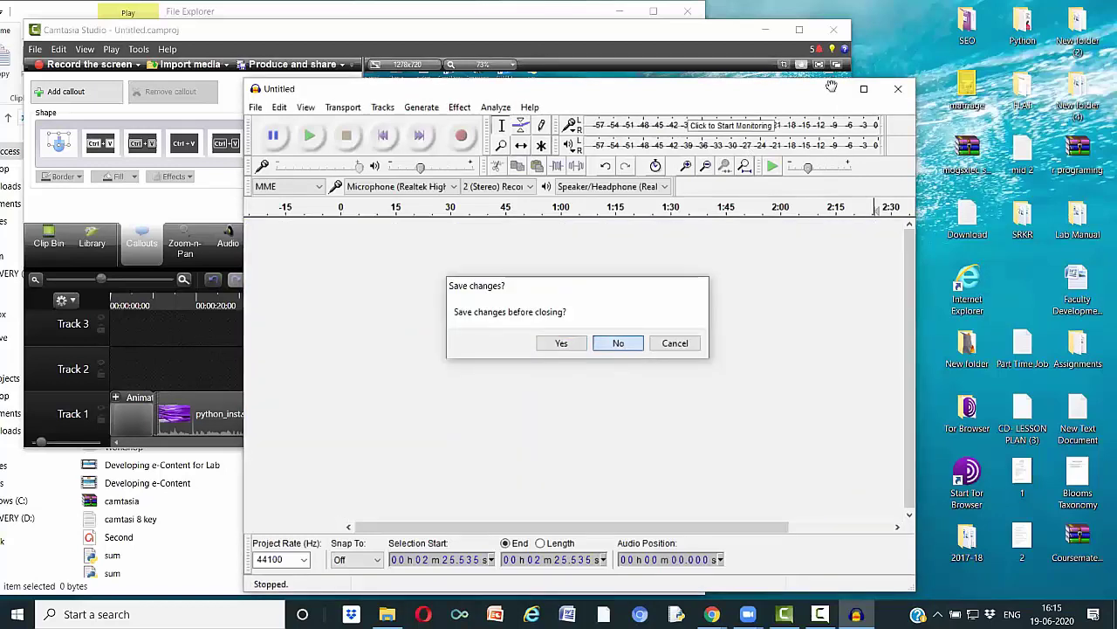
key("Return")
left_click(762, 30)
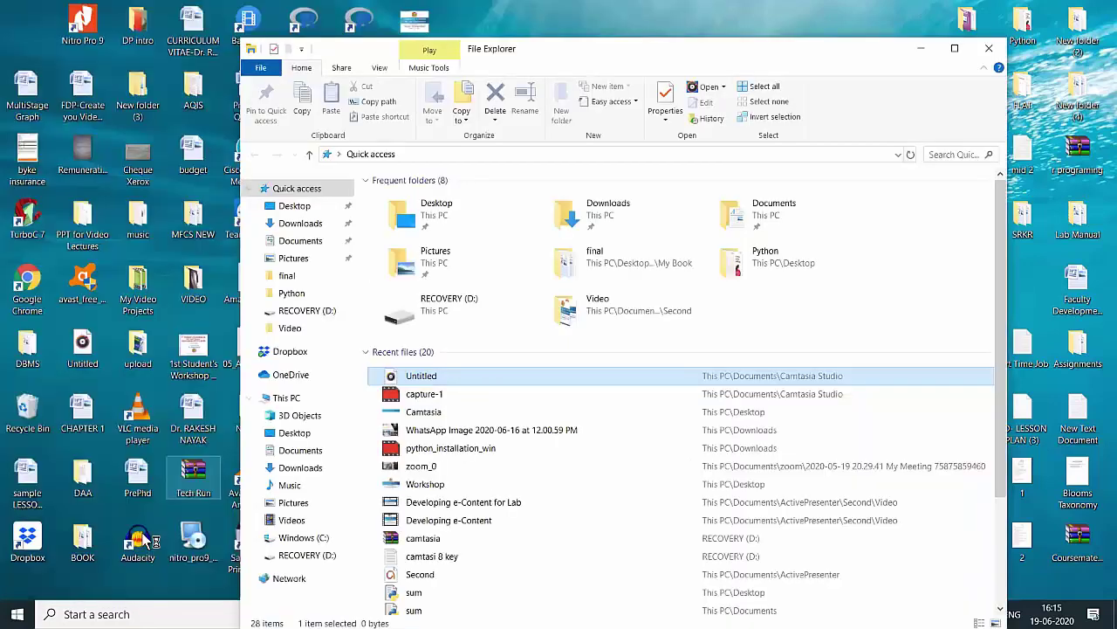
- Launch Audacity and load the exported Untitled audio file from File Explorer's recent files
double_click(140, 540)
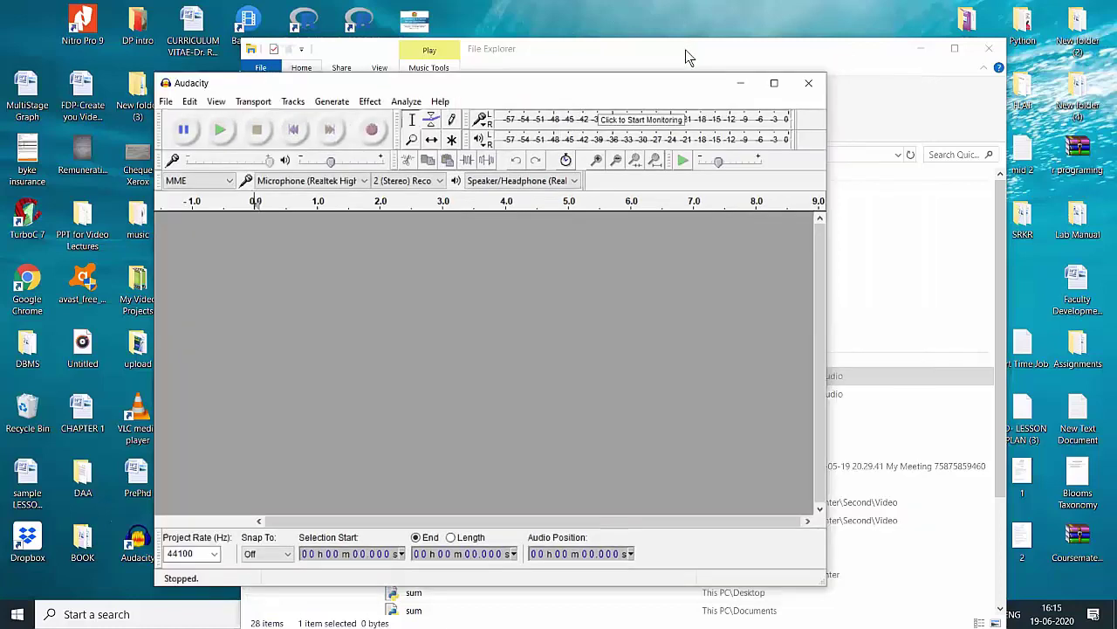
left_click(686, 49)
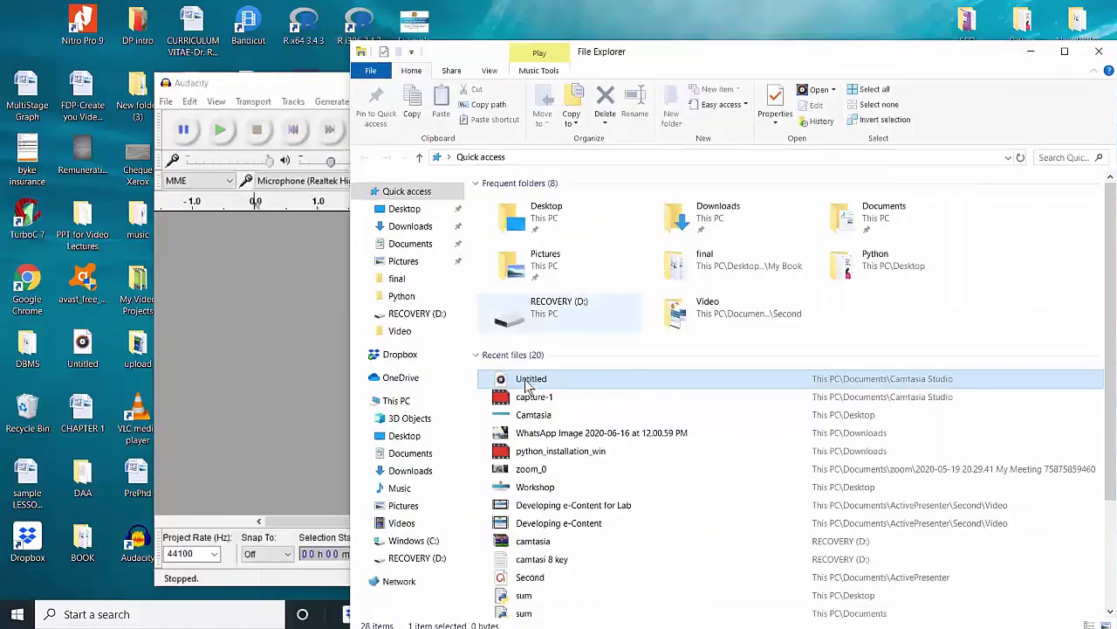
left_click_drag(224, 342, 224, 340)
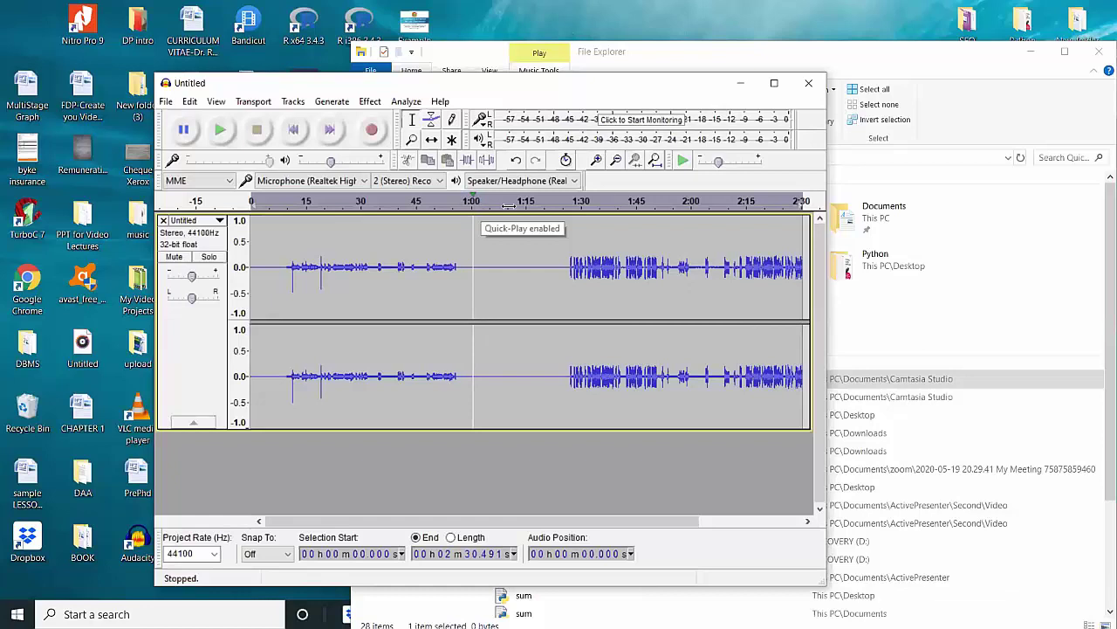
left_click(506, 204)
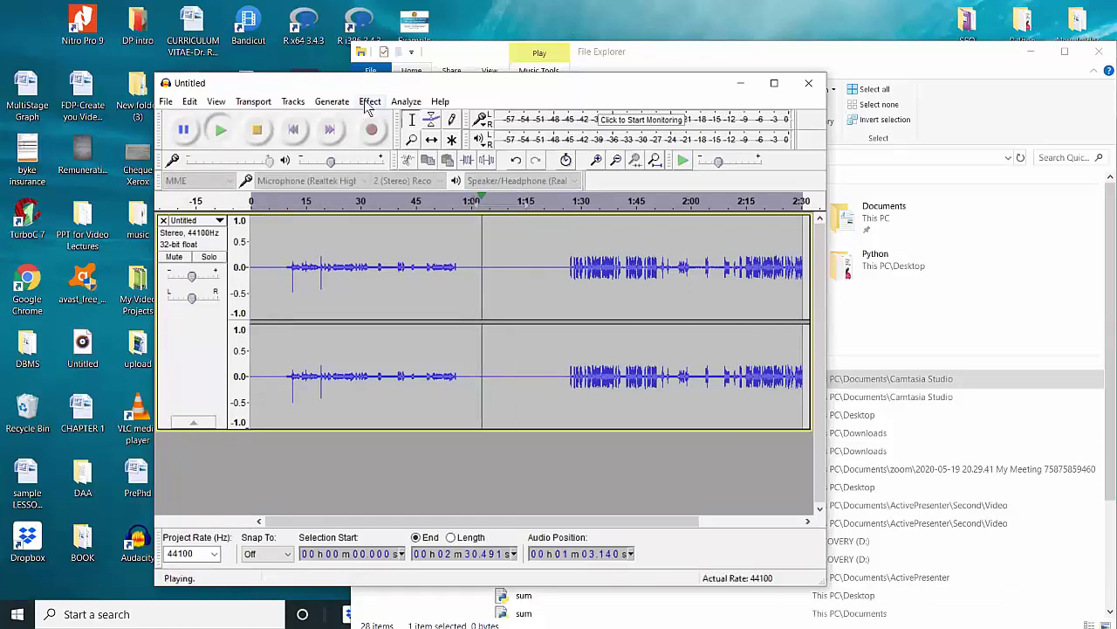
left_click(309, 279)
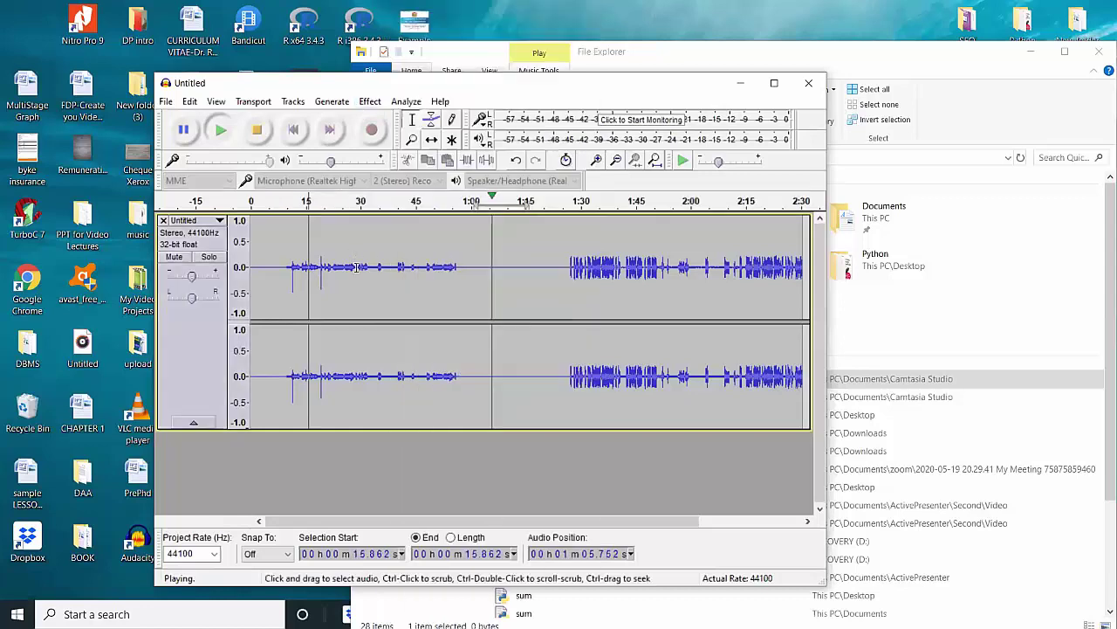
key("ctrl+a")
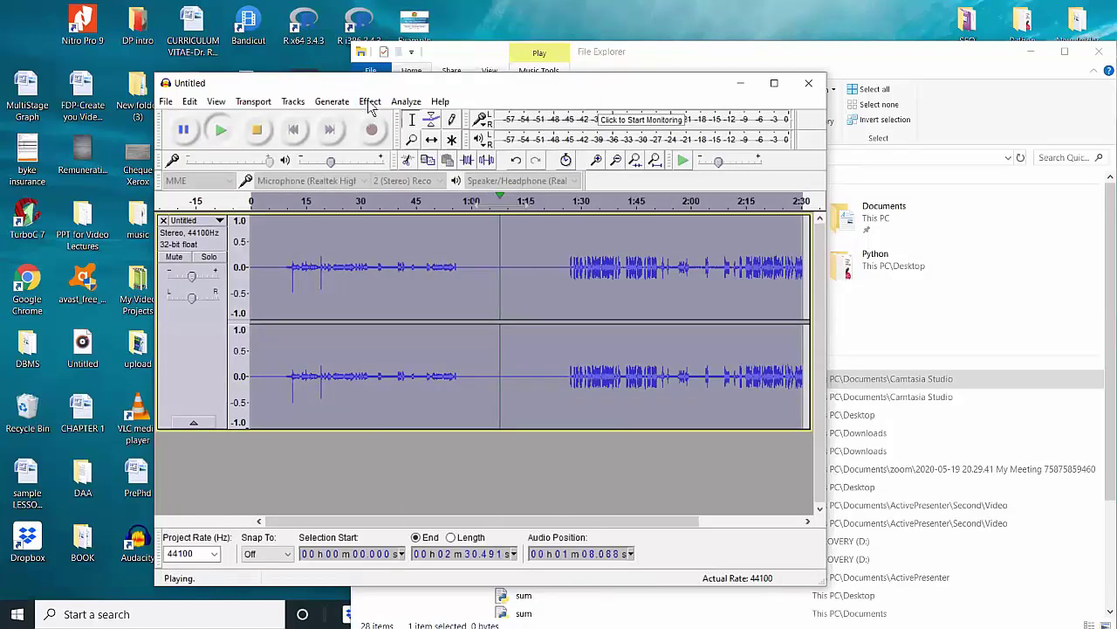
left_click(371, 102)
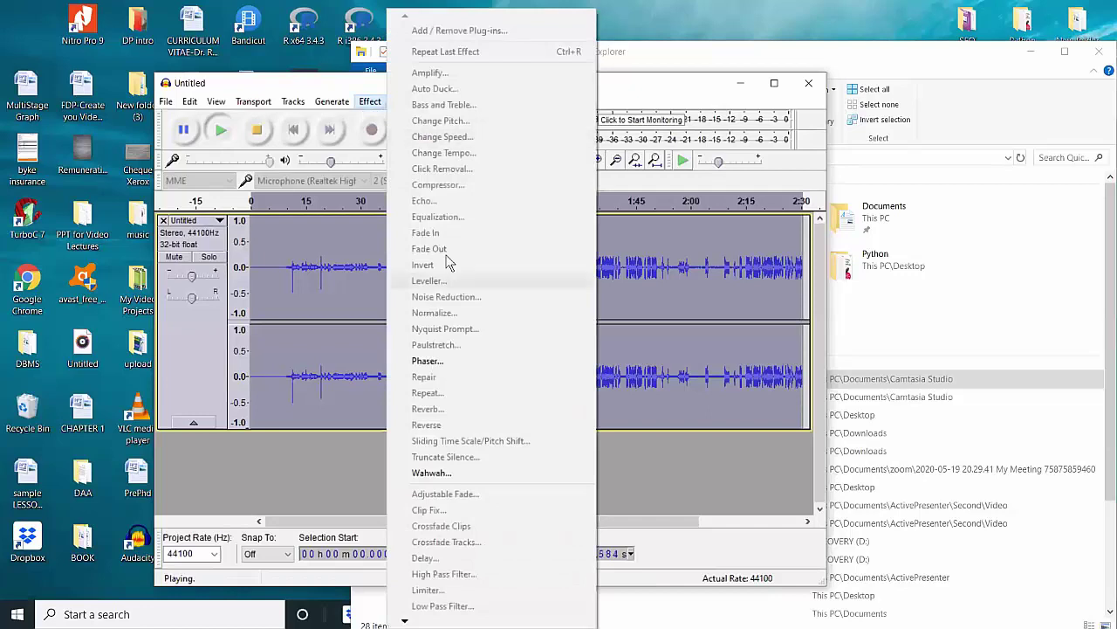
left_click(363, 272)
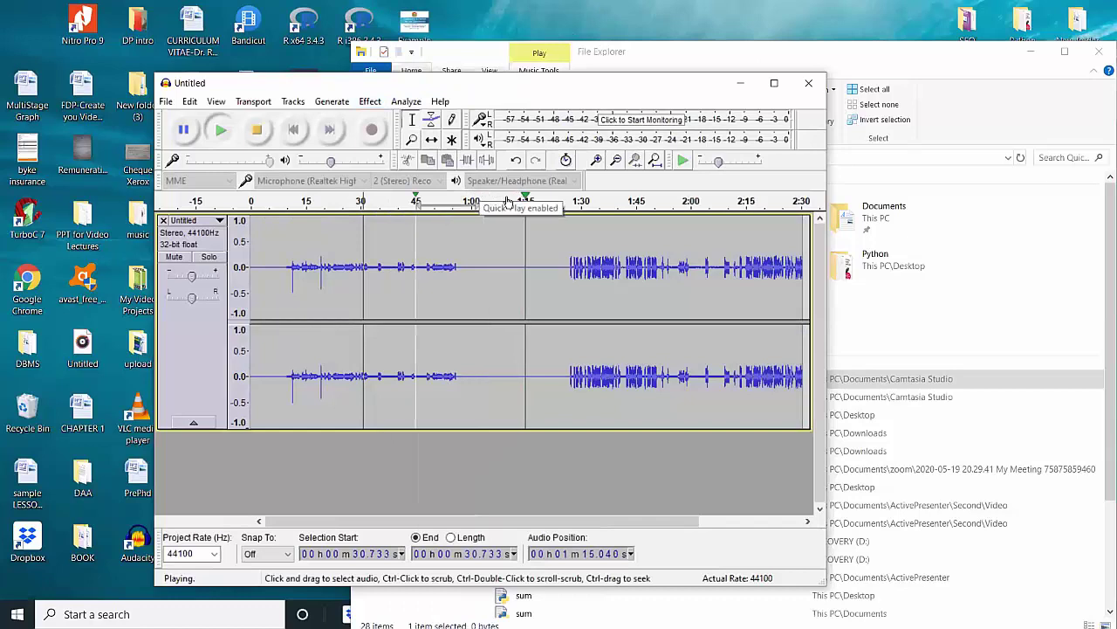
key("space")
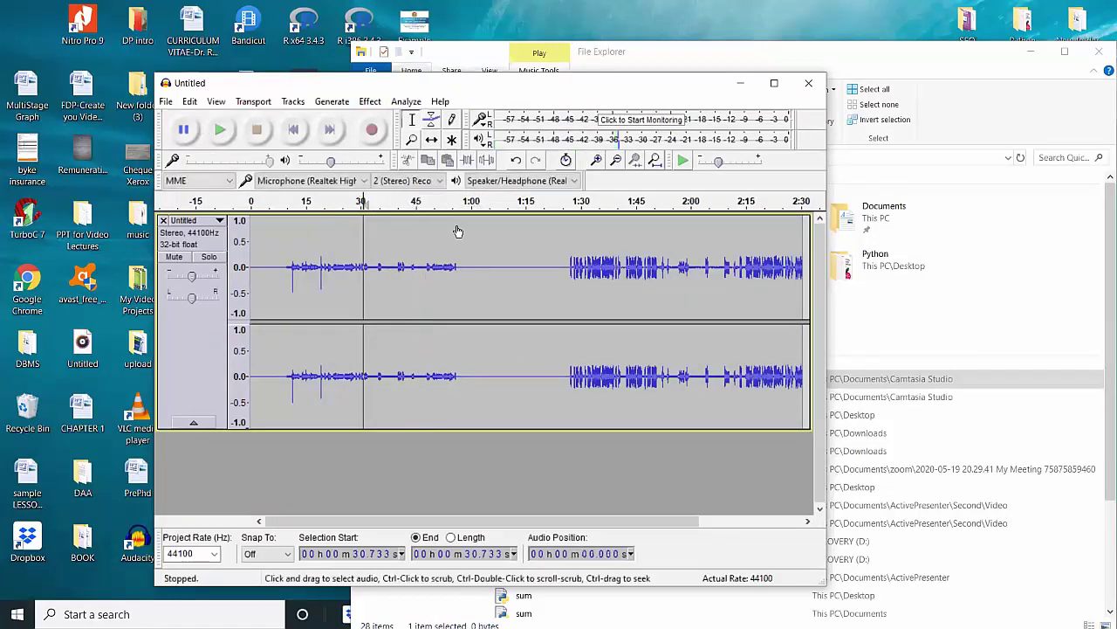
- Select the silent section from about 0:56 to 1:24 and capture its noise profile for Noise Reduction
left_click_drag(455, 232, 473, 234)
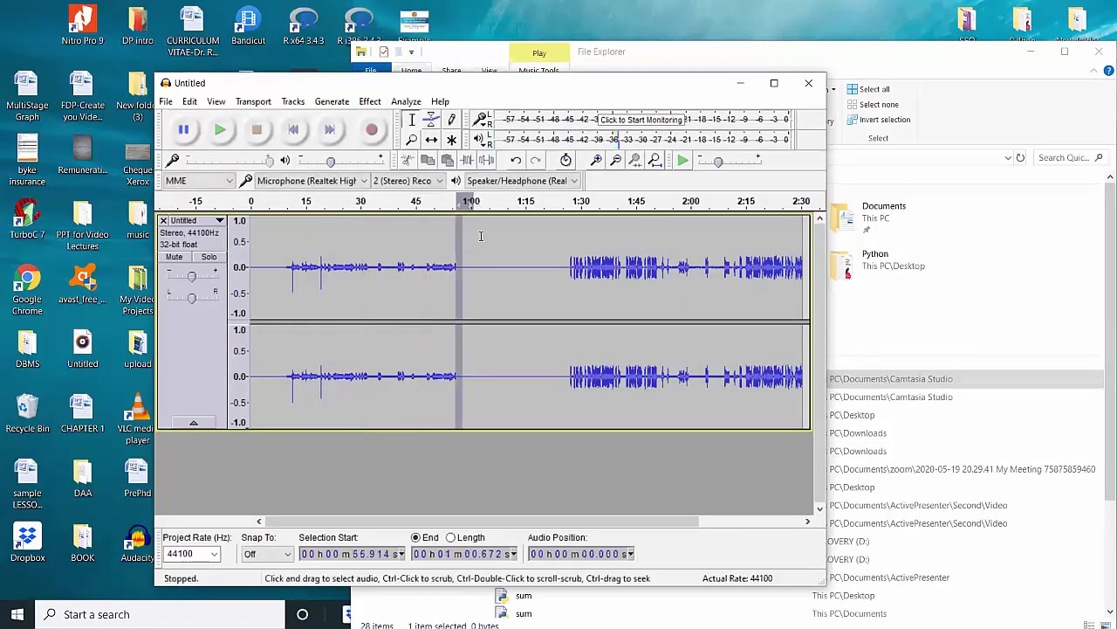
left_click(558, 240, "shift")
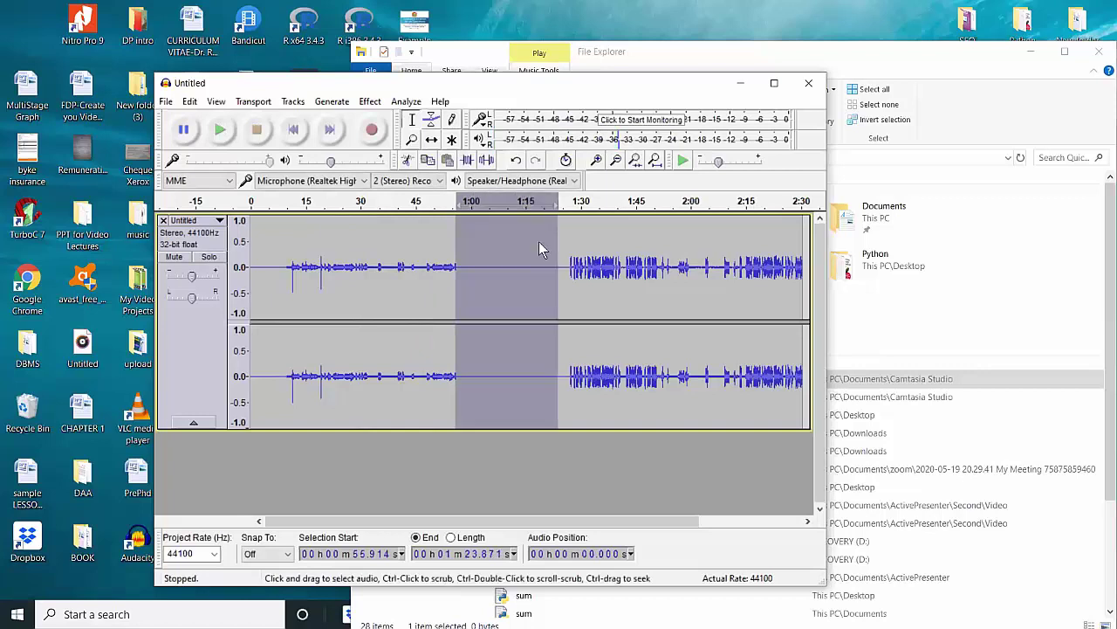
left_click(371, 102)
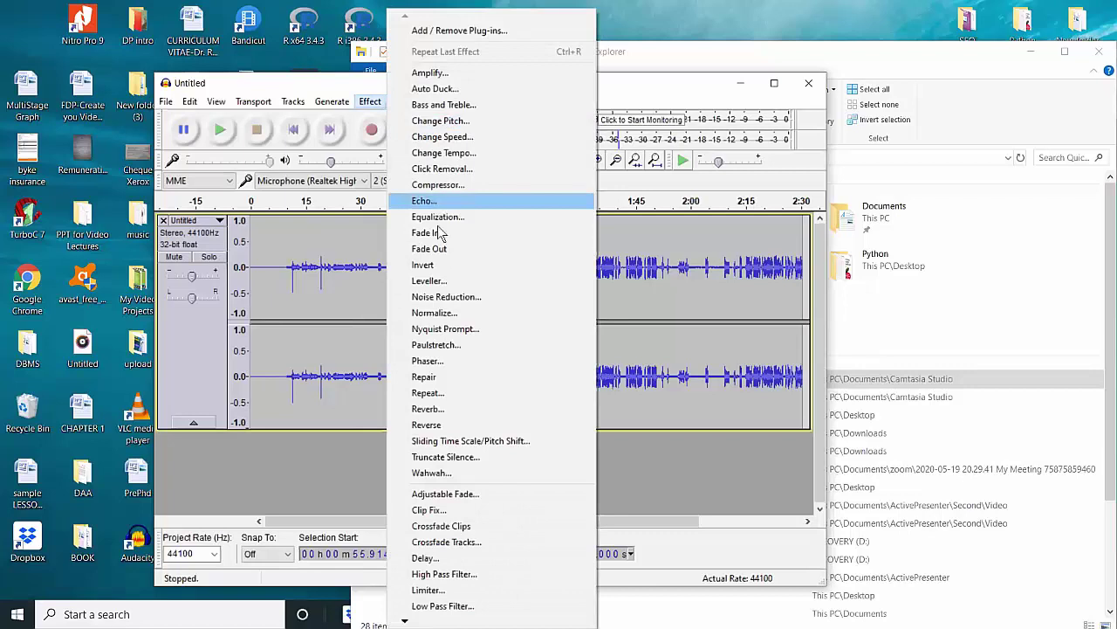
left_click(443, 297)
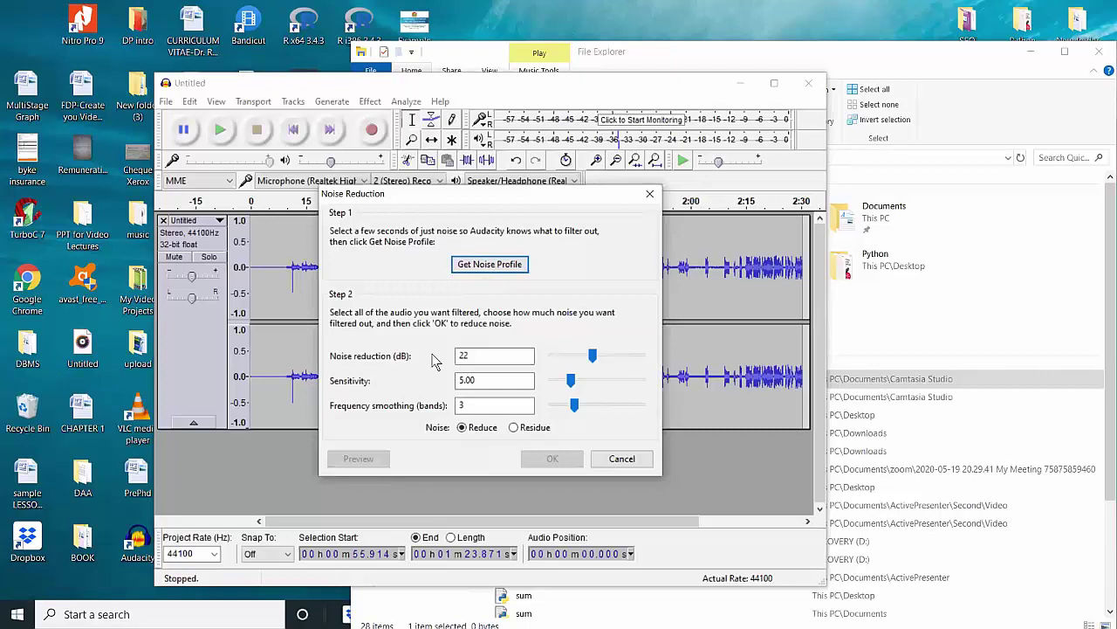
left_click(478, 263)
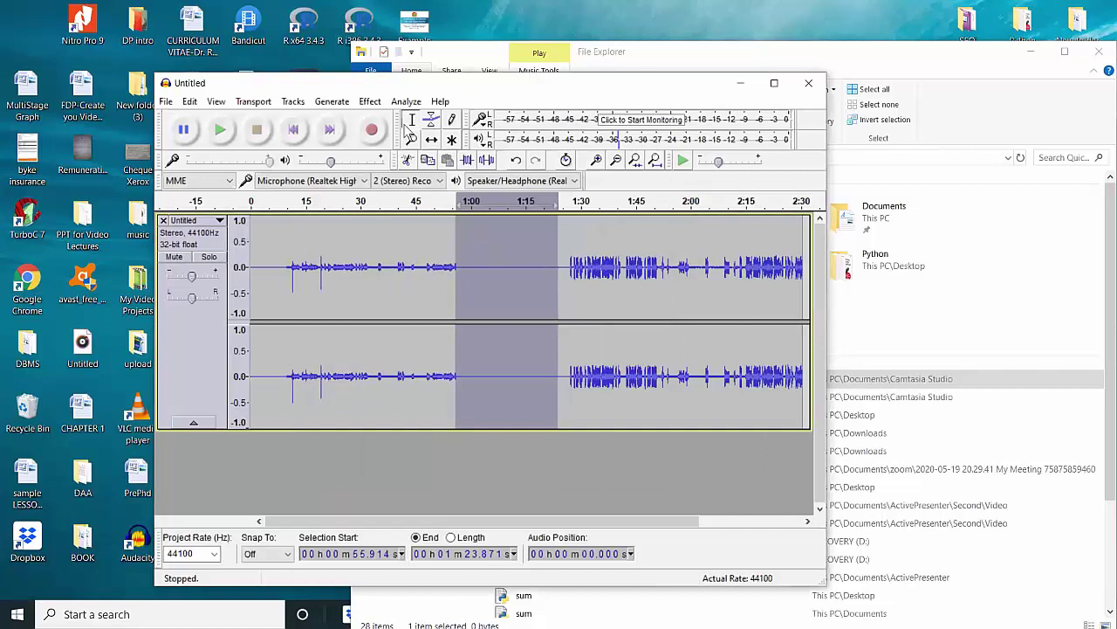
- Apply Noise Reduction with the Reduce option to the selected silent section
left_click(366, 101)
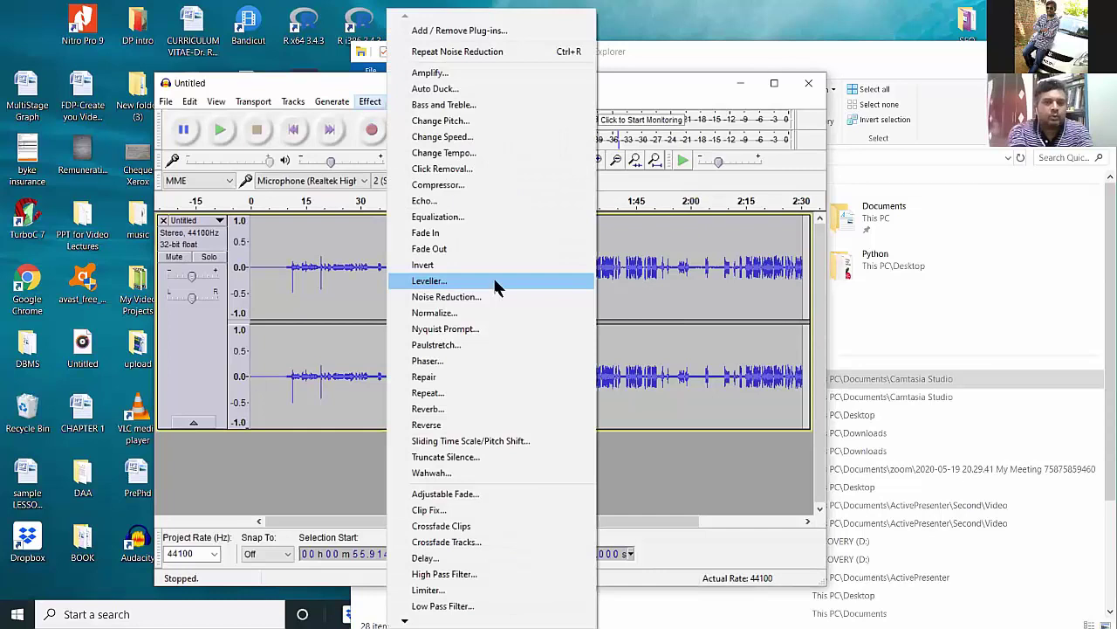
left_click(472, 297)
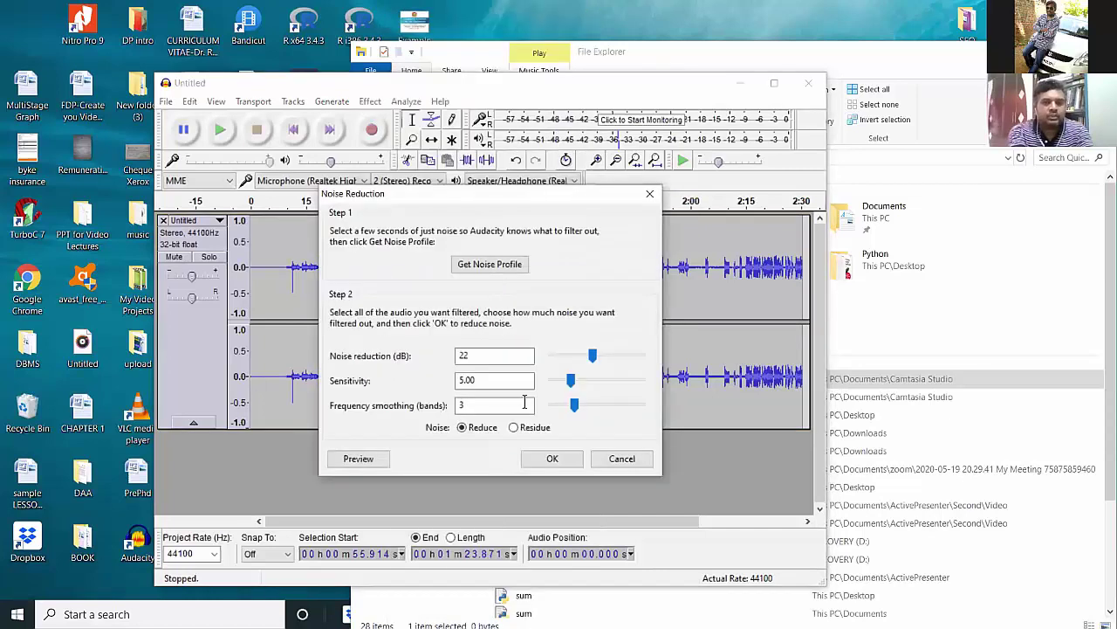
left_click(554, 459)
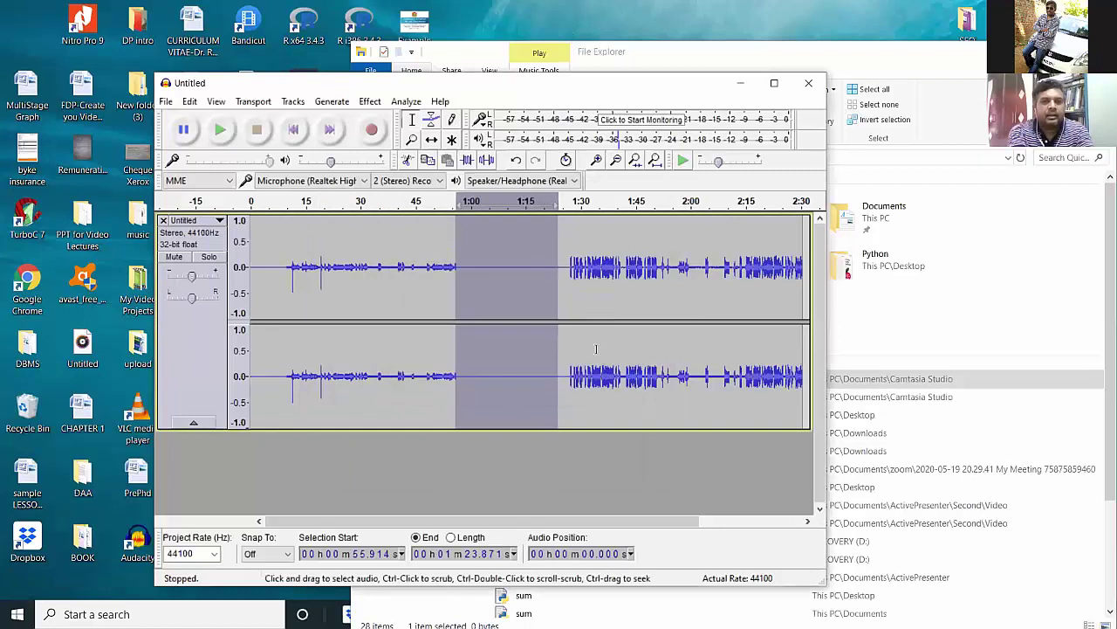
- Select the entire audio track and apply Noise Reduction to it using the captured noise profile
left_click(597, 349)
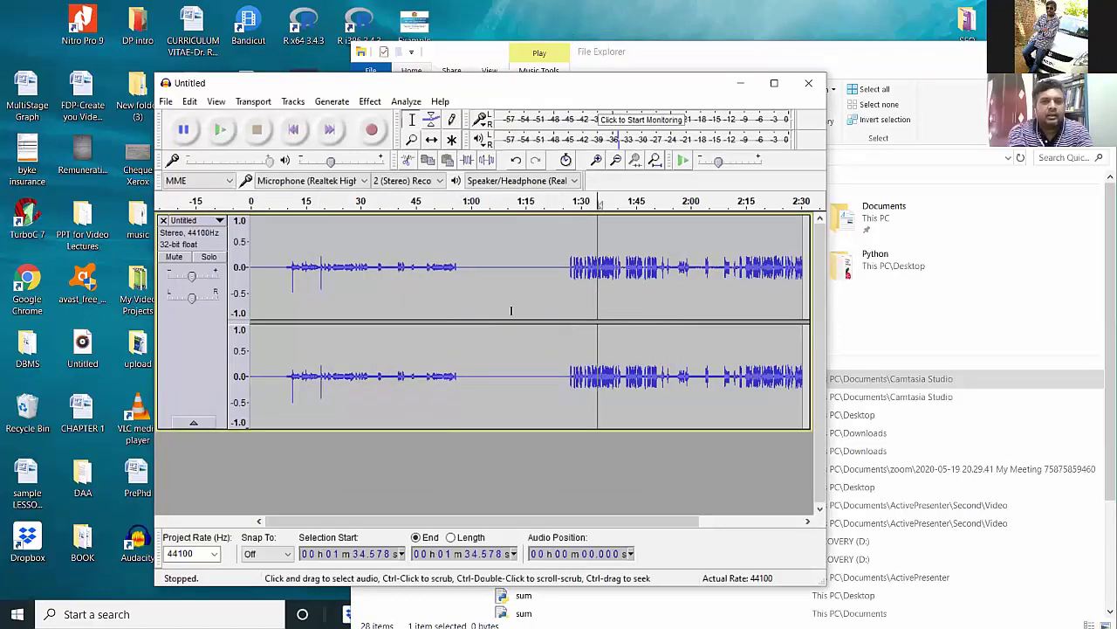
key("ctrl+a")
left_click(370, 101)
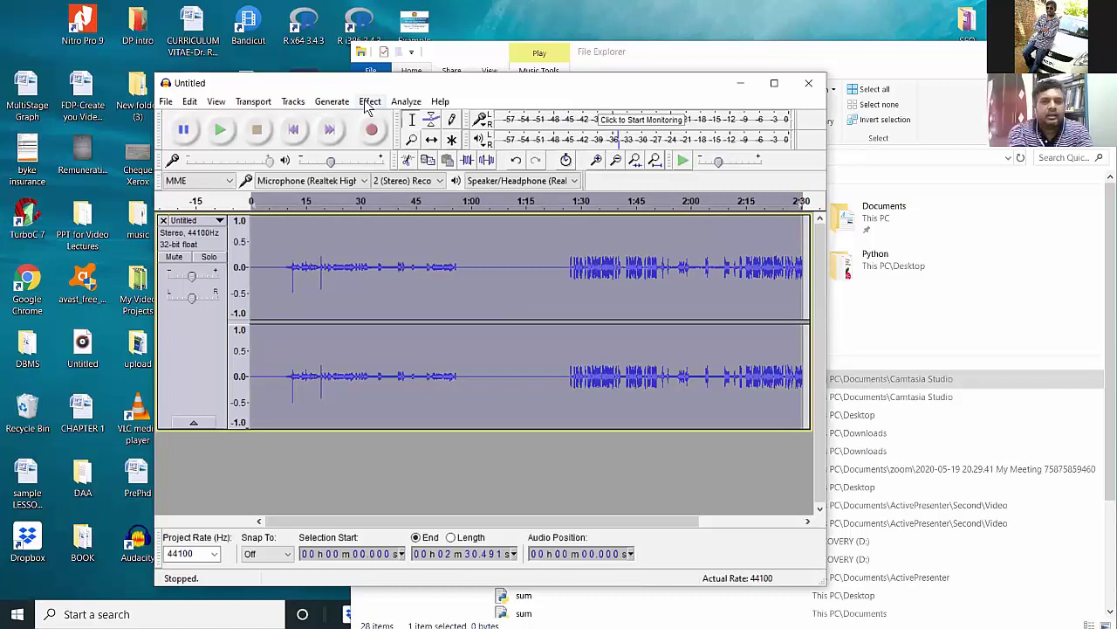
left_click(443, 298)
left_click(552, 459)
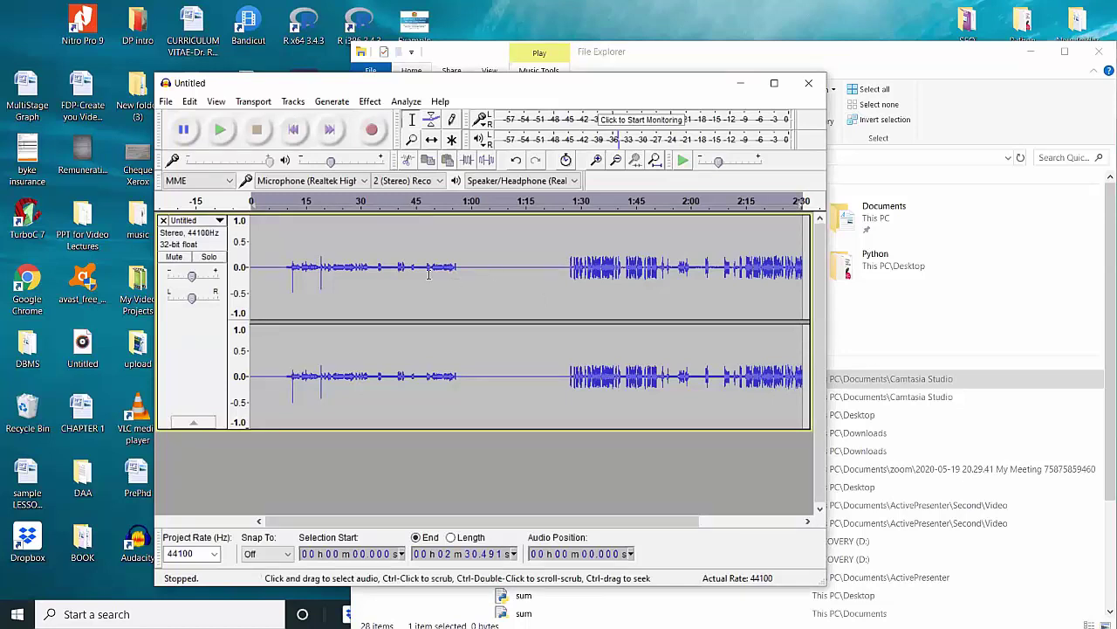
left_click(369, 102)
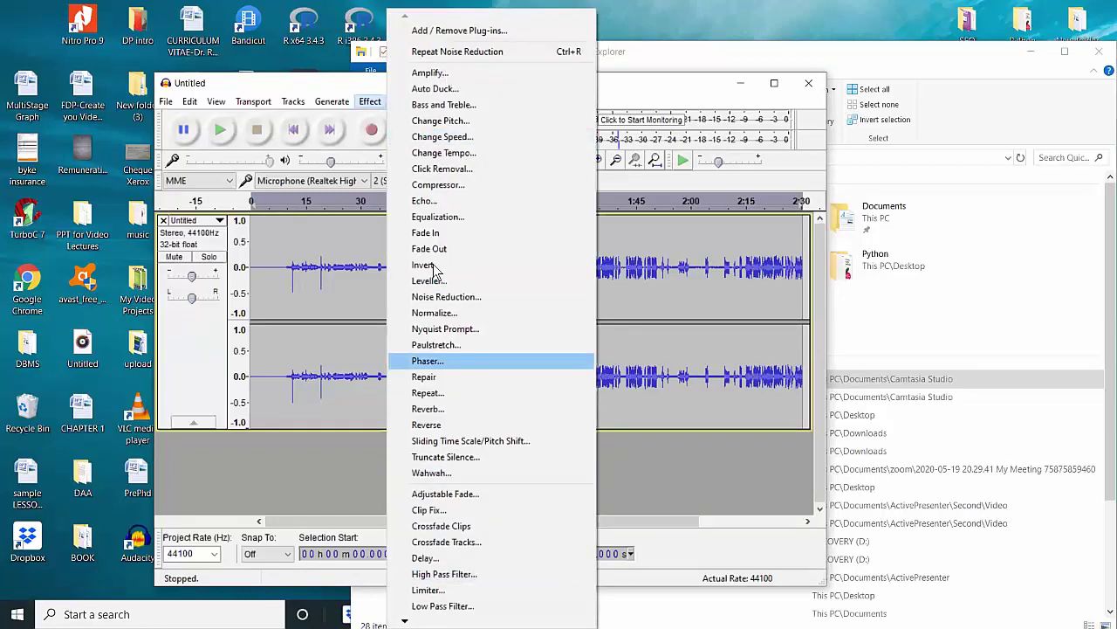
mouse_move(333, 102)
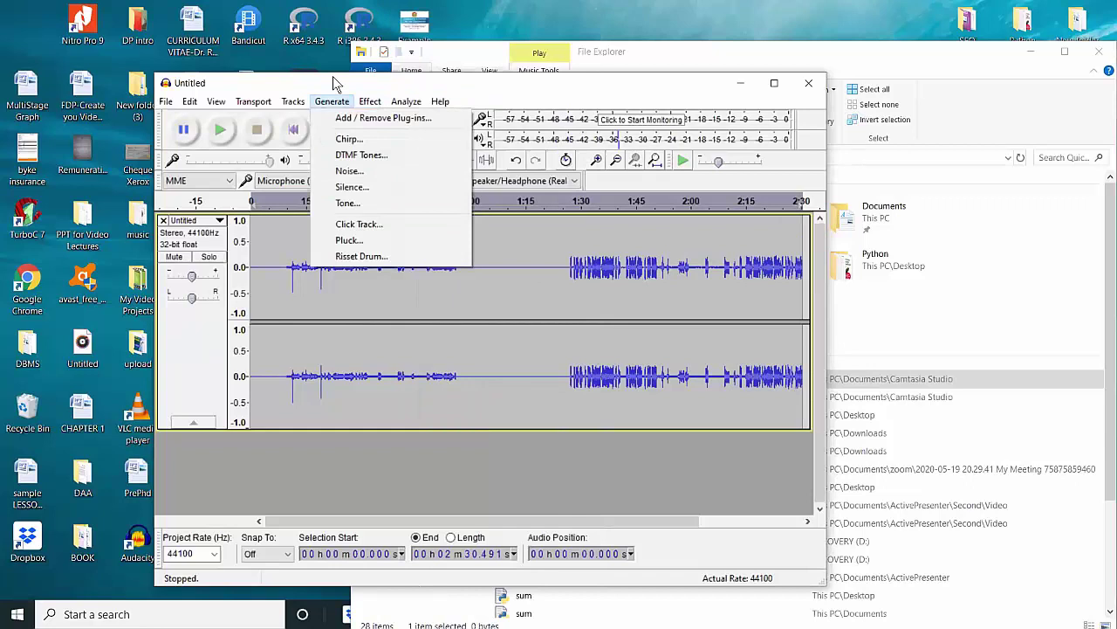
left_click(392, 87)
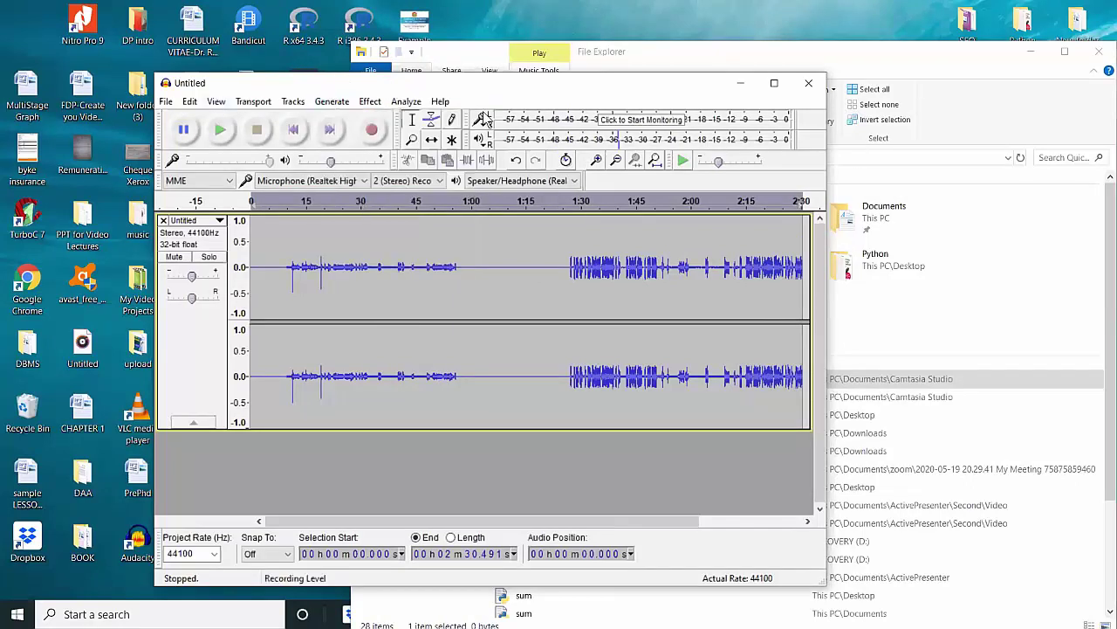
left_click(810, 86)
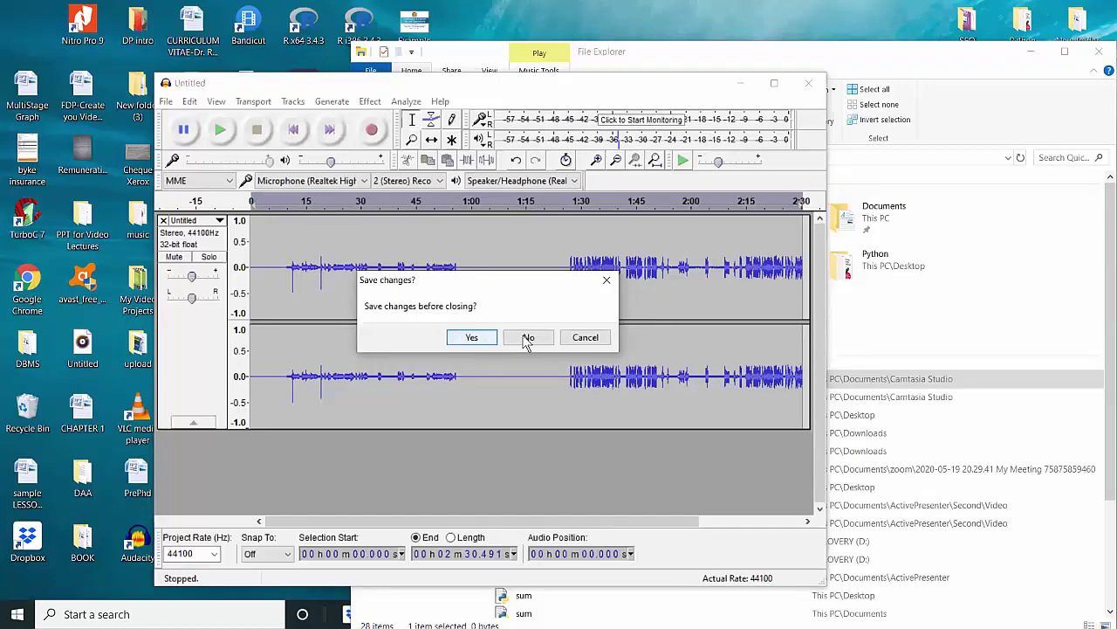
left_click(476, 340)
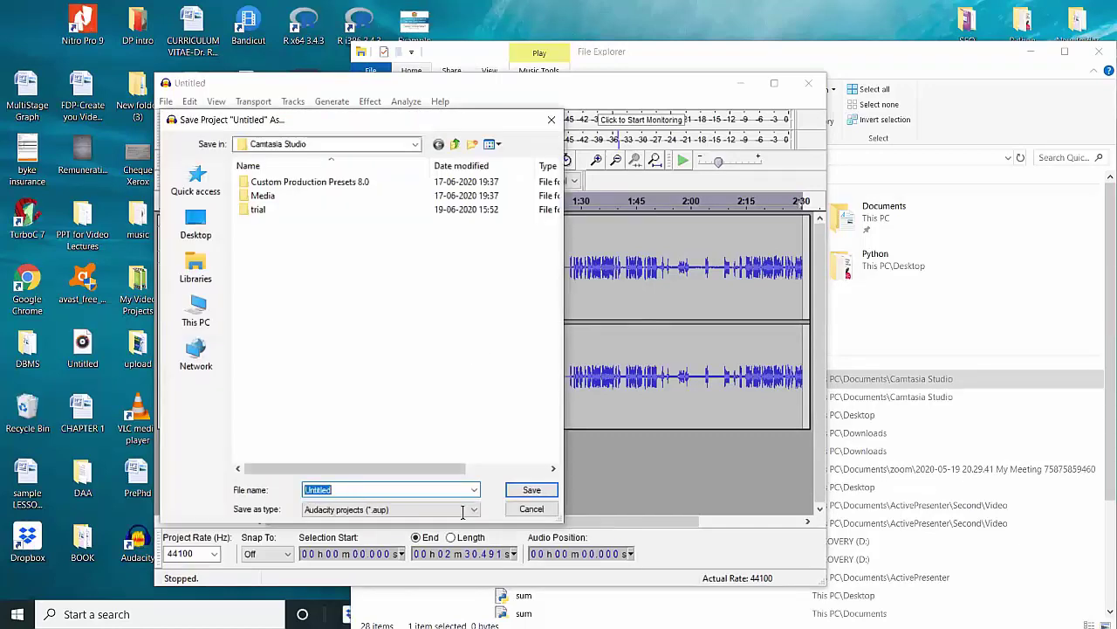
left_click(463, 511)
left_click(462, 522)
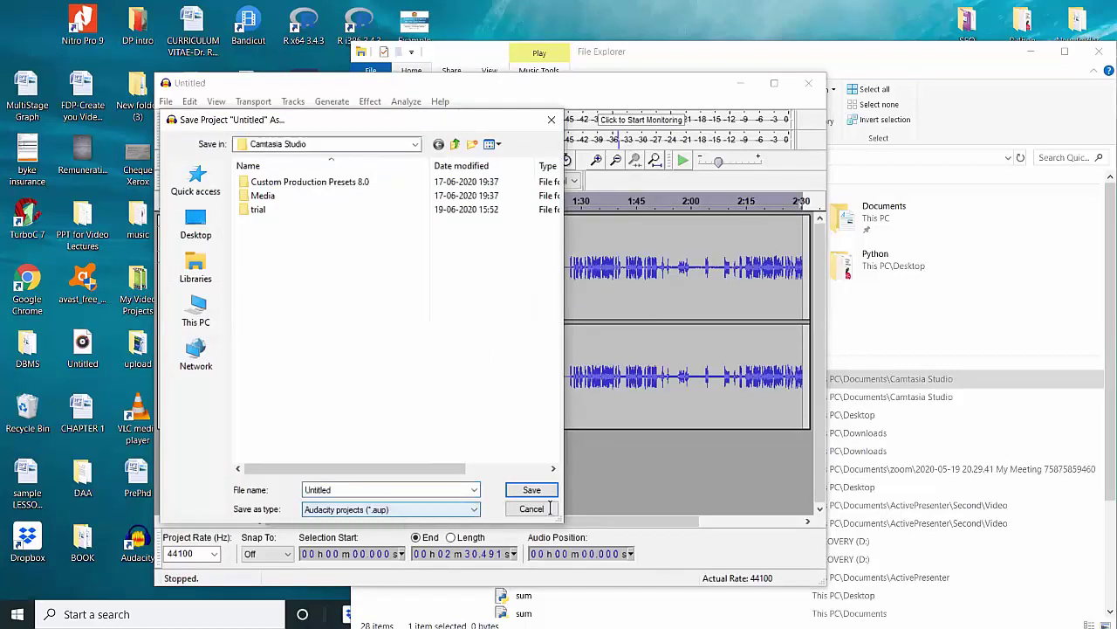
left_click(550, 509)
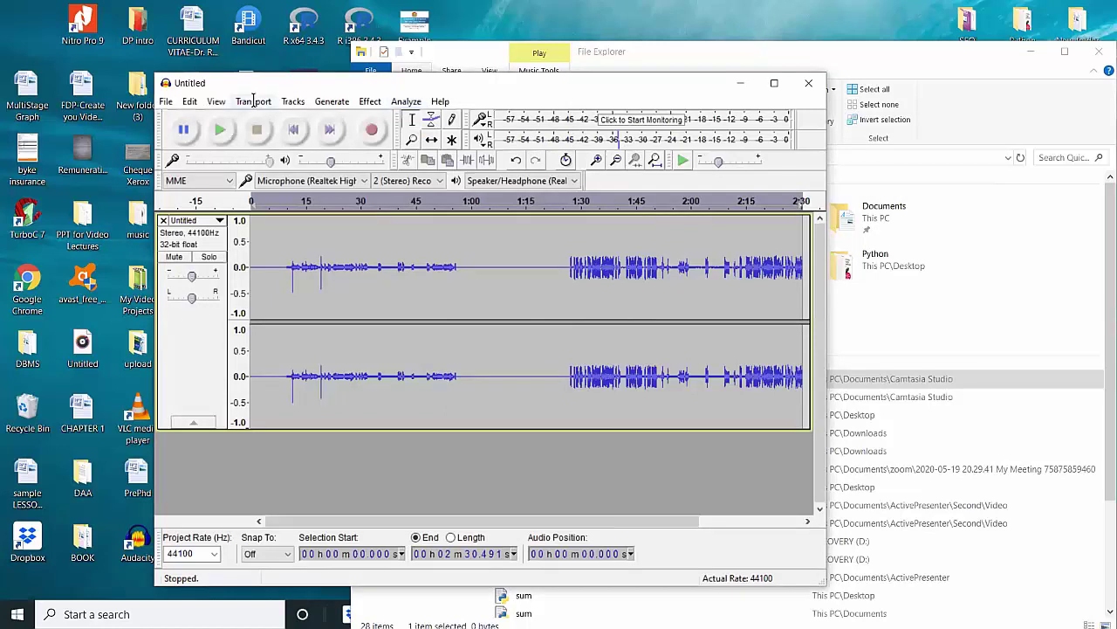
left_click(253, 101)
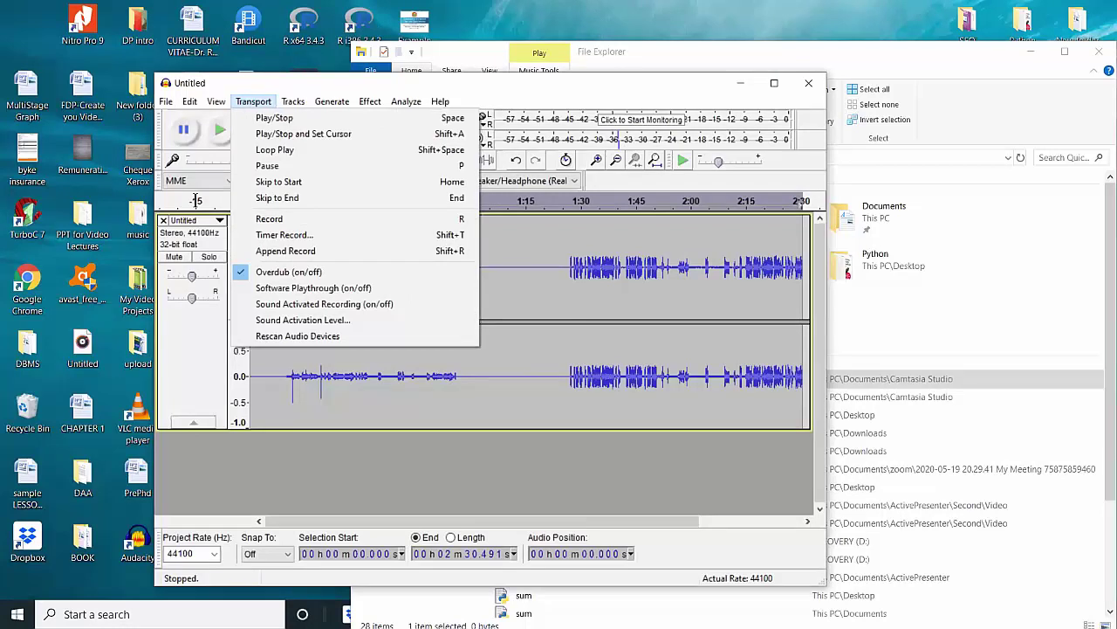
left_click(388, 517)
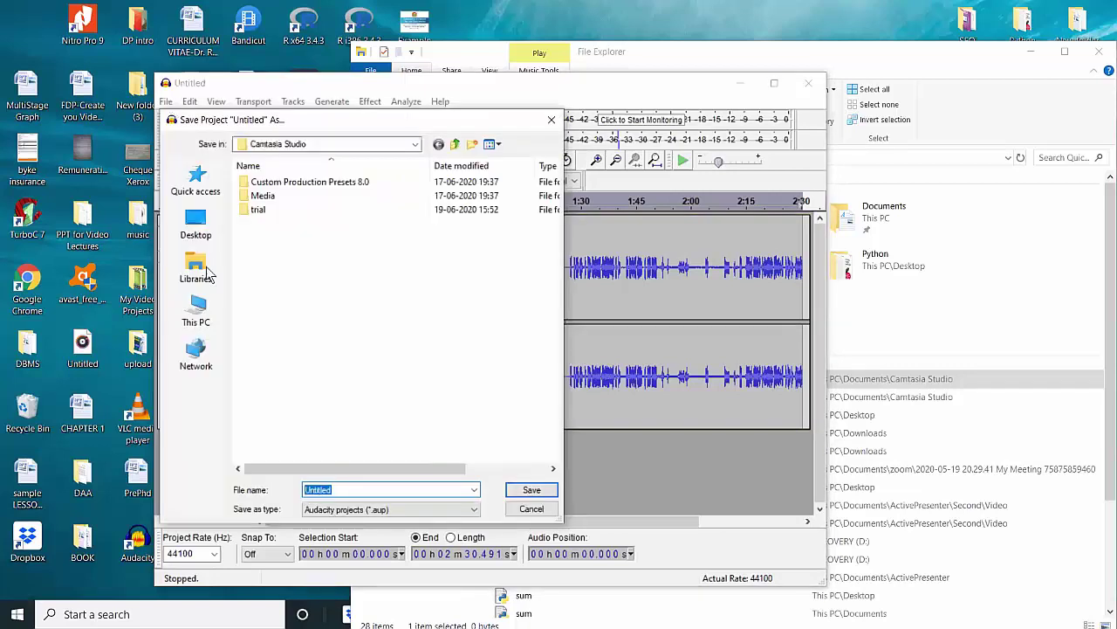
key("Escape")
- Export the cleaned audio to the Desktop as an MP3 file named trial, leaving the metadata empty
key("alt+f")
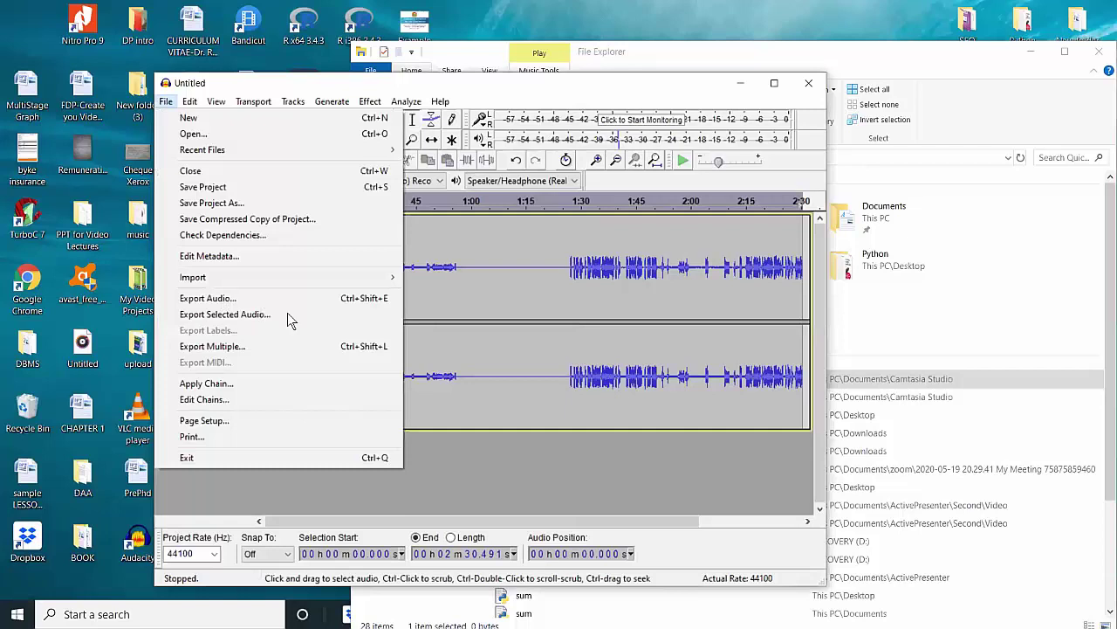
key("Up")
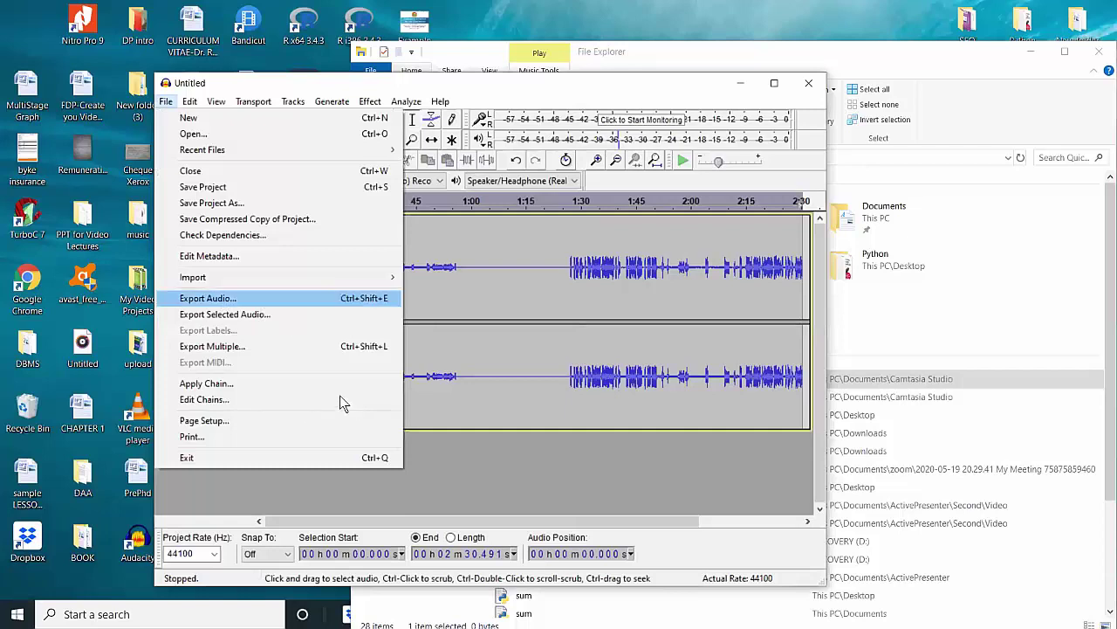
key("Return")
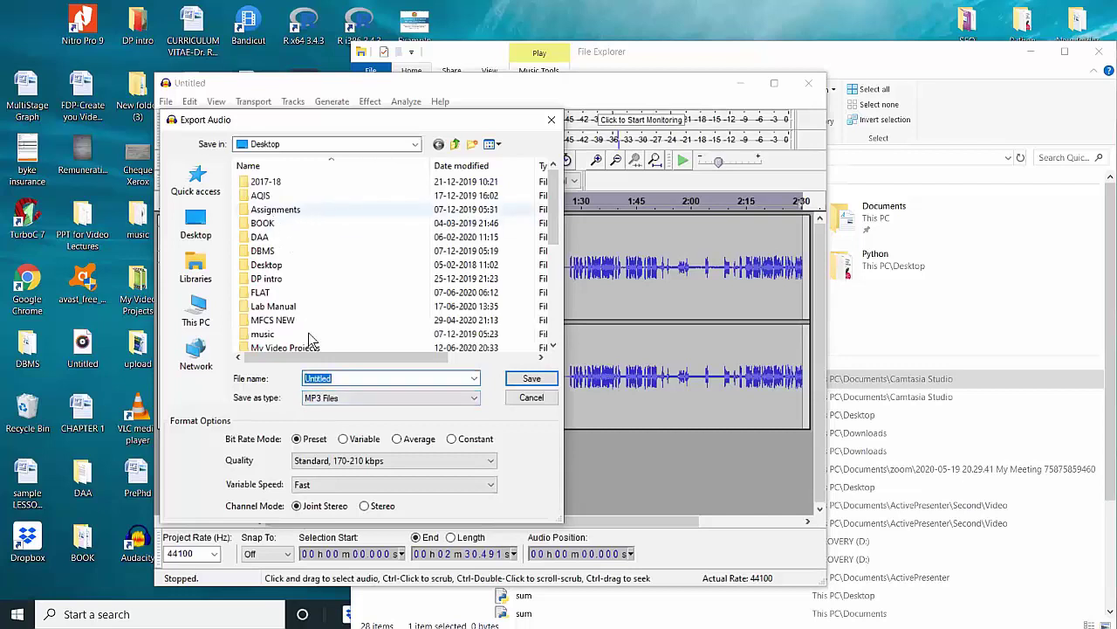
type("t")
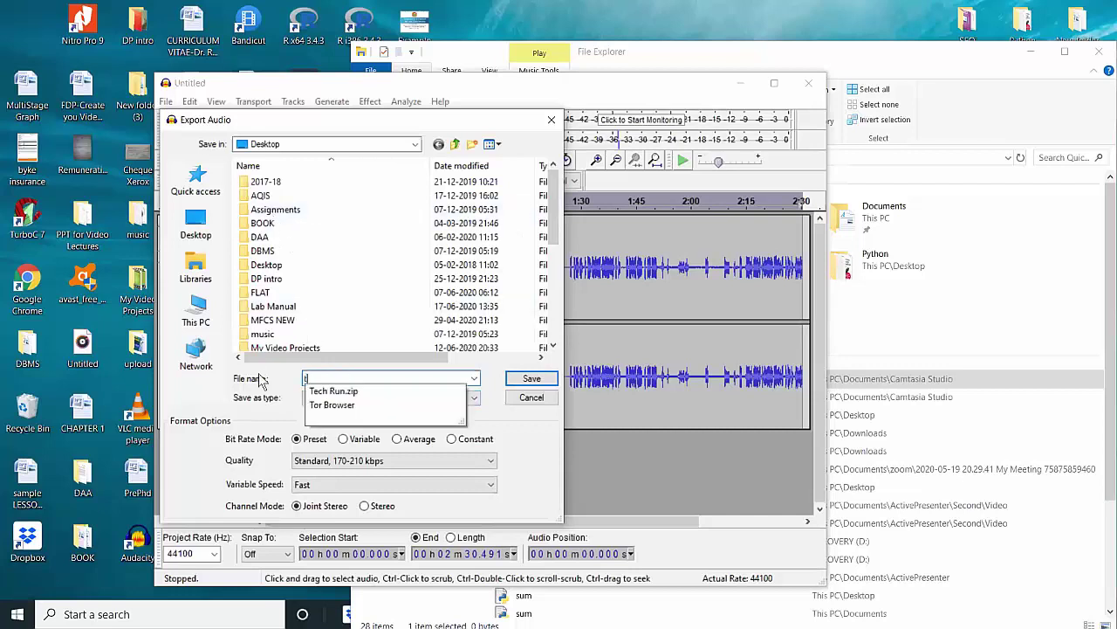
type("rial")
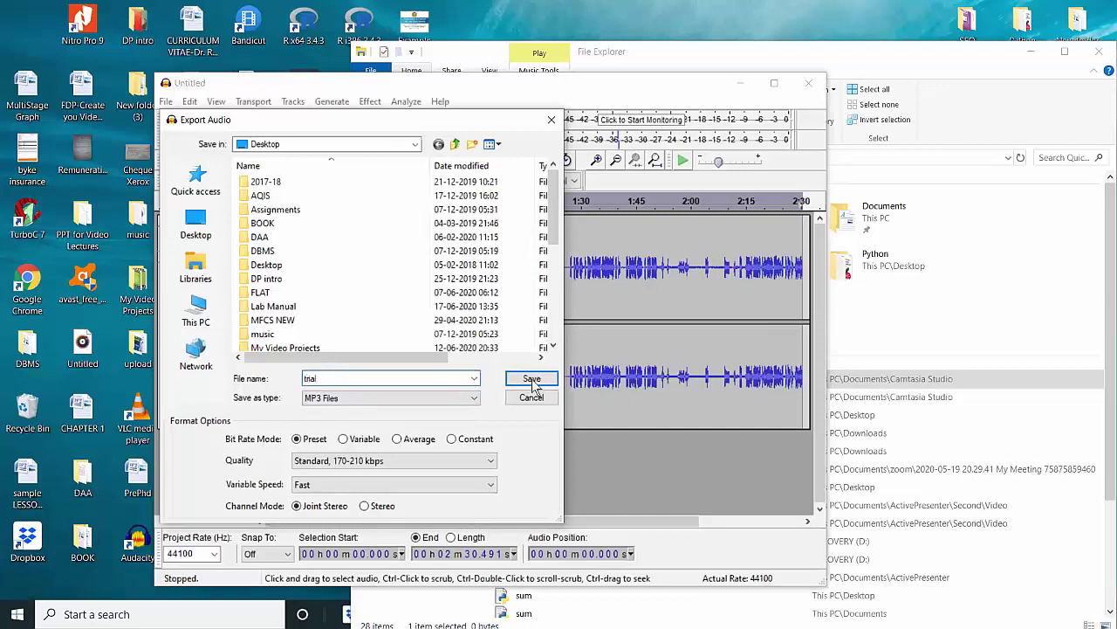
left_click(532, 382)
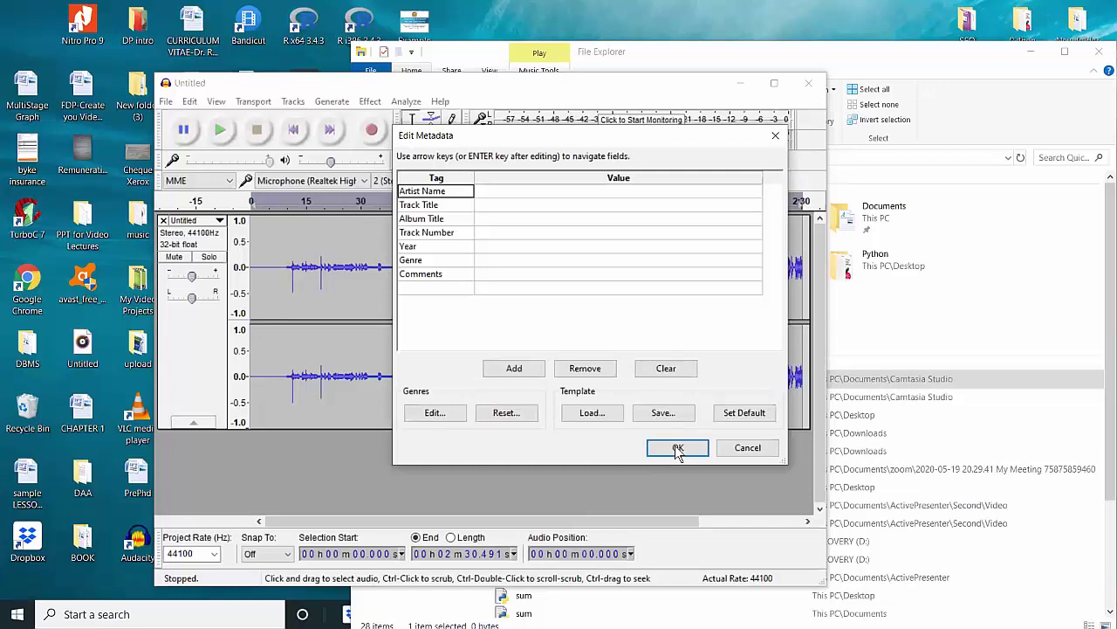
left_click(678, 449)
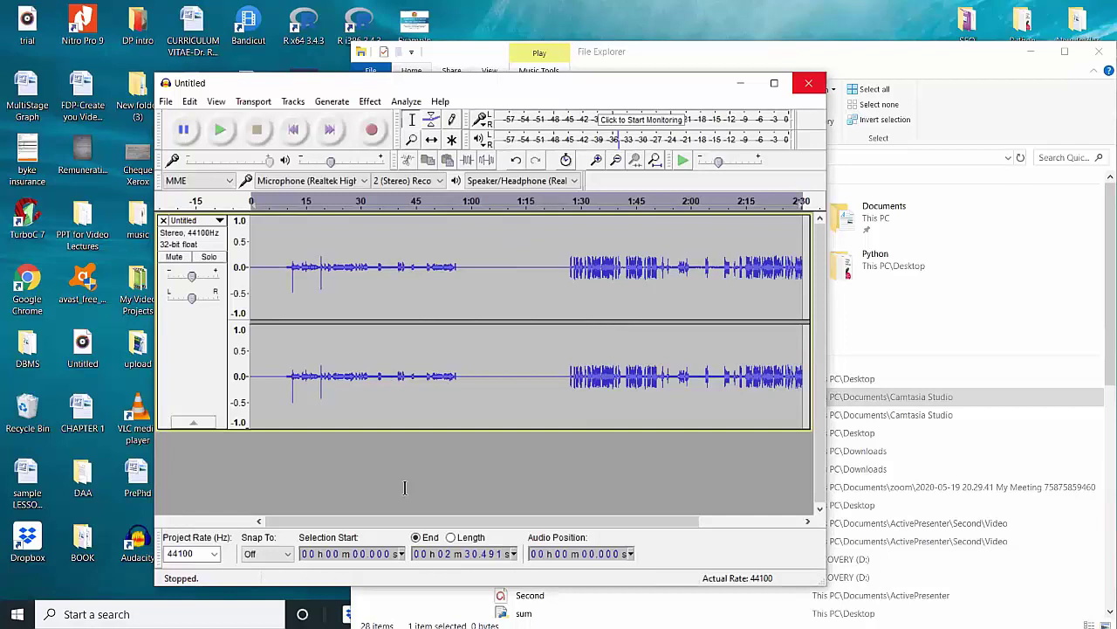
- Save the Audacity project as trail in the Camtasia Studio folder and close the program
key("ctrl+s")
type("trai")
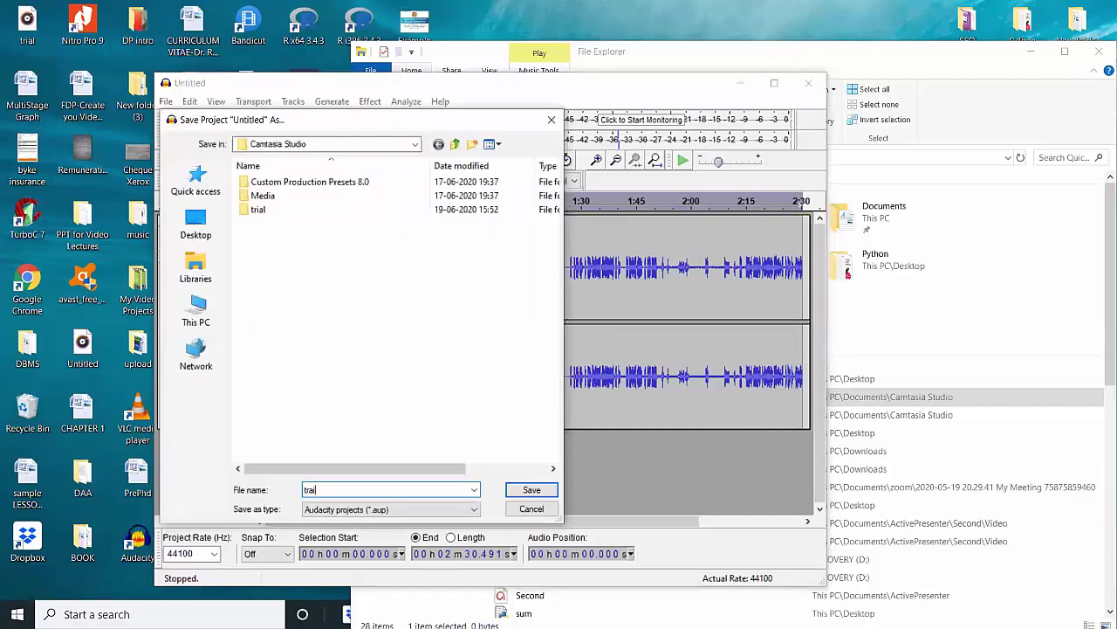
key("Return")
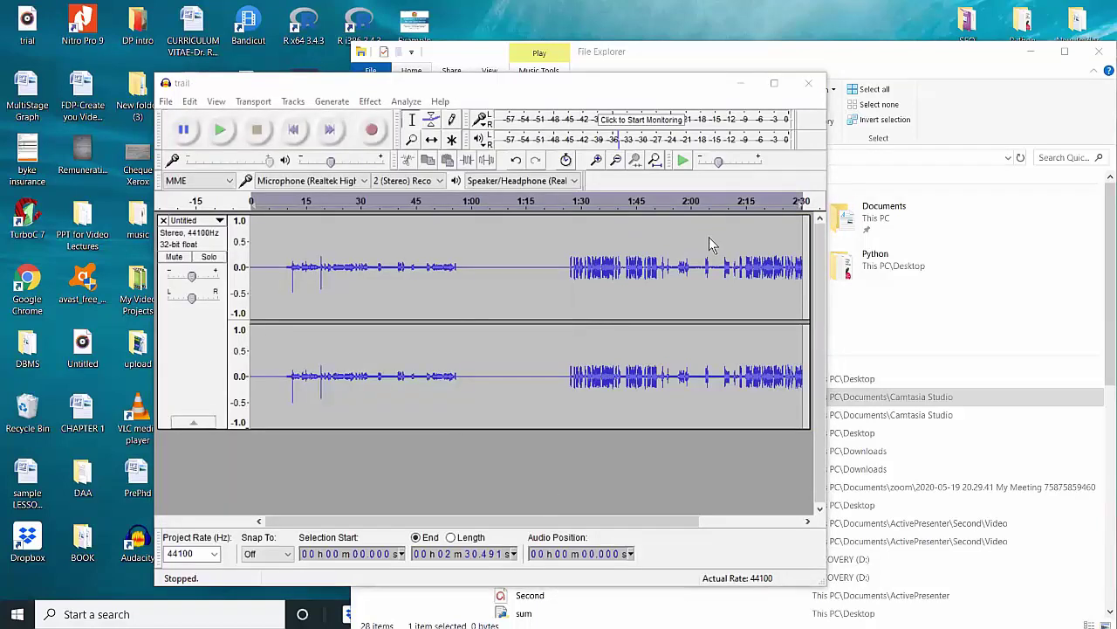
left_click(807, 82)
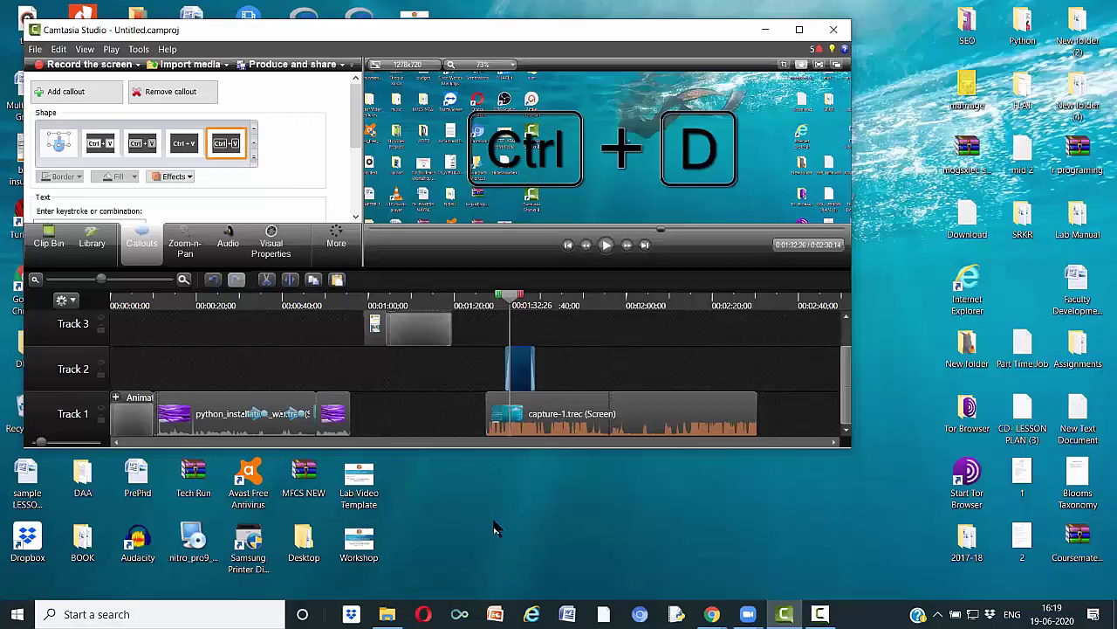
- Switch to Camtasia Studio, maximize it and import the trial audio file from the Desktop
double_click(199, 34)
left_click(166, 40)
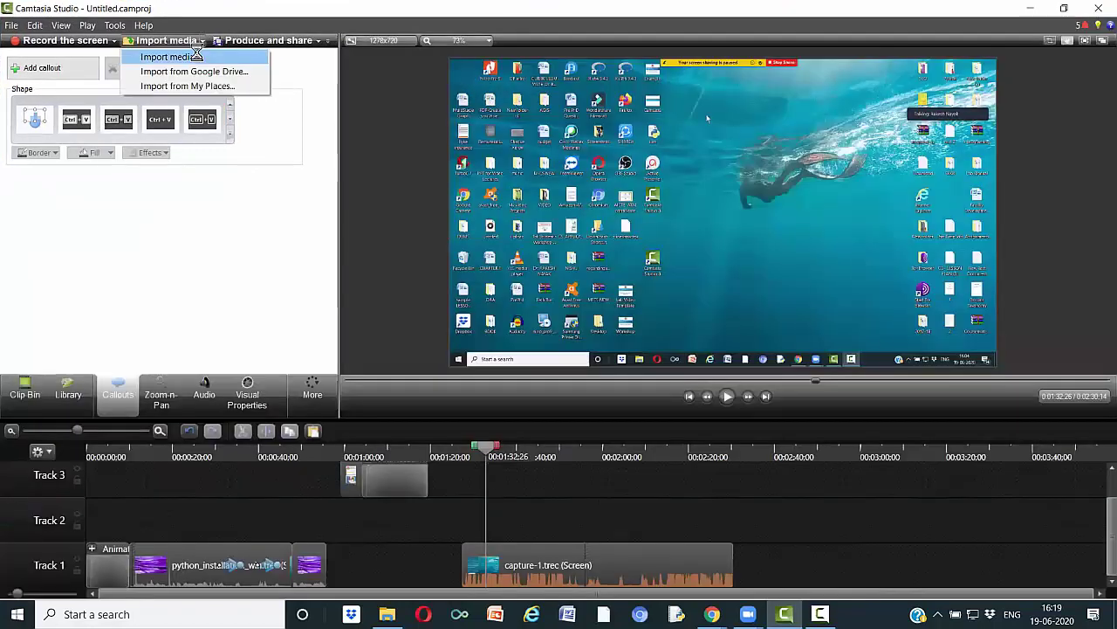
left_click(308, 145)
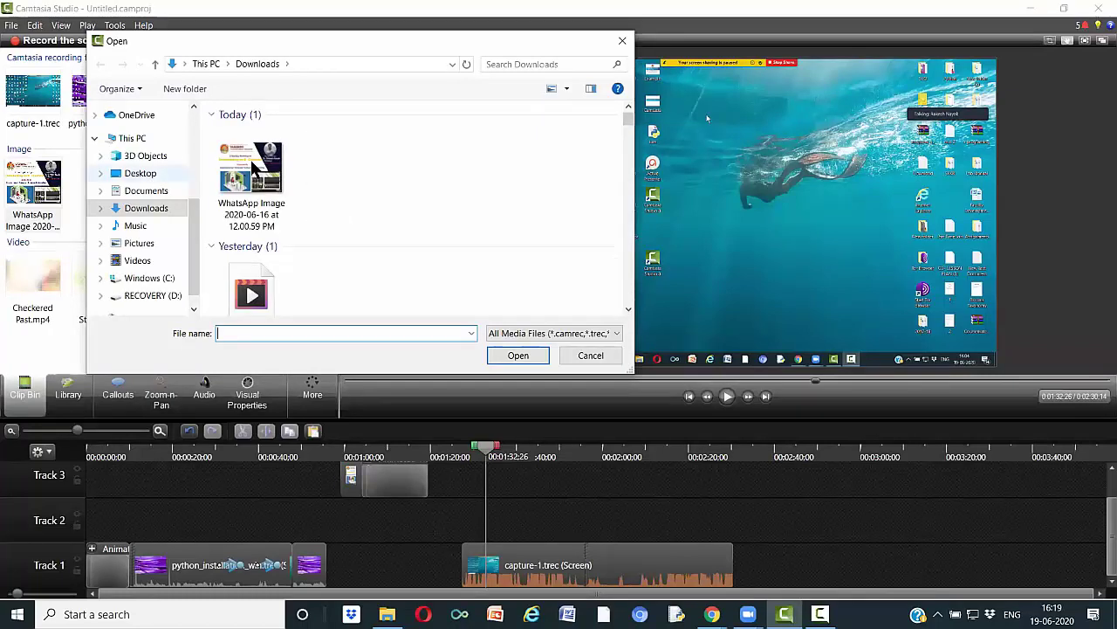
type("trial")
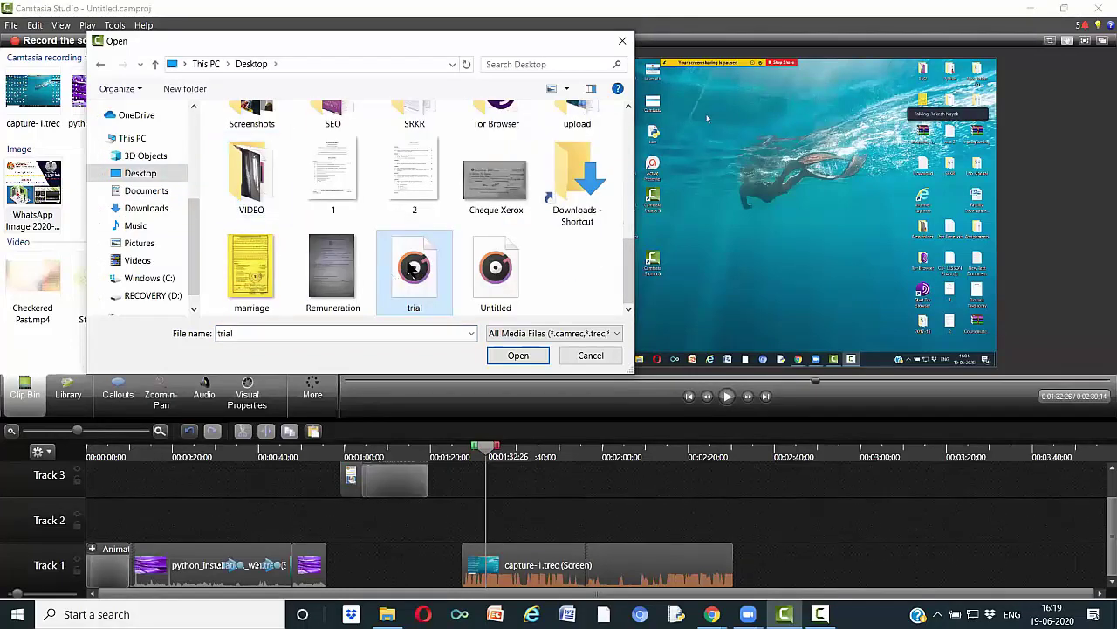
left_click(507, 358)
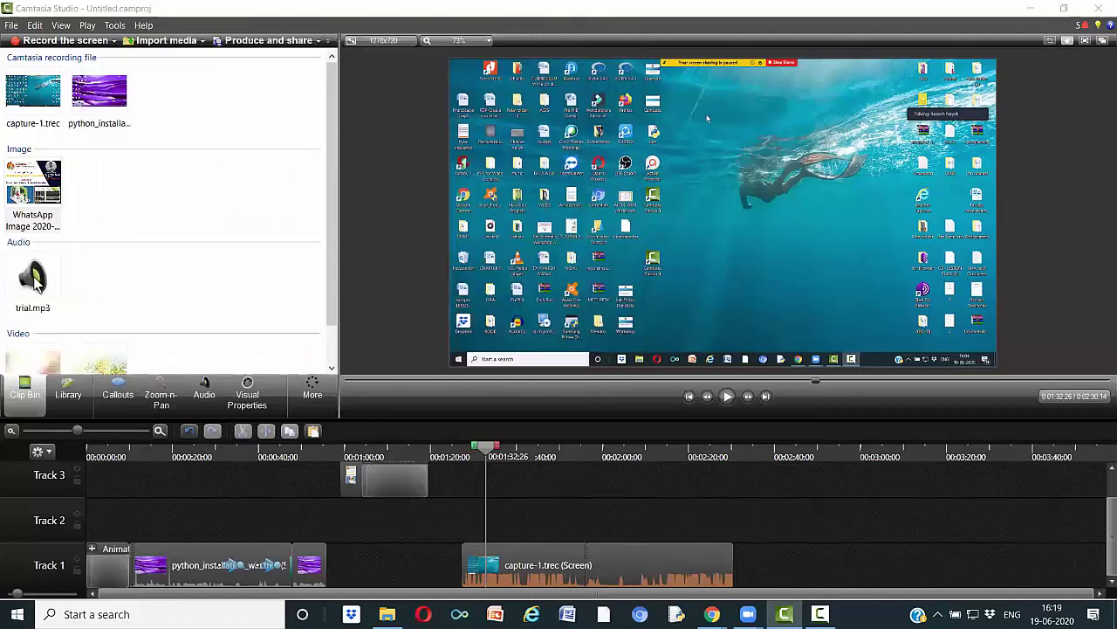
- Place trial.mp3 on Track 2 and align its start with the beginning of the timeline at 00:00:00
left_click_drag(467, 534, 490, 528)
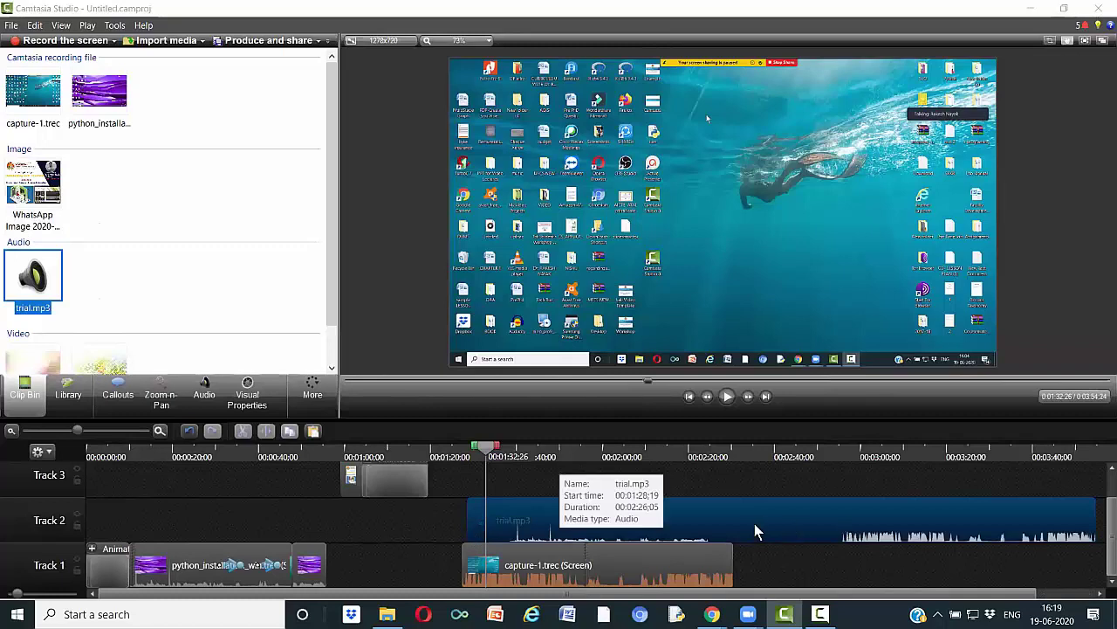
left_click_drag(745, 523, 734, 519)
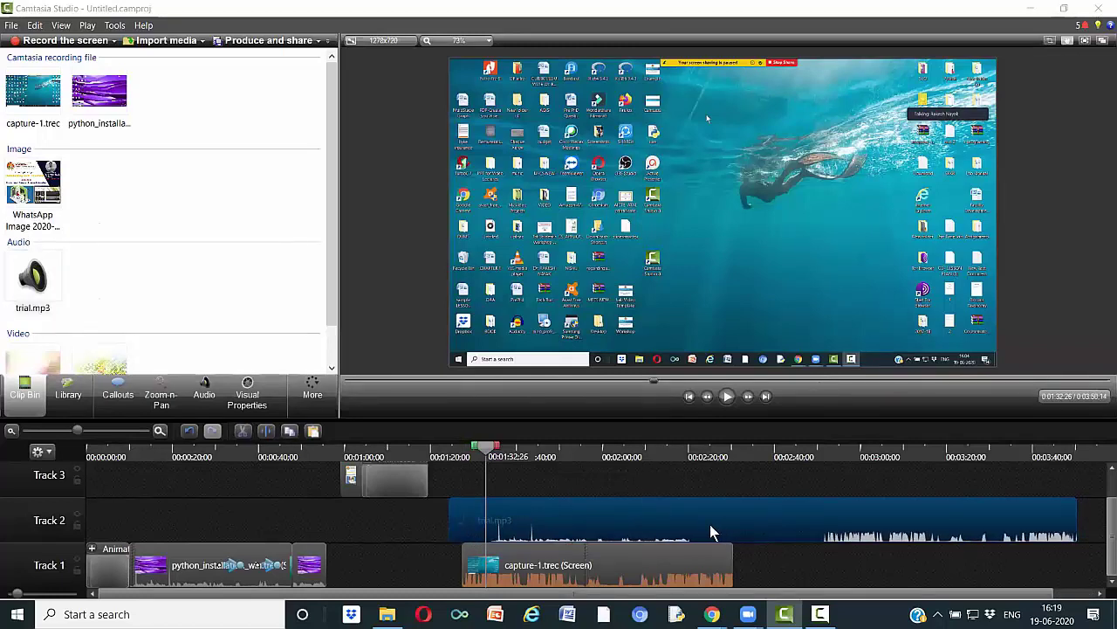
left_click_drag(526, 521, 524, 521)
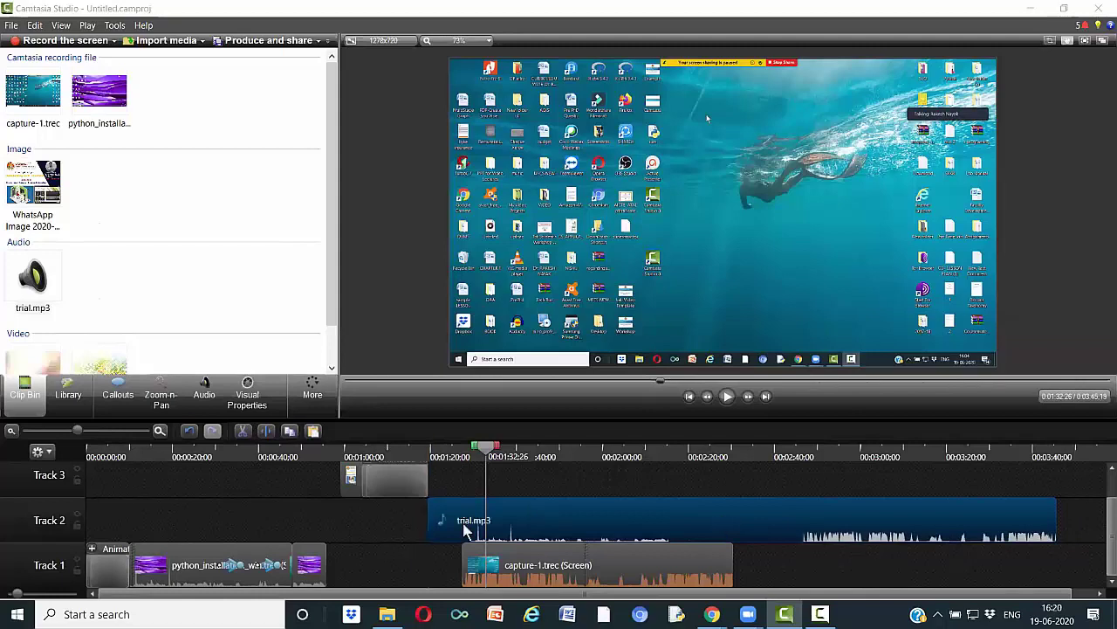
left_click_drag(330, 525, 70, 522)
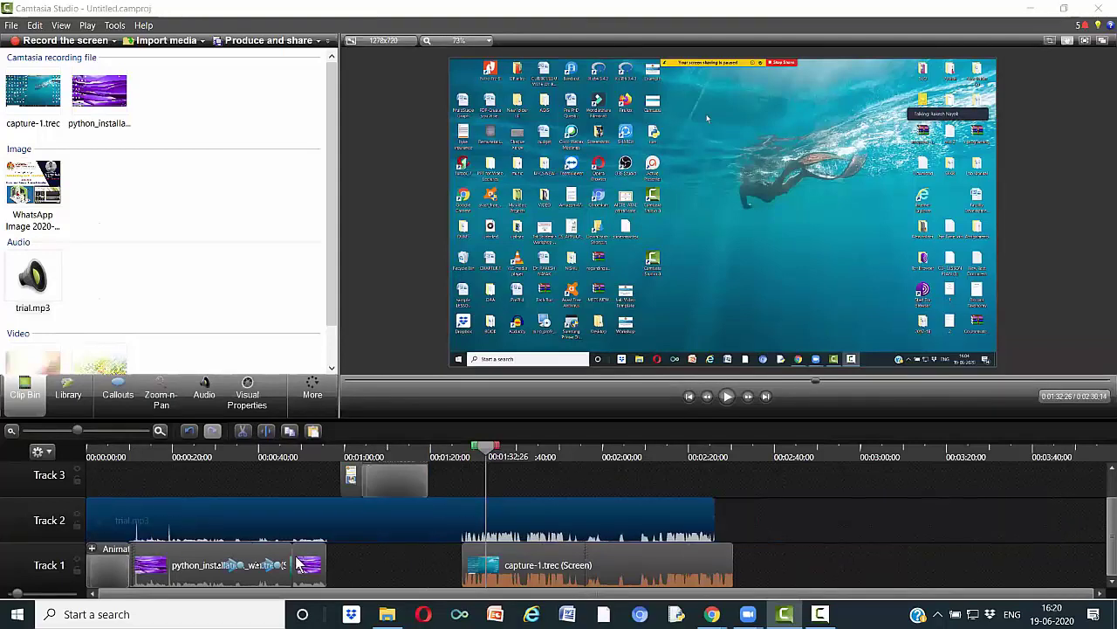
left_click(879, 522)
left_click(560, 515)
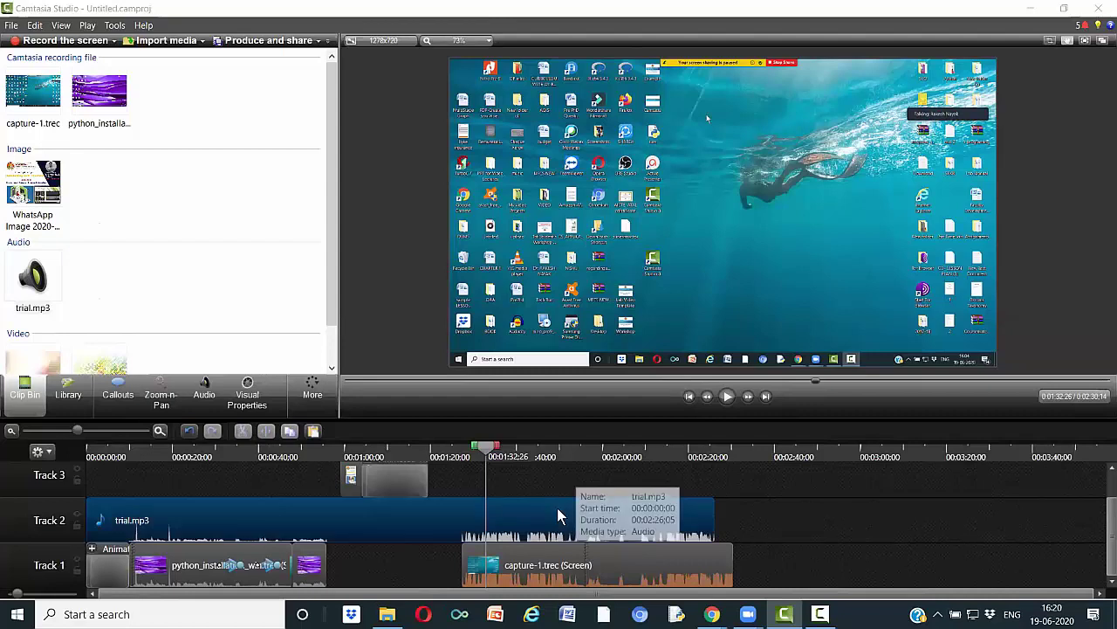
- Silence the original audio of the capture-1.trec clip on Track 1 and play the timeline from about 1:27 to check the sound
left_click(550, 576)
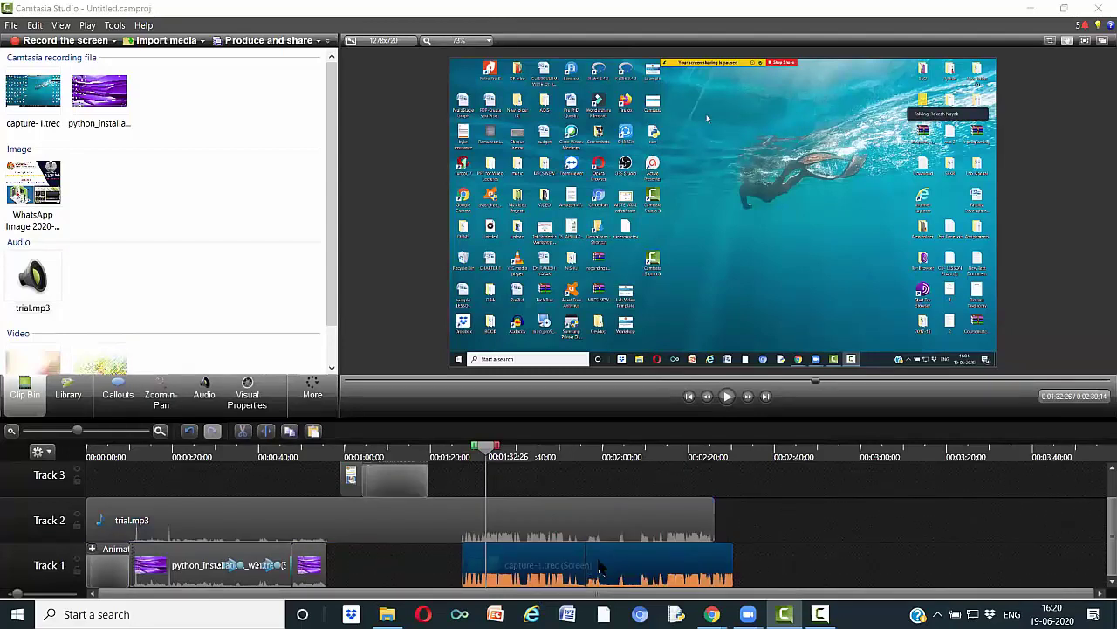
key("d")
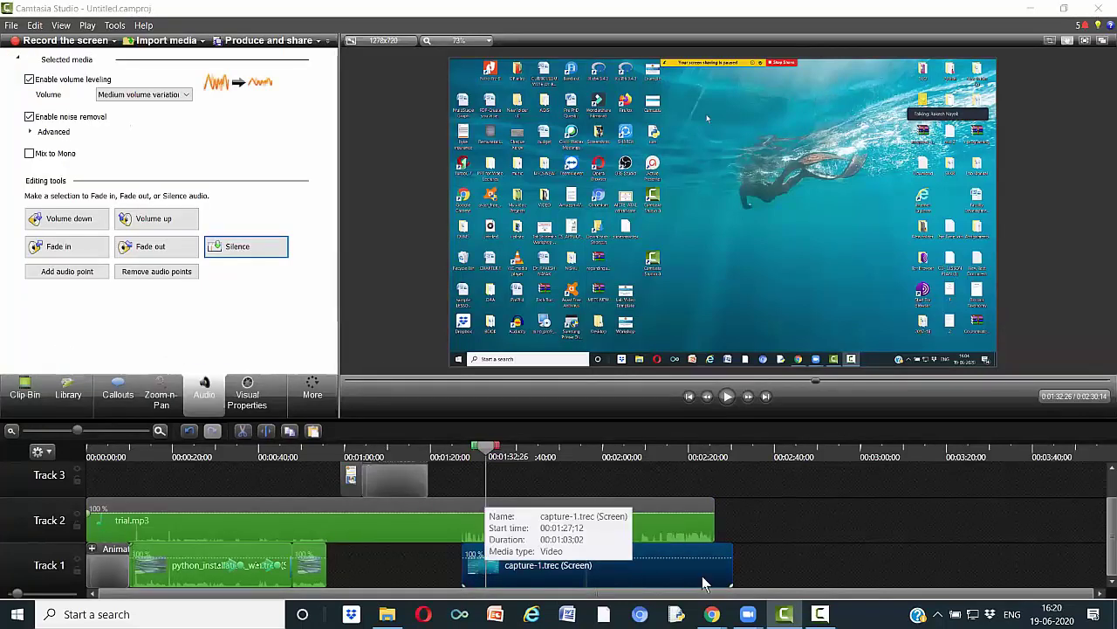
left_click(465, 456)
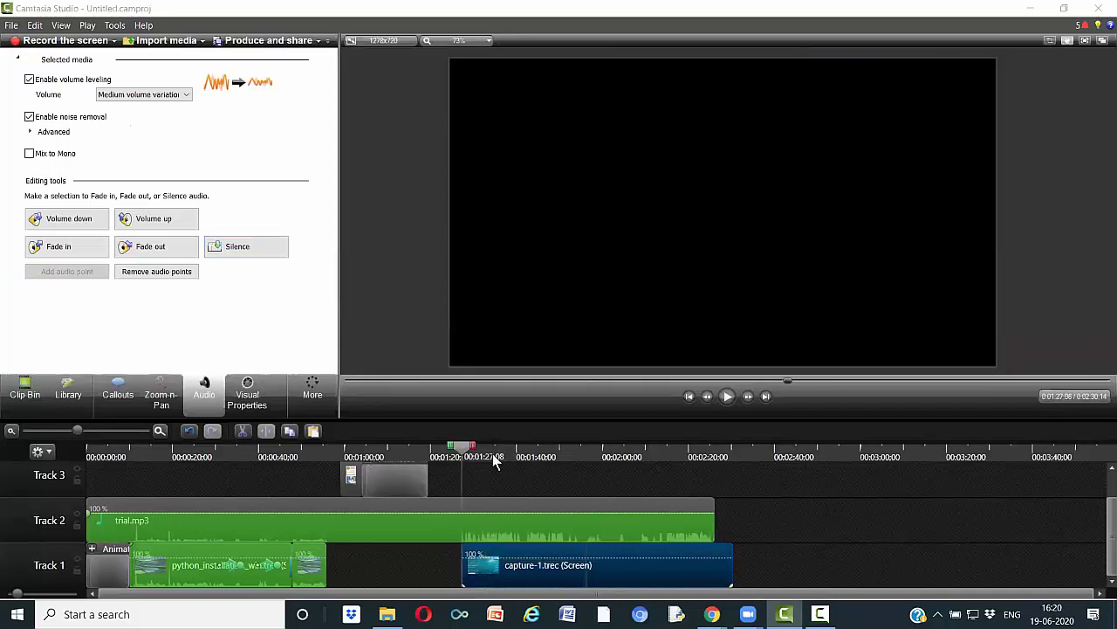
left_click(727, 395)
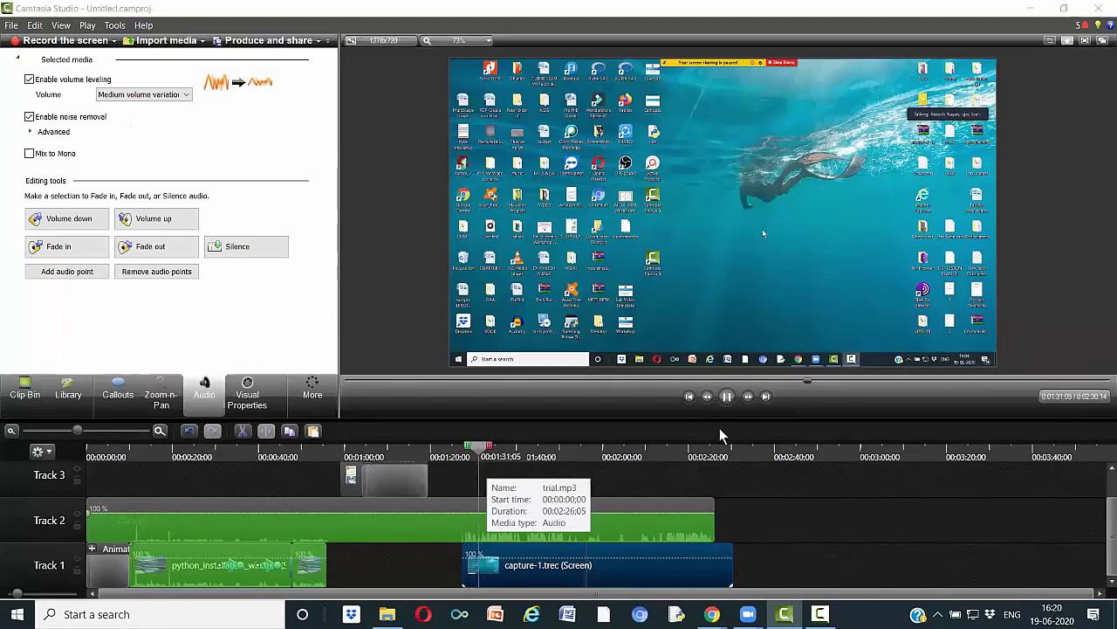
key("space")
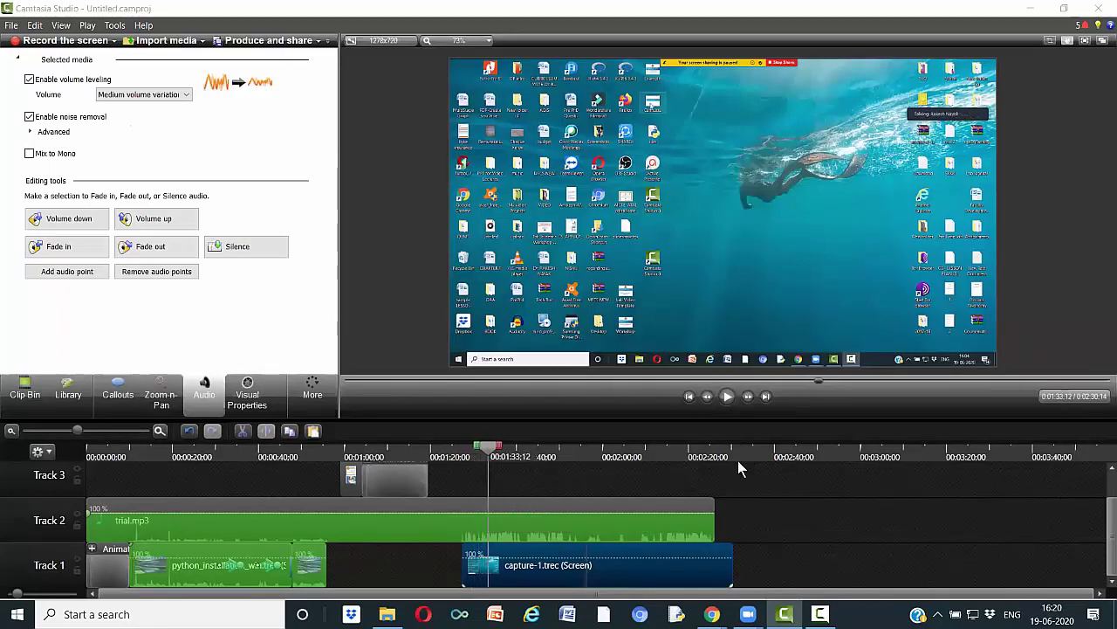
left_click(786, 511)
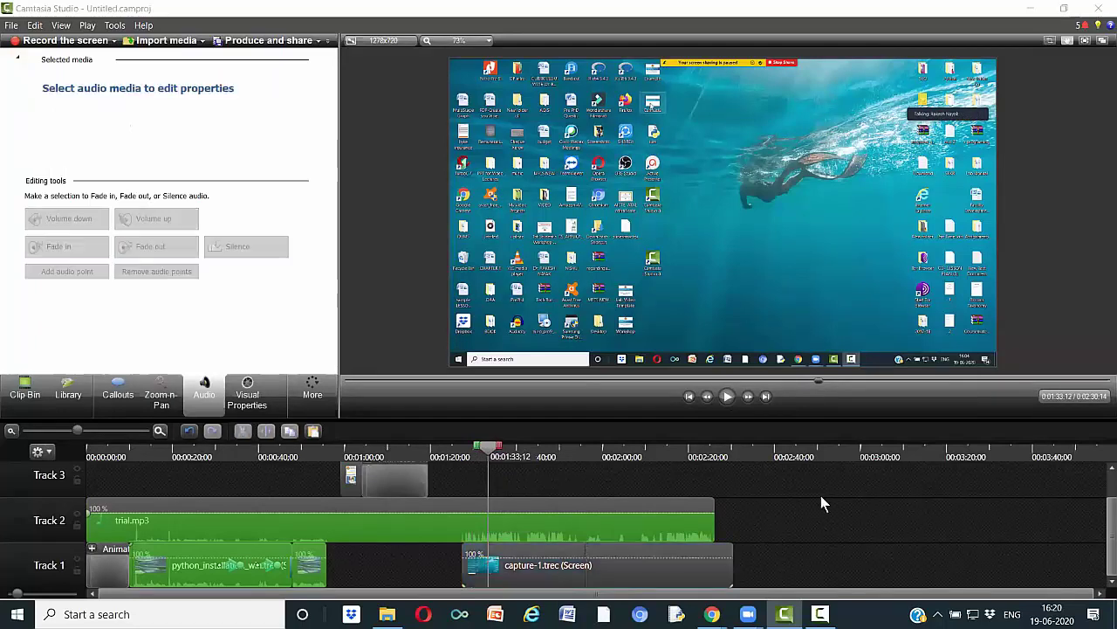
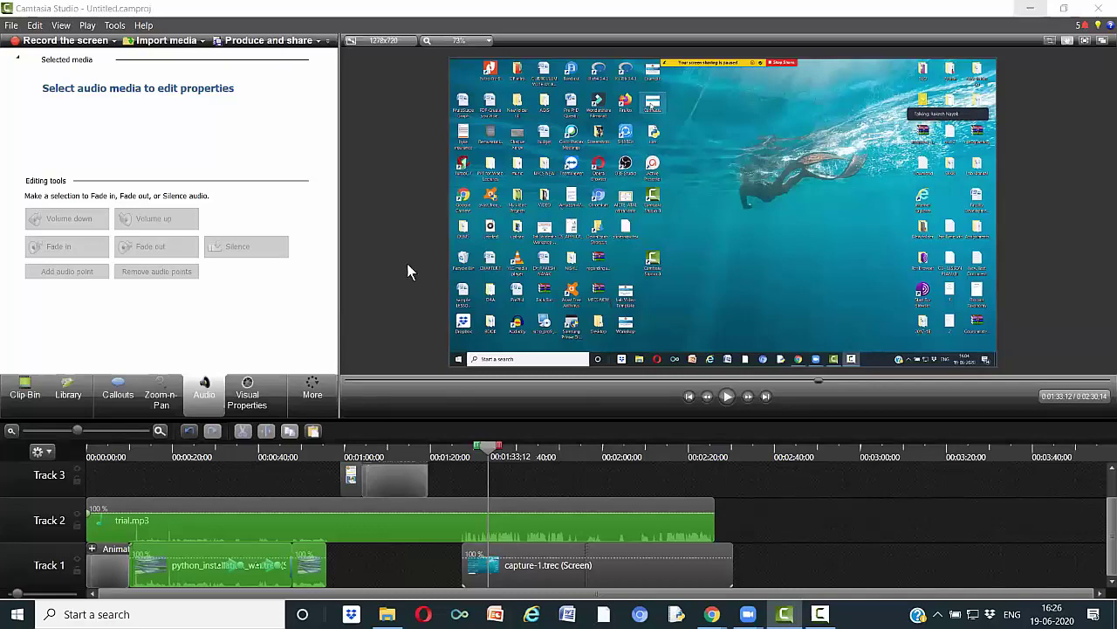
- Show the desktop and launch Wondershare Filmora9
key("super+d")
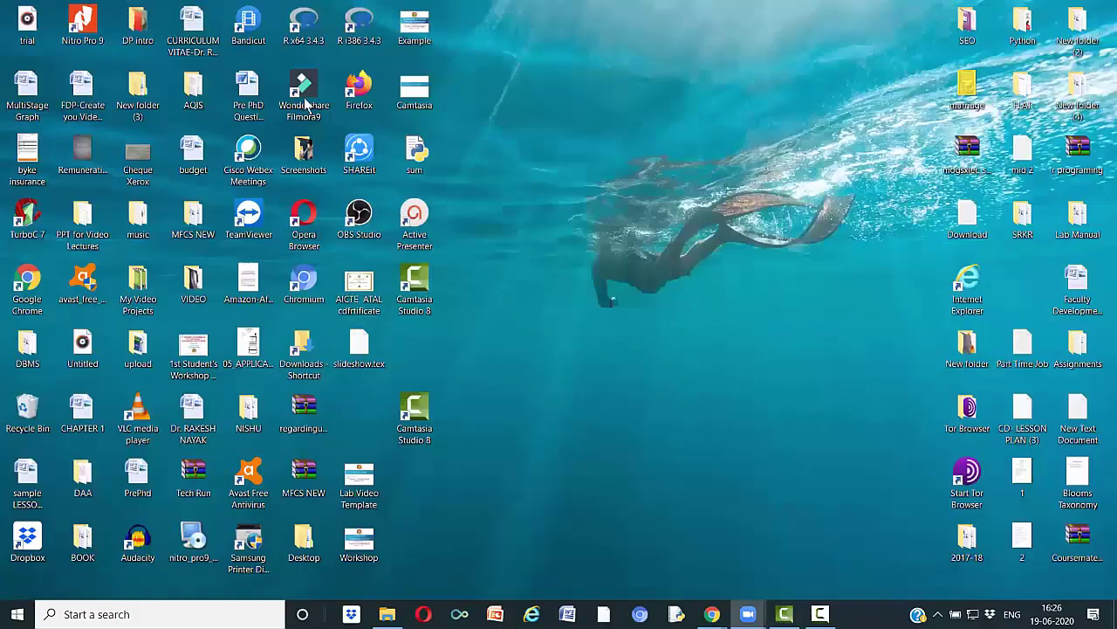
double_click(311, 103)
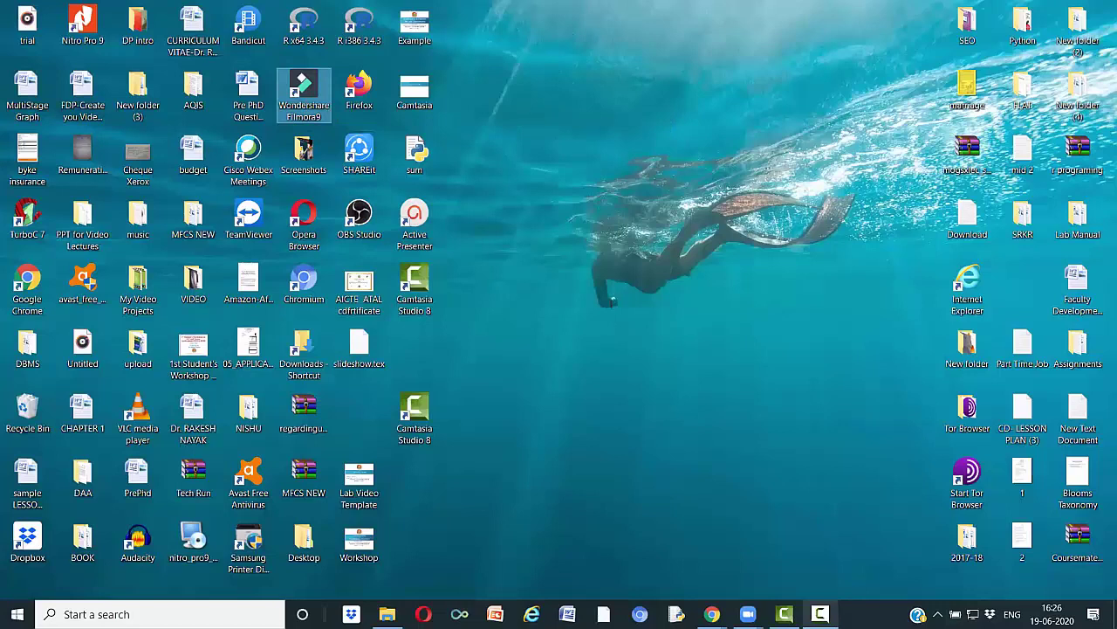
left_click(647, 432)
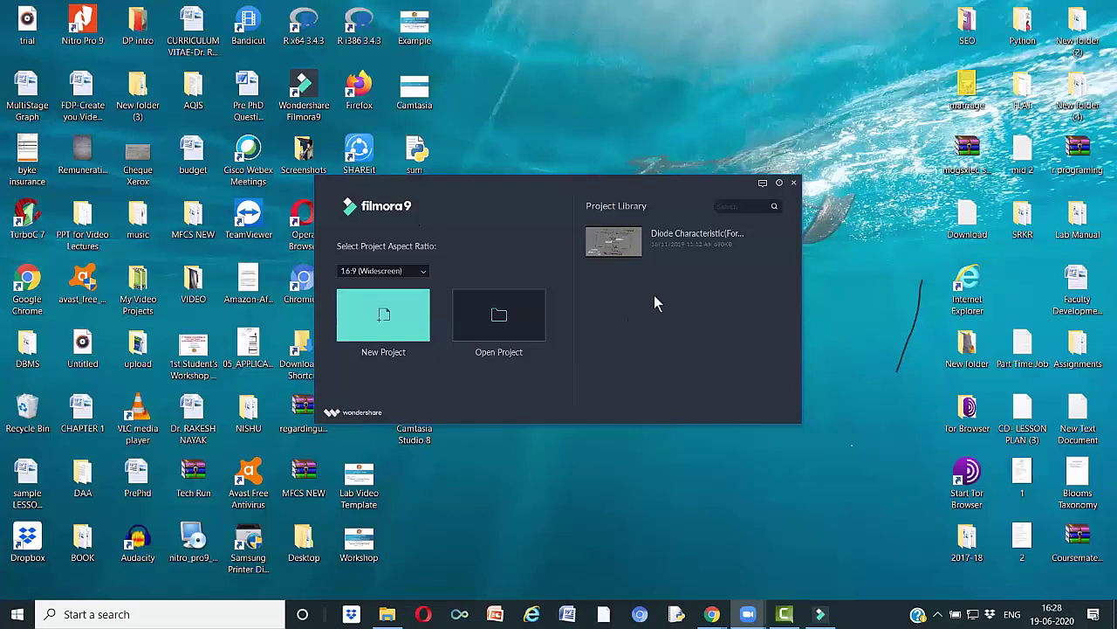
- Create a new 16:9 (Widescreen) project and display the built-in audio library
left_click(381, 319)
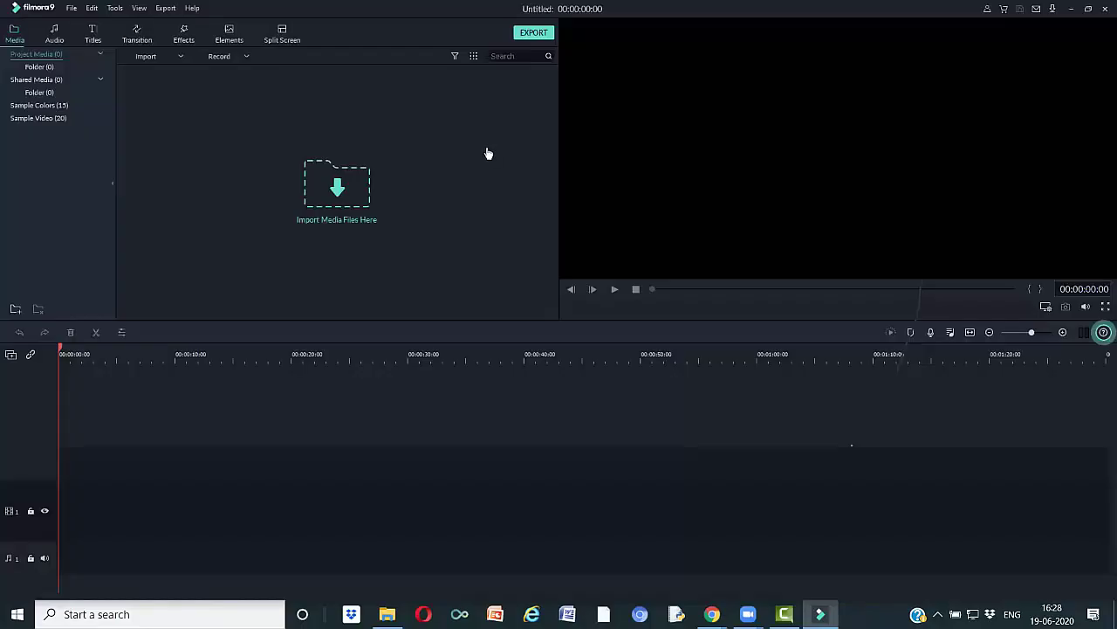
left_click(53, 34)
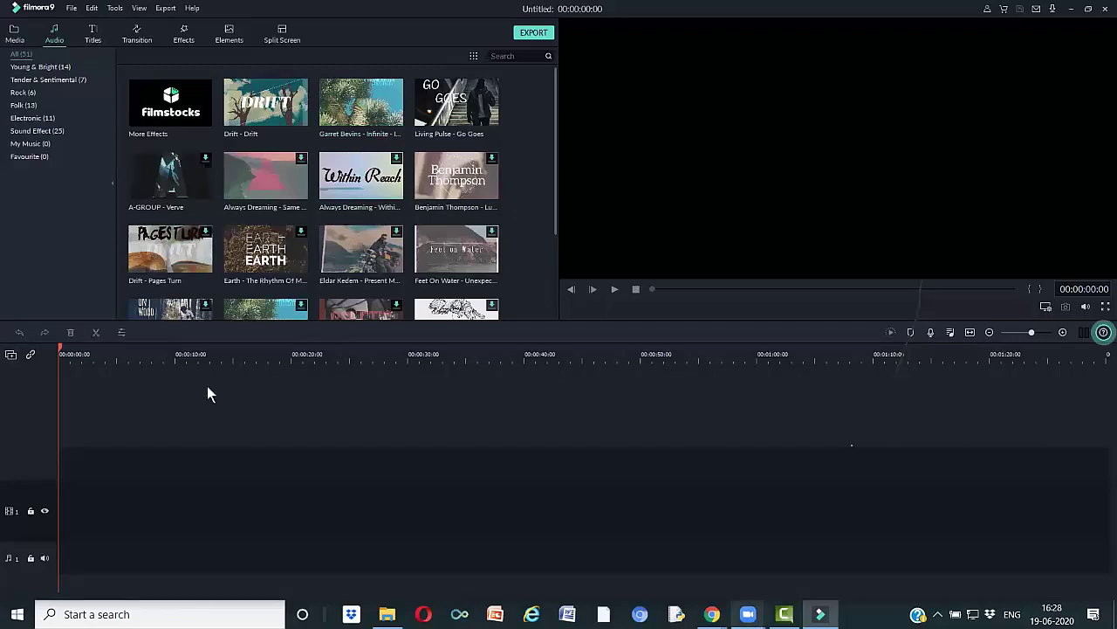
- Switch to Camtasia Studio to view its Library assets for comparison, and return to Filmora9
key("alt+Tab")
left_click(77, 395)
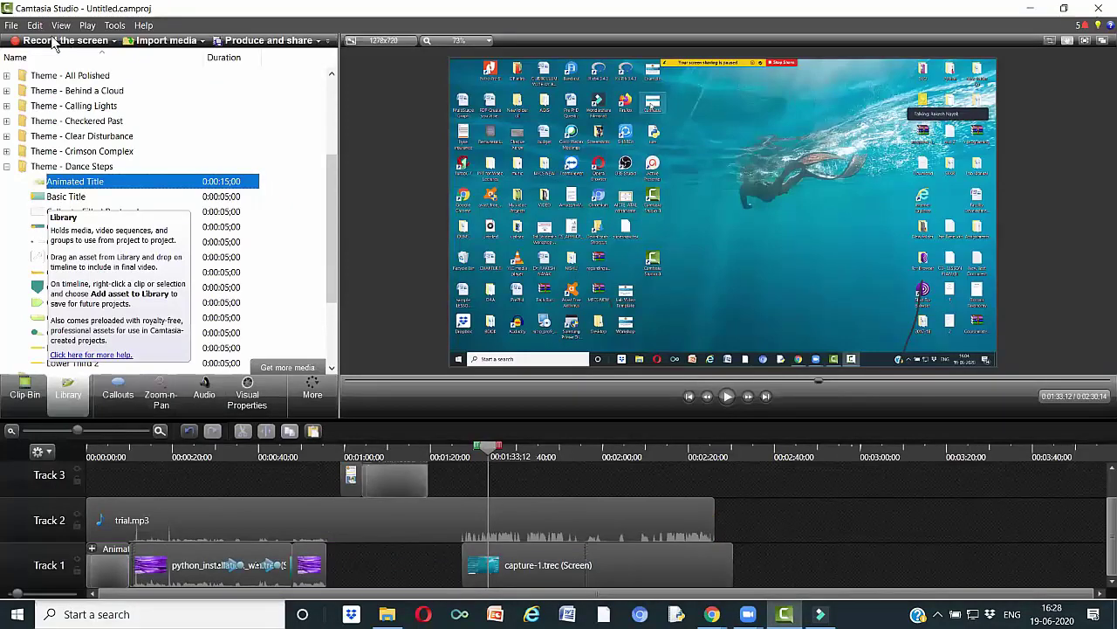
key("alt+Tab")
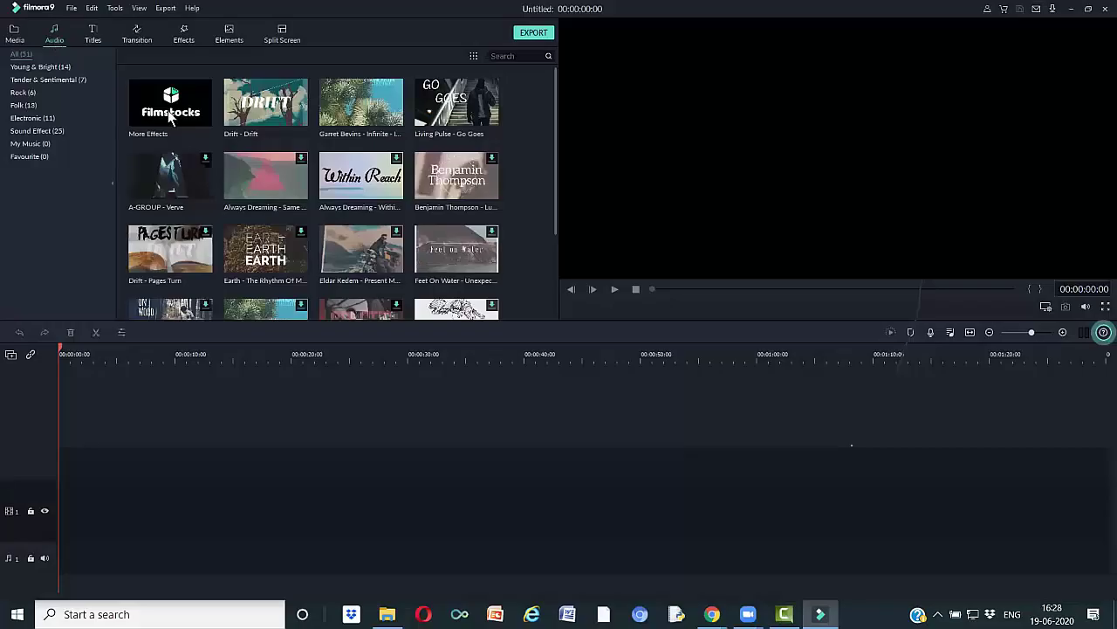
- Add two credit titles at the start of video track 1 using Credit 2, play them and preview Credit 6
left_click(97, 37)
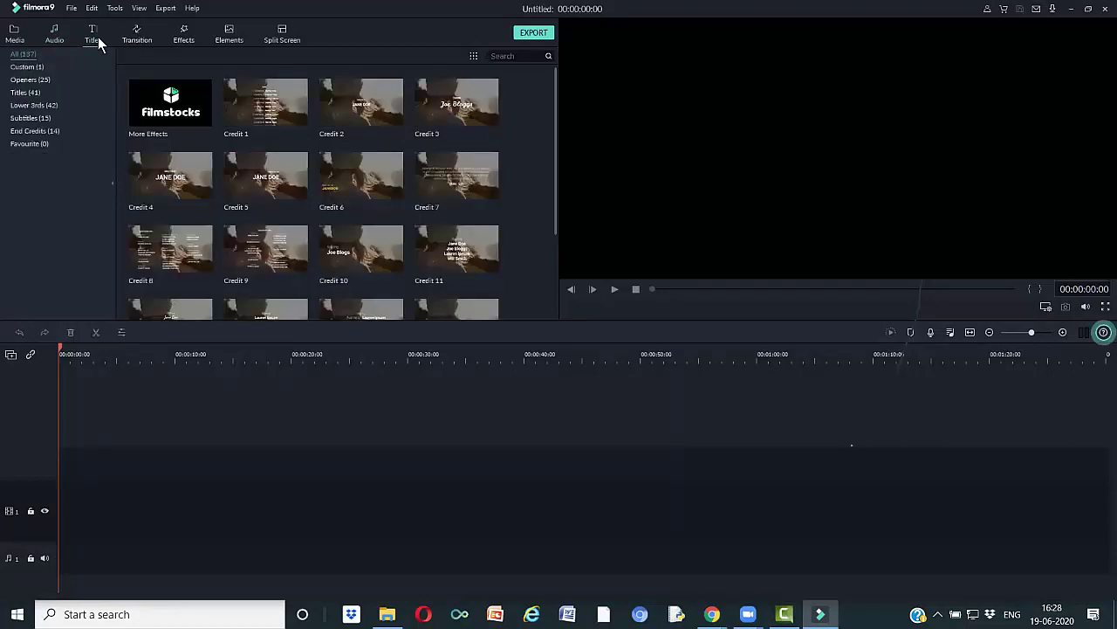
mouse_move(274, 109)
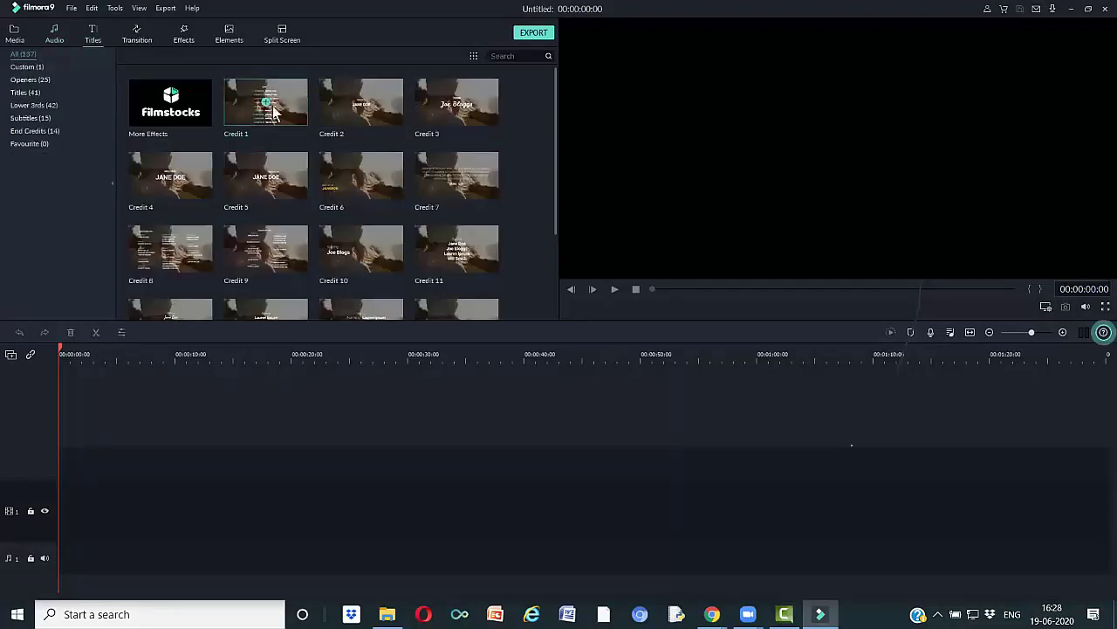
left_click(365, 107)
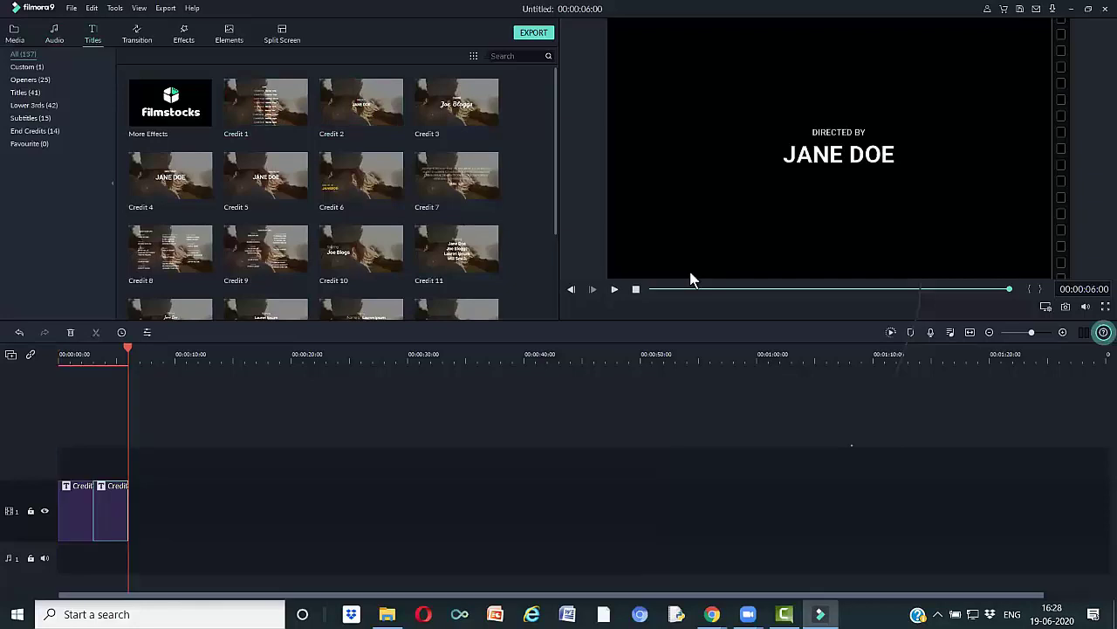
left_click(614, 290)
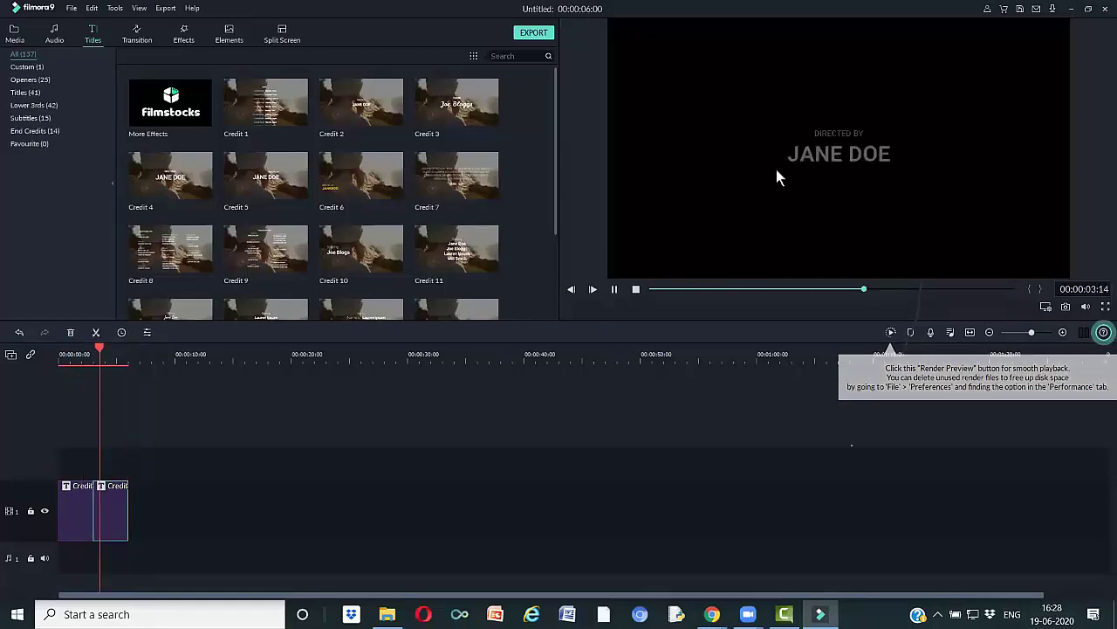
left_click(356, 174)
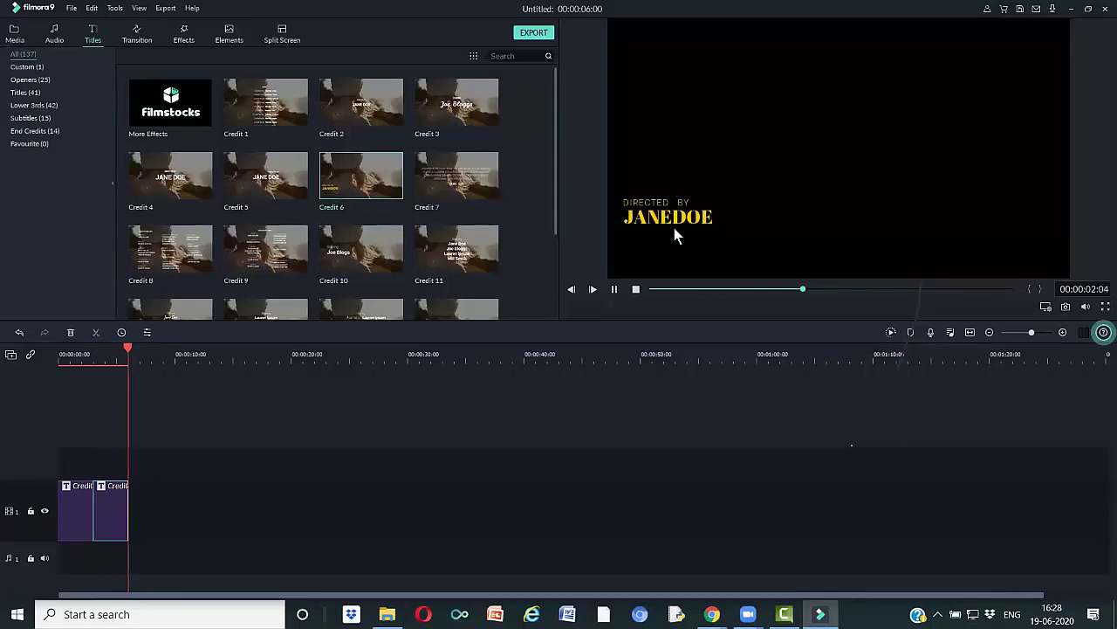
- Preview the Dissolve and Fade transitions
left_click(137, 34)
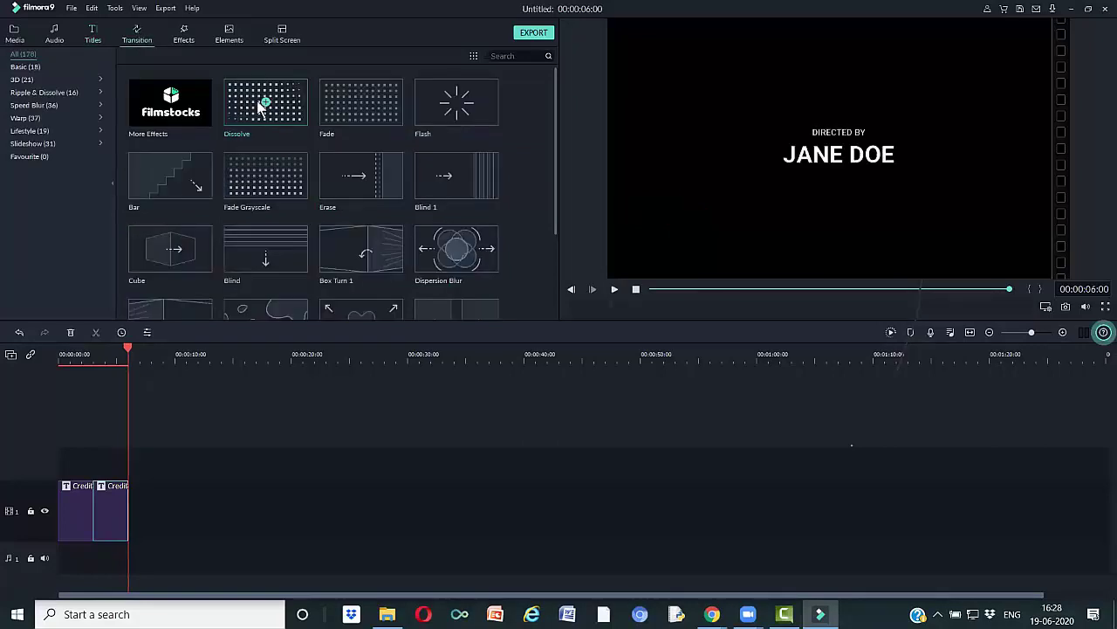
left_click(260, 105)
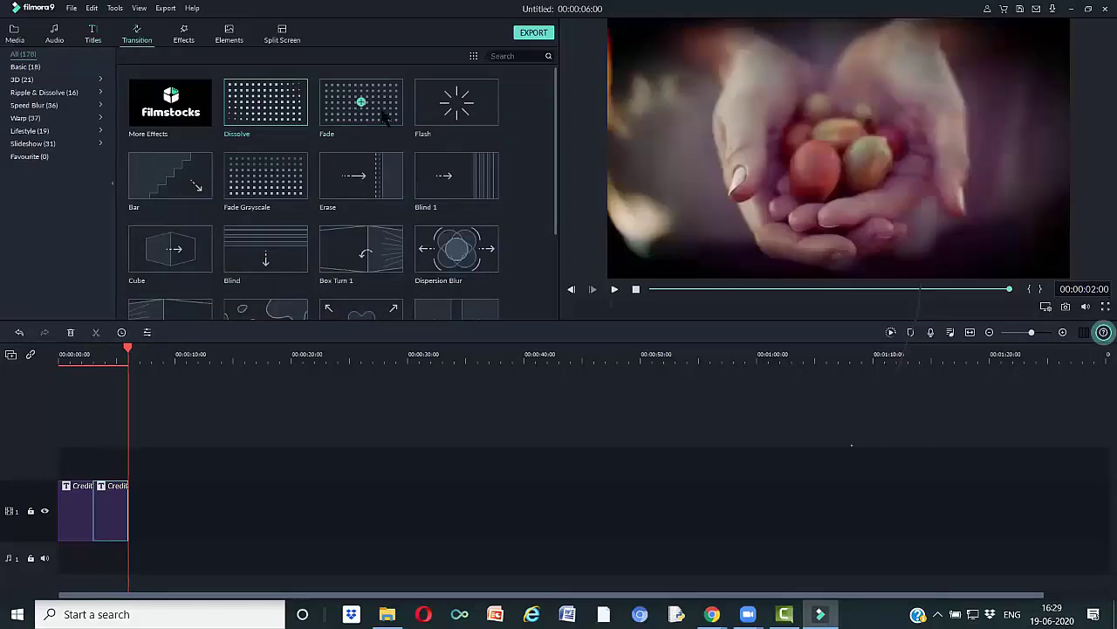
left_click(384, 118)
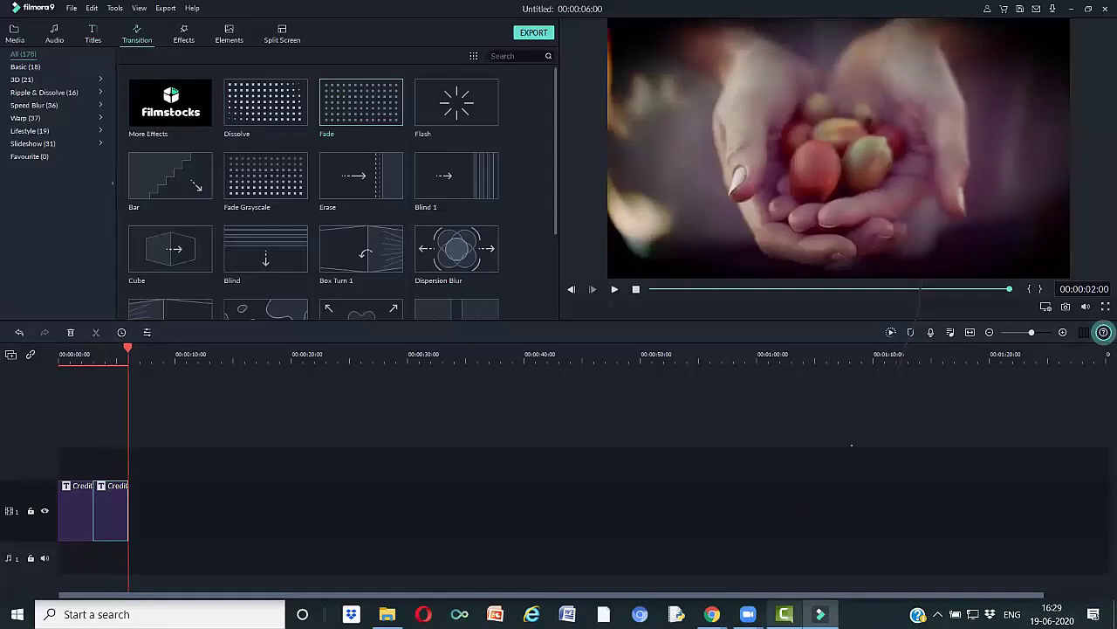
- Switch to Camtasia Studio to view its available transitions, and return to Filmora9
key("alt+Tab")
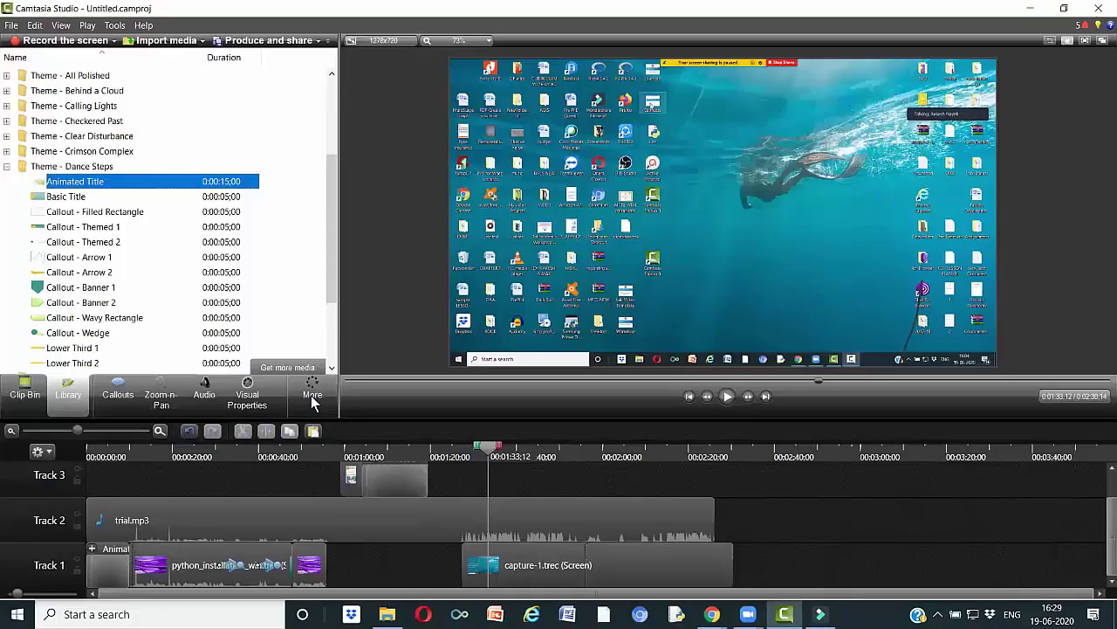
left_click(314, 395)
left_click(314, 407)
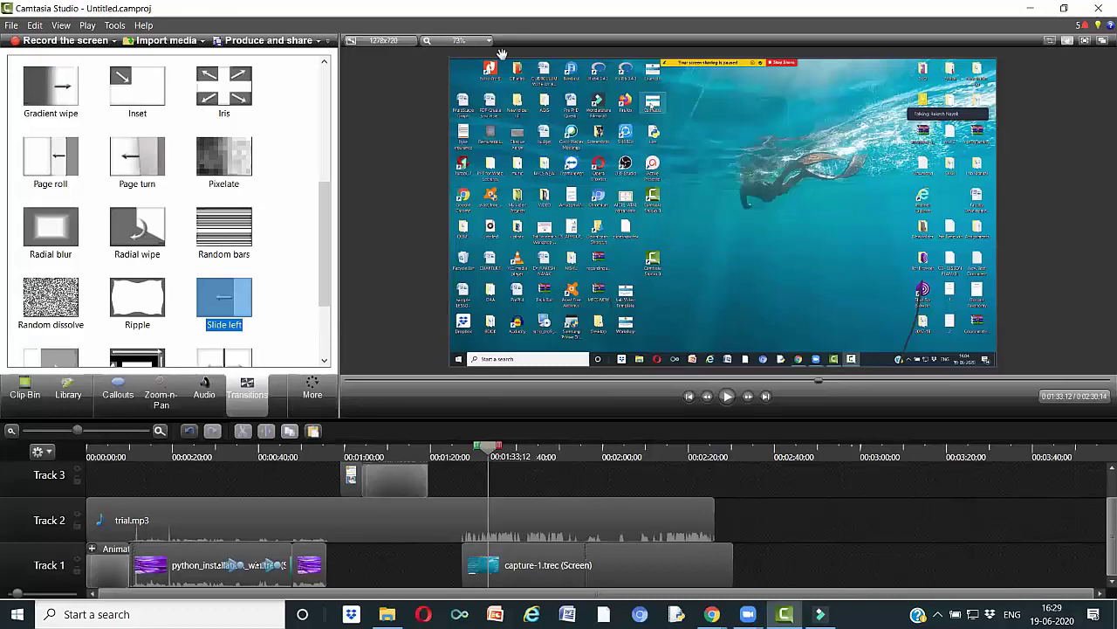
left_click(1036, 316)
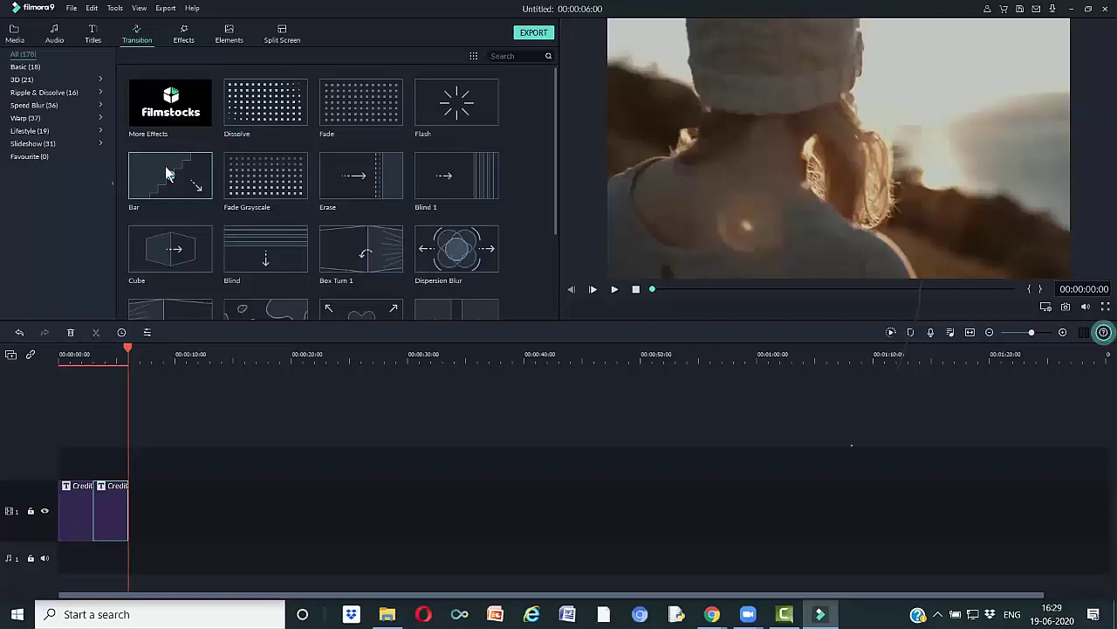
- Preview the Bar transition and apply the Blind transition to the end of the second credit title
left_click(168, 173)
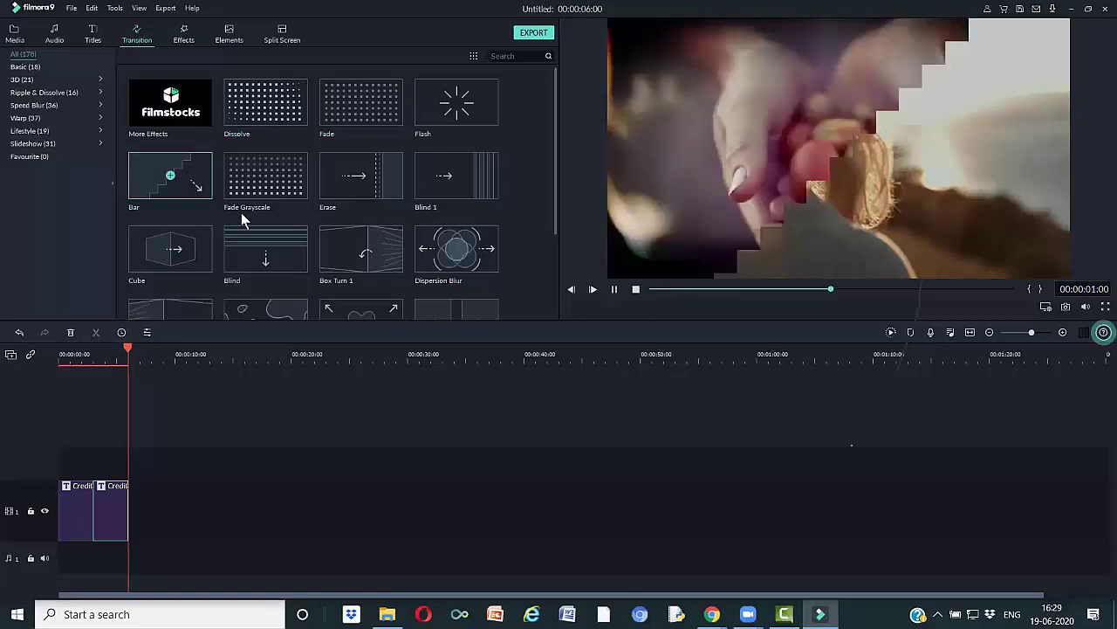
left_click(267, 260)
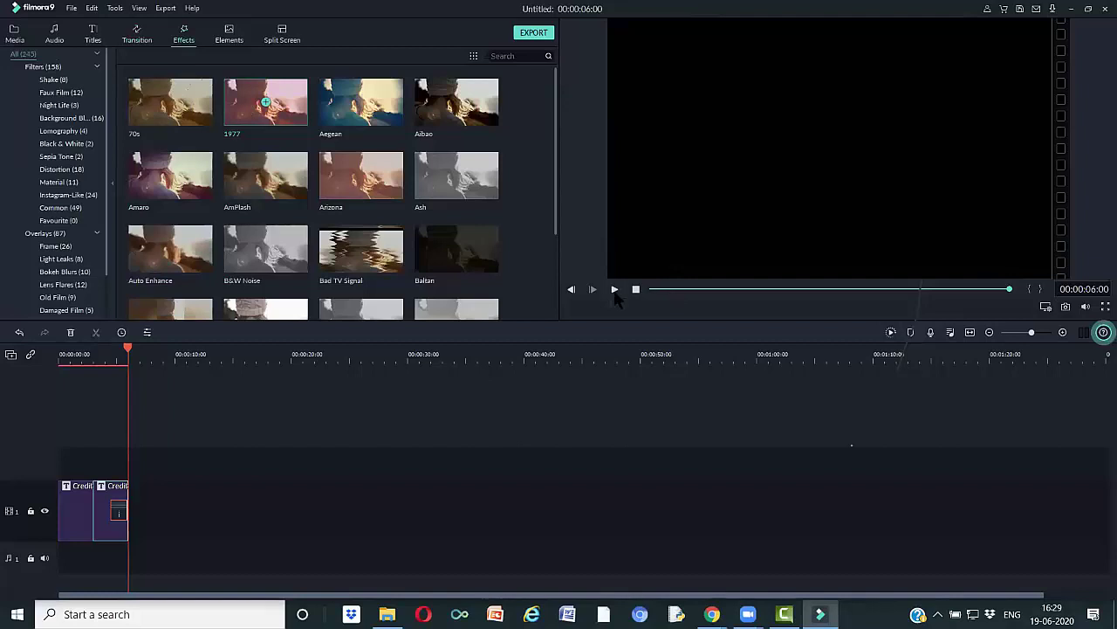
- Preview the 1977 filter, and add two Aegean filters after the credit titles and two Ash filters on tracks 2 and 3
left_click(614, 289)
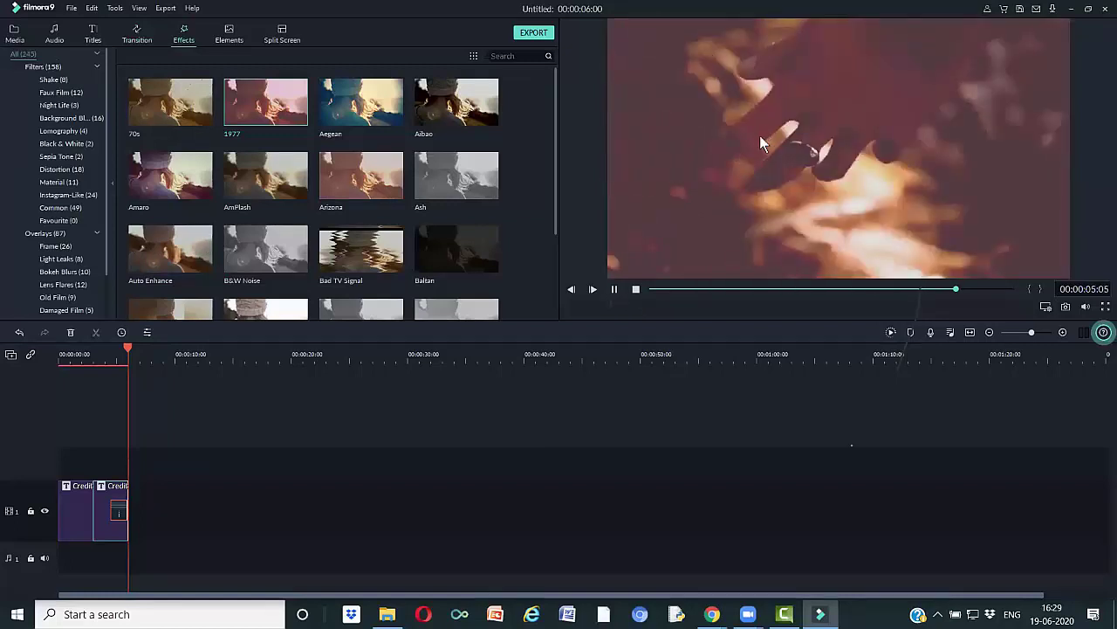
double_click(361, 103)
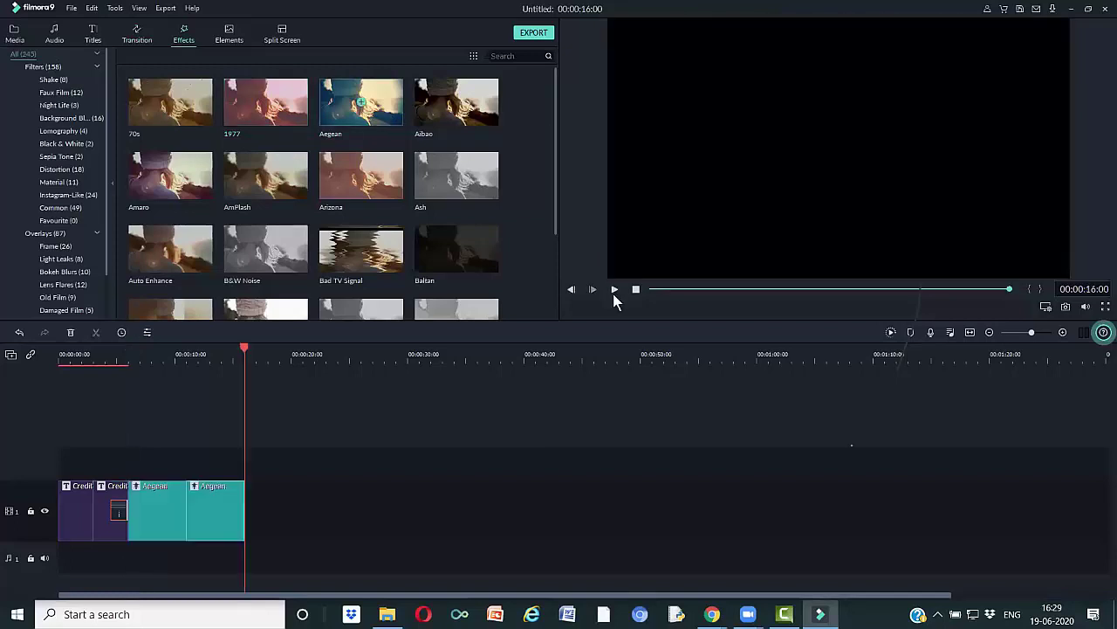
left_click(614, 291)
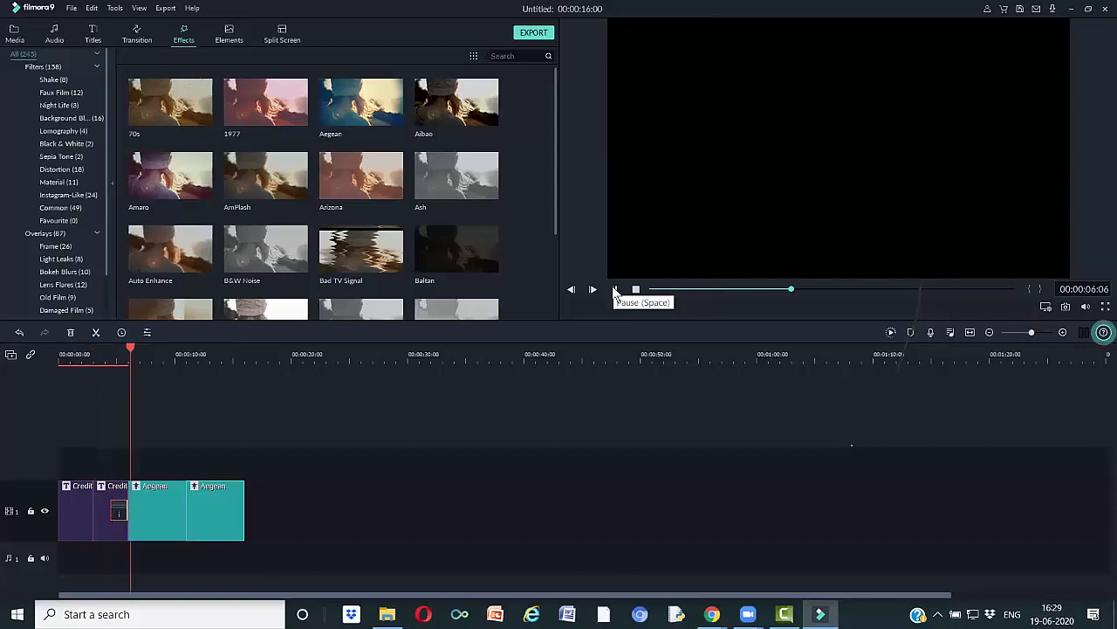
left_click(616, 290)
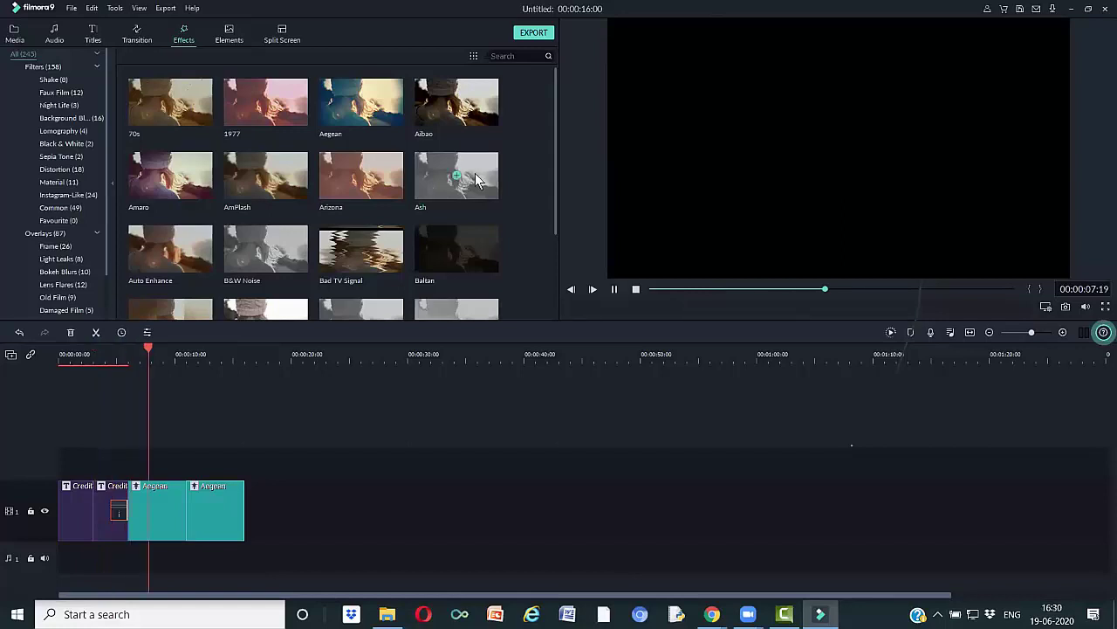
double_click(469, 176)
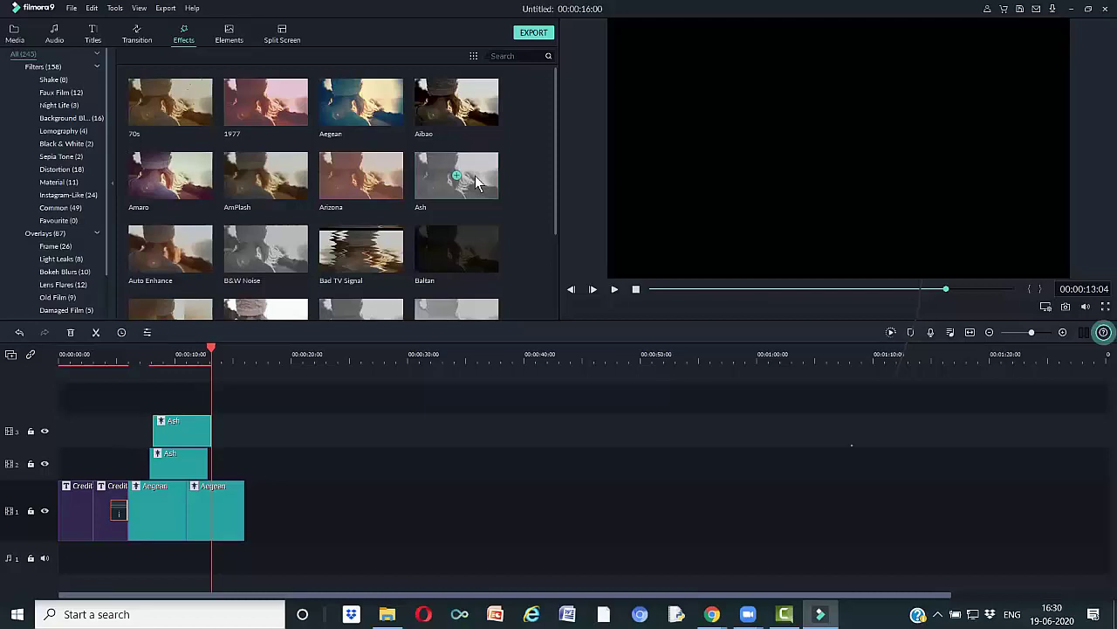
left_click(615, 291)
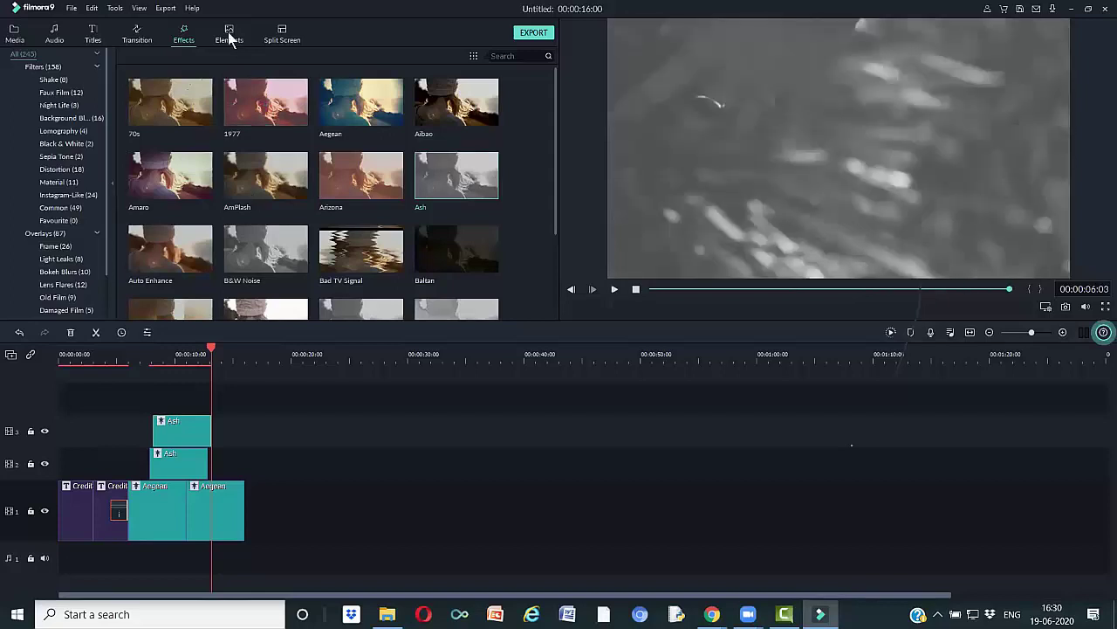
- Preview Element Love 3, 5 and 1, and add Element Love 4 twice from 00:00:13:04, on tracks 2 and 1
left_click(228, 32)
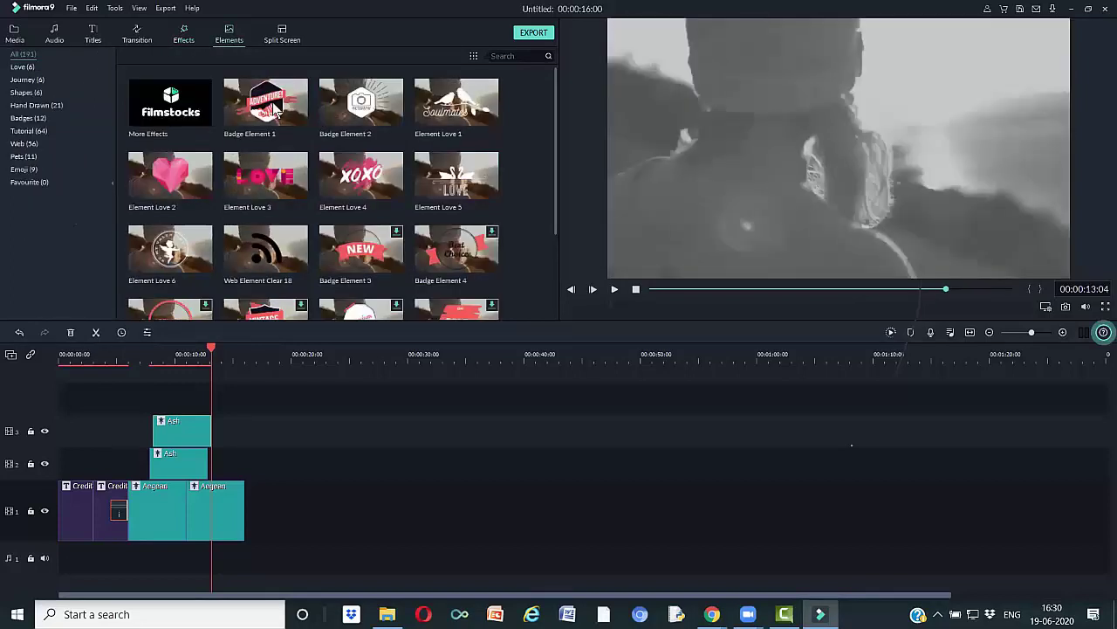
double_click(272, 173)
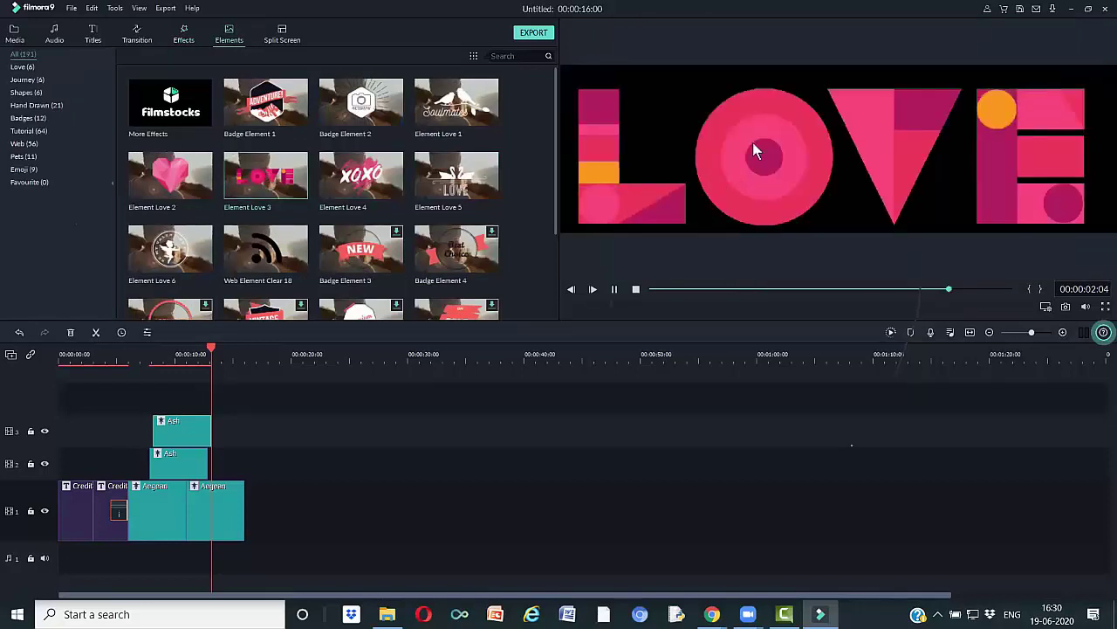
double_click(275, 178)
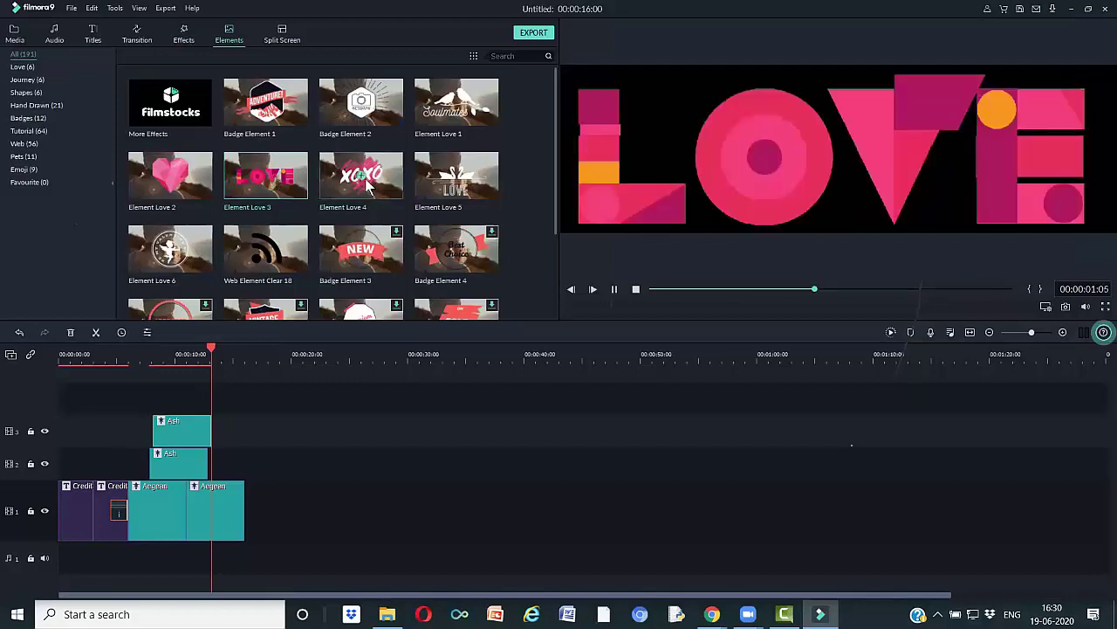
double_click(365, 178)
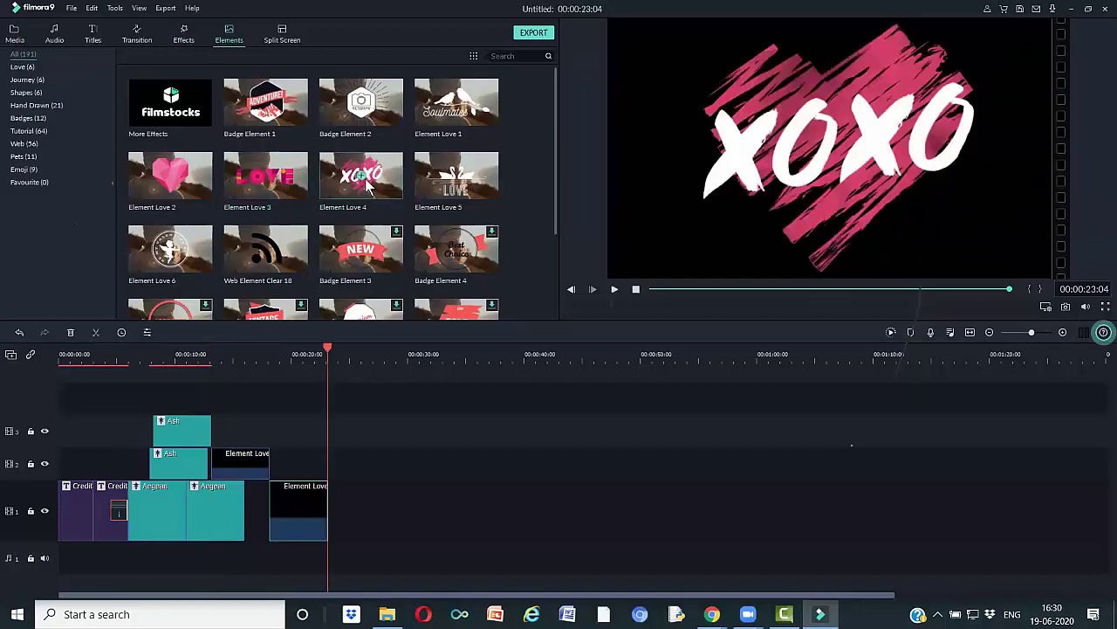
left_click(446, 177)
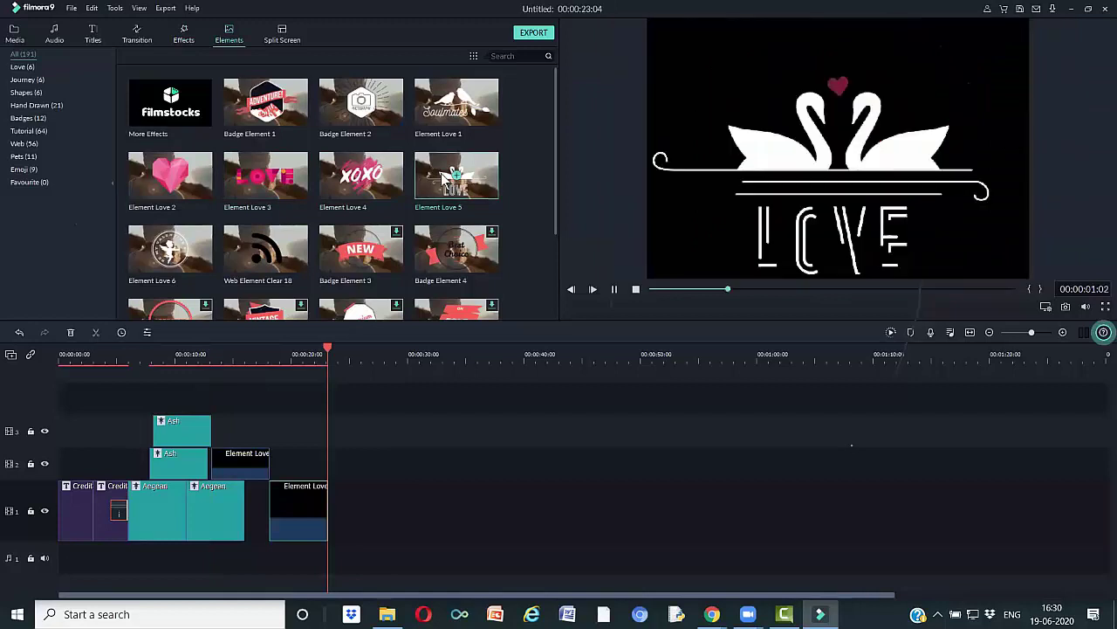
left_click(431, 103)
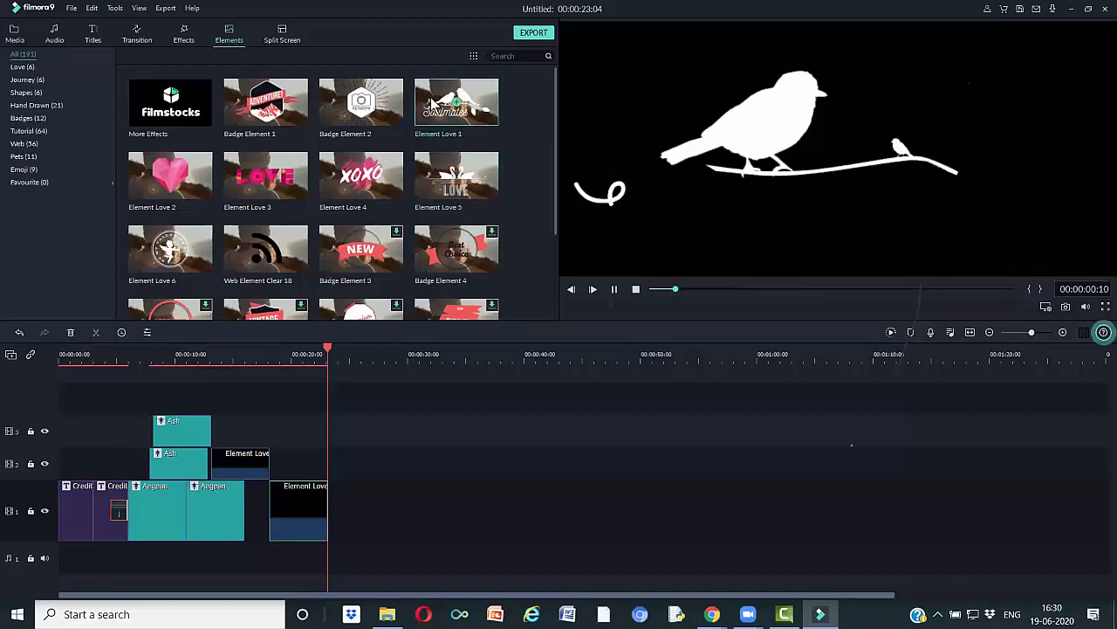
- Preview several two-part and three-part split screen templates, including the side-by-side and three-row layouts
left_click(282, 35)
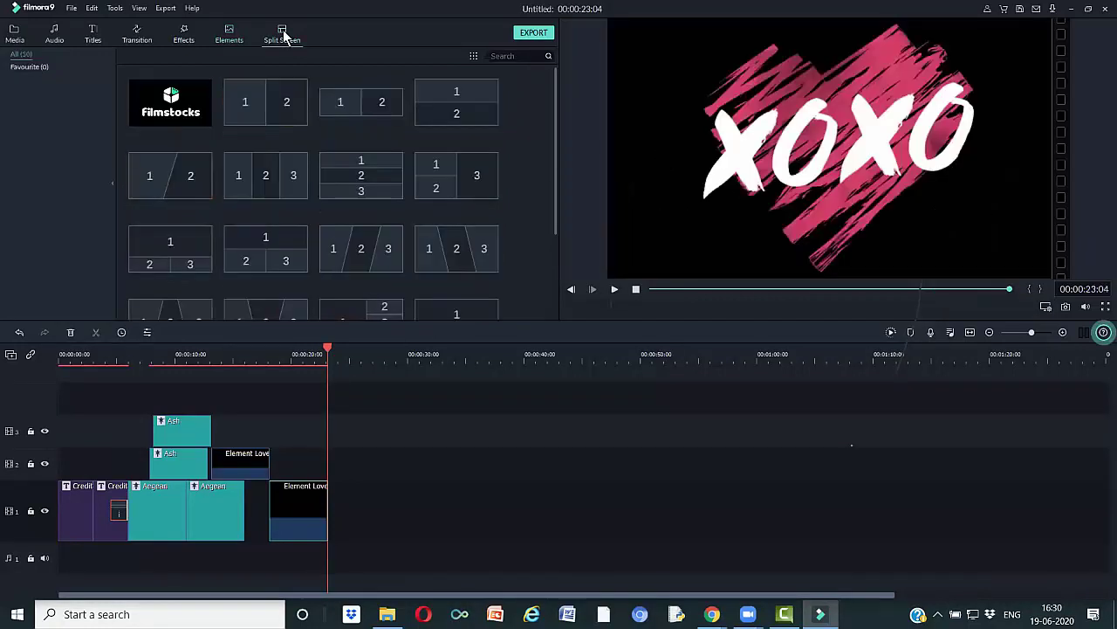
left_click(260, 103)
double_click(260, 101)
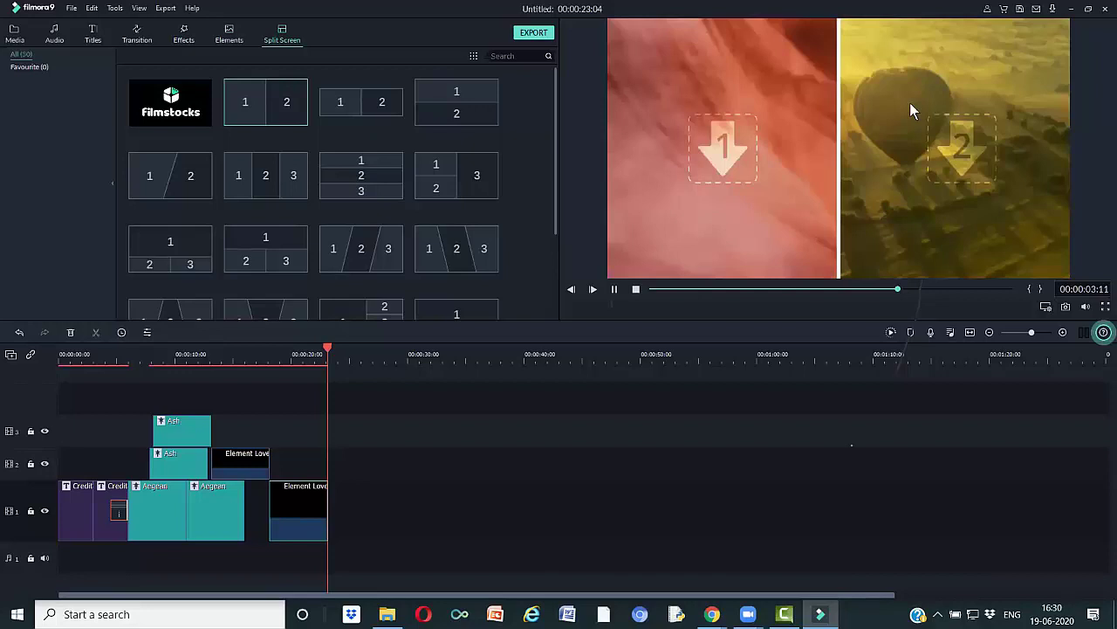
double_click(381, 102)
left_click(399, 168)
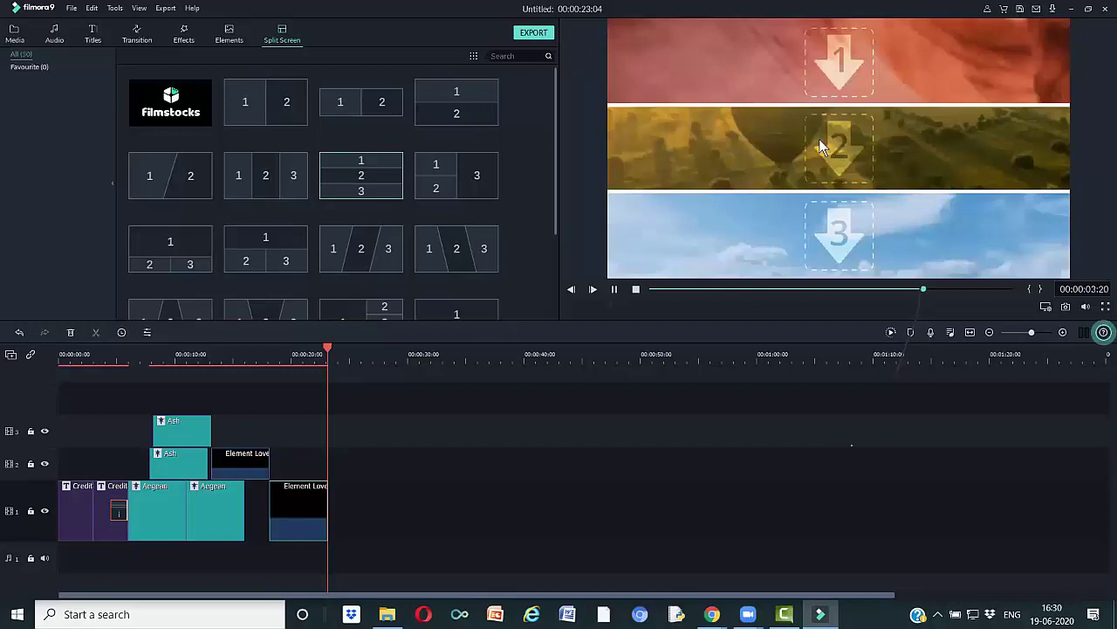
left_click(461, 179)
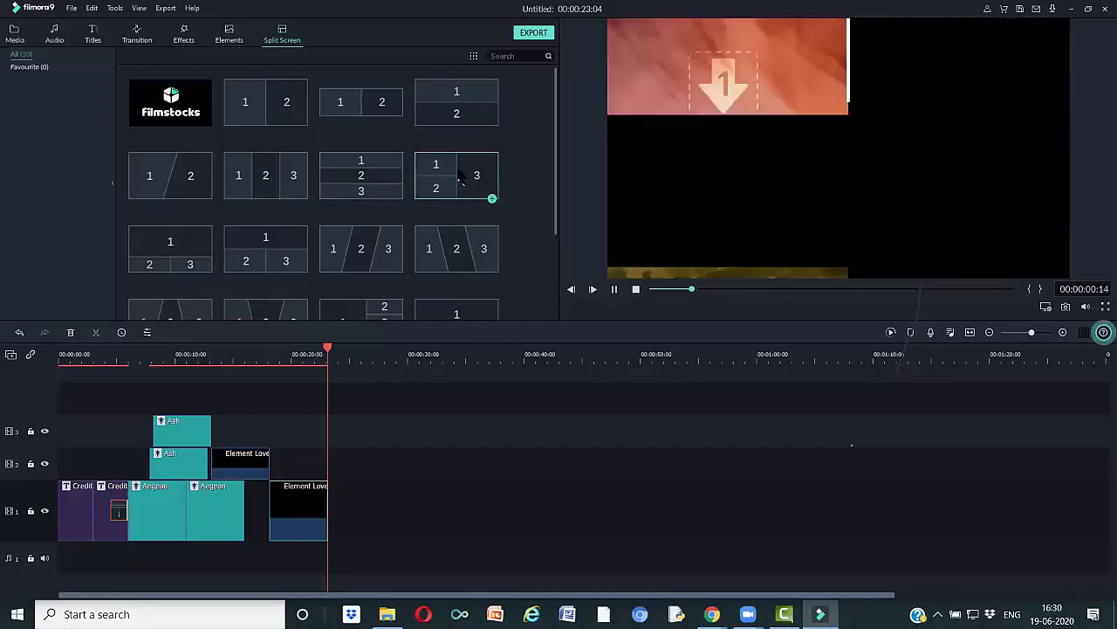
left_click(269, 258)
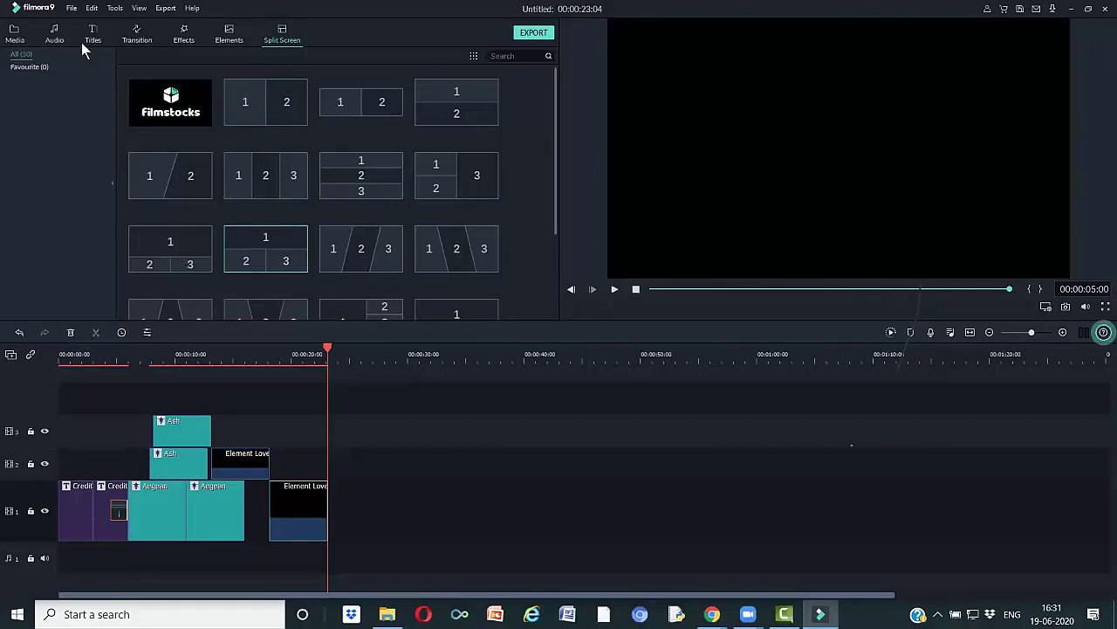
left_click(71, 7)
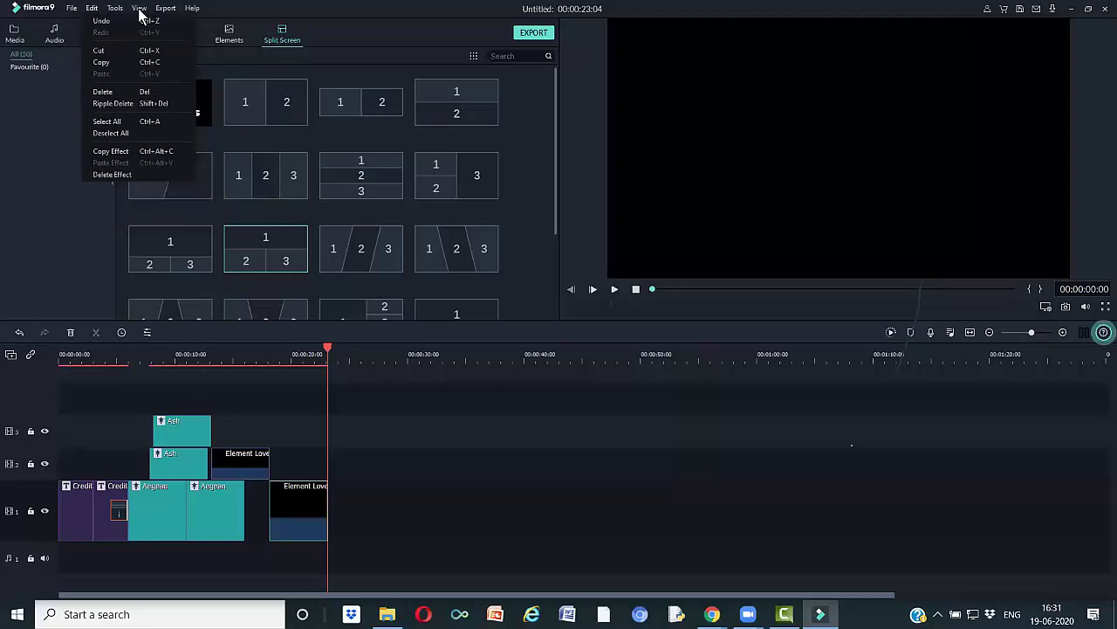
- Review the project's export options and return to the media library
mouse_move(179, 12)
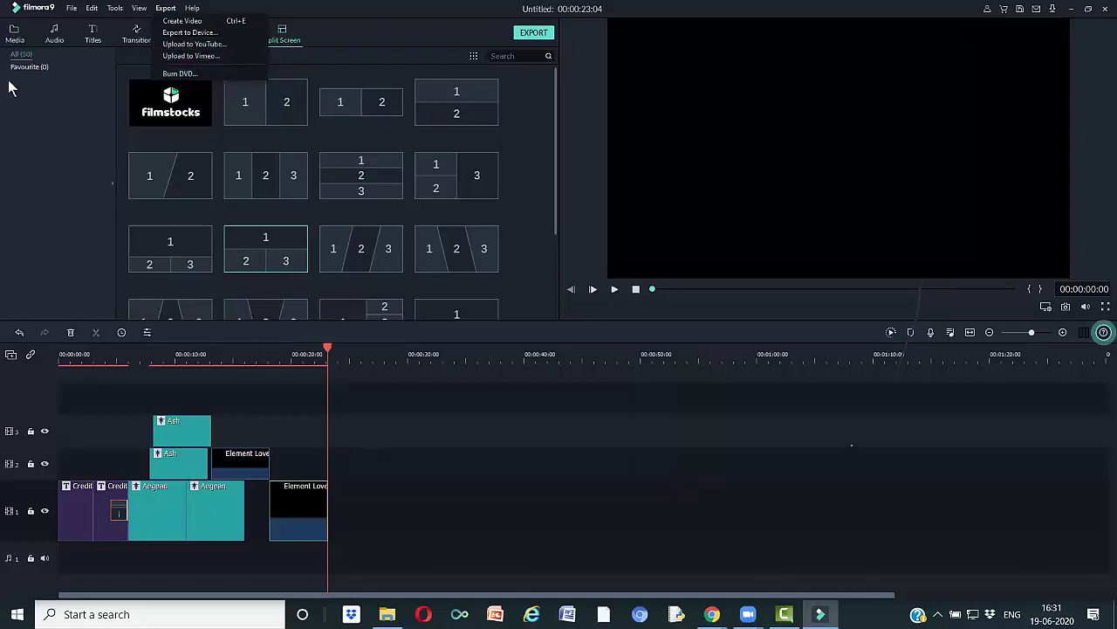
left_click(35, 75)
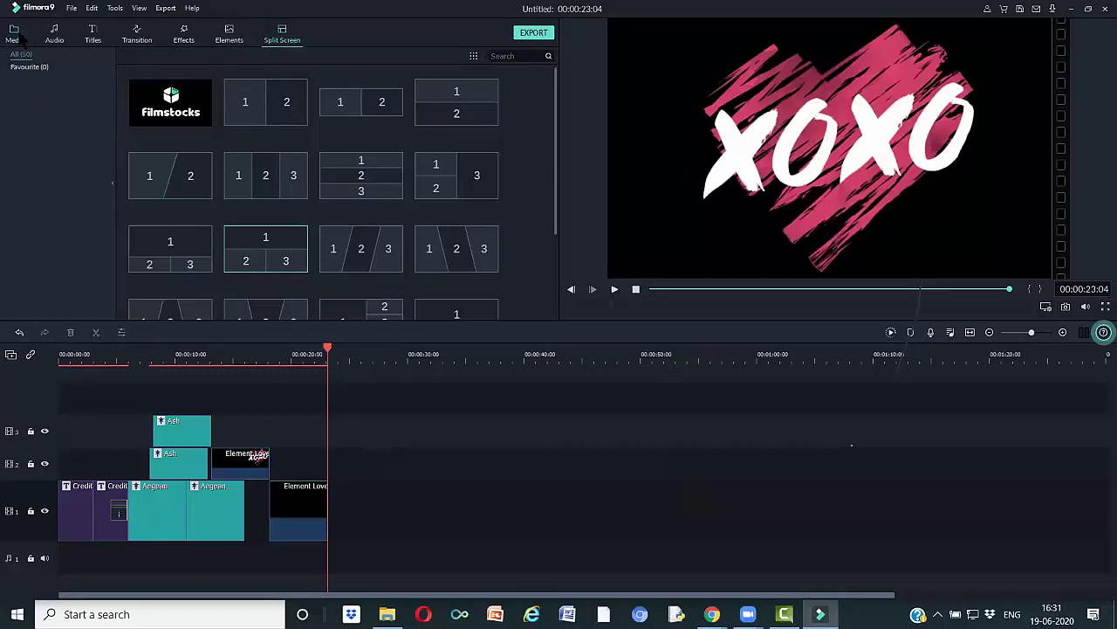
left_click(14, 35)
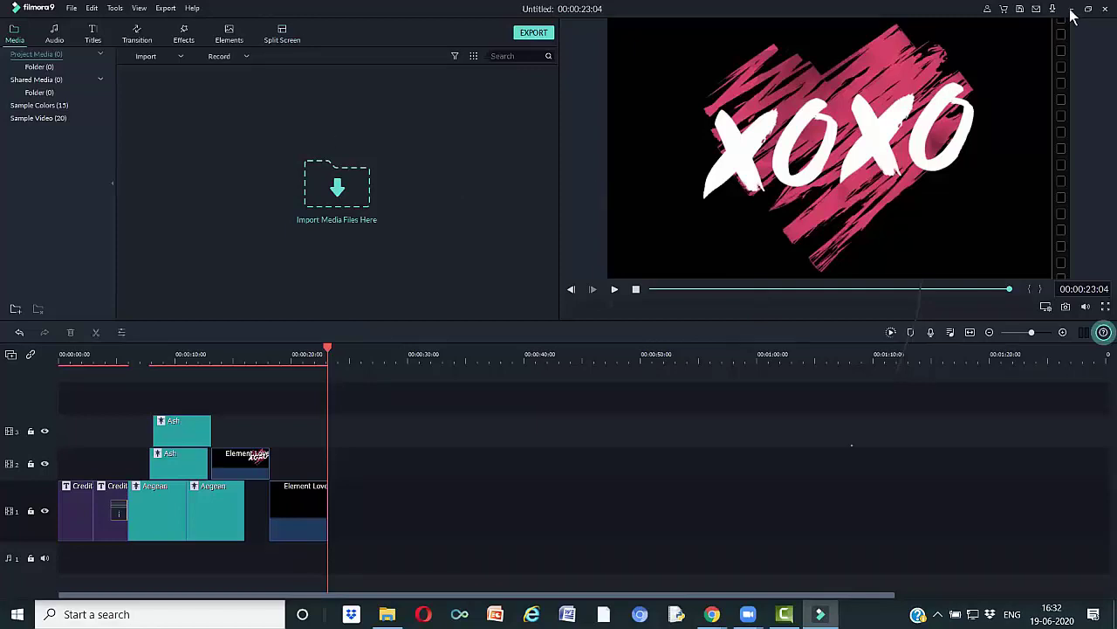
left_click(820, 614)
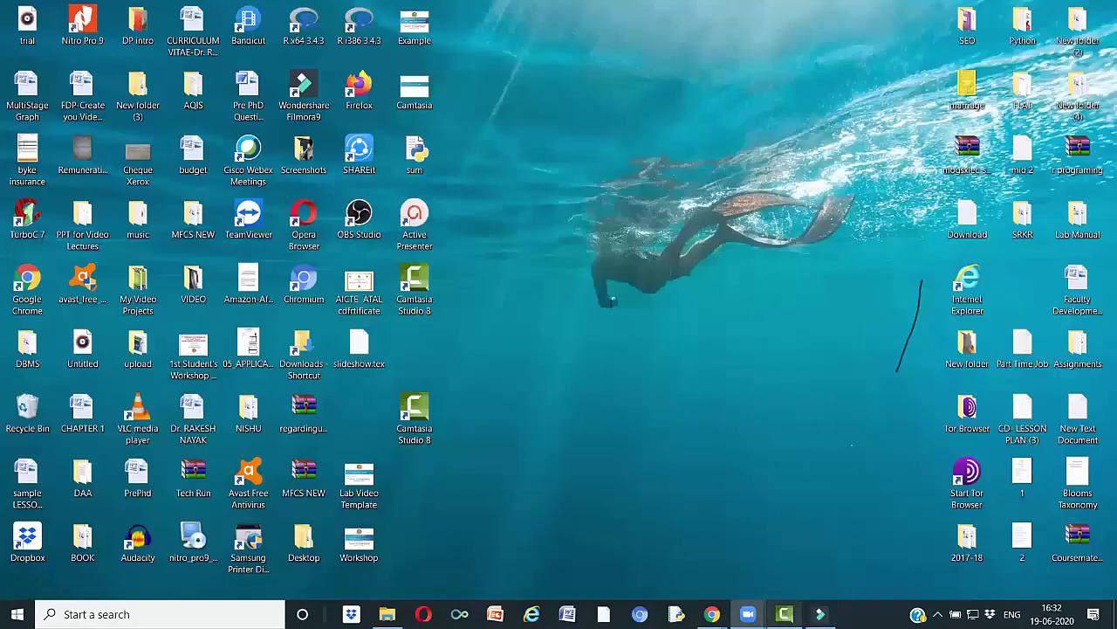
left_click(784, 614)
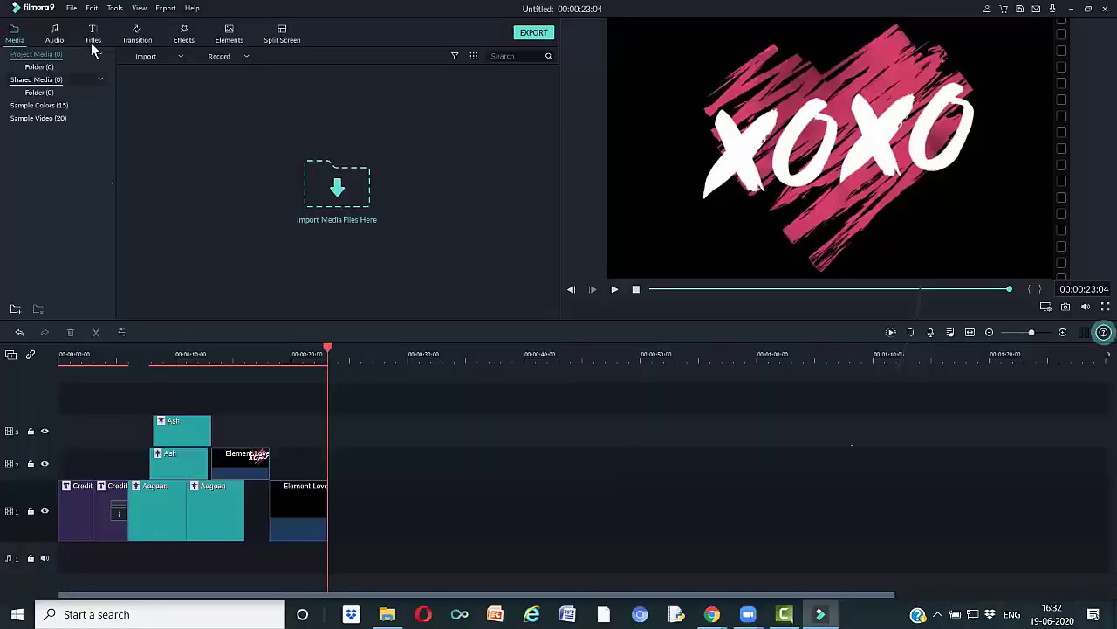
- Review the project file commands and close Filmora9
left_click(90, 9)
mouse_move(75, 14)
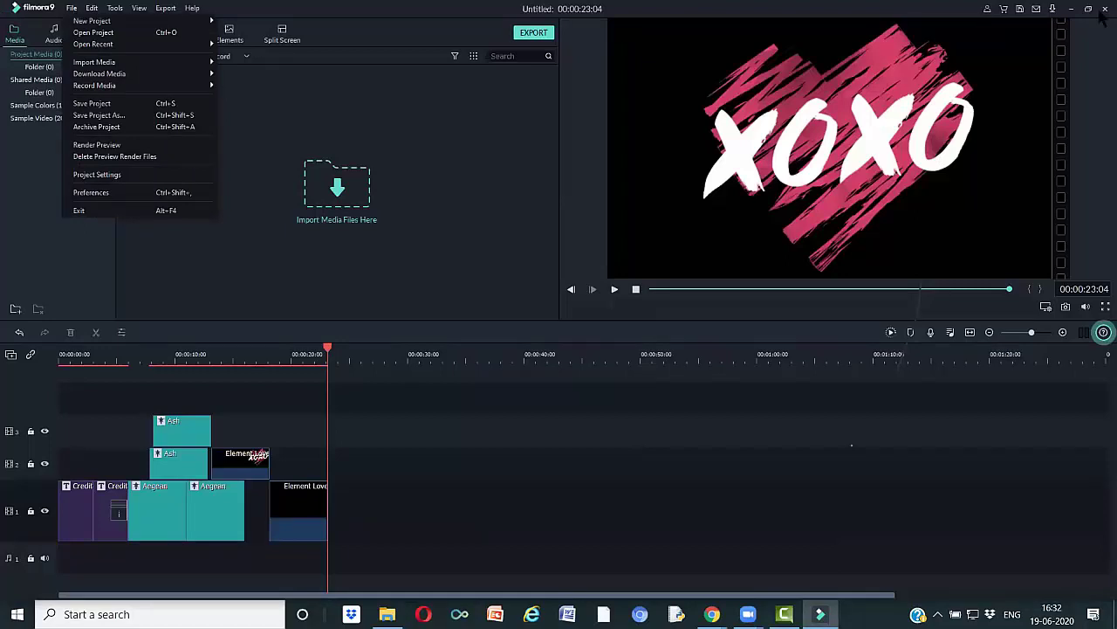
left_click(83, 21)
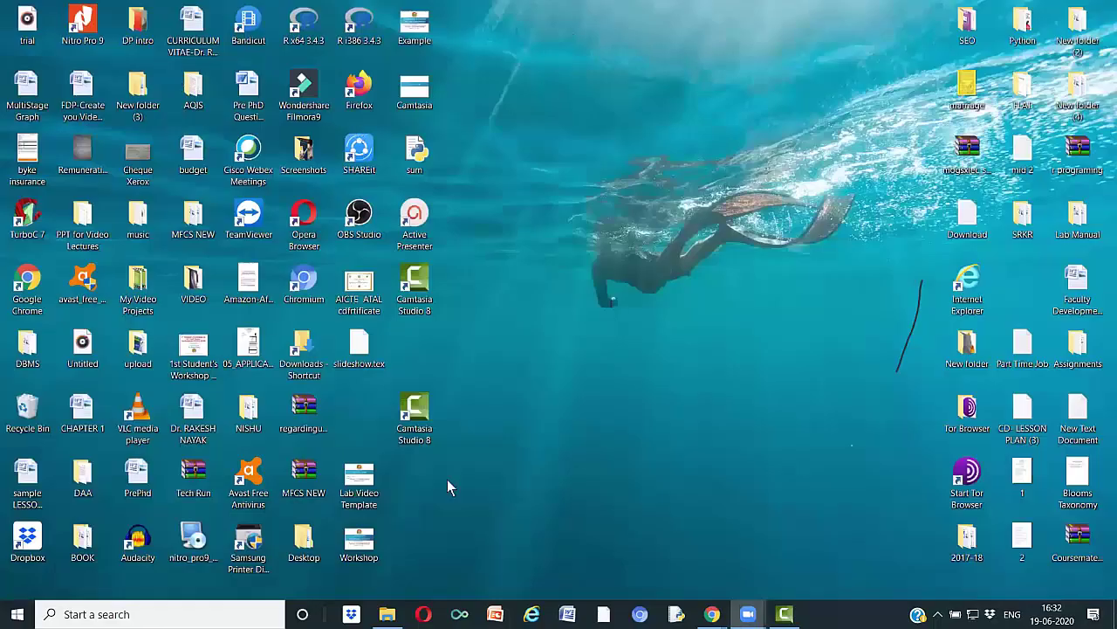
- Switch to a maximized File Explorer window and open the Downloads folder
left_click(383, 609)
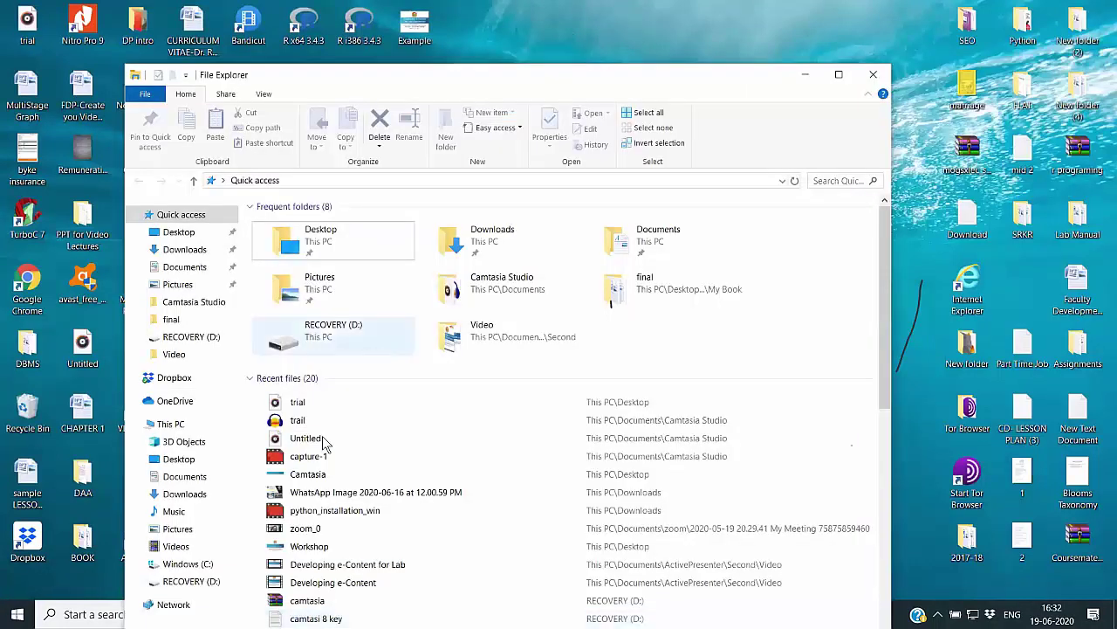
left_click(313, 444)
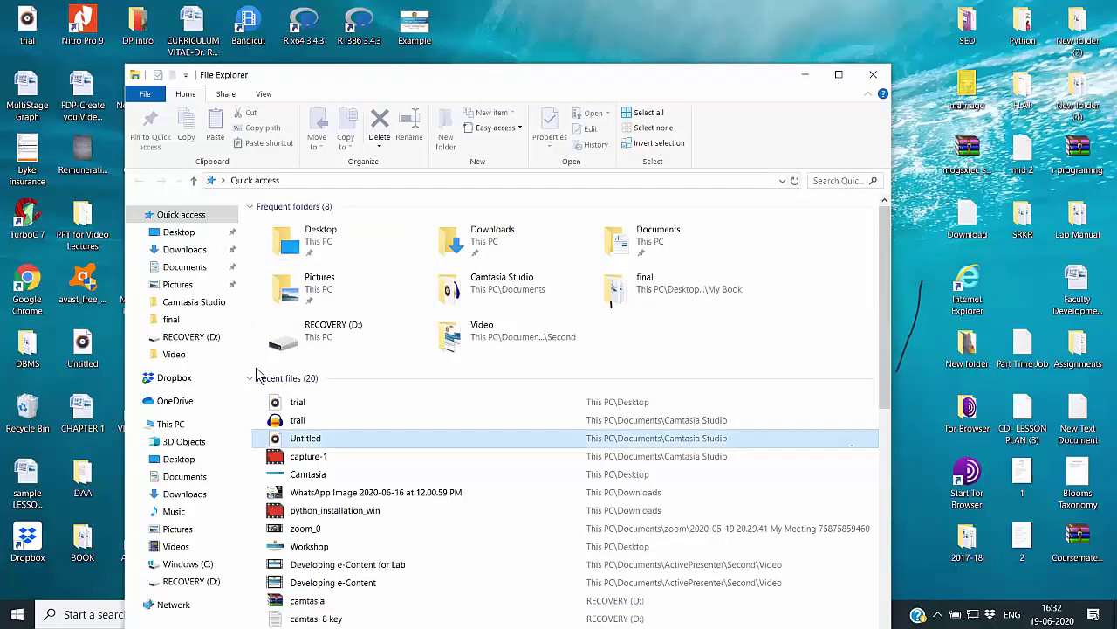
key("super+Up")
left_click(315, 452)
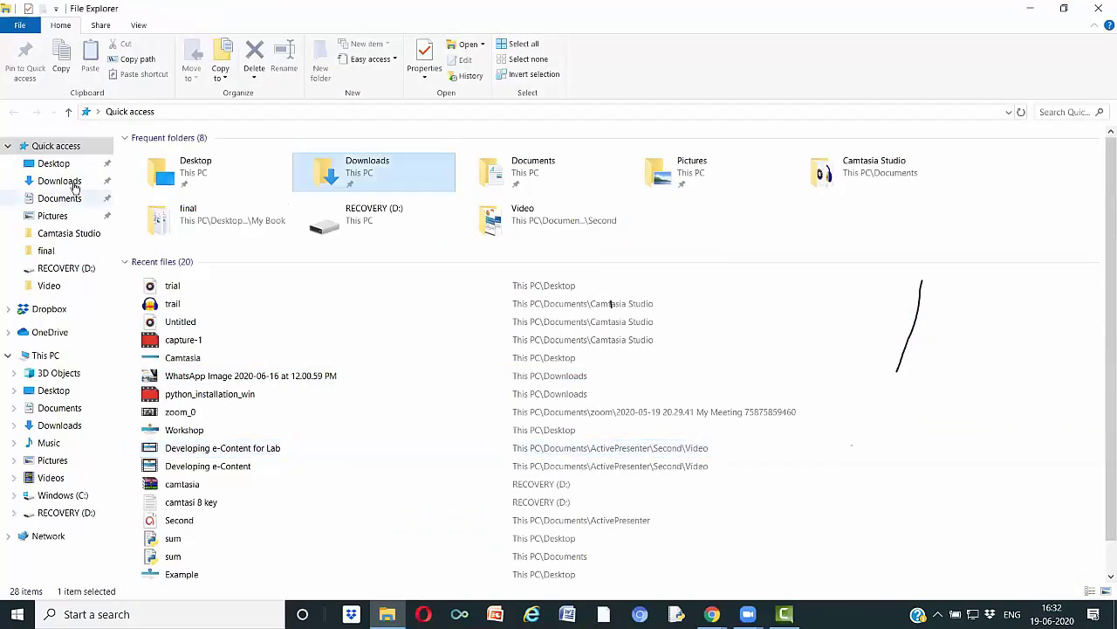
key("Return")
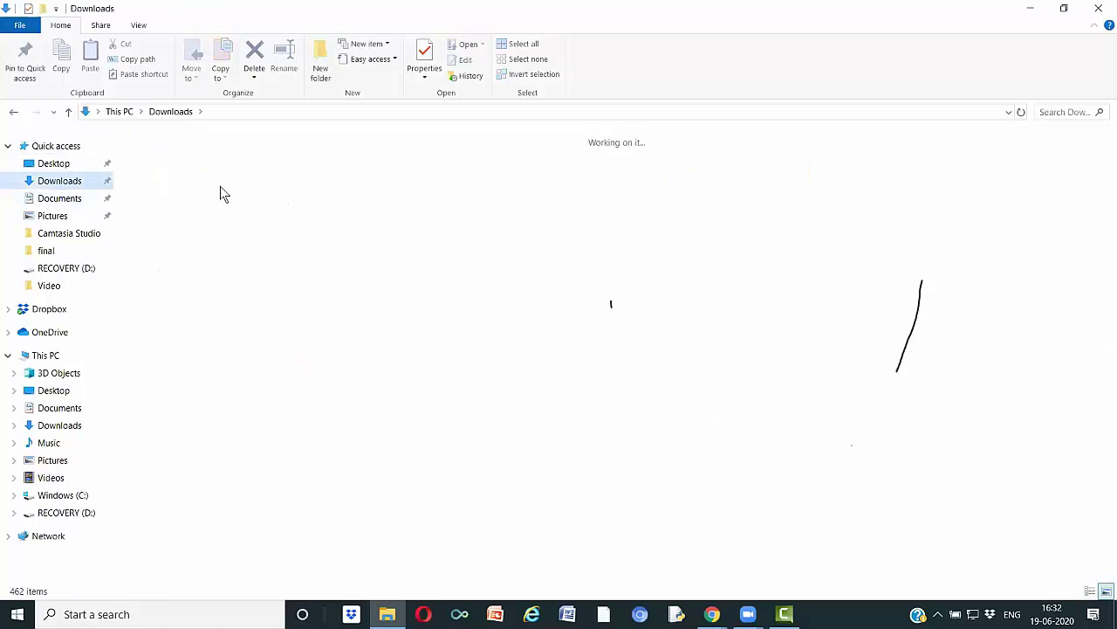
- Find the Diode Characteristics video among the Downloads files and open it in VLC media player
key("d")
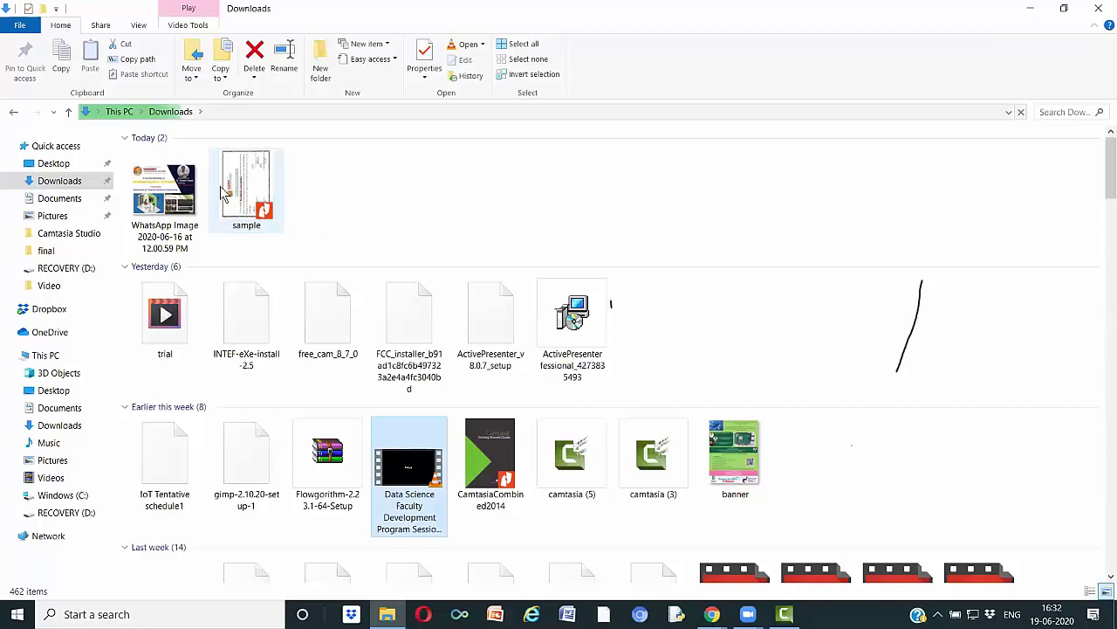
scroll(223, 192, "down", 5)
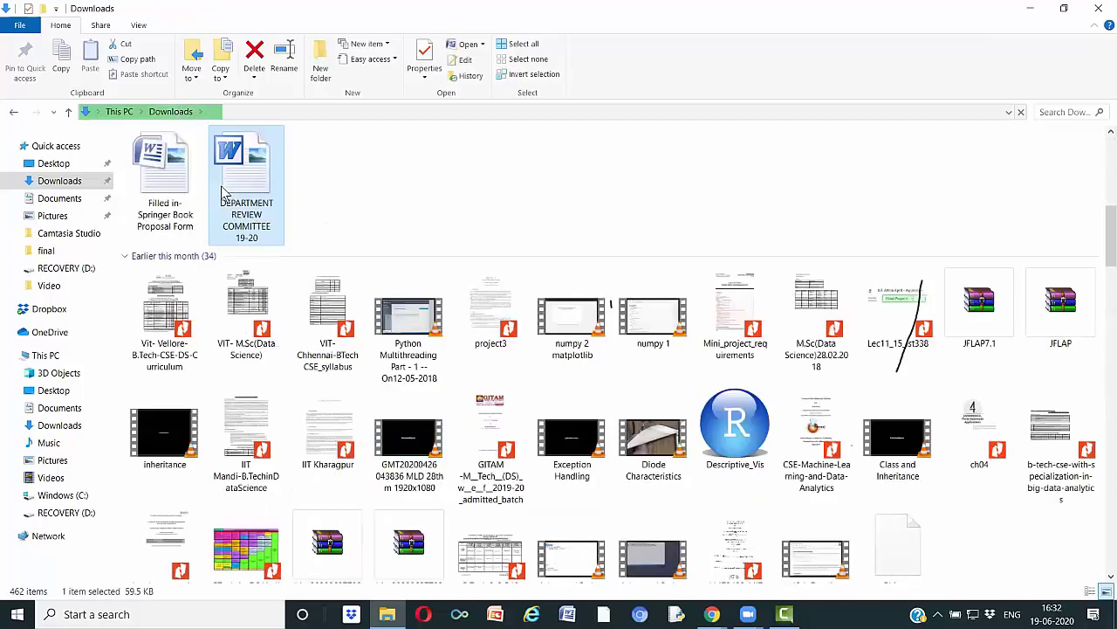
key("d")
left_click(222, 192)
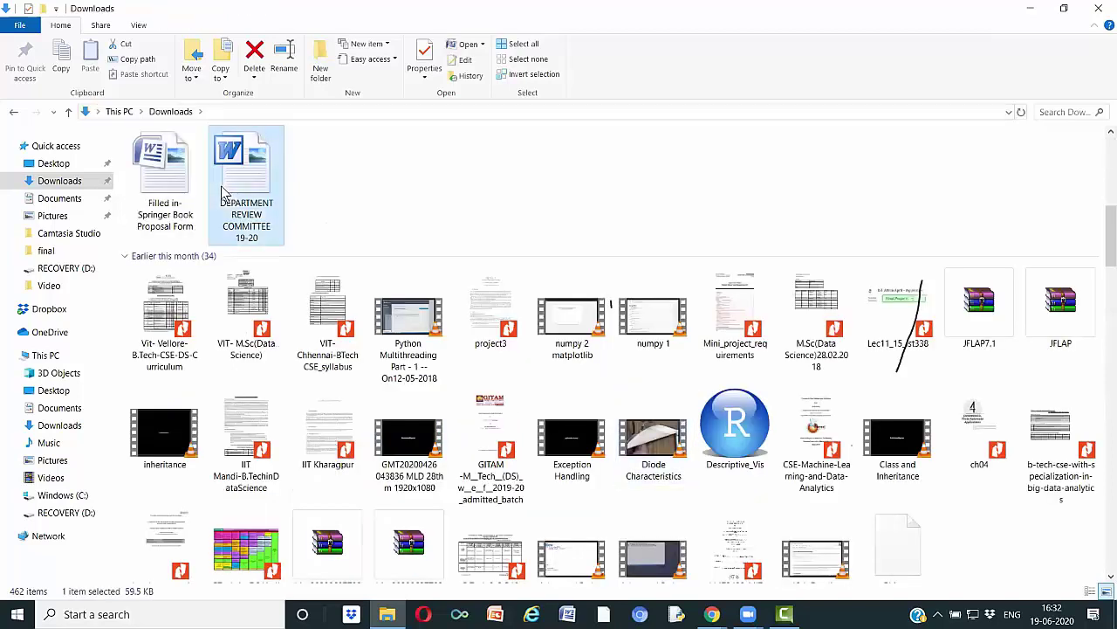
key("d")
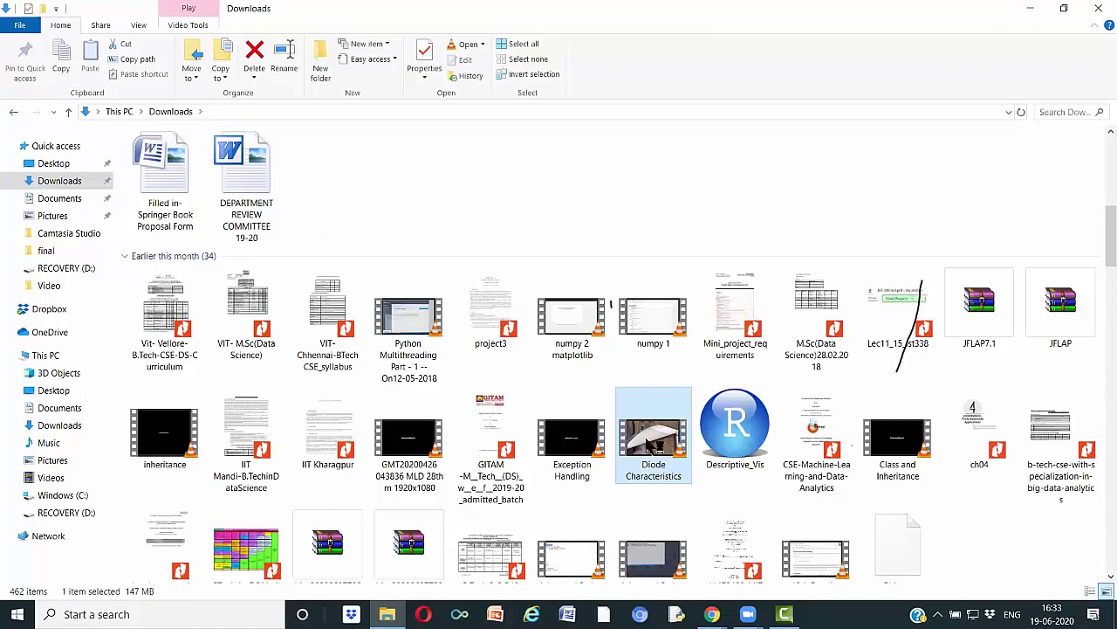
double_click(650, 437)
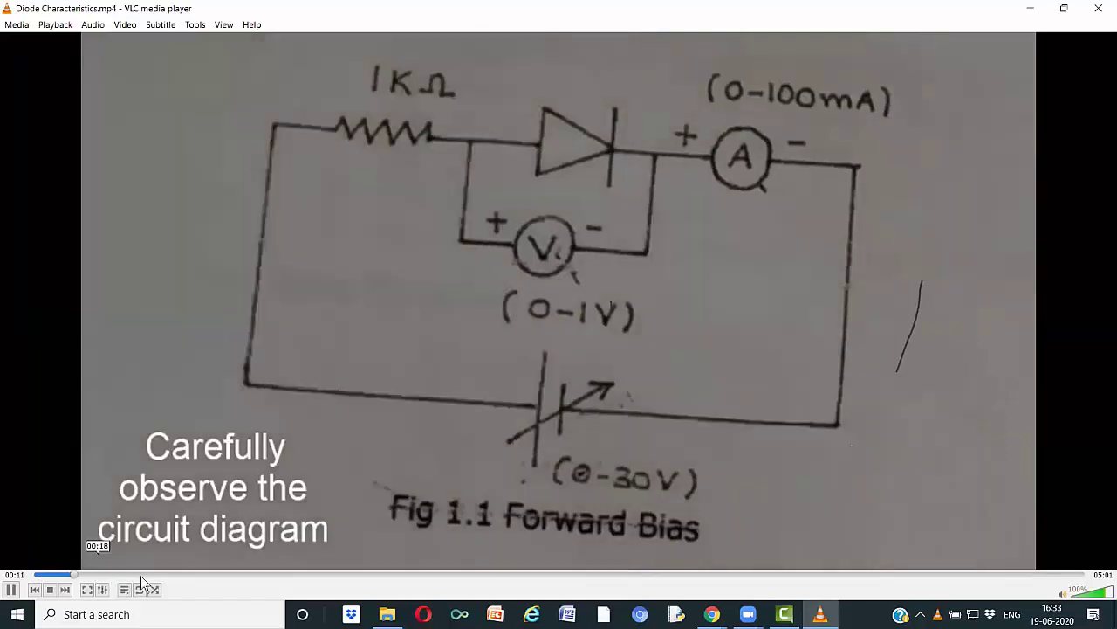
- Play the Diode Characteristics video from about 00:27, pausing and resuming at the breadboard wiring and the Regulated Power Supply caption
left_click(141, 575)
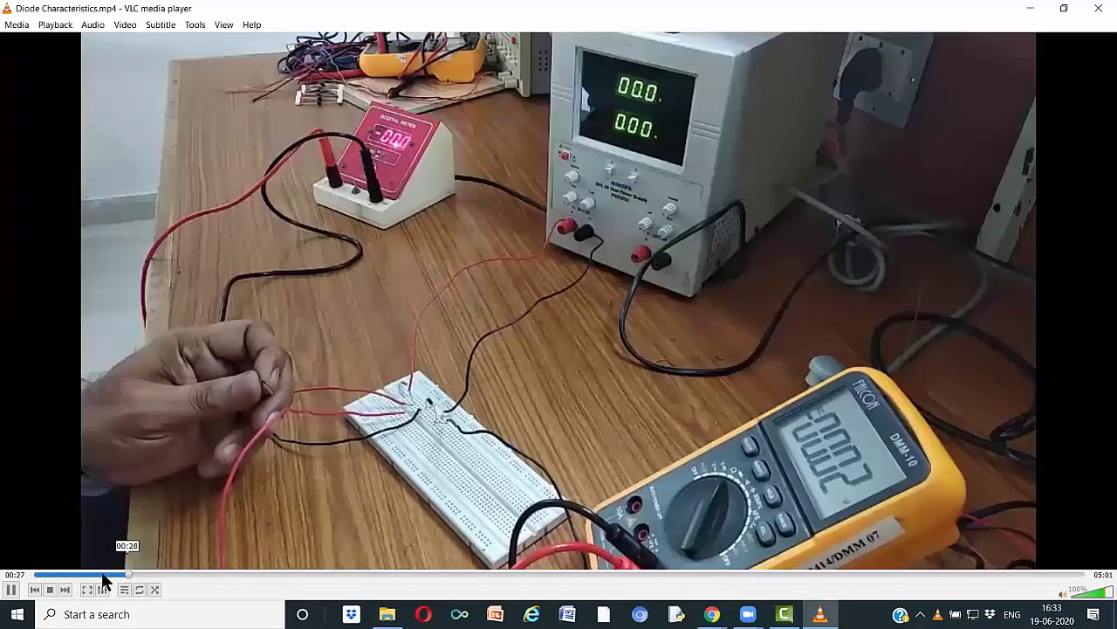
left_click(103, 575)
left_click(103, 575)
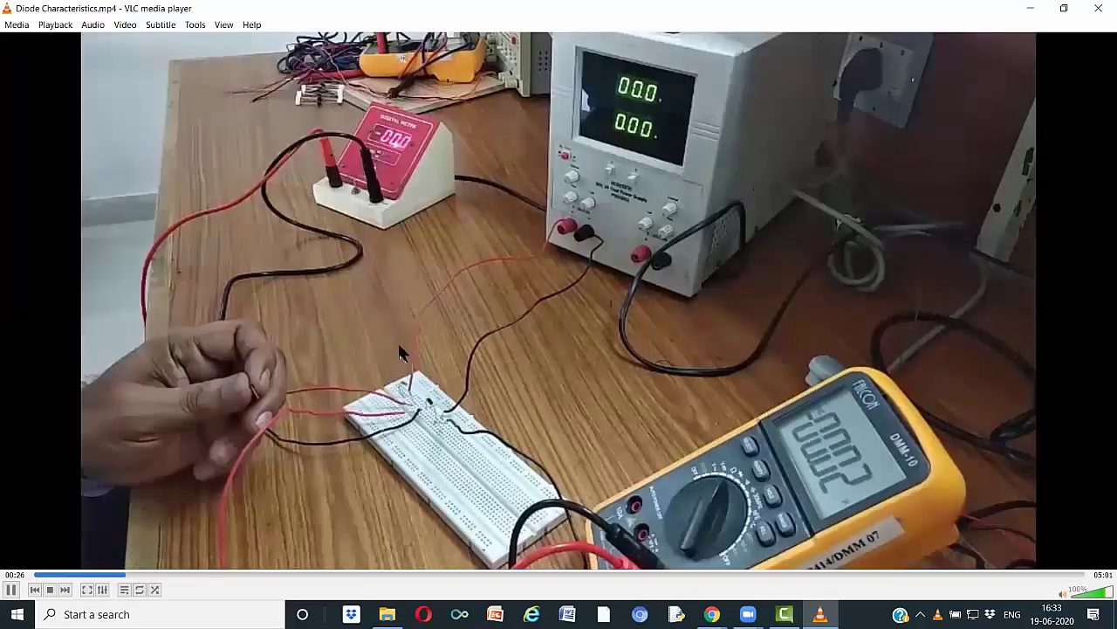
left_click(11, 591)
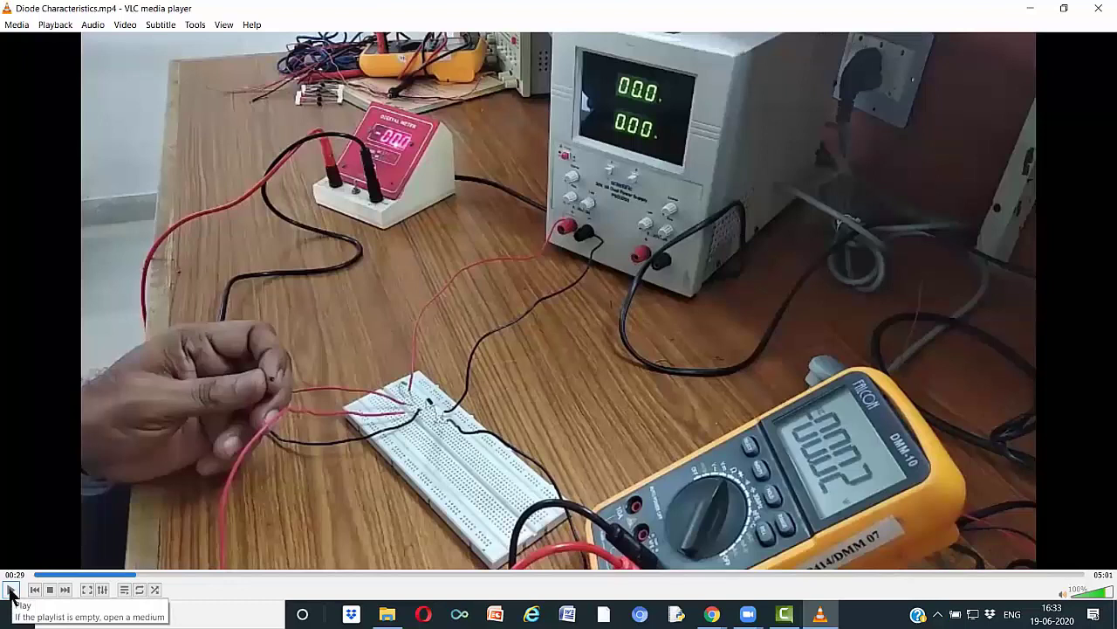
left_click(9, 593)
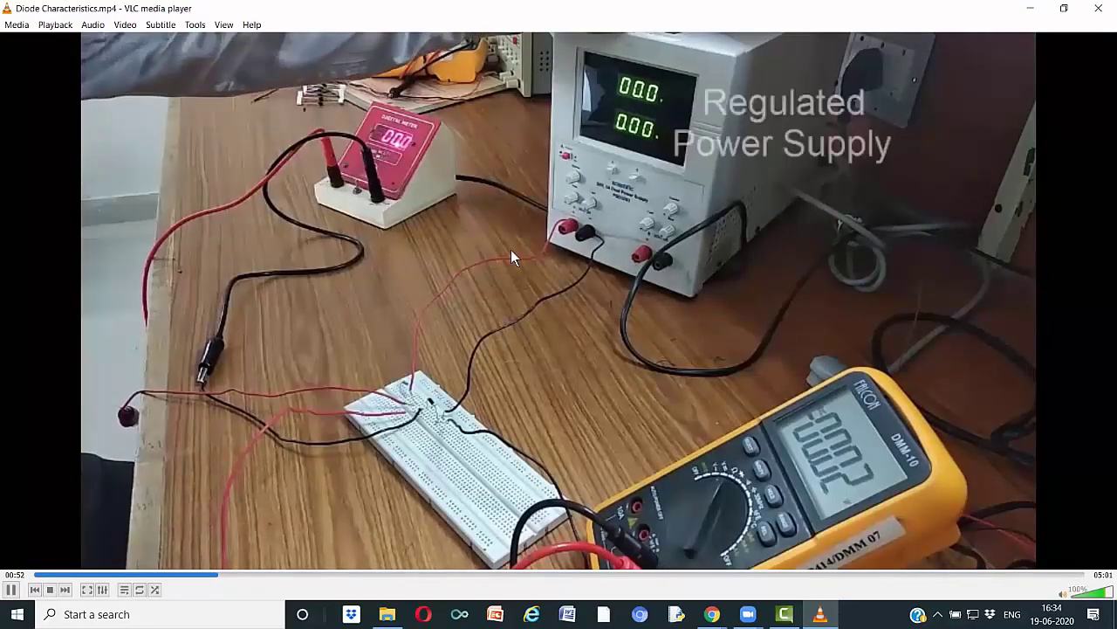
left_click(10, 590)
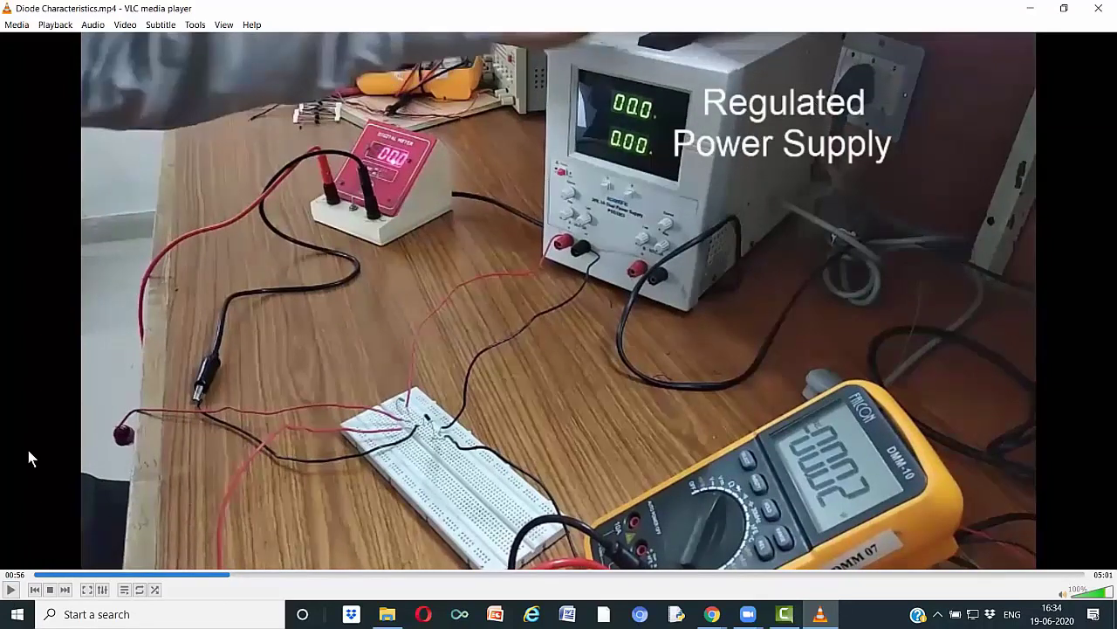
left_click(10, 590)
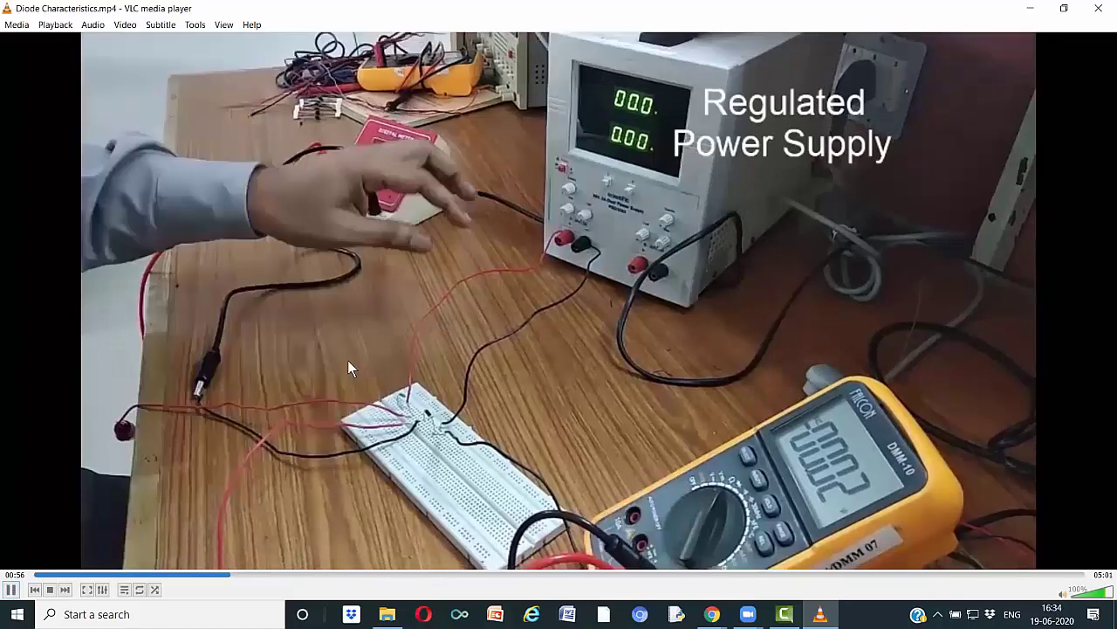
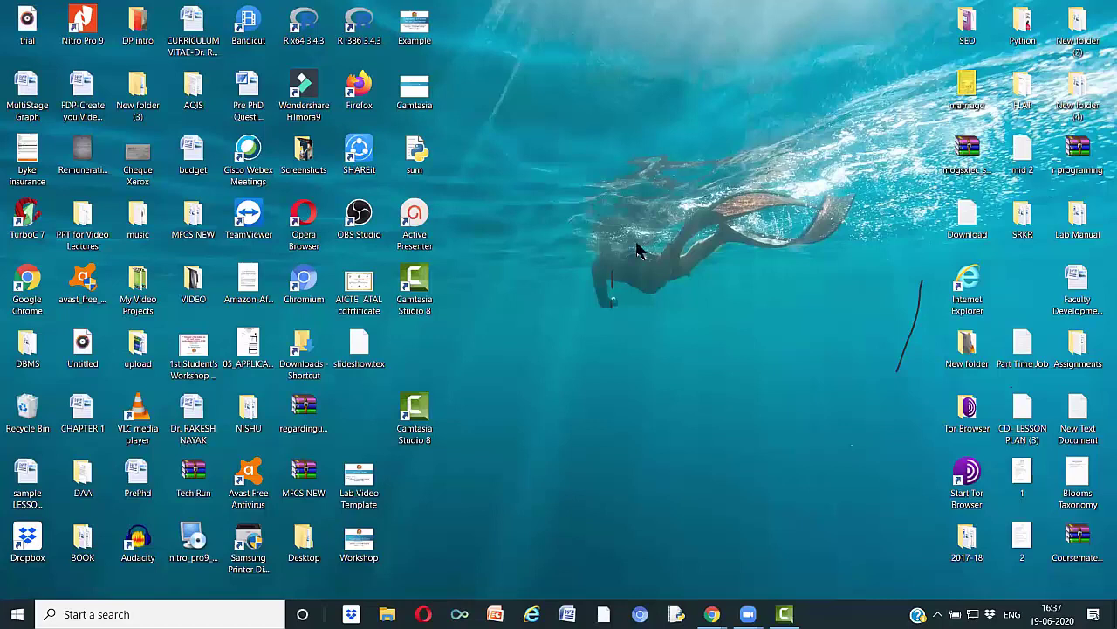
- Stop the ActivePresenter screen recording, dismiss the webcam video warning and view the resulting project in a maximized window
key("ctrl+End")
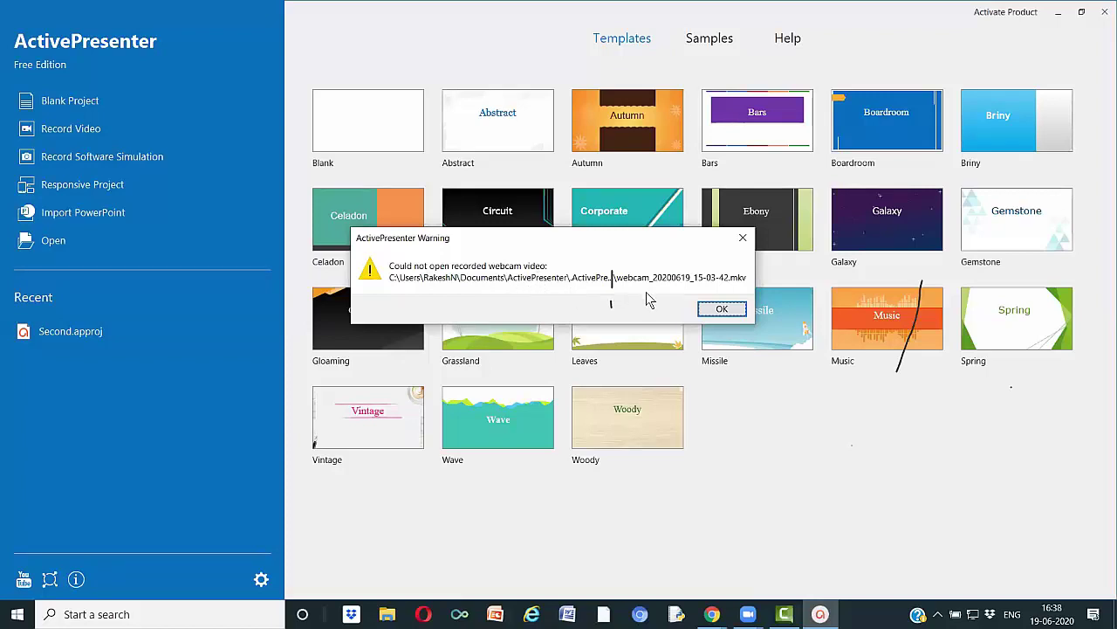
left_click(723, 310)
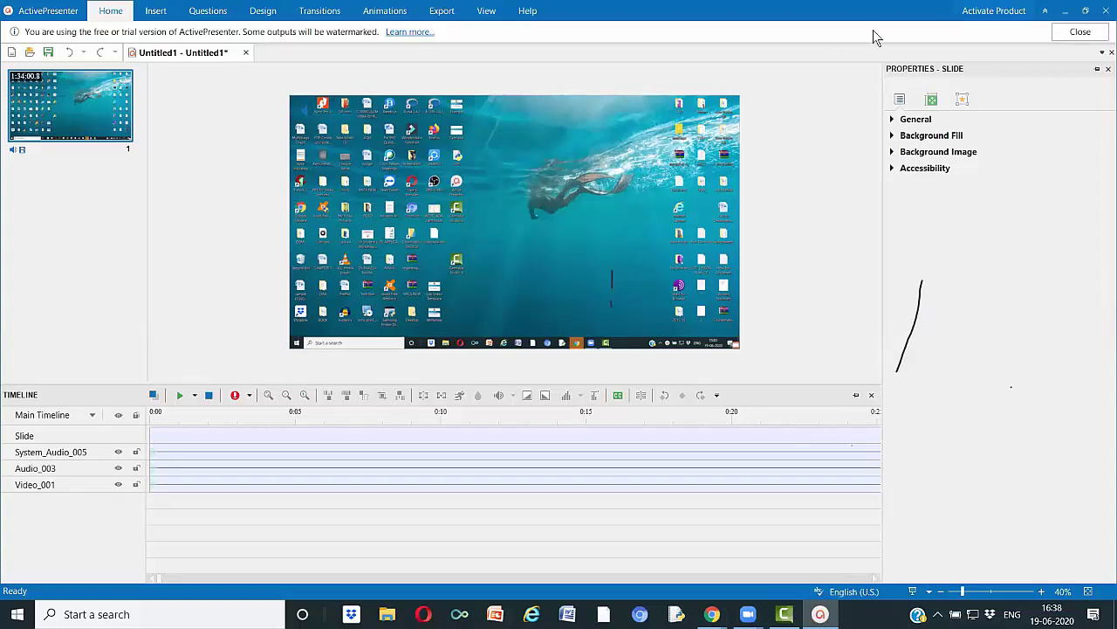
key("super+Down")
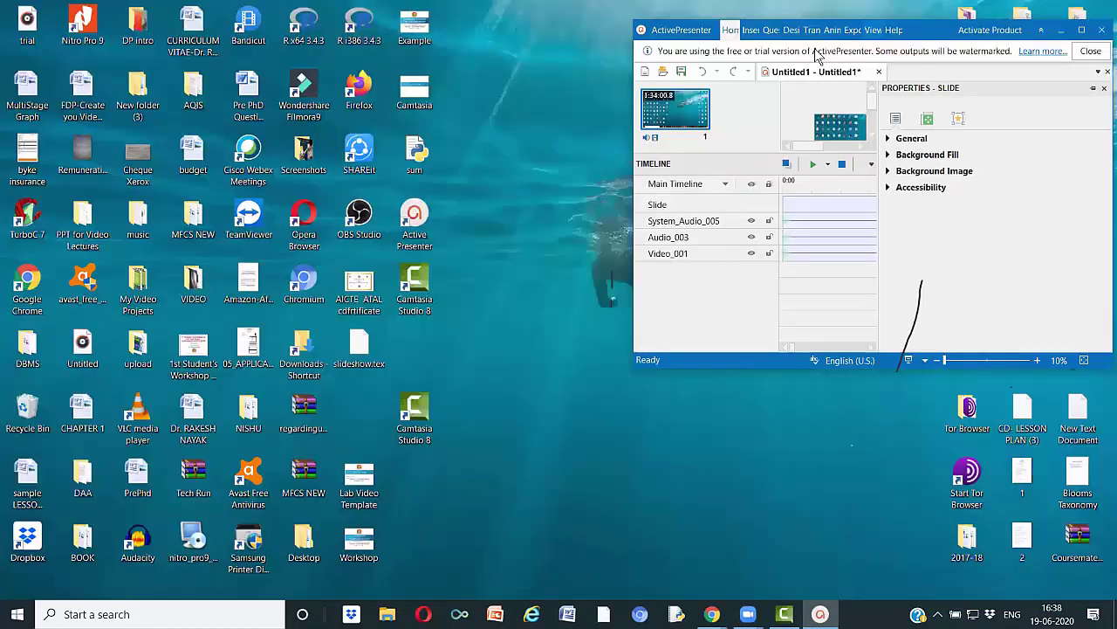
left_click(1080, 29)
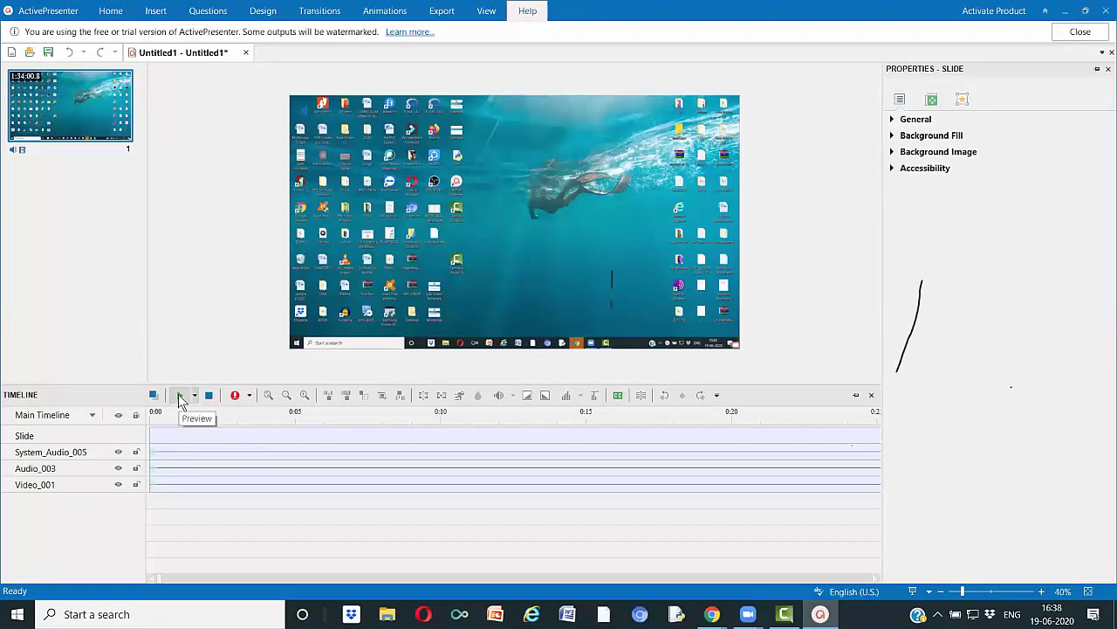
- Preview the recorded screen video from the start, and move the timeline playhead back to about 0:15.4
left_click(181, 397)
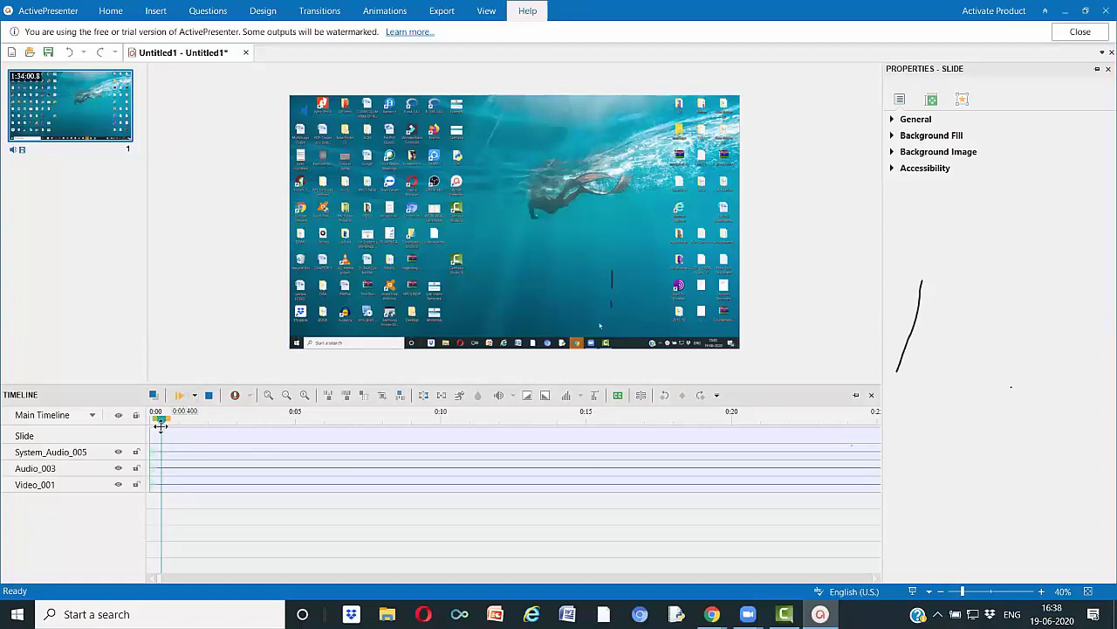
left_click(180, 396)
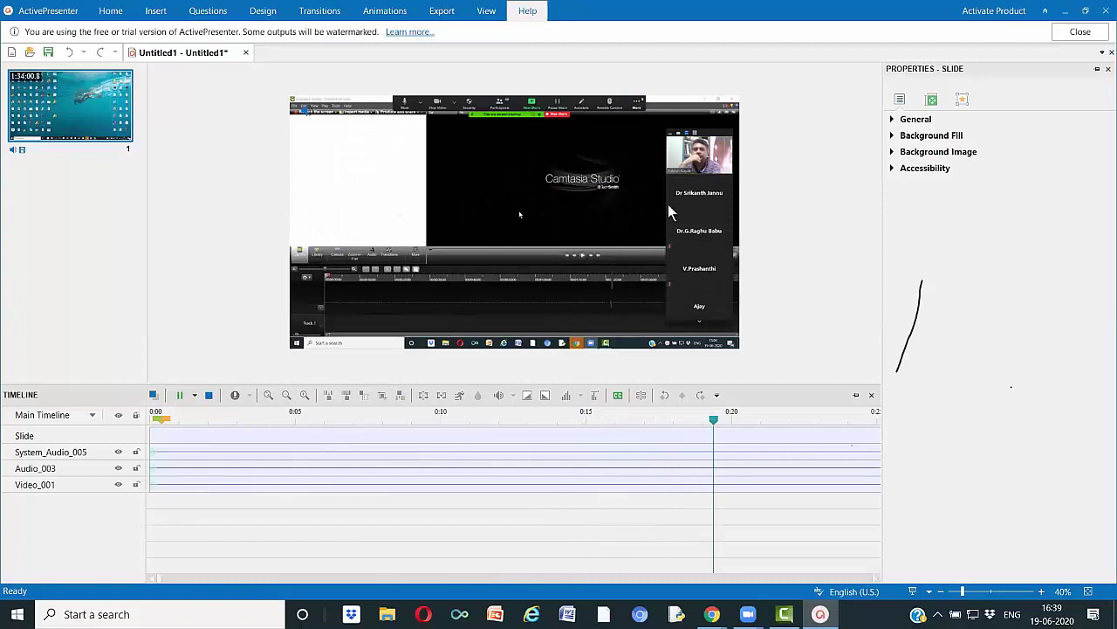
left_click(668, 413)
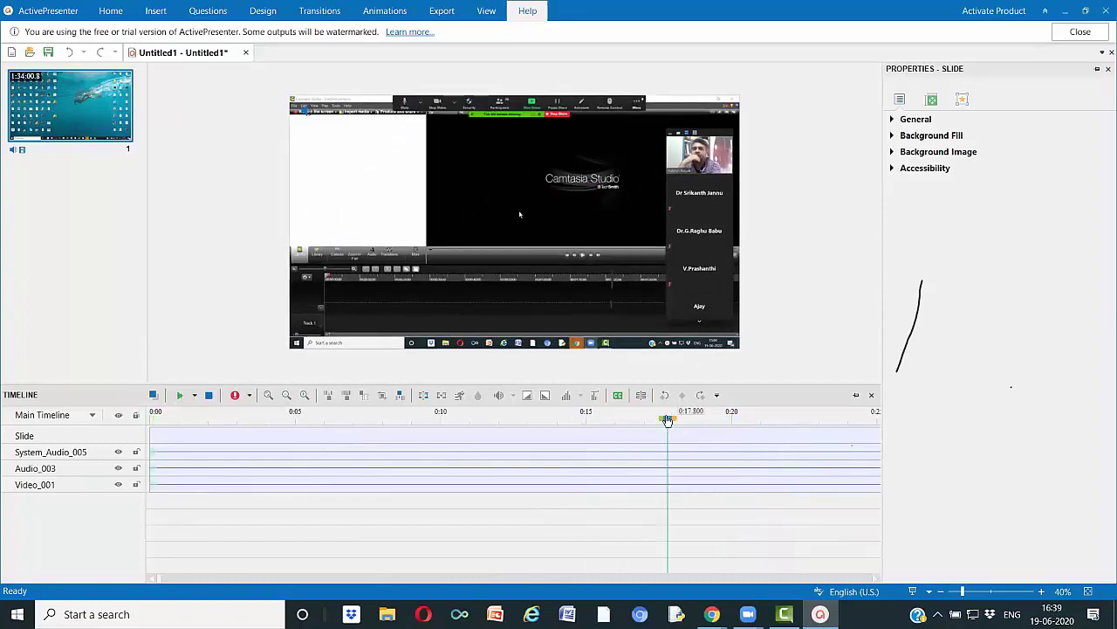
left_click(668, 420)
left_click(639, 420)
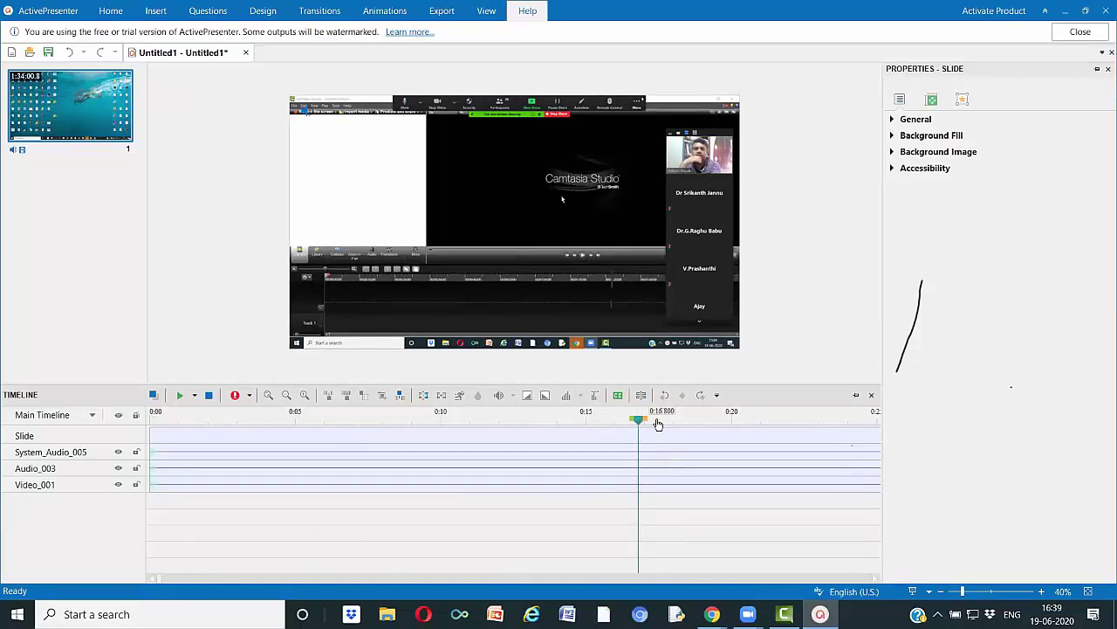
left_click(601, 420)
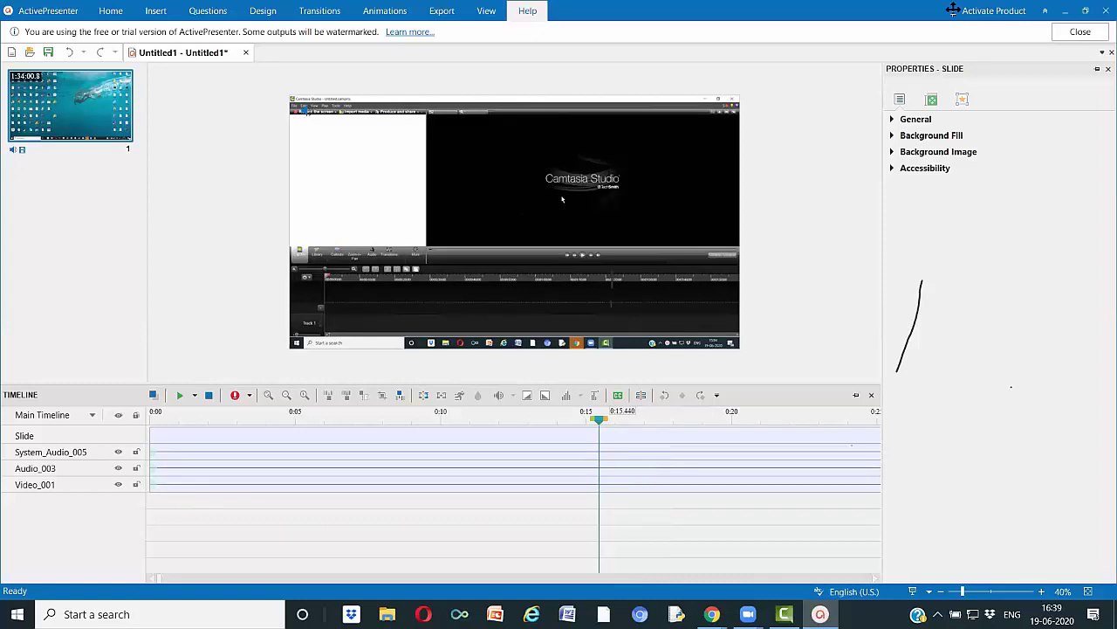
- Minimize and reopen the ActivePresenter project, and restore its window to the smaller size
left_click(1065, 10)
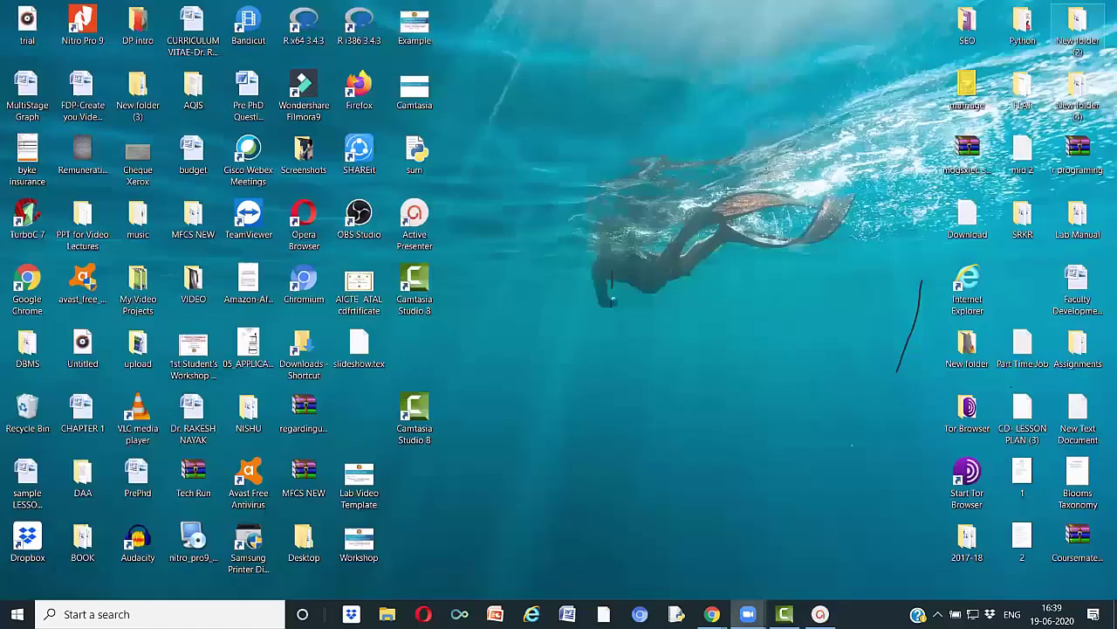
key("alt+Tab")
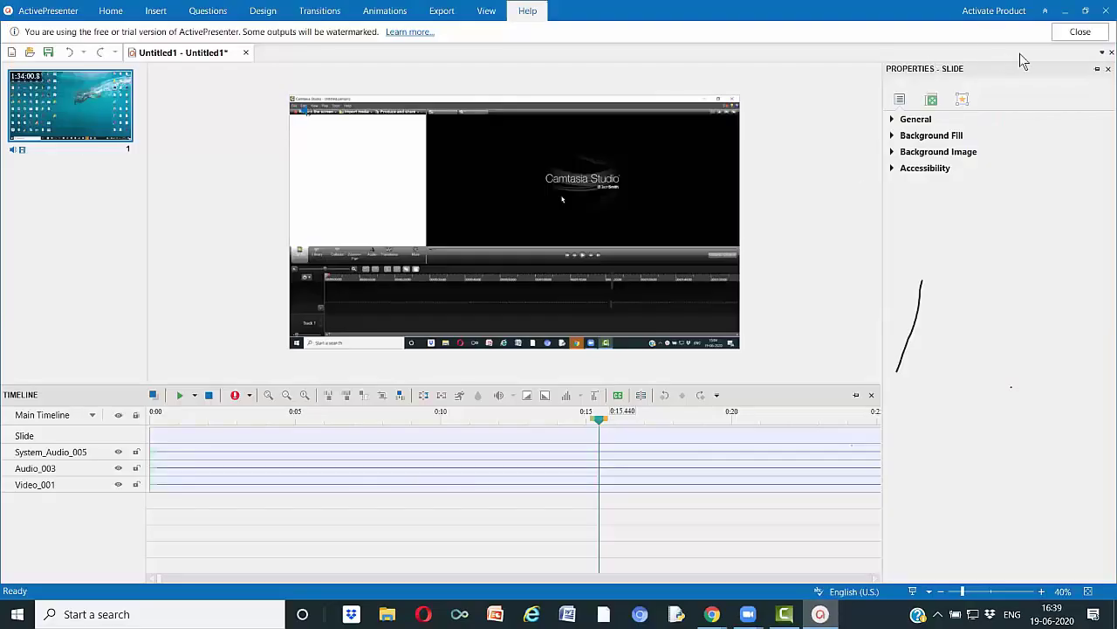
double_click(938, 13)
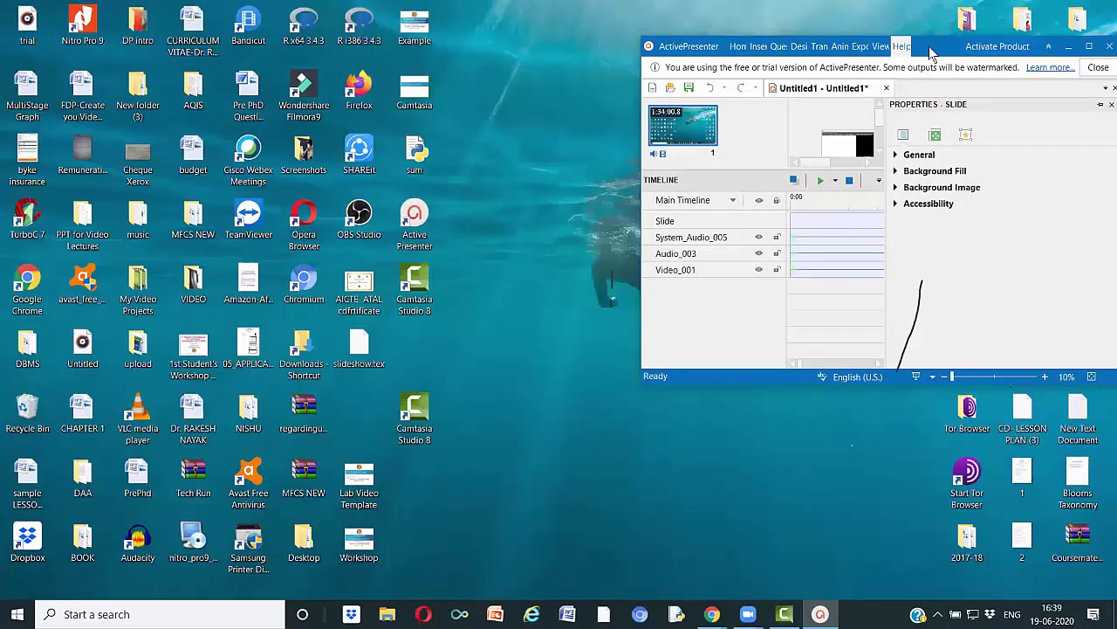
- Reposition and enlarge the ActivePresenter window to span the screen, so that the slide area and timeline are fully shown
left_click_drag(929, 47, 288, 84)
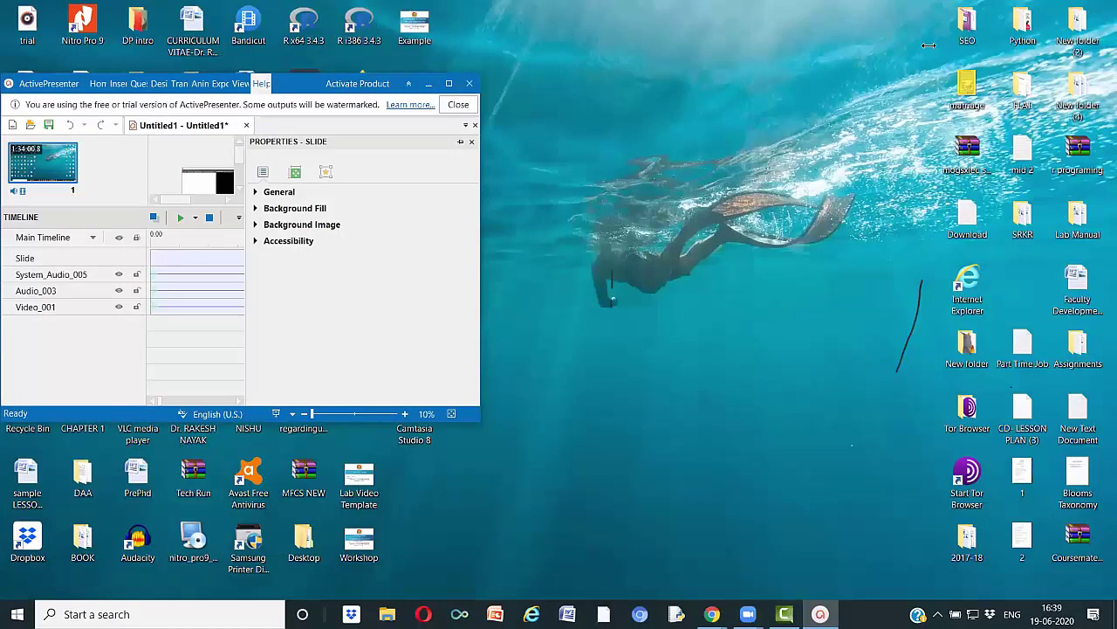
left_click_drag(929, 45, 1102, 206)
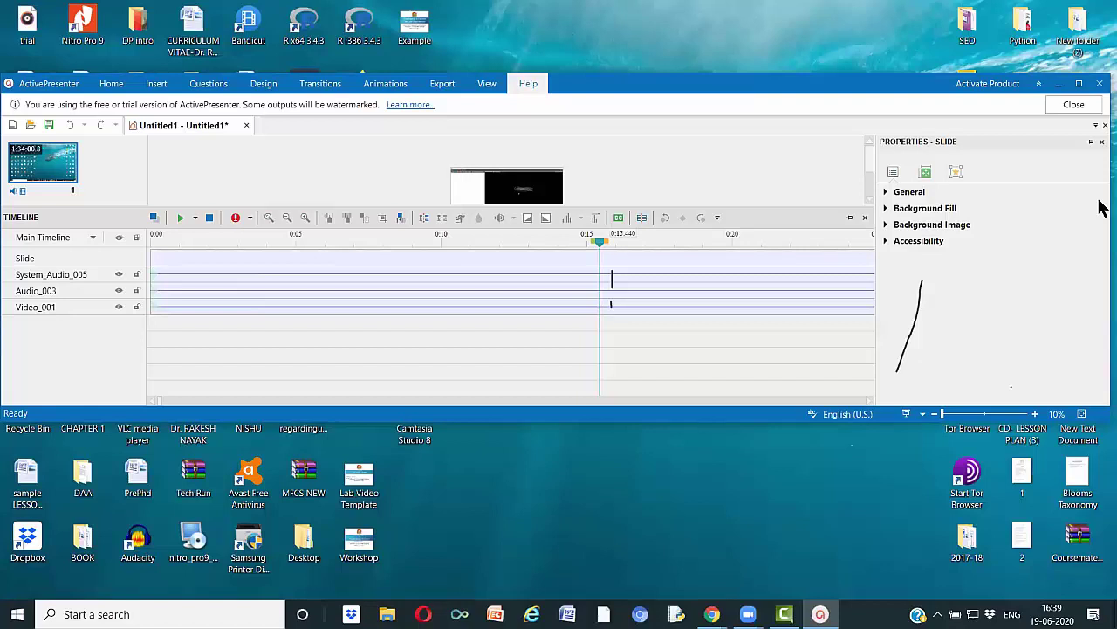
left_click_drag(733, 420, 728, 591)
left_click_drag(696, 376, 698, 423)
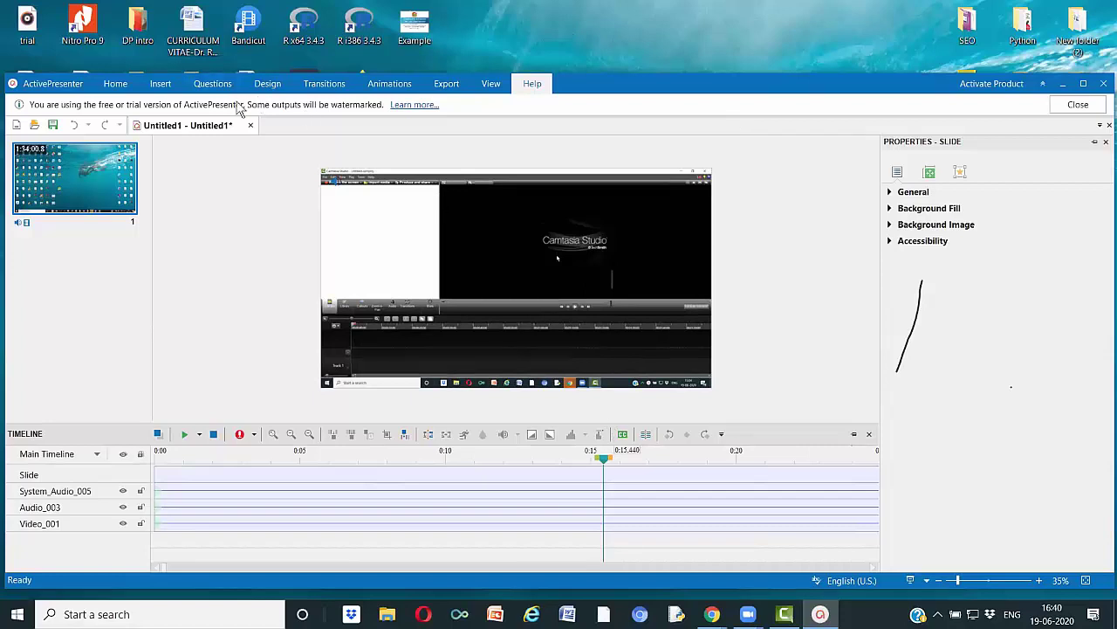
- Insert a text caption on the dark Camtasia Studio area of the recorded video and deselect it
left_click(271, 85)
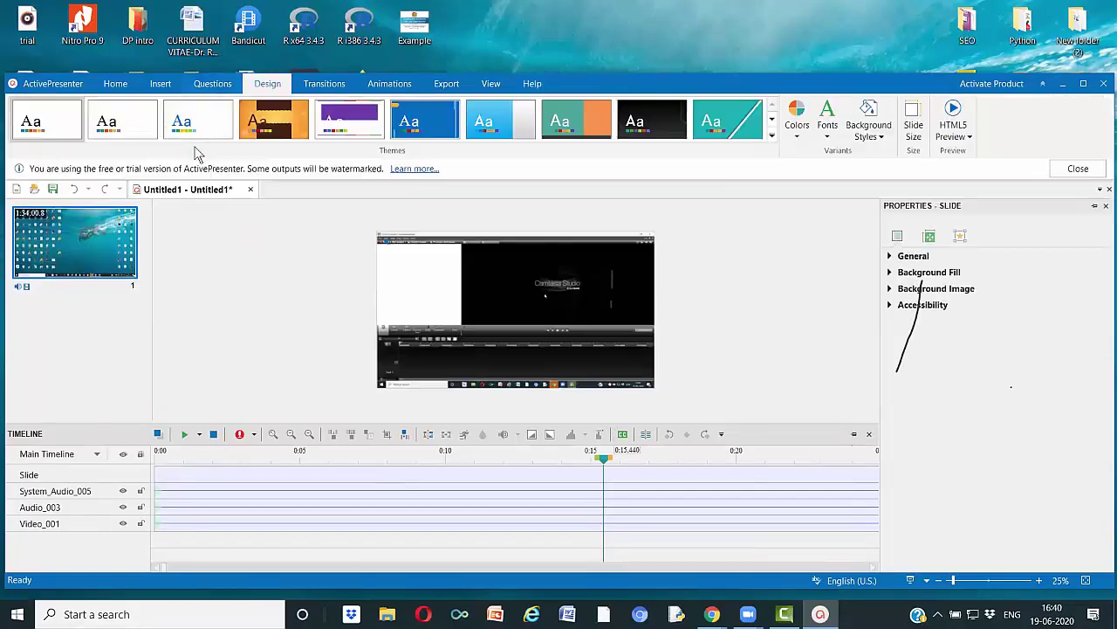
left_click(115, 83)
left_click(160, 85)
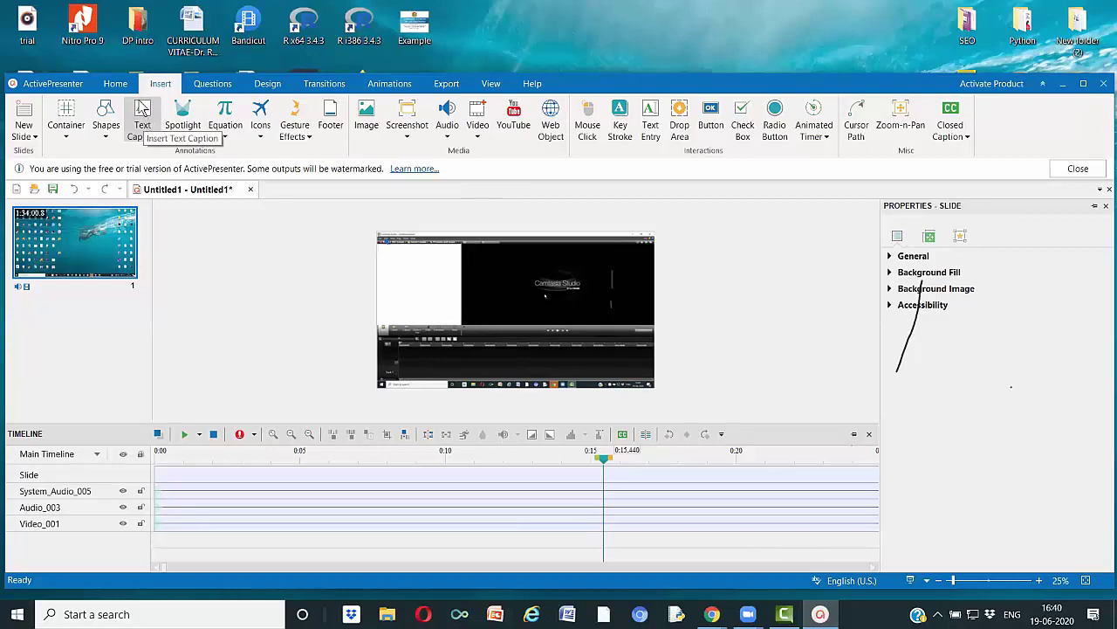
left_click(142, 118)
left_click_drag(447, 208, 607, 262)
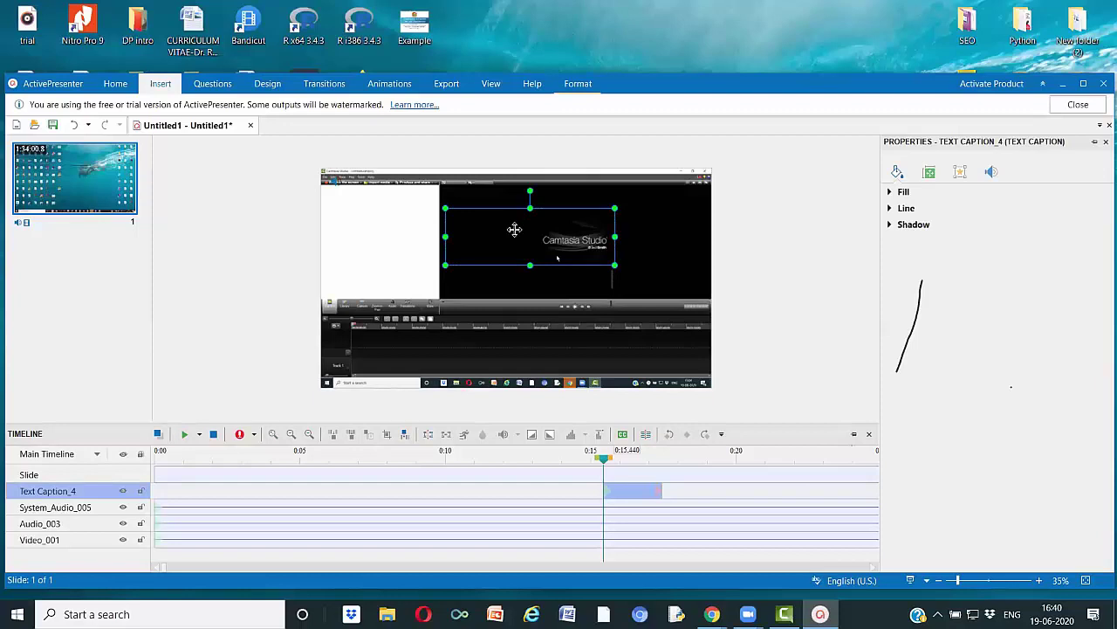
left_click(565, 227)
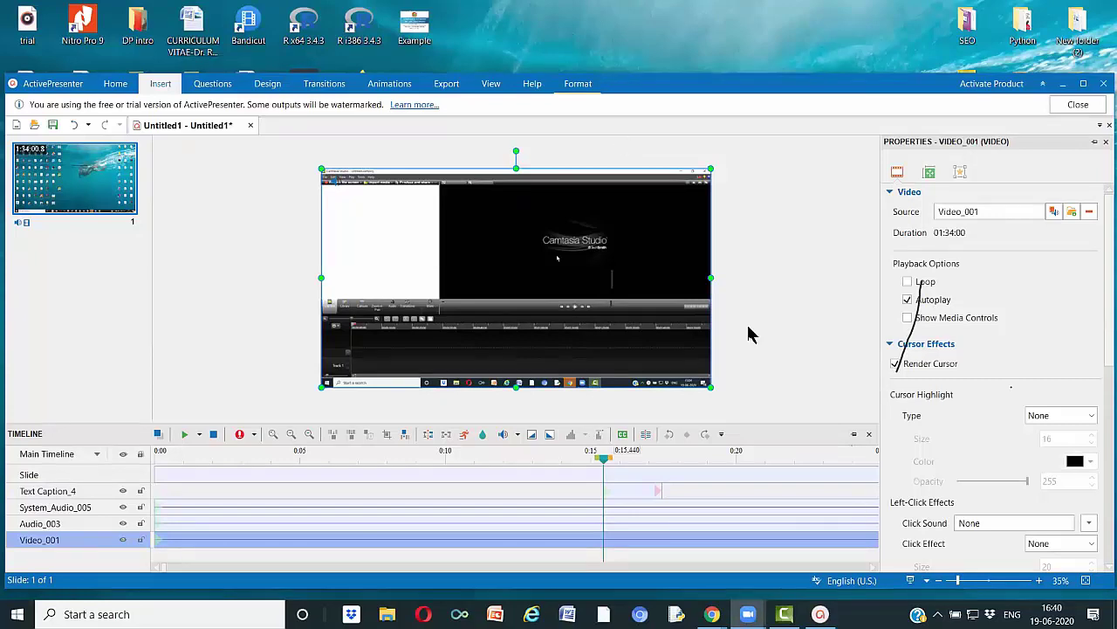
left_click(772, 197)
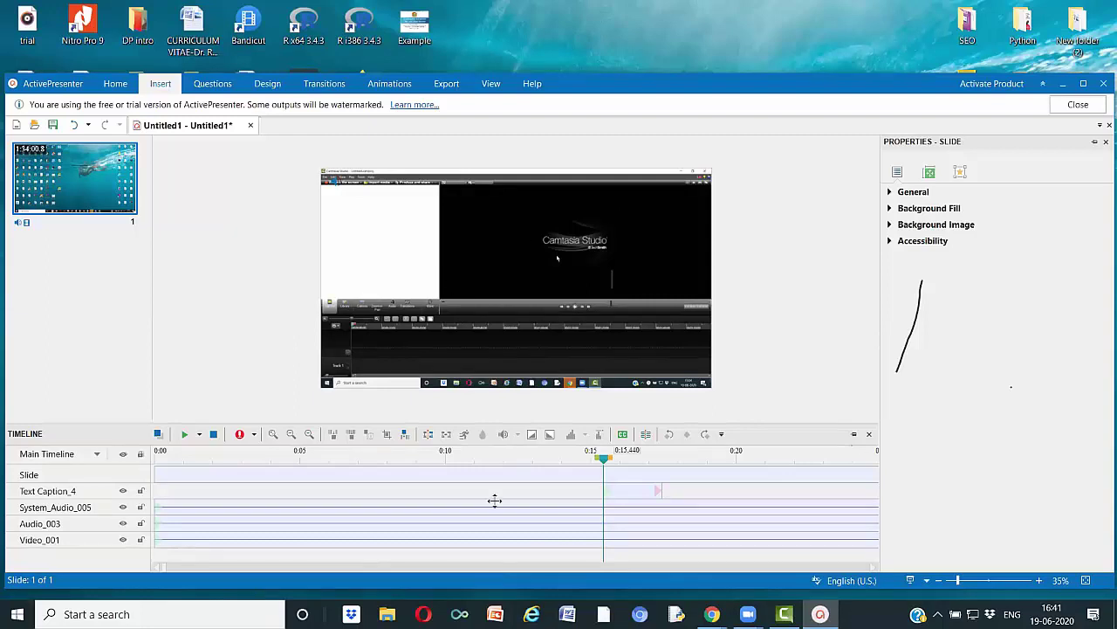
- Look through the preset equations, such as Area of Circle and Pythagorean Theorem, without inserting one
left_click(115, 83)
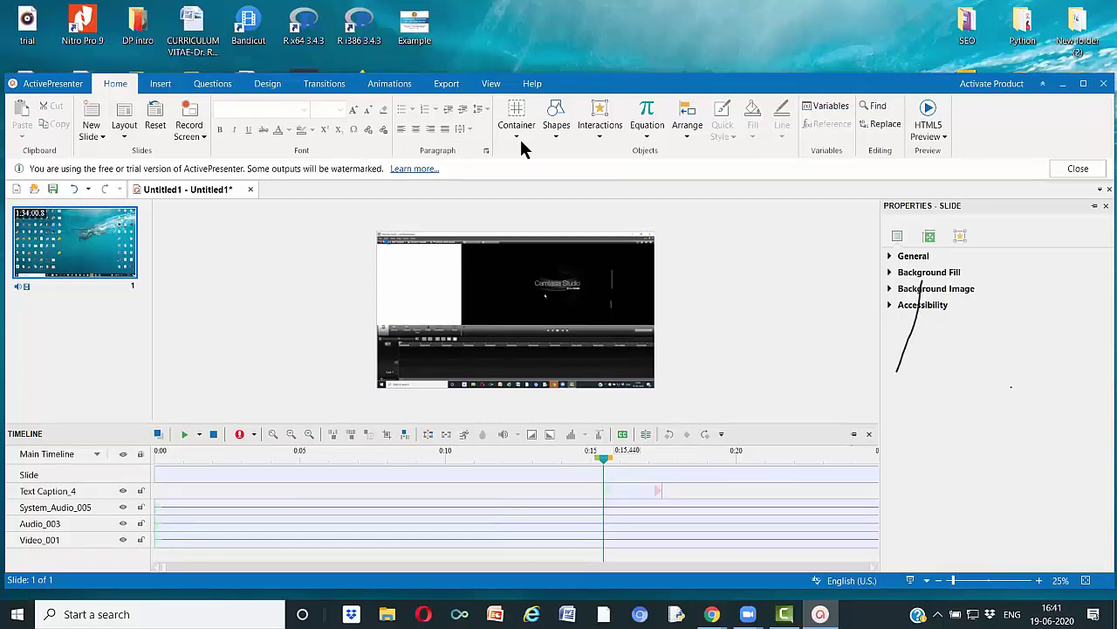
left_click(652, 139)
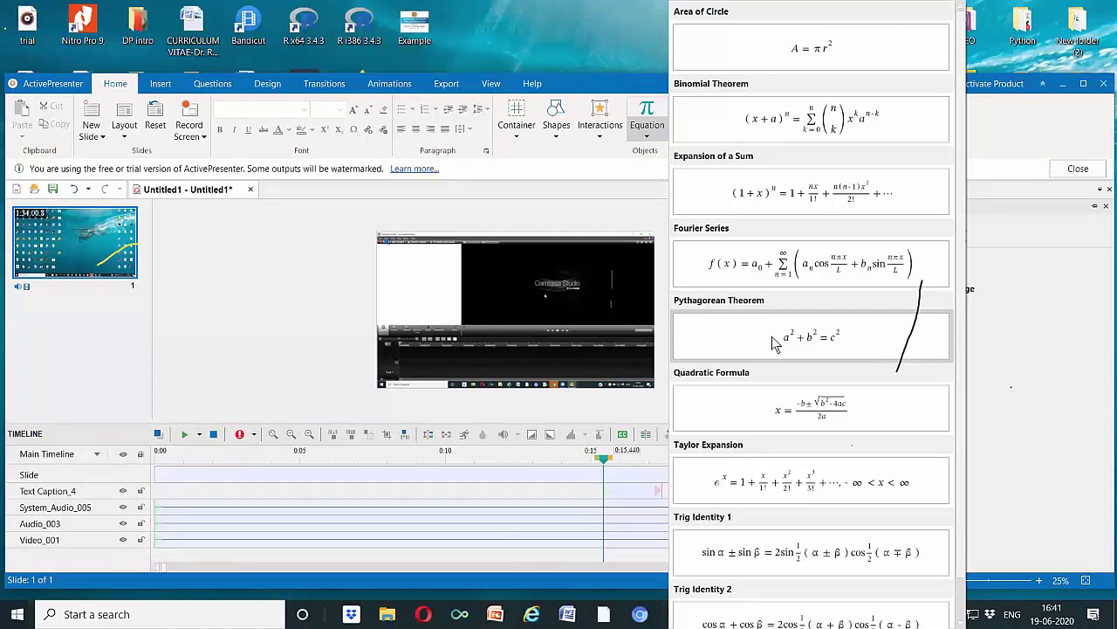
left_click(618, 193)
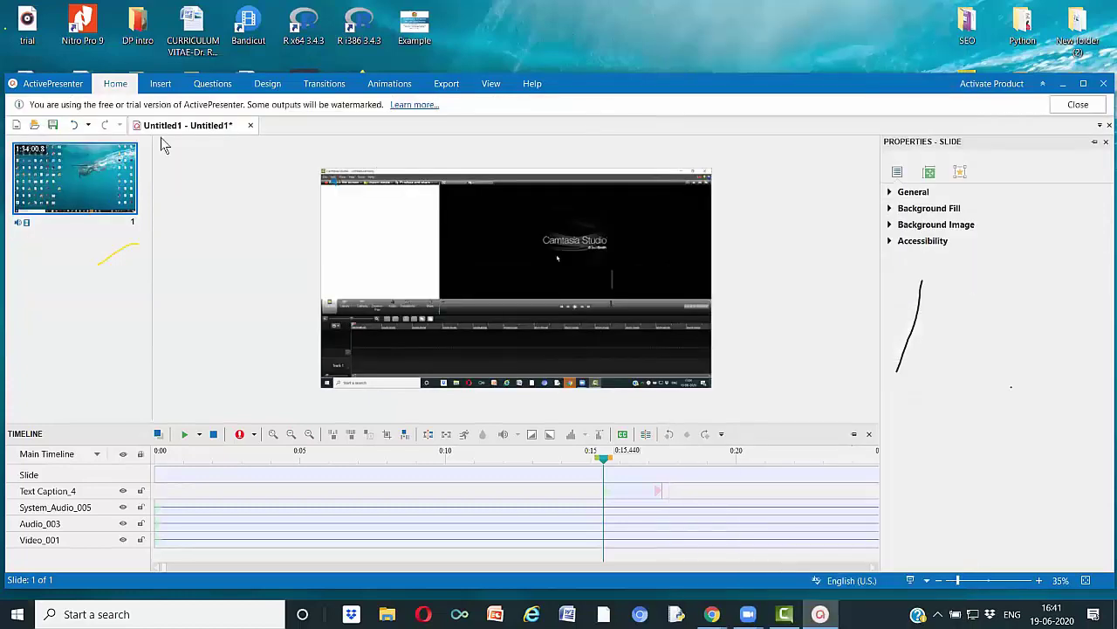
left_click(123, 88)
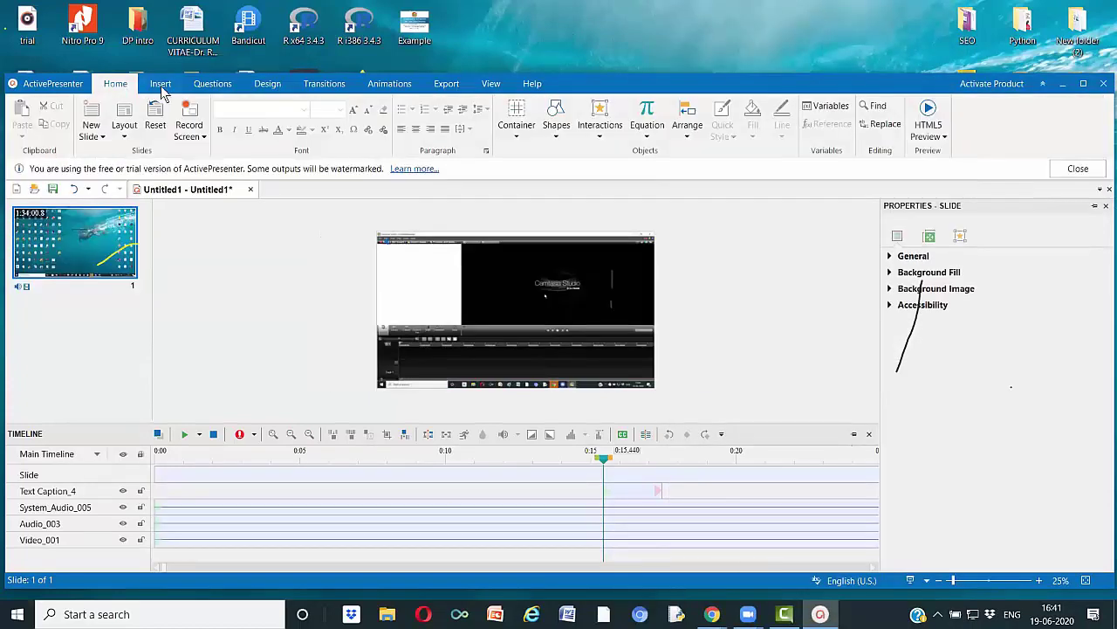
- Insert a second text caption over the Camtasia Studio logo in the video
left_click(160, 87)
left_click(120, 88)
scroll(160, 139, "down", 1)
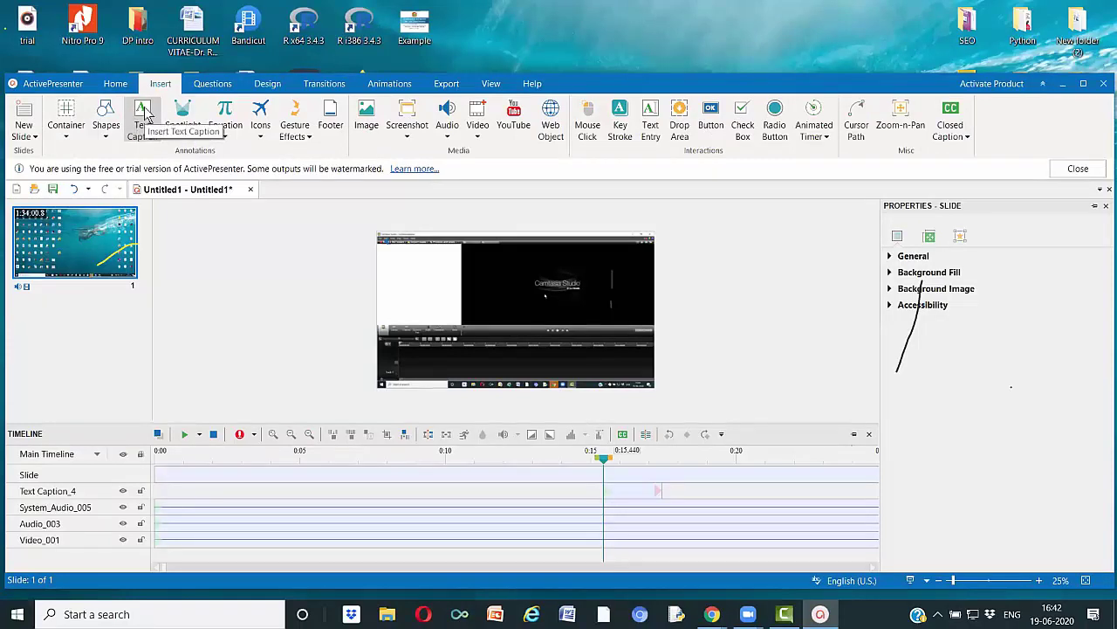
key("ctrl+F1")
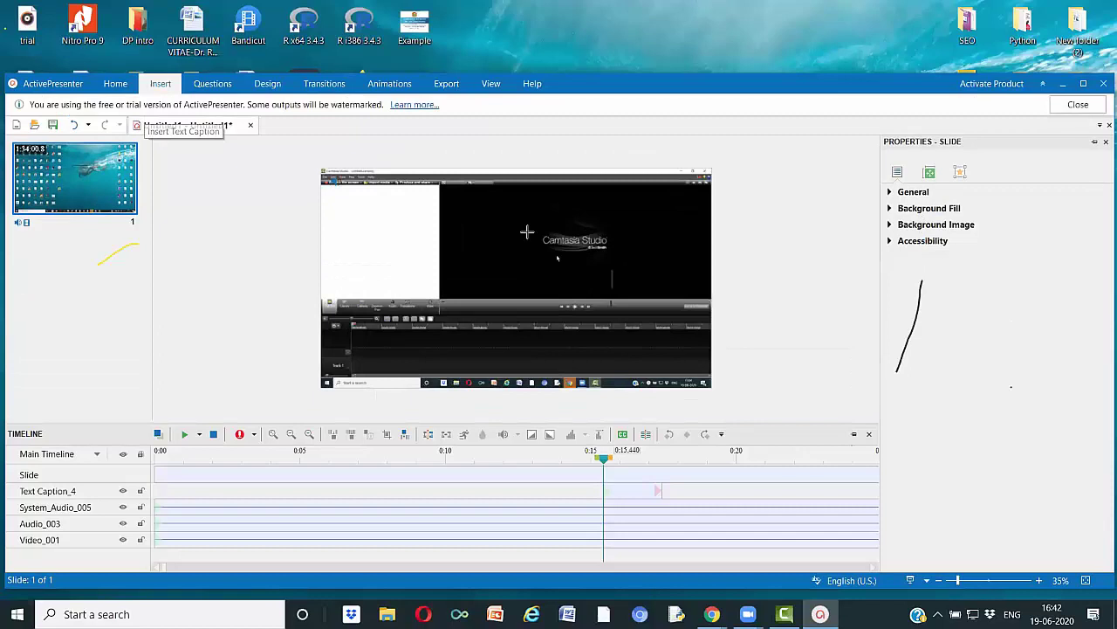
left_click_drag(464, 210, 644, 260)
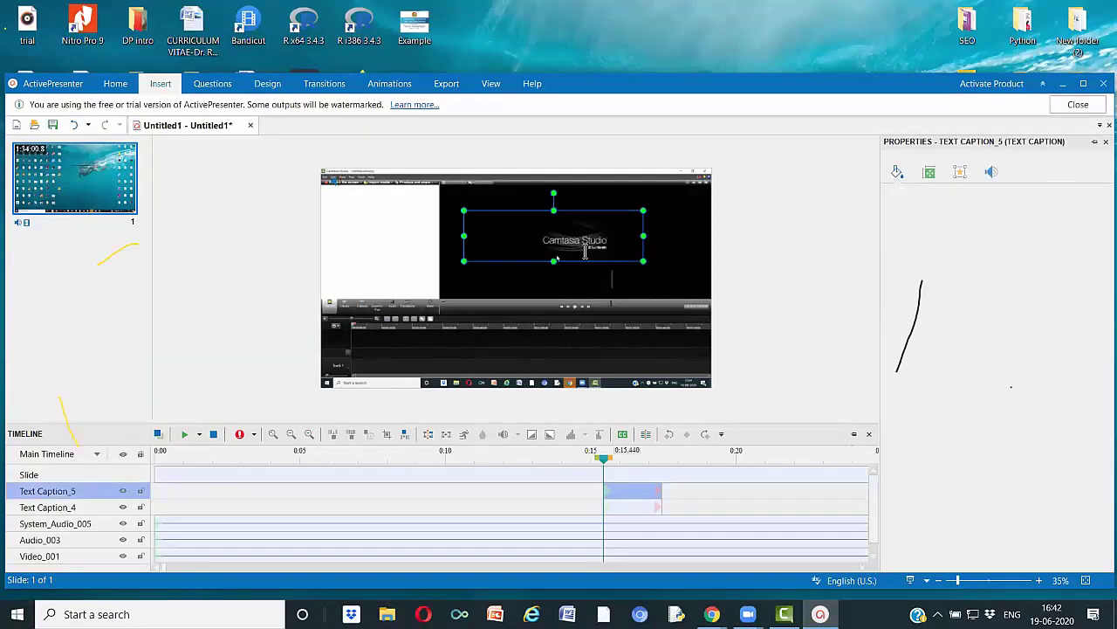
left_click(534, 230)
- Insert a third, larger text caption reaching from the video's white area into its black area
double_click(160, 87)
left_click(144, 122)
left_click_drag(372, 210, 563, 280)
left_click(487, 250)
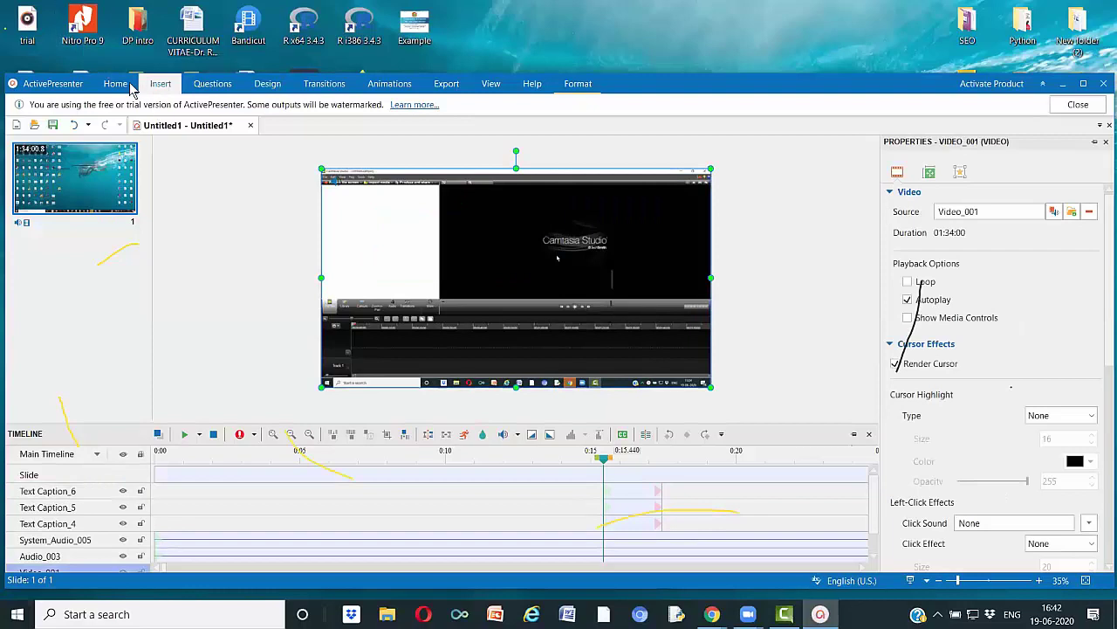
- Insert a fourth text caption across the border of the white and black areas, and briefly play the timeline
left_click(166, 87)
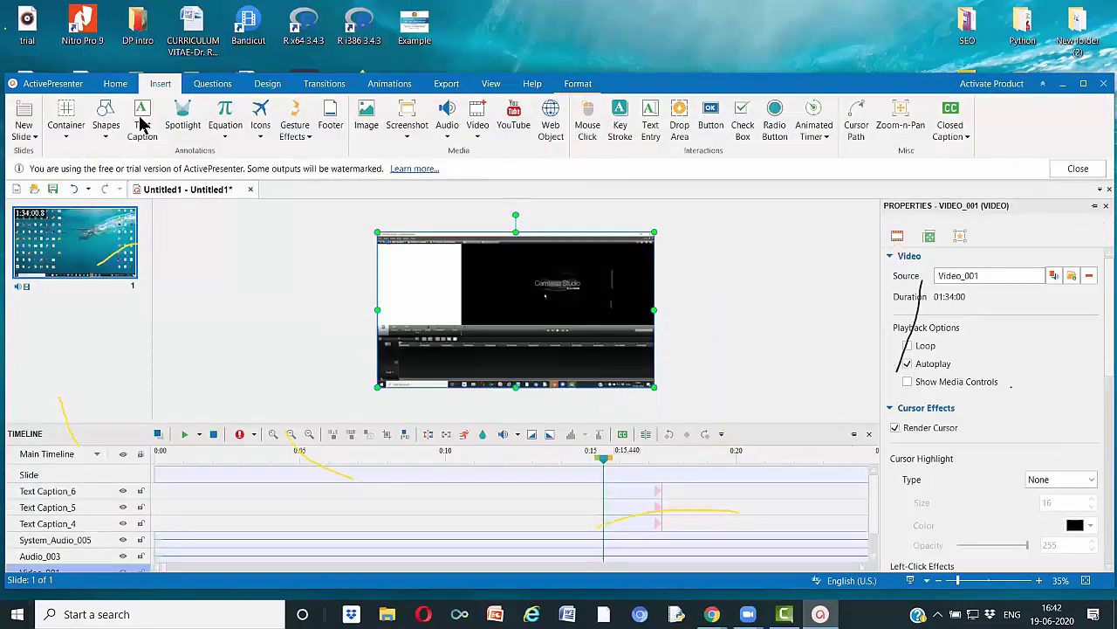
left_click(145, 122)
left_click_drag(407, 219, 536, 283)
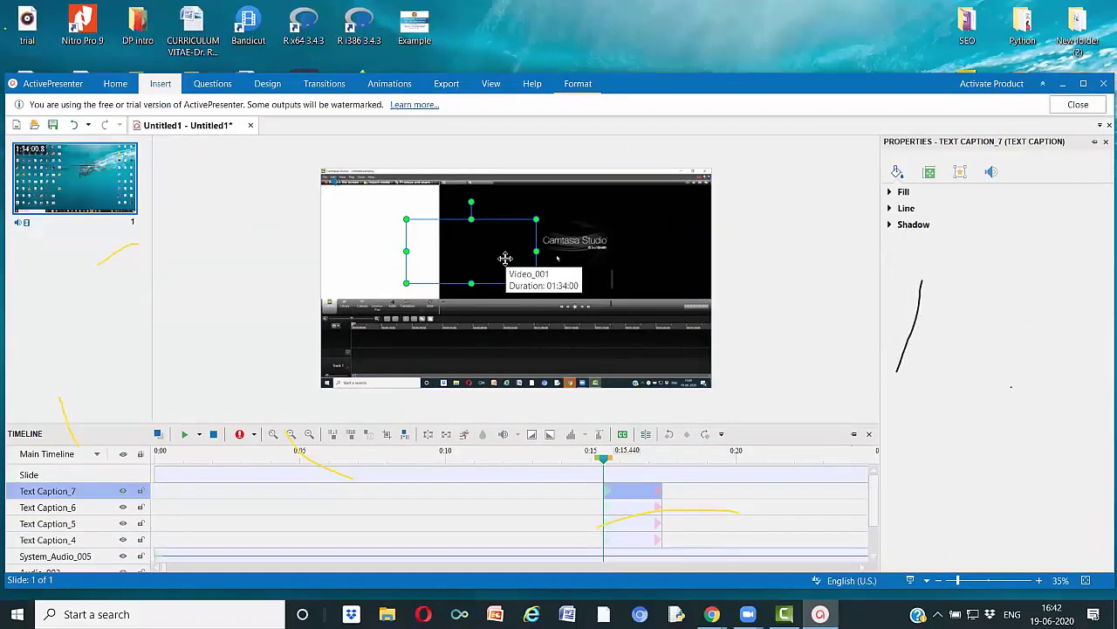
key("Escape")
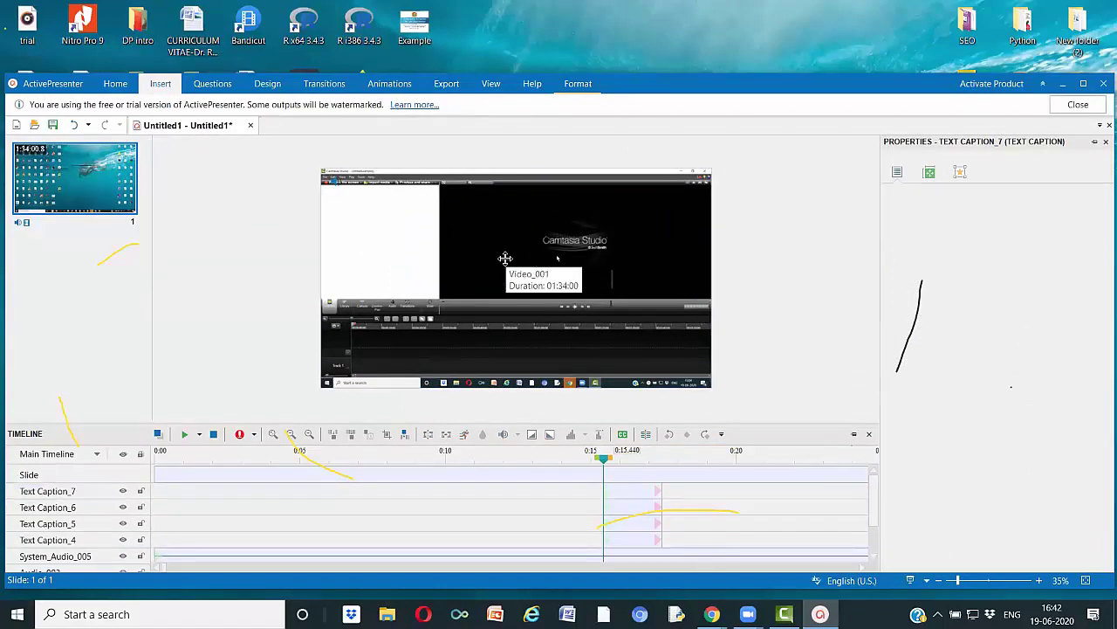
key("space")
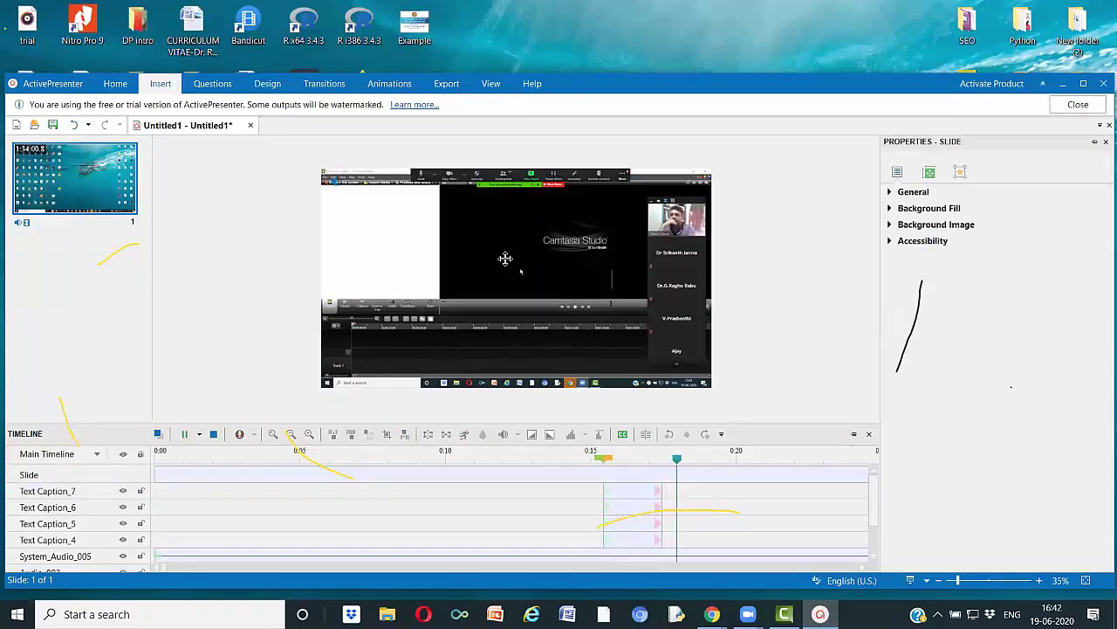
left_click(425, 227)
left_click(427, 227)
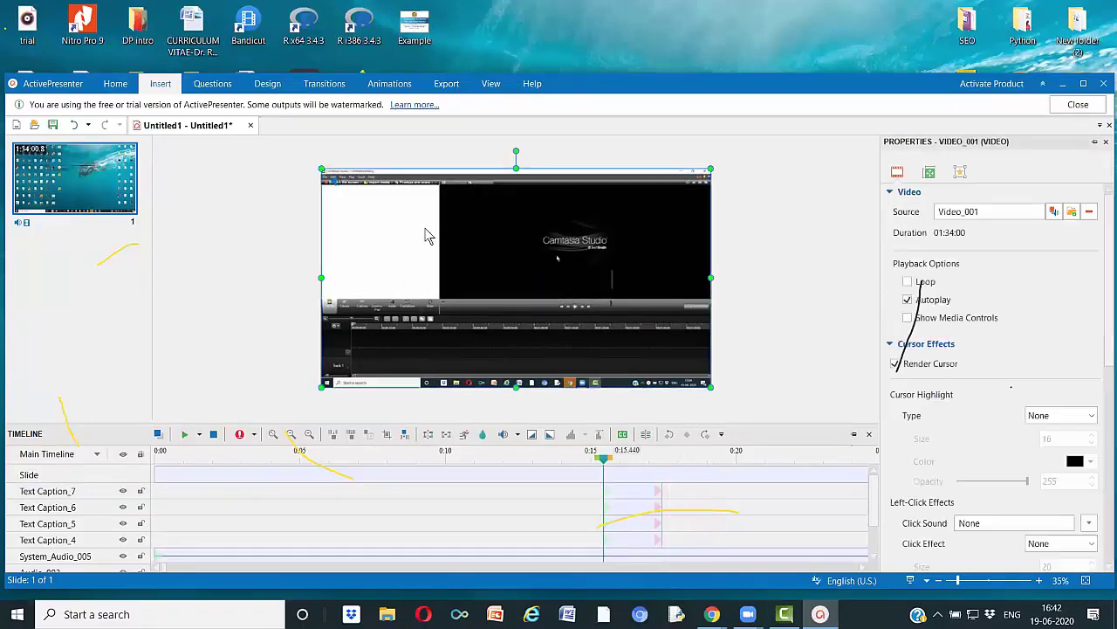
- Add a text caption inside the white area of the video with the text "Hello How are you"
double_click(159, 85)
left_click(144, 127)
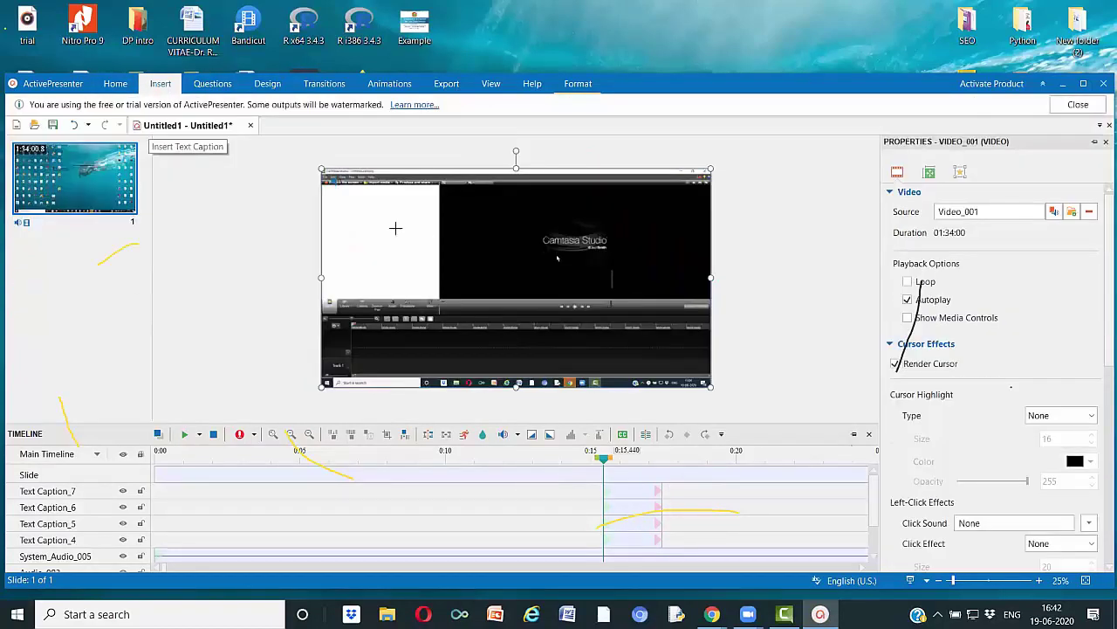
left_click_drag(358, 214, 417, 269)
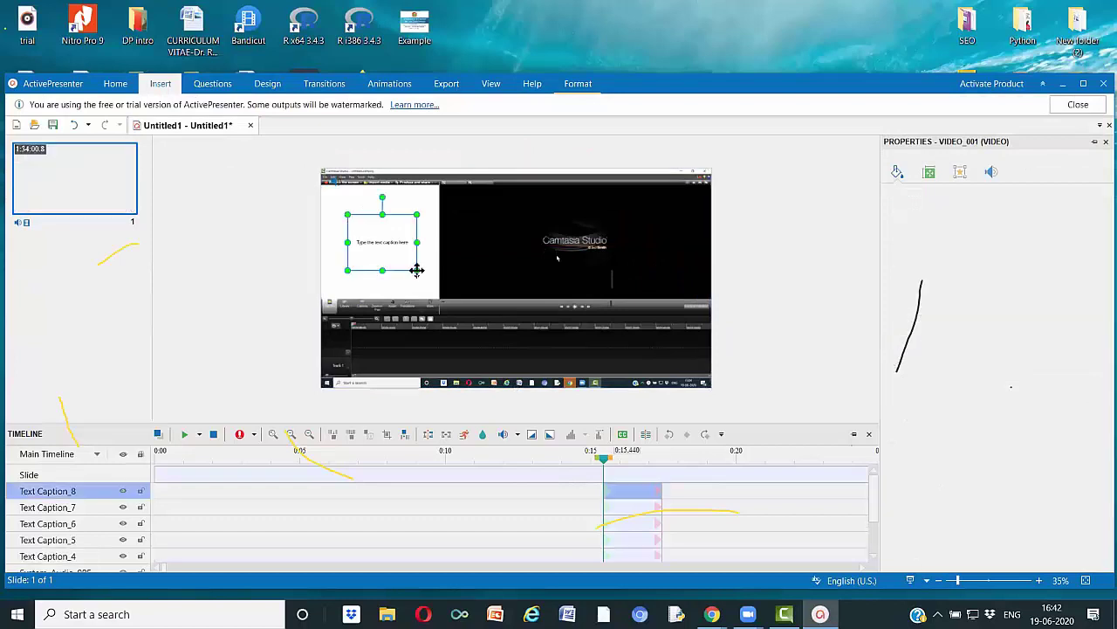
double_click(372, 241)
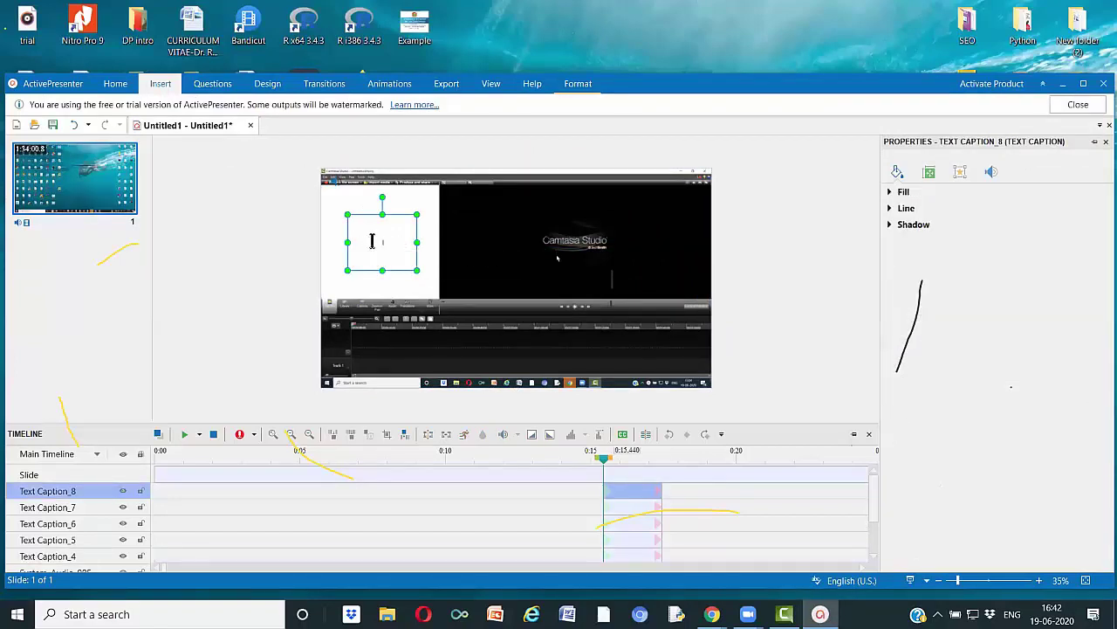
type("Hello How are you")
- Enlarge all of the "Hello How are you" caption text, trying size 48 and settling on 96
key("ctrl+a")
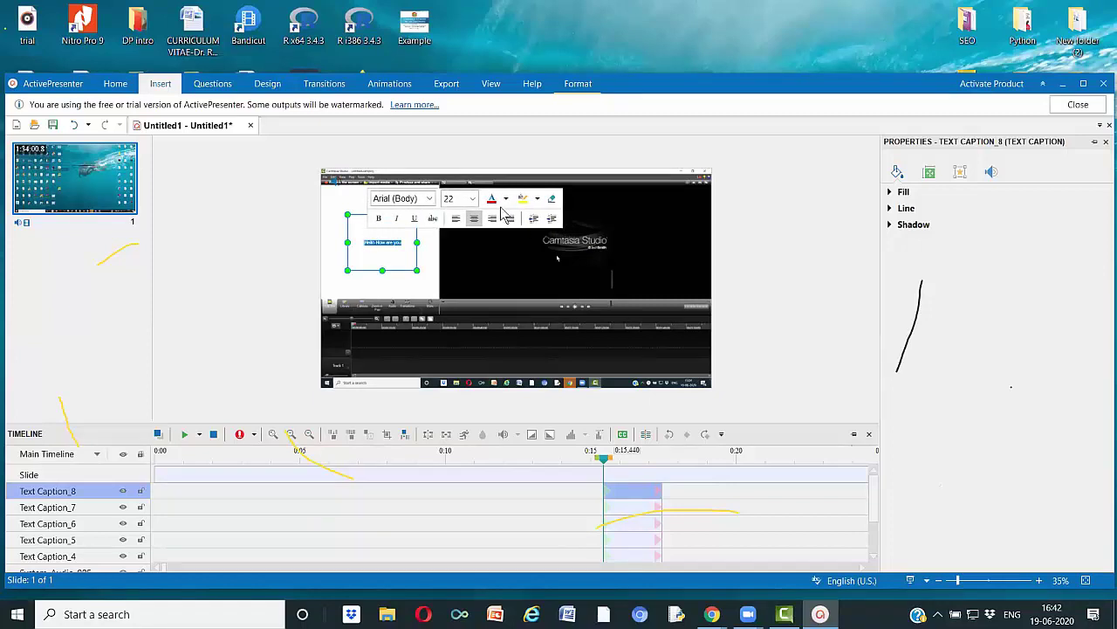
left_click(473, 206)
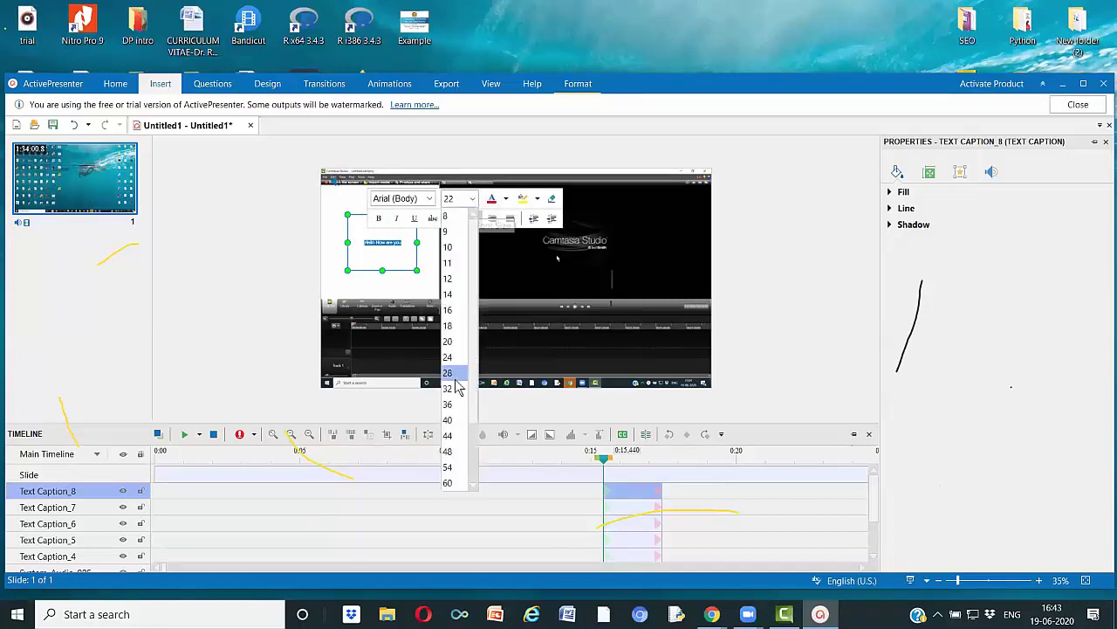
left_click(455, 461)
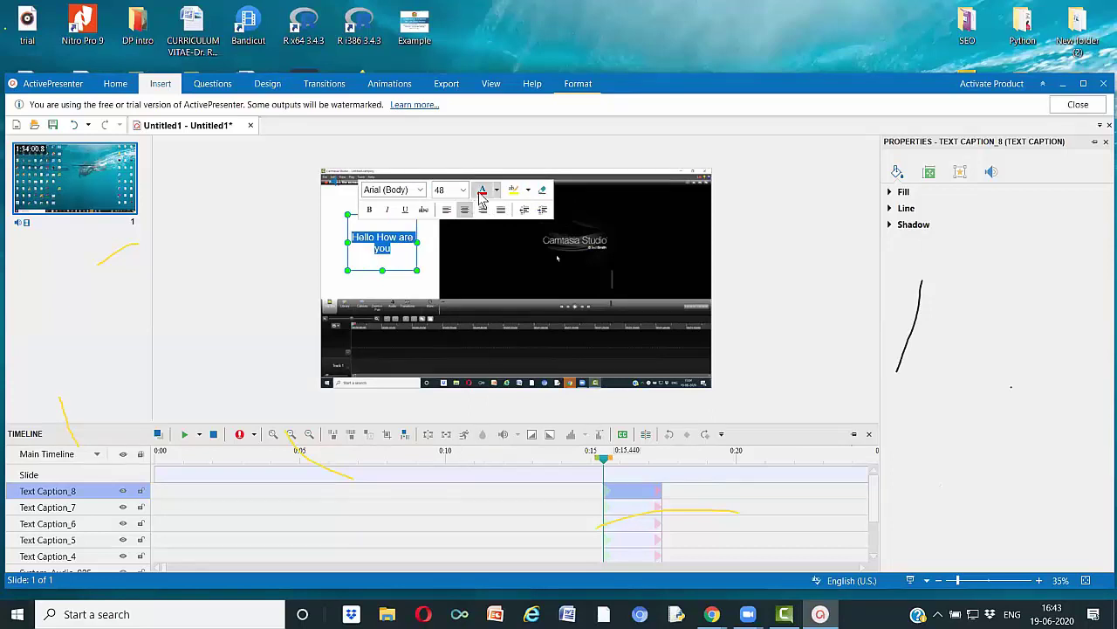
left_click(463, 190)
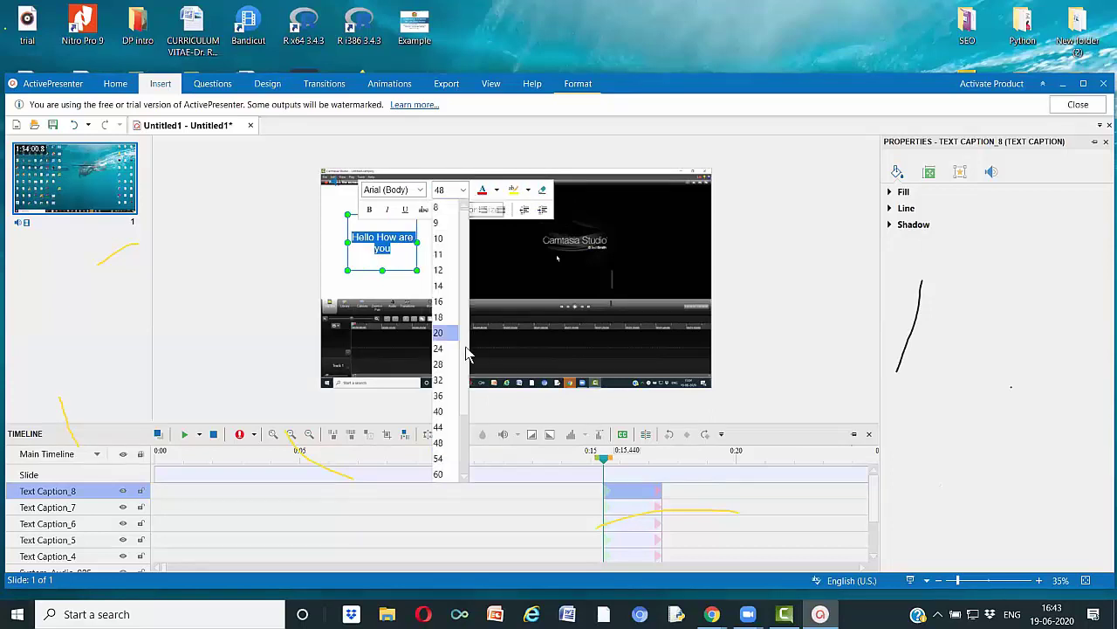
scroll(467, 442, "down", 3)
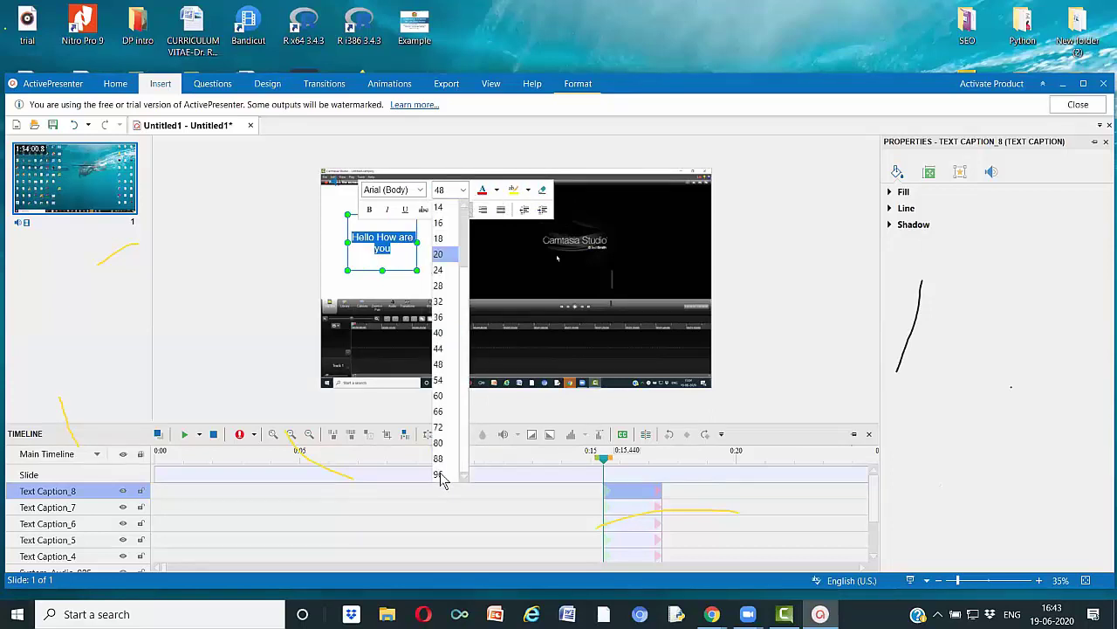
left_click(441, 474)
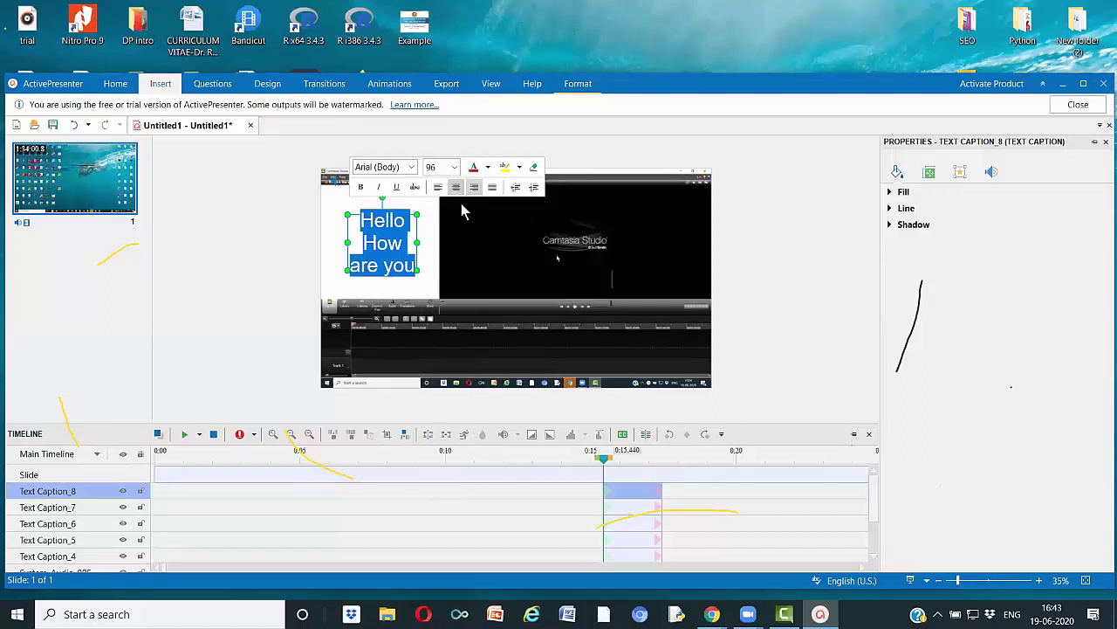
- Recolour the "Hello How are you" caption text with a theme colour and highlight it in yellow
left_click(488, 168)
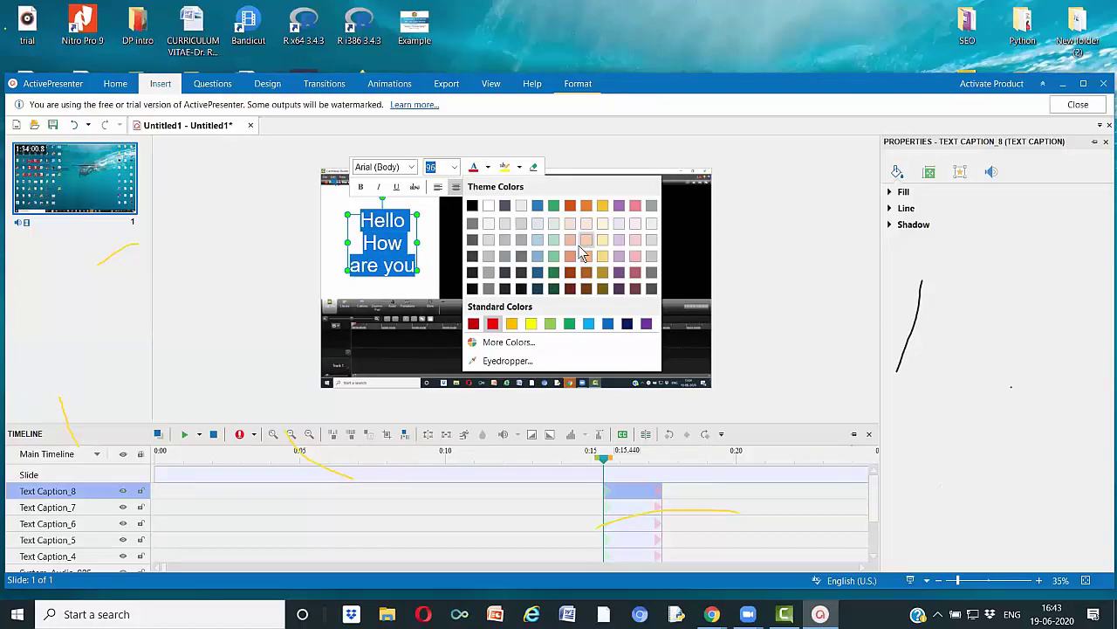
key("Escape")
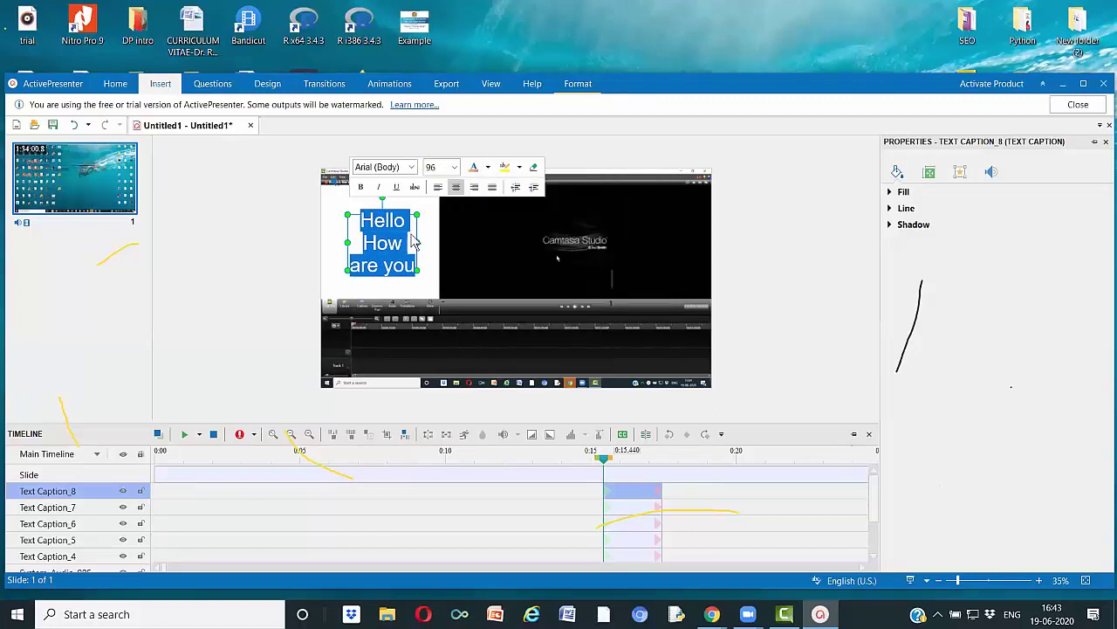
left_click(506, 168)
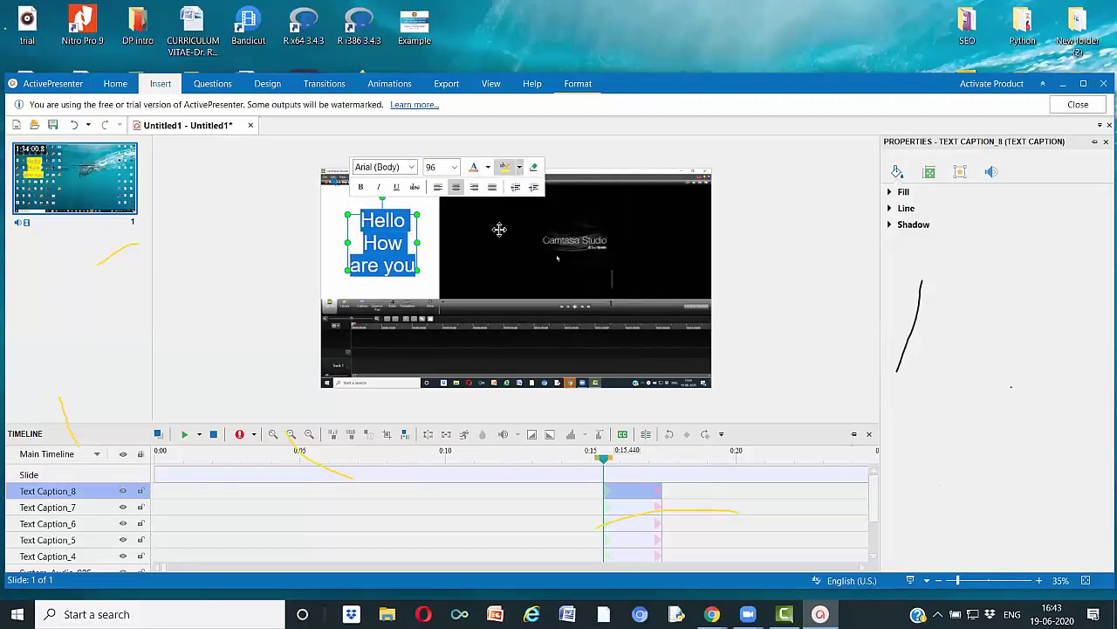
left_click(436, 264)
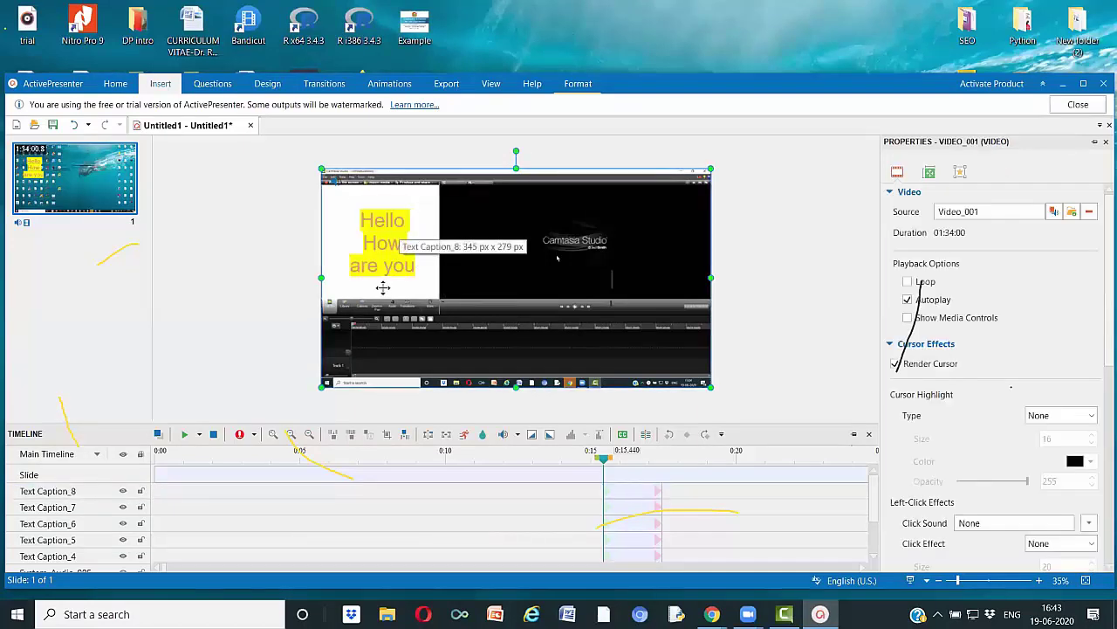
left_click(159, 84)
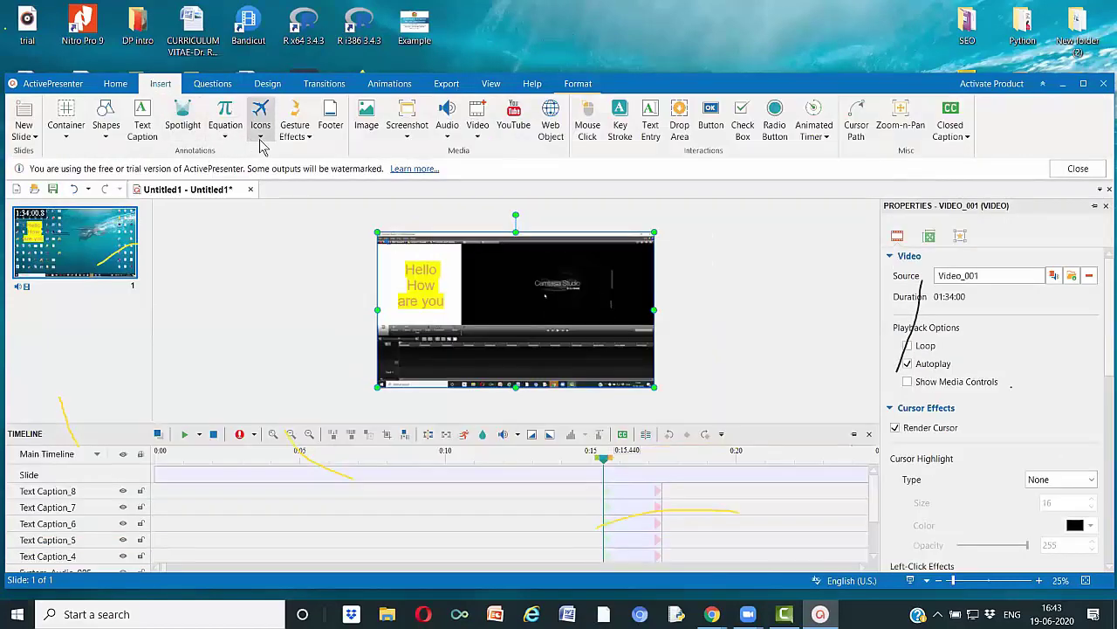
- Insert a smiling-face icon in the black area and a Hold gesture effect over the lower edge of the white area
left_click(262, 140)
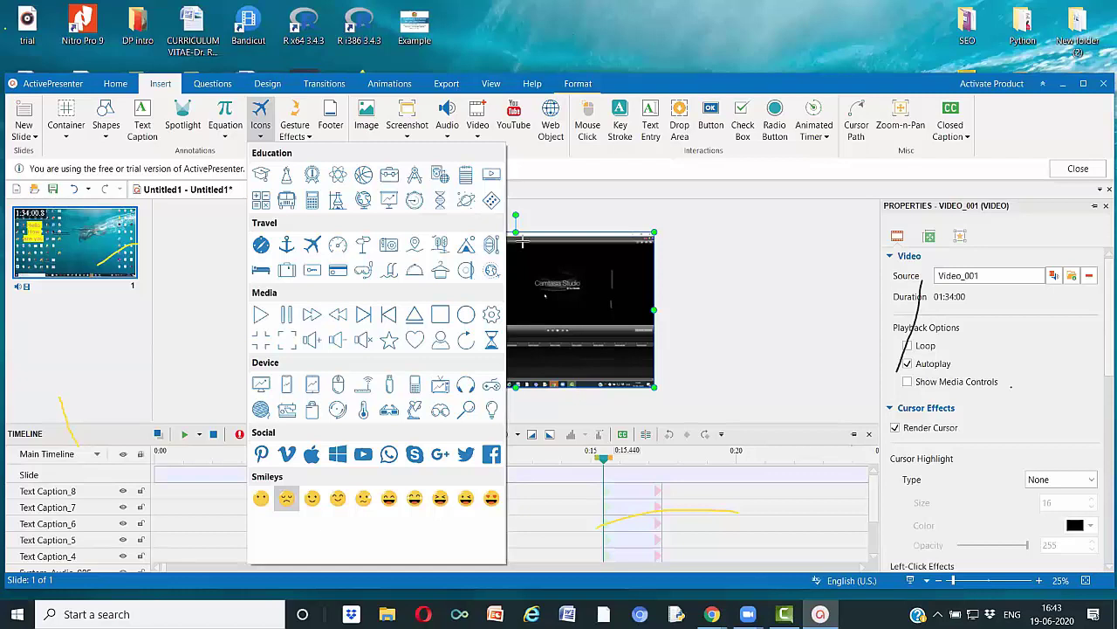
left_click(472, 221)
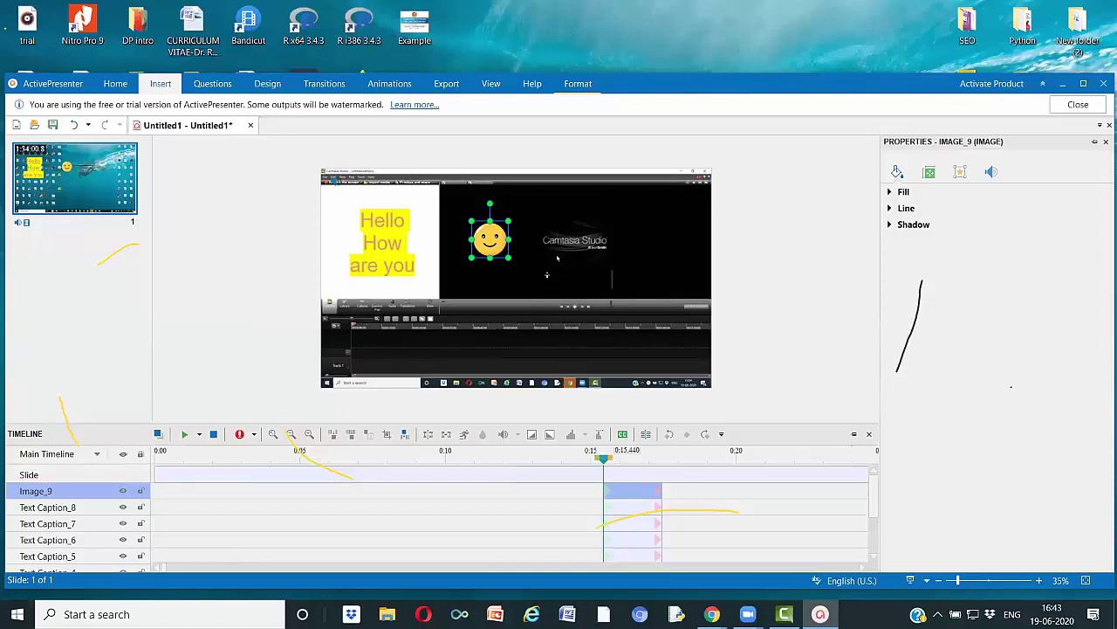
left_click(160, 88)
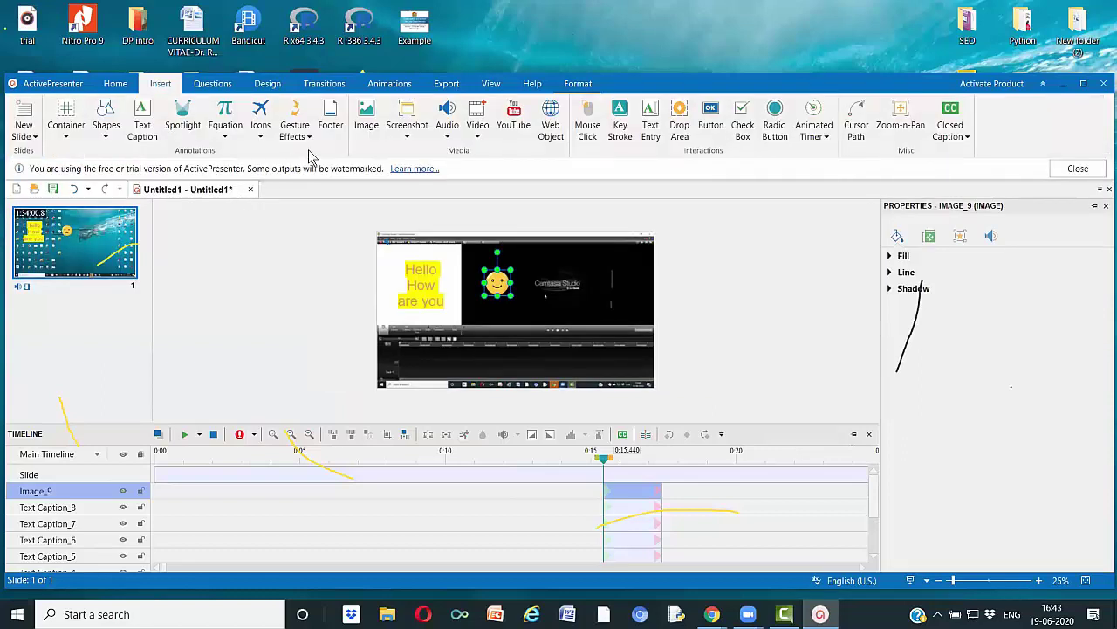
left_click(309, 140)
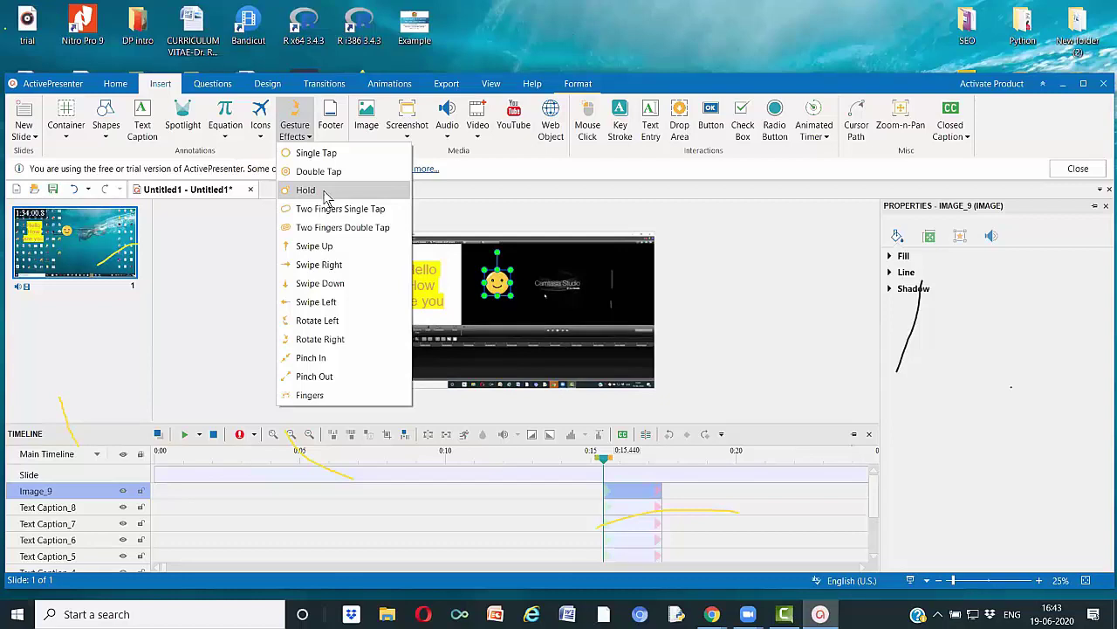
left_click(306, 189)
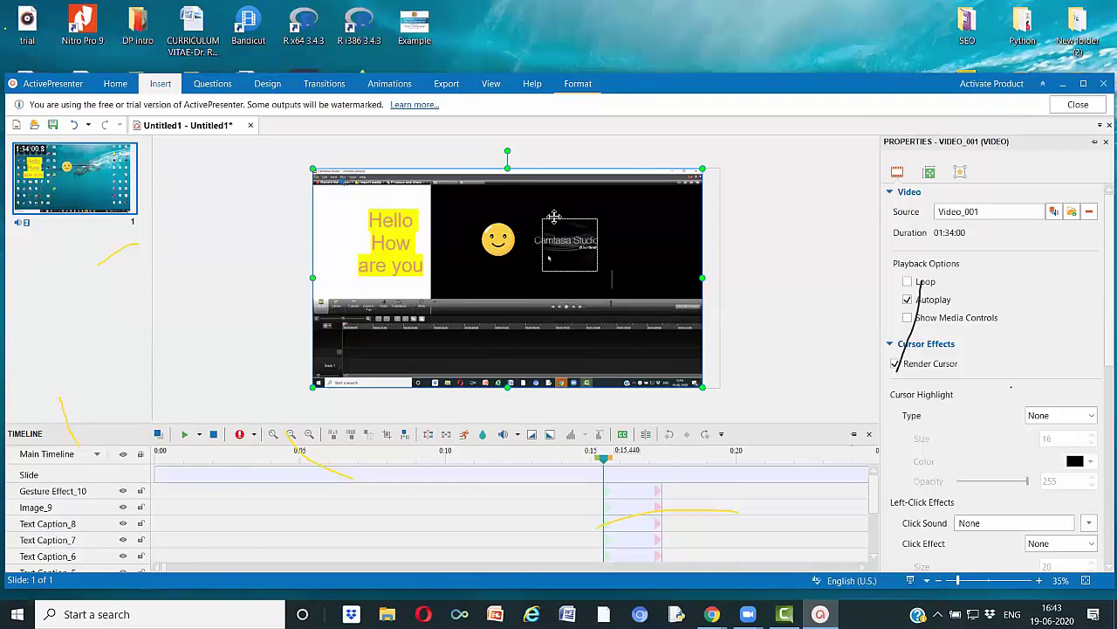
left_click_drag(553, 216, 337, 259)
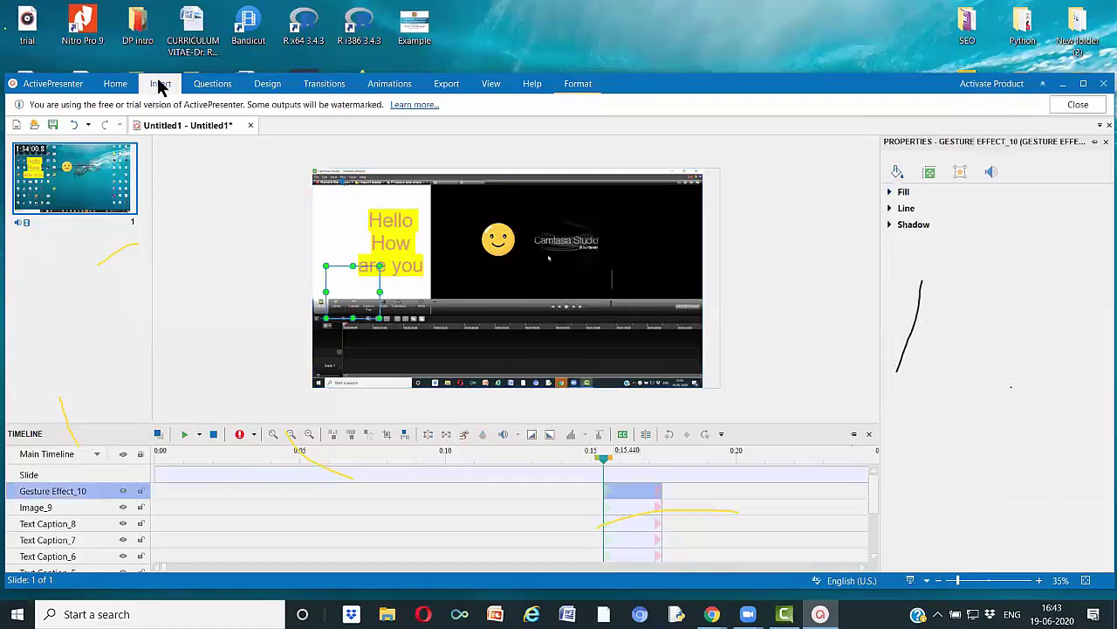
- Apply the orange and dark brown built-in theme to the project and look over the full set of themes
left_click(160, 83)
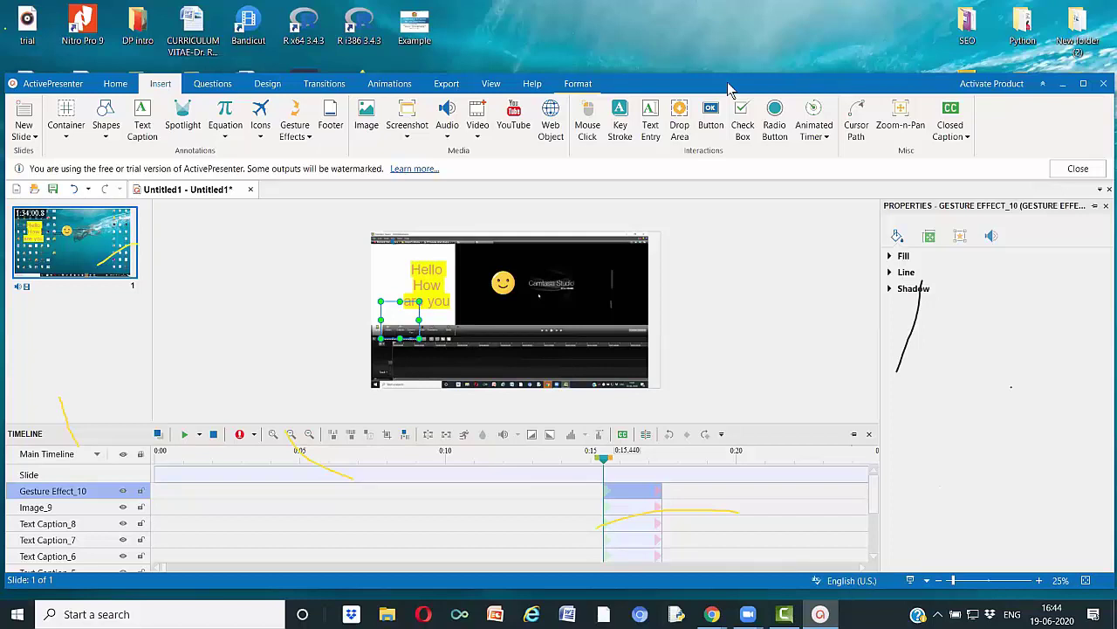
left_click_drag(730, 86, 732, 70)
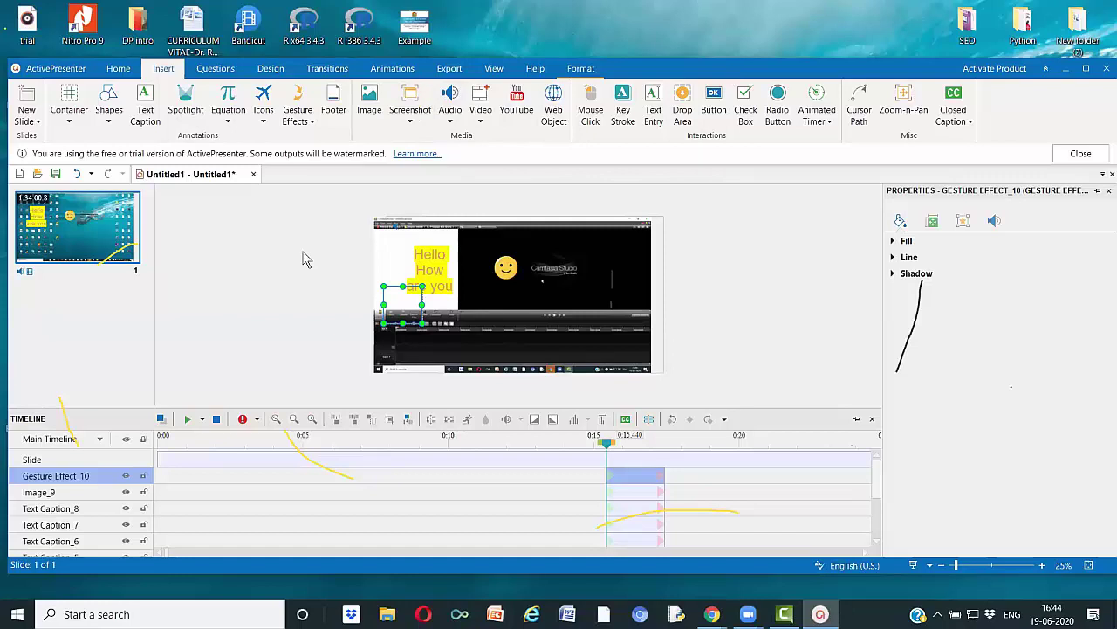
left_click(220, 69)
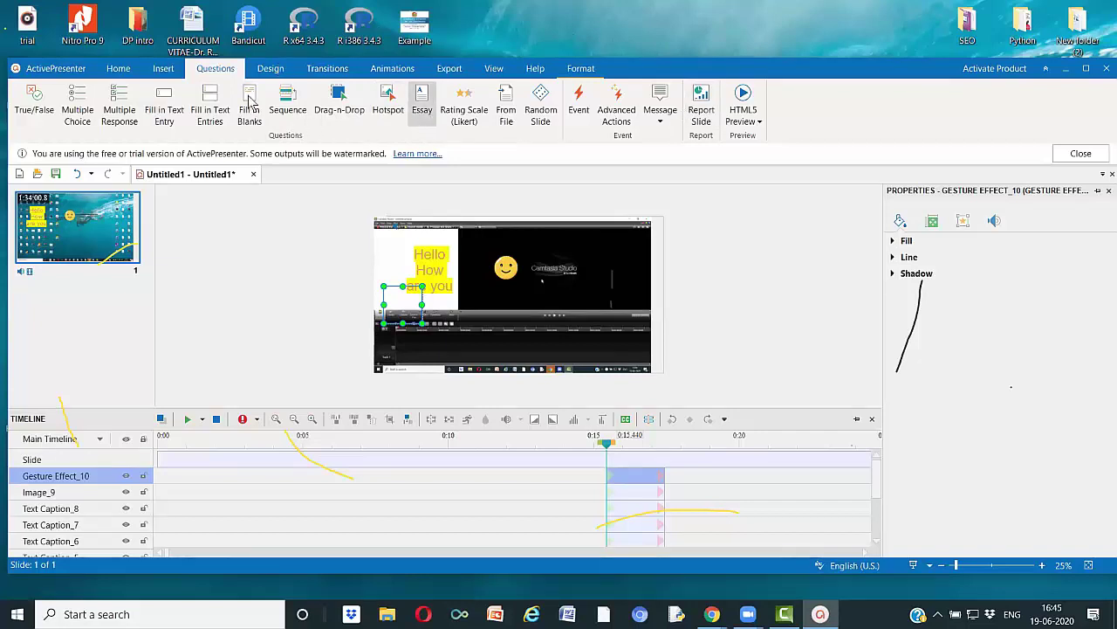
left_click(277, 70)
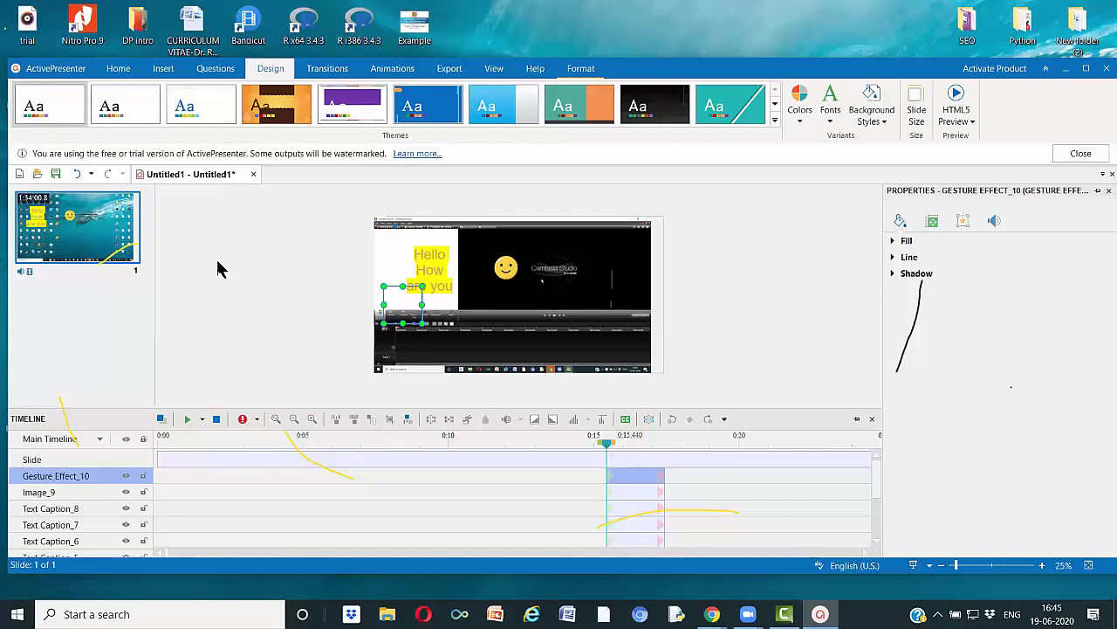
left_click(312, 114)
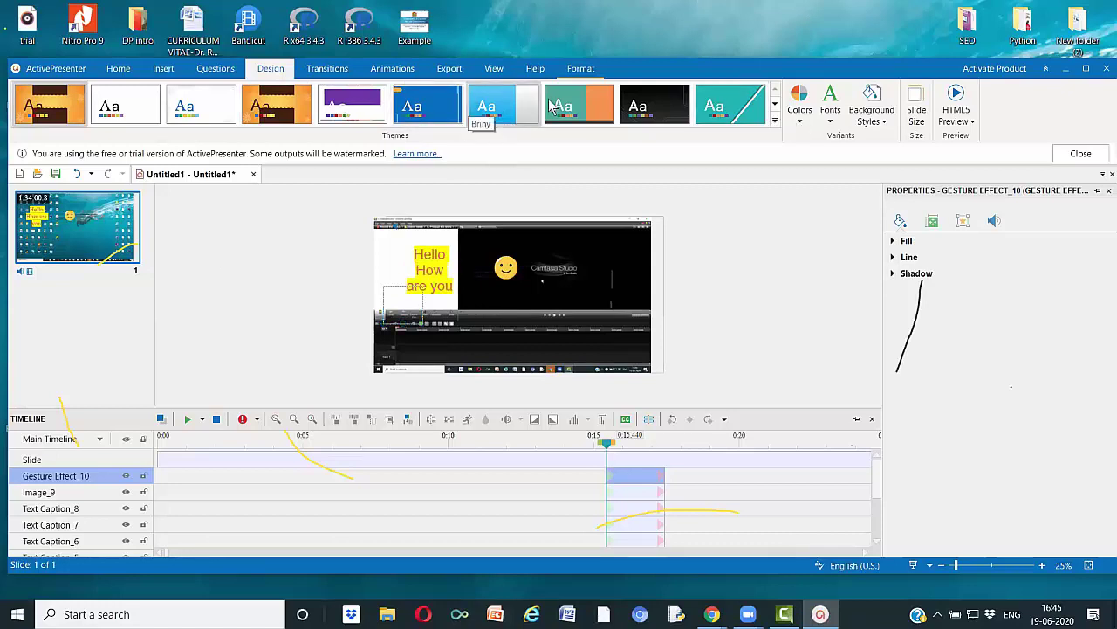
left_click(776, 121)
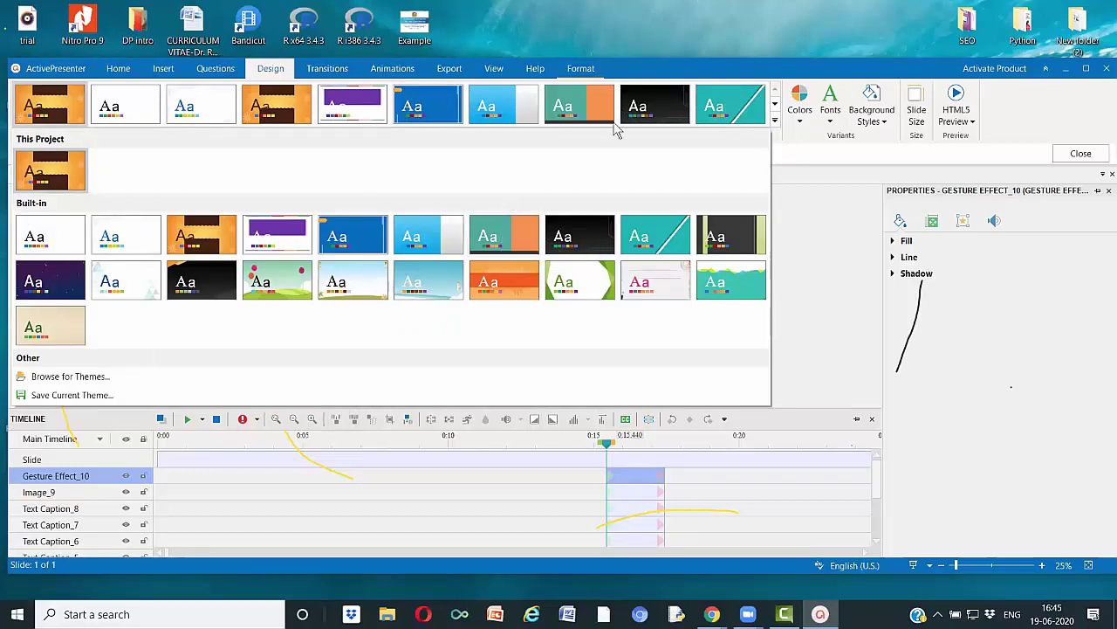
left_click(323, 75)
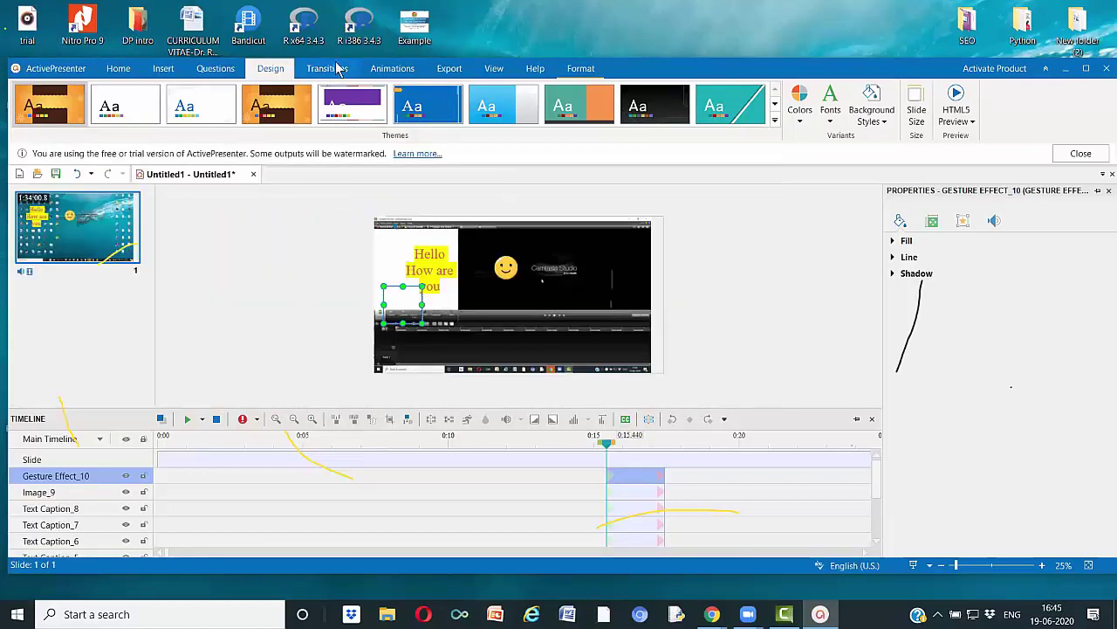
- Look over the available slide transitions and the exit and entrance effects for the selected gesture effect
left_click(326, 70)
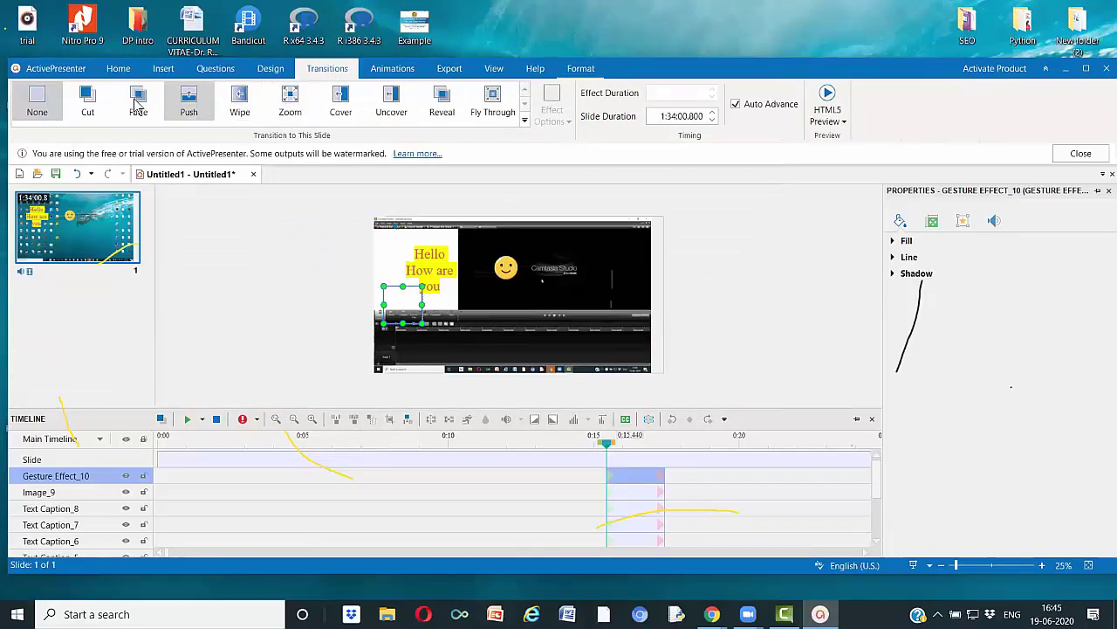
left_click(525, 122)
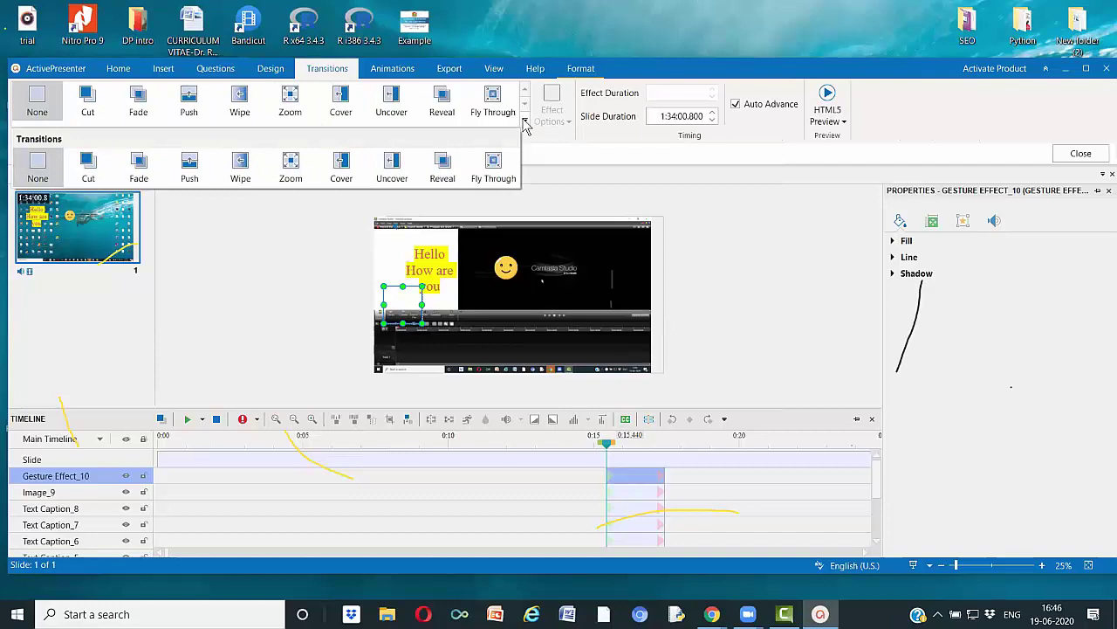
left_click(393, 75)
left_click(393, 69)
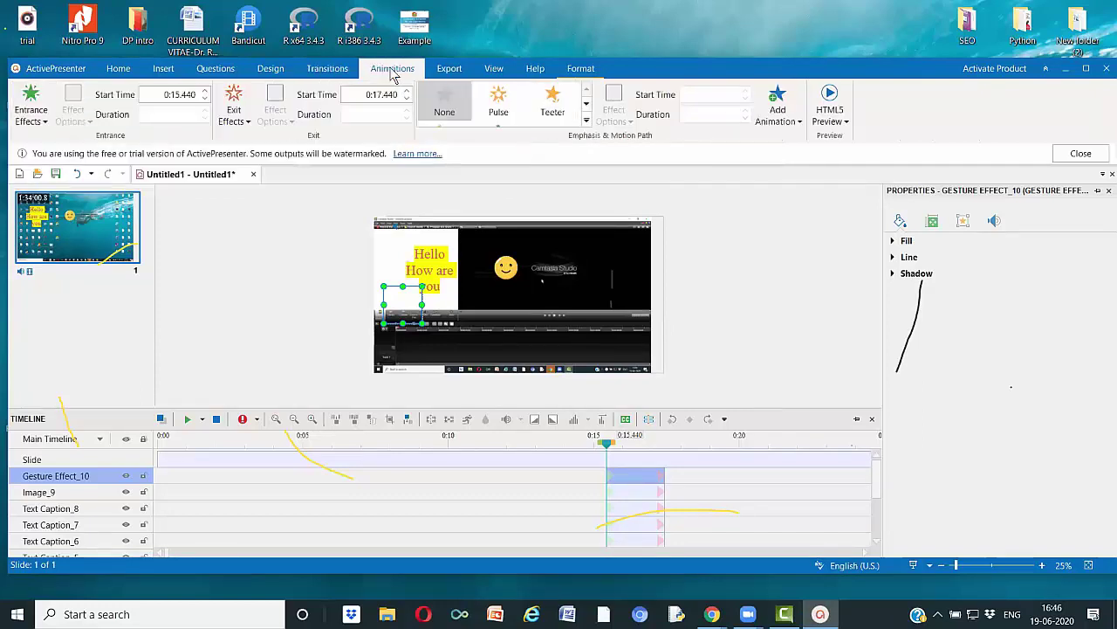
left_click(248, 122)
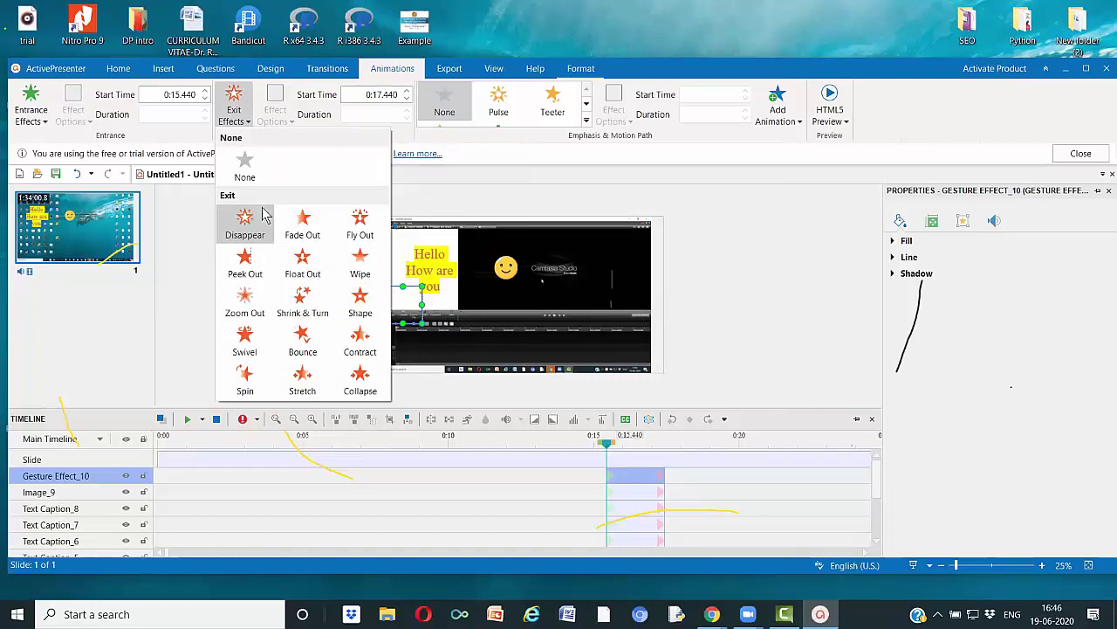
left_click(49, 126)
left_click(390, 69)
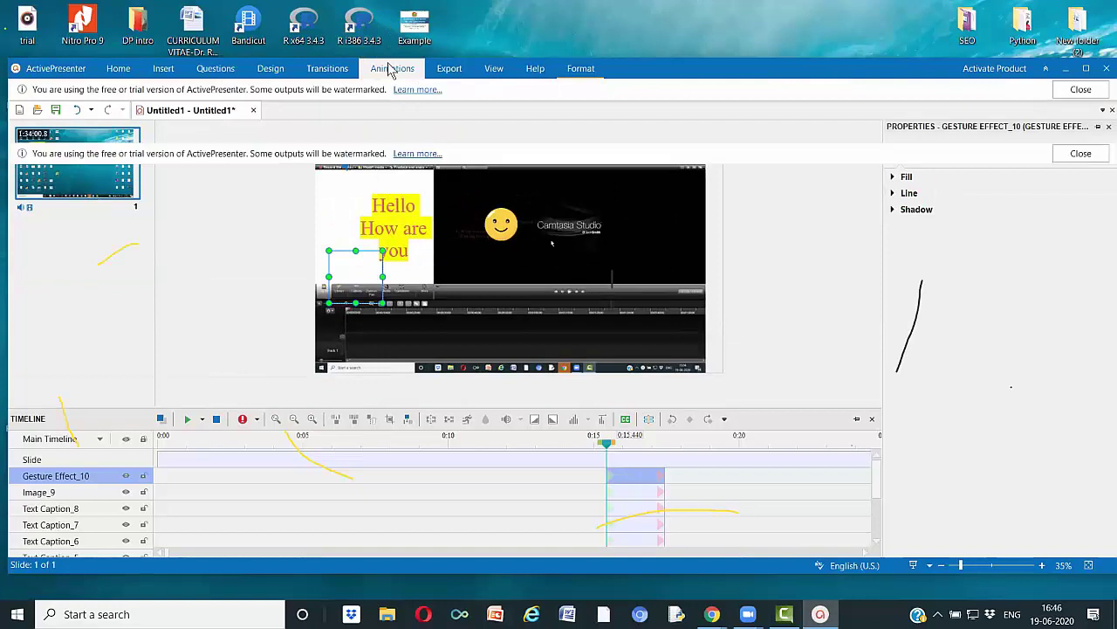
left_click(47, 124)
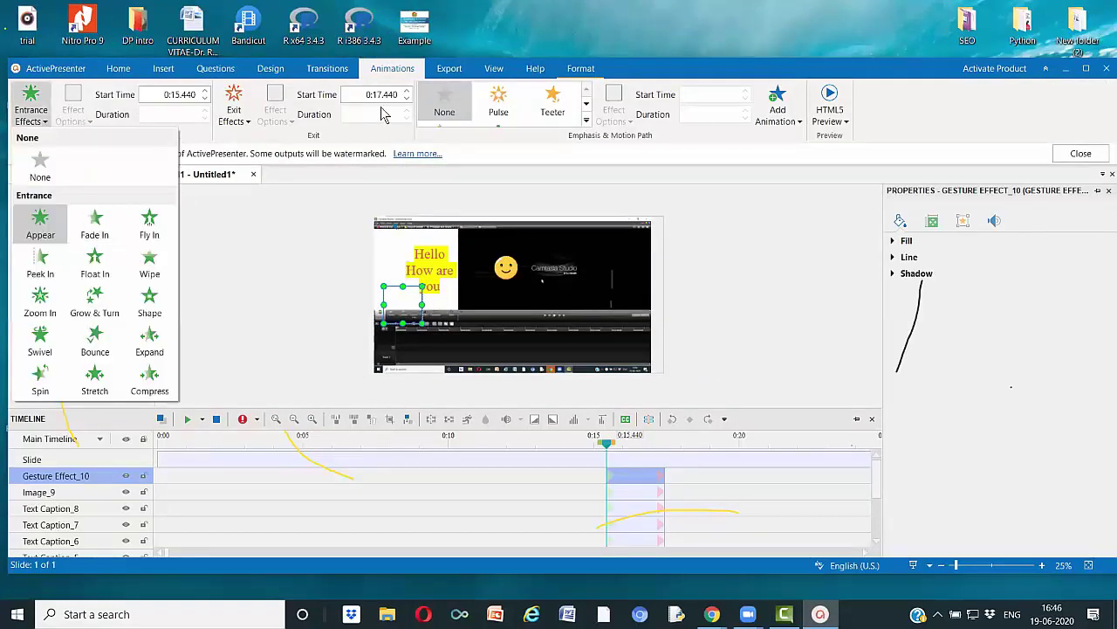
left_click(455, 74)
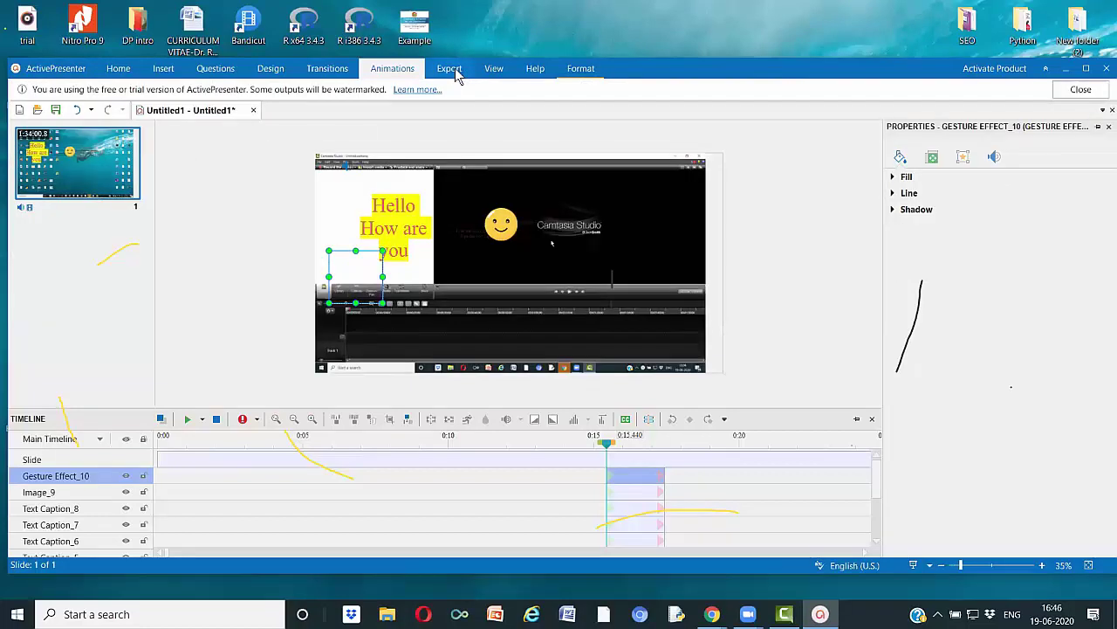
- Review the video export settings, including the output formats and thumbnail options, and leave without exporting
left_click(455, 75)
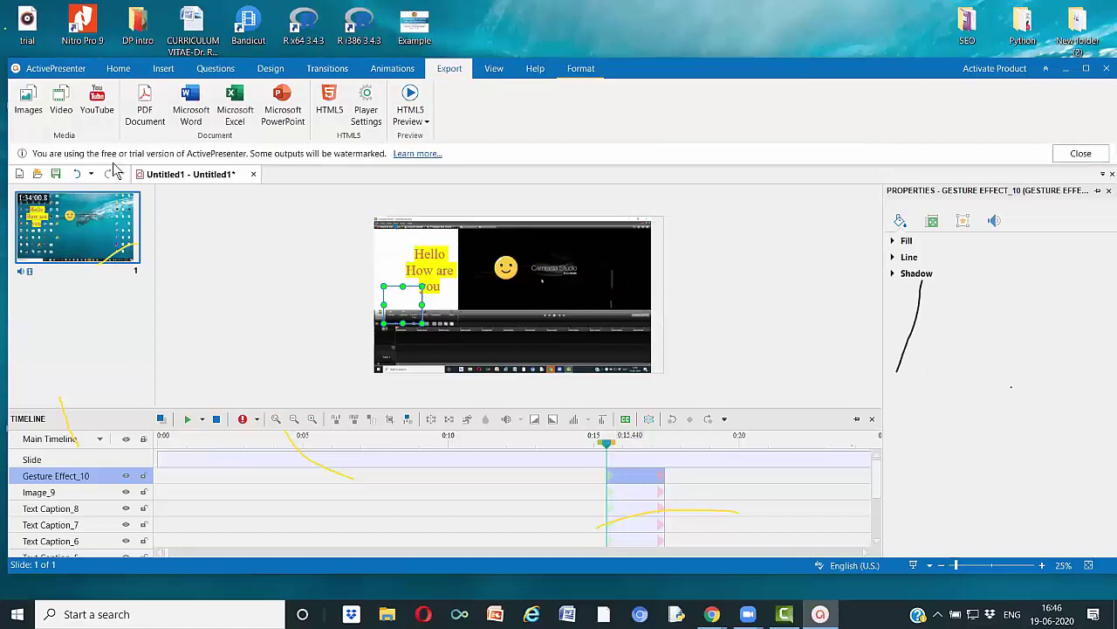
left_click(60, 101)
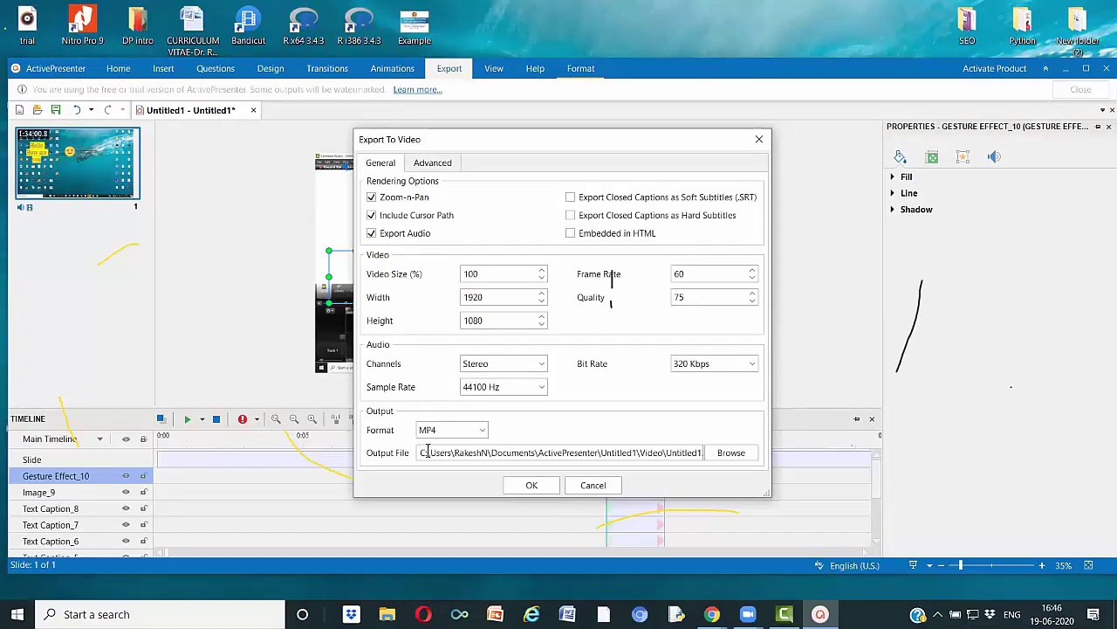
left_click(487, 432)
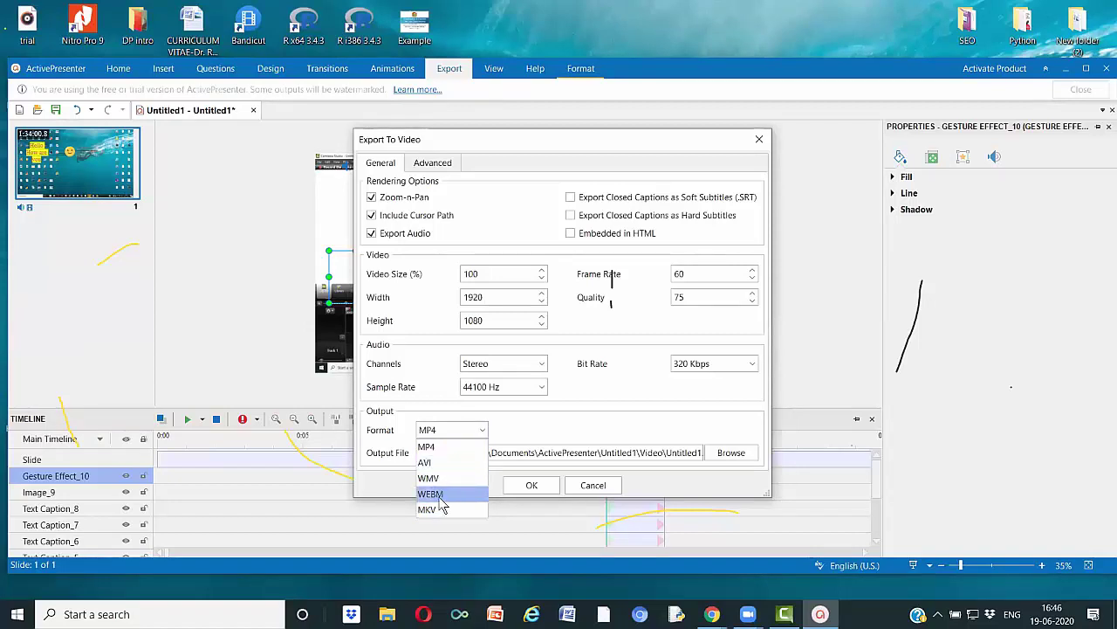
left_click(537, 430)
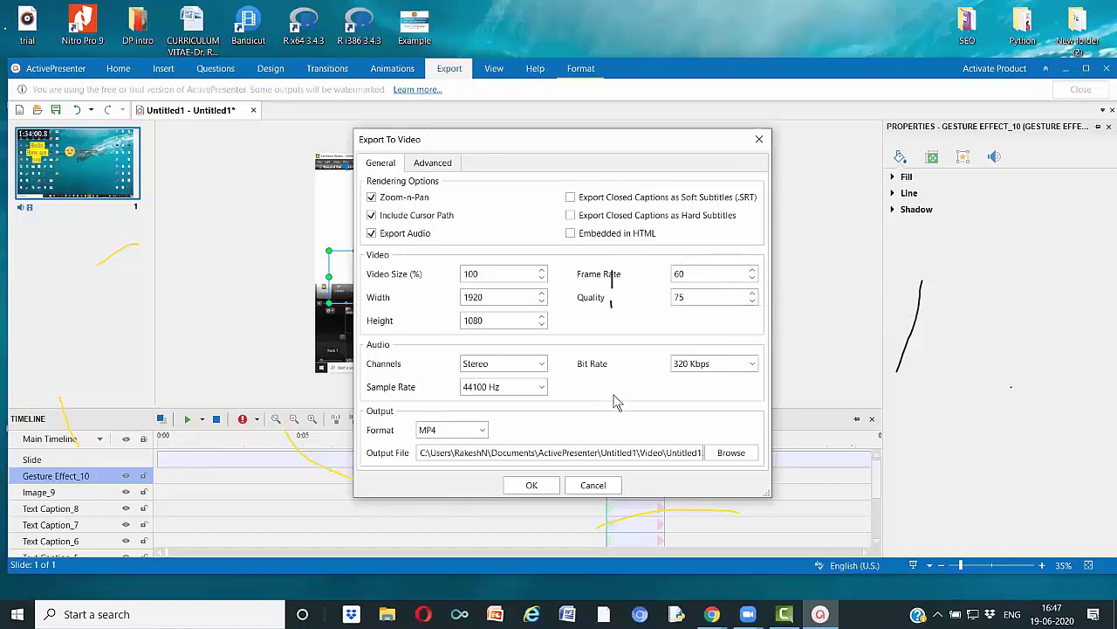
left_click(437, 168)
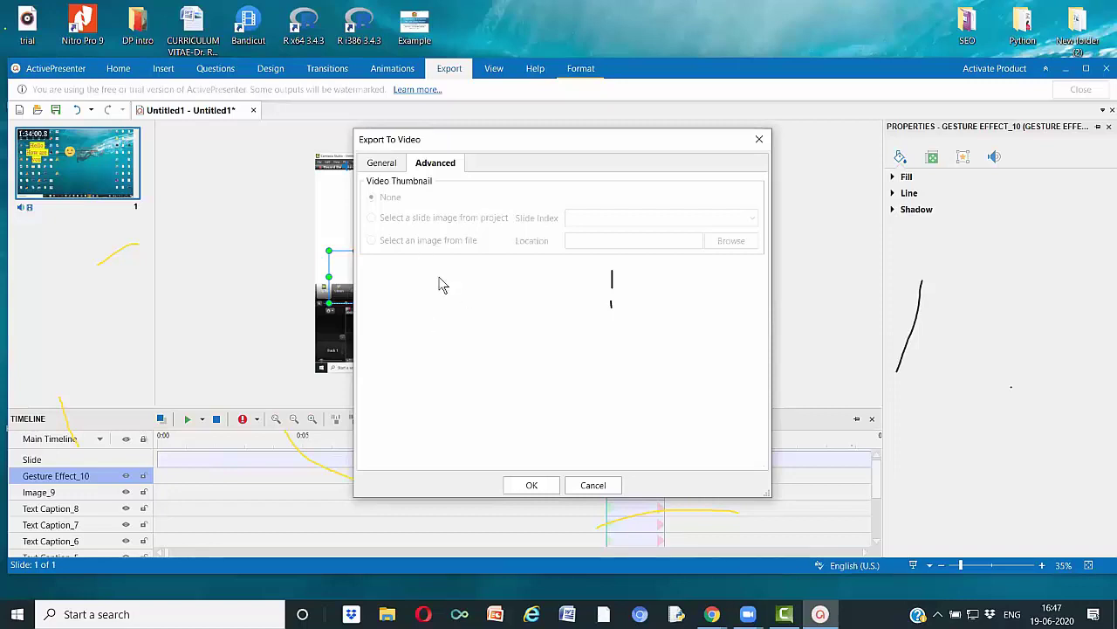
left_click(593, 485)
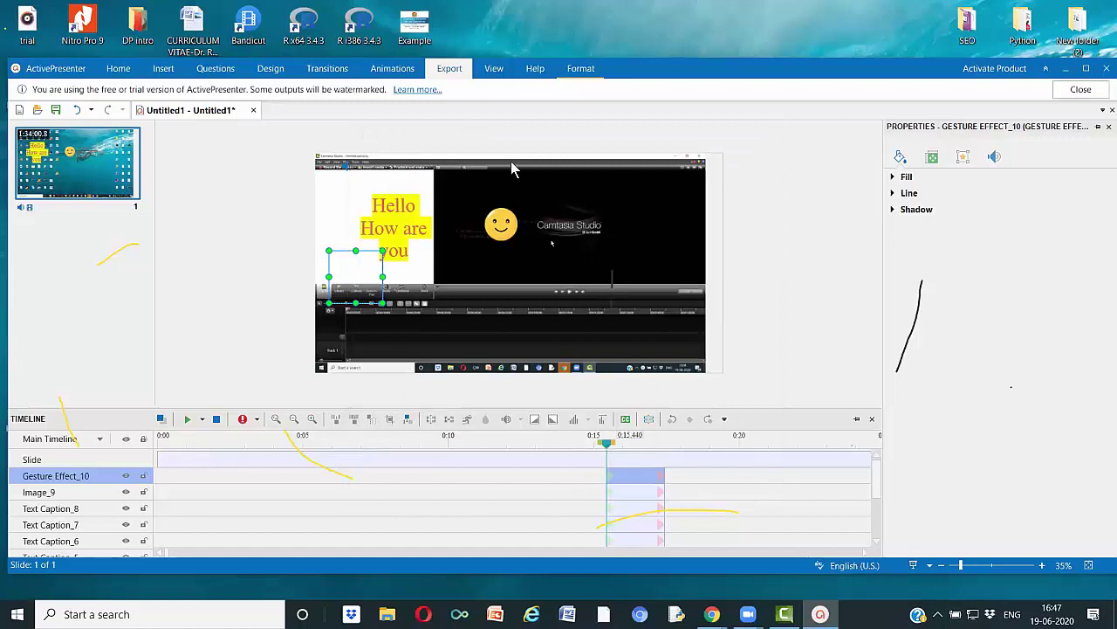
- Close ActivePresenter without saving the changes to Untitled1, waiting for the program to respond
left_click(495, 74)
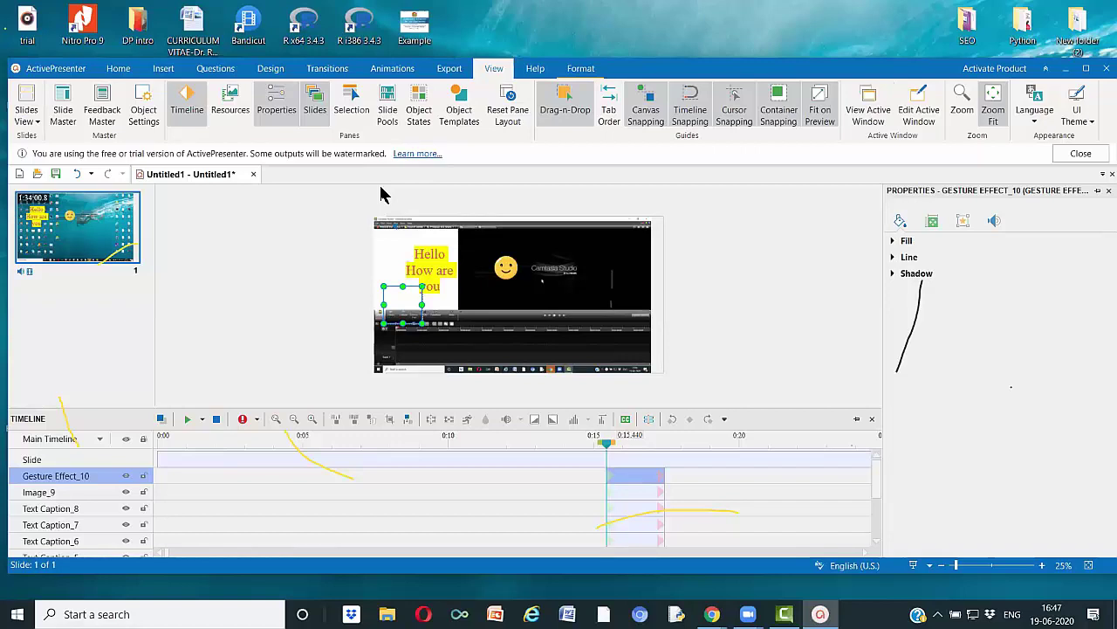
left_click(1105, 69)
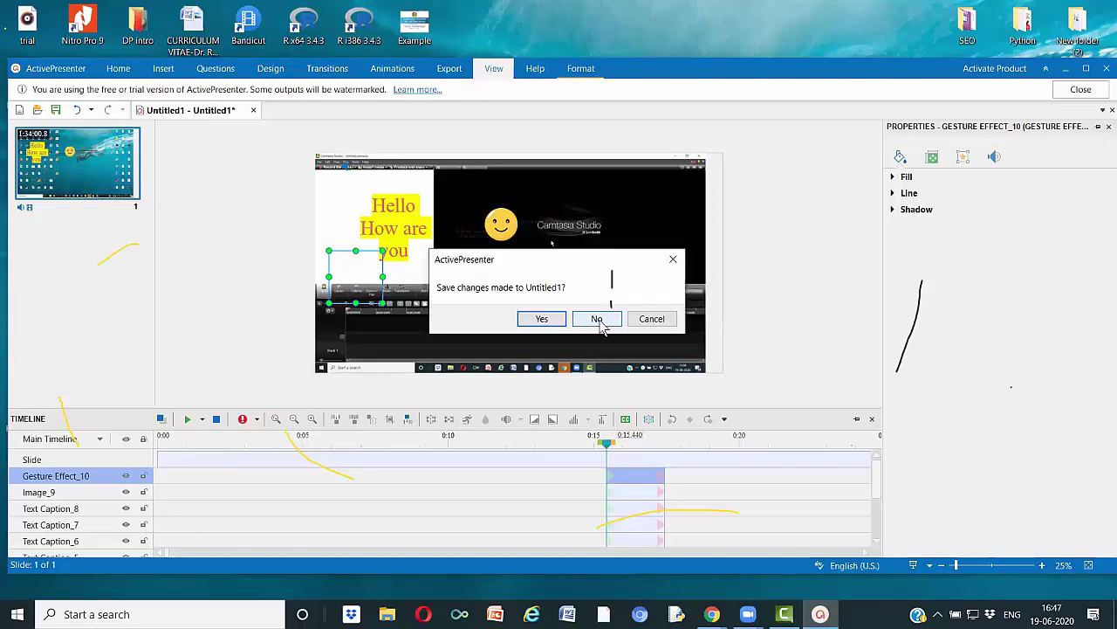
left_click(597, 320)
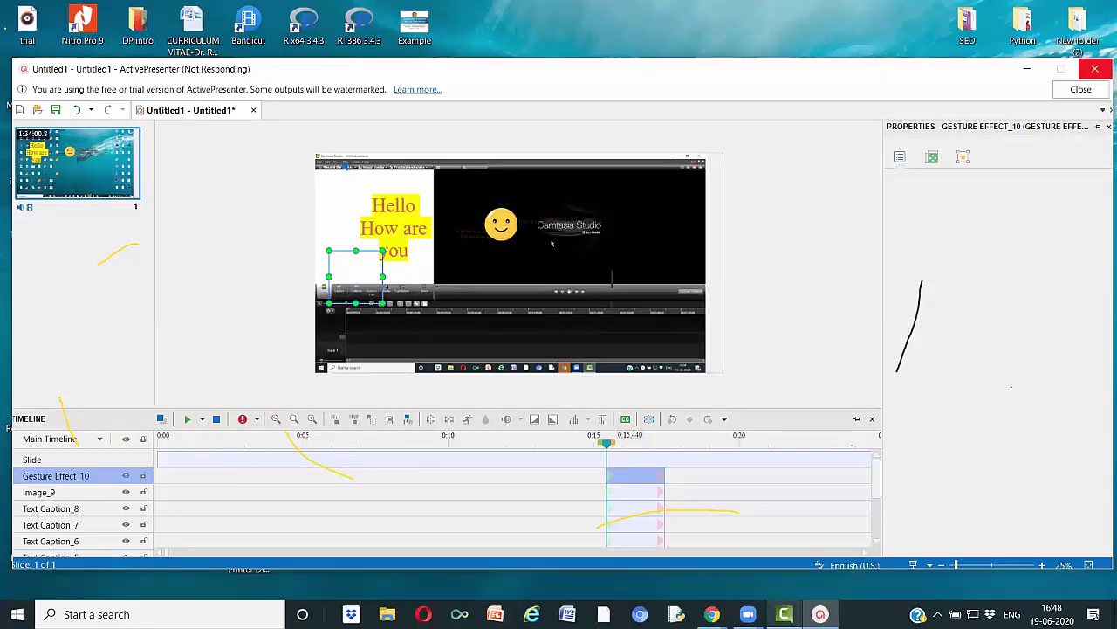
mouse_move(784, 614)
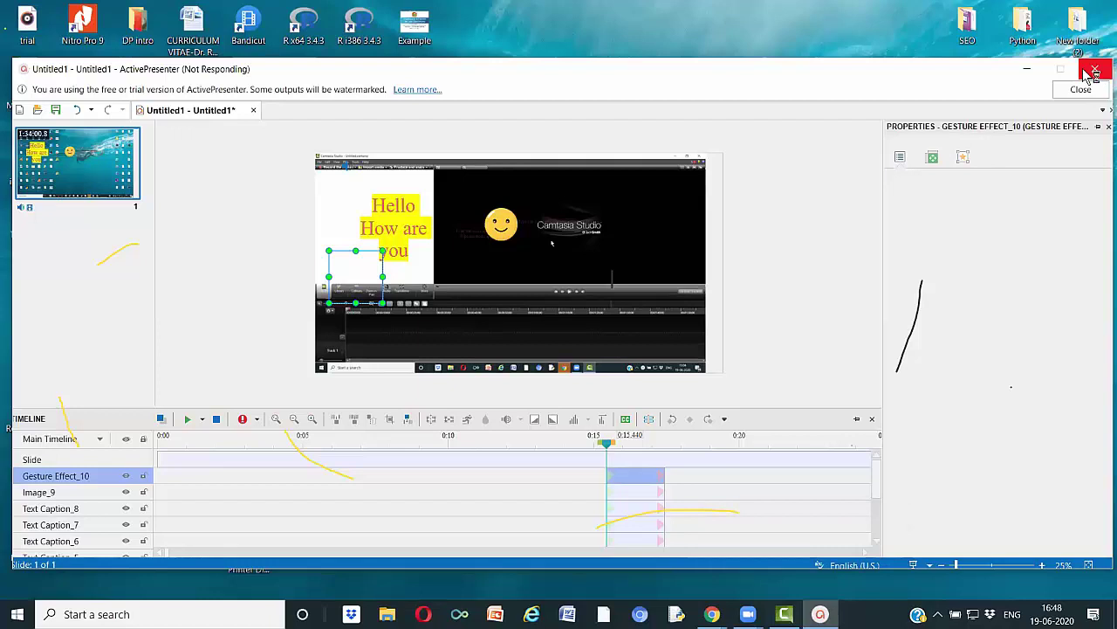
left_click(53, 109)
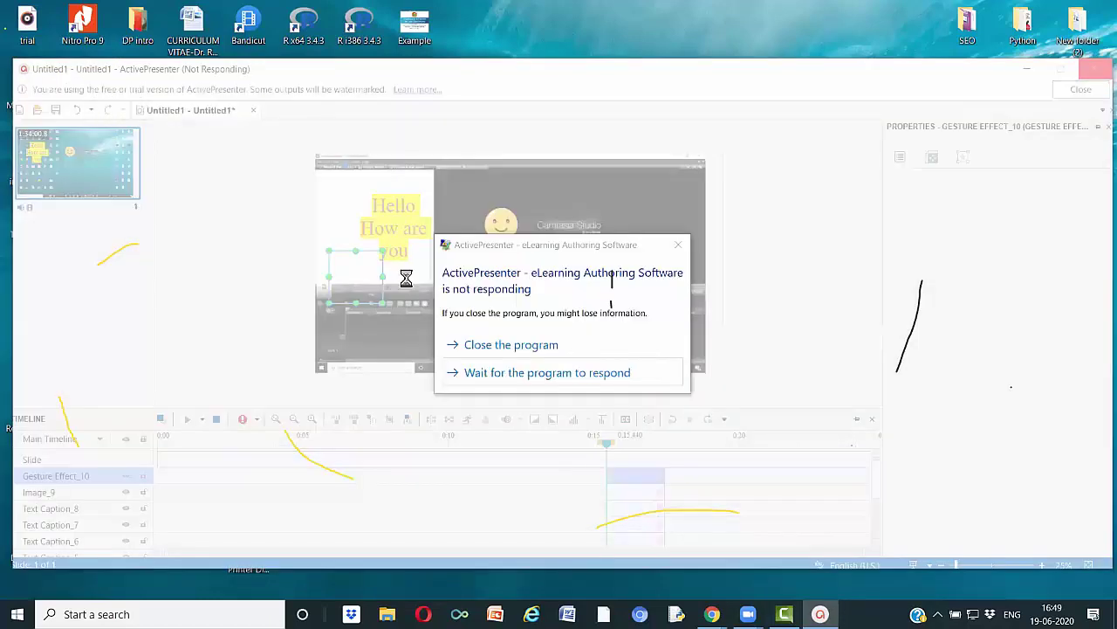
left_click(478, 373)
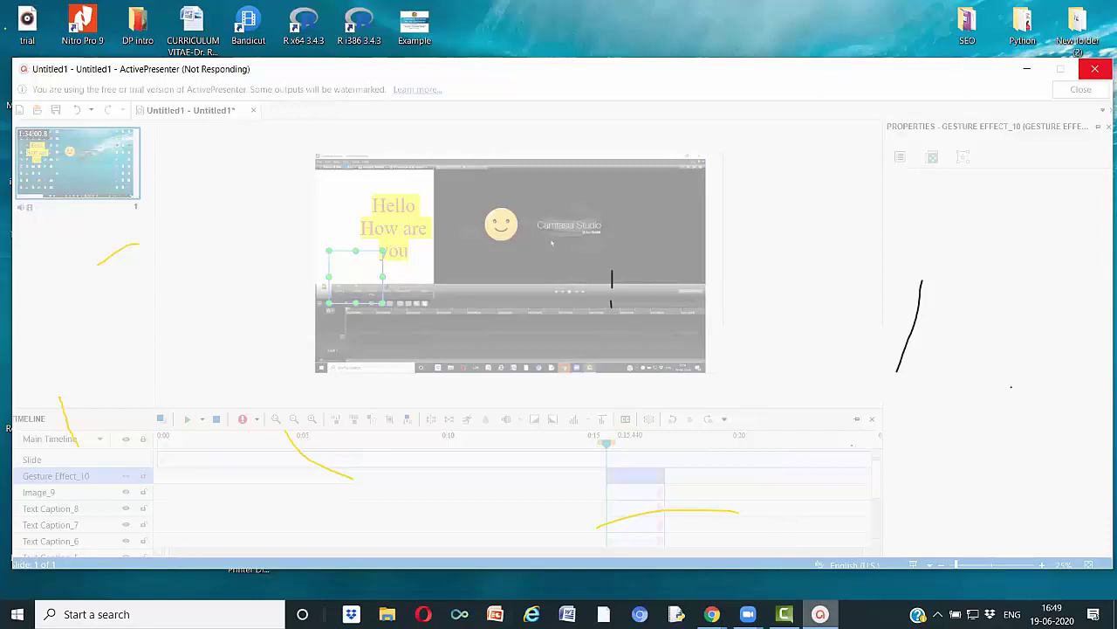
left_click(1094, 69)
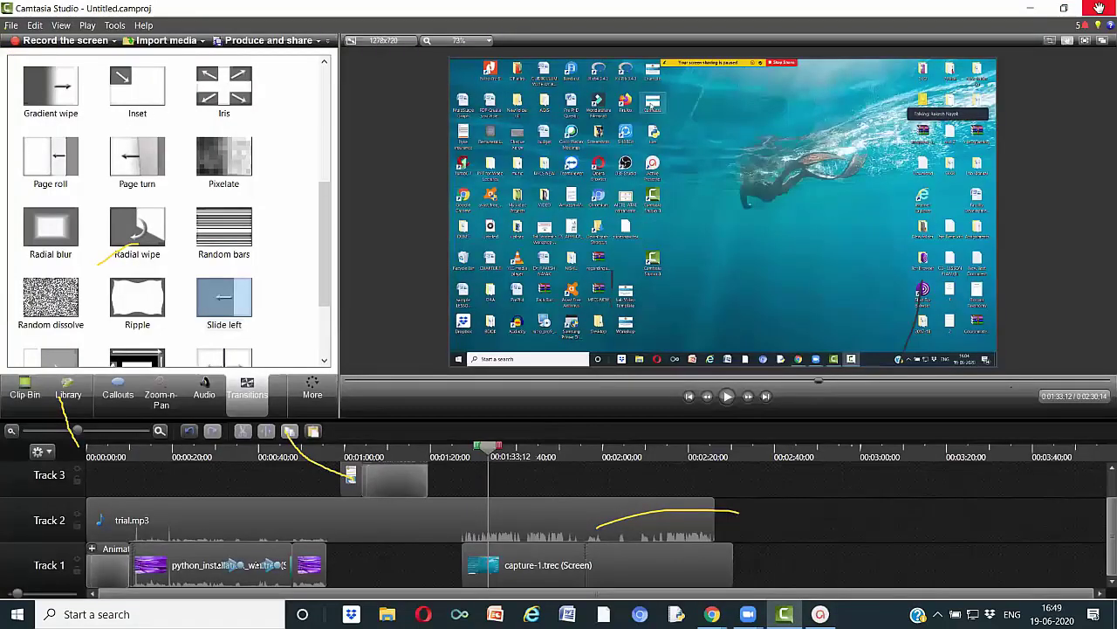
- Try to close Camtasia Studio and cancel at the question about saving Untitled.camproj
left_click(1100, 8)
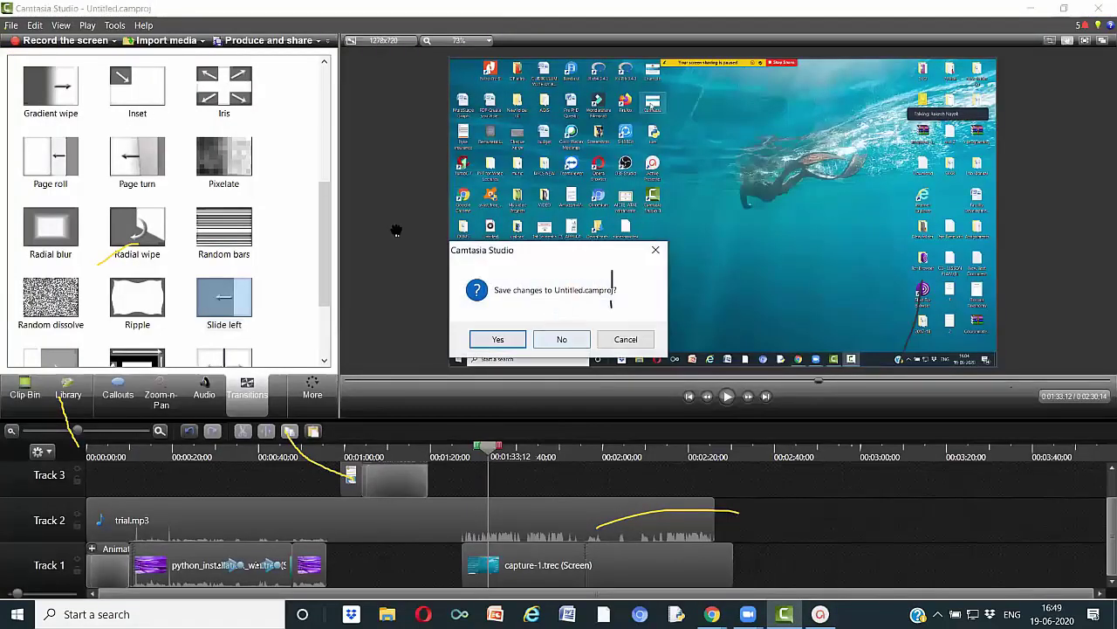
left_click(625, 339)
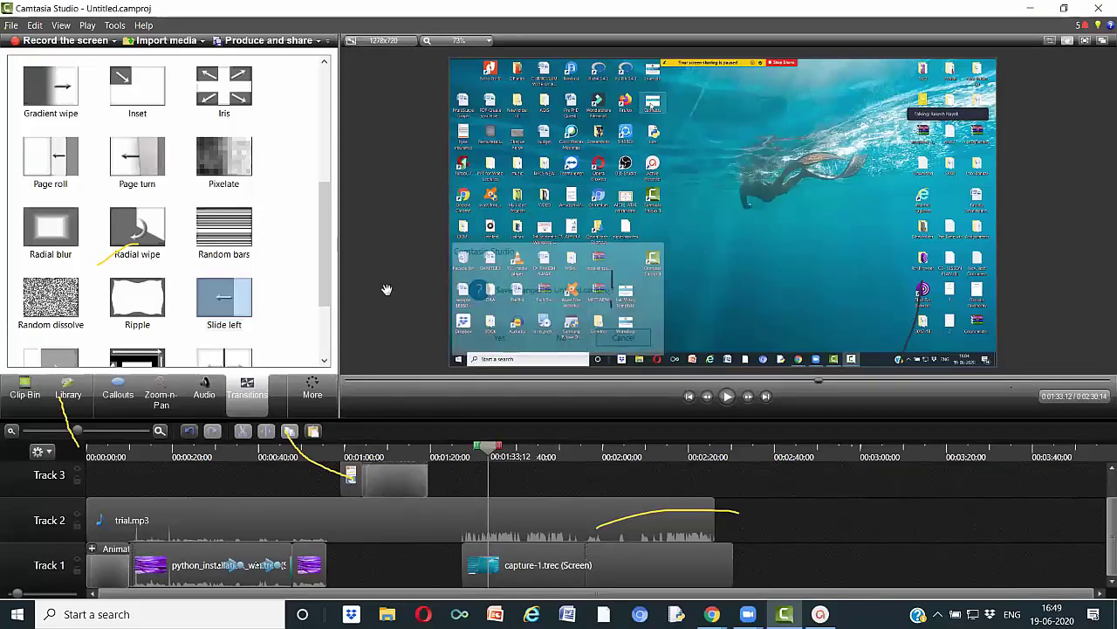
- Force the unresponsive ActivePresenter program to close without waiting for it to respond
left_click(561, 559)
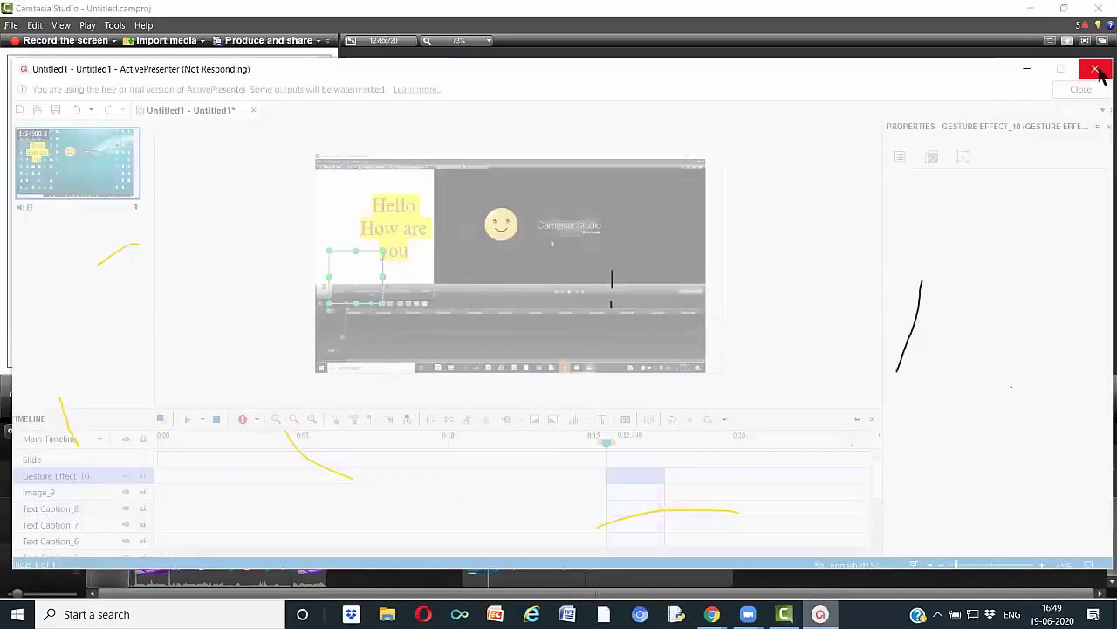
left_click(1095, 69)
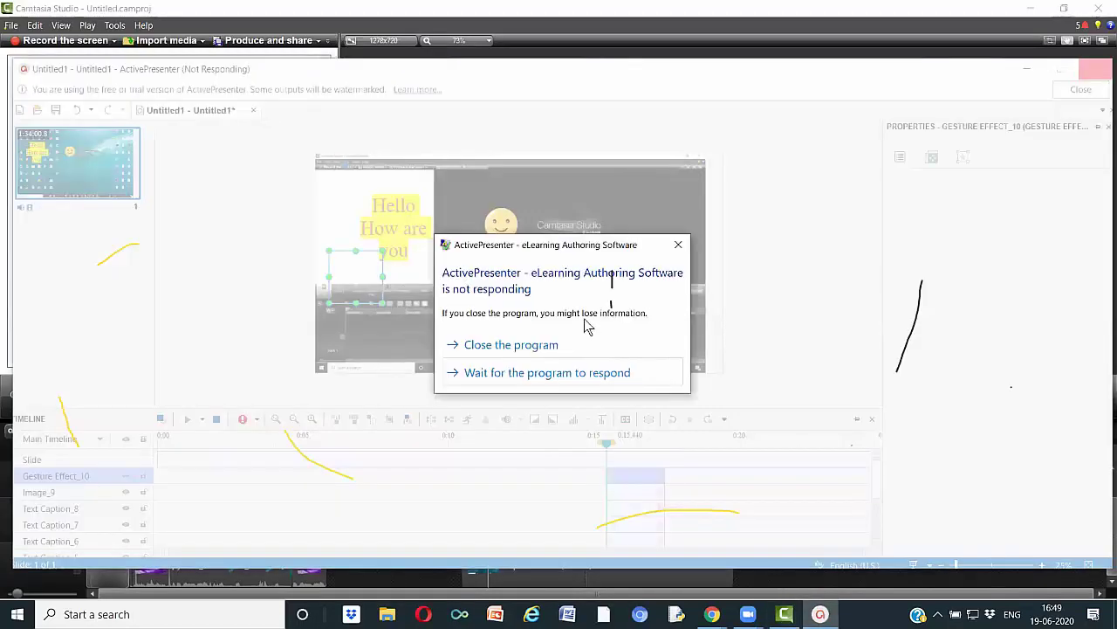
left_click(492, 346)
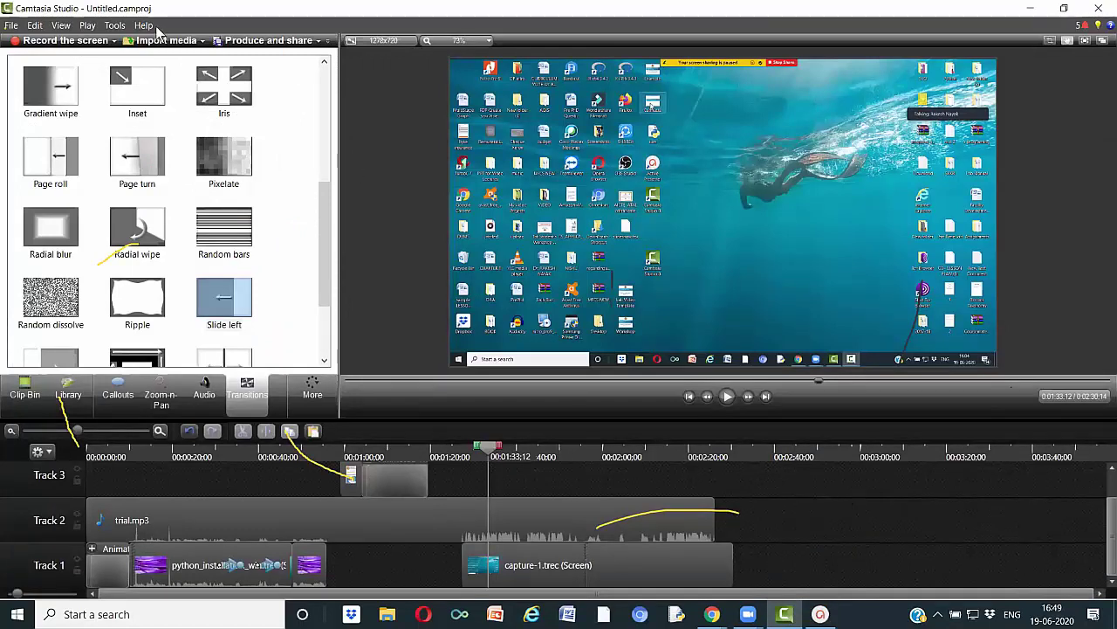
- Import the Untitled audio file from the Desktop folder into the Camtasia project media
left_click(200, 41)
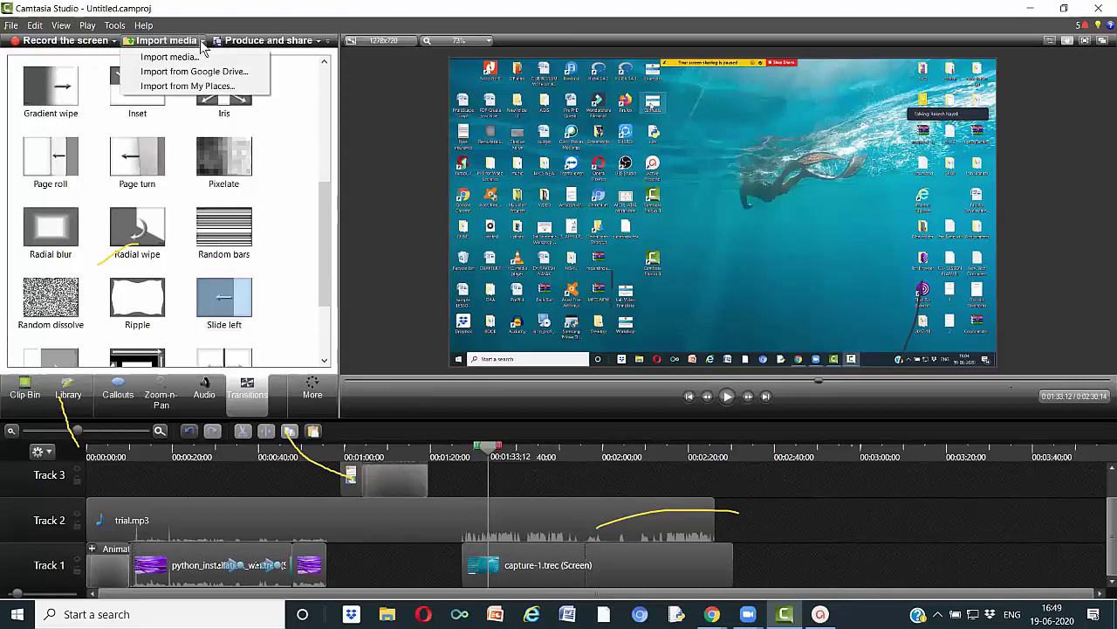
left_click(188, 60)
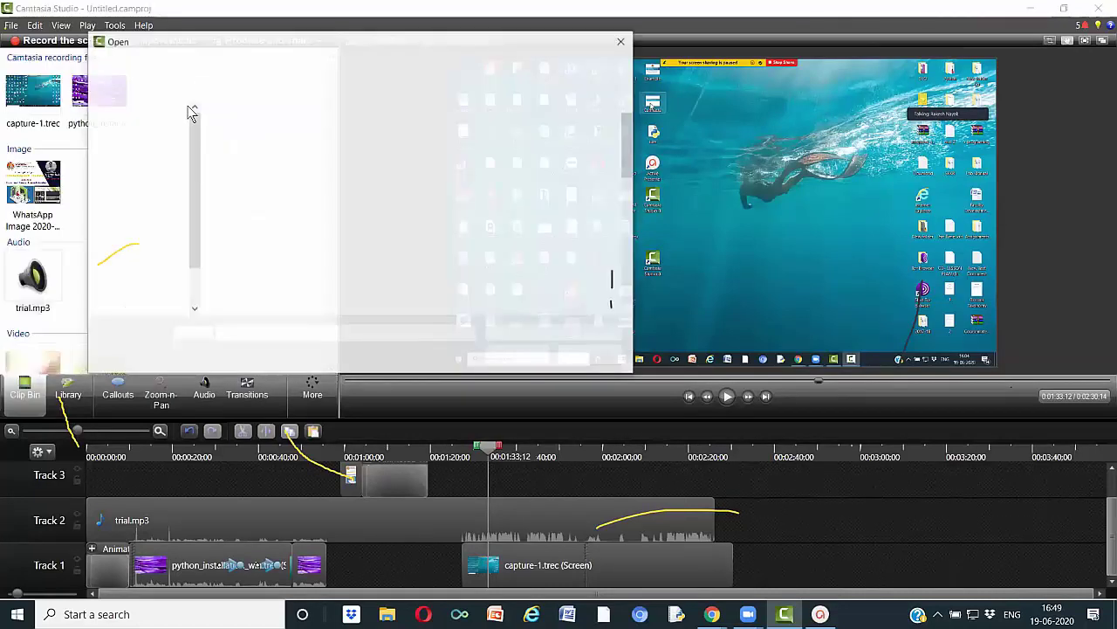
left_click(576, 234)
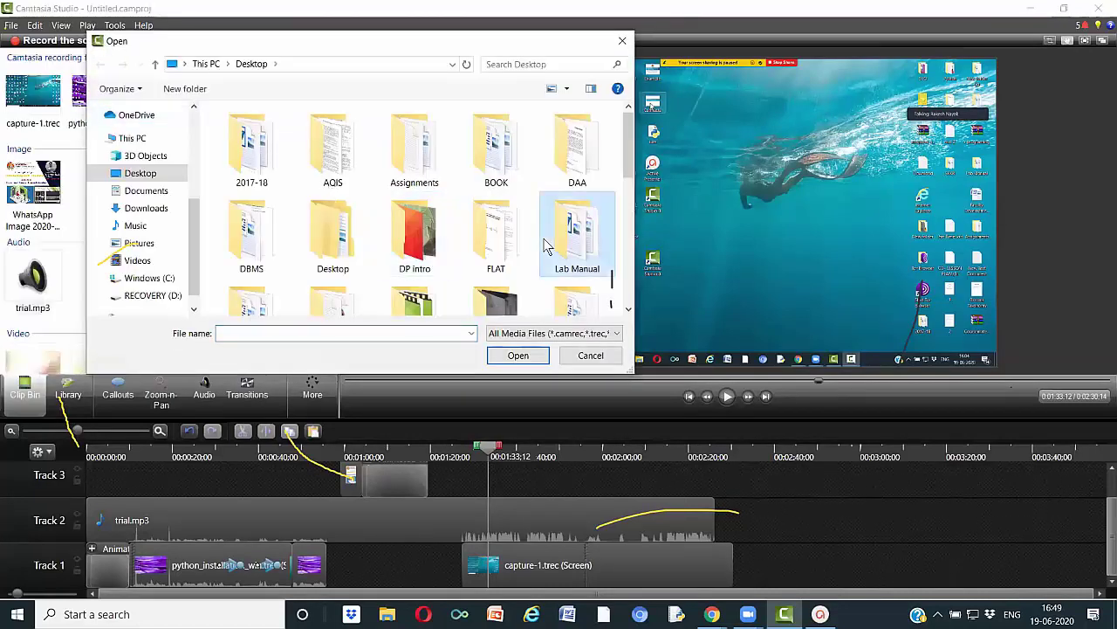
left_click_drag(627, 165, 623, 302)
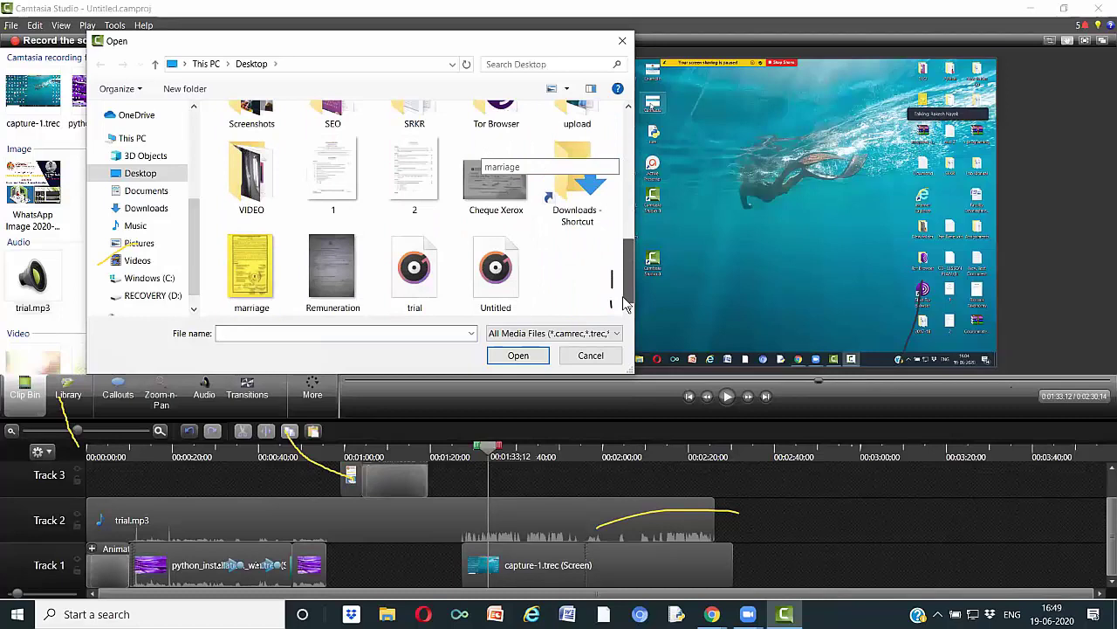
left_click(509, 292)
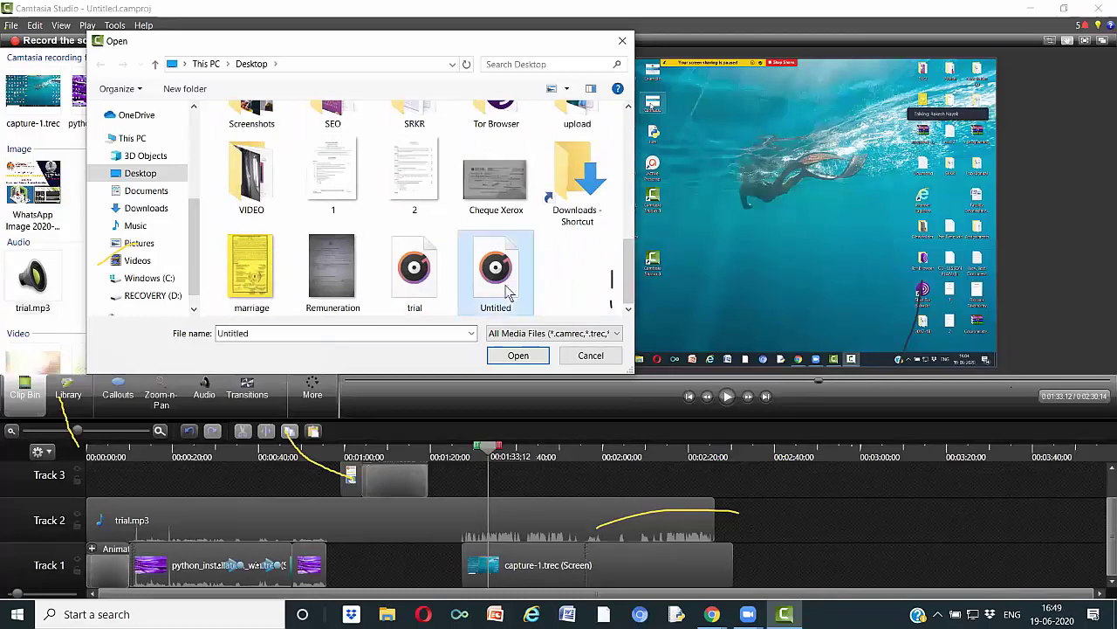
left_click(519, 356)
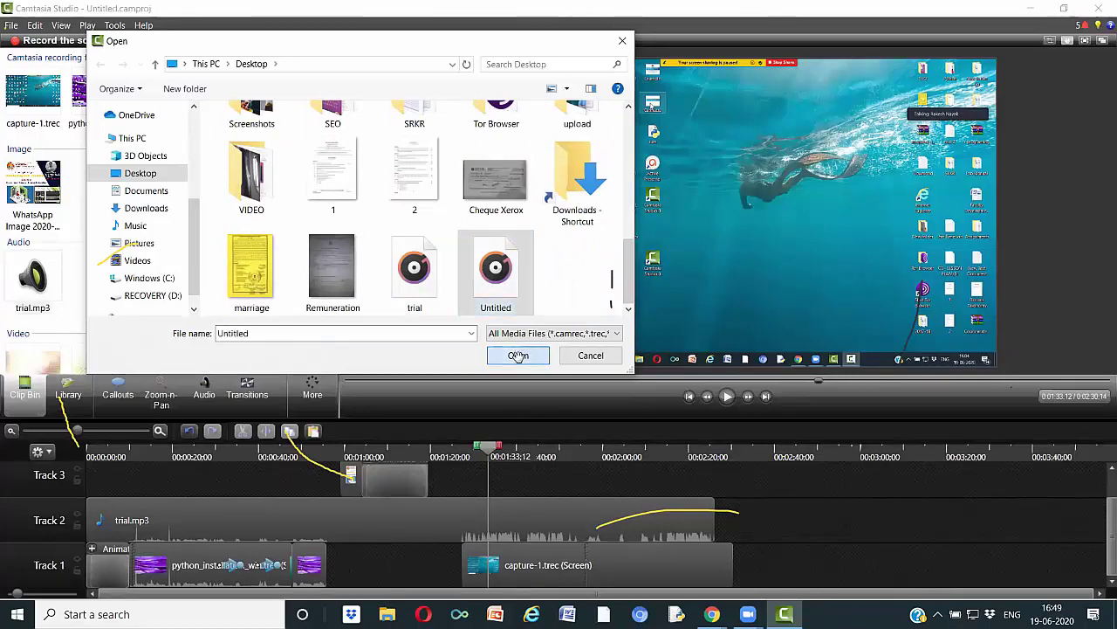
- Try Untitled.wav on Track 3 from about 1:40, play it briefly and delete the clip from the timeline
left_click_drag(97, 289, 523, 489)
left_click(516, 455)
left_click(727, 397)
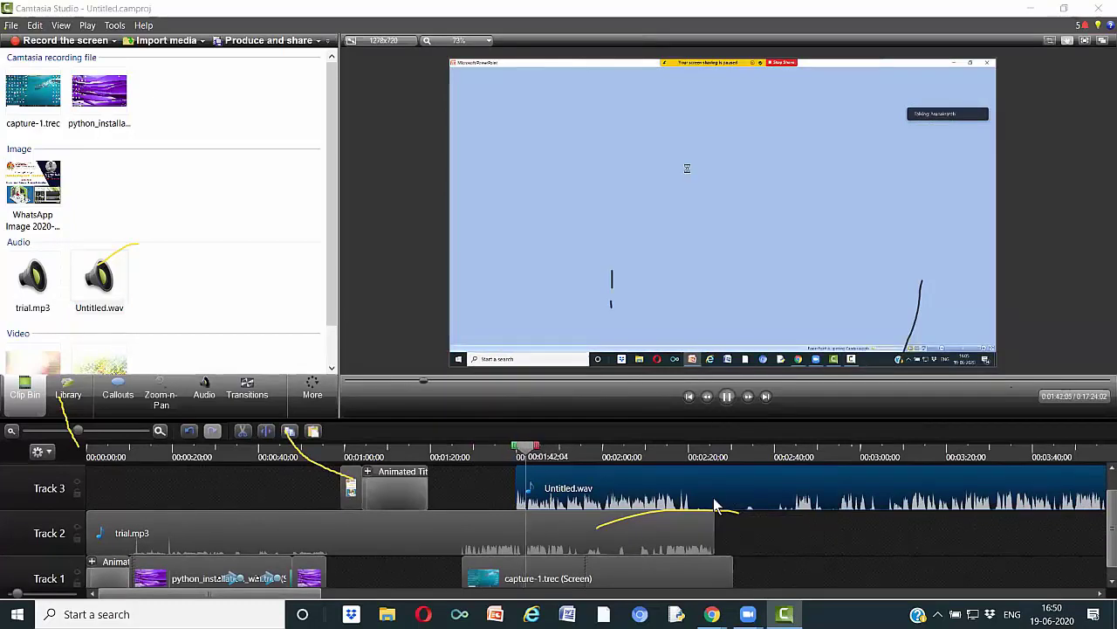
key("Delete")
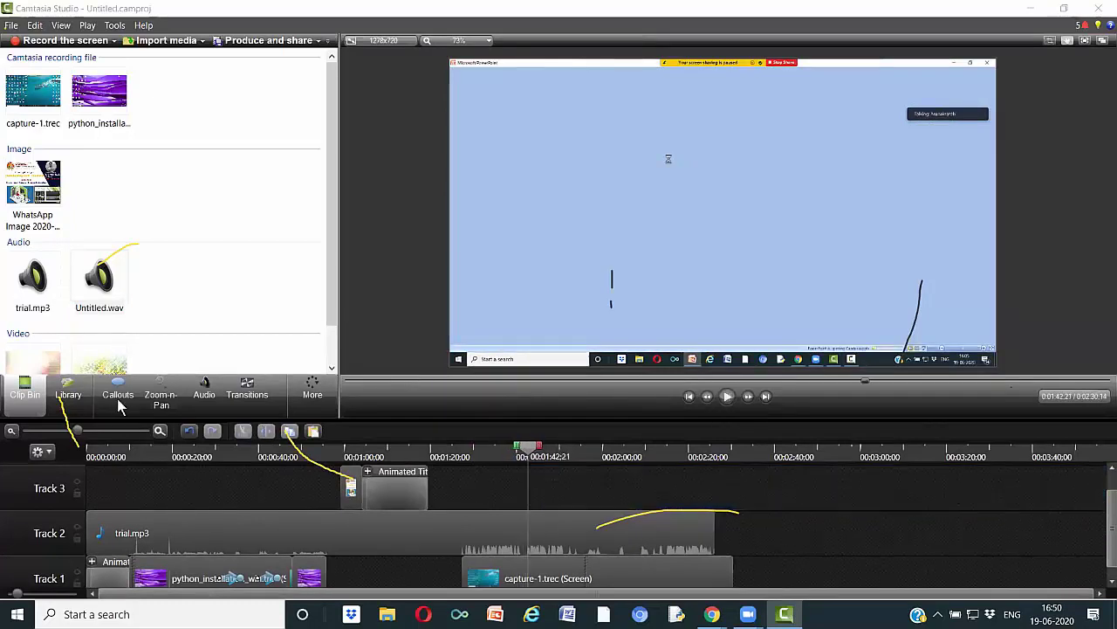
- Preview the Full Song and Intro of Music - Backyard Safari from the library and place the Intro on Track 3 at about 2:31
left_click(68, 393)
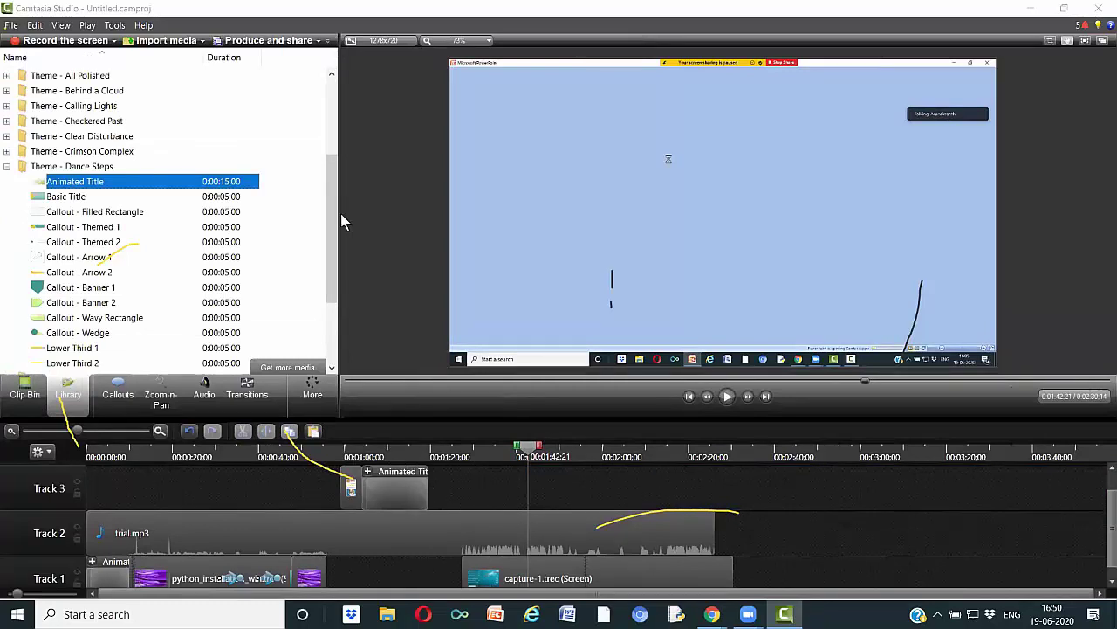
scroll(330, 145, "up", 3)
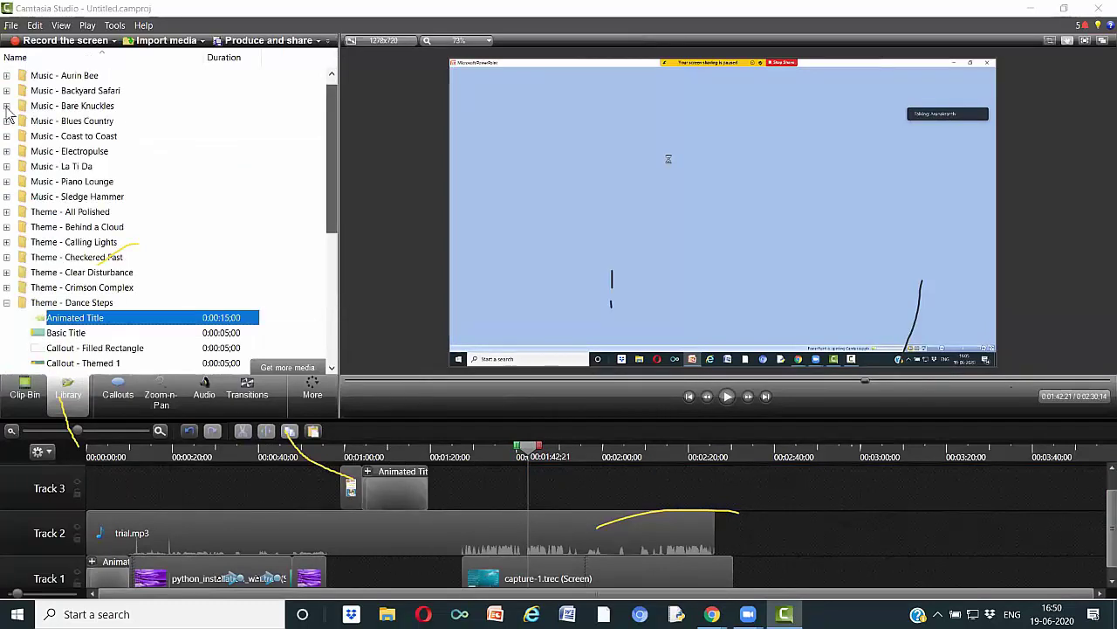
scroll(85, 127, "up", 1)
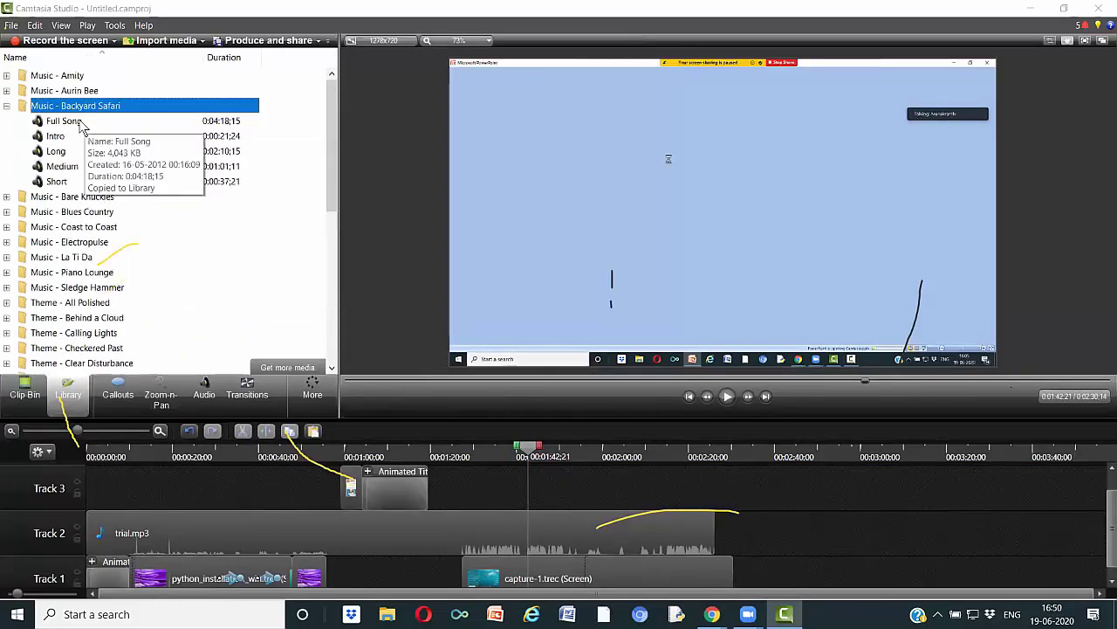
left_click(73, 129)
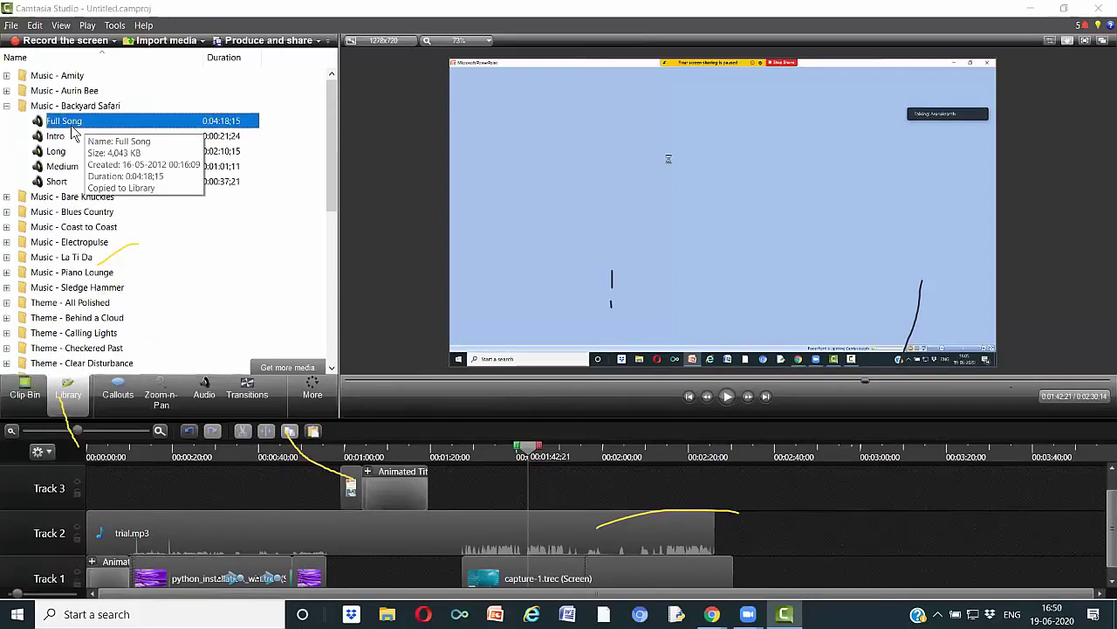
double_click(72, 129)
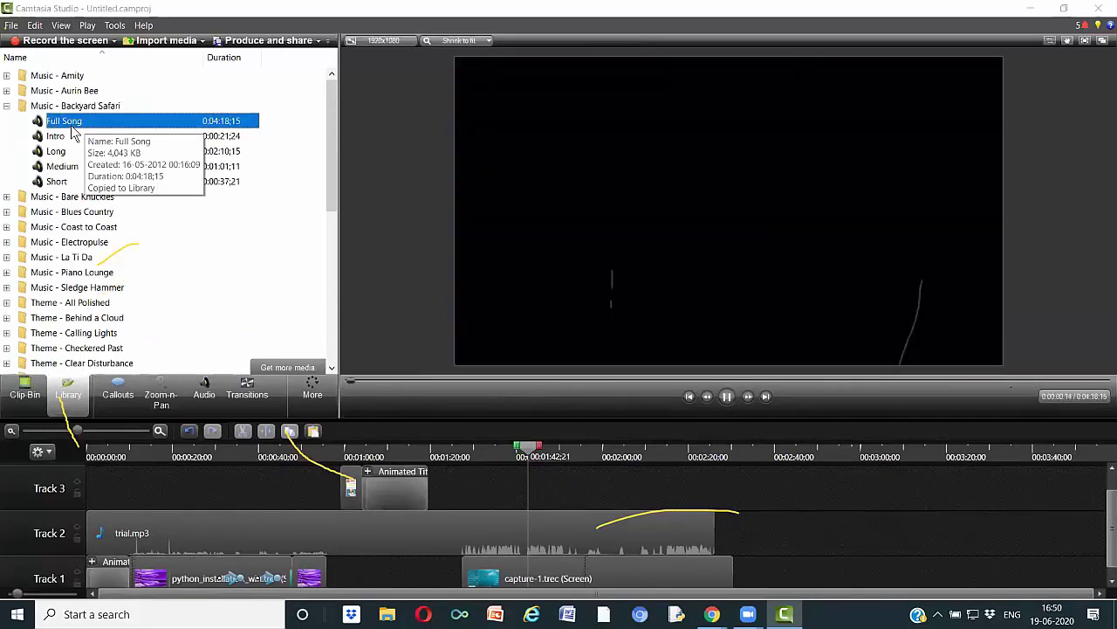
double_click(56, 138)
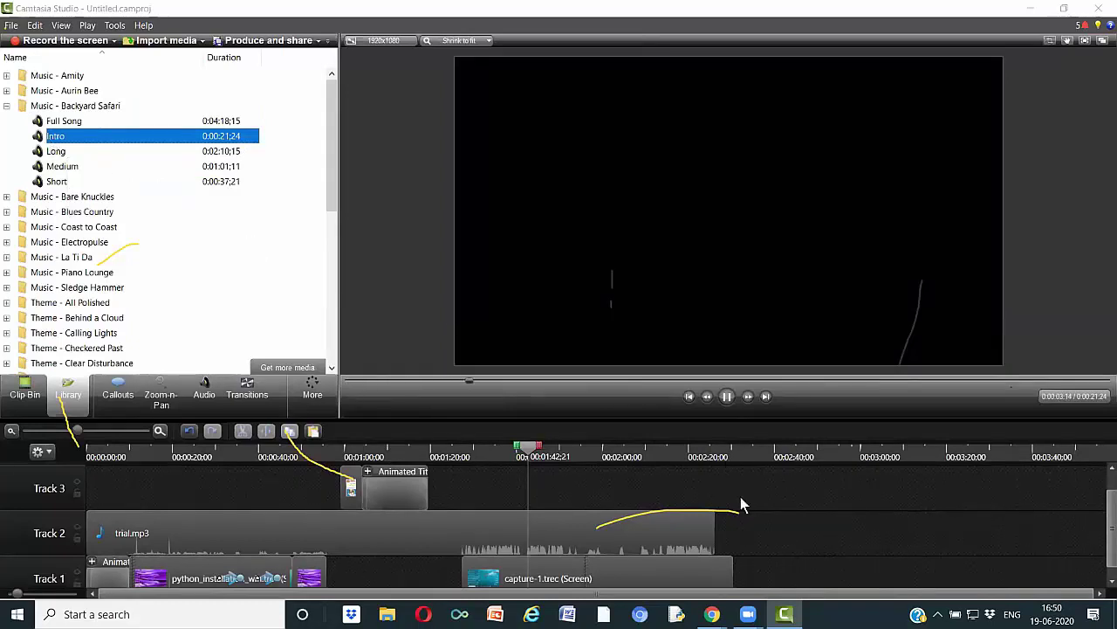
left_click_drag(741, 498, 740, 498)
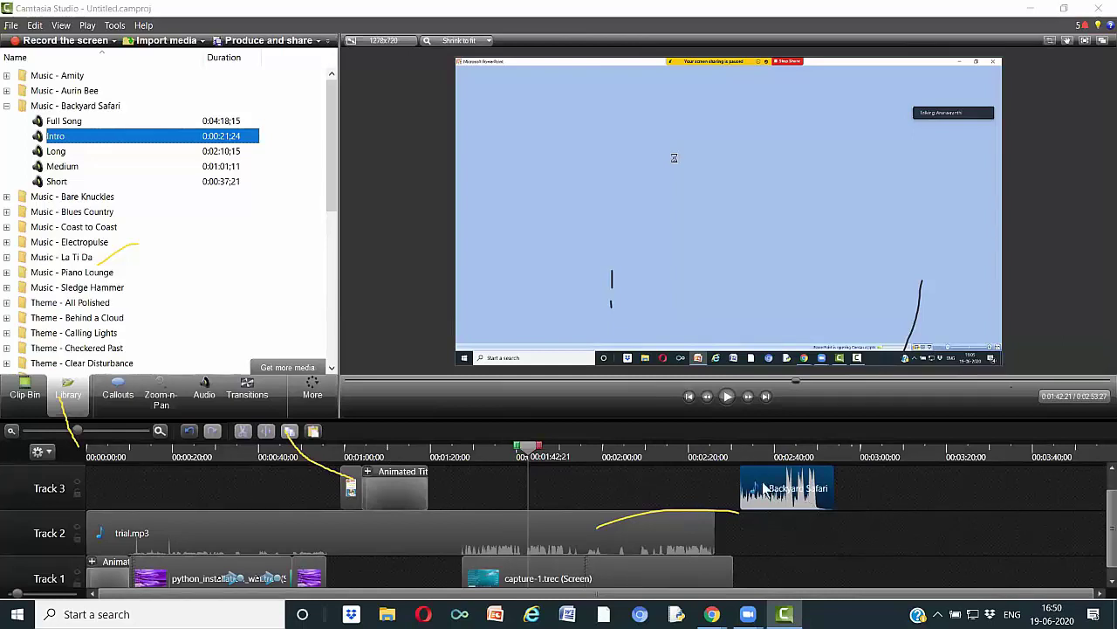
- Try a fade-out on the Backyard Safari clip, stretched over the clip's whole length, and undo it
left_click(204, 391)
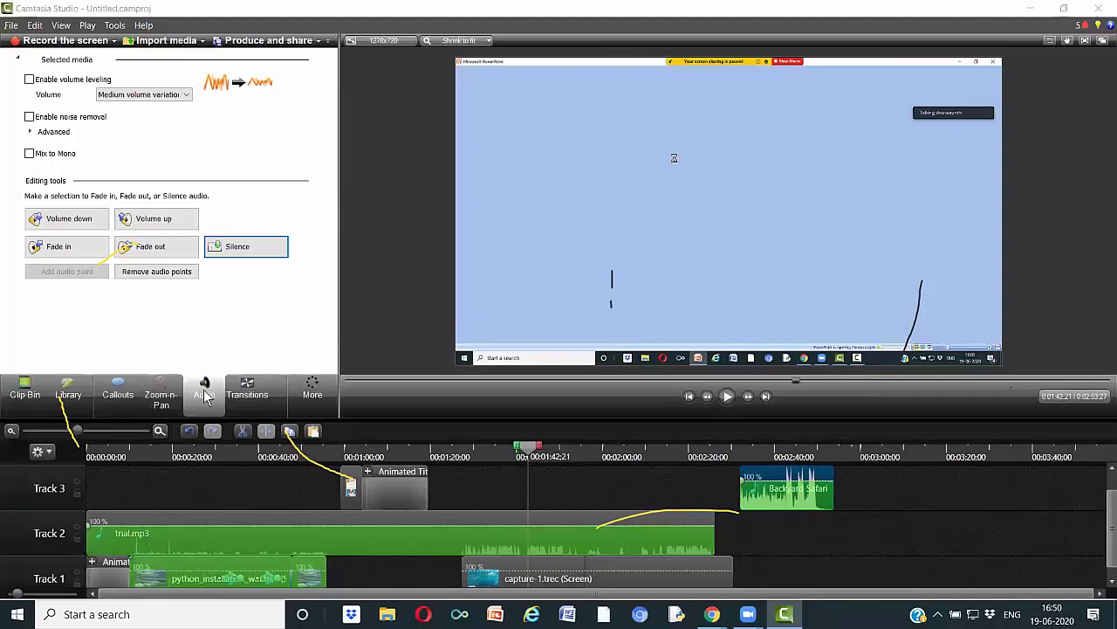
left_click(155, 251)
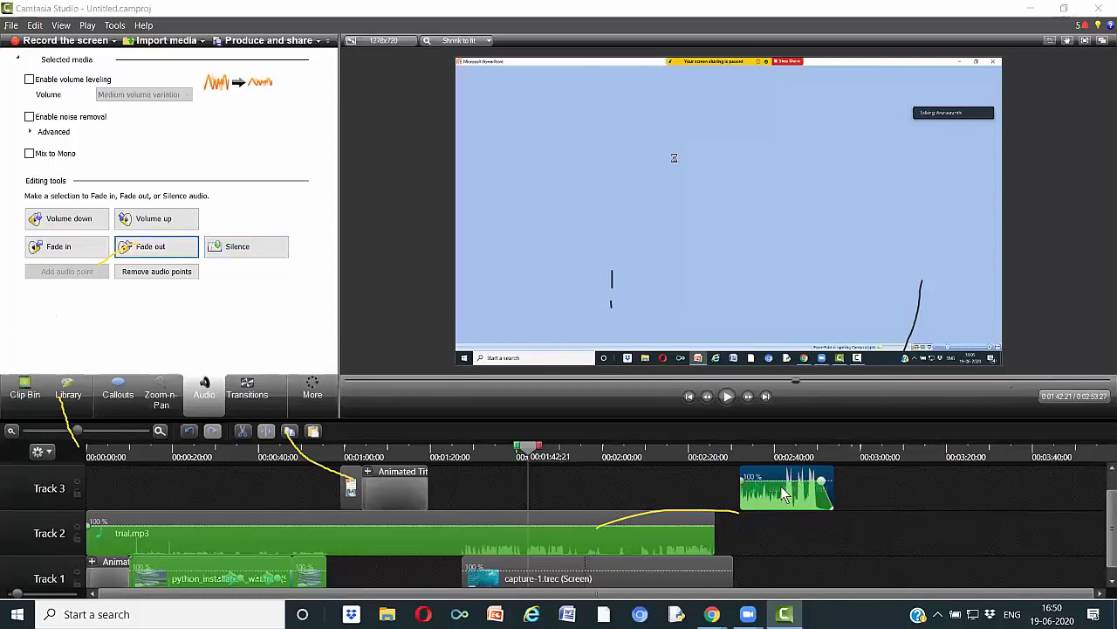
left_click(825, 486)
left_click_drag(825, 486, 733, 499)
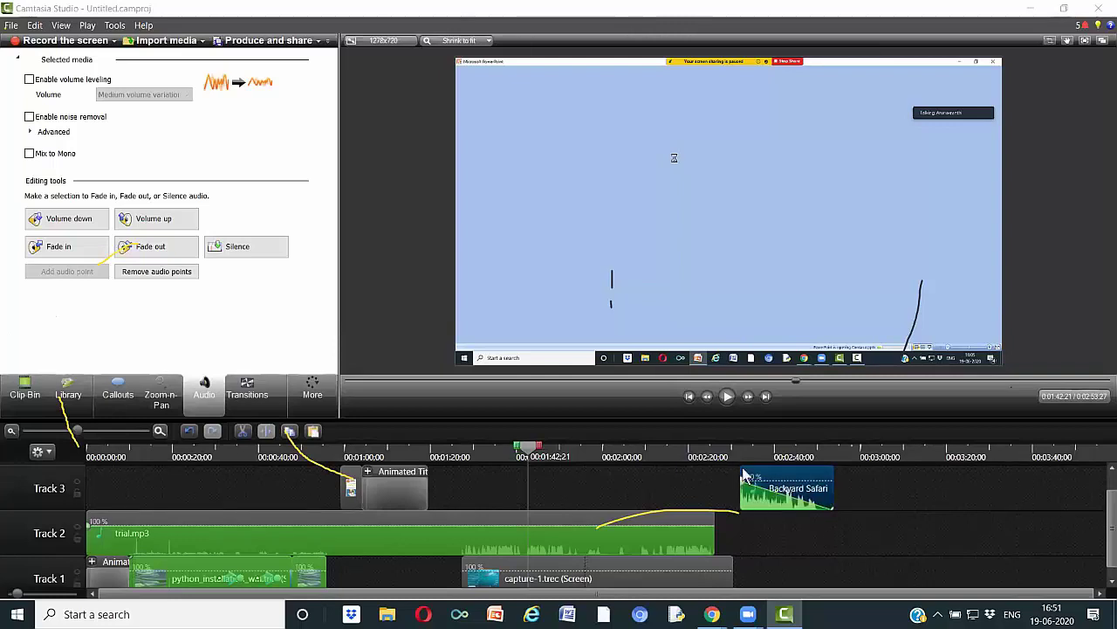
left_click(738, 453)
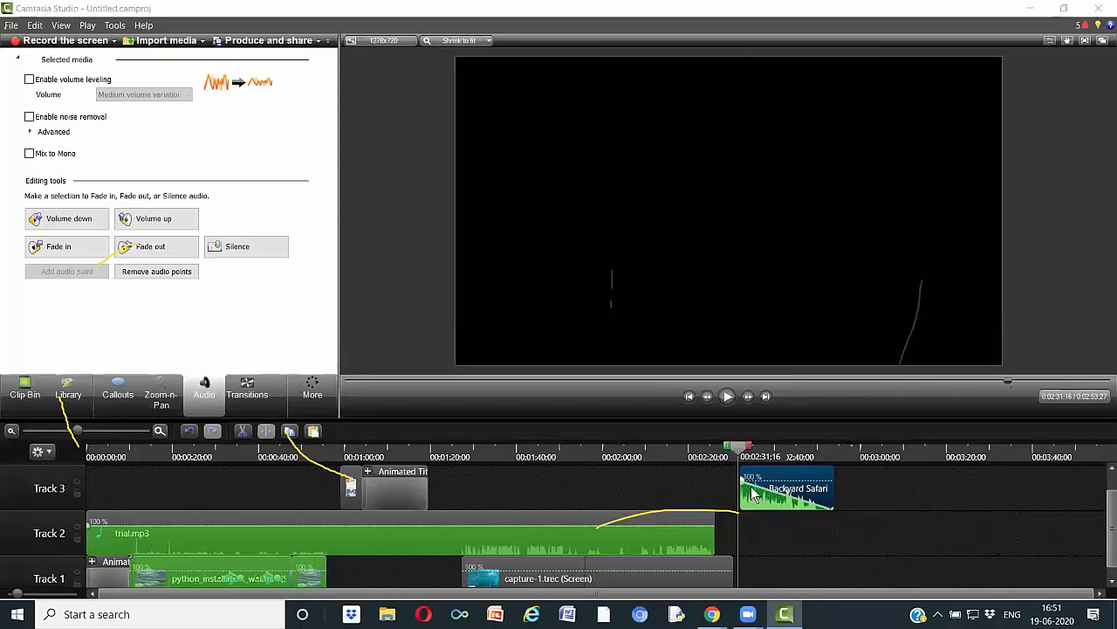
left_click(831, 458)
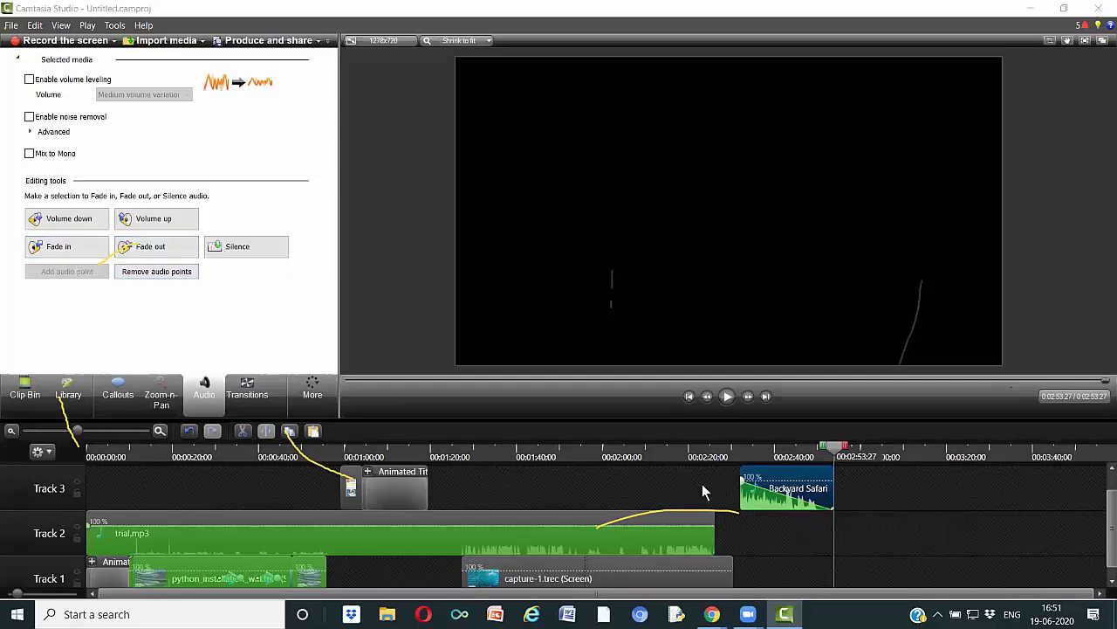
key("ctrl+z")
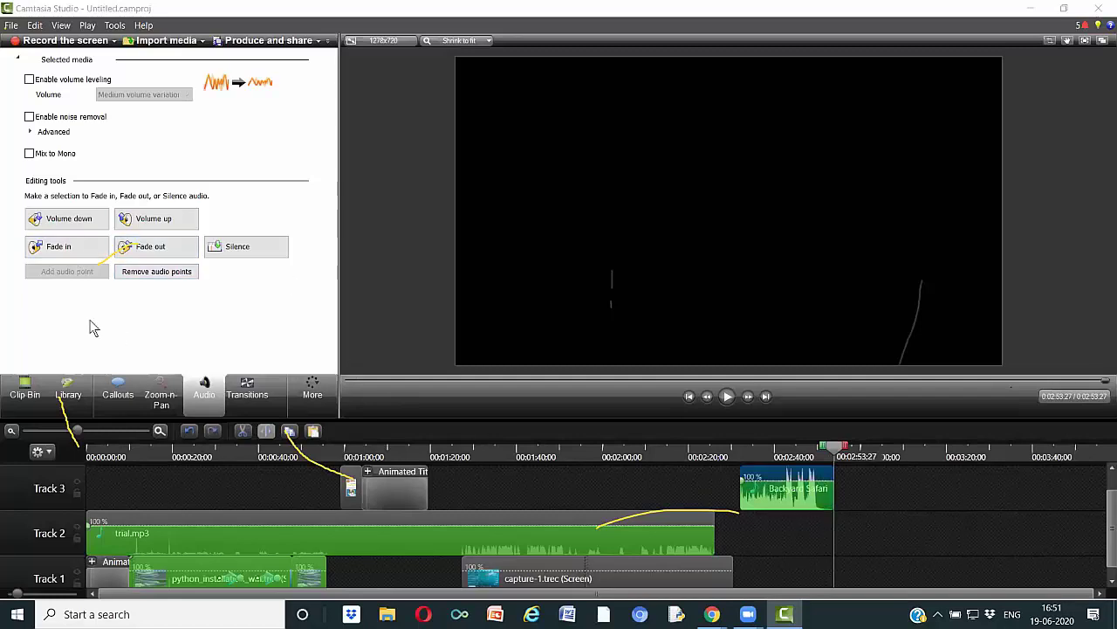
- Apply a fade-in to the Backyard Safari clip on Track 3 and extend it to the end of the clip
left_click(150, 247)
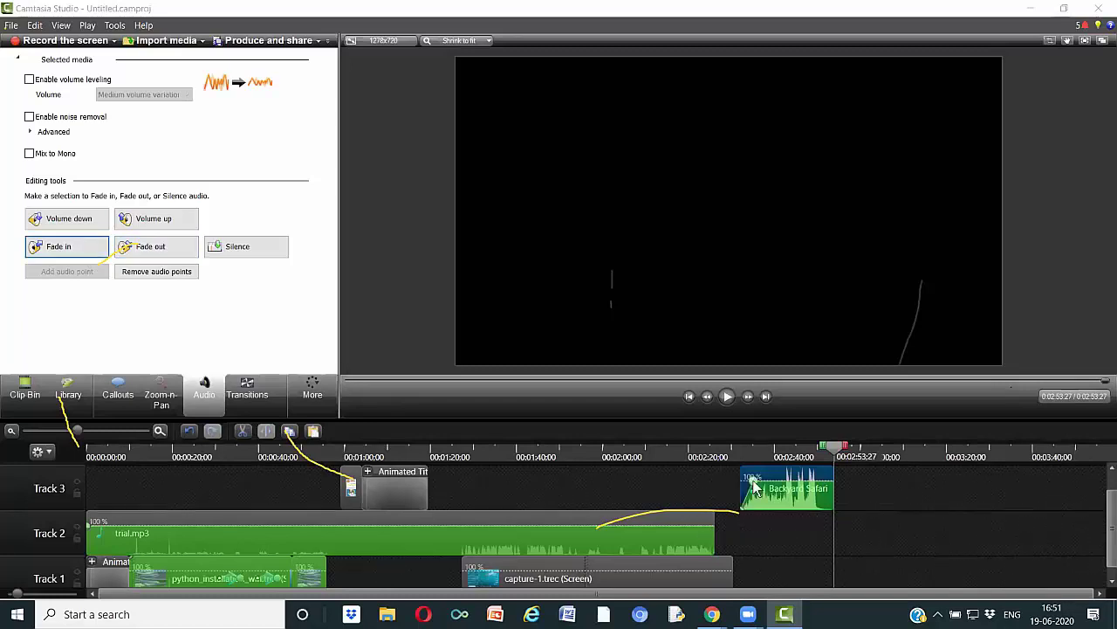
left_click(803, 491)
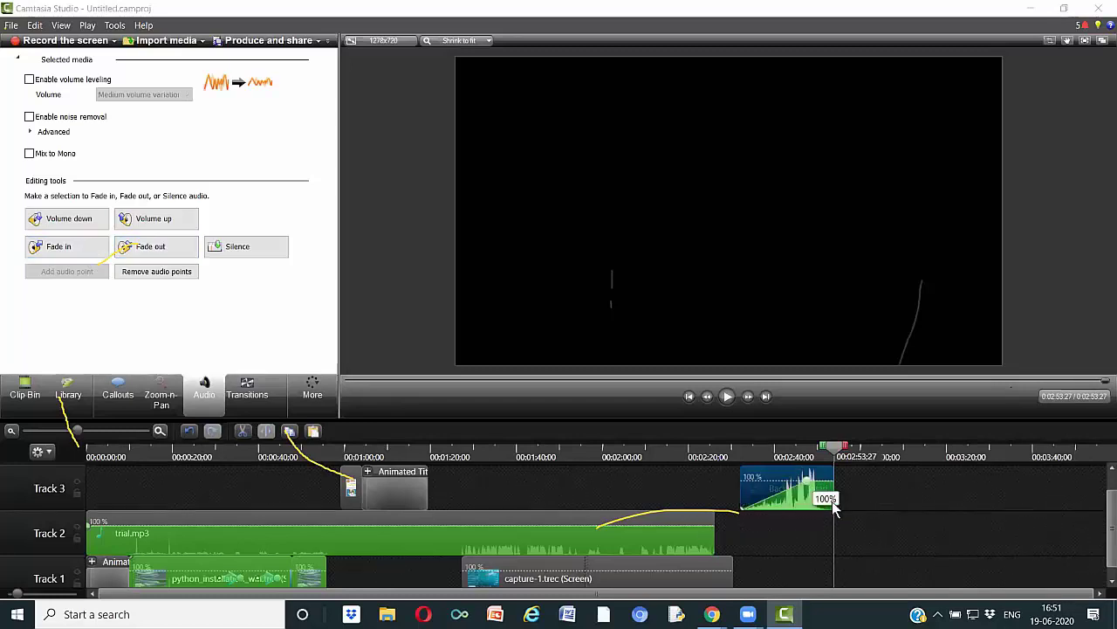
left_click_drag(832, 501, 835, 488)
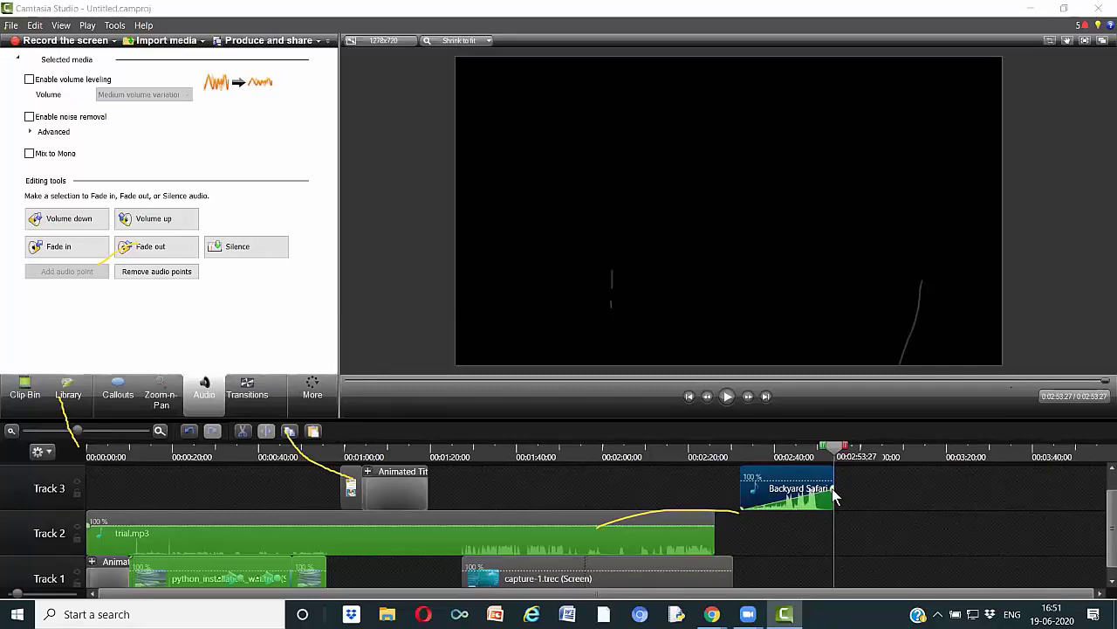
mouse_move(834, 496)
left_mouse_down()
mouse_move(835, 472)
mouse_move(836, 494)
left_mouse_up()
- Try silencing the Backyard Safari clip on Track 3 and undo the silence
left_click(248, 254)
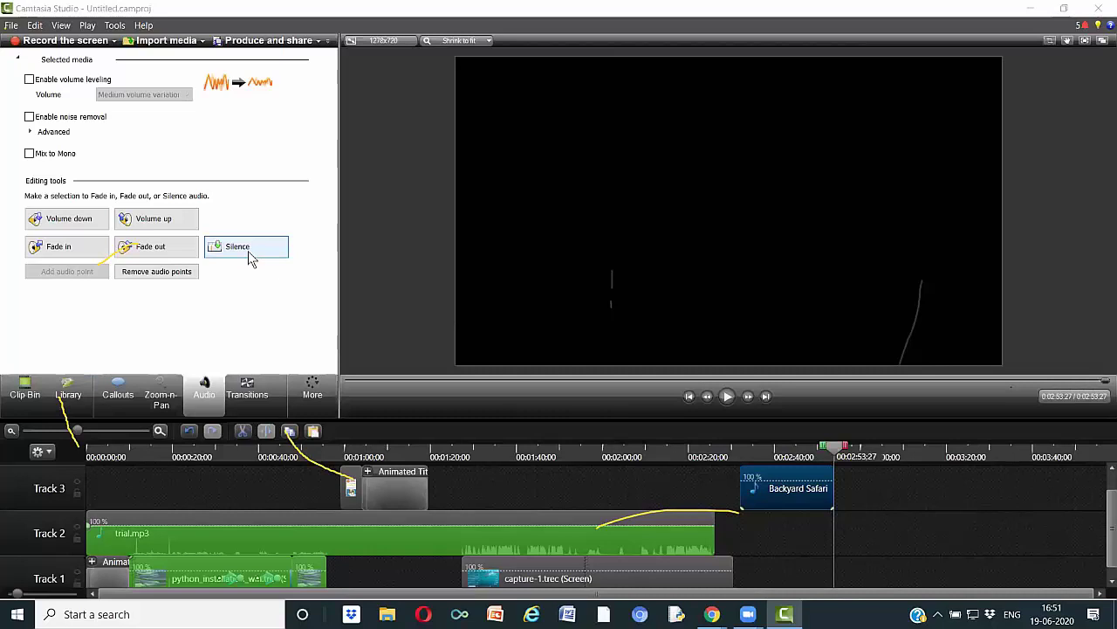
key("ctrl+z")
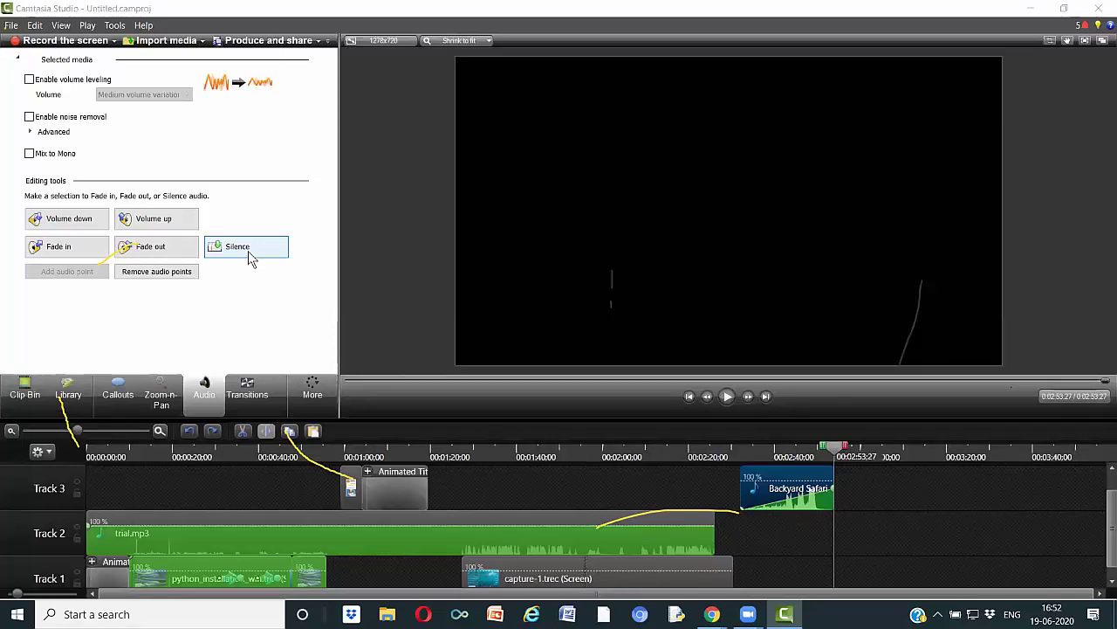
- Minimize the Camtasia Studio window to show the desktop
left_click(1028, 12)
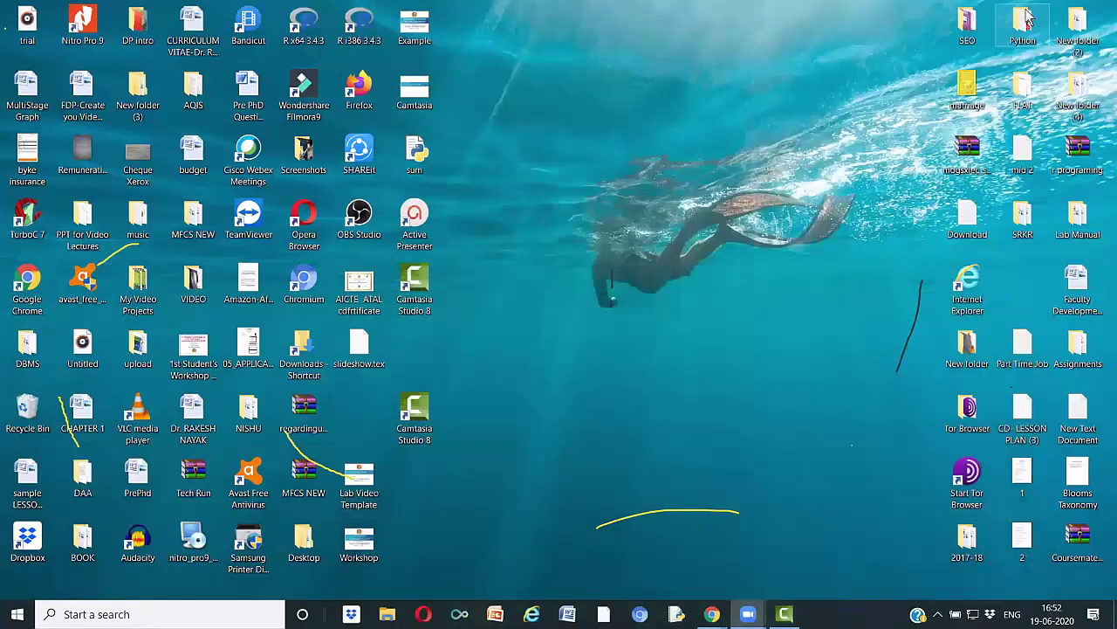